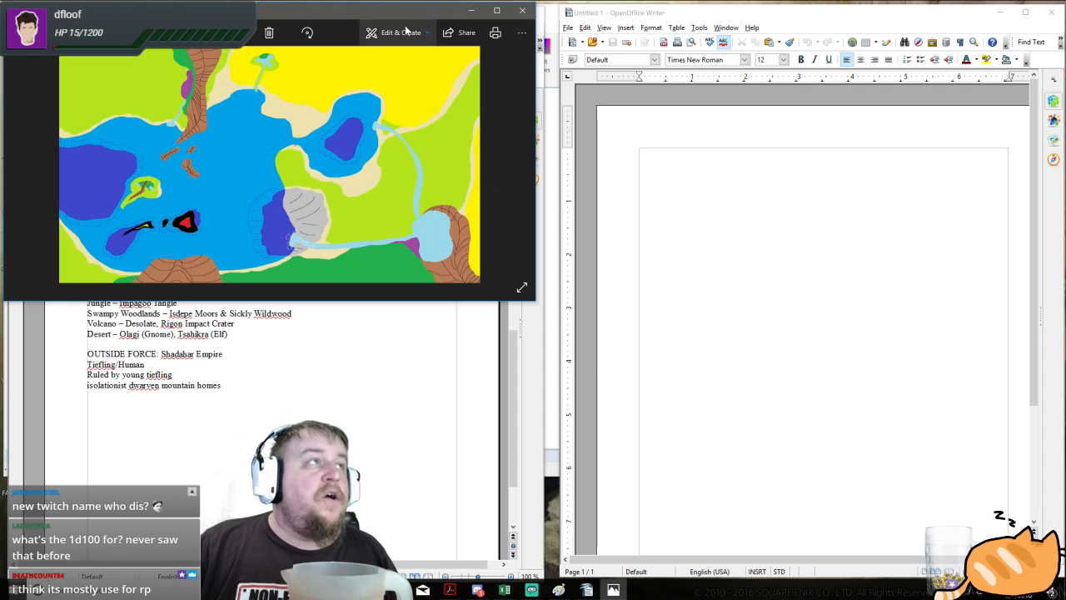
- Enlarge the mesotopia map to fill the screen and compare it with the Europe reference map
{"action": "left_click", "coordinate": [496, 10]}
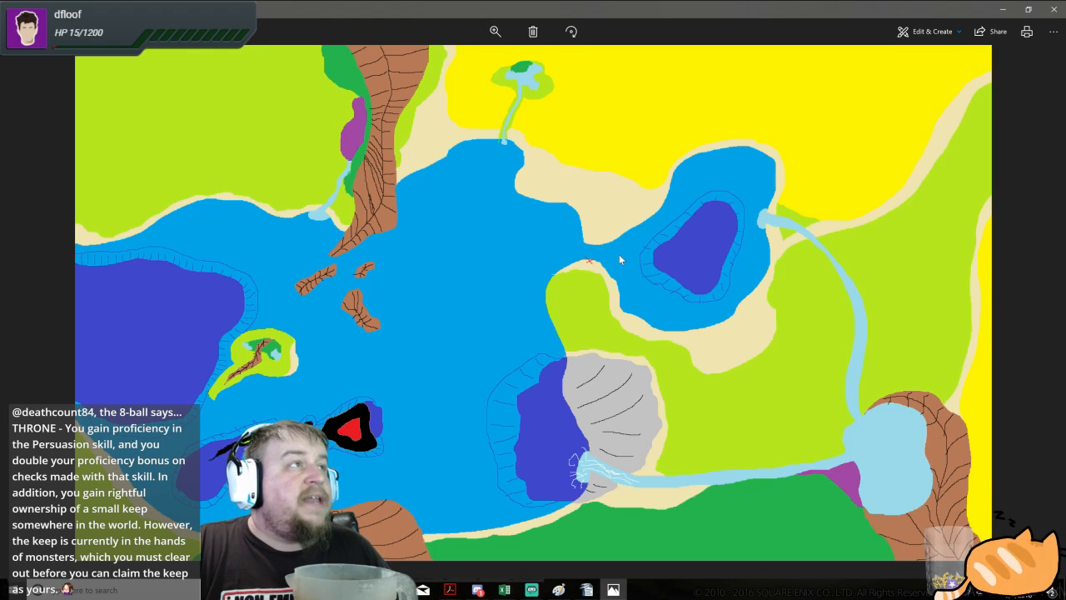
{"action": "key", "text": "Right"}
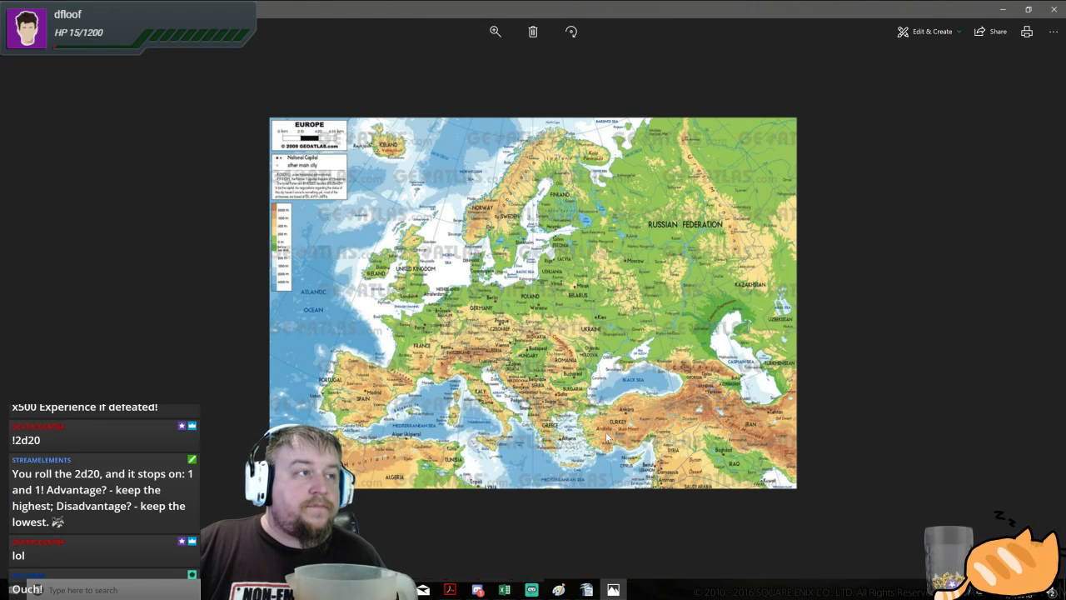
{"action": "key", "text": "Right"}
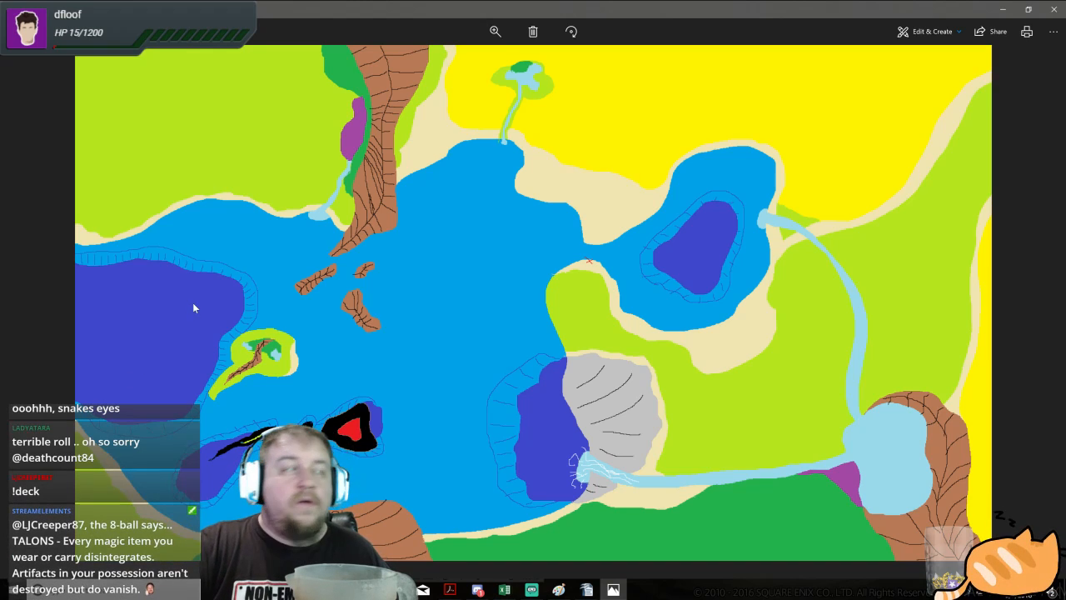
{"action": "key", "text": "Right"}
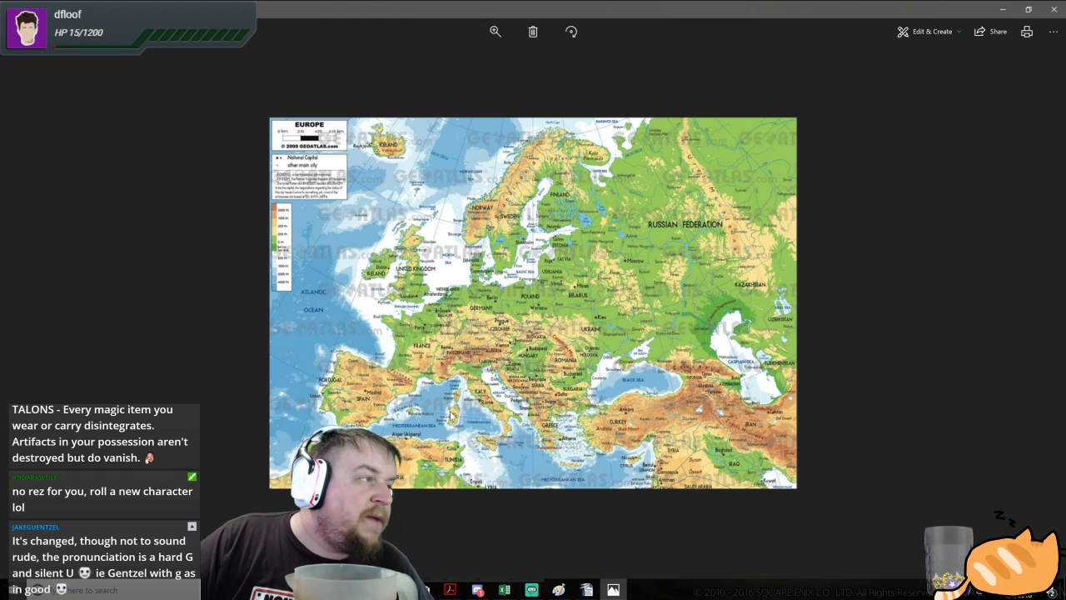
- Magnify the Europe reference map to examine its geography, and return to the mesotopia map
{"action": "left_click", "coordinate": [495, 33]}
{"action": "mouse_move", "coordinate": [448, 58]}
{"action": "left_mouse_down"}
{"action": "mouse_move", "coordinate": [475, 61]}
{"action": "mouse_move", "coordinate": [461, 69]}
{"action": "left_mouse_up"}
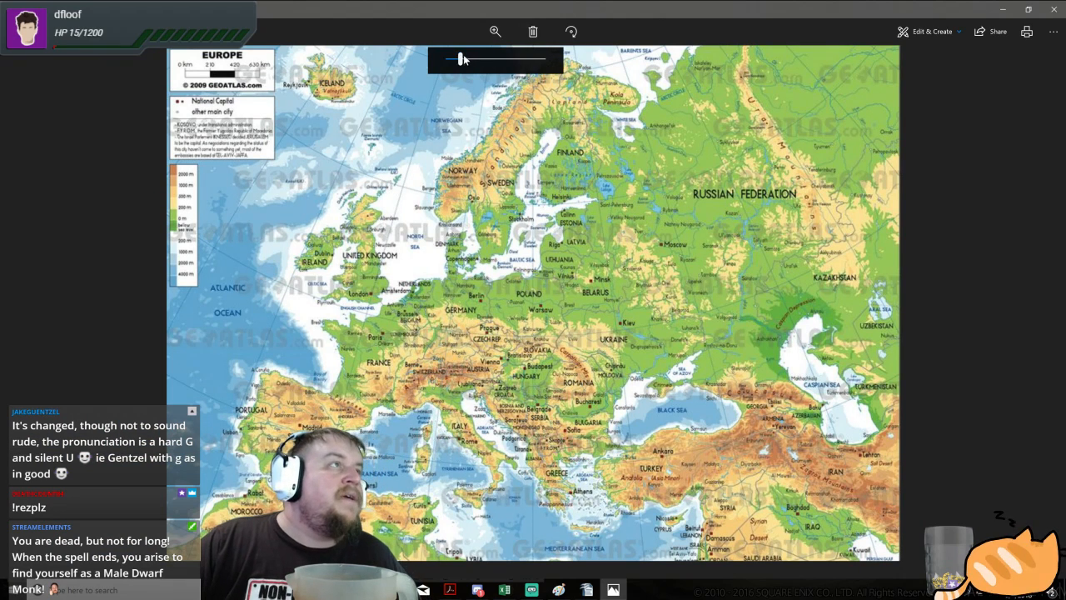
{"action": "left_click_drag", "start_coordinate": [461, 61], "coordinate": [458, 60]}
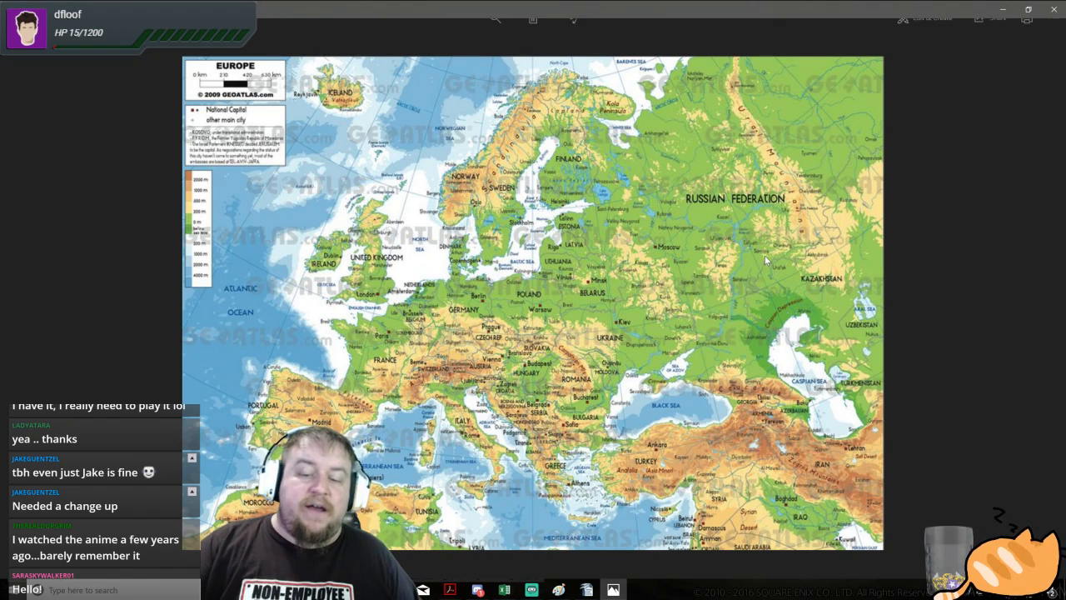
{"action": "scroll", "coordinate": [764, 256], "scroll_direction": "down", "scroll_amount": 1}
{"action": "key", "text": "Right"}
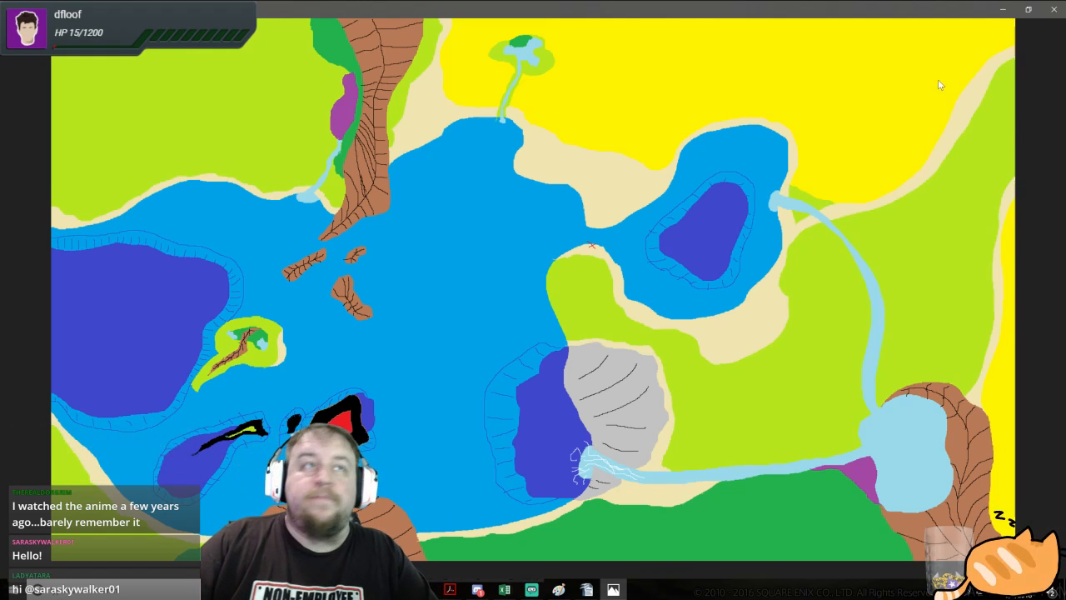
- Shrink the map viewer back to a smaller window and place the blank Paint canvas beside it
{"action": "left_click", "coordinate": [1028, 10]}
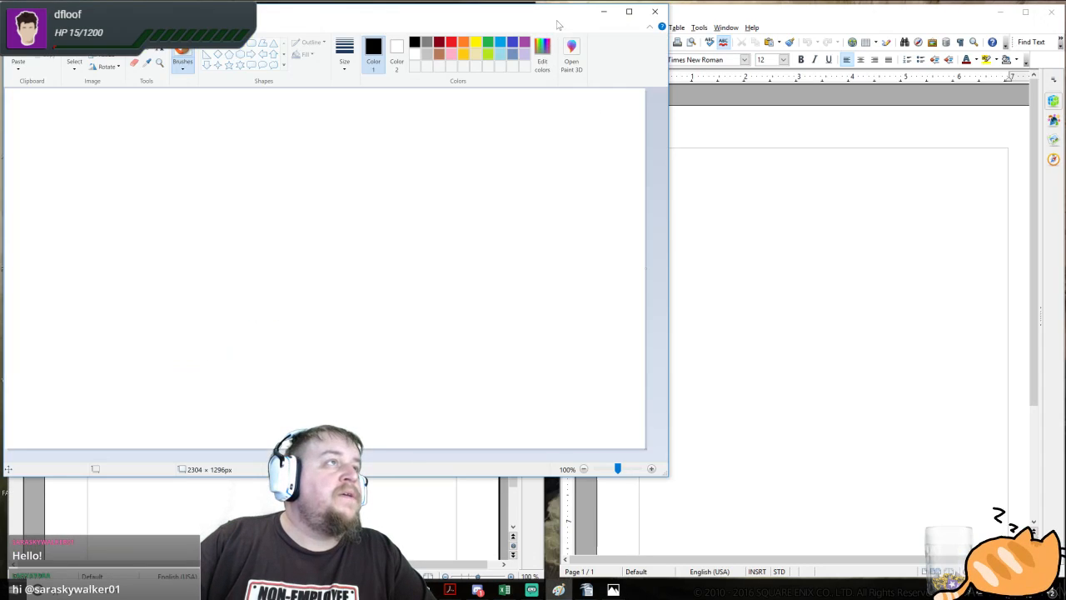
{"action": "mouse_move", "coordinate": [554, 17]}
{"action": "left_mouse_down"}
{"action": "mouse_move", "coordinate": [714, 74]}
{"action": "mouse_move", "coordinate": [931, 117]}
{"action": "left_mouse_up"}
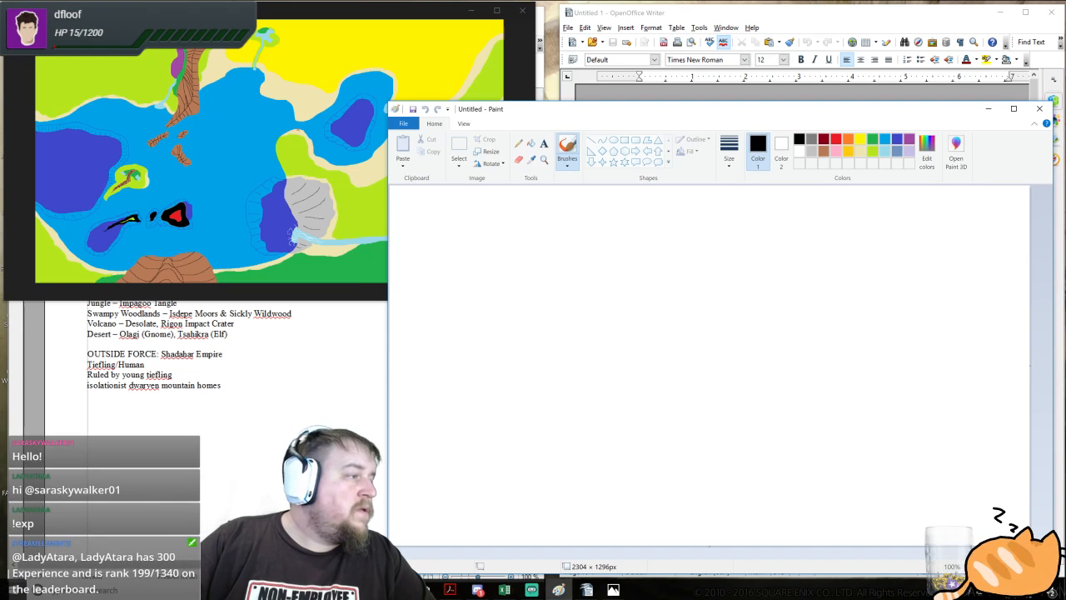
- Open the Aslandia map from the 12 Healing Words folder in Stories and move its window clear of the file list
{"action": "mouse_move", "coordinate": [287, 589]}
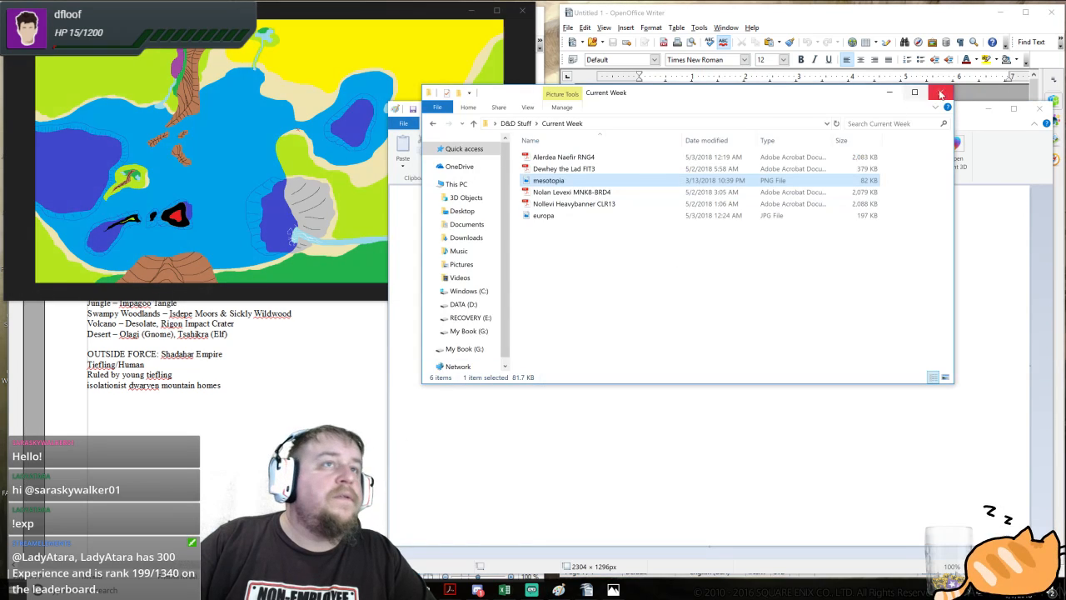
{"action": "left_click", "coordinate": [287, 590]}
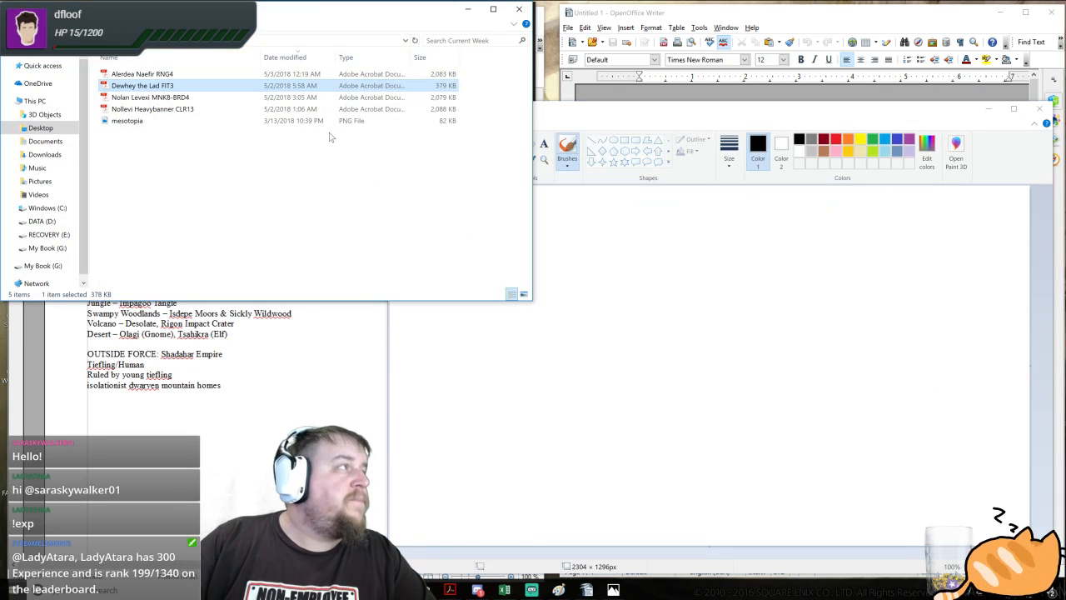
{"action": "key", "text": "alt+Up"}
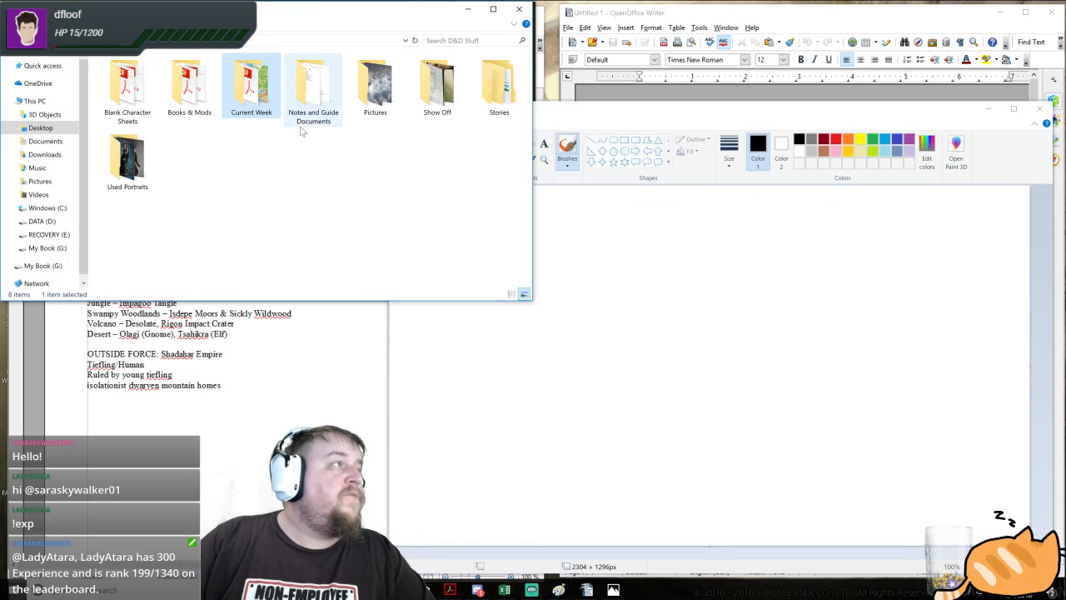
{"action": "double_click", "coordinate": [499, 87]}
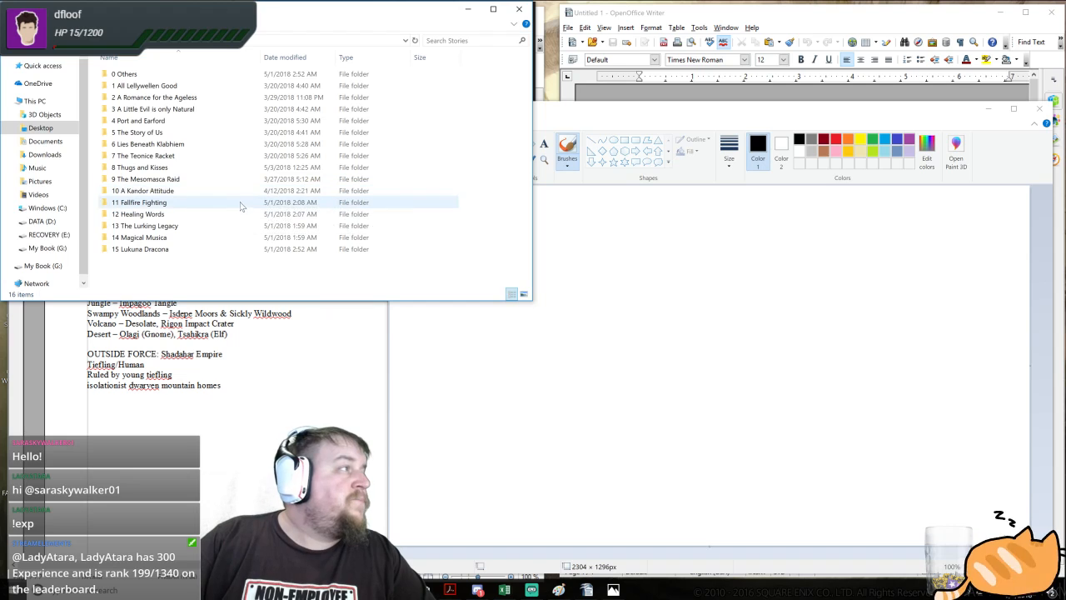
{"action": "double_click", "coordinate": [237, 214]}
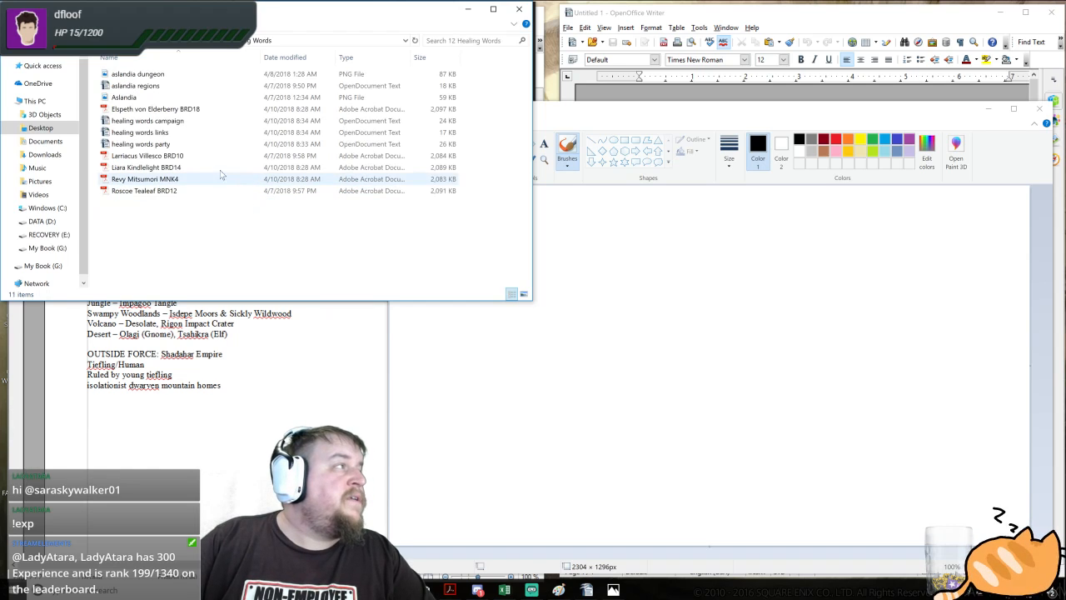
{"action": "double_click", "coordinate": [200, 97]}
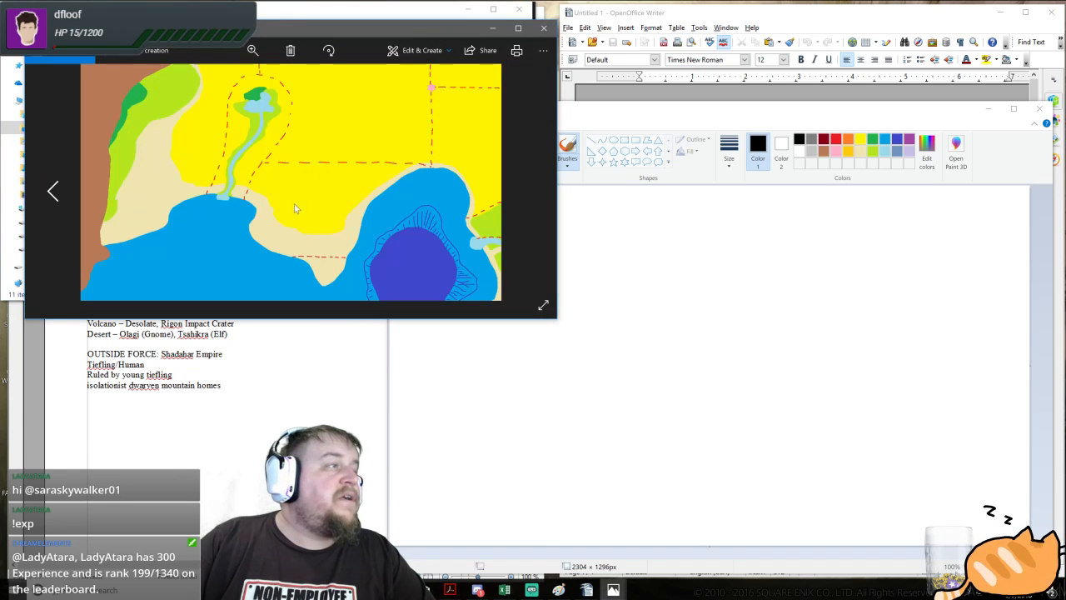
{"action": "left_click_drag", "start_coordinate": [379, 36], "coordinate": [438, 136]}
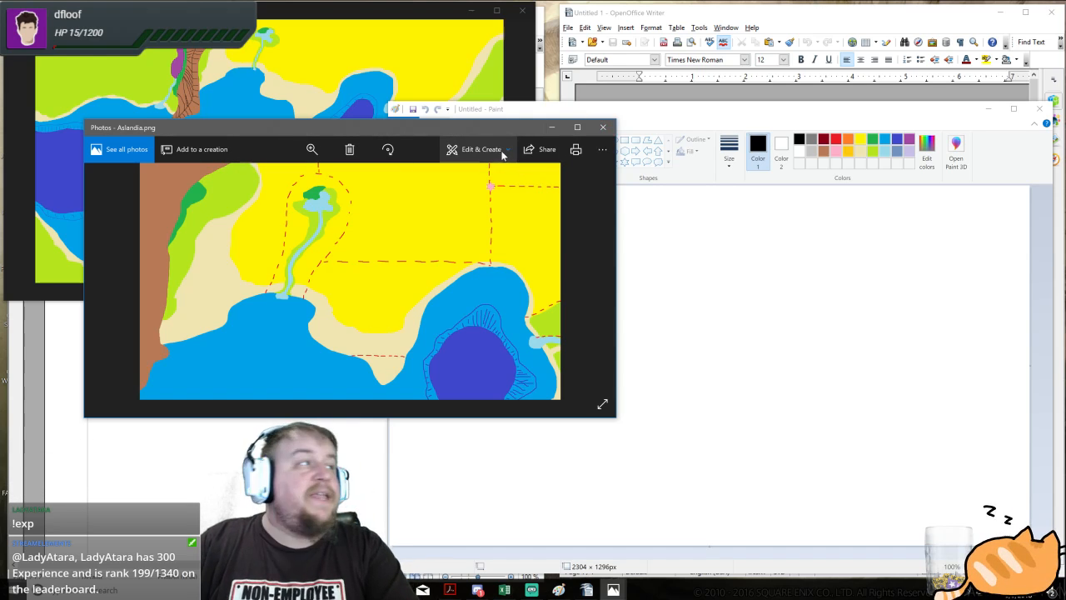
- Open the kandor map from the 10 A Kandor Attitude folder and move its window below the top of the file list
{"action": "key", "text": "alt+Tab"}
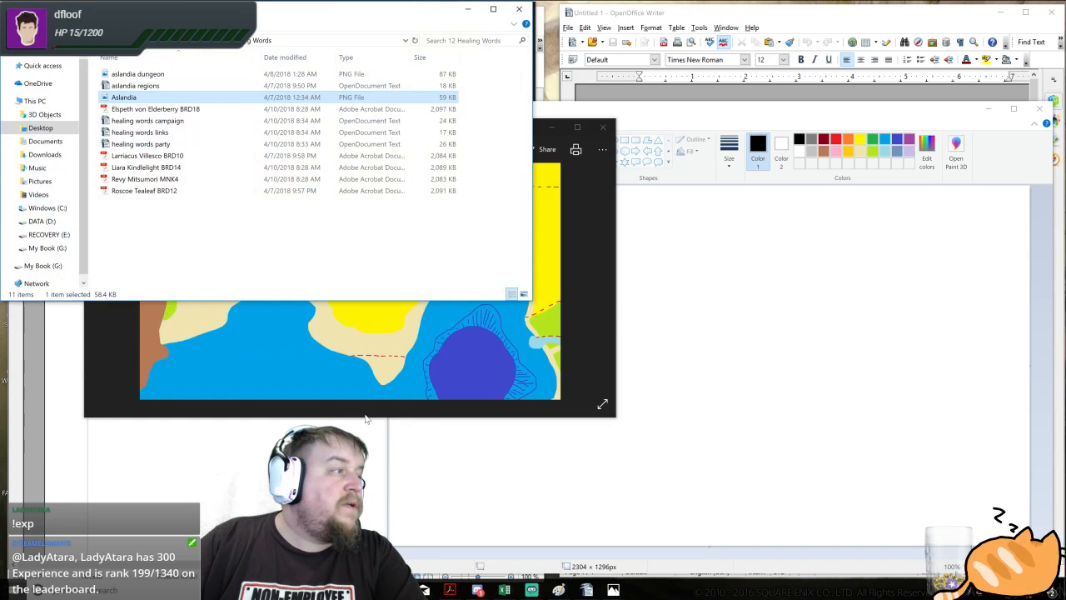
{"action": "left_click", "coordinate": [369, 191]}
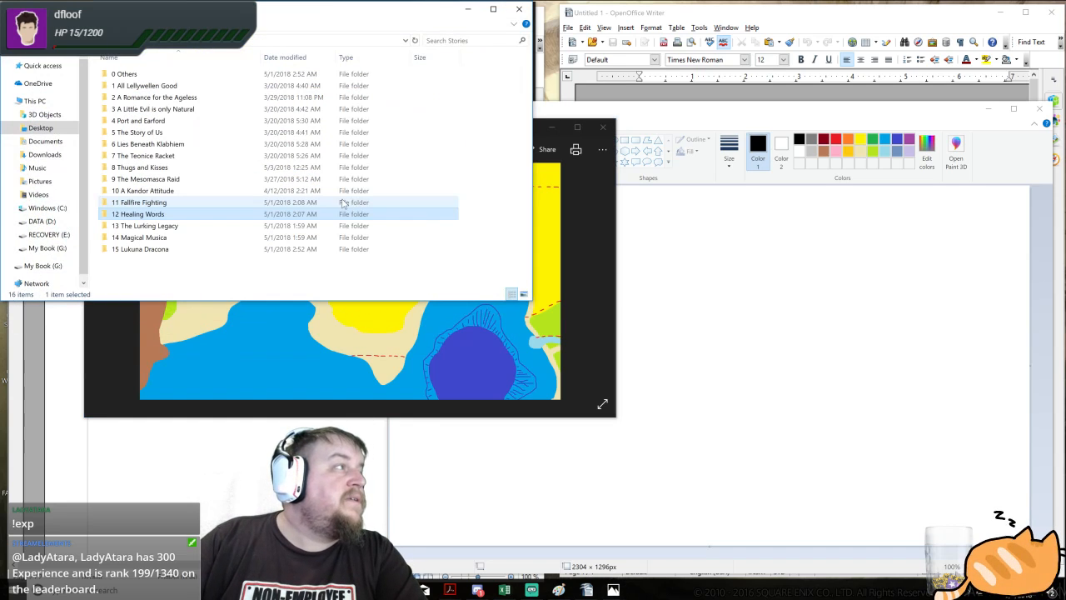
{"action": "double_click", "coordinate": [201, 191]}
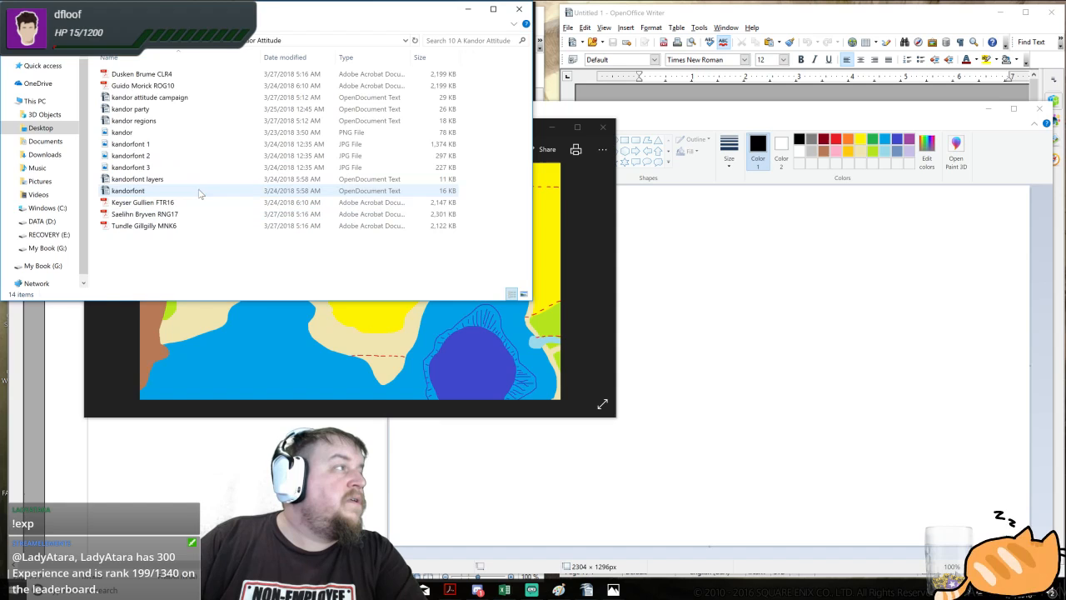
{"action": "double_click", "coordinate": [185, 135]}
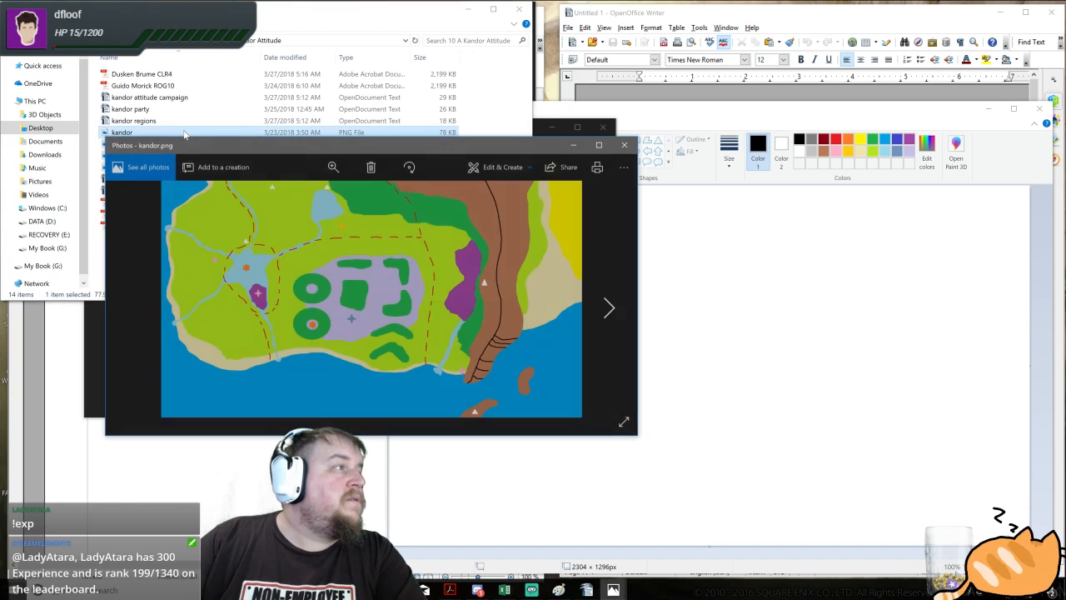
{"action": "left_click_drag", "start_coordinate": [567, 148], "coordinate": [509, 183]}
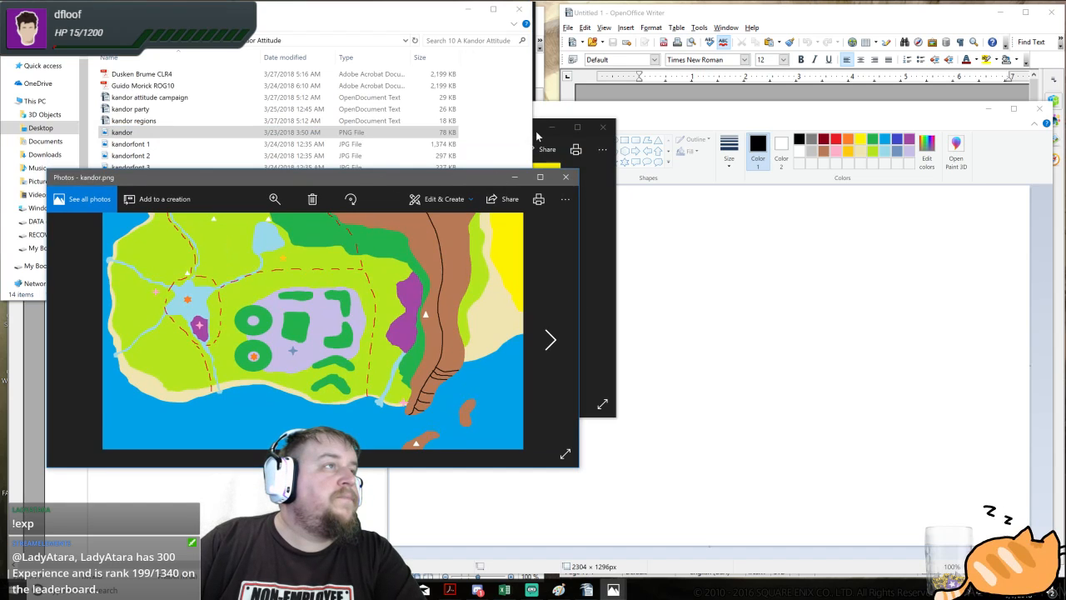
- Narrow the Aslandia map window and align it beside the kandor map so the two regions meet at the mountains
{"action": "left_click", "coordinate": [535, 131]}
{"action": "left_click_drag", "start_coordinate": [445, 124], "coordinate": [794, 170]}
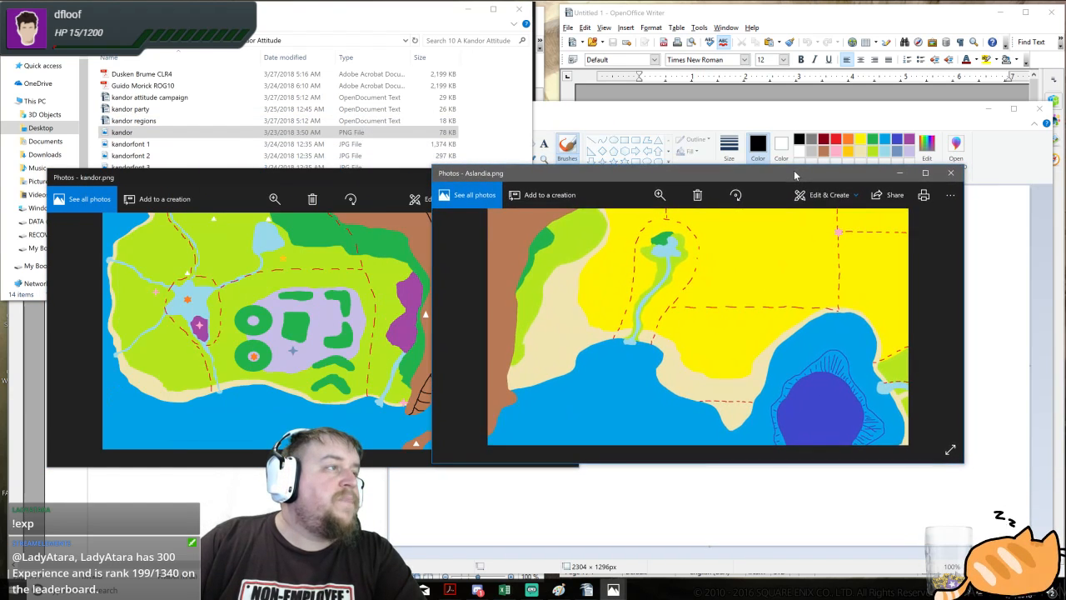
{"action": "left_click_drag", "start_coordinate": [431, 304], "coordinate": [505, 310]}
{"action": "left_click_drag", "start_coordinate": [630, 175], "coordinate": [548, 179]}
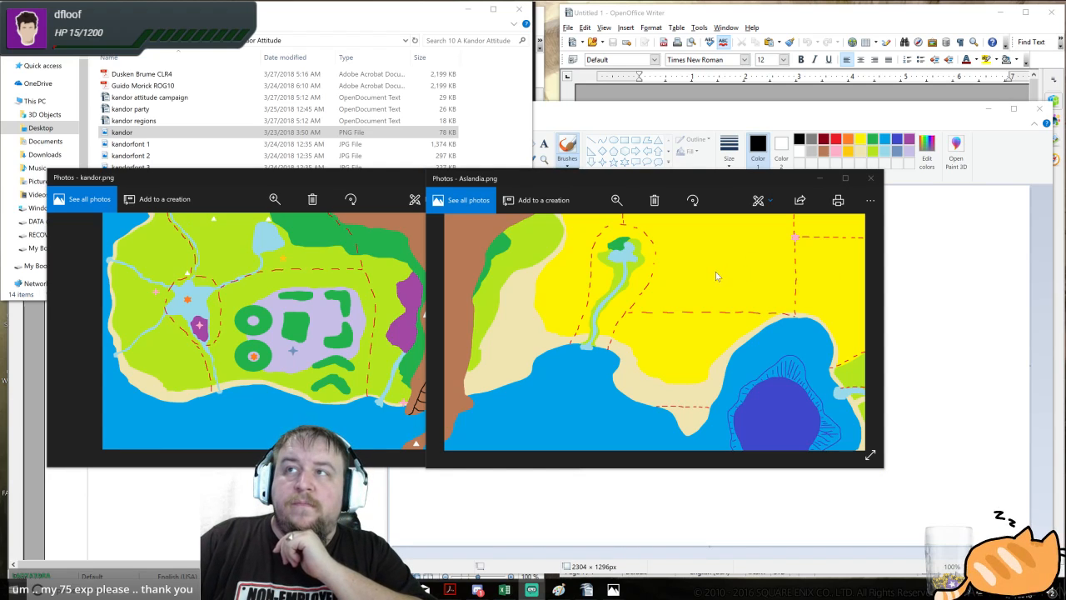
- Minimize the Aslandia map, the kandor map and the 10 A Kandor Attitude folder window
{"action": "left_click", "coordinate": [820, 179]}
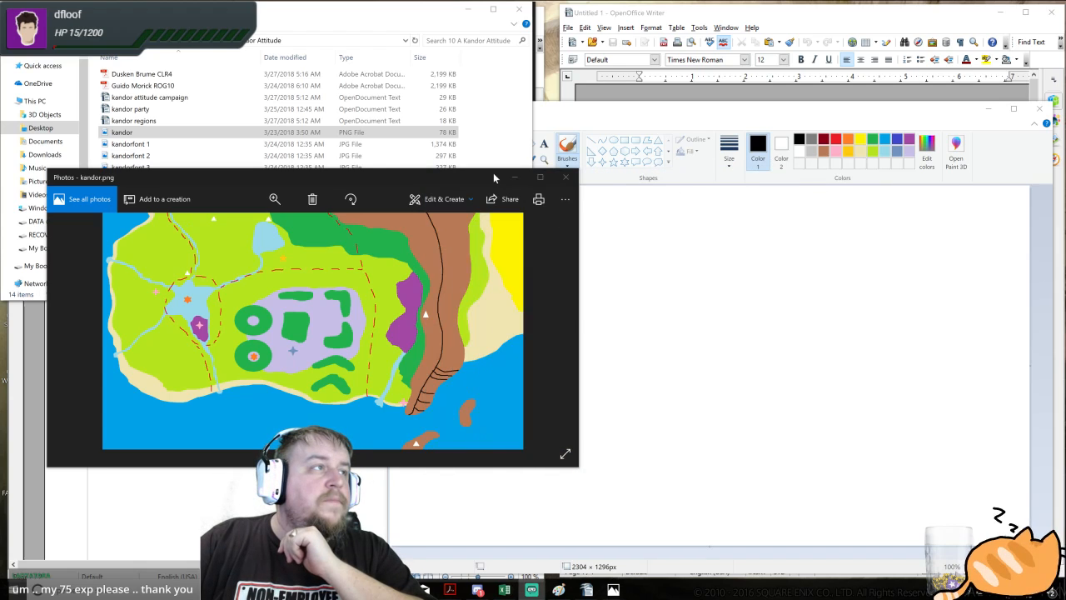
{"action": "left_click", "coordinate": [515, 179]}
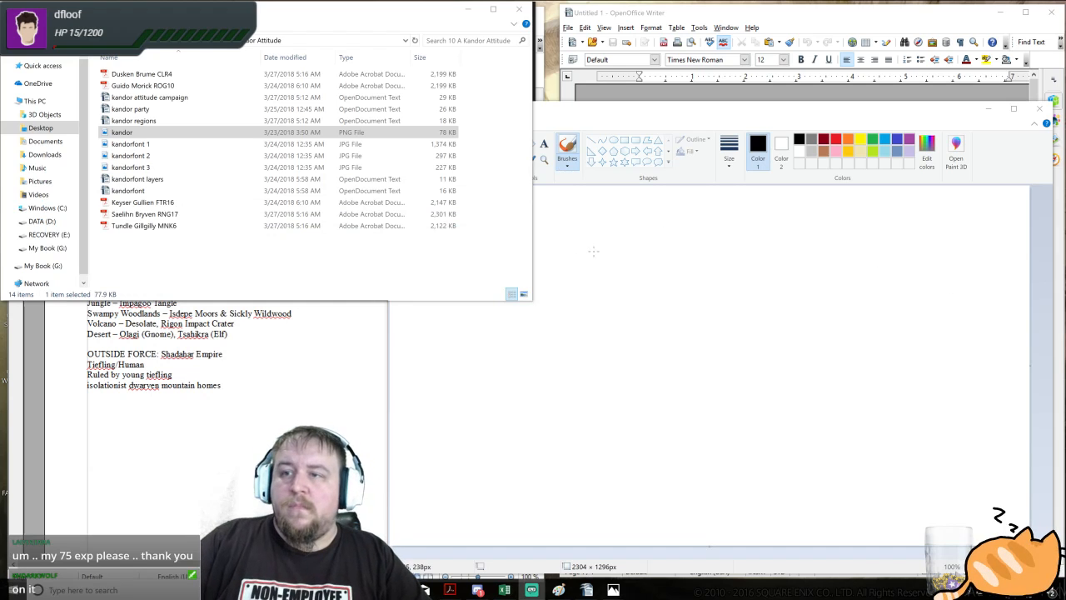
{"action": "left_click", "coordinate": [469, 10]}
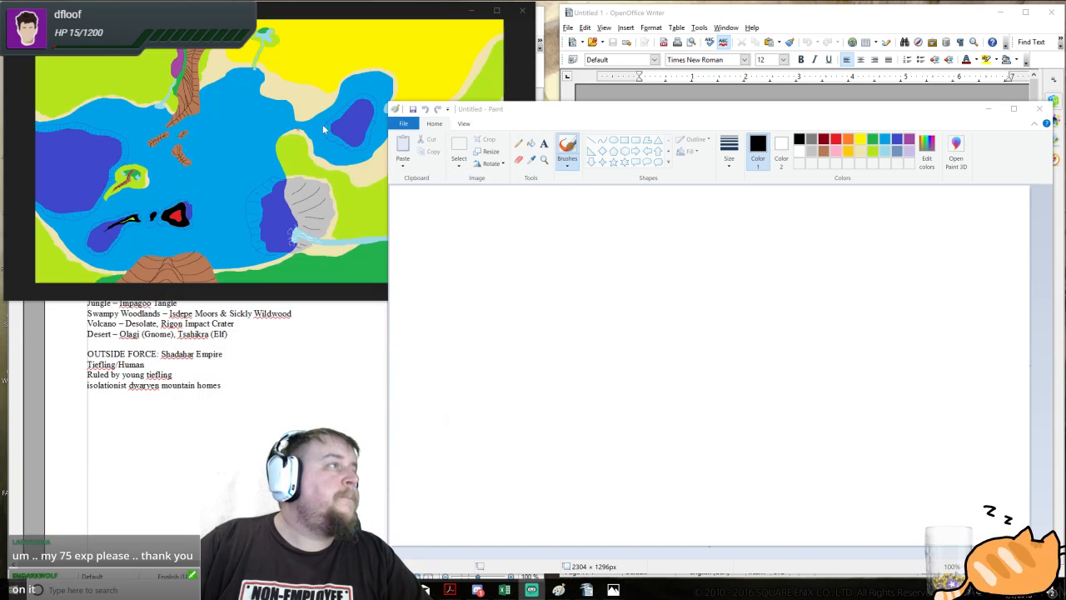
- Flip between the mesotopia map and the Europe reference map to compare their layouts
{"action": "left_click", "coordinate": [337, 17]}
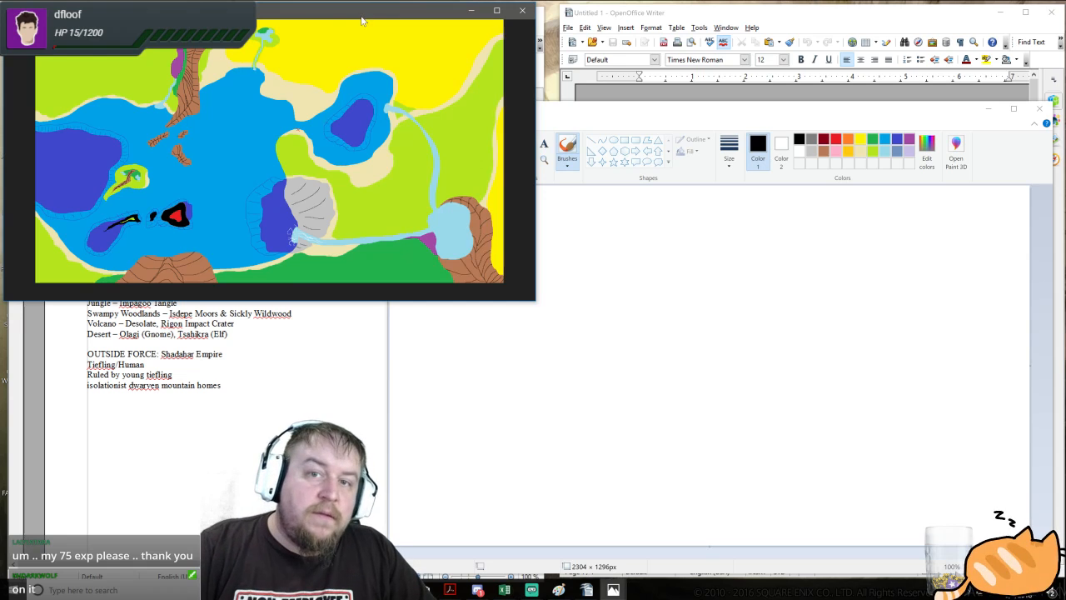
{"action": "key", "text": "Right"}
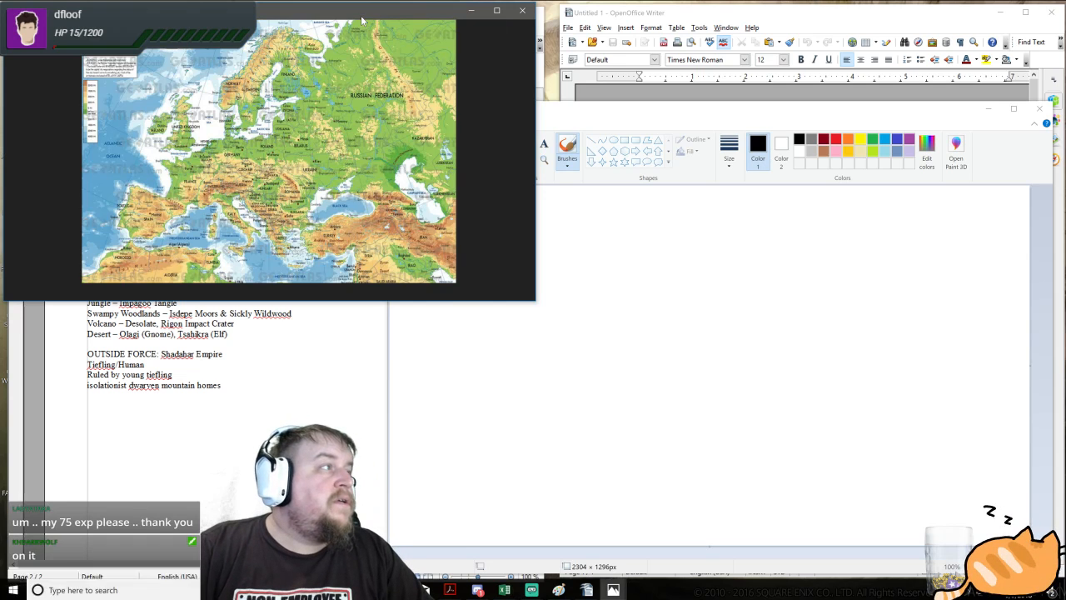
{"action": "key", "text": "Left"}
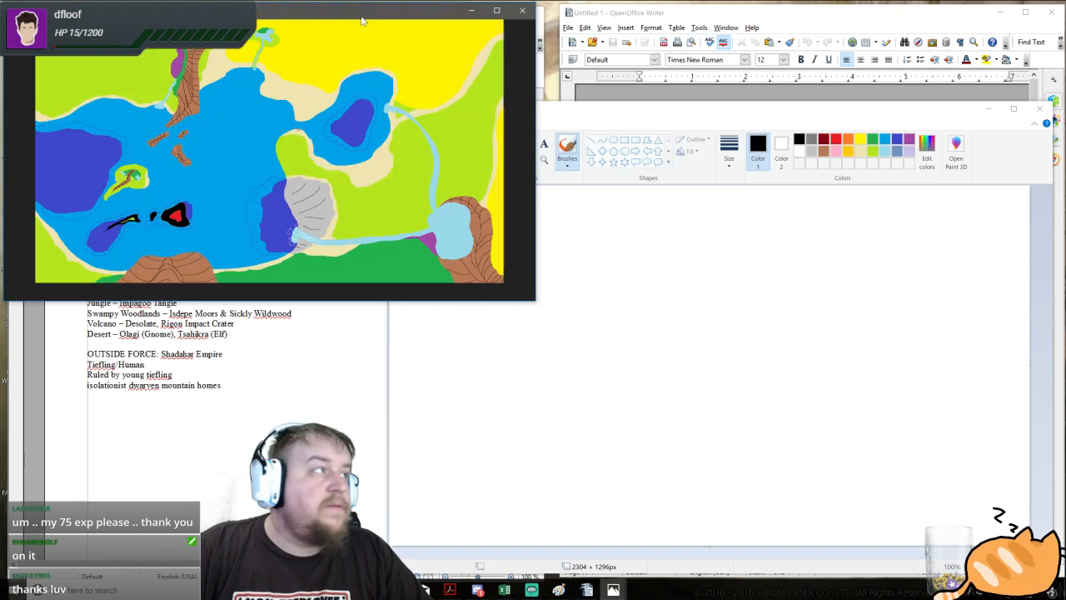
{"action": "key", "text": "Right"}
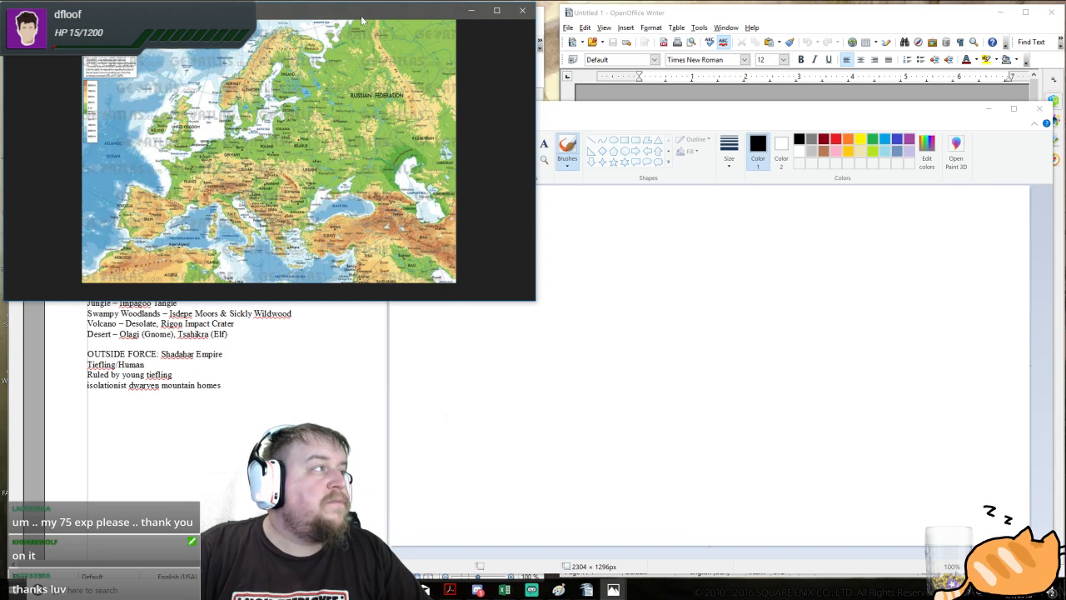
{"action": "key", "text": "Left"}
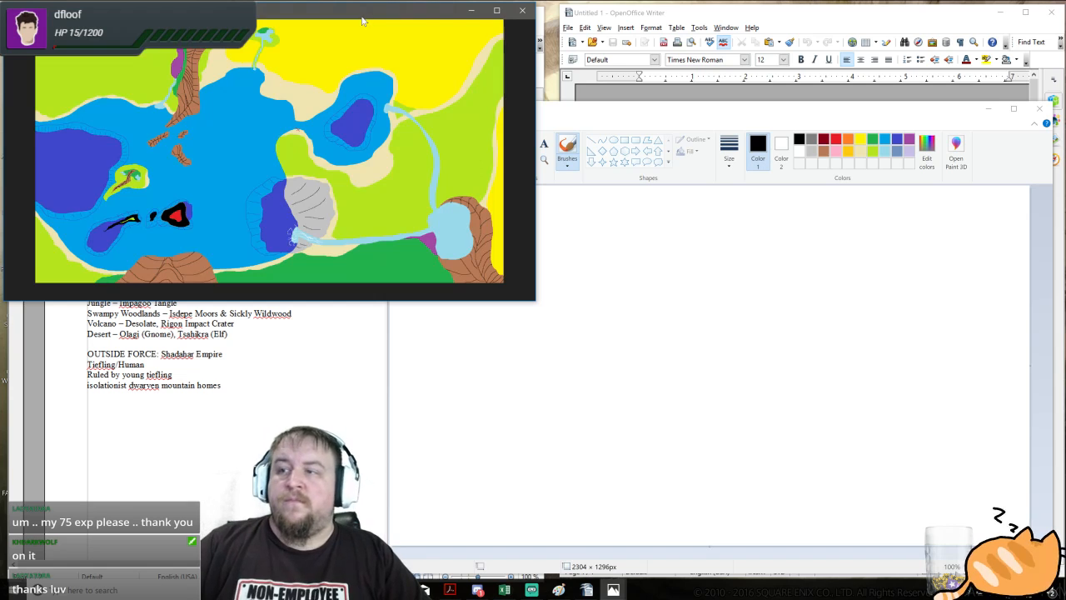
- Switch to Paint and set the primary colour to light yellow for the sand
{"action": "left_click", "coordinate": [747, 114]}
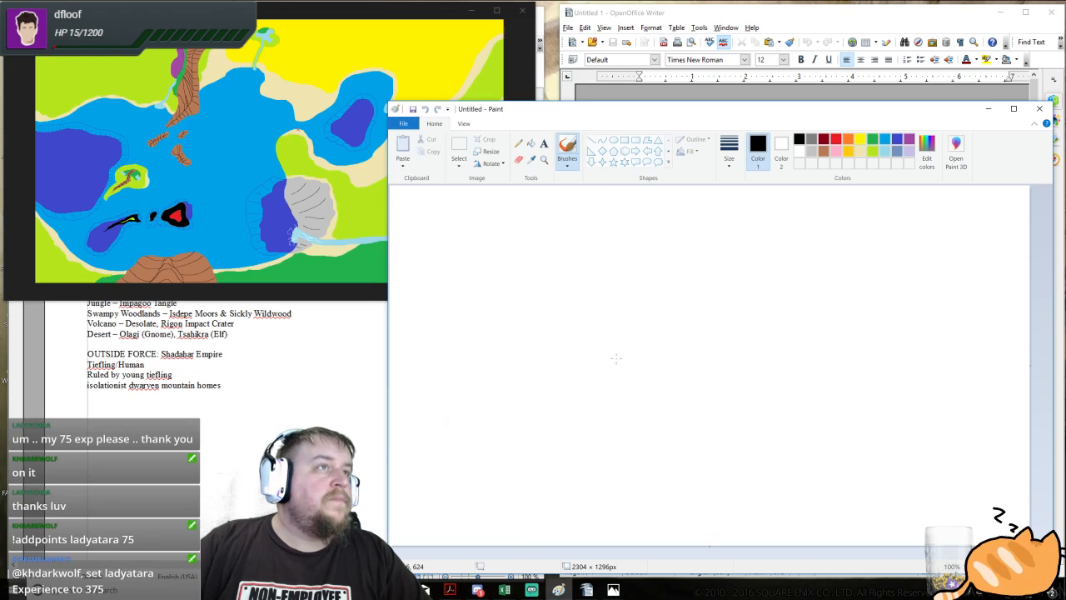
{"action": "left_click", "coordinate": [886, 142]}
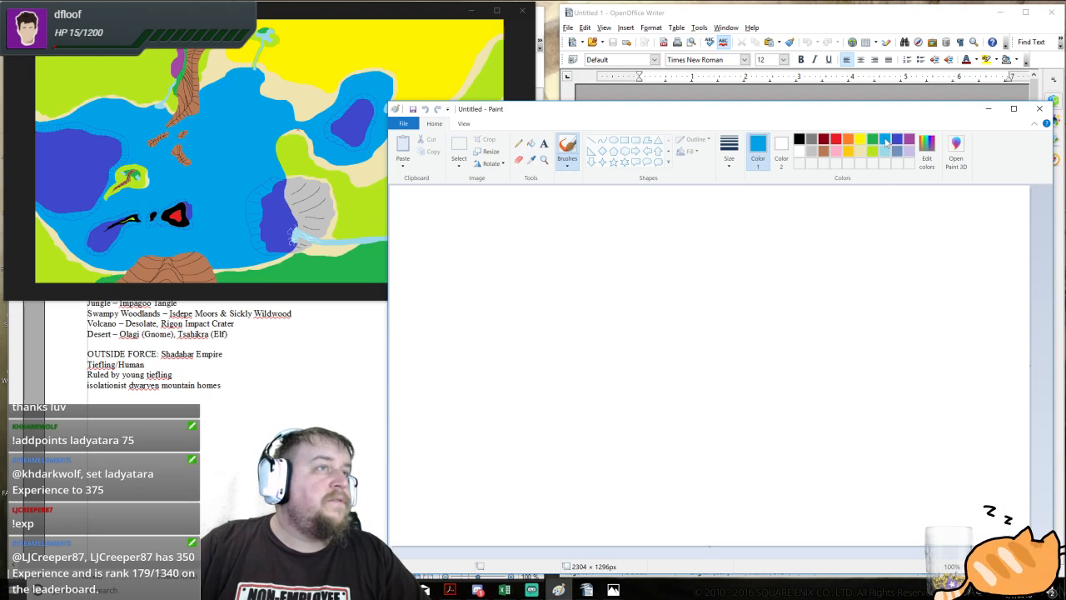
{"action": "left_click", "coordinate": [860, 153]}
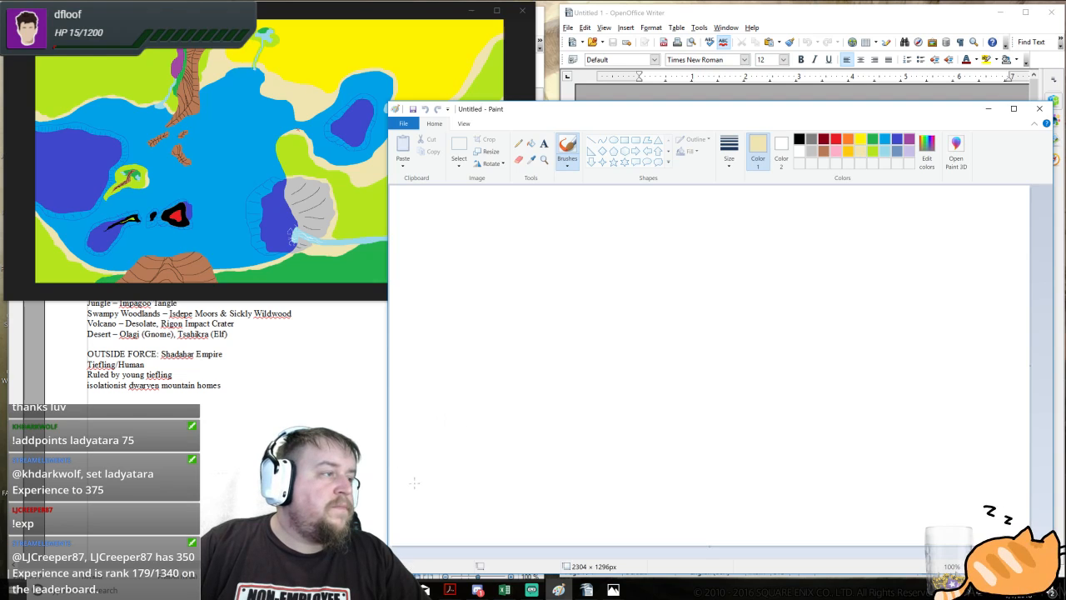
- Open the lakuna region map image from the 15 Lukuna Dracona folder
{"action": "key", "text": "alt+Tab"}
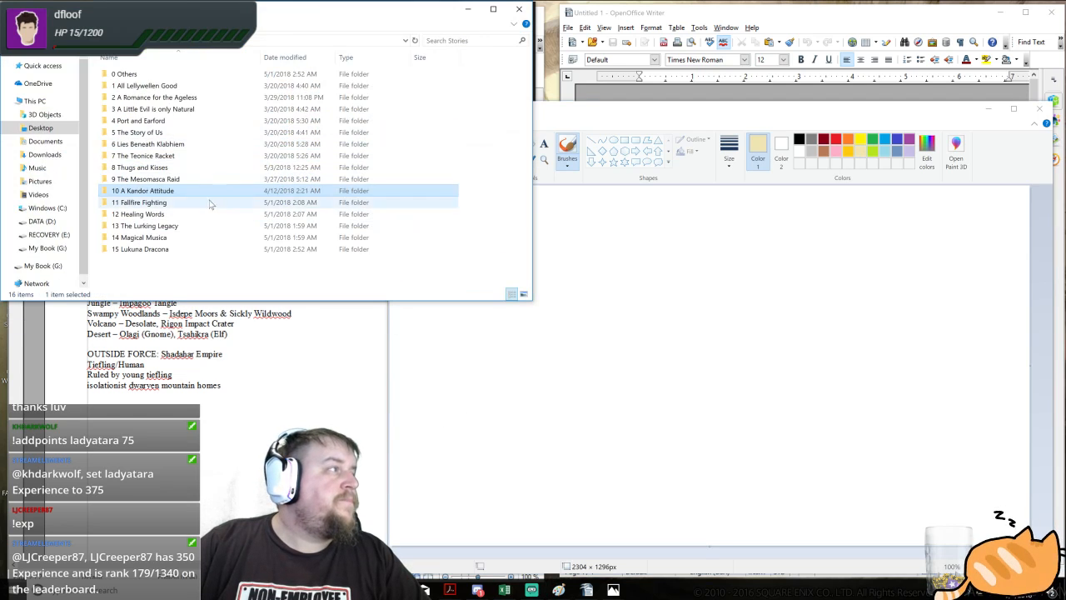
{"action": "double_click", "coordinate": [191, 249]}
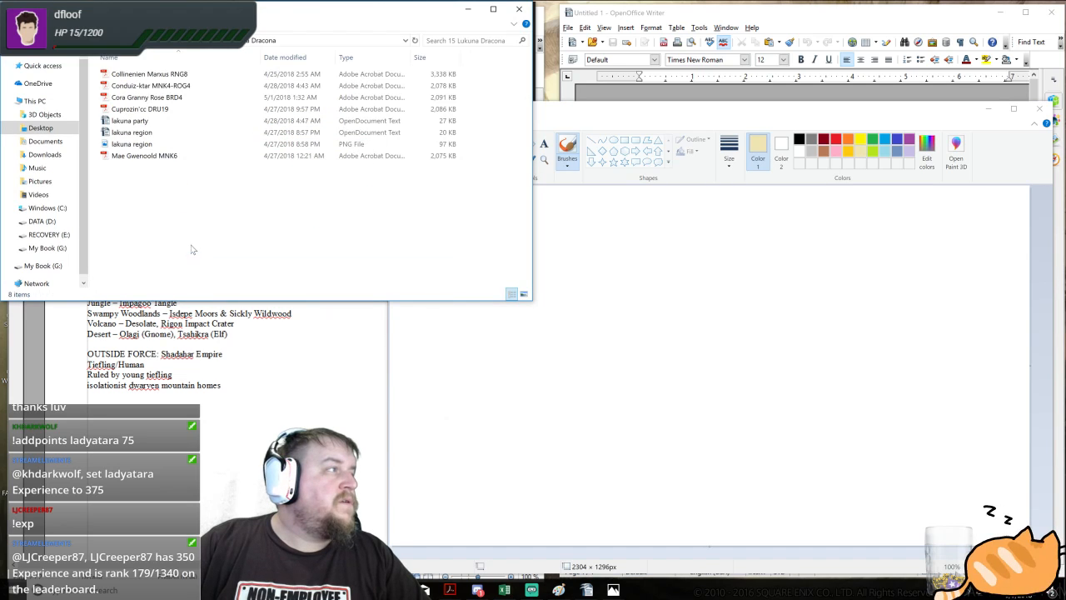
{"action": "double_click", "coordinate": [178, 145]}
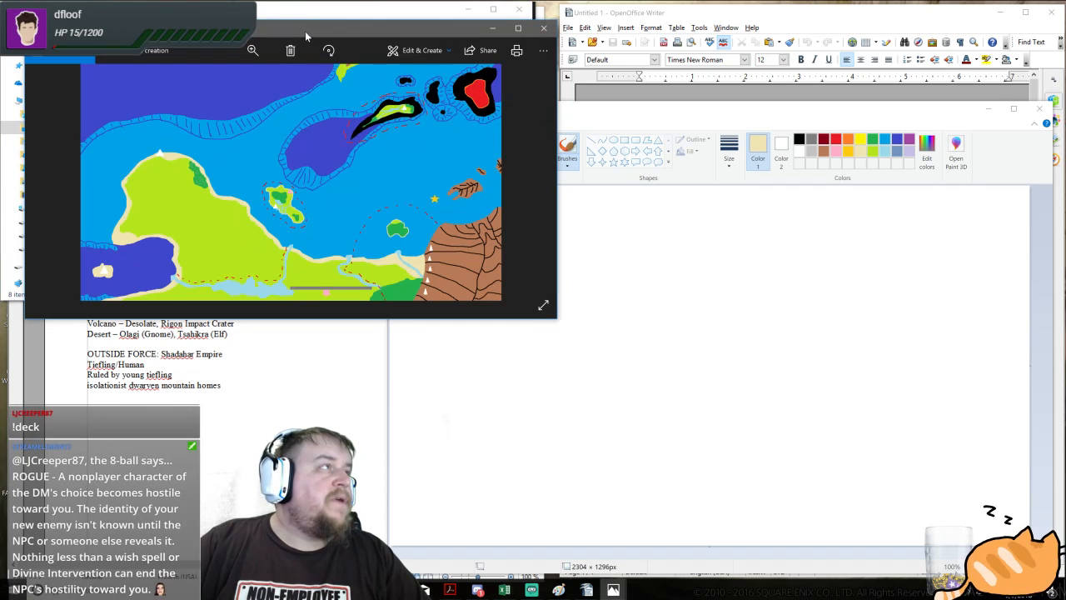
- Arrange the lakuna region map above the mesotopia map so both sit beside the Paint canvas
{"action": "left_click_drag", "start_coordinate": [305, 31], "coordinate": [305, 126]}
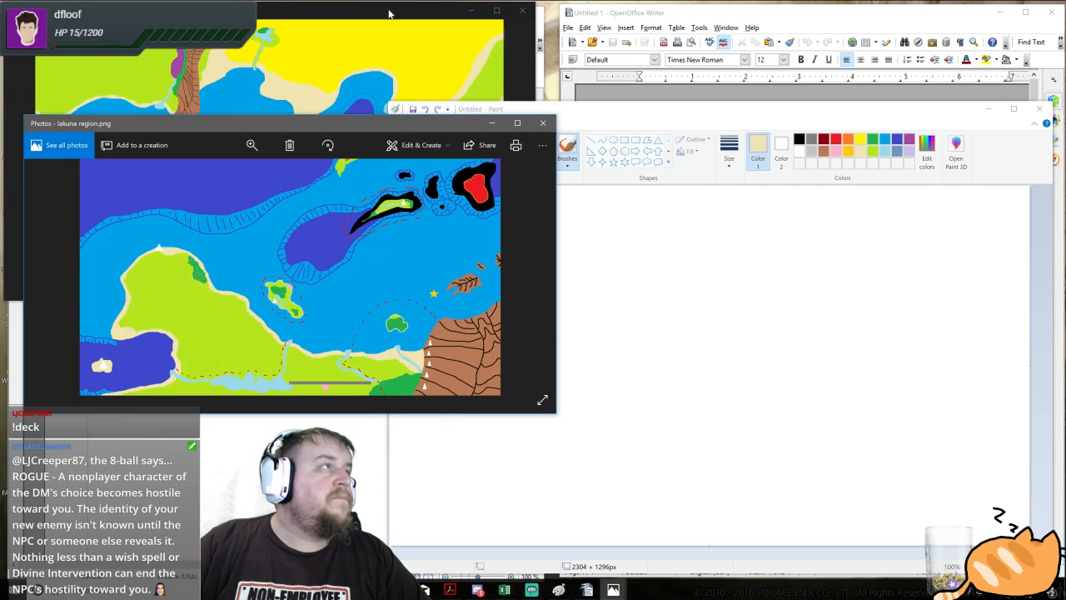
{"action": "left_click_drag", "start_coordinate": [389, 13], "coordinate": [750, 101]}
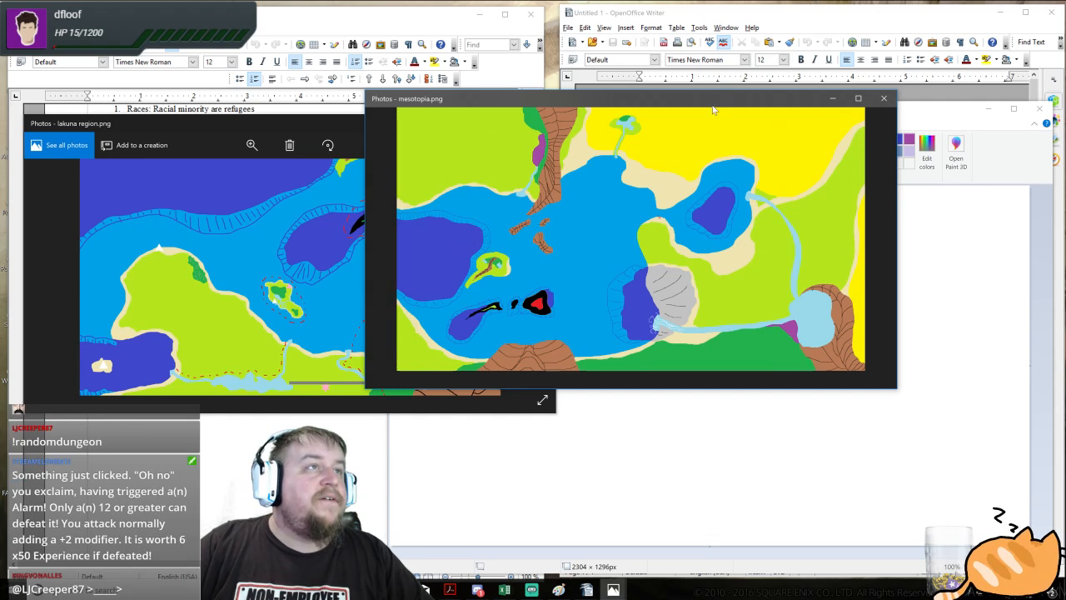
{"action": "mouse_move", "coordinate": [713, 109]}
{"action": "left_mouse_down"}
{"action": "mouse_move", "coordinate": [472, 227]}
{"action": "mouse_move", "coordinate": [412, 273]}
{"action": "mouse_move", "coordinate": [368, 277]}
{"action": "left_mouse_up"}
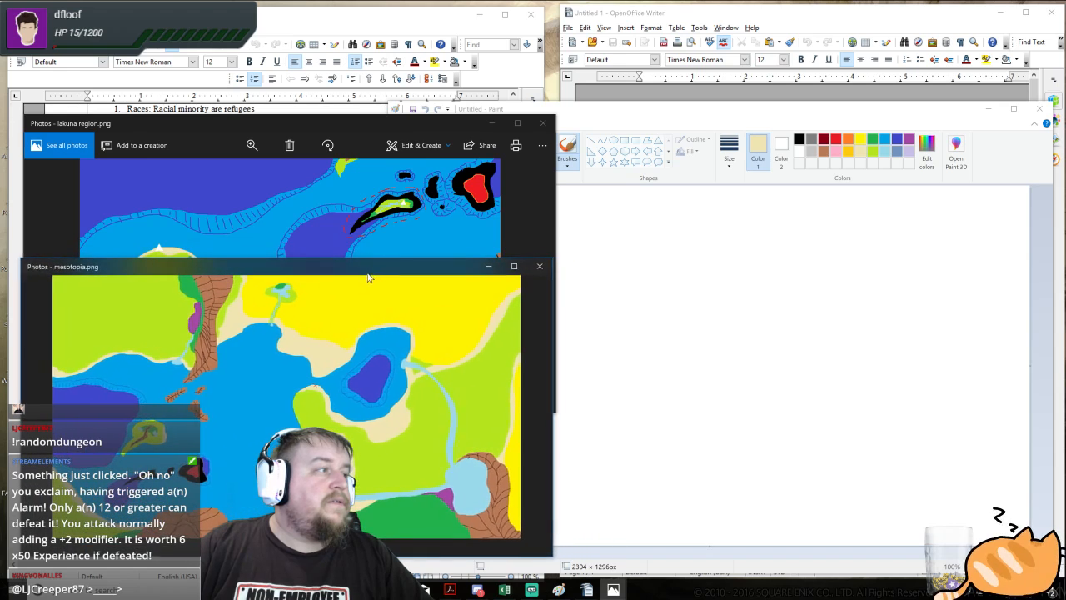
- Switch to Paint and set up the Pencil with brown as the primary colour and a chosen line thickness
{"action": "left_click", "coordinate": [783, 114]}
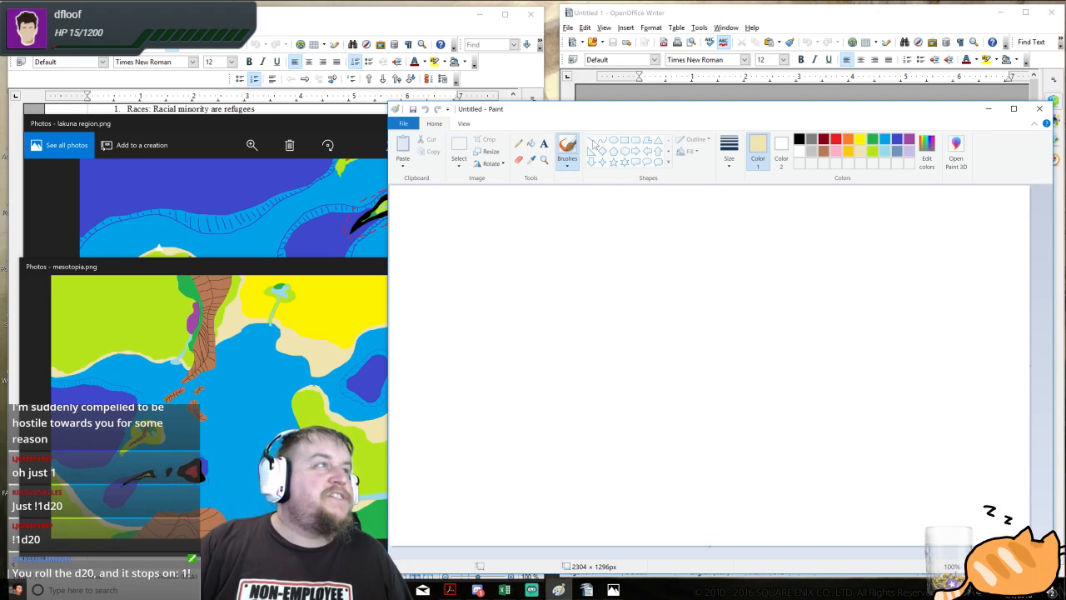
{"action": "key", "text": "alt+Tab"}
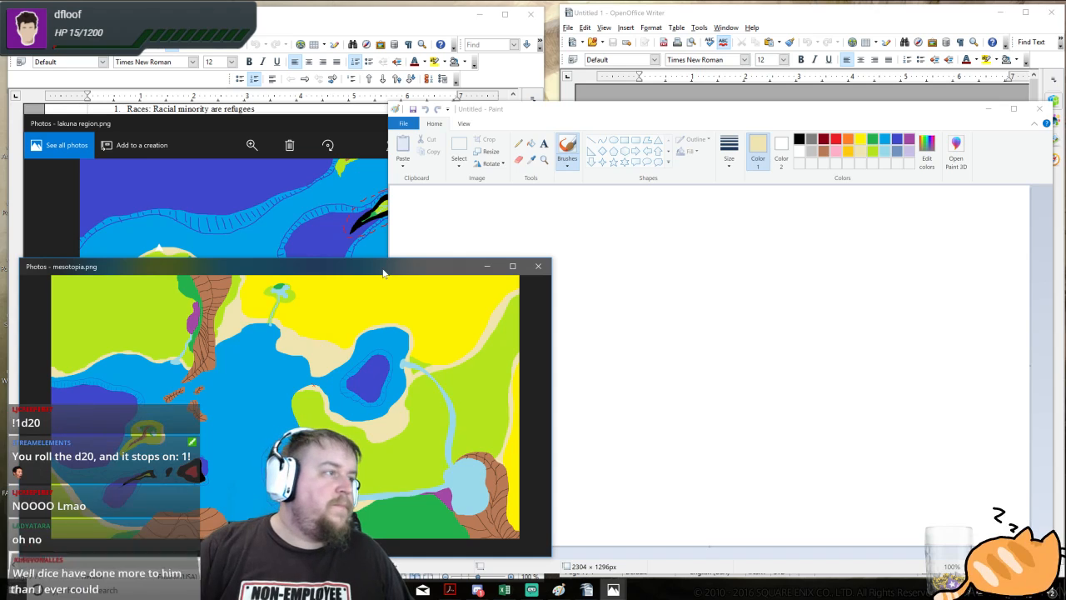
{"action": "left_click", "coordinate": [722, 115]}
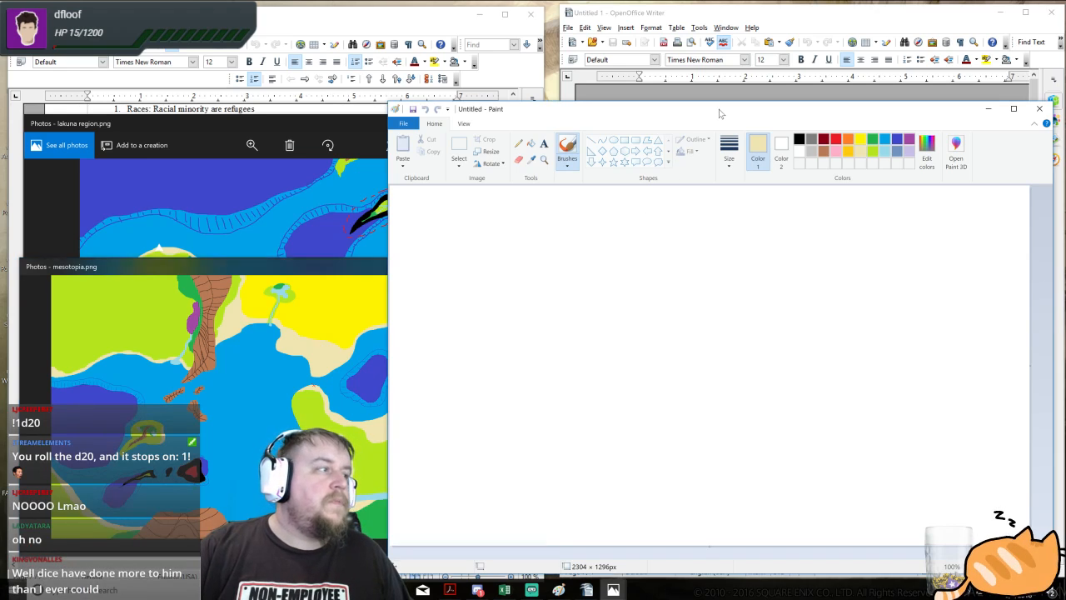
{"action": "left_click", "coordinate": [825, 156]}
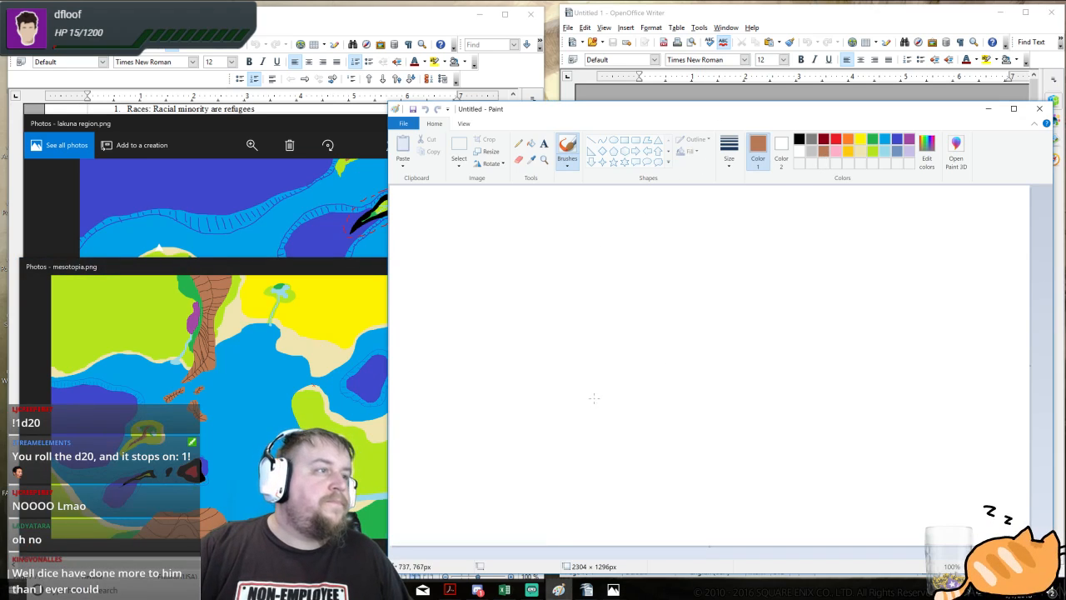
{"action": "left_click", "coordinate": [568, 169]}
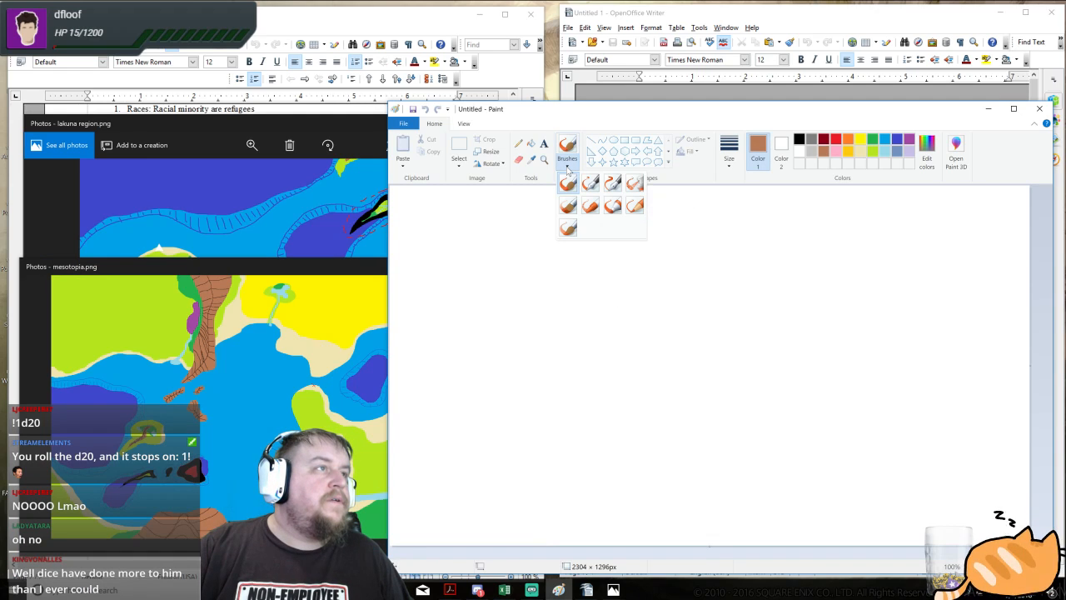
{"action": "left_click", "coordinate": [568, 168]}
{"action": "left_click", "coordinate": [518, 144]}
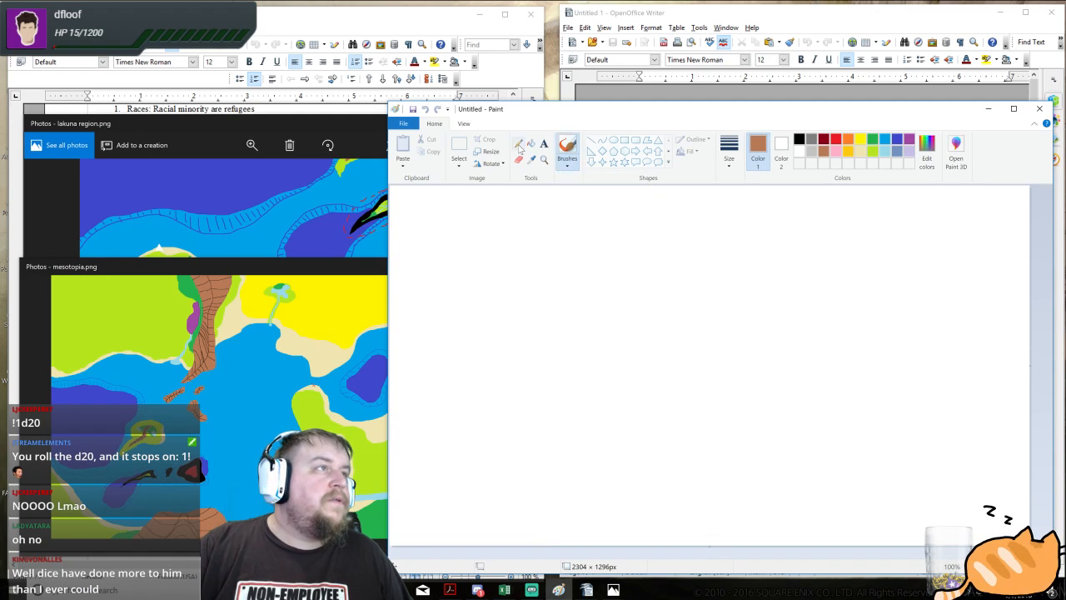
{"action": "left_click", "coordinate": [730, 158]}
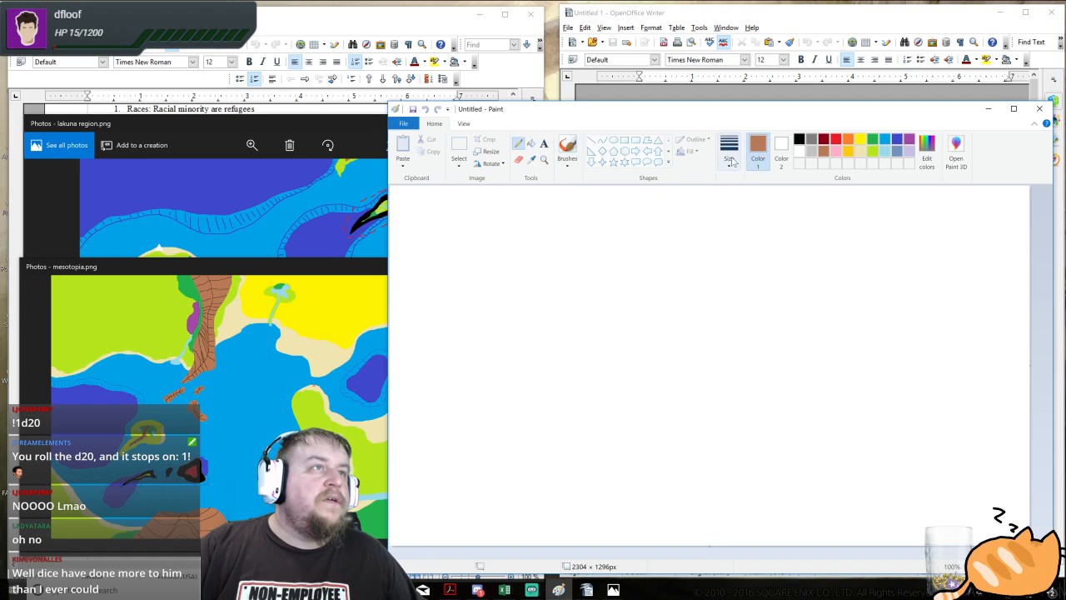
{"action": "left_click", "coordinate": [771, 259]}
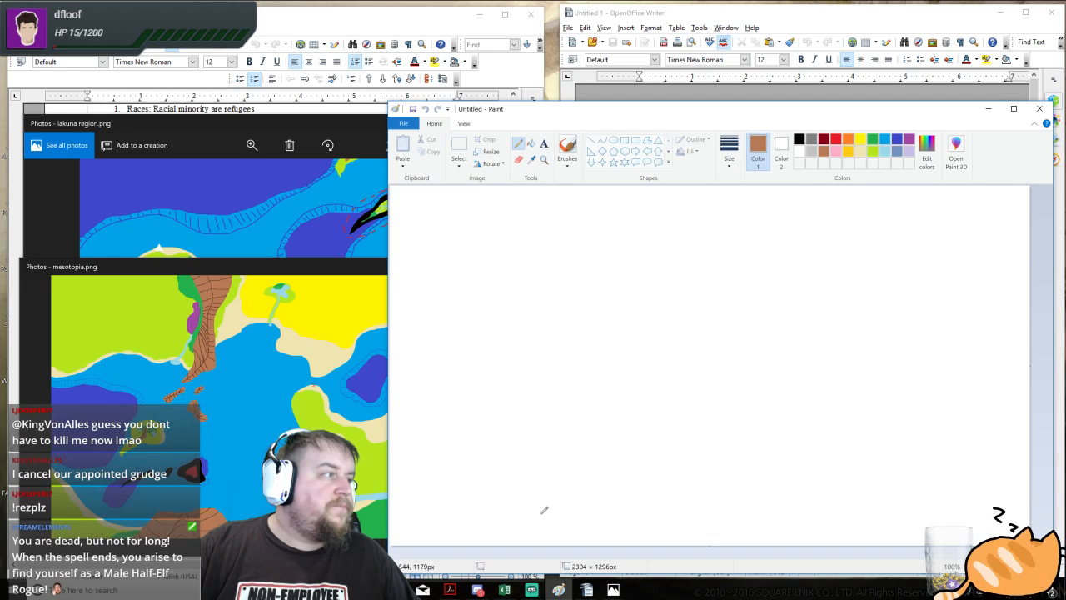
- Draw the southern tip of a mountain range near the canvas's lower edge, with small rocky islands just below it
{"action": "mouse_move", "coordinate": [543, 511]}
{"action": "left_mouse_down"}
{"action": "mouse_move", "coordinate": [582, 493]}
{"action": "mouse_move", "coordinate": [581, 452]}
{"action": "left_mouse_up"}
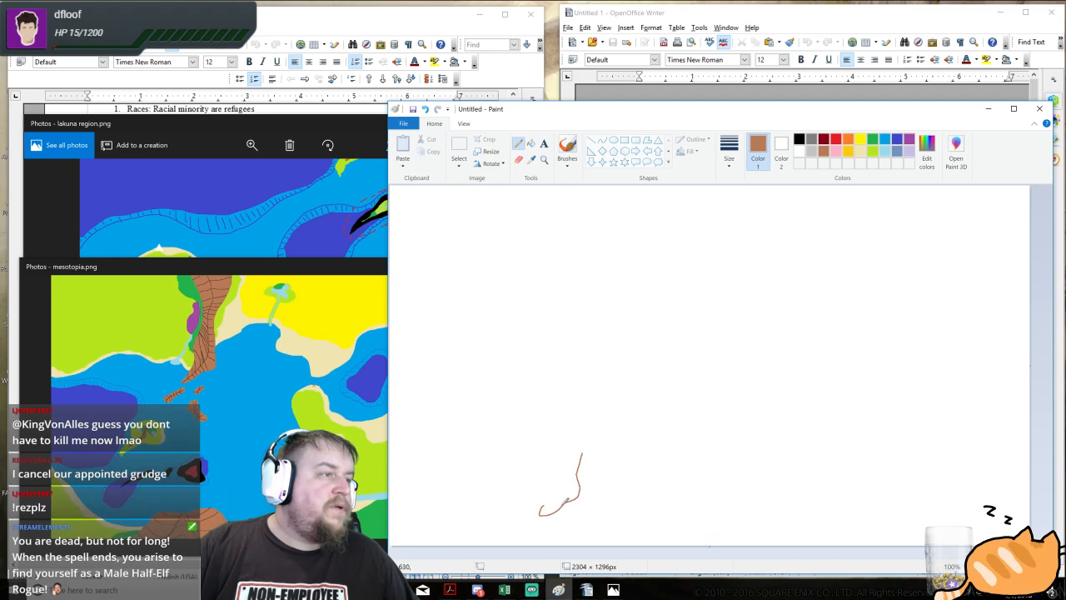
{"action": "mouse_move", "coordinate": [548, 501]}
{"action": "left_mouse_down"}
{"action": "mouse_move", "coordinate": [547, 478]}
{"action": "mouse_move", "coordinate": [574, 442]}
{"action": "mouse_move", "coordinate": [566, 412]}
{"action": "left_mouse_up"}
{"action": "left_click_drag", "start_coordinate": [583, 454], "coordinate": [598, 402]}
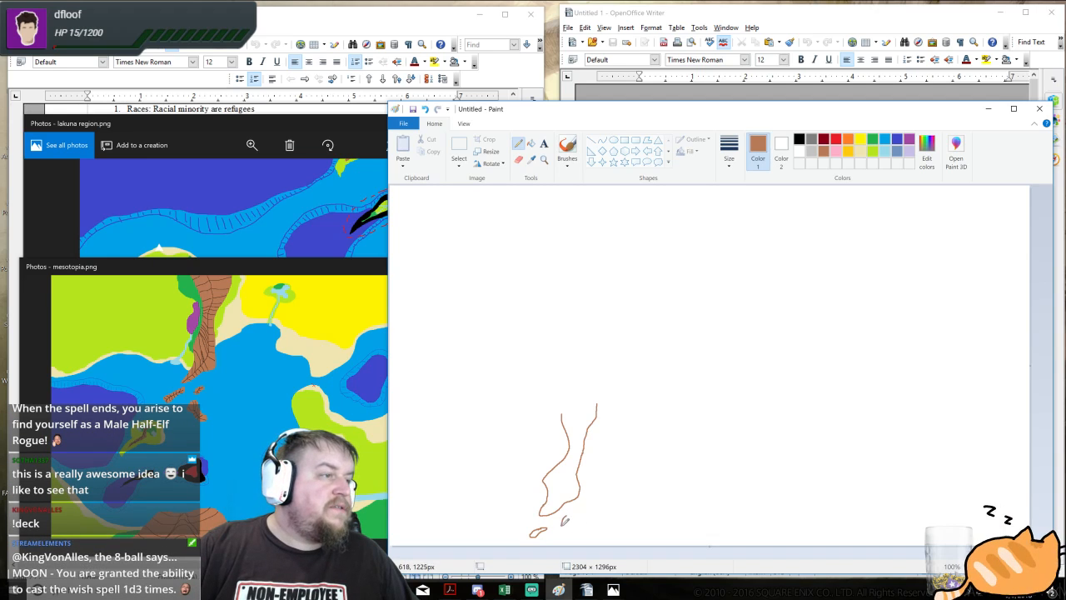
{"action": "left_click_drag", "start_coordinate": [573, 521], "coordinate": [571, 515]}
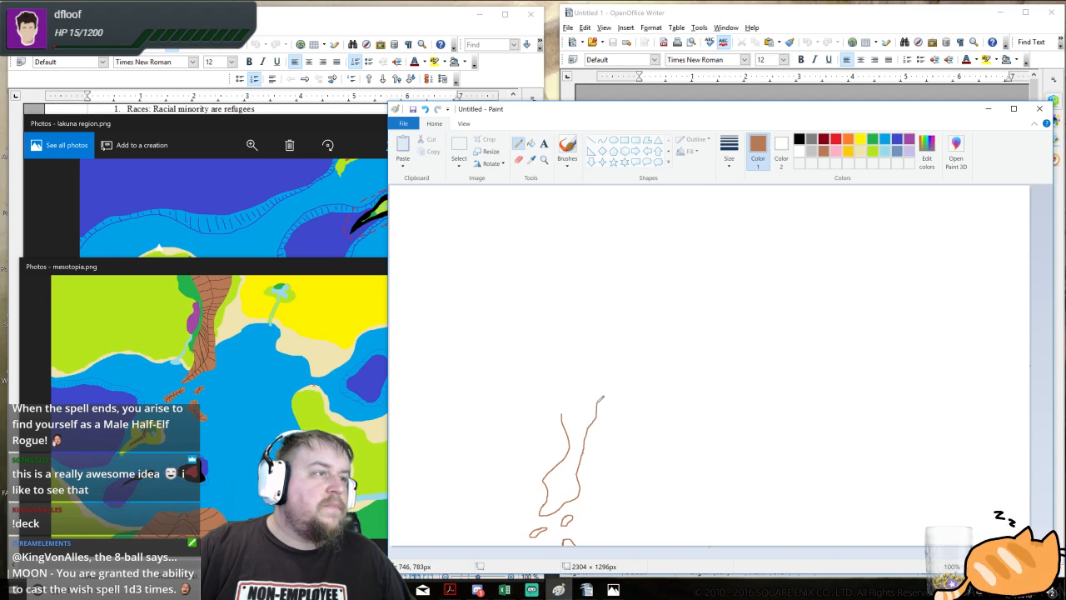
- Extend the mountain range outline northward and split it into a western branch and a closed, tapering north-eastern branch
{"action": "mouse_move", "coordinate": [598, 403]}
{"action": "left_mouse_down"}
{"action": "mouse_move", "coordinate": [615, 356]}
{"action": "mouse_move", "coordinate": [609, 326]}
{"action": "left_mouse_up"}
{"action": "mouse_move", "coordinate": [564, 409]}
{"action": "left_mouse_down"}
{"action": "mouse_move", "coordinate": [586, 380]}
{"action": "mouse_move", "coordinate": [573, 309]}
{"action": "mouse_move", "coordinate": [534, 280]}
{"action": "mouse_move", "coordinate": [492, 274]}
{"action": "mouse_move", "coordinate": [474, 252]}
{"action": "left_mouse_up"}
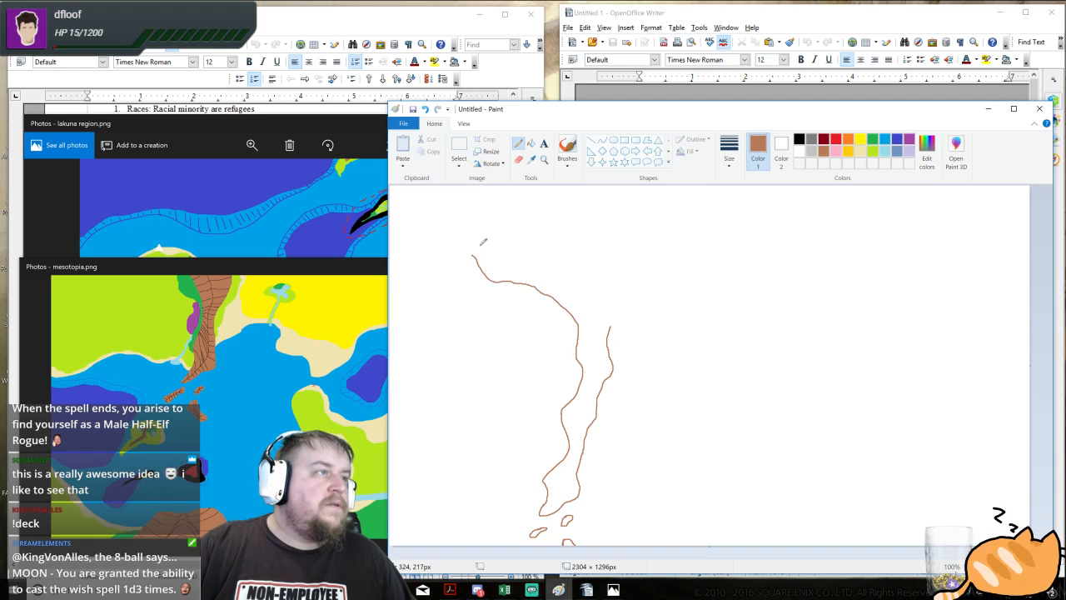
{"action": "mouse_move", "coordinate": [481, 241]}
{"action": "left_mouse_down"}
{"action": "mouse_move", "coordinate": [540, 249]}
{"action": "mouse_move", "coordinate": [641, 267]}
{"action": "left_mouse_up"}
{"action": "left_click_drag", "start_coordinate": [609, 328], "coordinate": [709, 236]}
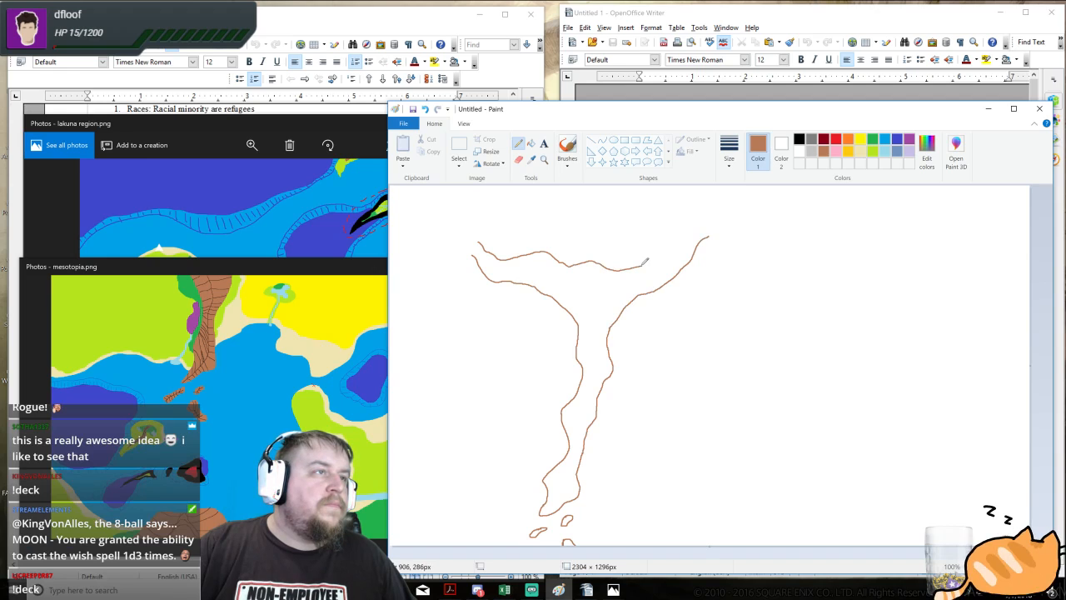
{"action": "mouse_move", "coordinate": [642, 266]}
{"action": "left_mouse_down"}
{"action": "mouse_move", "coordinate": [689, 229]}
{"action": "mouse_move", "coordinate": [741, 221]}
{"action": "mouse_move", "coordinate": [714, 234]}
{"action": "mouse_move", "coordinate": [745, 223]}
{"action": "left_mouse_up"}
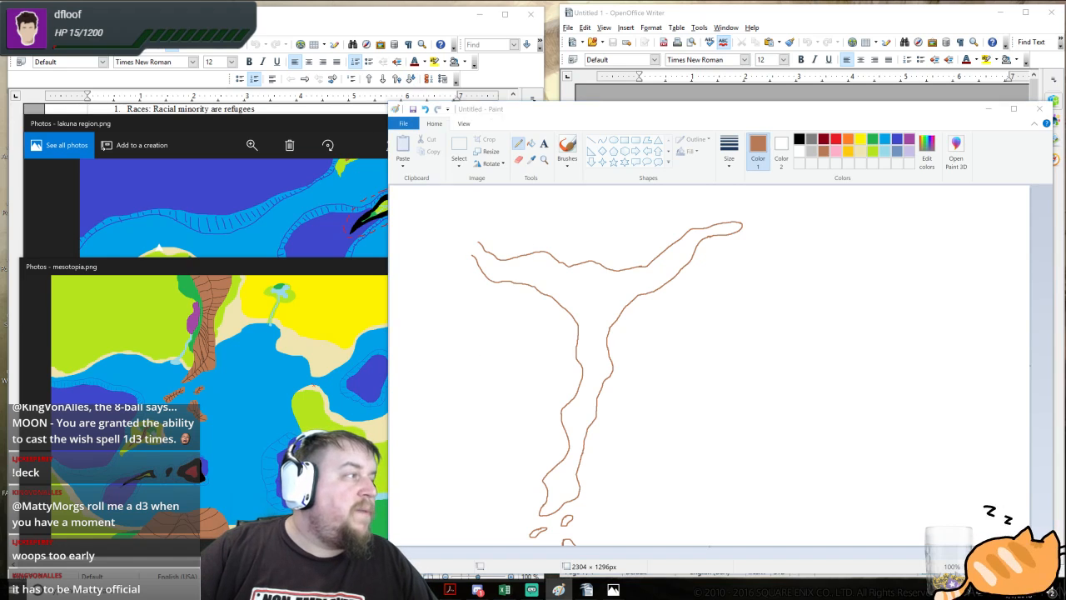
- Bring up the kandor map for reference, then close the mountain range's western branch with a small forked end
{"action": "left_click", "coordinate": [432, 592]}
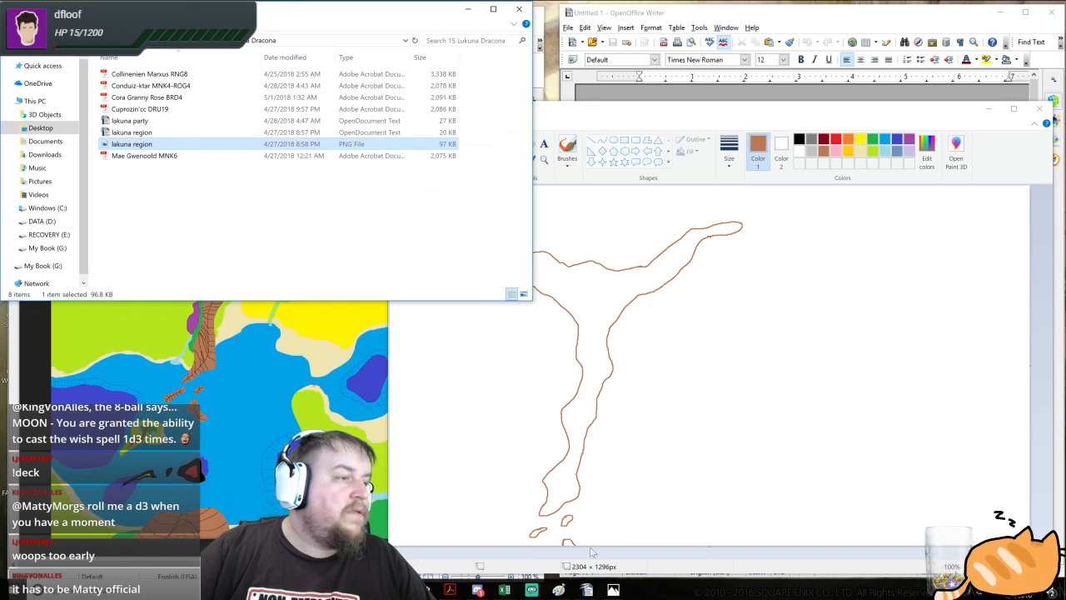
{"action": "left_click", "coordinate": [613, 589]}
{"action": "left_click", "coordinate": [658, 546]}
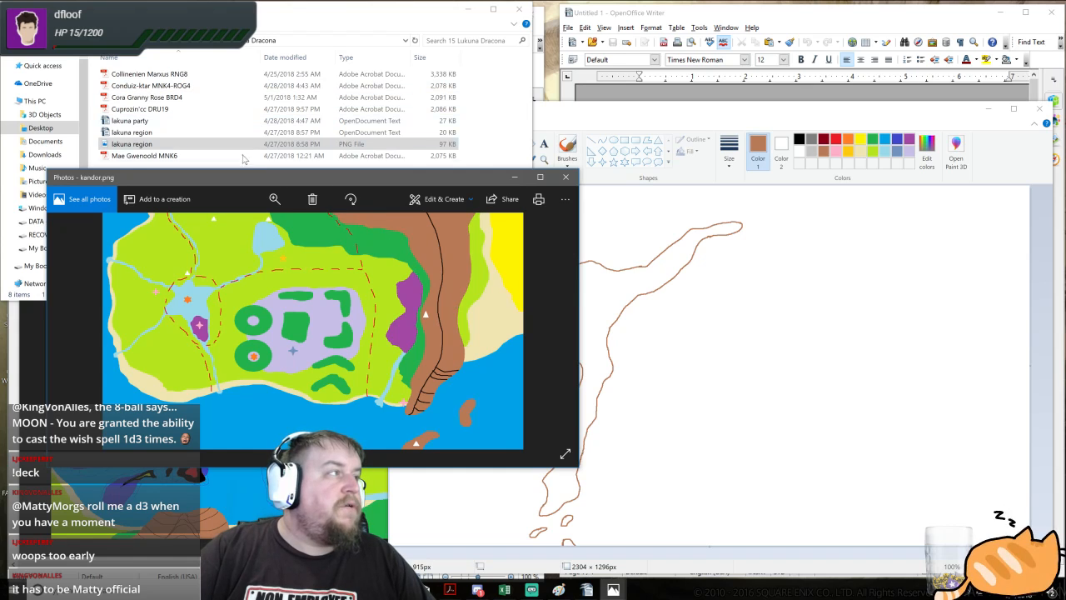
{"action": "left_click", "coordinate": [640, 114]}
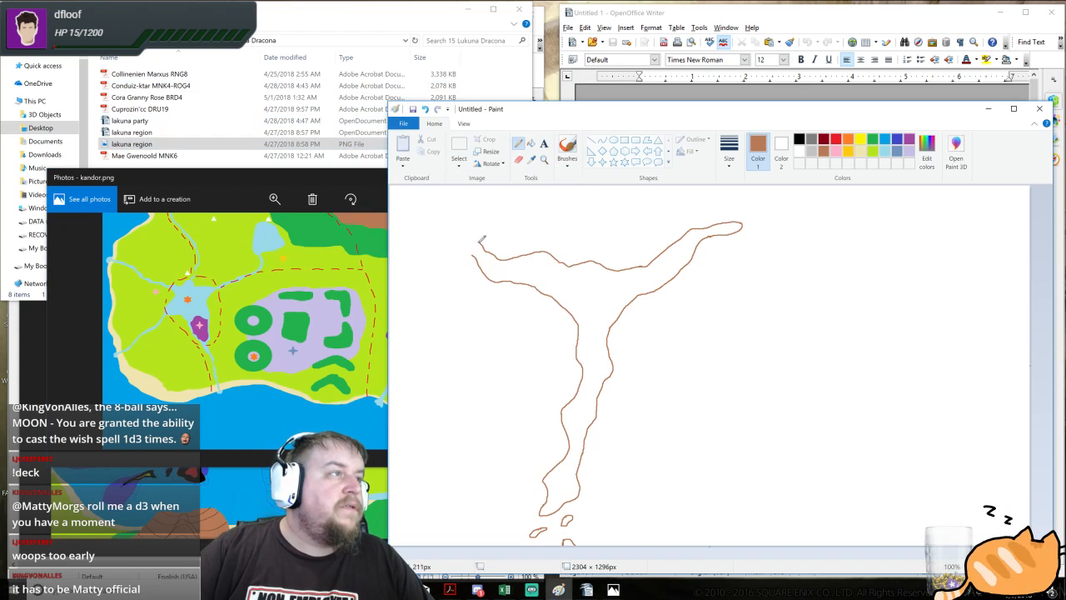
{"action": "mouse_move", "coordinate": [480, 239]}
{"action": "left_mouse_down"}
{"action": "mouse_move", "coordinate": [510, 210]}
{"action": "mouse_move", "coordinate": [503, 203]}
{"action": "mouse_move", "coordinate": [439, 233]}
{"action": "mouse_move", "coordinate": [438, 246]}
{"action": "mouse_move", "coordinate": [480, 254]}
{"action": "left_mouse_up"}
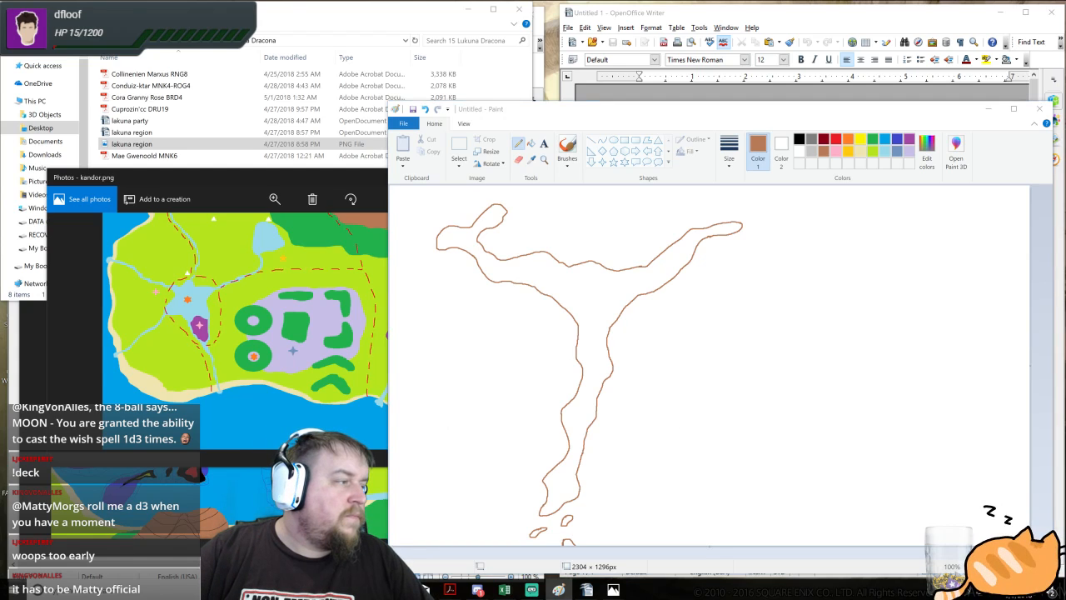
- Roll one three-sided die in the browser's Dungeons & Dragons Dice Roller and minimize the browser
{"action": "left_click", "coordinate": [258, 590]}
{"action": "left_click", "coordinate": [154, 542]}
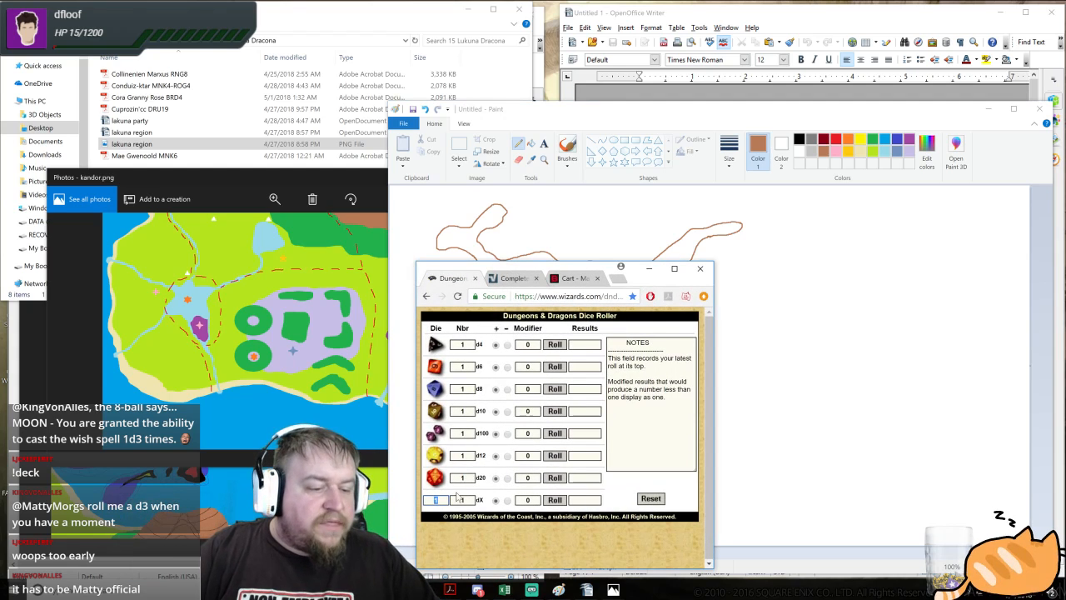
{"action": "type", "text": "3"}
{"action": "left_click", "coordinate": [555, 499]}
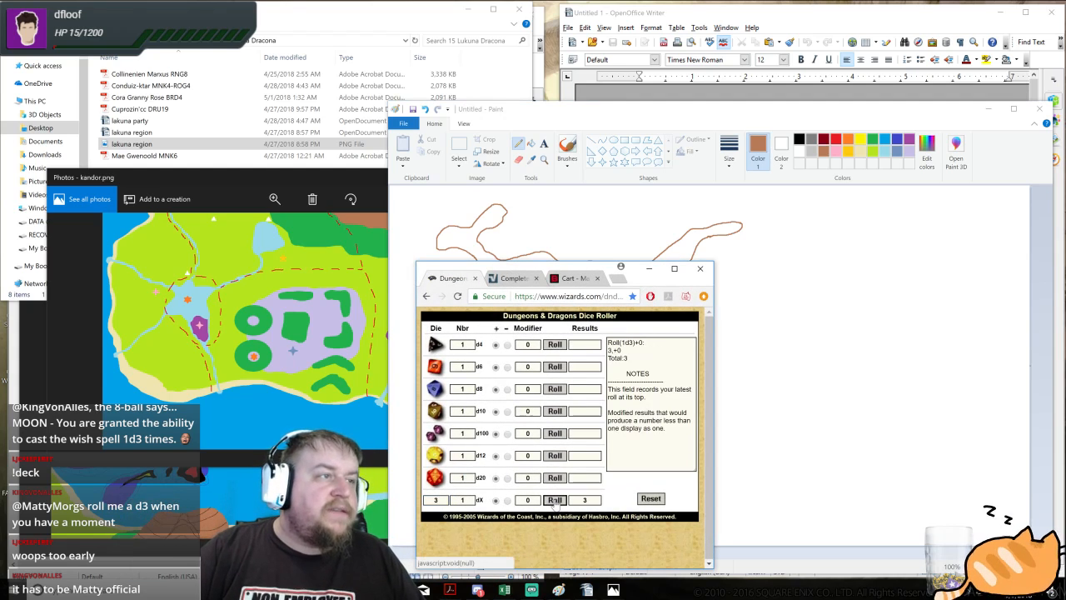
{"action": "left_click", "coordinate": [650, 269]}
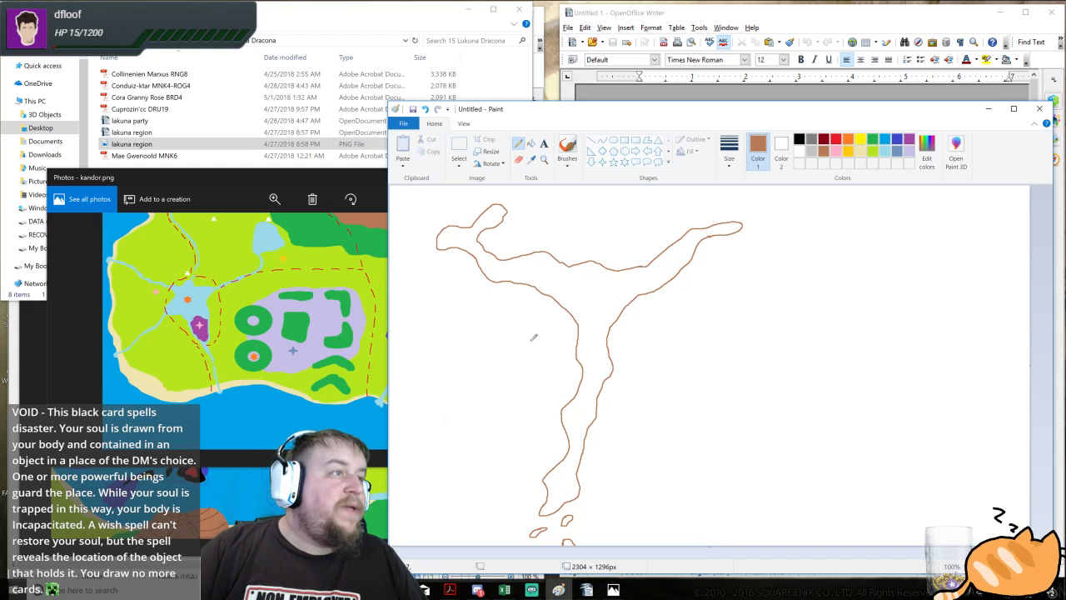
- Set Paint's primary colour to light yellow for the sand and move the kandor map clear of the canvas
{"action": "left_click", "coordinate": [346, 178]}
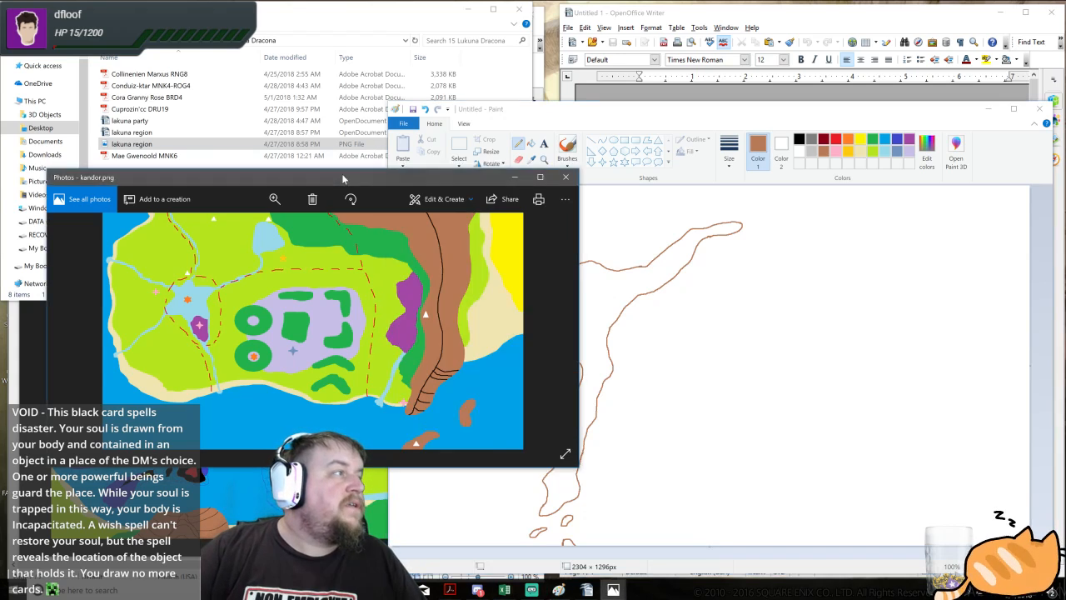
{"action": "left_click", "coordinate": [689, 112]}
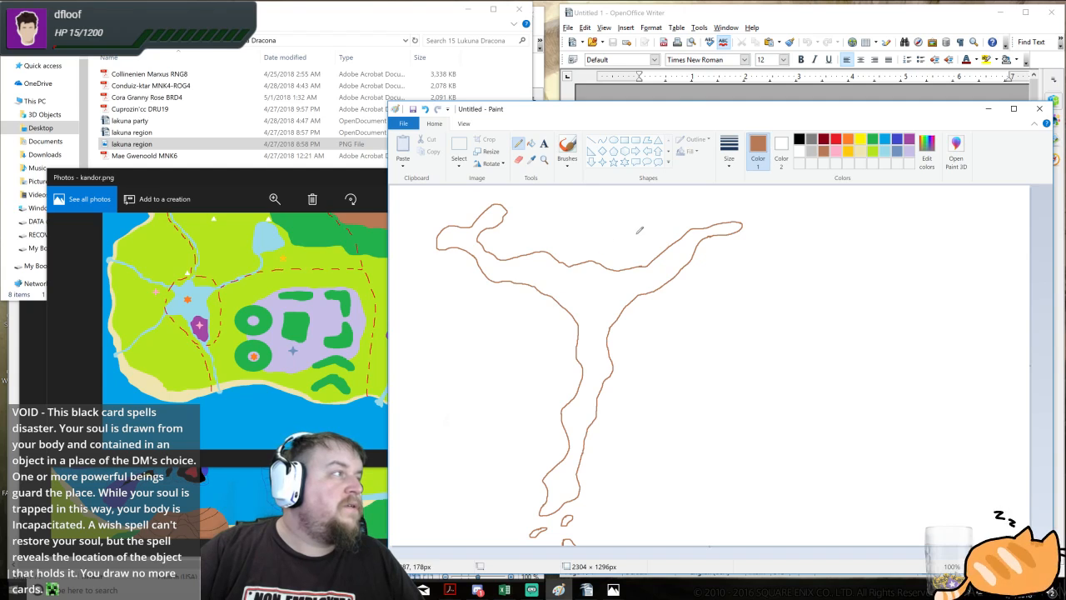
{"action": "left_click", "coordinate": [861, 152]}
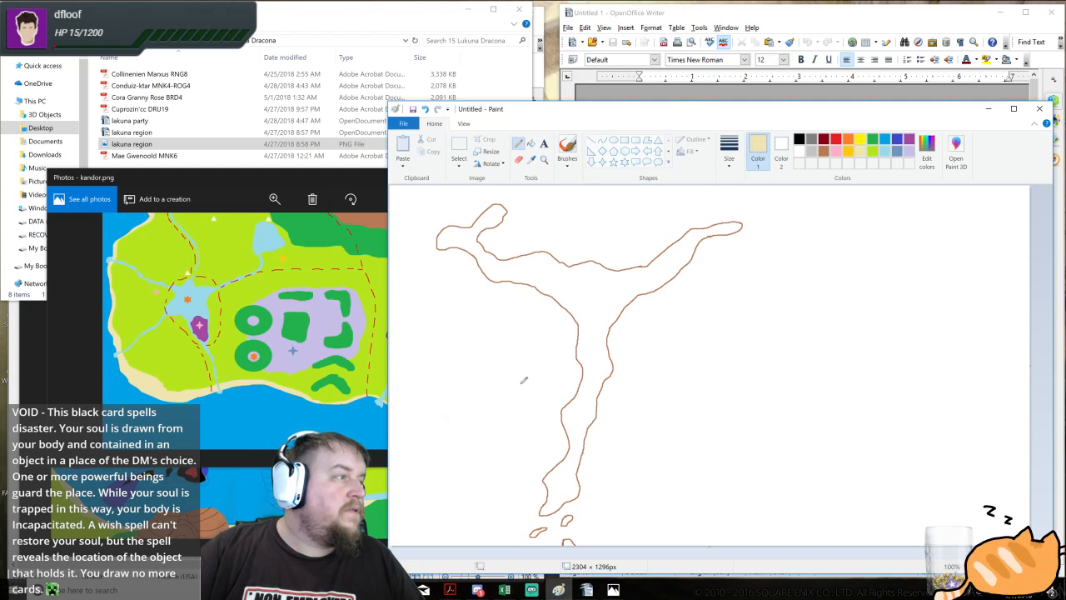
{"action": "left_click", "coordinate": [358, 182]}
{"action": "left_click_drag", "start_coordinate": [385, 181], "coordinate": [232, 167]}
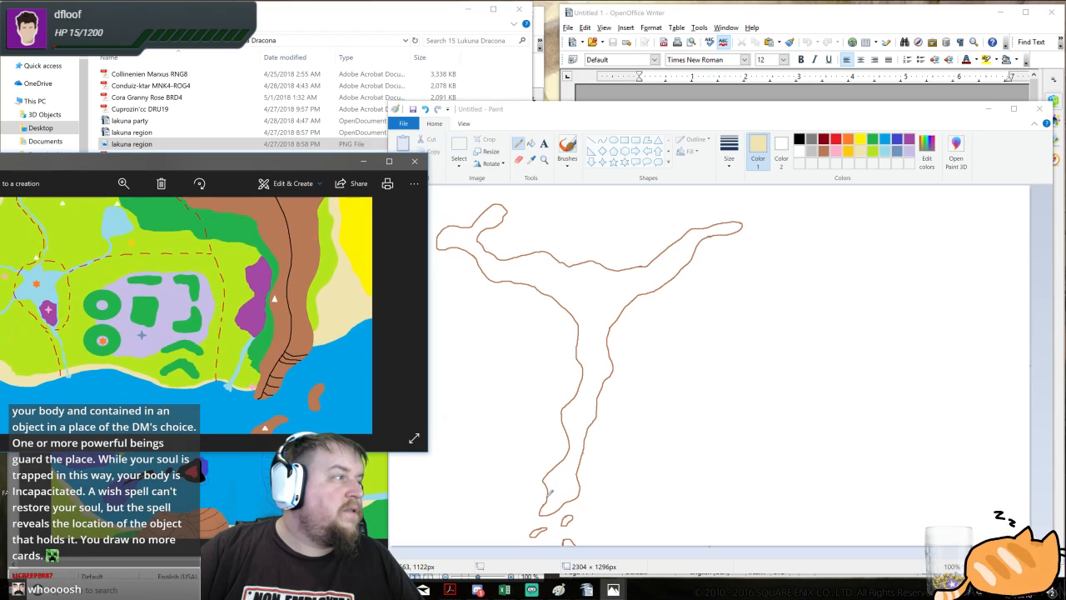
- Move the kandor map clear of the canvas and draw a double sand coastline from the mountains' southern tip west, then partway north
{"action": "left_click", "coordinate": [549, 498]}
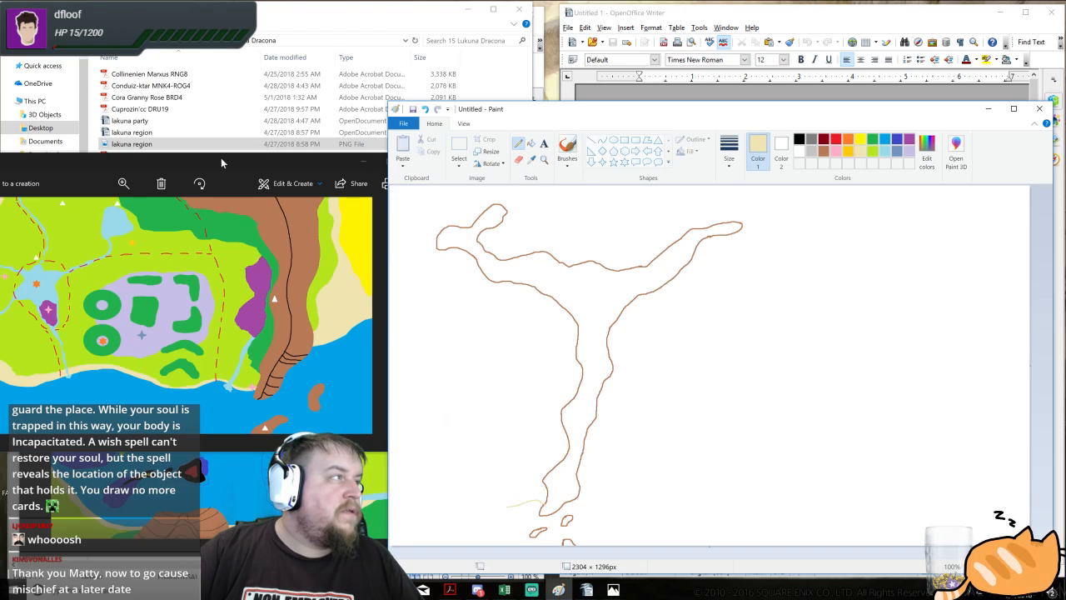
{"action": "mouse_move", "coordinate": [221, 157]}
{"action": "left_mouse_down"}
{"action": "mouse_move", "coordinate": [293, 121]}
{"action": "mouse_move", "coordinate": [297, 77]}
{"action": "left_mouse_up"}
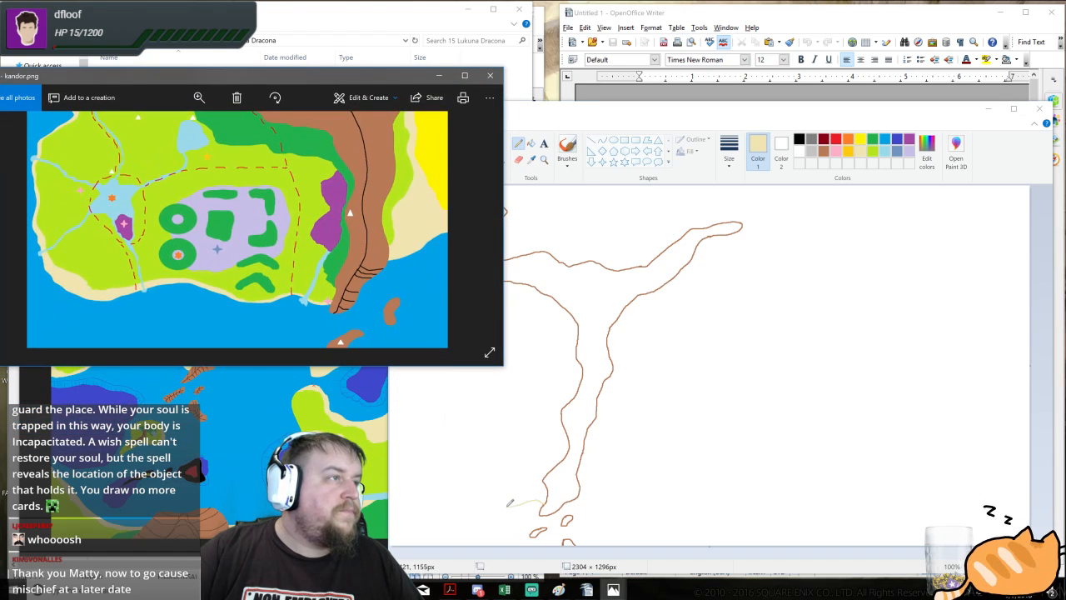
{"action": "mouse_move", "coordinate": [510, 502]}
{"action": "left_mouse_down"}
{"action": "mouse_move", "coordinate": [451, 514]}
{"action": "mouse_move", "coordinate": [433, 469]}
{"action": "left_mouse_up"}
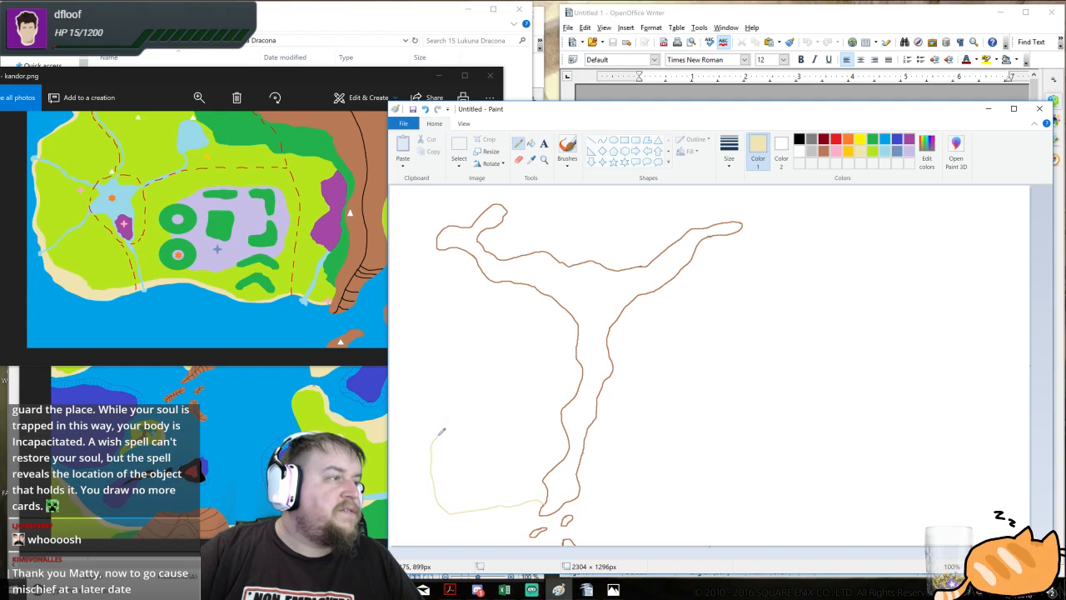
{"action": "left_click_drag", "start_coordinate": [447, 423], "coordinate": [450, 398]}
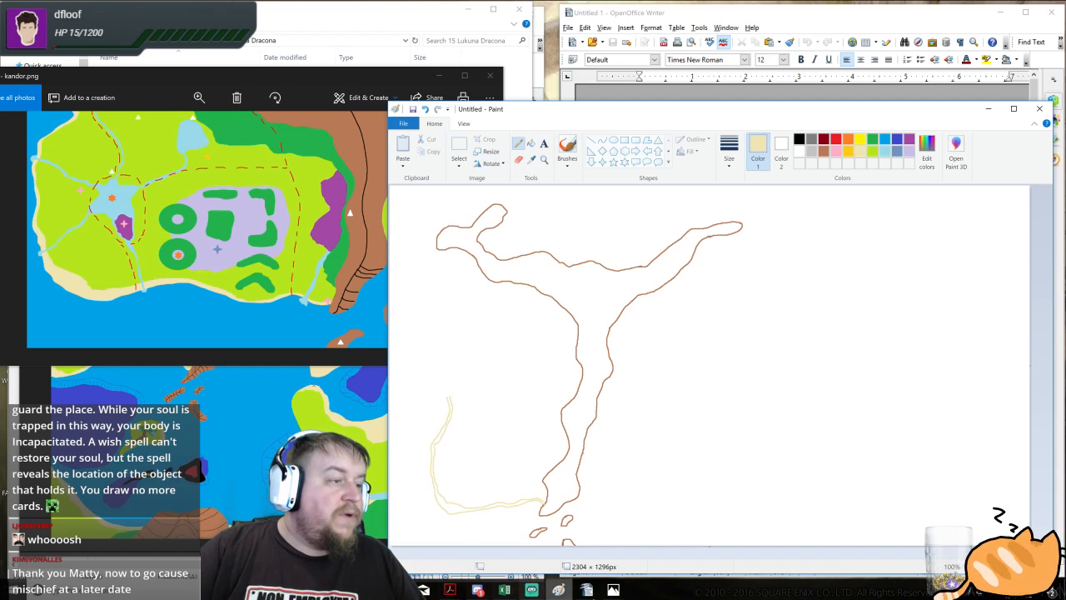
- Bring up the europa map for reference, then extend the double coastline to the mountains and around the north-western branch
{"action": "mouse_move", "coordinate": [614, 591]}
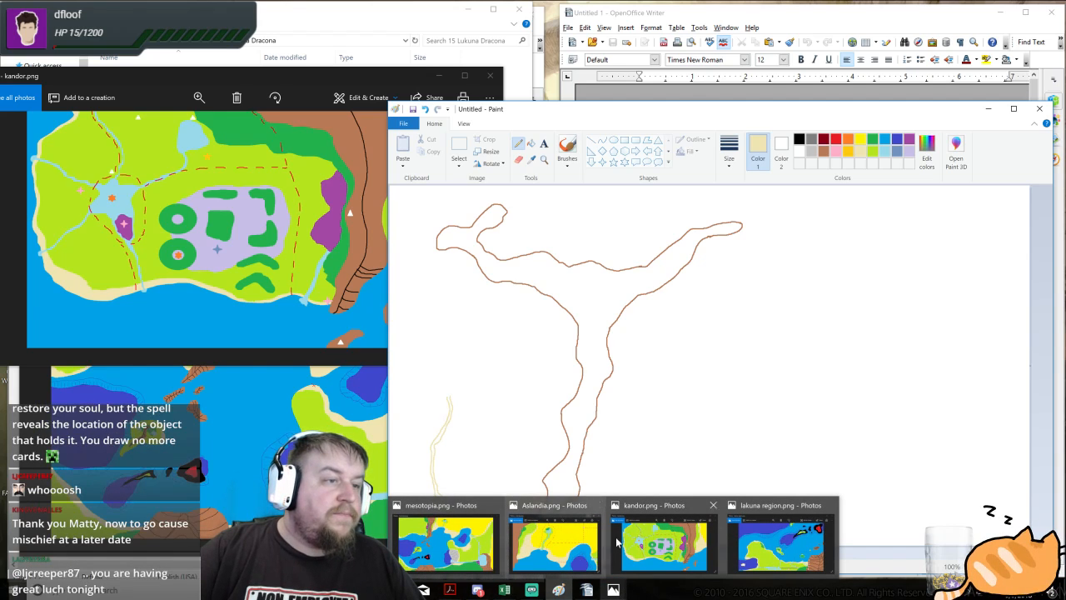
{"action": "left_click", "coordinate": [459, 548]}
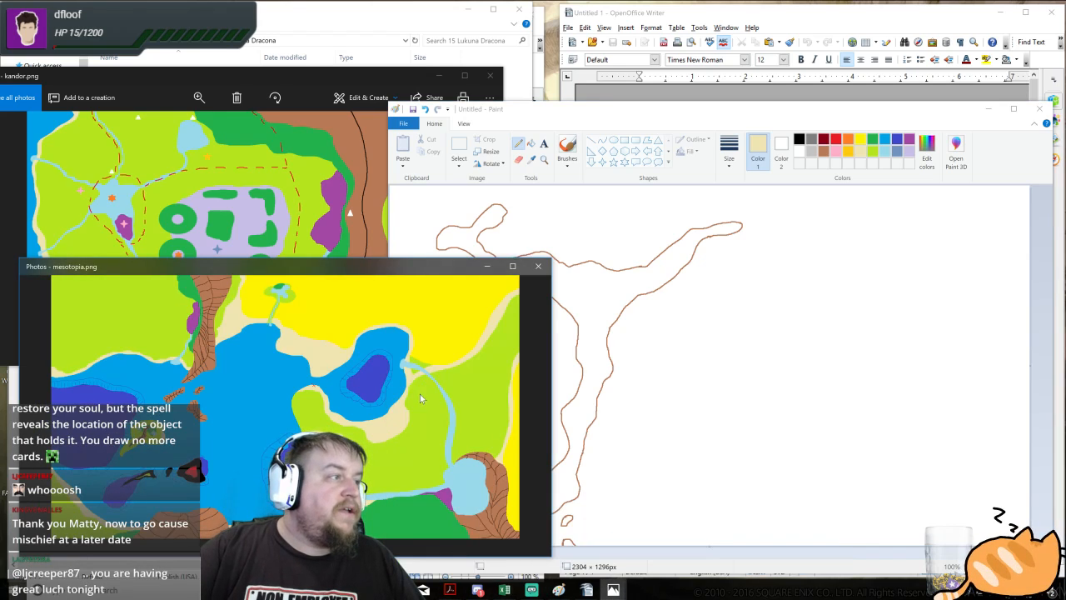
{"action": "key", "text": "Right"}
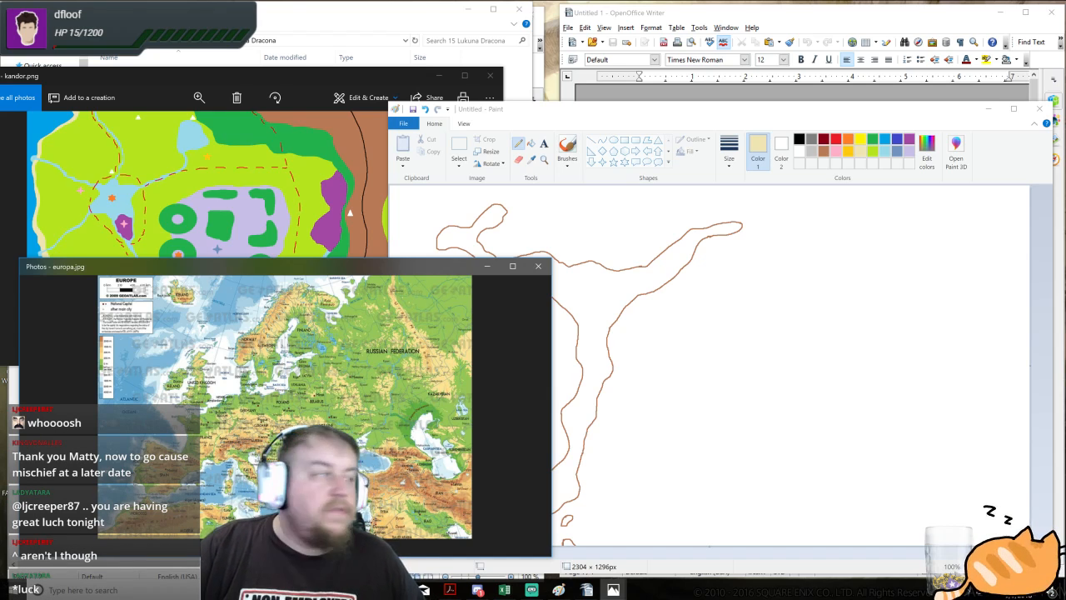
{"action": "left_click", "coordinate": [633, 115]}
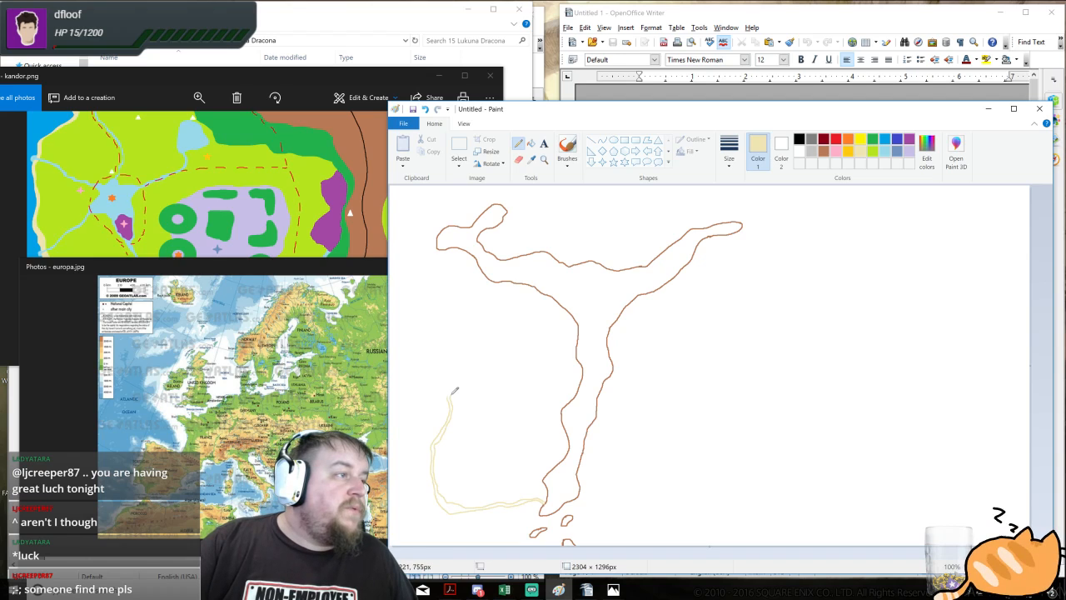
{"action": "mouse_move", "coordinate": [456, 373]}
{"action": "left_mouse_down"}
{"action": "mouse_move", "coordinate": [445, 314]}
{"action": "mouse_move", "coordinate": [493, 287]}
{"action": "left_mouse_up"}
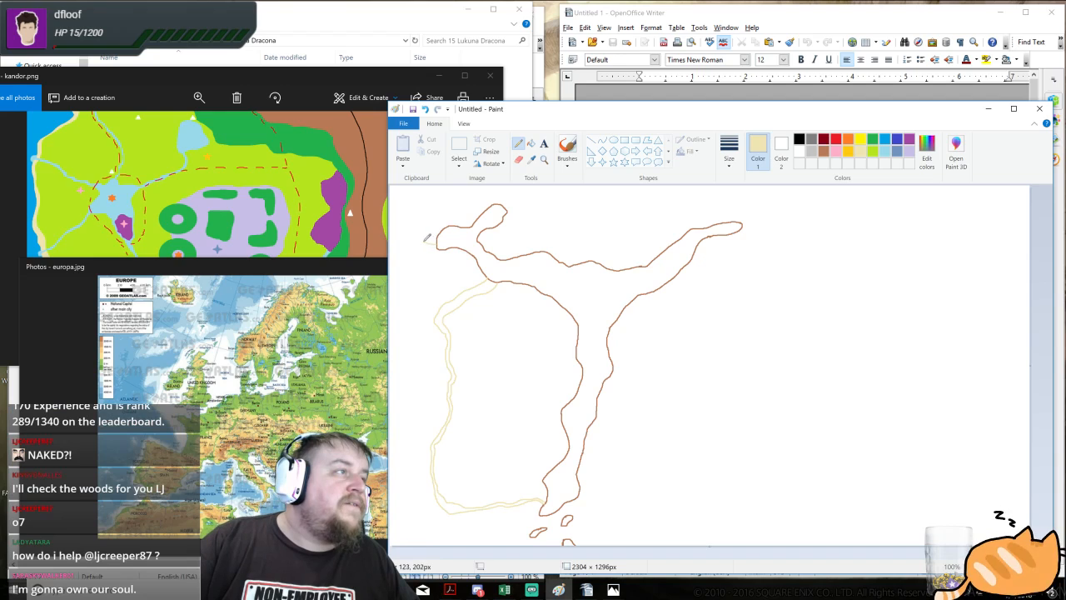
{"action": "mouse_move", "coordinate": [419, 233]}
{"action": "left_mouse_down"}
{"action": "mouse_move", "coordinate": [448, 194]}
{"action": "mouse_move", "coordinate": [509, 194]}
{"action": "left_mouse_up"}
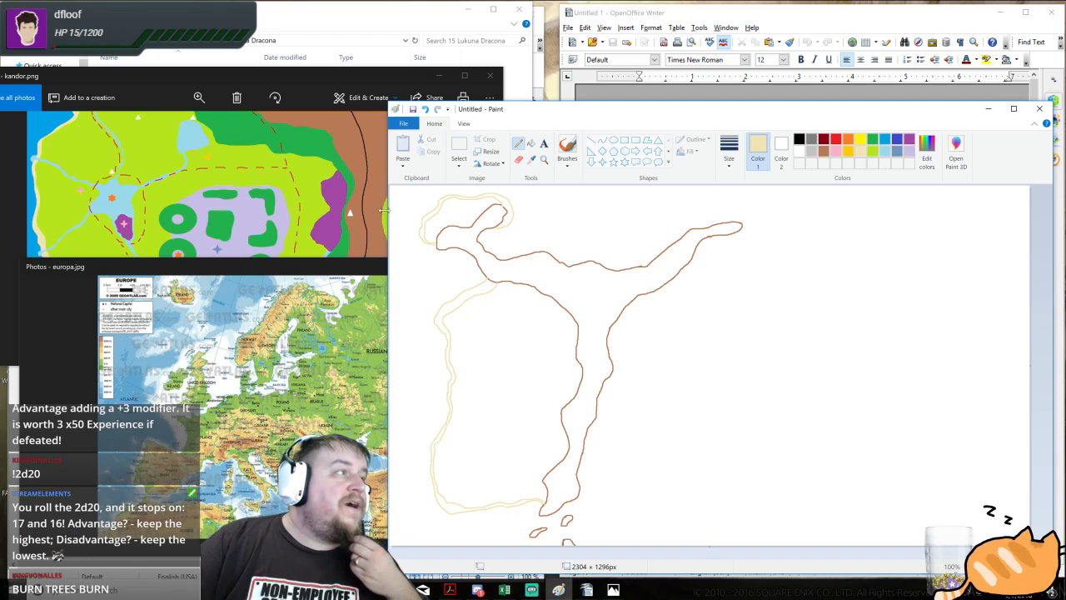
- Close the kandor map and arrange the Aslandia and mesotopia maps beside the canvas as references
{"action": "left_click", "coordinate": [370, 80]}
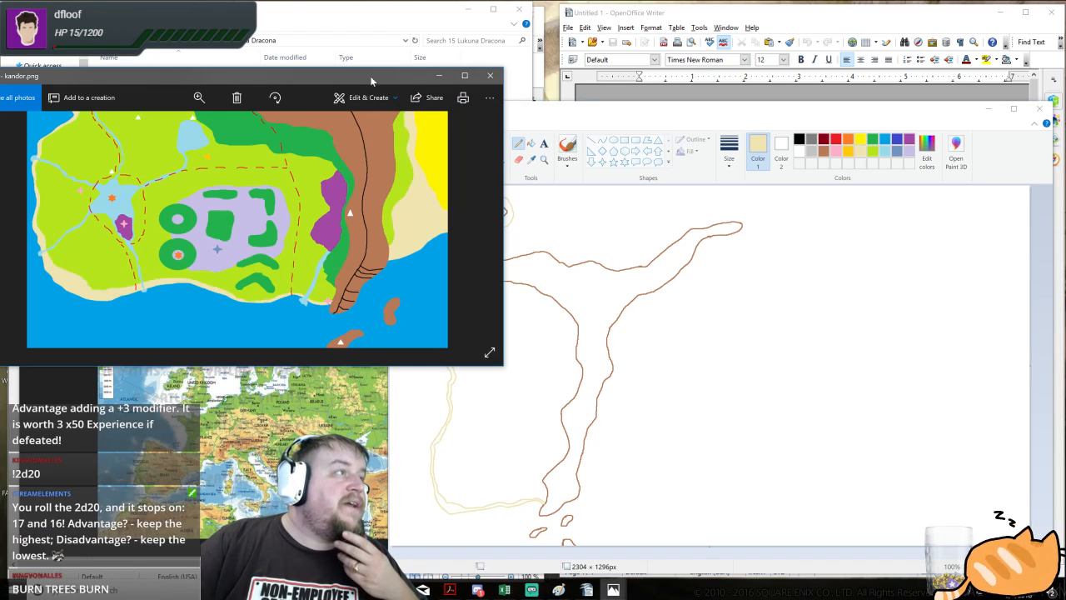
{"action": "left_click", "coordinate": [491, 76]}
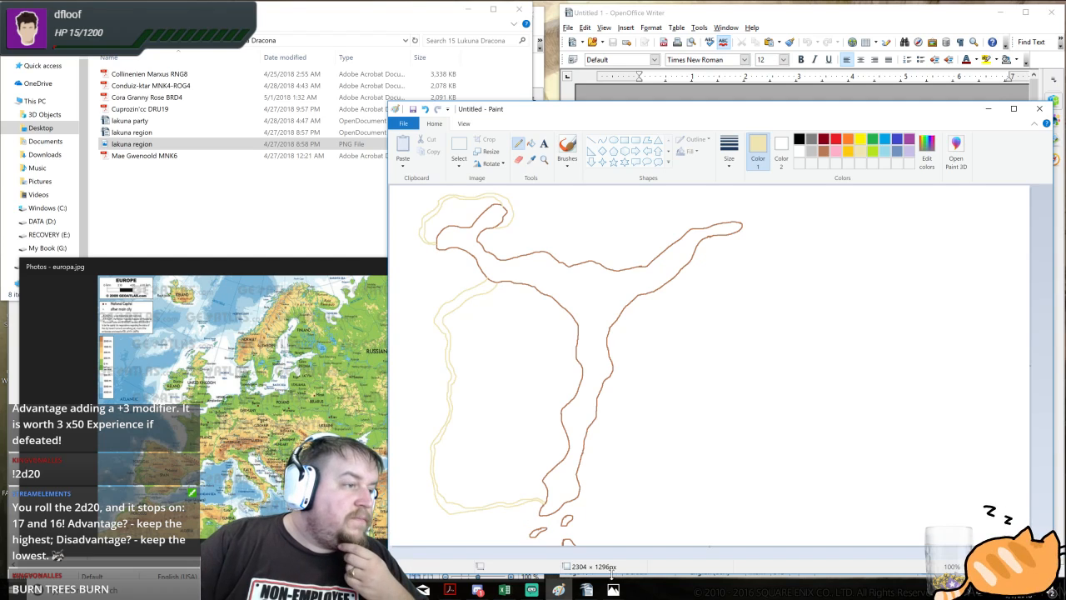
{"action": "mouse_move", "coordinate": [613, 590]}
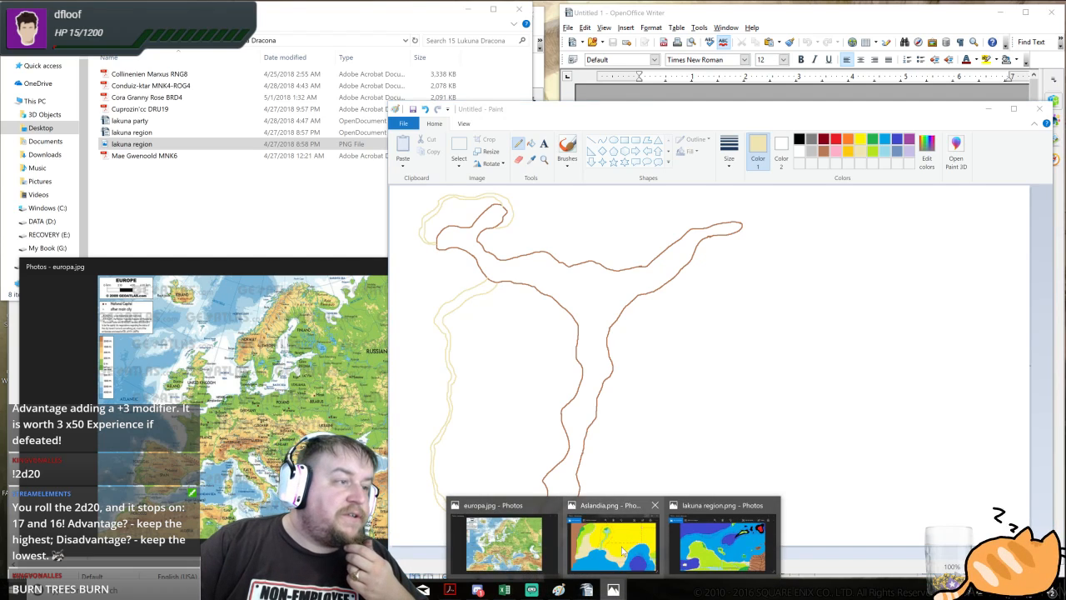
{"action": "left_click", "coordinate": [650, 525]}
{"action": "left_click_drag", "start_coordinate": [733, 181], "coordinate": [406, 109]}
{"action": "left_click", "coordinate": [375, 267]}
{"action": "key", "text": "Right"}
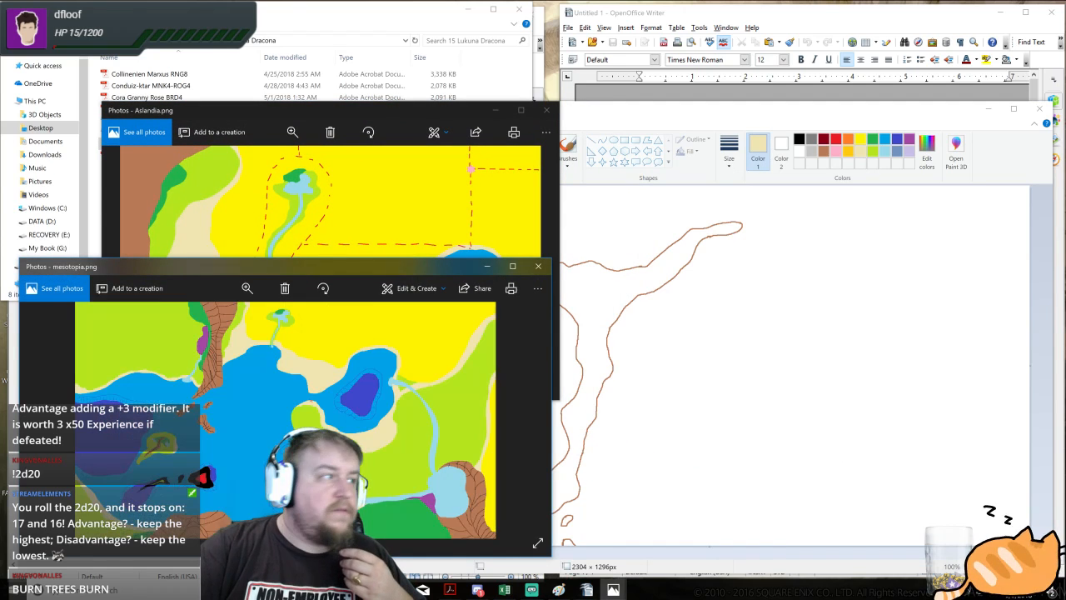
{"action": "left_click_drag", "start_coordinate": [440, 115], "coordinate": [396, 79]}
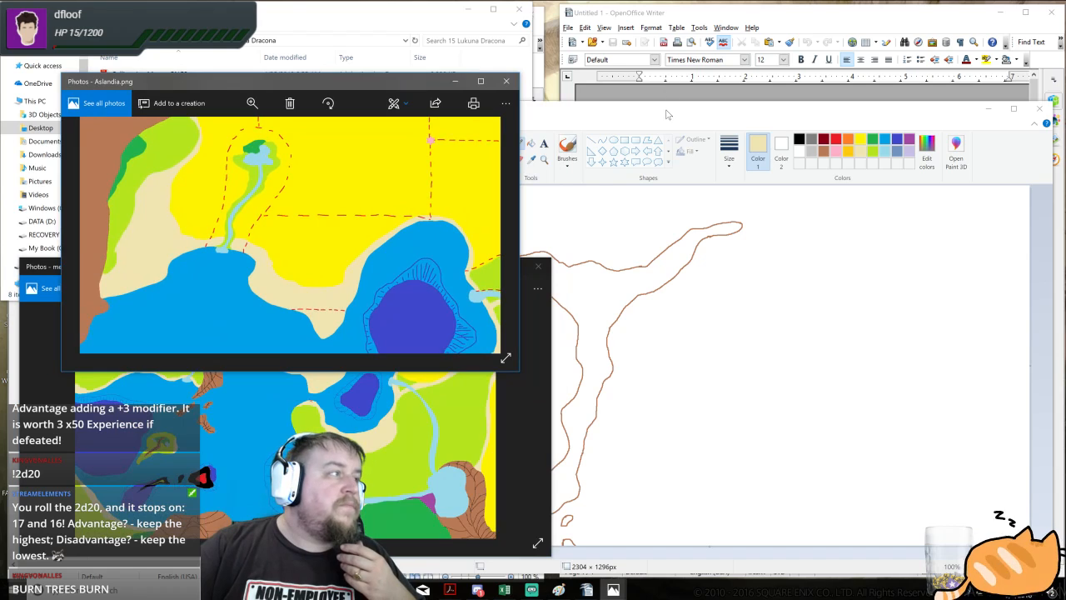
- Draw the double sand coastline eastward from the mountains' southern end, moving the Paint window and mesotopia map apart for reference
{"action": "left_click", "coordinate": [764, 212]}
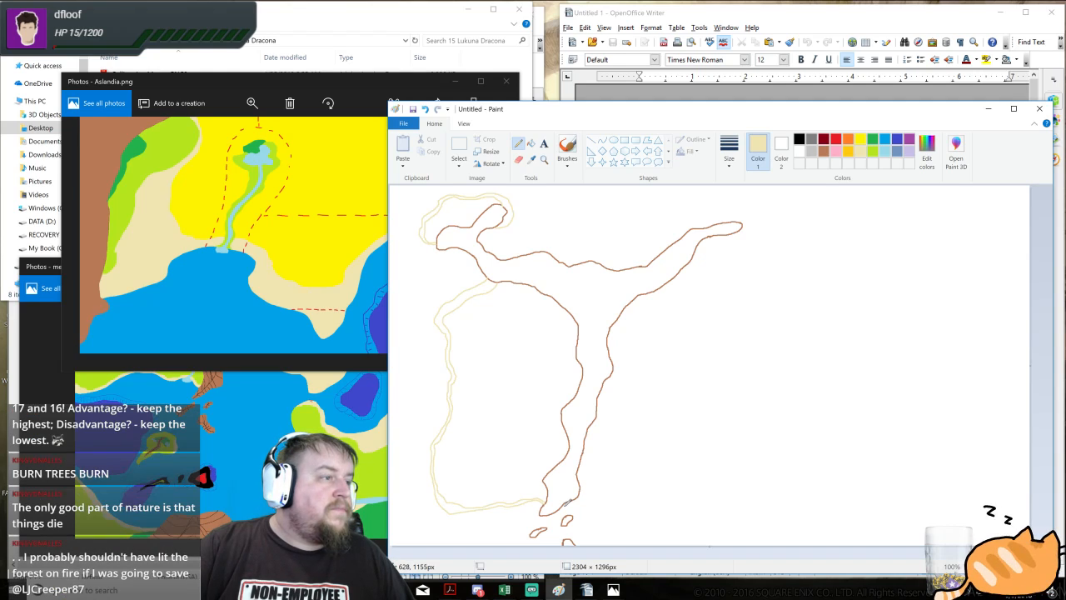
{"action": "left_click", "coordinate": [316, 407]}
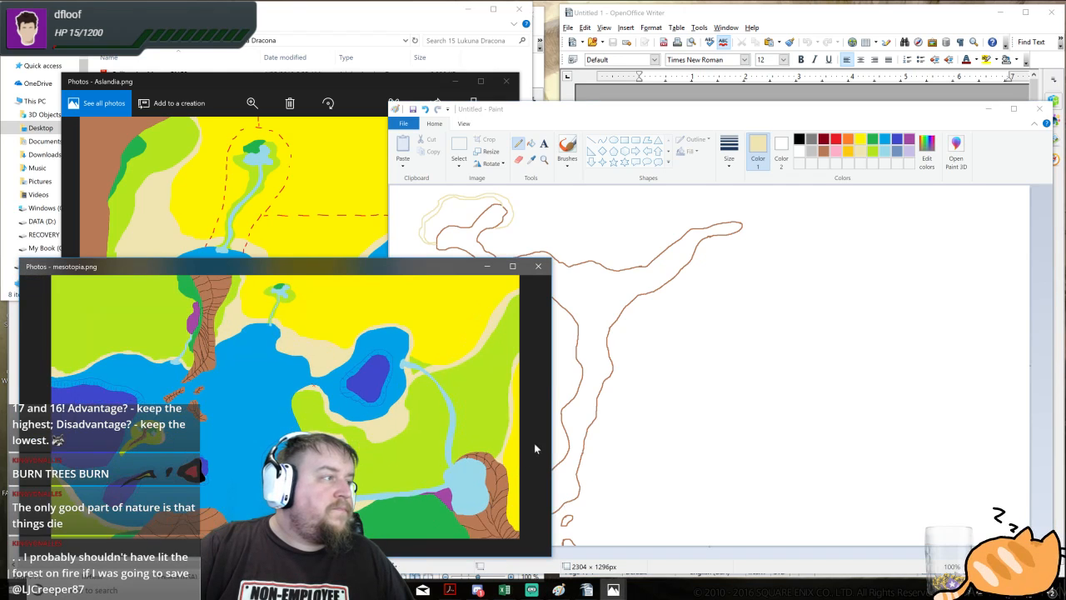
{"action": "mouse_move", "coordinate": [664, 119]}
{"action": "left_mouse_down"}
{"action": "mouse_move", "coordinate": [684, 106]}
{"action": "mouse_move", "coordinate": [763, 105]}
{"action": "mouse_move", "coordinate": [688, 98]}
{"action": "left_mouse_up"}
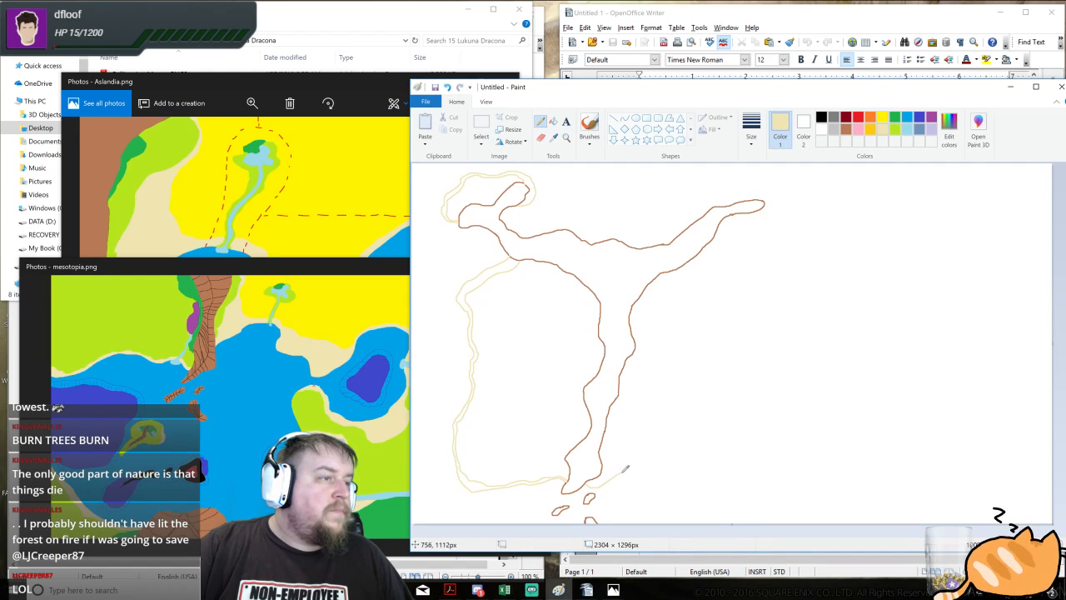
{"action": "mouse_move", "coordinate": [638, 473]}
{"action": "left_mouse_down"}
{"action": "mouse_move", "coordinate": [713, 497]}
{"action": "mouse_move", "coordinate": [766, 487]}
{"action": "mouse_move", "coordinate": [777, 497]}
{"action": "mouse_move", "coordinate": [775, 537]}
{"action": "left_mouse_up"}
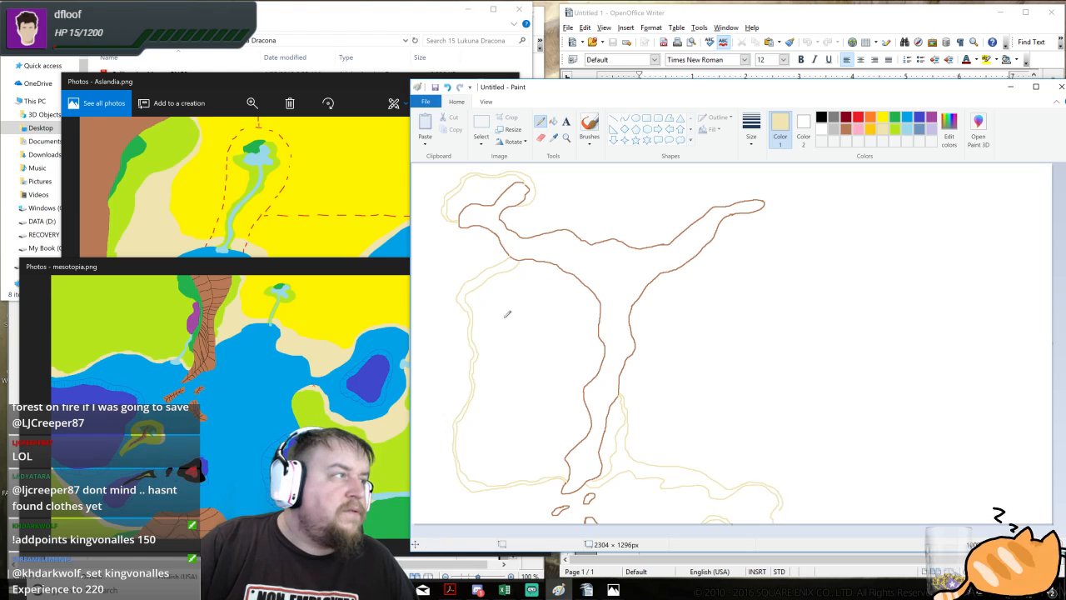
{"action": "mouse_move", "coordinate": [383, 272]}
{"action": "left_mouse_down"}
{"action": "mouse_move", "coordinate": [350, 296]}
{"action": "mouse_move", "coordinate": [250, 297]}
{"action": "left_mouse_up"}
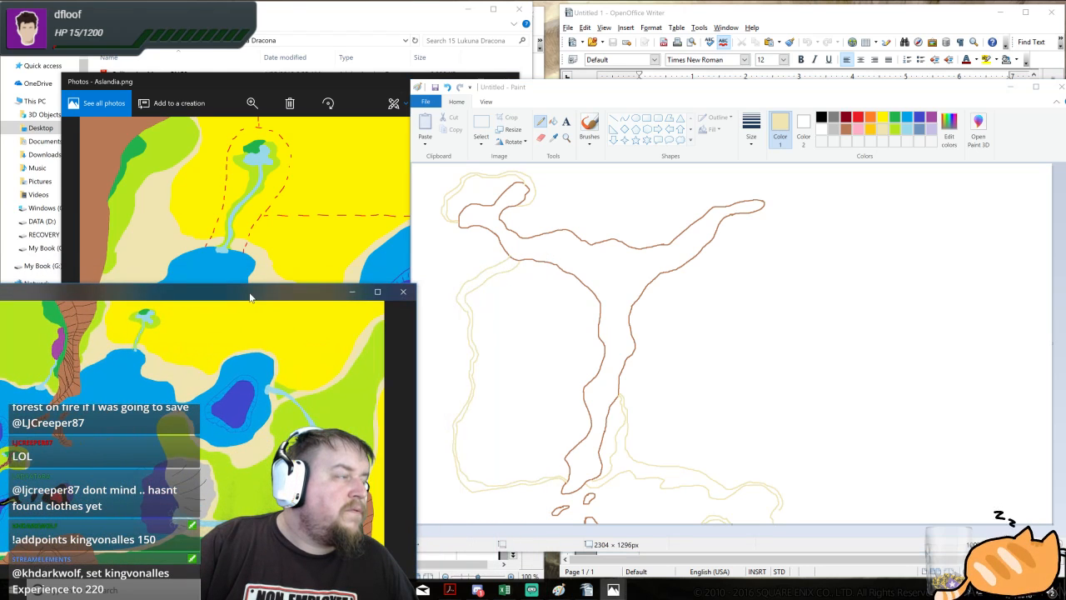
{"action": "left_click", "coordinate": [782, 507]}
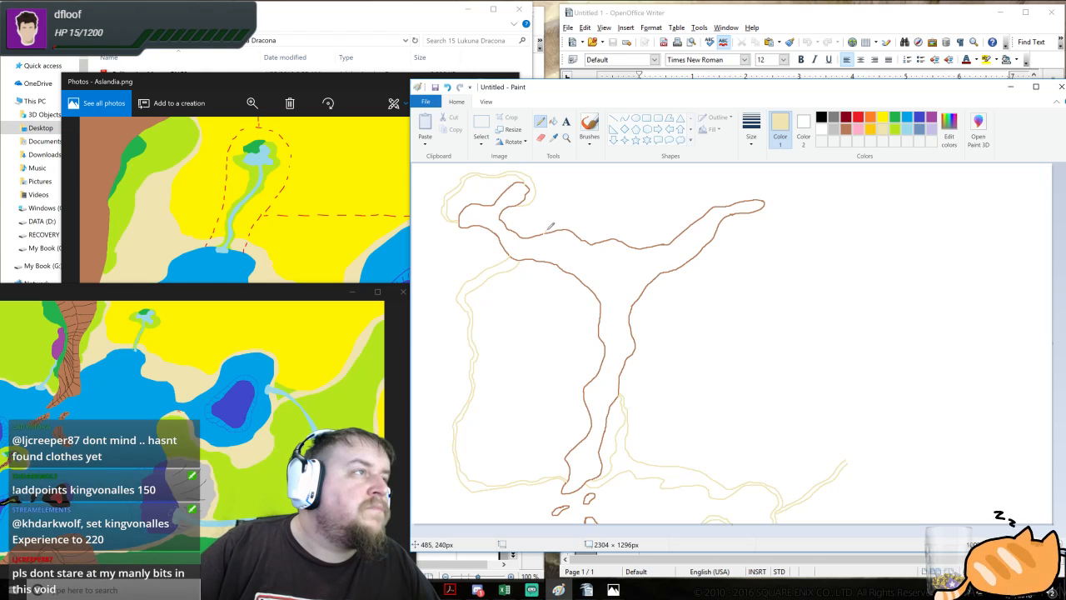
- Draw a double sand coastline between the two northern mountain branches and a single jagged coast from the north-eastern tip to the canvas's upper edge
{"action": "mouse_move", "coordinate": [555, 225]}
{"action": "left_mouse_down"}
{"action": "mouse_move", "coordinate": [609, 221]}
{"action": "mouse_move", "coordinate": [633, 201]}
{"action": "mouse_move", "coordinate": [692, 220]}
{"action": "left_mouse_up"}
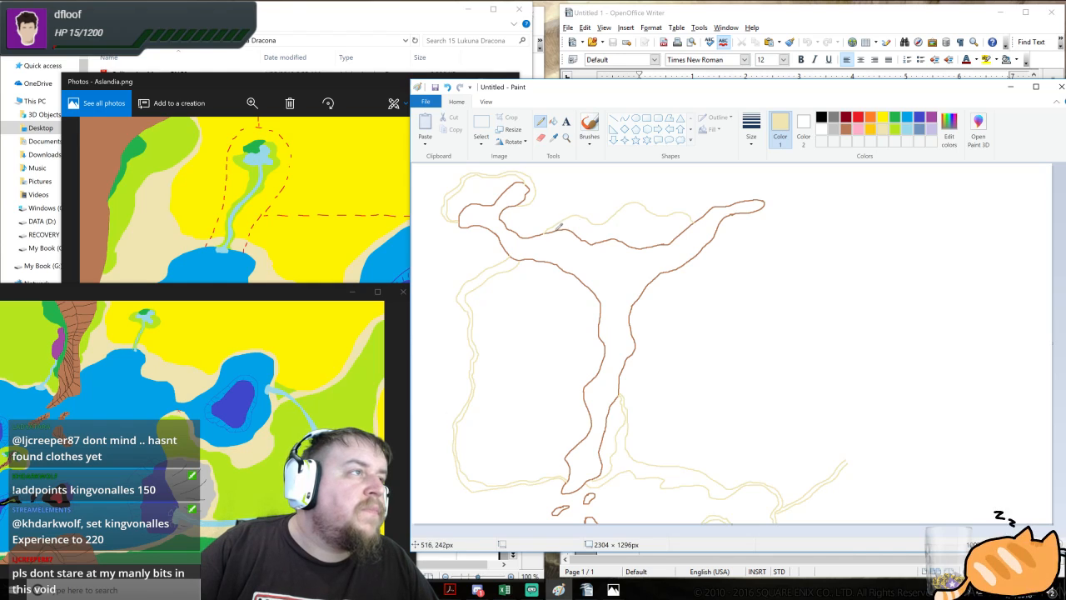
{"action": "mouse_move", "coordinate": [564, 221]}
{"action": "left_mouse_down"}
{"action": "mouse_move", "coordinate": [603, 226]}
{"action": "mouse_move", "coordinate": [631, 204]}
{"action": "mouse_move", "coordinate": [692, 218]}
{"action": "left_mouse_up"}
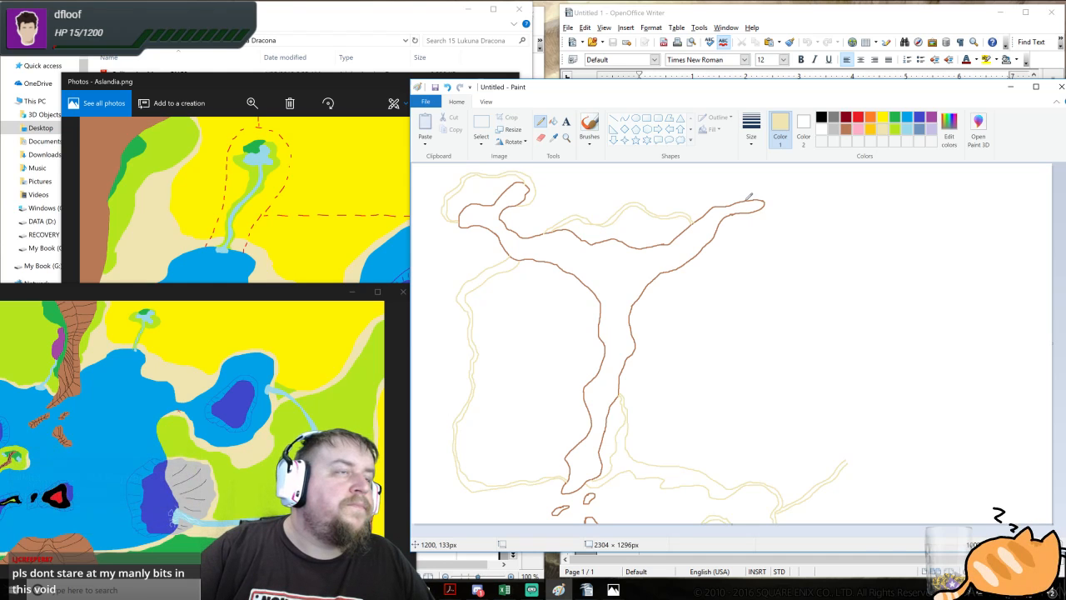
{"action": "left_click", "coordinate": [281, 369]}
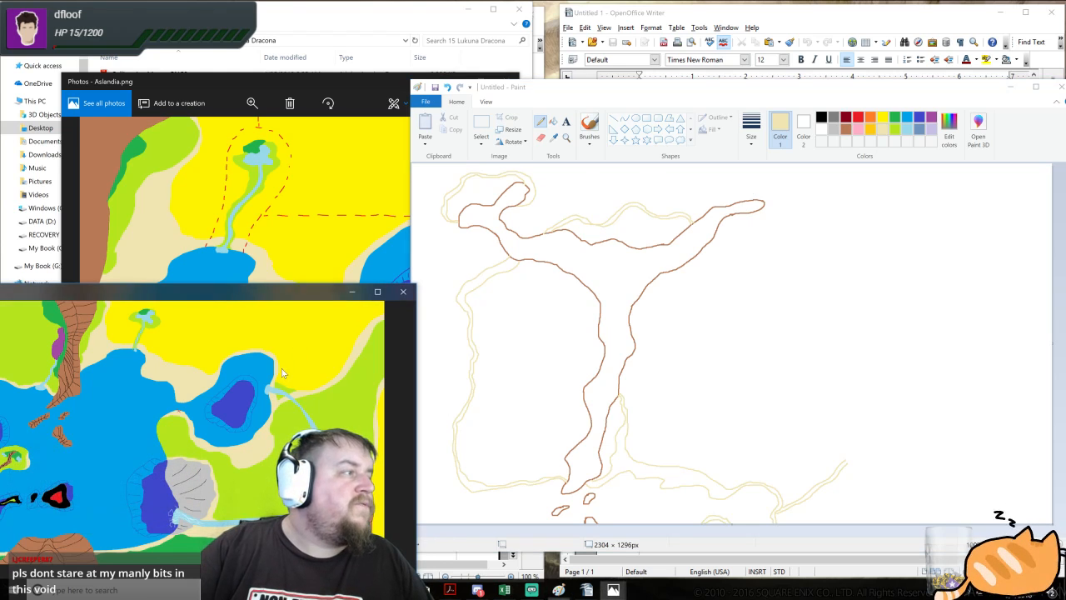
{"action": "key", "text": "Right"}
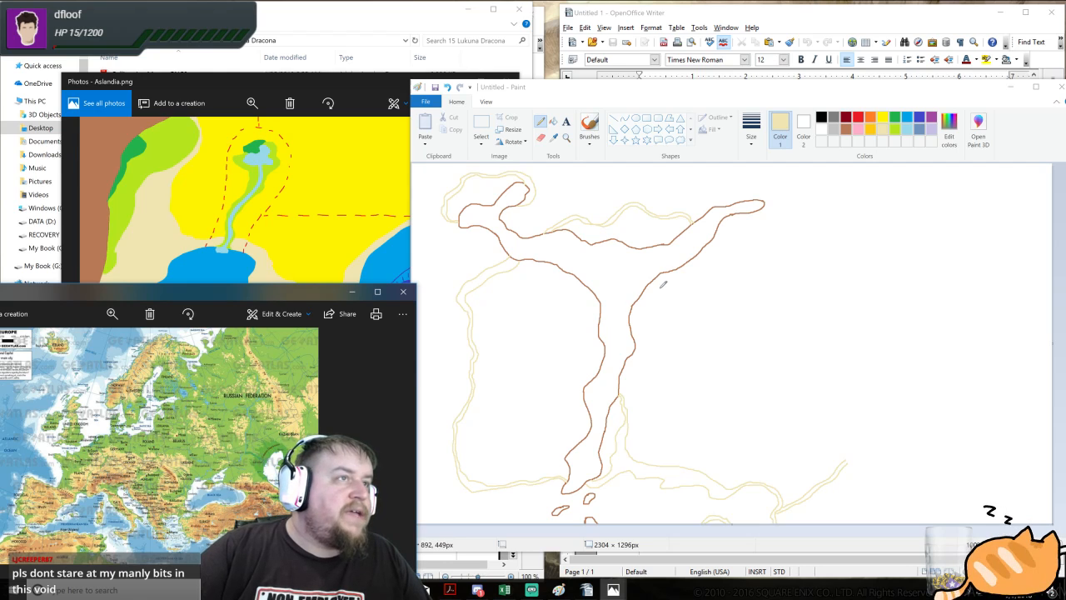
{"action": "left_click", "coordinate": [770, 198]}
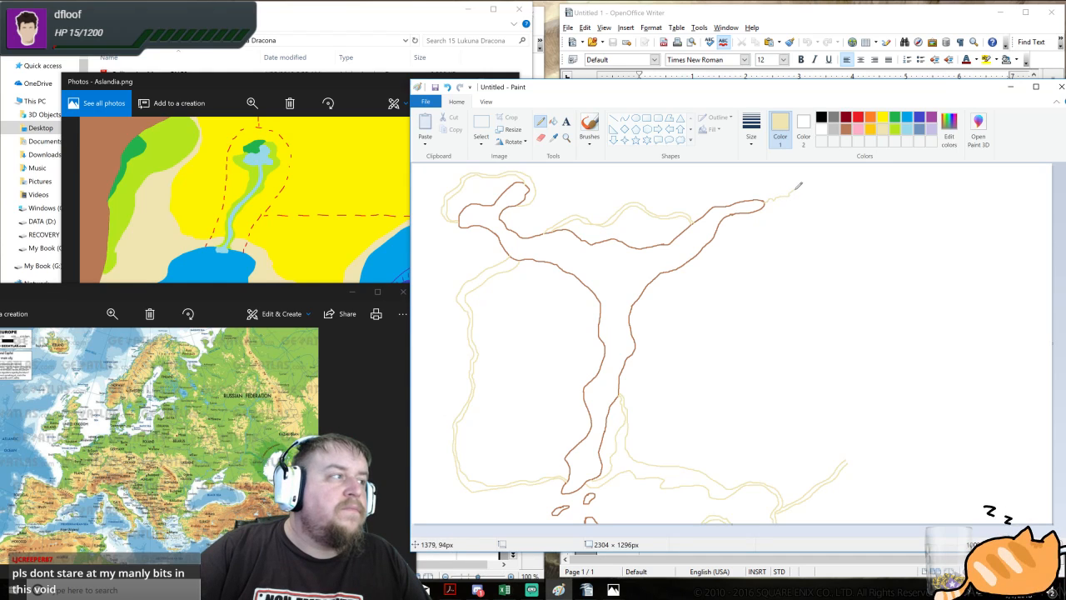
{"action": "left_click_drag", "start_coordinate": [792, 192], "coordinate": [816, 161]}
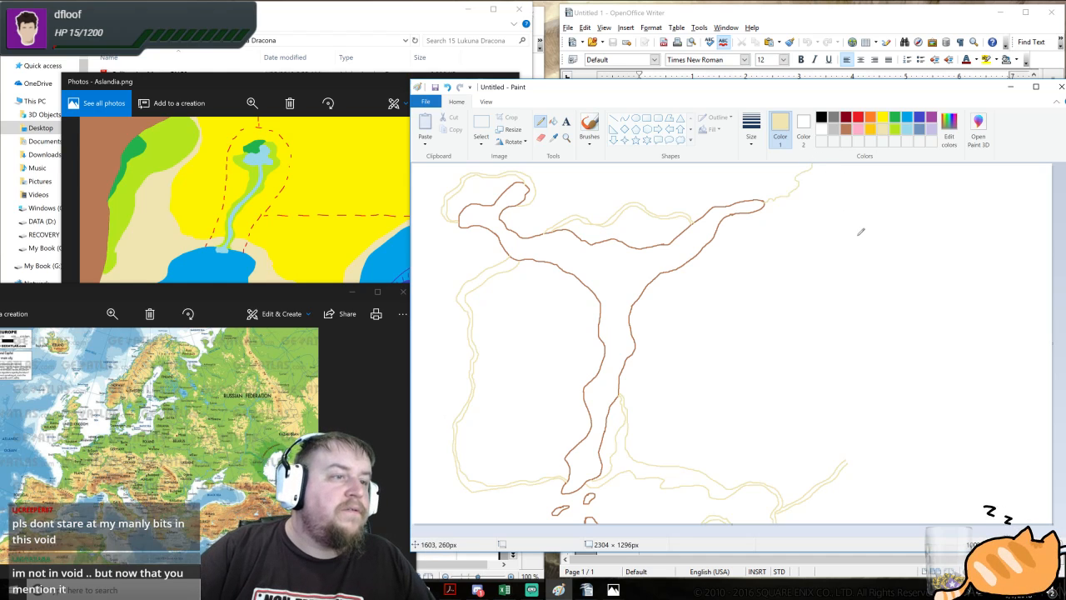
- Fill the open sea around the coastlines with turquoise blue
{"action": "left_click", "coordinate": [907, 117]}
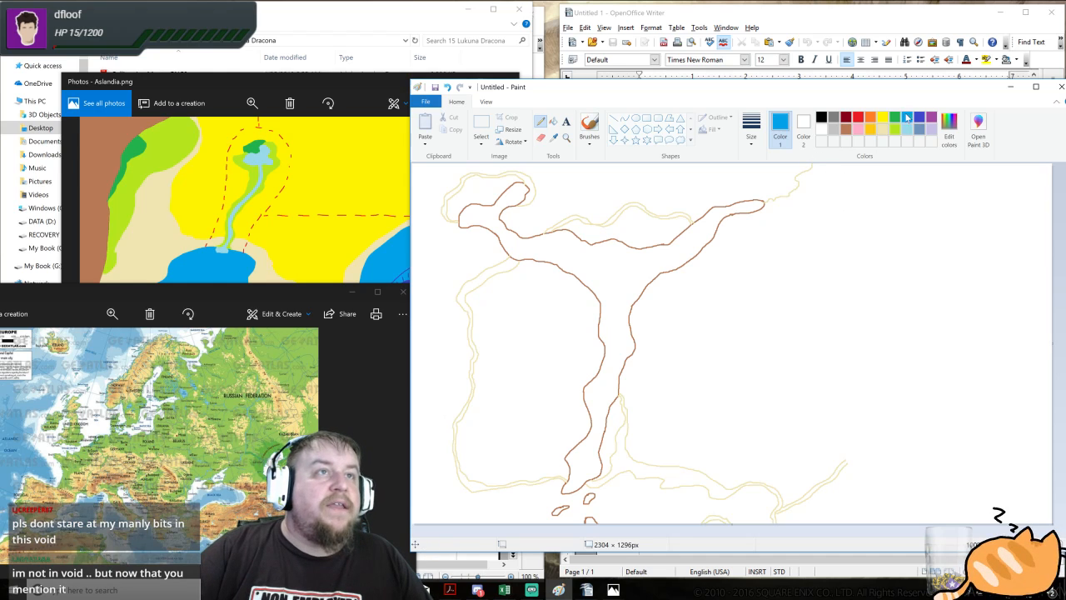
{"action": "left_click", "coordinate": [554, 120]}
{"action": "left_click", "coordinate": [562, 183]}
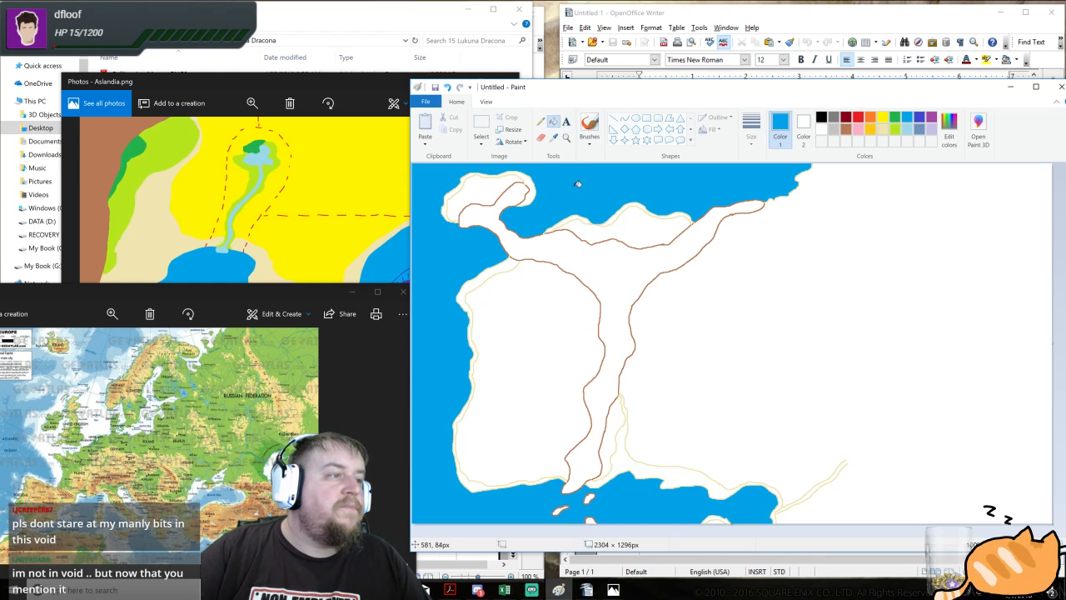
- Fill the north-western, northern, western and small southern land areas beside the mountains with lime green
{"action": "left_click", "coordinate": [896, 130]}
{"action": "left_click", "coordinate": [485, 193]}
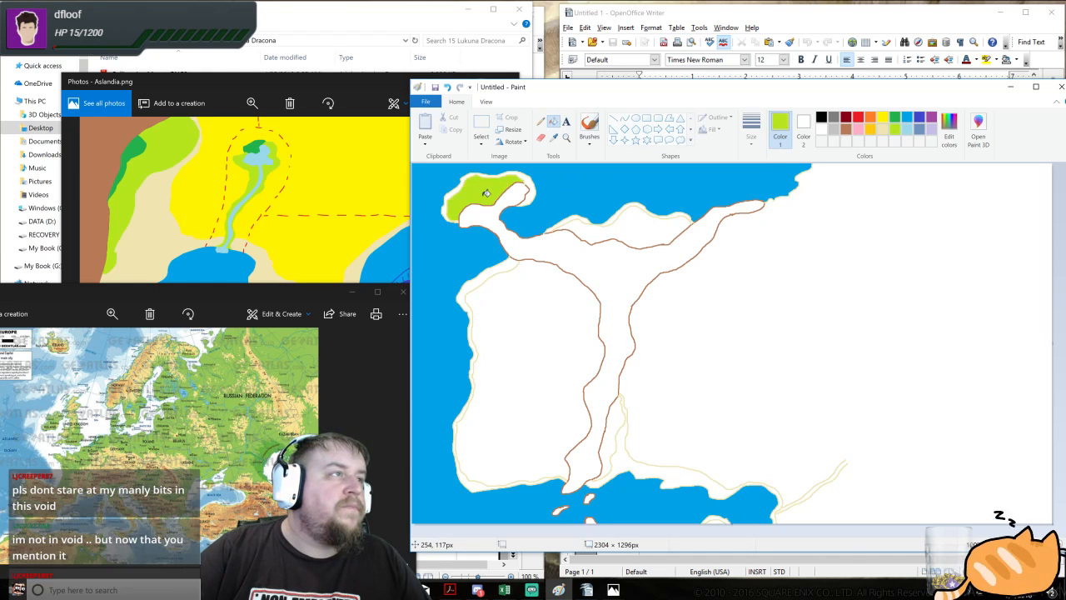
{"action": "left_click", "coordinate": [657, 226]}
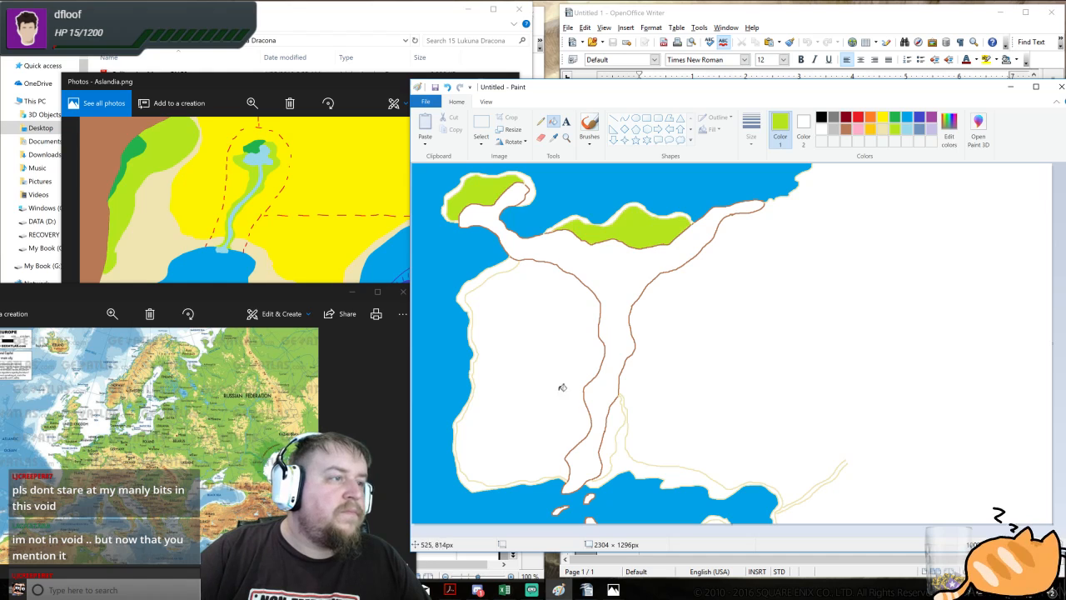
{"action": "left_click", "coordinate": [616, 418]}
{"action": "left_click", "coordinate": [511, 402]}
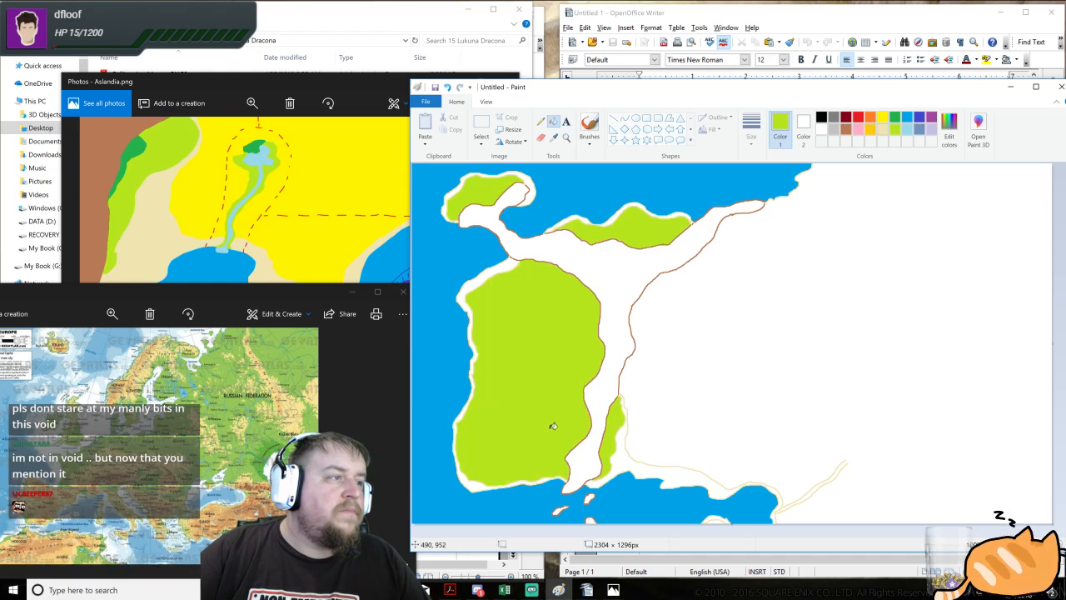
- Fill the coastal strips along the western, northern and southern shores with light yellow and the small southern island with lime
{"action": "left_click", "coordinate": [882, 130]}
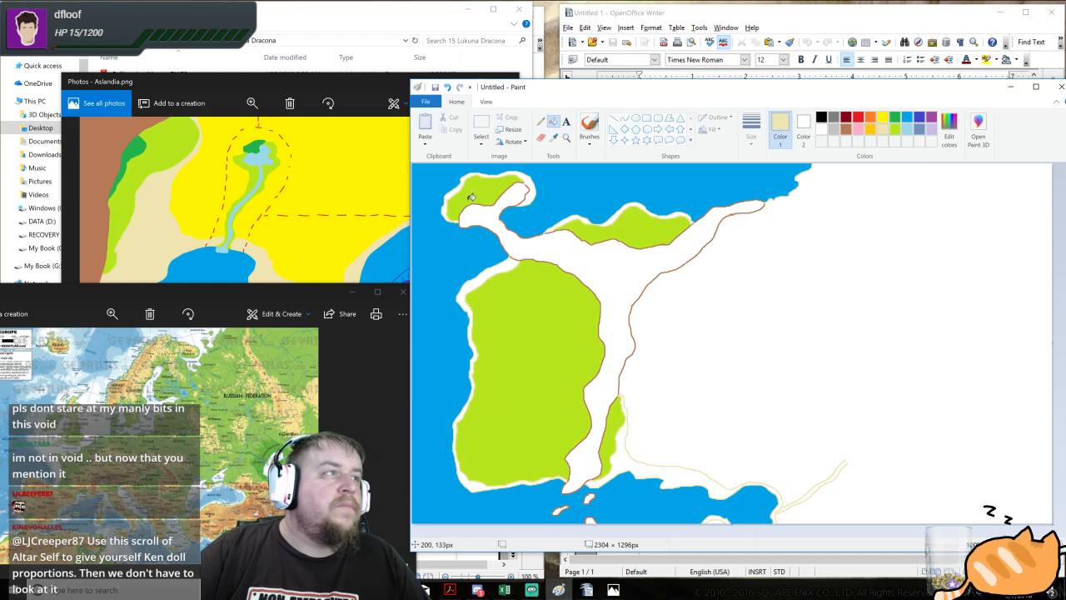
{"action": "left_click", "coordinate": [532, 190]}
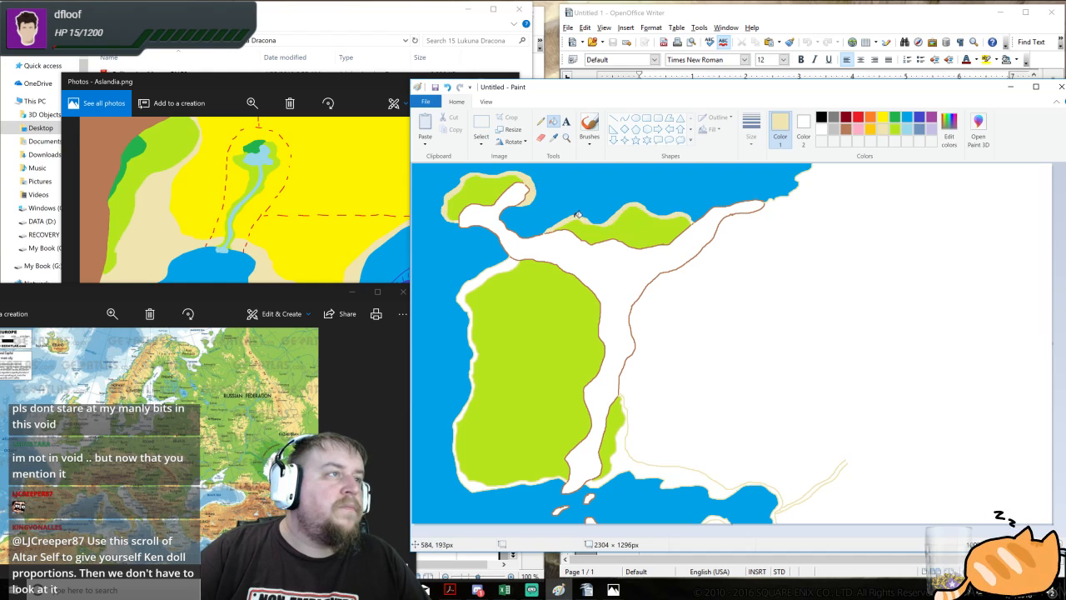
{"action": "left_click", "coordinate": [503, 265]}
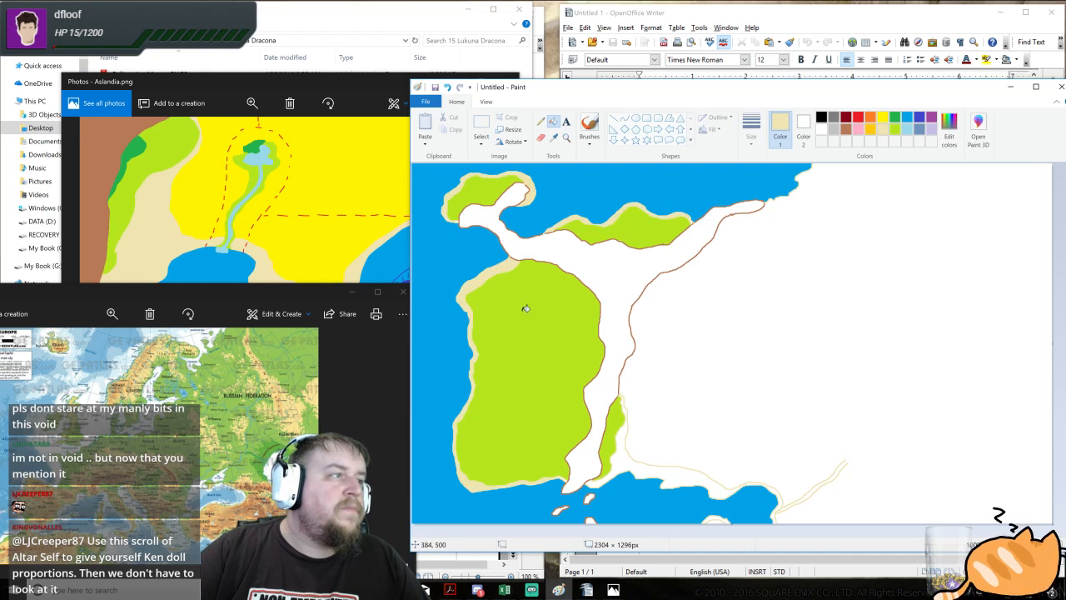
{"action": "left_click", "coordinate": [628, 466]}
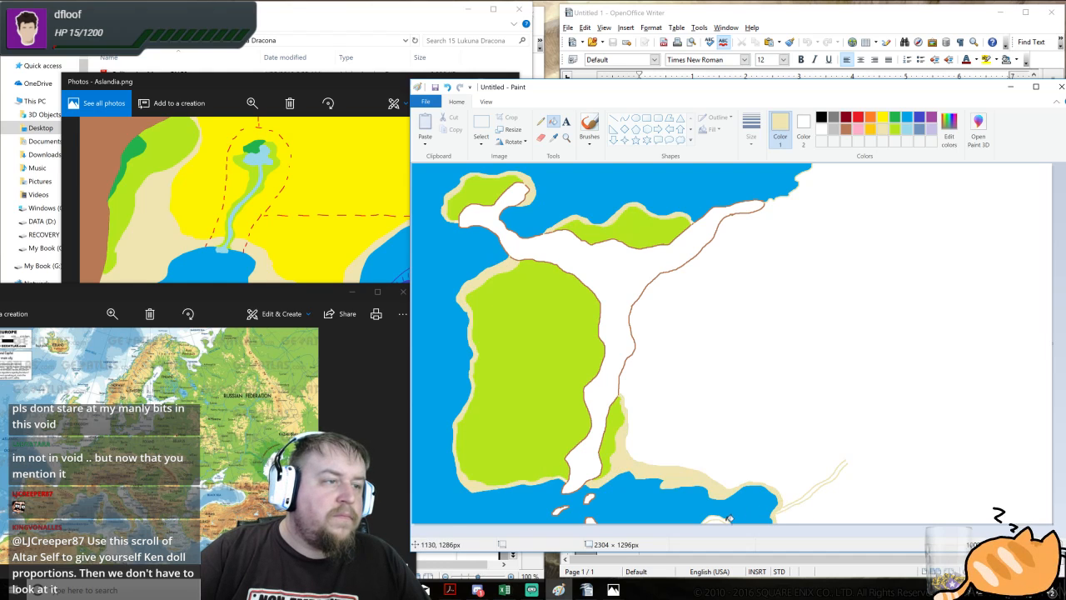
{"action": "left_click", "coordinate": [895, 130]}
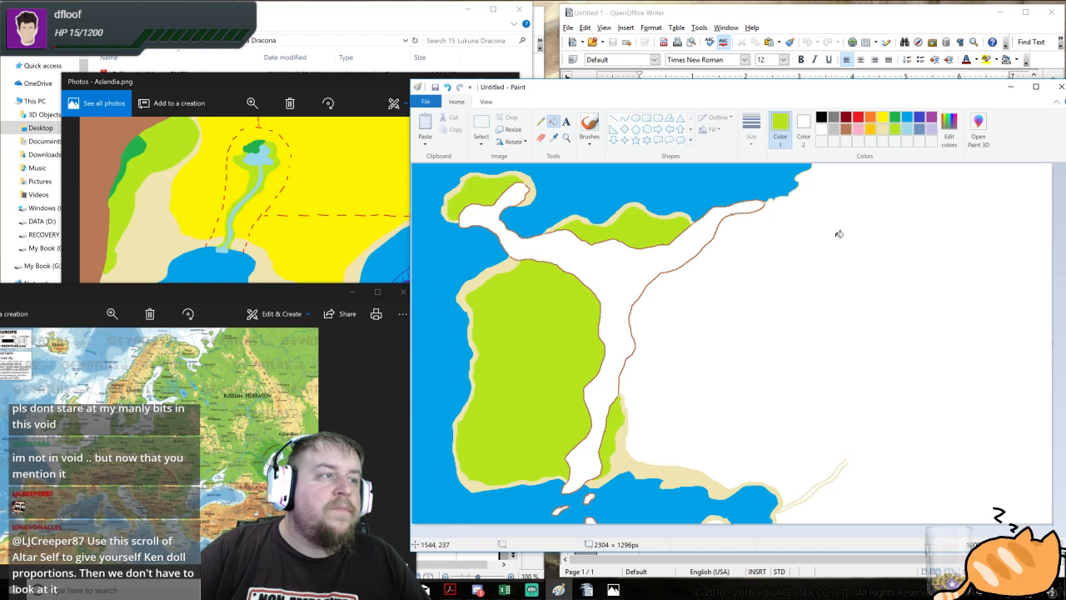
{"action": "left_click", "coordinate": [721, 520]}
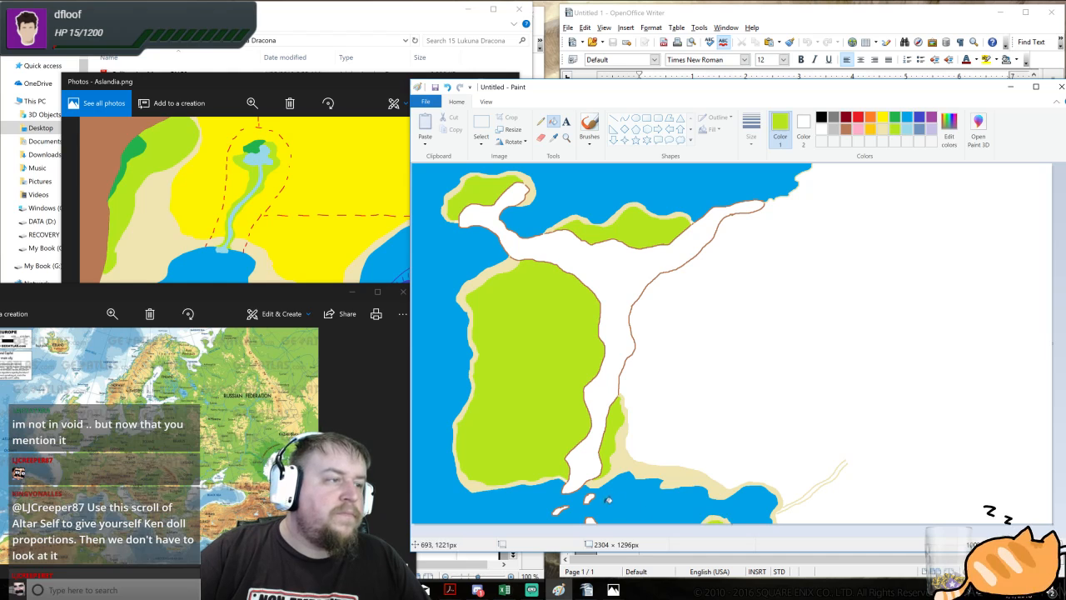
- Fill the branching mountain range and the small islets off its southern end with brown
{"action": "left_click", "coordinate": [845, 130]}
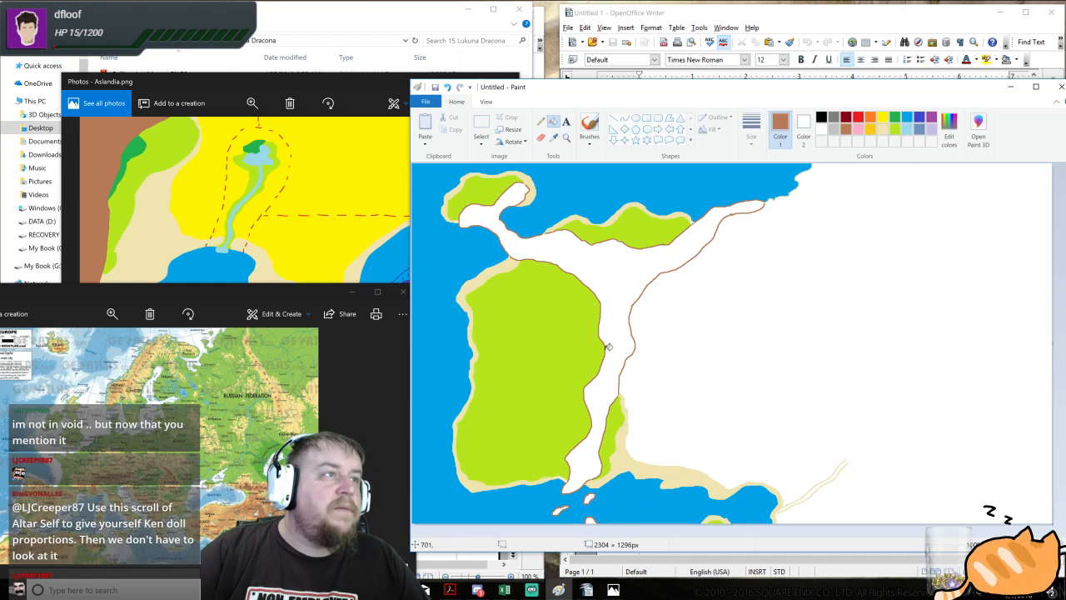
{"action": "left_click", "coordinate": [620, 297]}
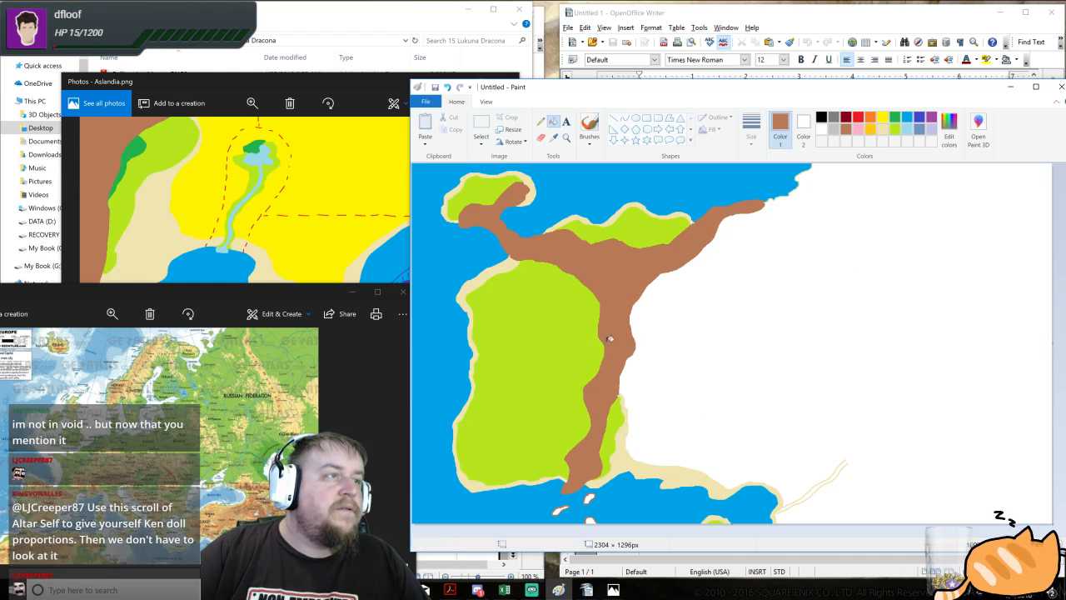
{"action": "left_click", "coordinate": [591, 518]}
{"action": "left_click", "coordinate": [559, 510]}
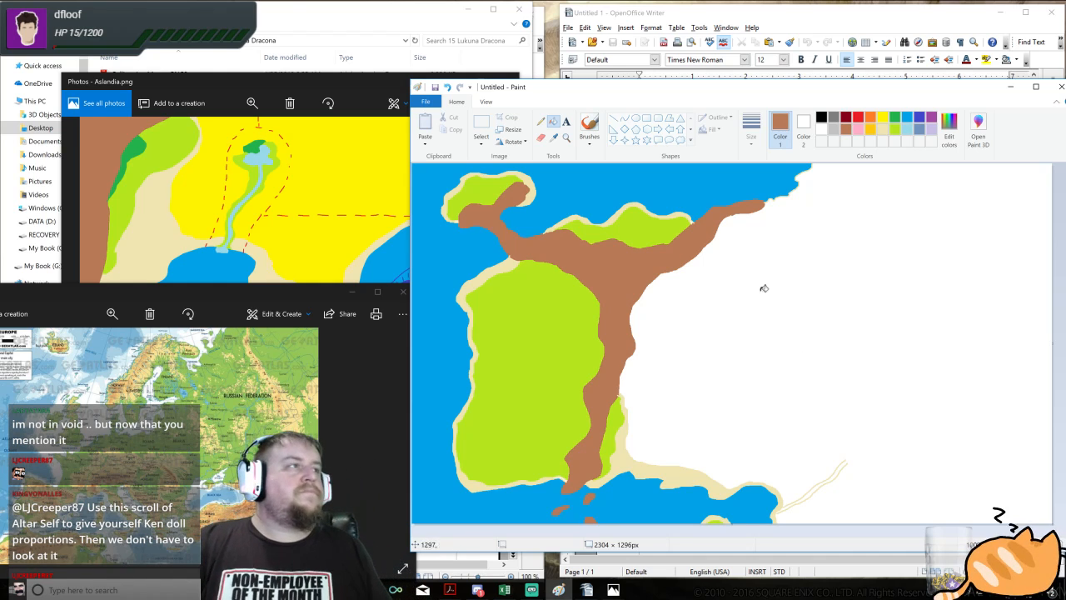
- Clear away the Aslandia map, file folder and front Writer document, and place the lakuna region map above the Europe map for reference
{"action": "left_click", "coordinate": [378, 81]}
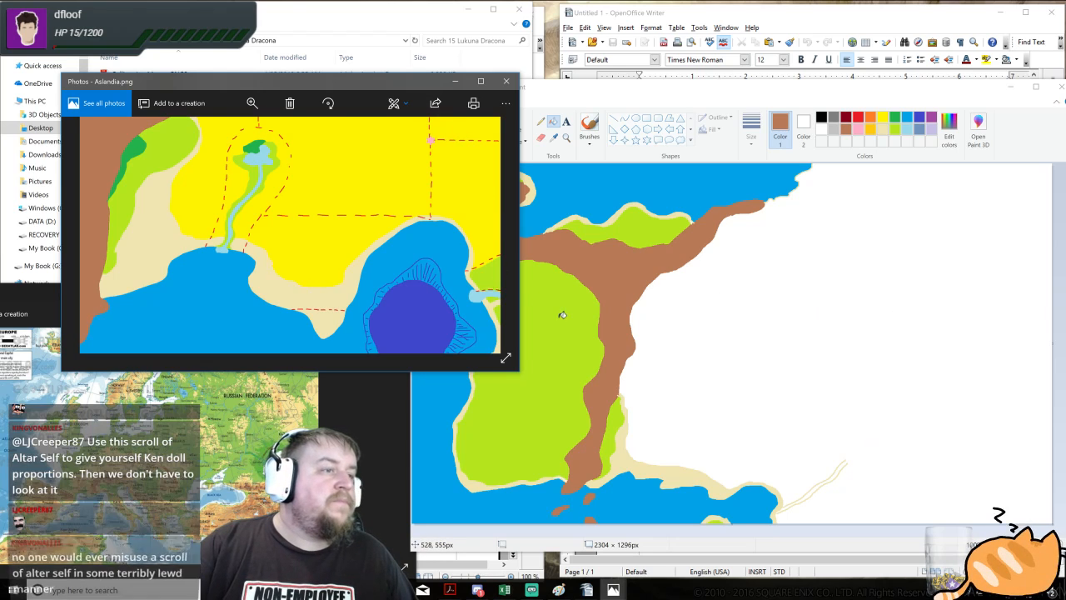
{"action": "left_click", "coordinate": [506, 81]}
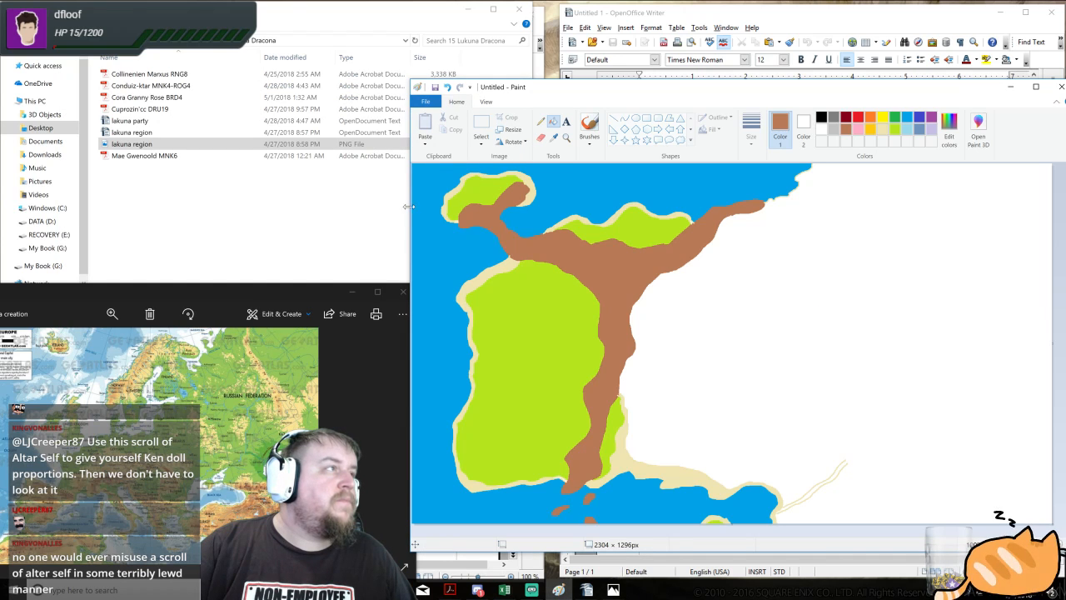
{"action": "left_click", "coordinate": [468, 8]}
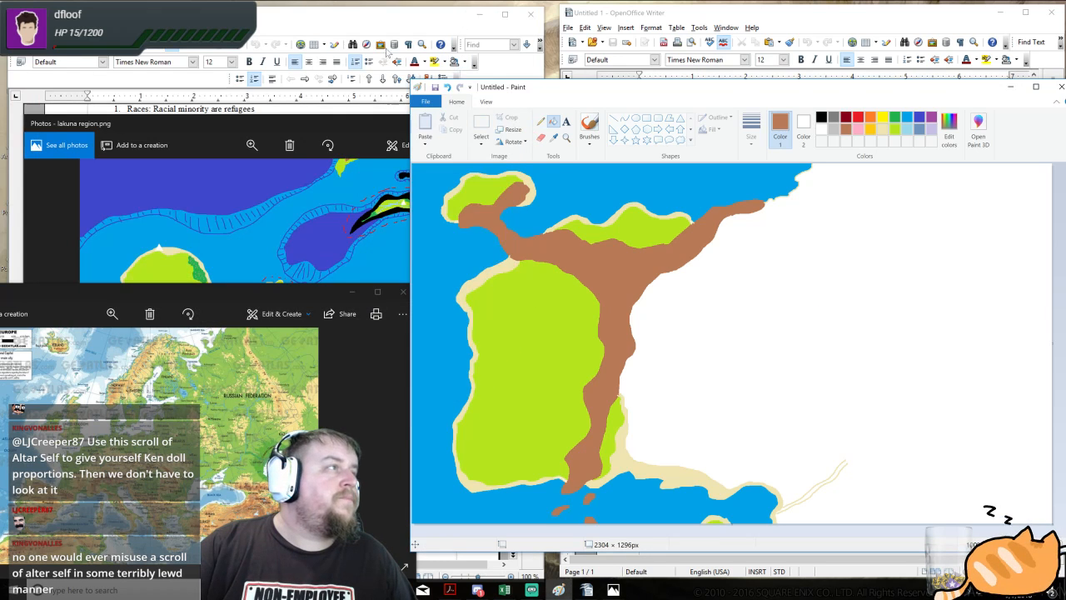
{"action": "left_click", "coordinate": [400, 10]}
{"action": "left_click", "coordinate": [478, 14]}
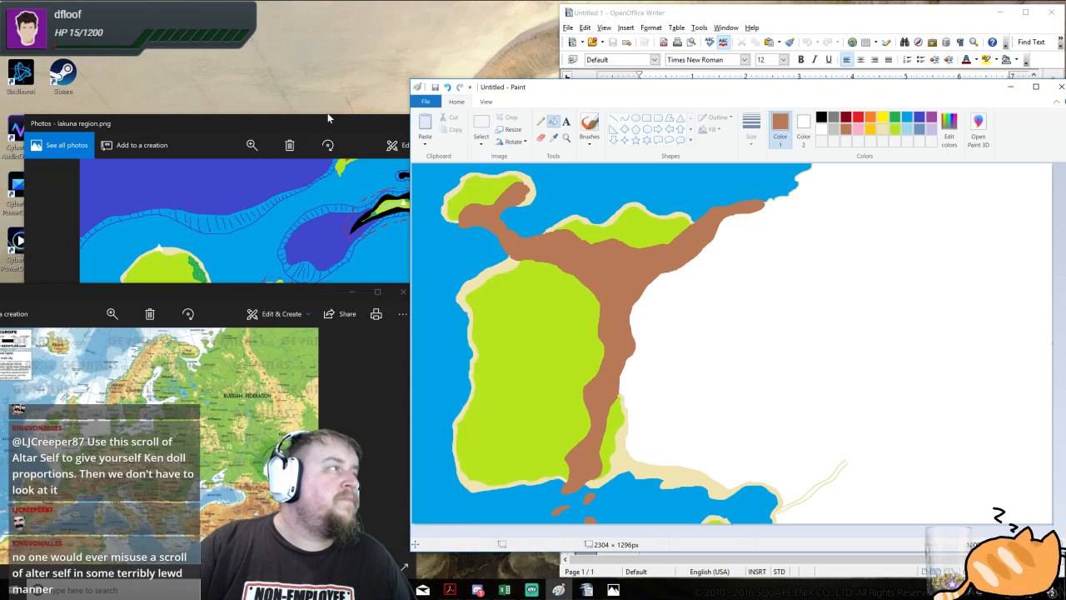
{"action": "mouse_move", "coordinate": [327, 120]}
{"action": "left_mouse_down"}
{"action": "mouse_move", "coordinate": [315, 28]}
{"action": "mouse_move", "coordinate": [324, 18]}
{"action": "mouse_move", "coordinate": [309, 20]}
{"action": "left_mouse_up"}
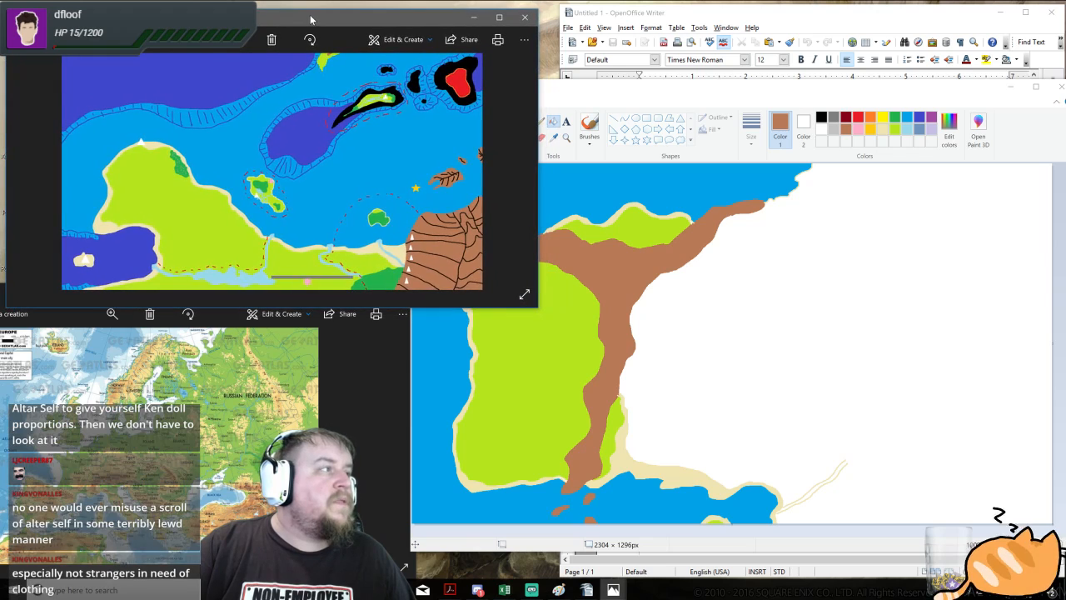
- Draw a small island at the canvas's south-western lower edge with a light yellow sand coast and fill its interior with lime
{"action": "left_click", "coordinate": [714, 88]}
{"action": "left_click", "coordinate": [540, 121]}
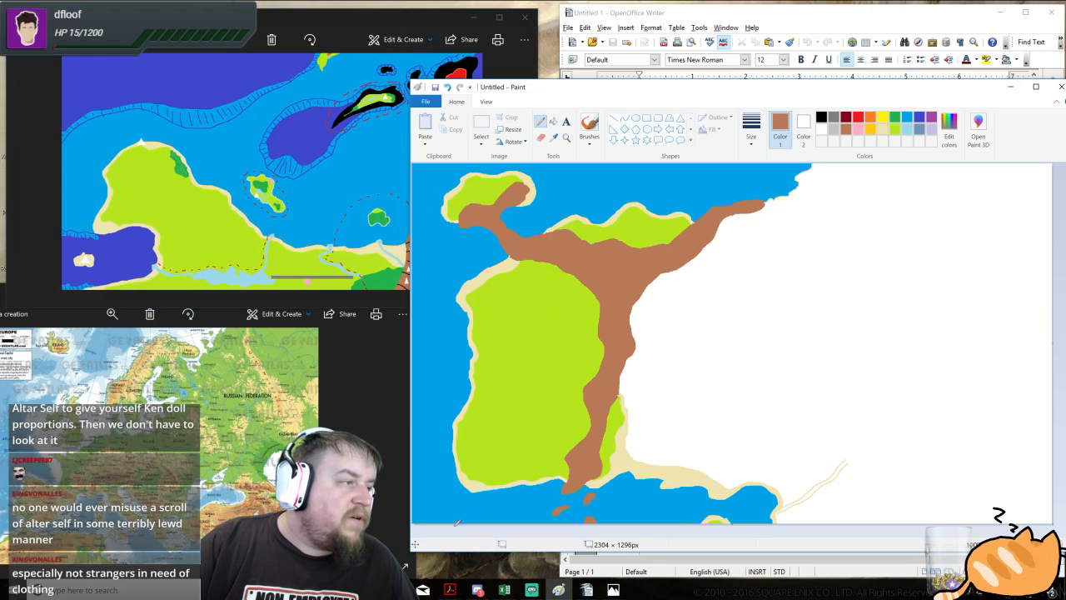
{"action": "left_click", "coordinate": [883, 129]}
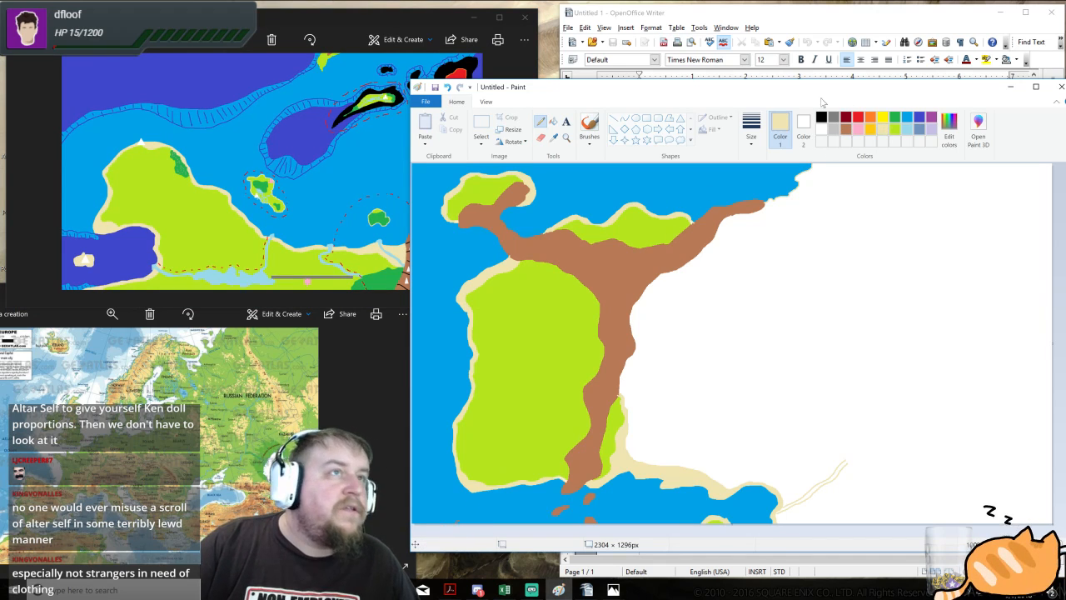
{"action": "left_click", "coordinate": [554, 123]}
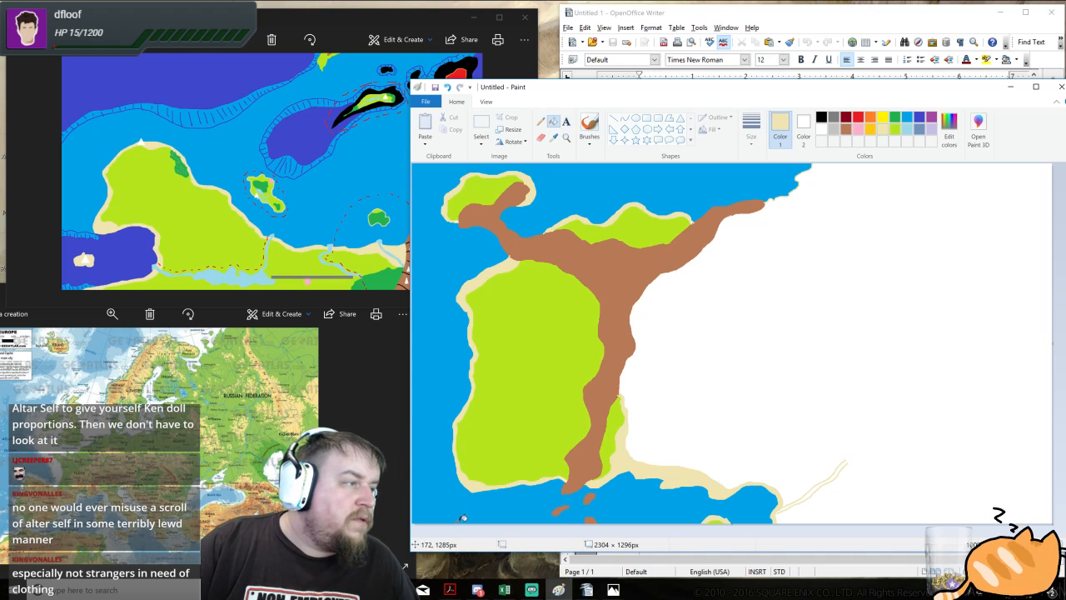
{"action": "left_click", "coordinate": [541, 122]}
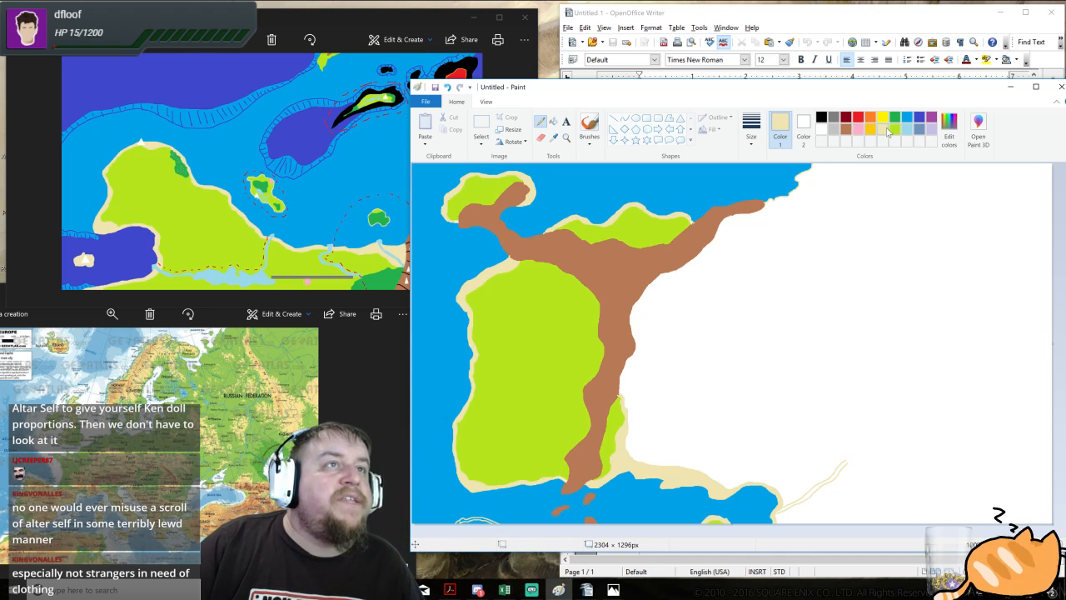
{"action": "left_click", "coordinate": [553, 121]}
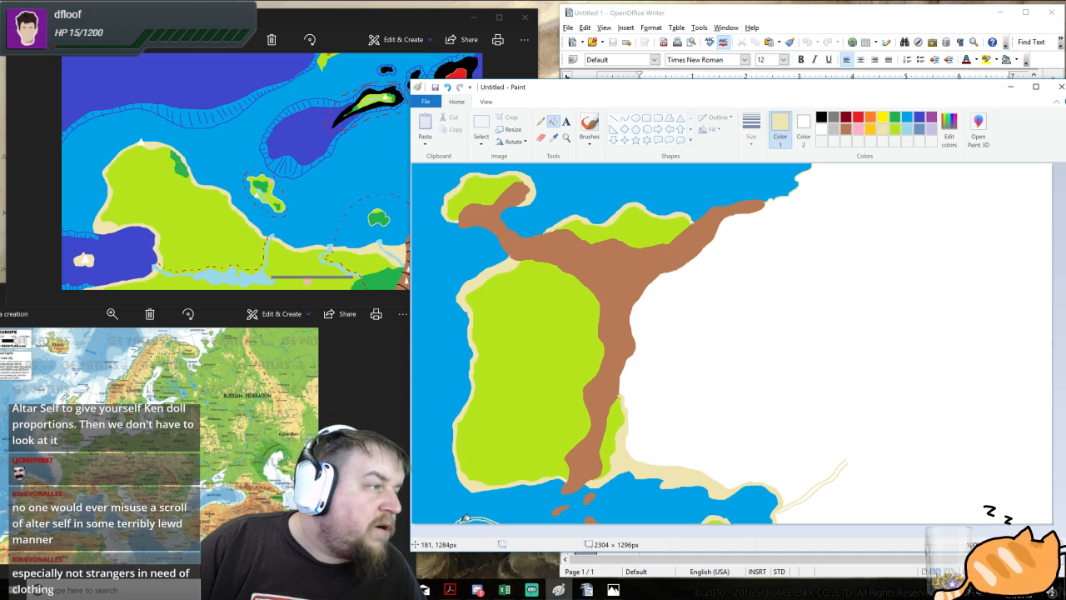
{"action": "left_click", "coordinate": [895, 130]}
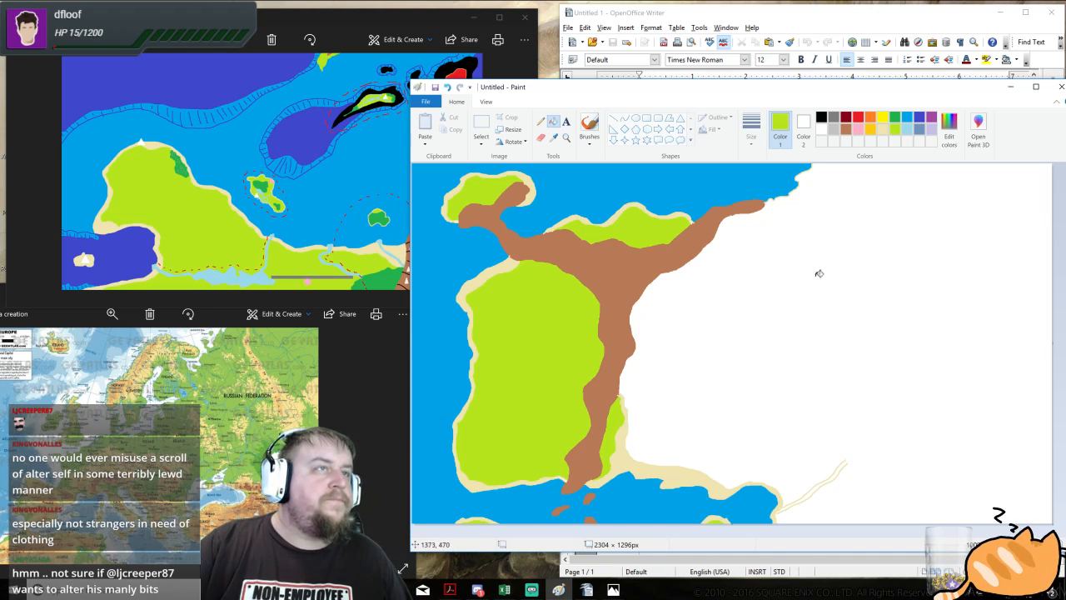
- Draw a wavy yellow boundary line eastward from the middle of the mountains' eastern side with the Pencil
{"action": "left_click", "coordinate": [882, 118]}
{"action": "left_click", "coordinate": [541, 122]}
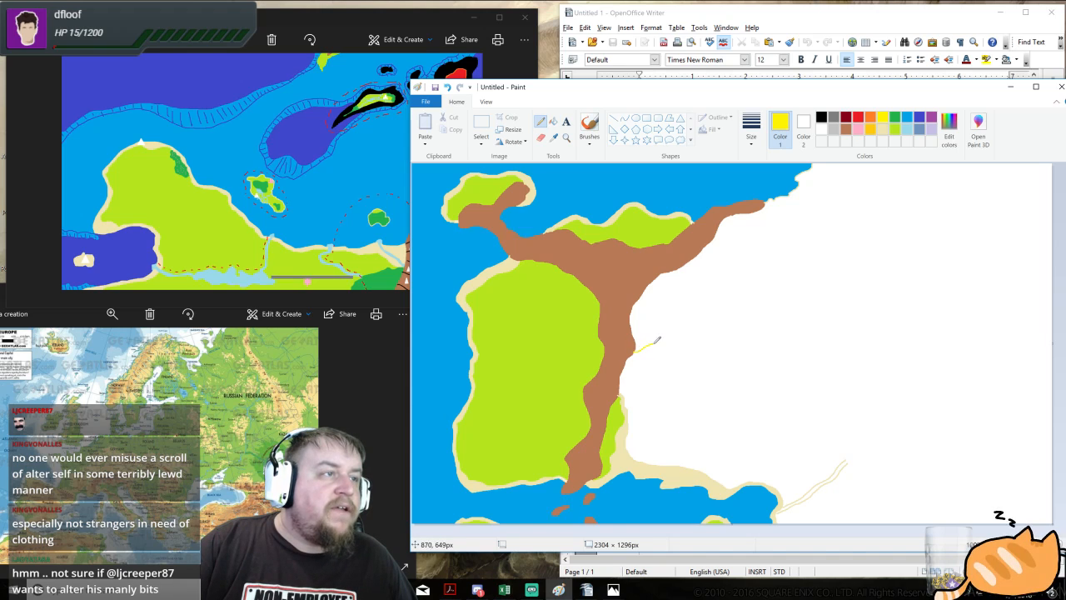
{"action": "left_click_drag", "start_coordinate": [669, 339], "coordinate": [758, 337]}
- Consult the lakuna region map and switch the Europe map viewer to the coloured campaign map for reference
{"action": "left_click", "coordinate": [403, 63]}
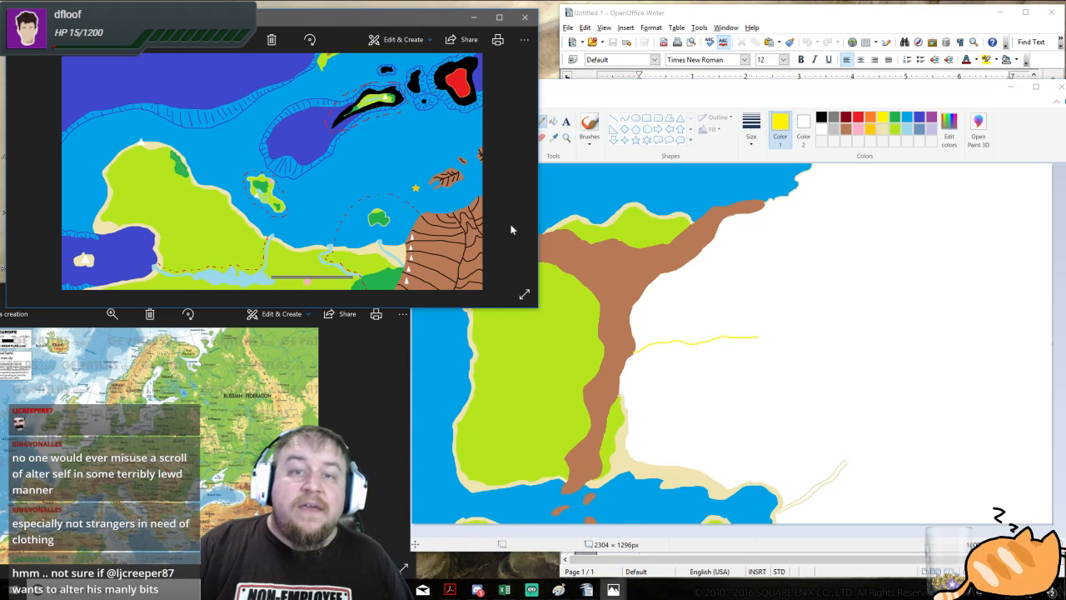
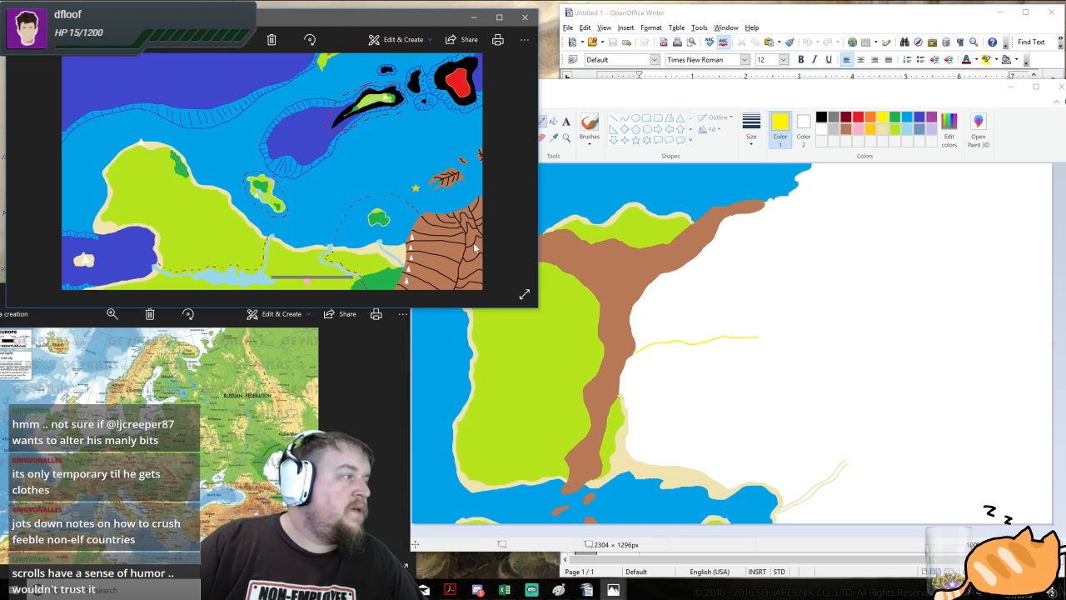
{"action": "key", "text": "alt+Tab"}
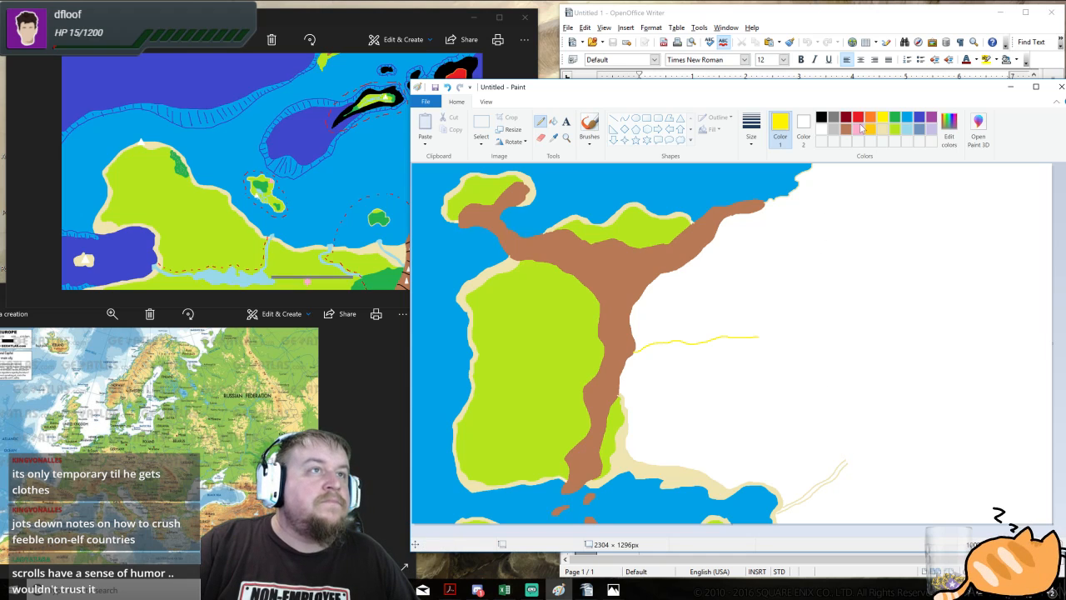
{"action": "left_click", "coordinate": [414, 18]}
{"action": "left_click", "coordinate": [350, 400]}
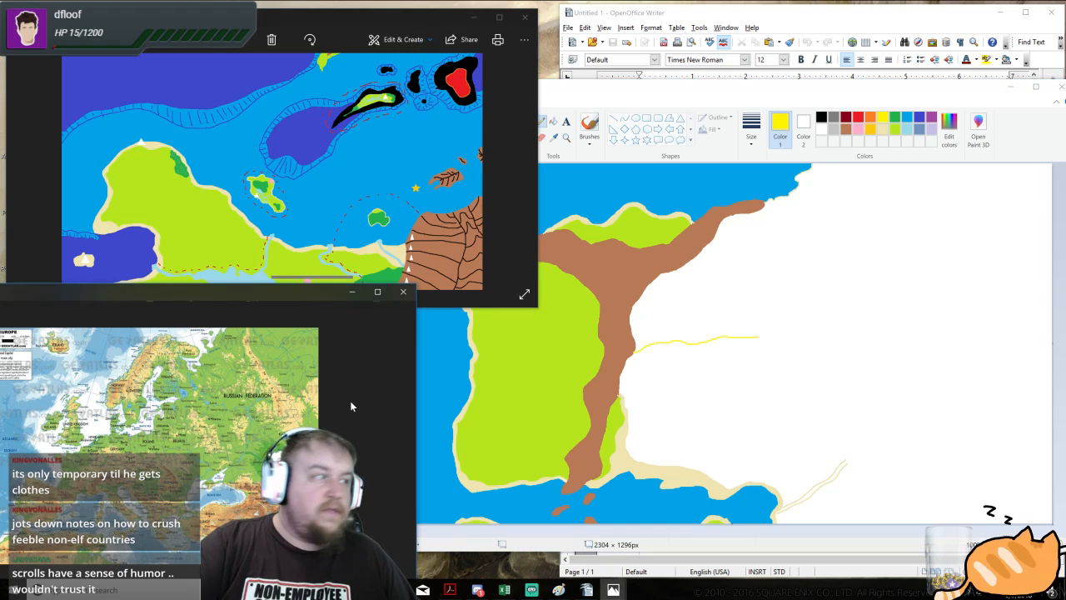
{"action": "key", "text": "Right"}
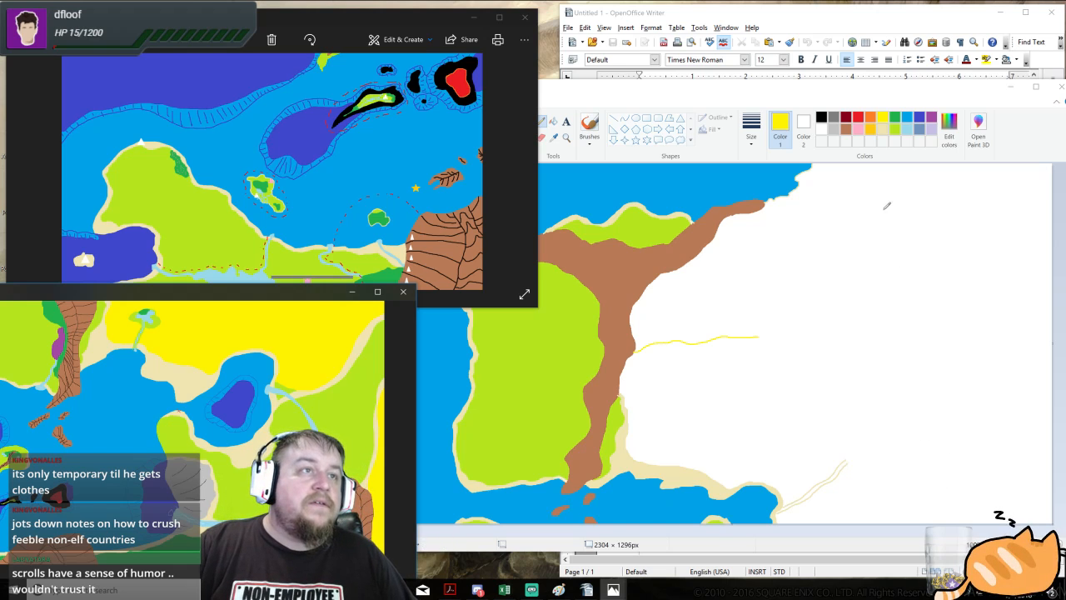
{"action": "left_click", "coordinate": [550, 127]}
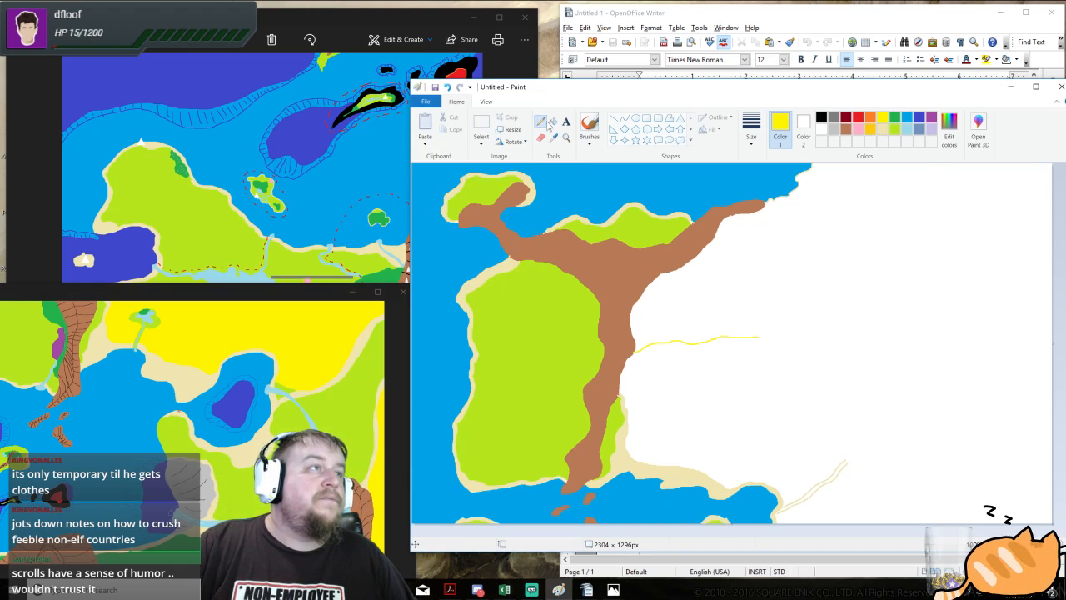
{"action": "left_click", "coordinate": [542, 123]}
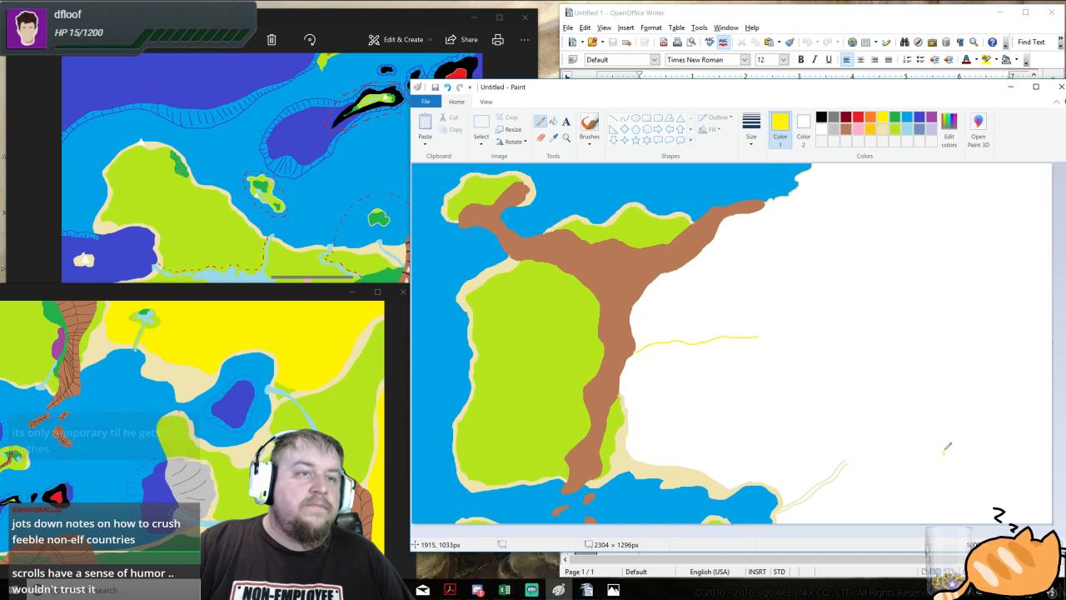
{"action": "left_click_drag", "start_coordinate": [938, 436], "coordinate": [943, 455]}
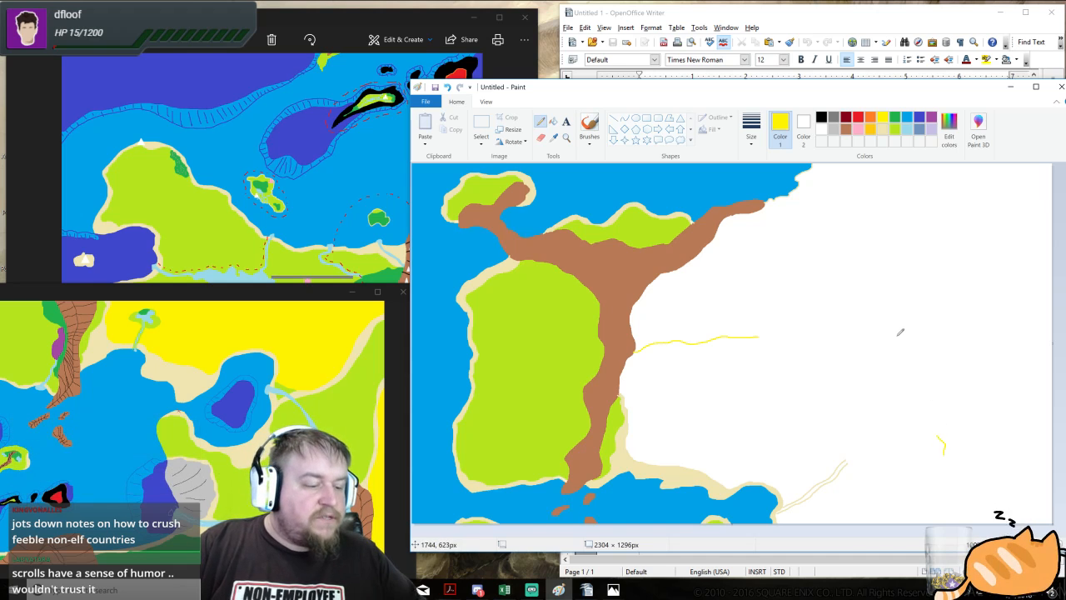
{"action": "key", "text": "ctrl+z"}
- Outline a jagged brown mountain range down the canvas's eastern side, splitting into several branches towards the northern edge, with the Pencil
{"action": "left_click", "coordinate": [847, 130]}
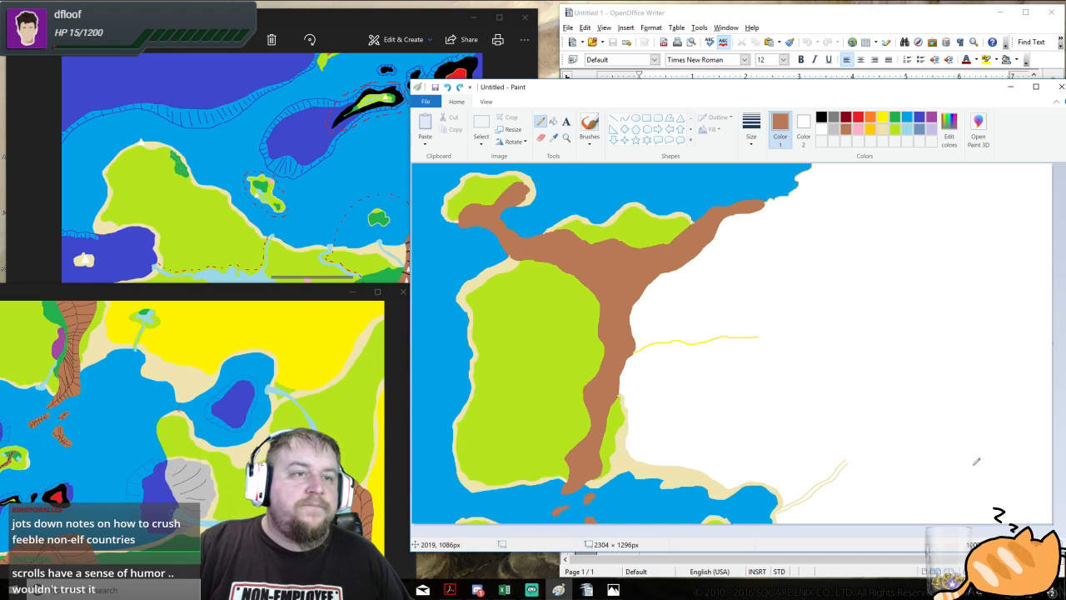
{"action": "left_click_drag", "start_coordinate": [955, 449], "coordinate": [952, 427]}
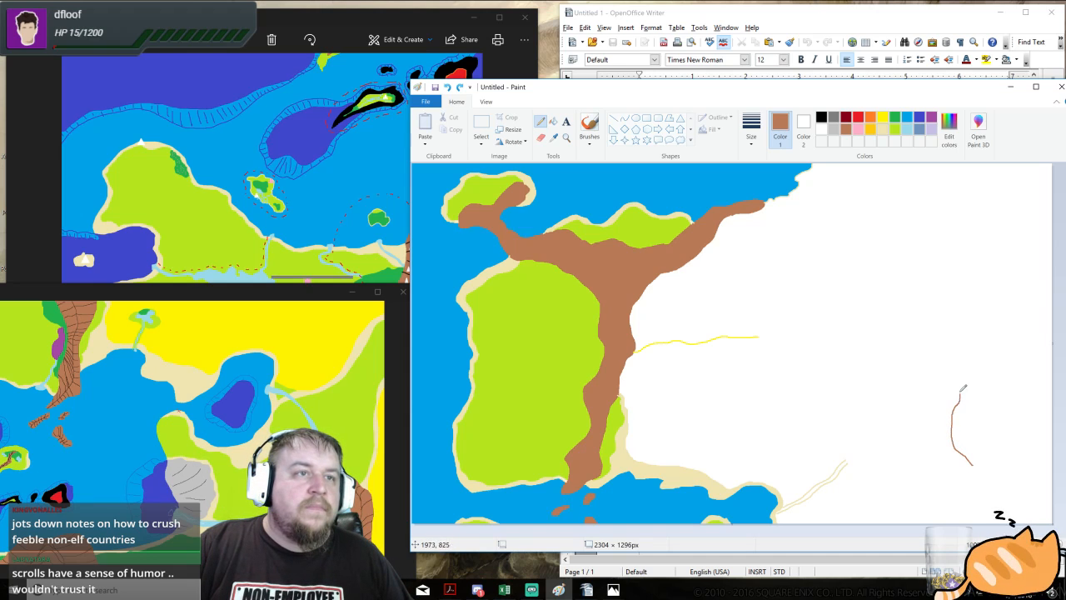
{"action": "left_click_drag", "start_coordinate": [966, 349], "coordinate": [948, 326]}
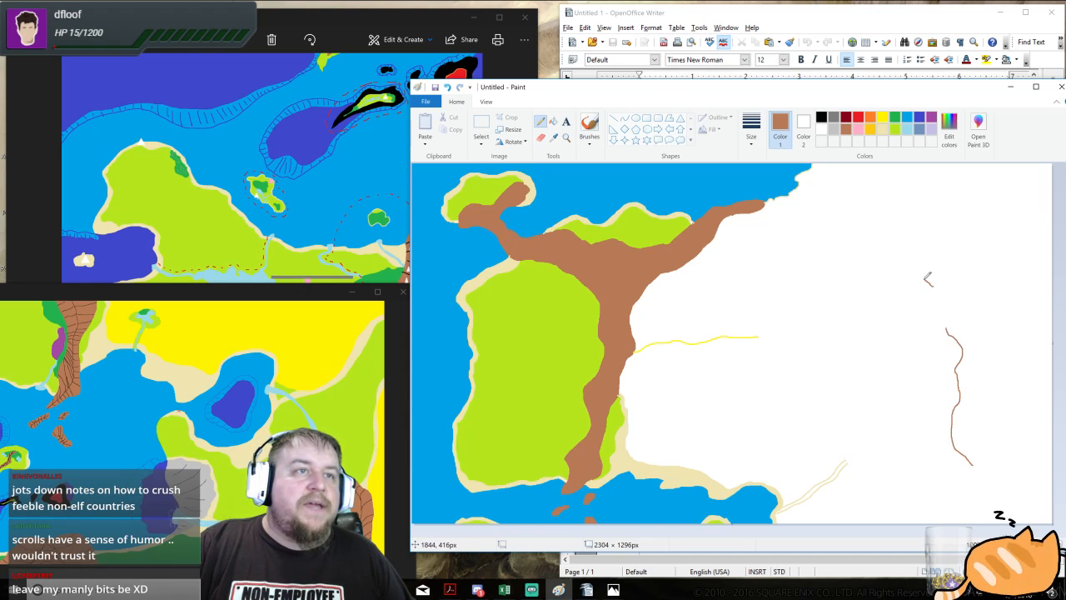
{"action": "left_click_drag", "start_coordinate": [925, 269], "coordinate": [926, 255]}
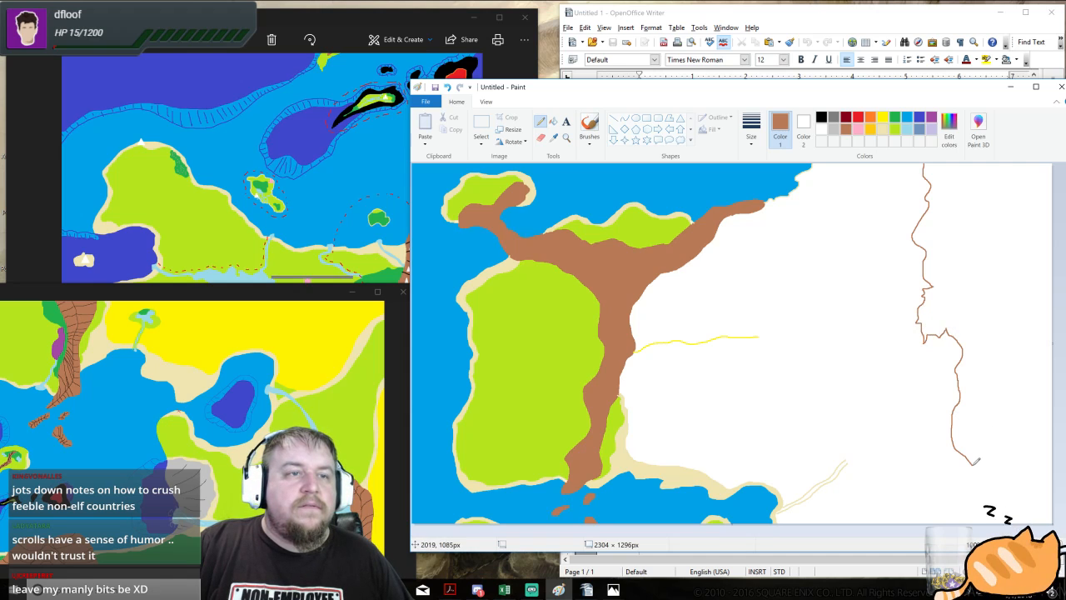
{"action": "mouse_move", "coordinate": [973, 465]}
{"action": "left_mouse_down"}
{"action": "mouse_move", "coordinate": [961, 499]}
{"action": "mouse_move", "coordinate": [974, 501]}
{"action": "mouse_move", "coordinate": [979, 477]}
{"action": "mouse_move", "coordinate": [1024, 442]}
{"action": "mouse_move", "coordinate": [991, 441]}
{"action": "mouse_move", "coordinate": [982, 422]}
{"action": "mouse_move", "coordinate": [990, 373]}
{"action": "mouse_move", "coordinate": [980, 358]}
{"action": "mouse_move", "coordinate": [999, 355]}
{"action": "mouse_move", "coordinate": [1020, 299]}
{"action": "mouse_move", "coordinate": [981, 281]}
{"action": "mouse_move", "coordinate": [1030, 242]}
{"action": "mouse_move", "coordinate": [1051, 196]}
{"action": "left_mouse_up"}
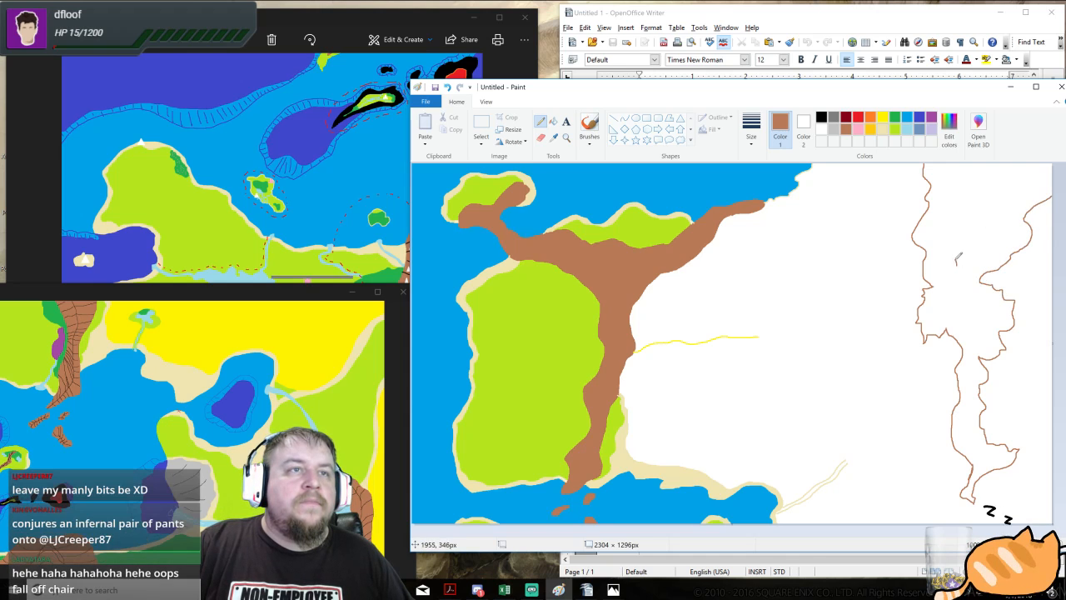
{"action": "mouse_move", "coordinate": [958, 260]}
{"action": "left_mouse_down"}
{"action": "mouse_move", "coordinate": [947, 236]}
{"action": "mouse_move", "coordinate": [949, 166]}
{"action": "left_mouse_up"}
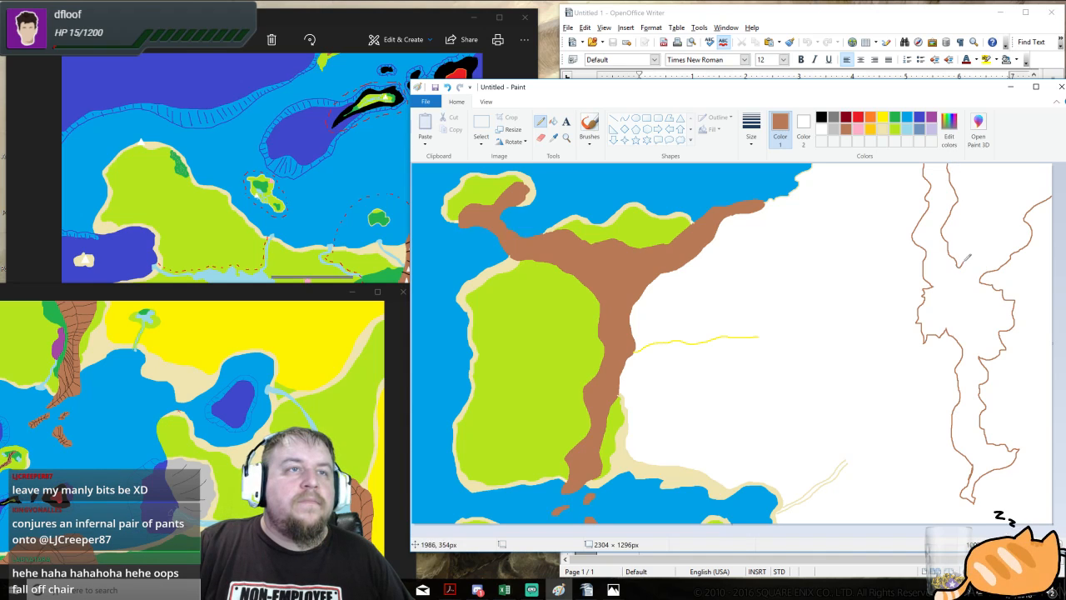
{"action": "mouse_move", "coordinate": [965, 261]}
{"action": "left_mouse_down"}
{"action": "mouse_move", "coordinate": [1010, 218]}
{"action": "mouse_move", "coordinate": [996, 182]}
{"action": "left_mouse_up"}
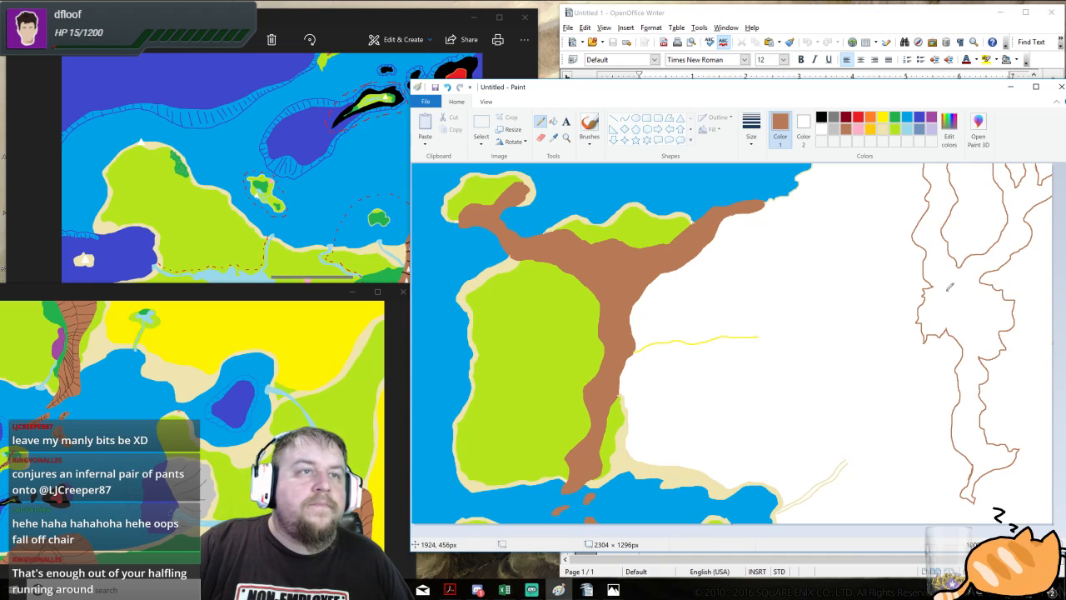
- Draw a small jagged brown ring at the eastern range's junction, fill it black and fill the surrounding mountains brown
{"action": "mouse_move", "coordinate": [942, 292]}
{"action": "left_mouse_down"}
{"action": "mouse_move", "coordinate": [974, 312]}
{"action": "mouse_move", "coordinate": [971, 325]}
{"action": "mouse_move", "coordinate": [981, 329]}
{"action": "mouse_move", "coordinate": [998, 313]}
{"action": "mouse_move", "coordinate": [954, 282]}
{"action": "left_mouse_up"}
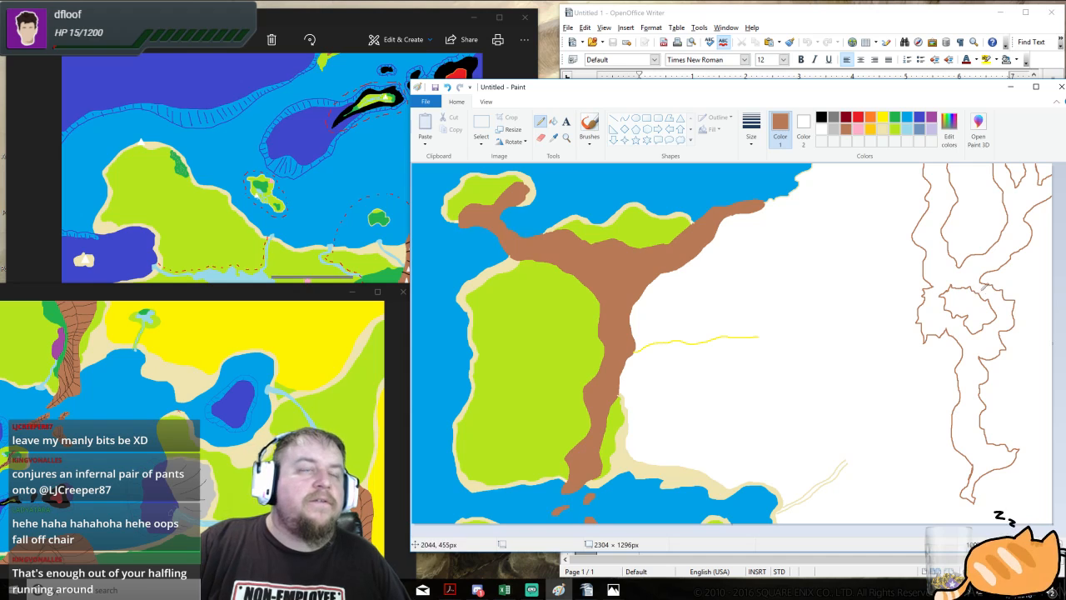
{"action": "left_click", "coordinate": [821, 117]}
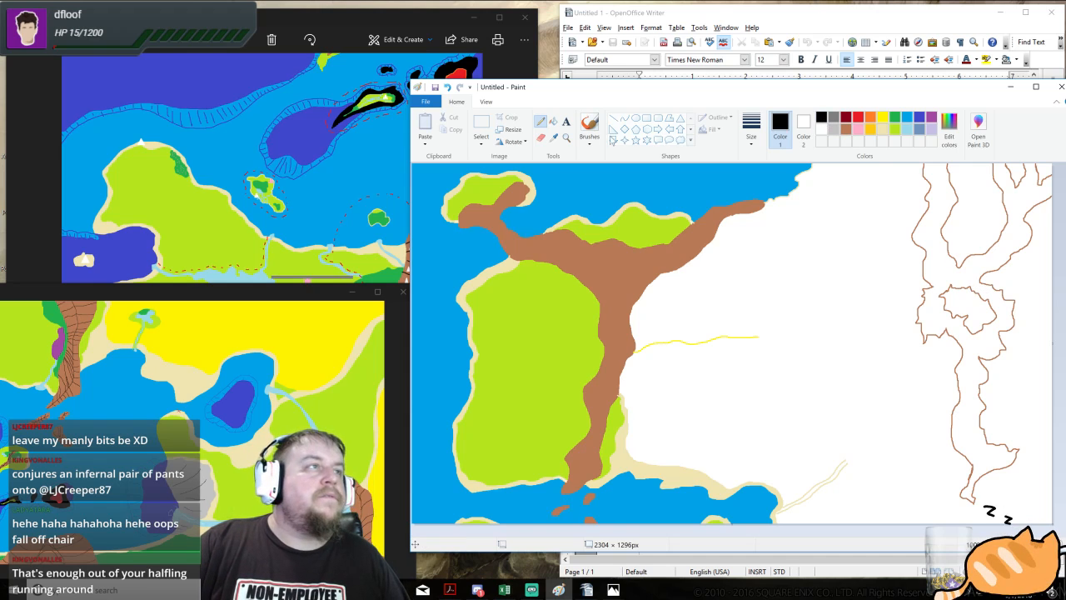
{"action": "left_click", "coordinate": [554, 121]}
{"action": "left_click", "coordinate": [957, 306]}
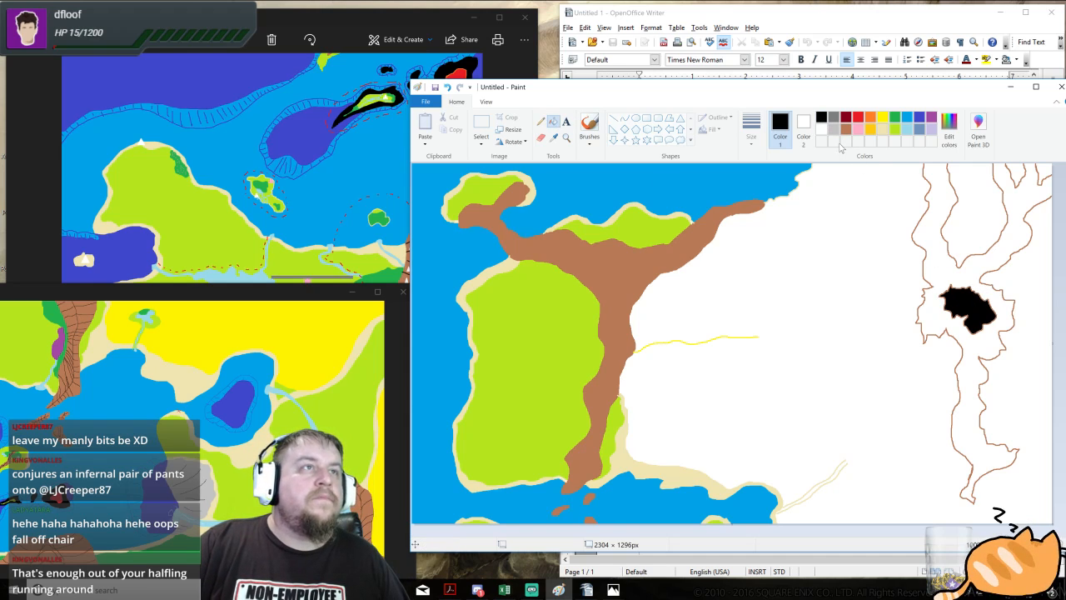
{"action": "left_click", "coordinate": [846, 129]}
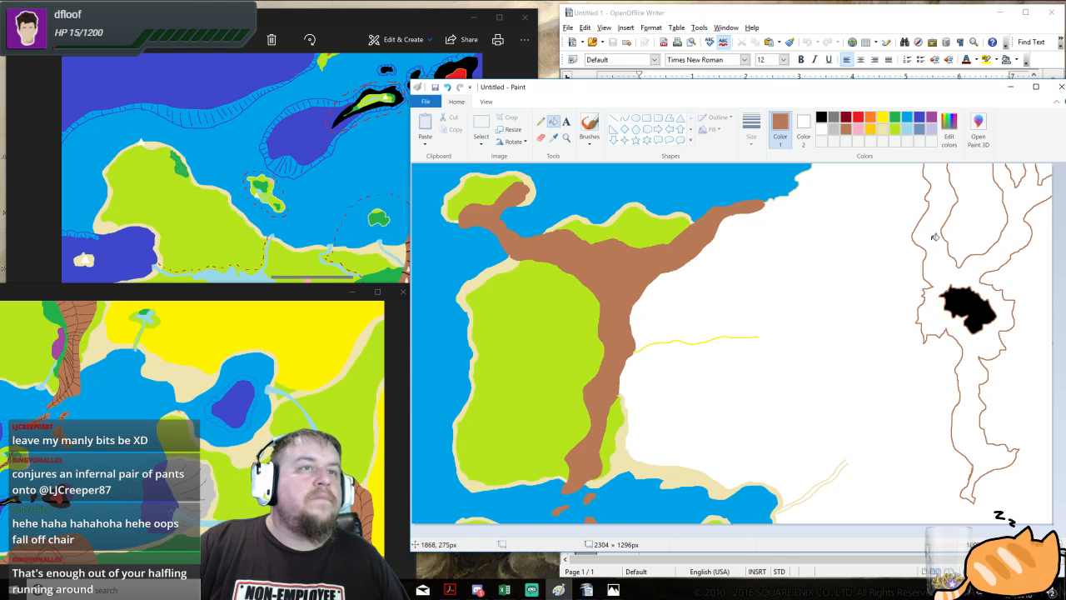
{"action": "left_click", "coordinate": [934, 237]}
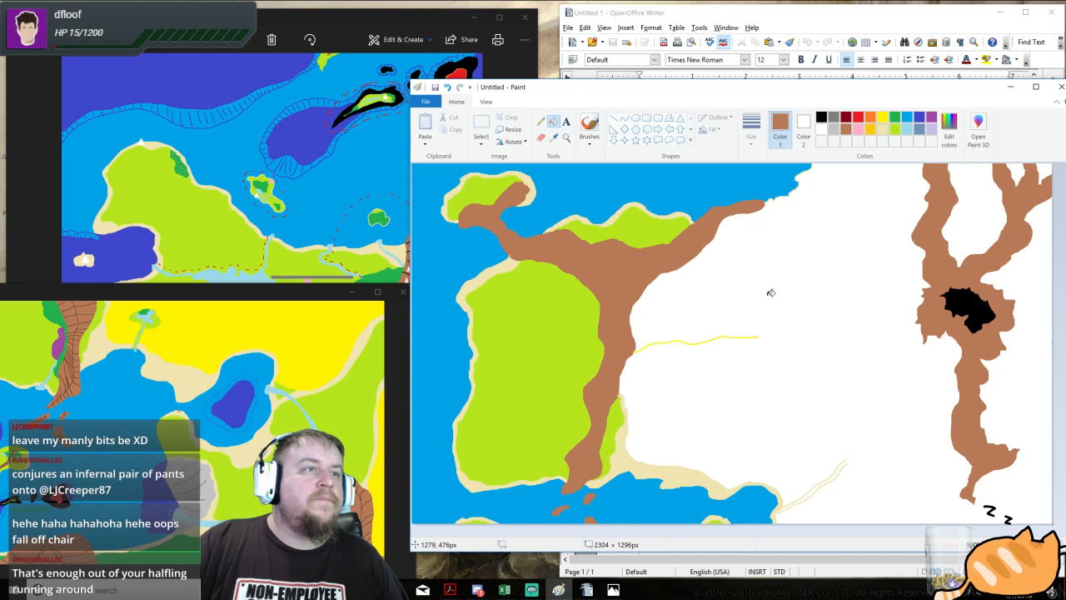
- Extend the wavy yellow boundary line eastward to just short of the eastern mountain range with the Pencil
{"action": "left_click", "coordinate": [883, 118]}
{"action": "left_click", "coordinate": [541, 121]}
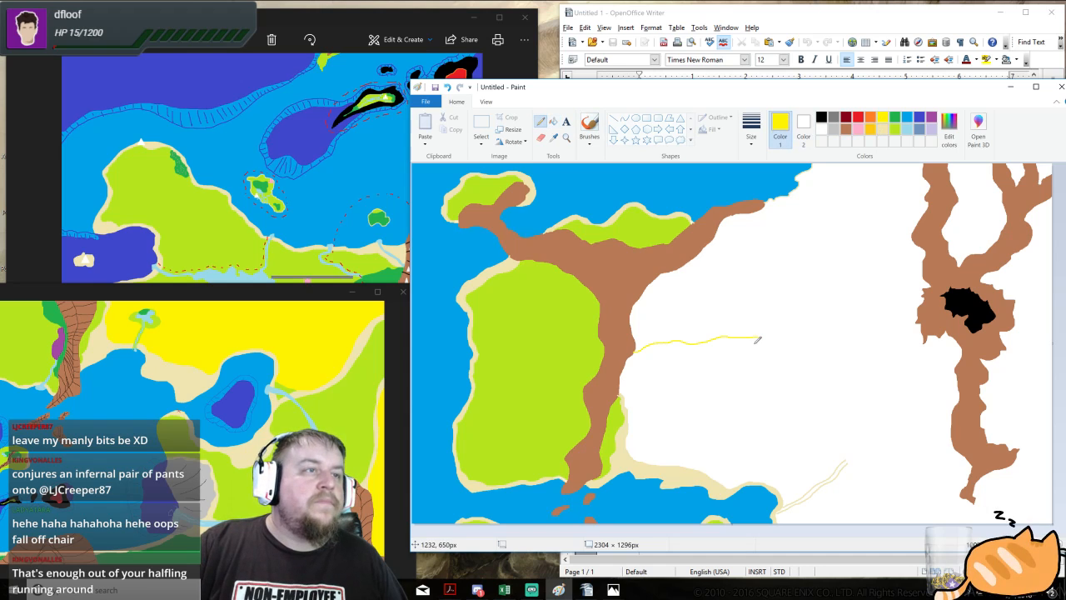
{"action": "mouse_move", "coordinate": [764, 335]}
{"action": "left_mouse_down"}
{"action": "mouse_move", "coordinate": [838, 332]}
{"action": "mouse_move", "coordinate": [851, 320]}
{"action": "mouse_move", "coordinate": [887, 339]}
{"action": "left_mouse_up"}
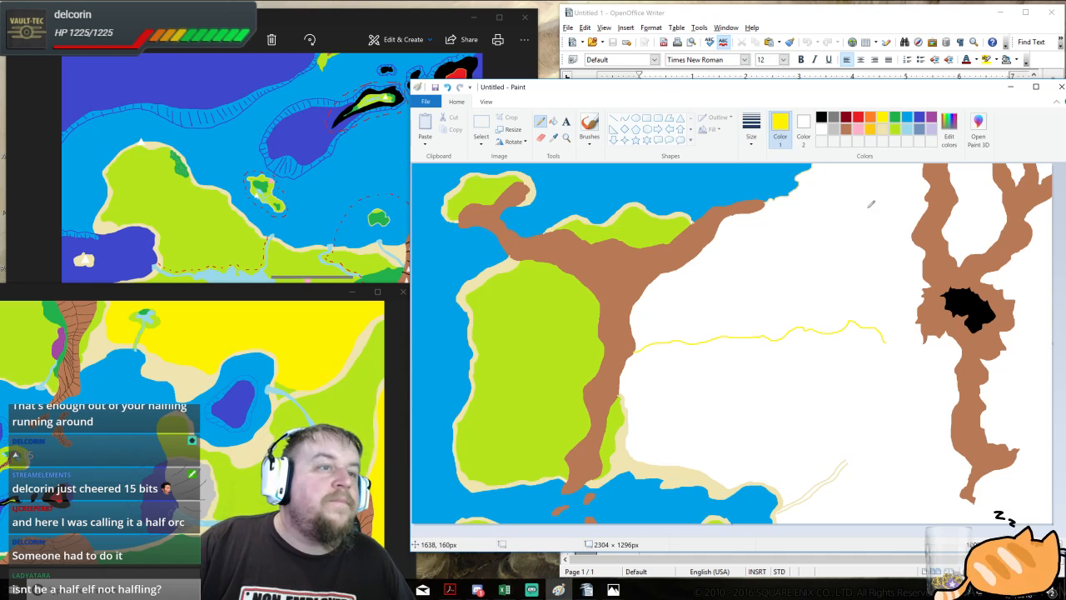
- Draw the light yellow sand border of the southern land up to the eastern mountains' tip, filling the band and colouring the land lime
{"action": "left_click", "coordinate": [884, 133]}
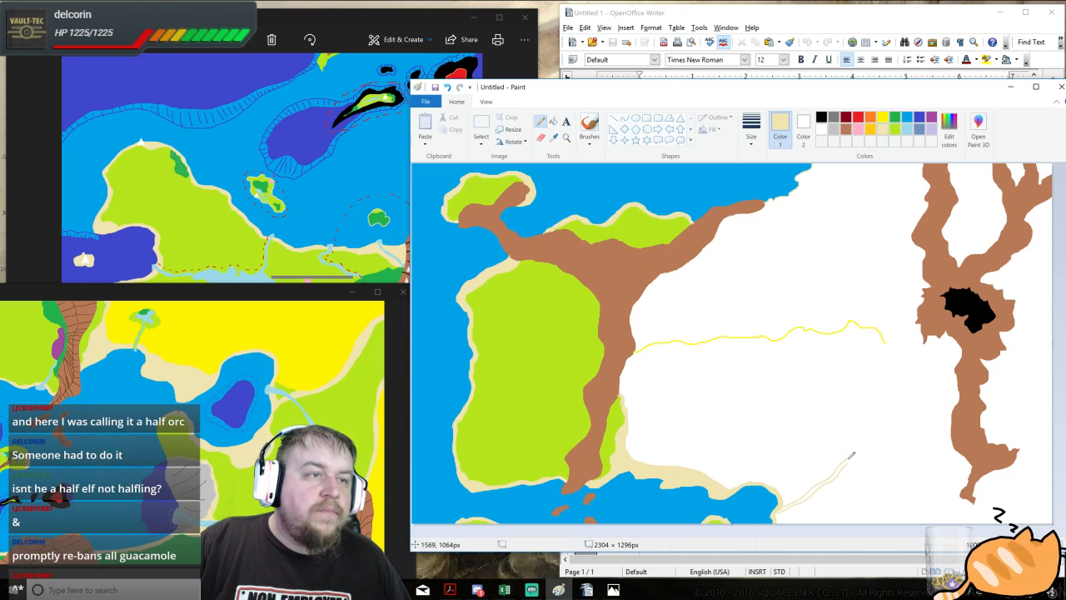
{"action": "mouse_move", "coordinate": [852, 456]}
{"action": "left_mouse_down"}
{"action": "mouse_move", "coordinate": [883, 453]}
{"action": "mouse_move", "coordinate": [928, 471]}
{"action": "left_mouse_up"}
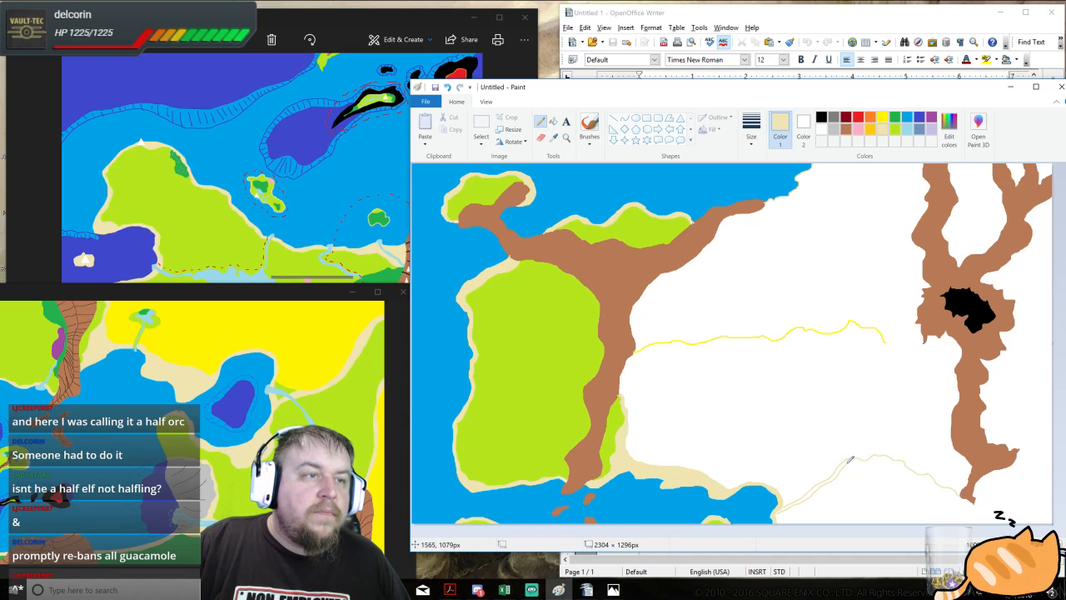
{"action": "left_click_drag", "start_coordinate": [881, 456], "coordinate": [954, 499]}
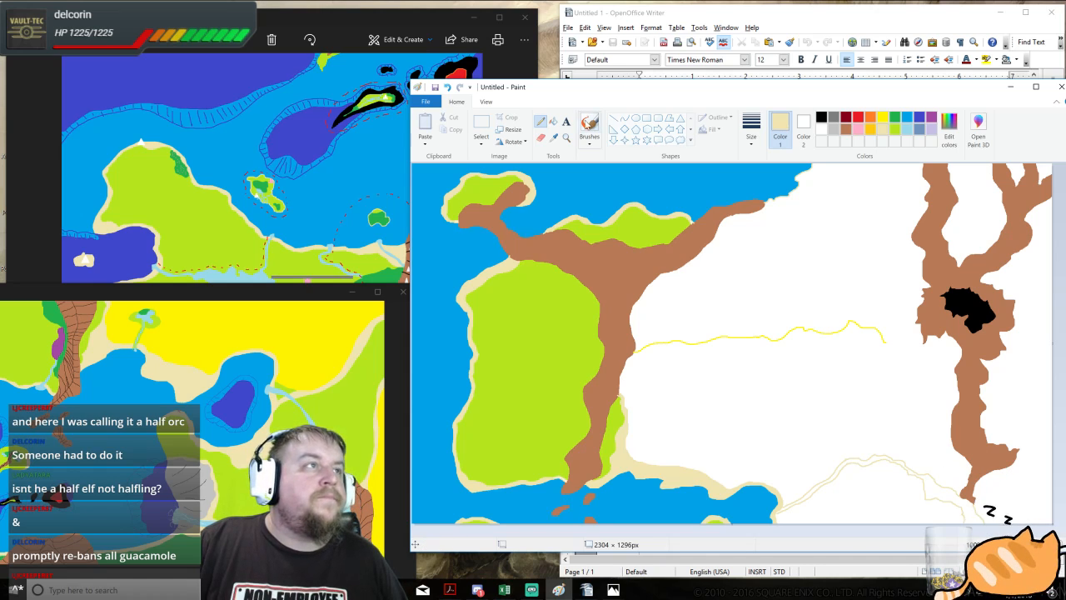
{"action": "left_click", "coordinate": [554, 123]}
{"action": "left_click", "coordinate": [952, 495]}
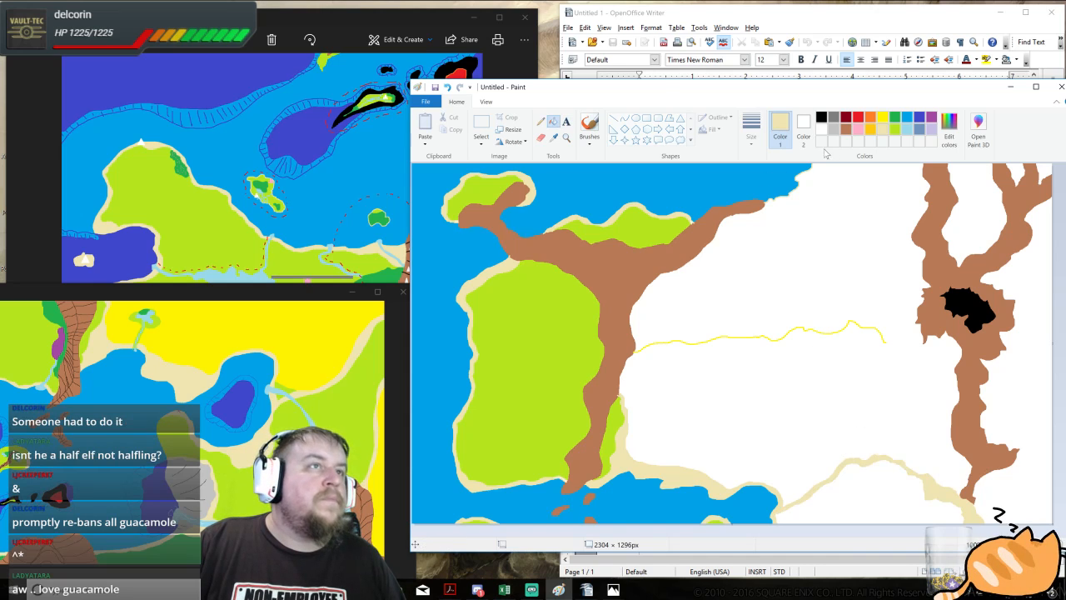
{"action": "left_click", "coordinate": [895, 129]}
{"action": "left_click", "coordinate": [861, 493]}
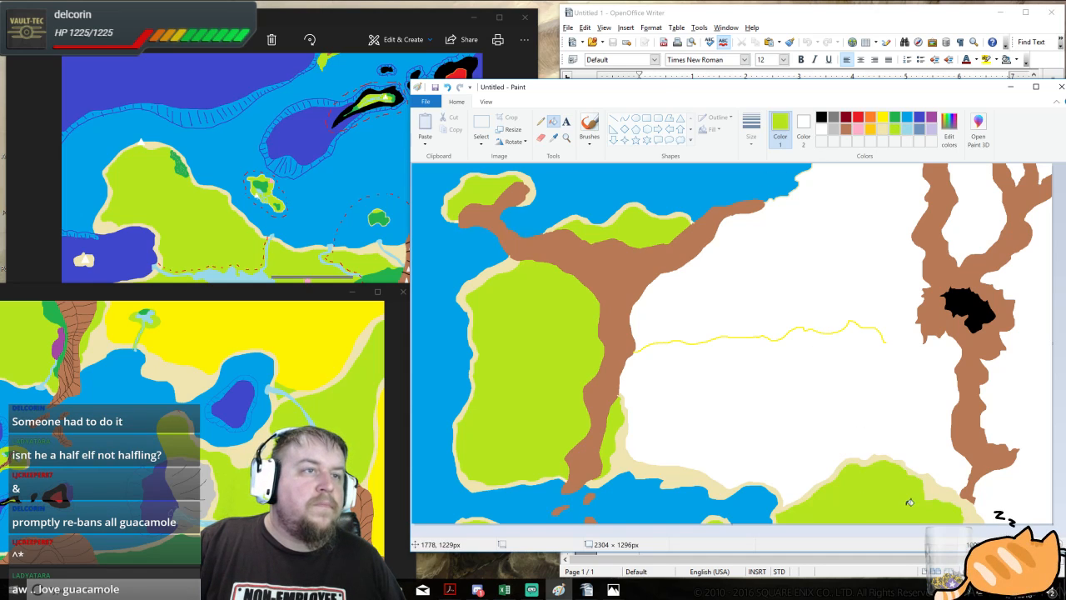
- Join the yellow boundary line to the eastern mountains and fill the enclosed area south of it with yellow desert
{"action": "left_click", "coordinate": [881, 119]}
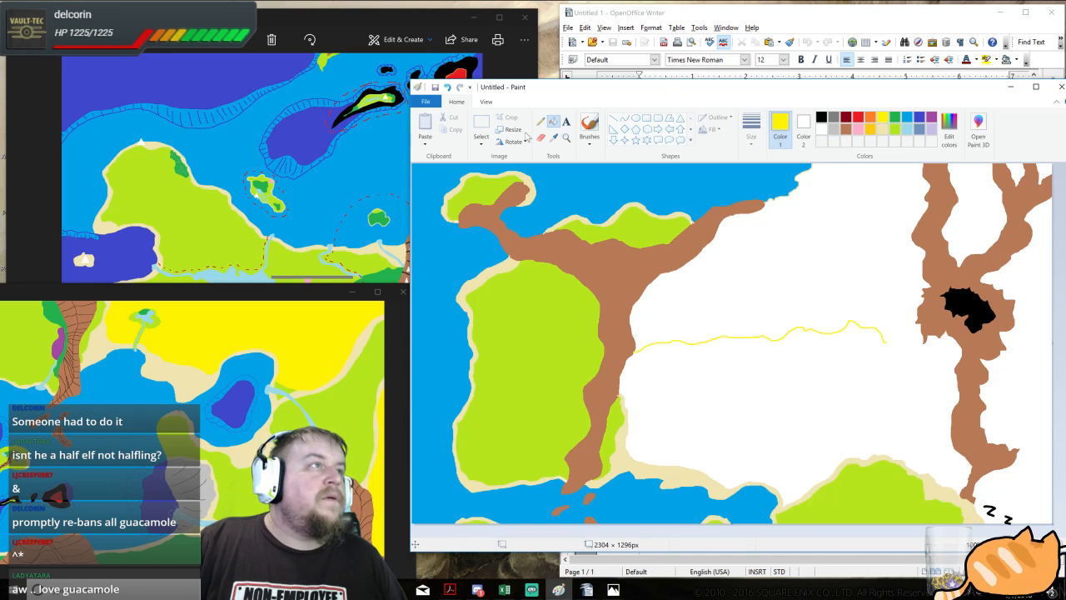
{"action": "left_click", "coordinate": [540, 121]}
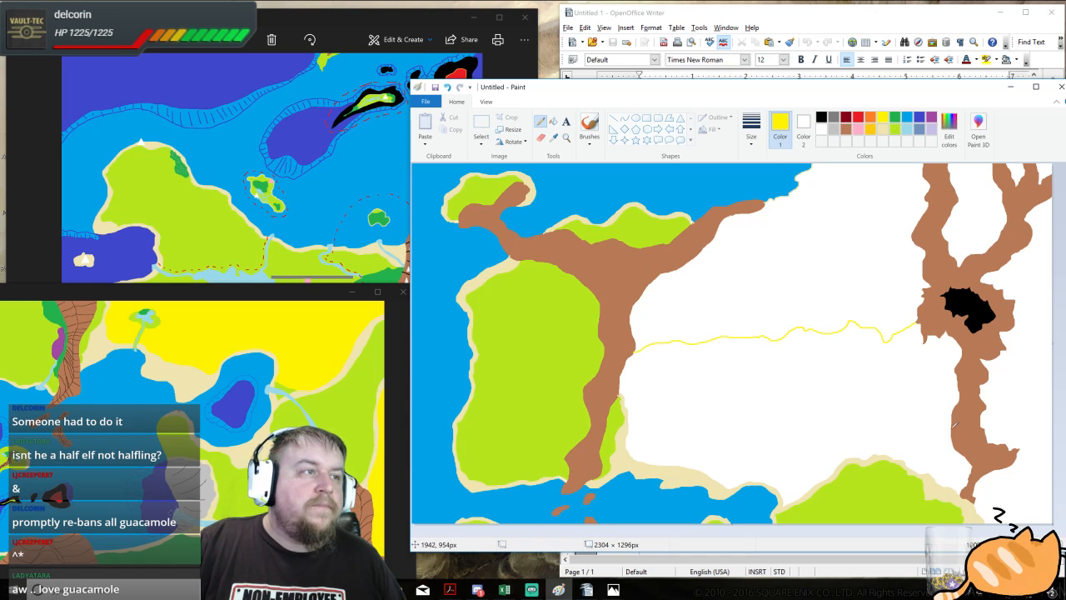
{"action": "left_click", "coordinate": [553, 122]}
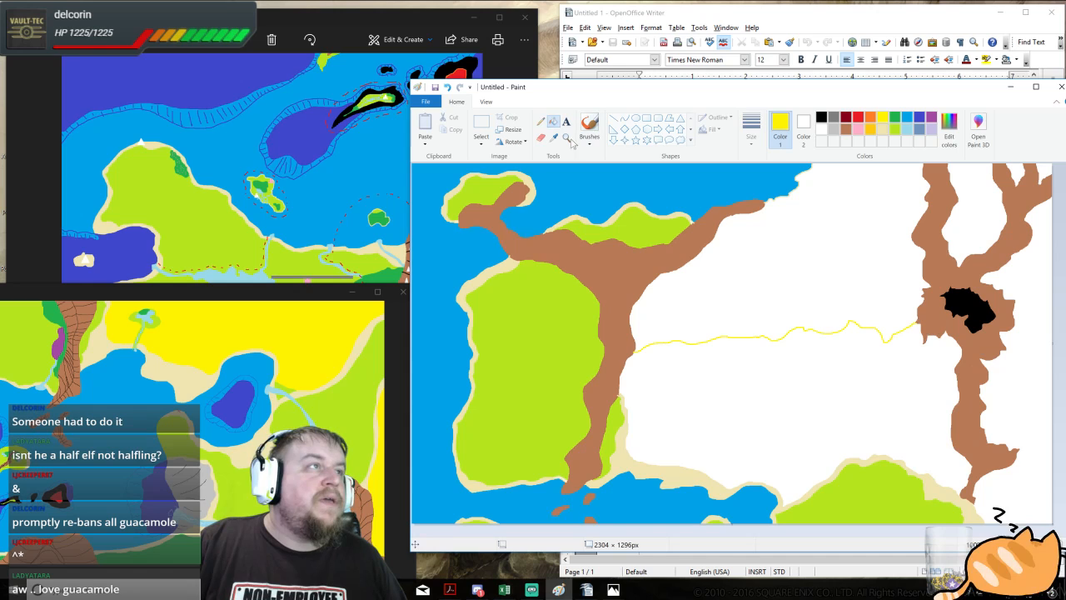
{"action": "left_click", "coordinate": [806, 391]}
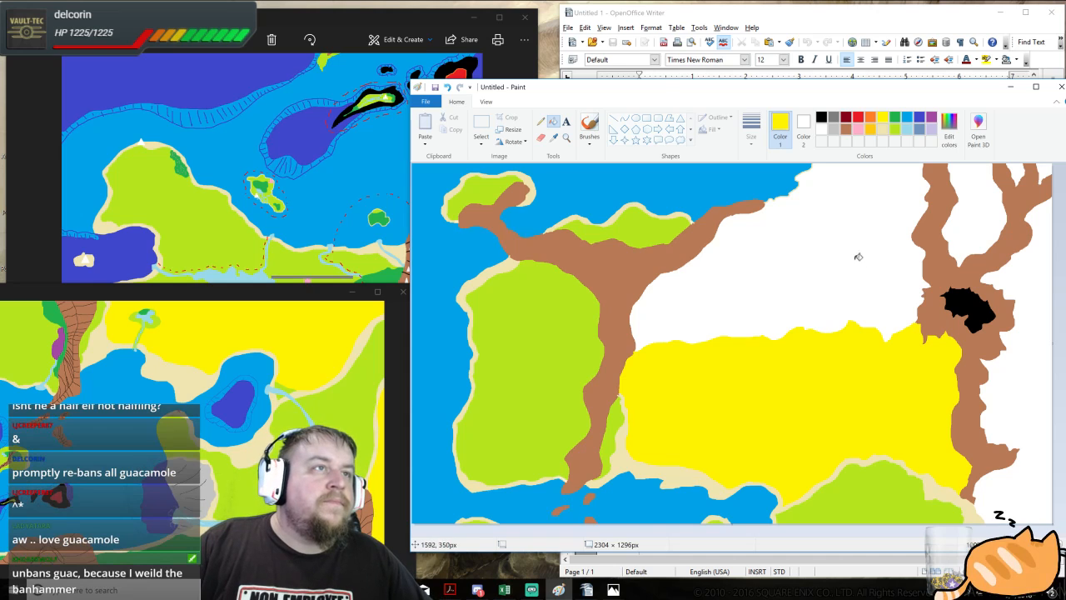
- Draw and fill light yellow sand bands along the northern coast, the desert's northern edge and the adjoining mountain sides
{"action": "left_click", "coordinate": [541, 121]}
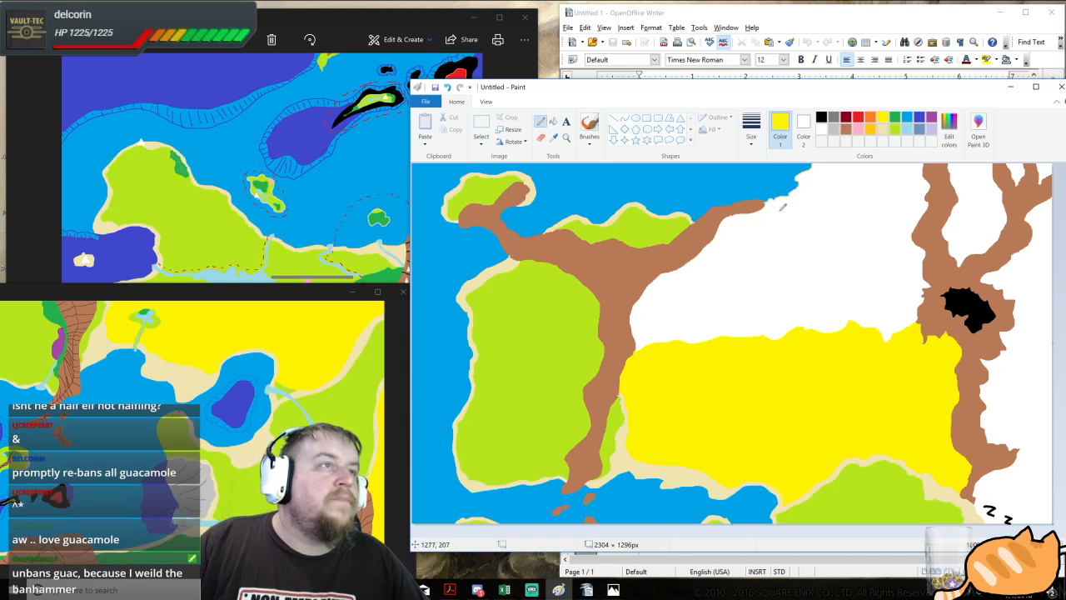
{"action": "left_click", "coordinate": [882, 131]}
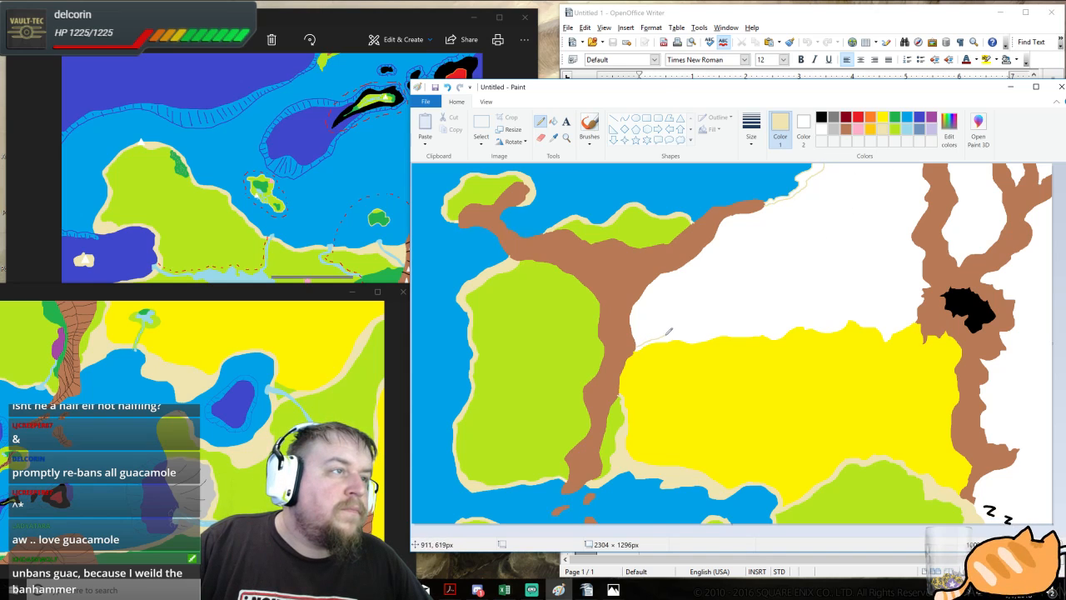
{"action": "left_click_drag", "start_coordinate": [666, 334], "coordinate": [732, 329]}
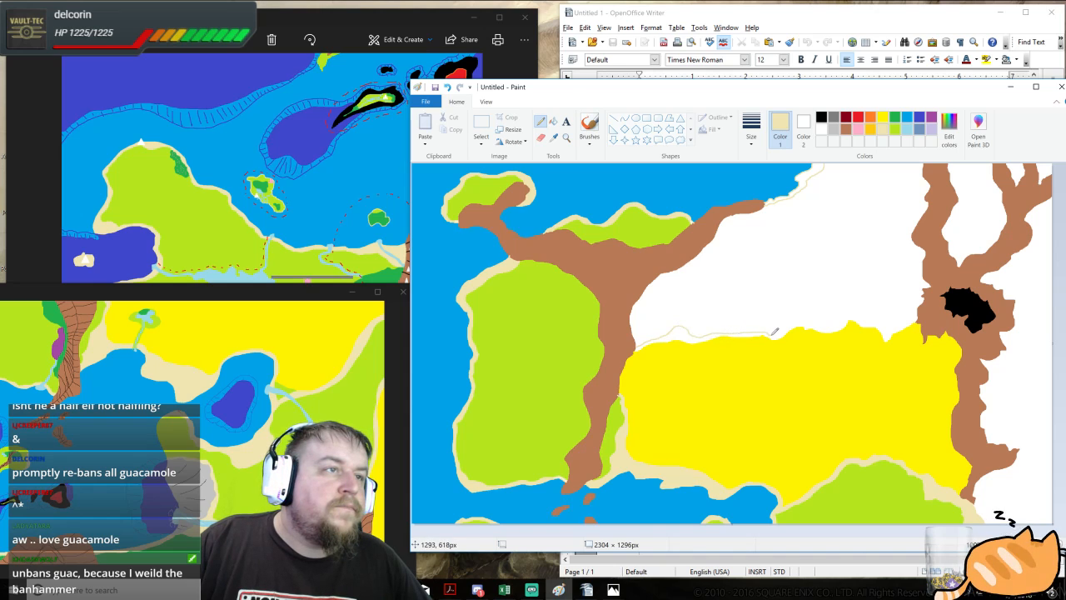
{"action": "mouse_move", "coordinate": [787, 327]}
{"action": "left_mouse_down"}
{"action": "mouse_move", "coordinate": [830, 331]}
{"action": "mouse_move", "coordinate": [852, 316]}
{"action": "mouse_move", "coordinate": [909, 316]}
{"action": "mouse_move", "coordinate": [922, 250]}
{"action": "left_mouse_up"}
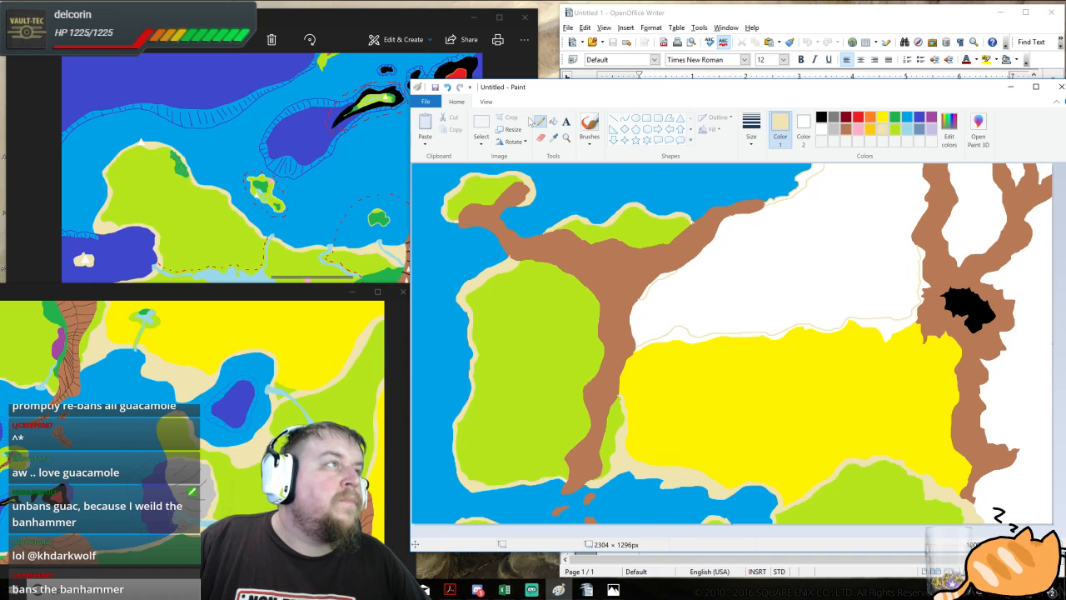
{"action": "left_click", "coordinate": [554, 121]}
{"action": "left_click", "coordinate": [810, 173]}
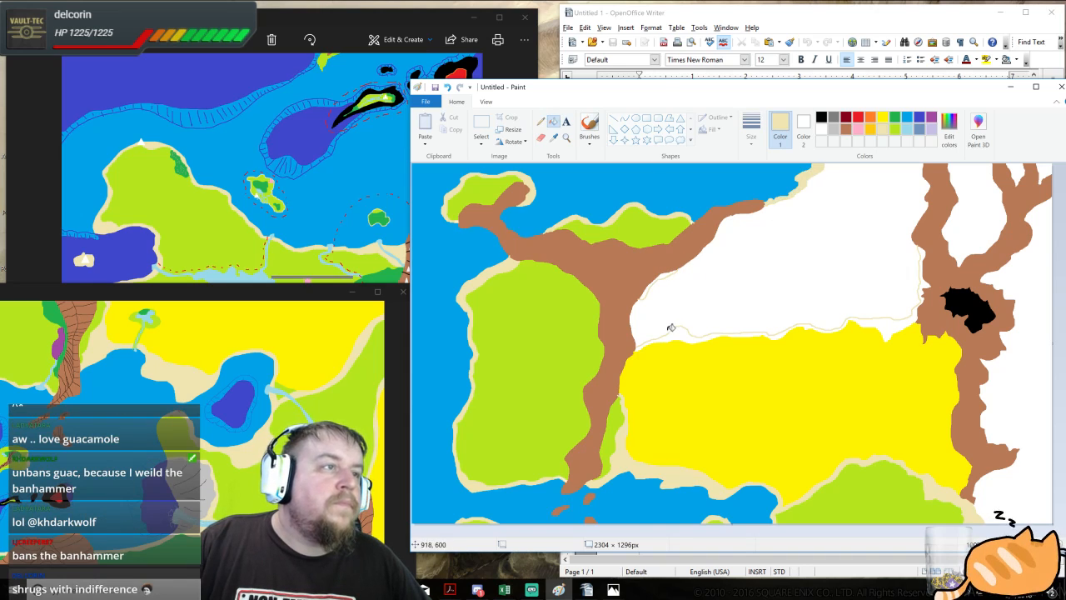
{"action": "left_click", "coordinate": [679, 330]}
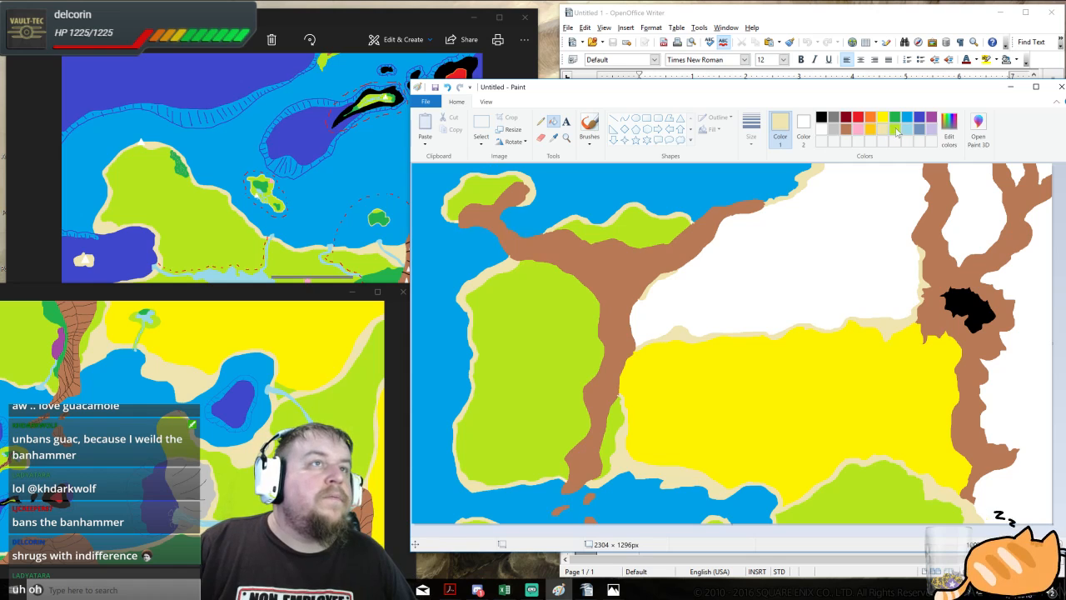
- Fill the land north of the desert, the valleys between the mountain branches and the area east of the range with lime
{"action": "left_click", "coordinate": [895, 129]}
{"action": "left_click", "coordinate": [872, 245]}
{"action": "left_click", "coordinate": [960, 223]}
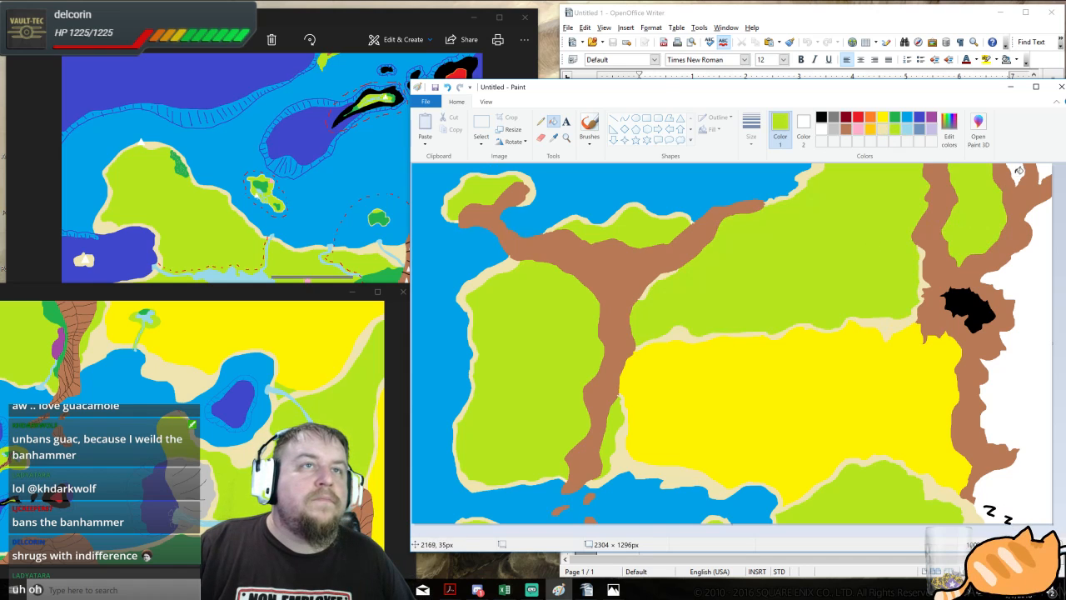
{"action": "left_click", "coordinate": [1018, 170]}
{"action": "left_click", "coordinate": [1042, 261]}
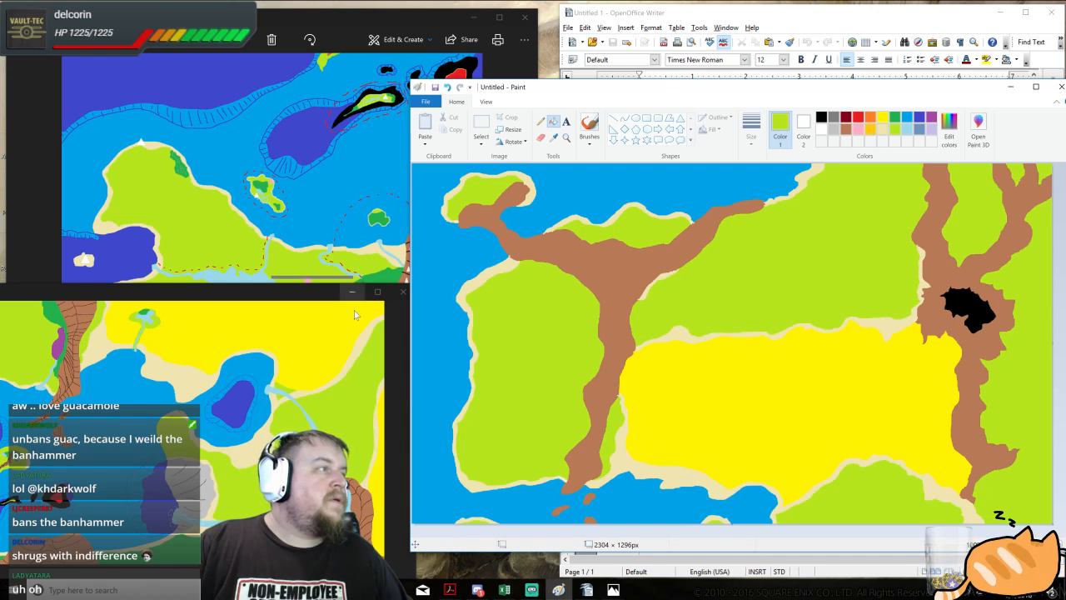
- Switch the campaign map viewer to europa.jpg, enlarge it to study the terrain, and close the viewer
{"action": "left_click", "coordinate": [303, 312]}
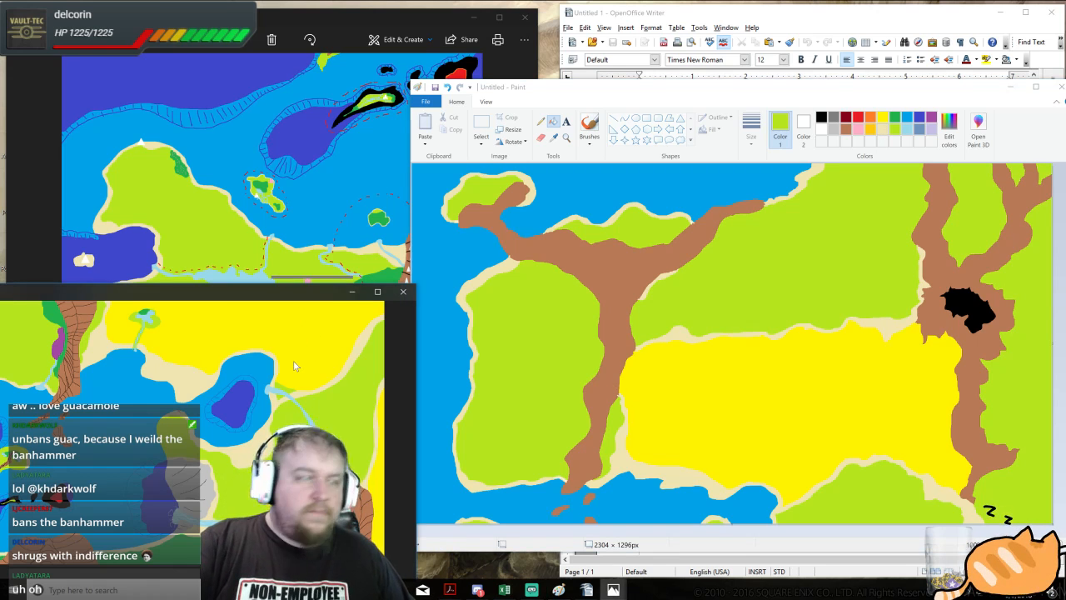
{"action": "key", "text": "Right"}
{"action": "left_click_drag", "start_coordinate": [252, 291], "coordinate": [279, 123]}
{"action": "left_click_drag", "start_coordinate": [557, 177], "coordinate": [727, 177]}
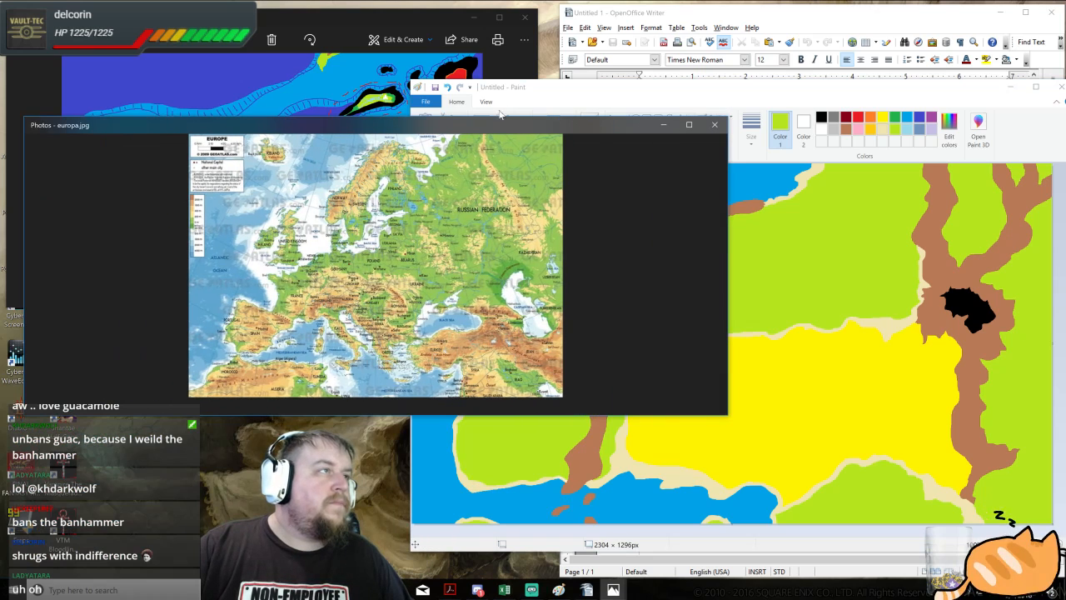
{"action": "left_click_drag", "start_coordinate": [497, 115], "coordinate": [497, 10]}
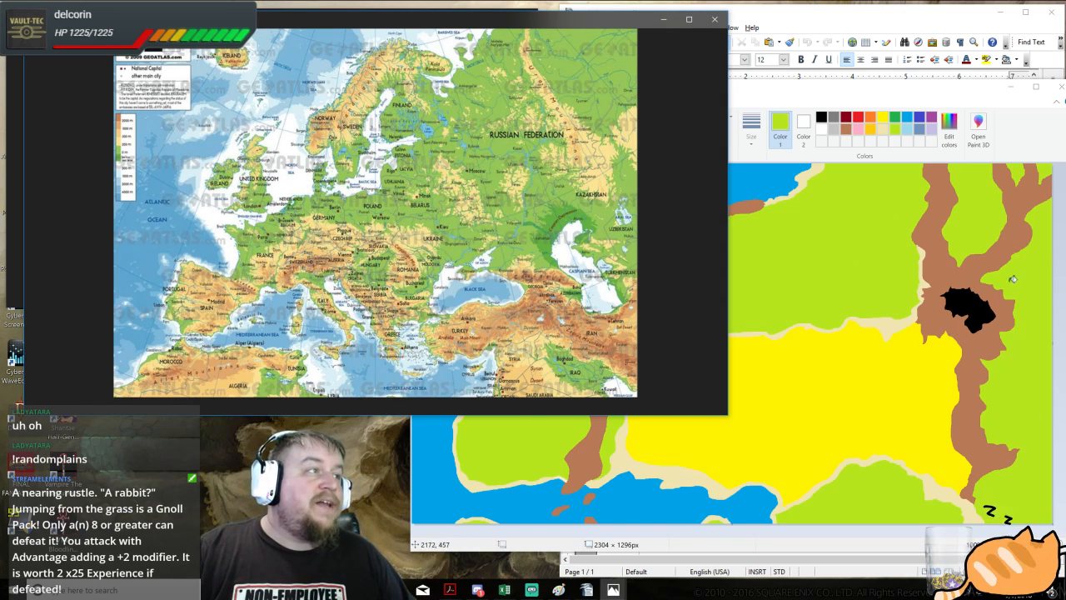
{"action": "left_click", "coordinate": [715, 18]}
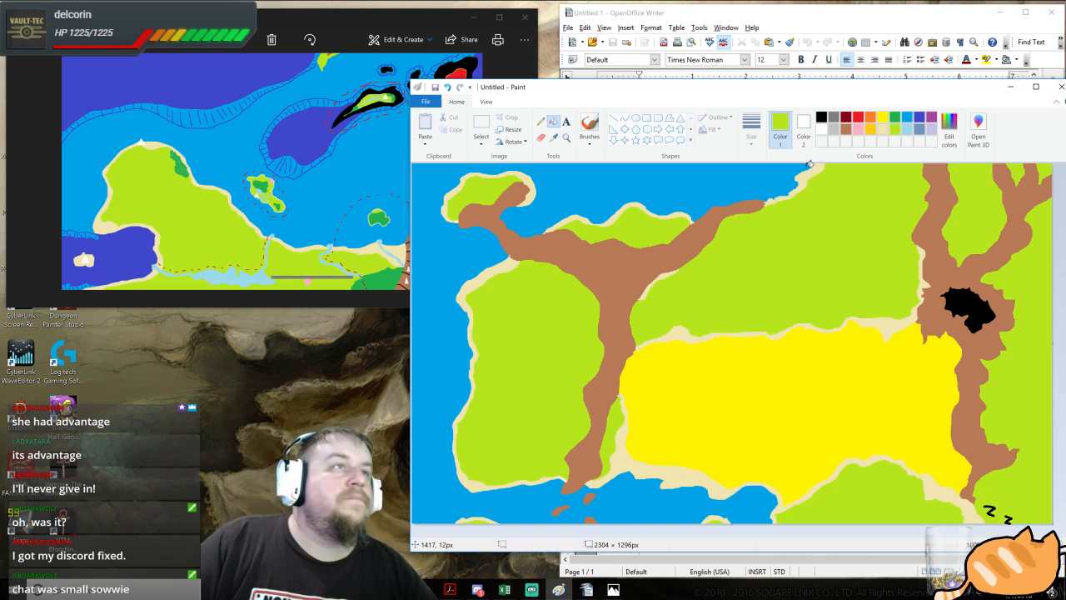
- Outline a small island in light yellow at the map's northern edge, fill it with the same sand colour, and choose lime
{"action": "left_click", "coordinate": [540, 121]}
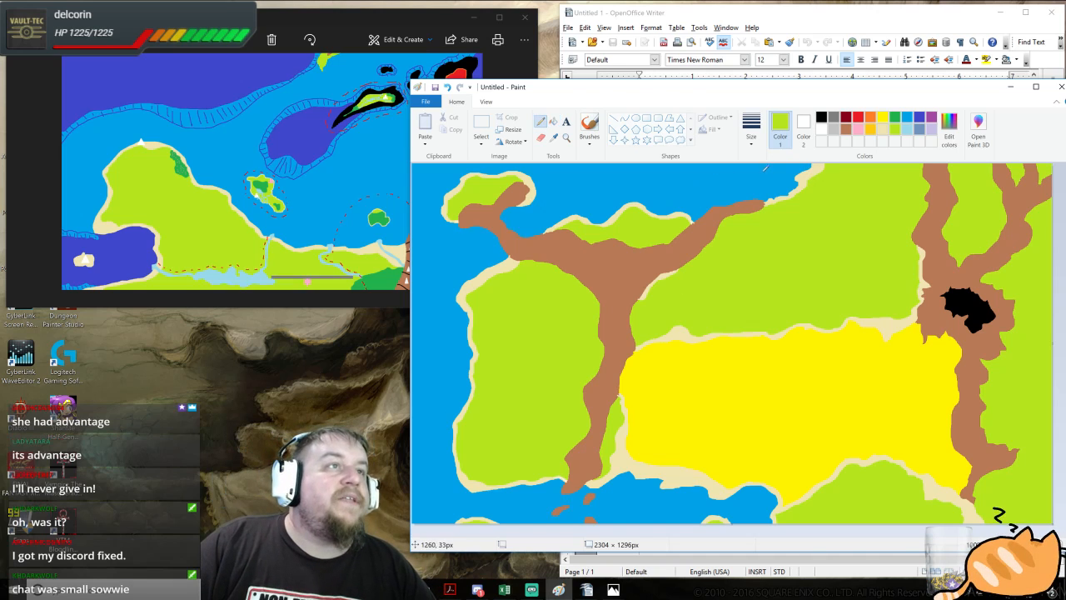
{"action": "left_click", "coordinate": [881, 131]}
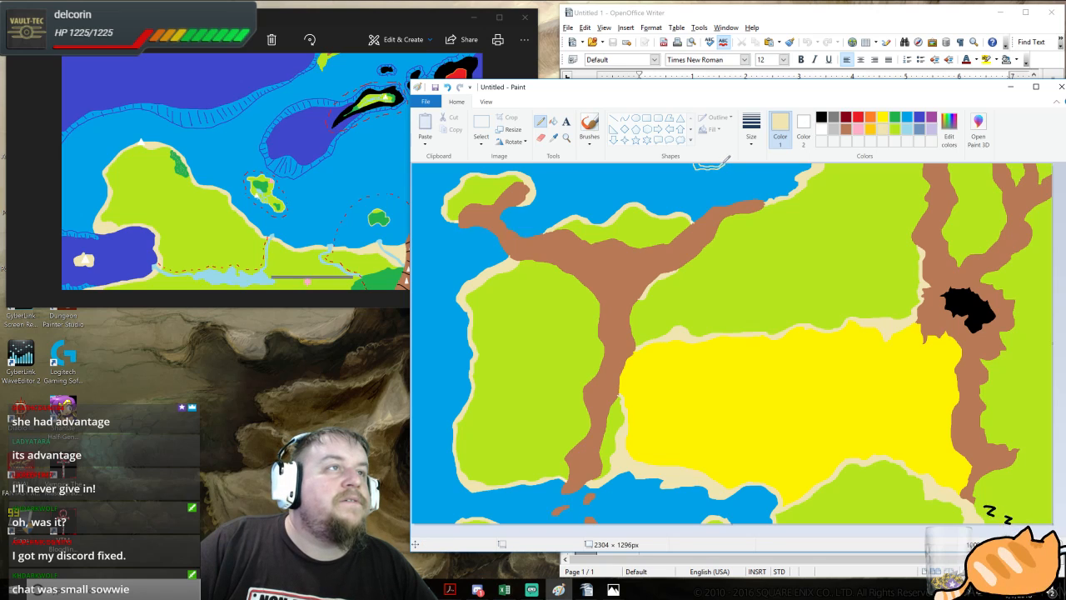
{"action": "left_click", "coordinate": [553, 121]}
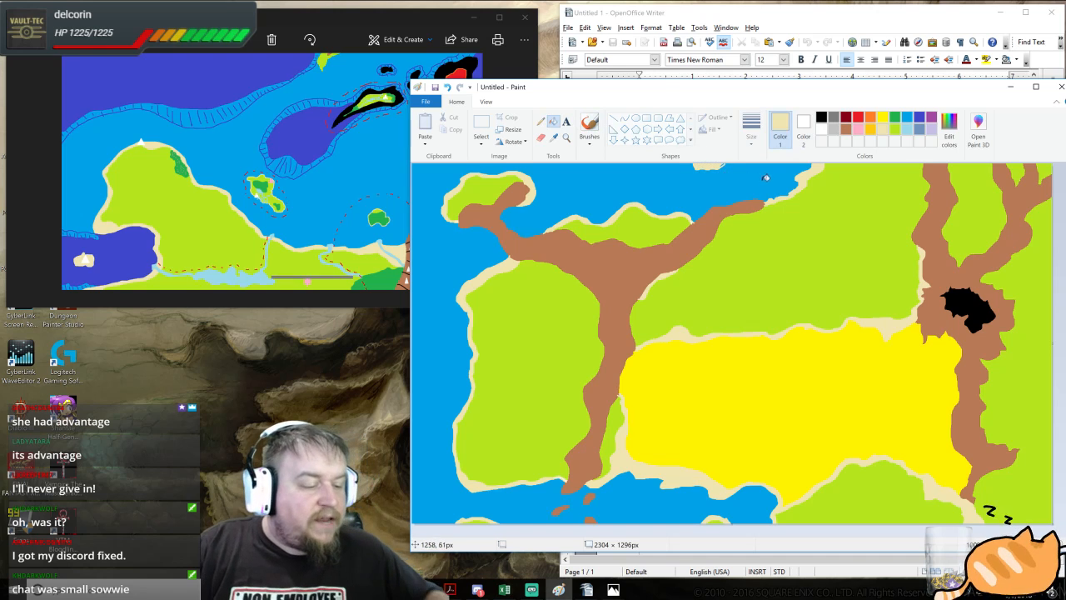
{"action": "left_click", "coordinate": [540, 121]}
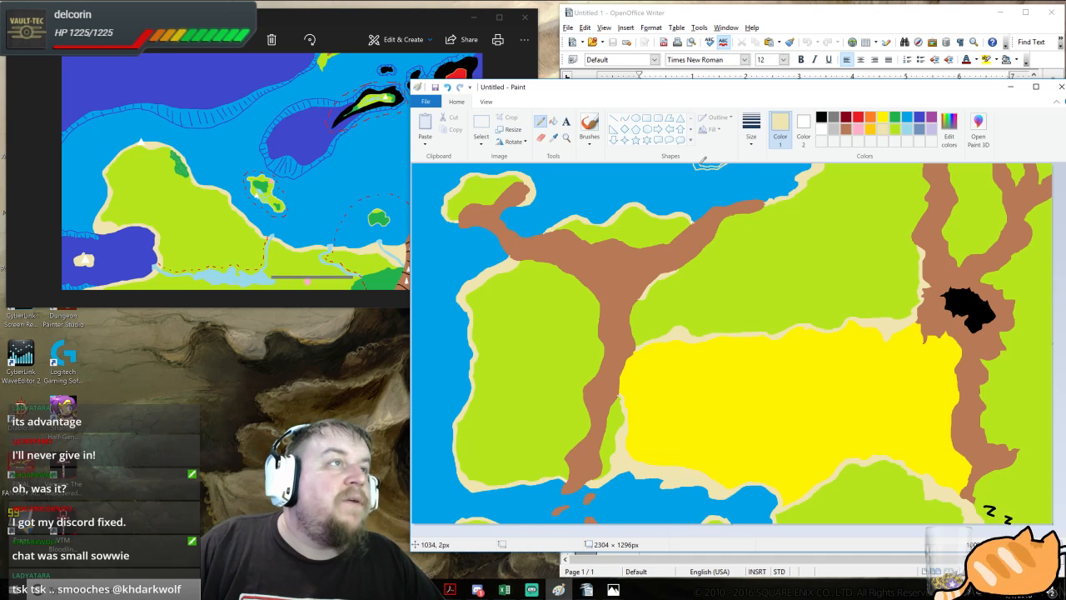
{"action": "left_click", "coordinate": [554, 122]}
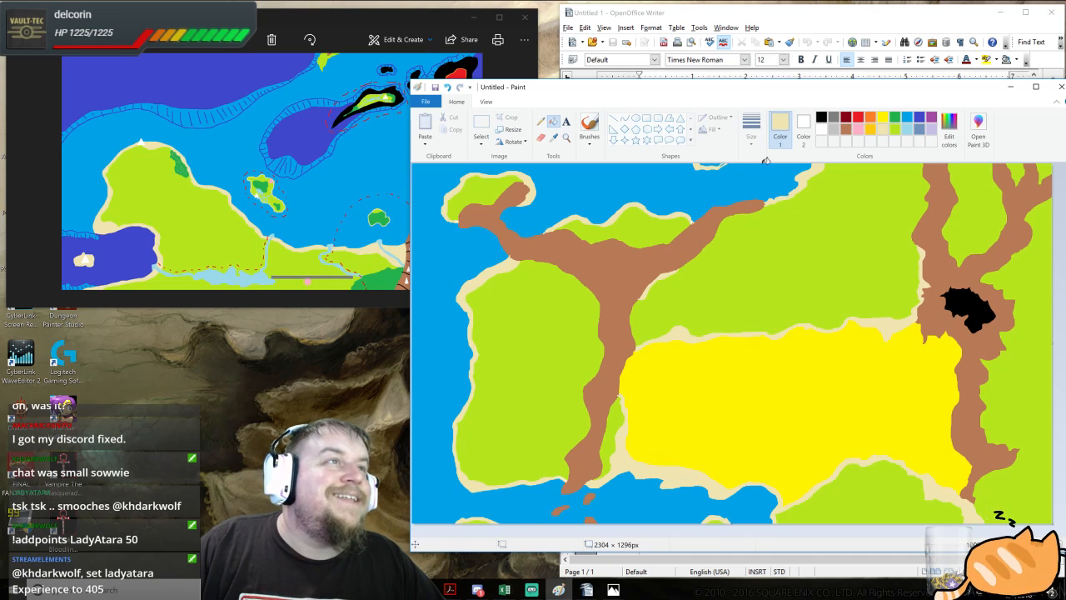
{"action": "left_click", "coordinate": [896, 129]}
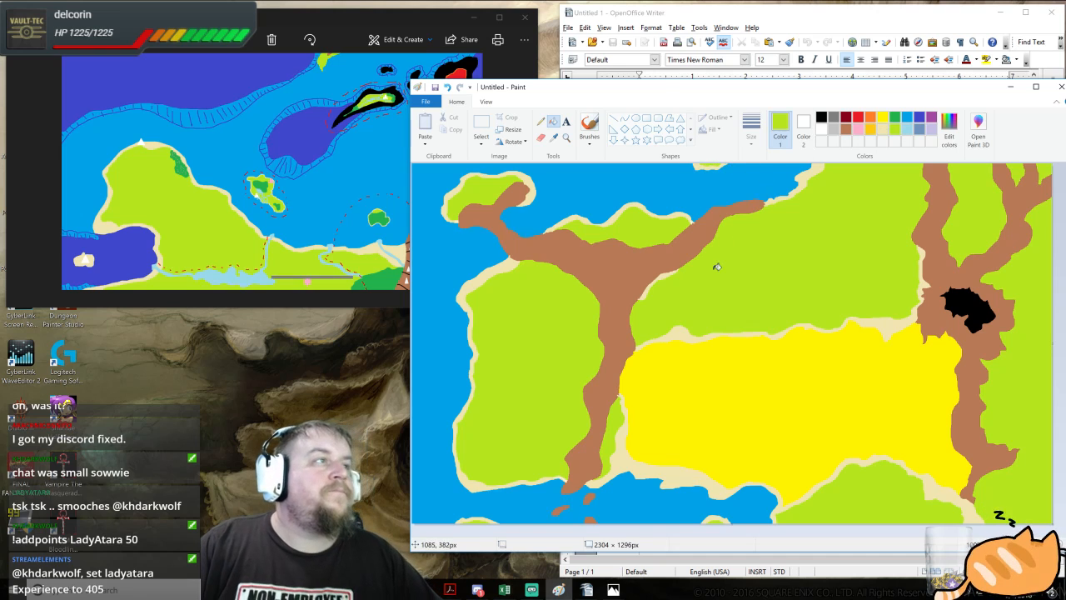
- Outline a forest in green on the northwestern peninsula beside the mountain and fill it with green
{"action": "left_click", "coordinate": [540, 121]}
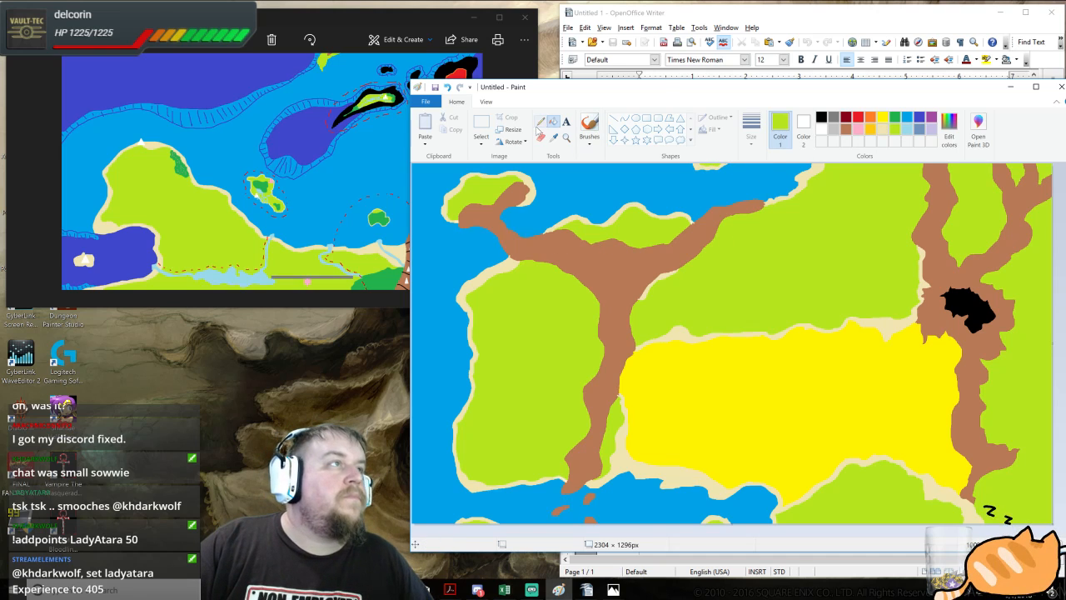
{"action": "left_click", "coordinate": [895, 117]}
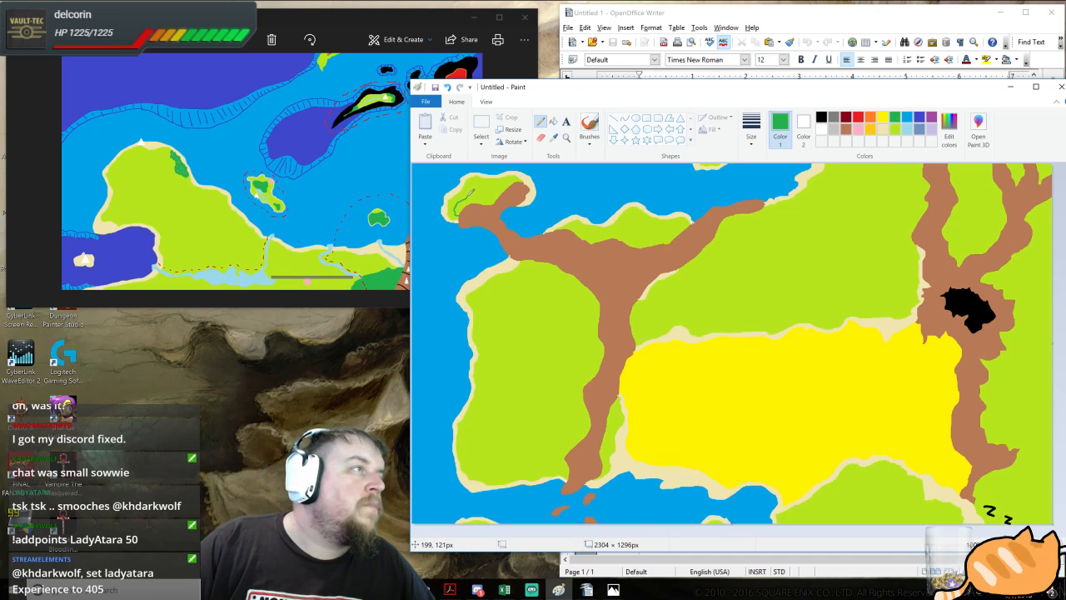
{"action": "left_click_drag", "start_coordinate": [467, 198], "coordinate": [475, 185]}
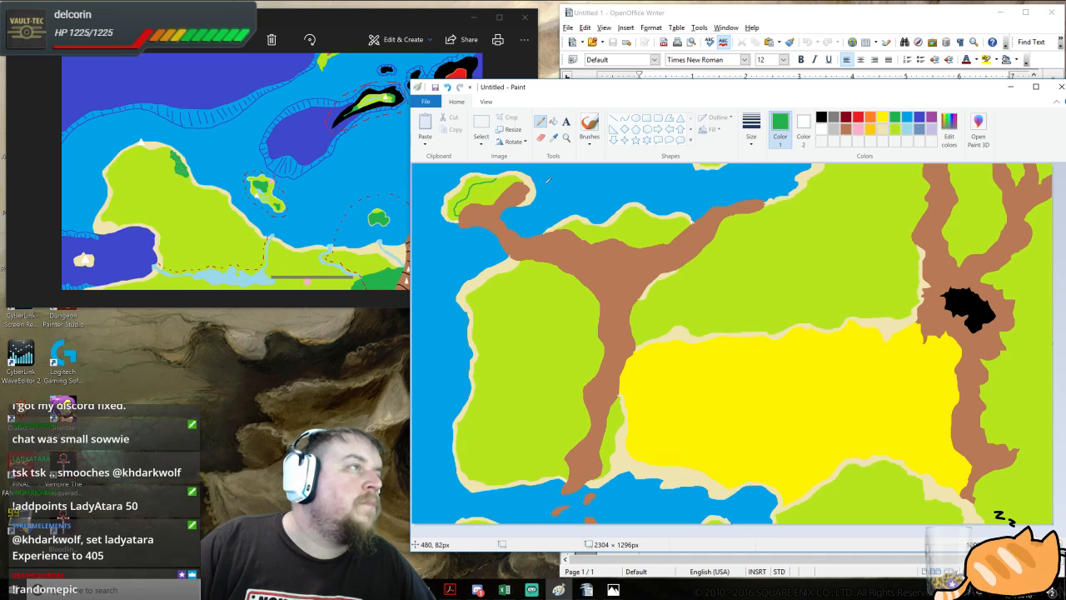
{"action": "left_click", "coordinate": [553, 120]}
{"action": "left_click", "coordinate": [499, 190]}
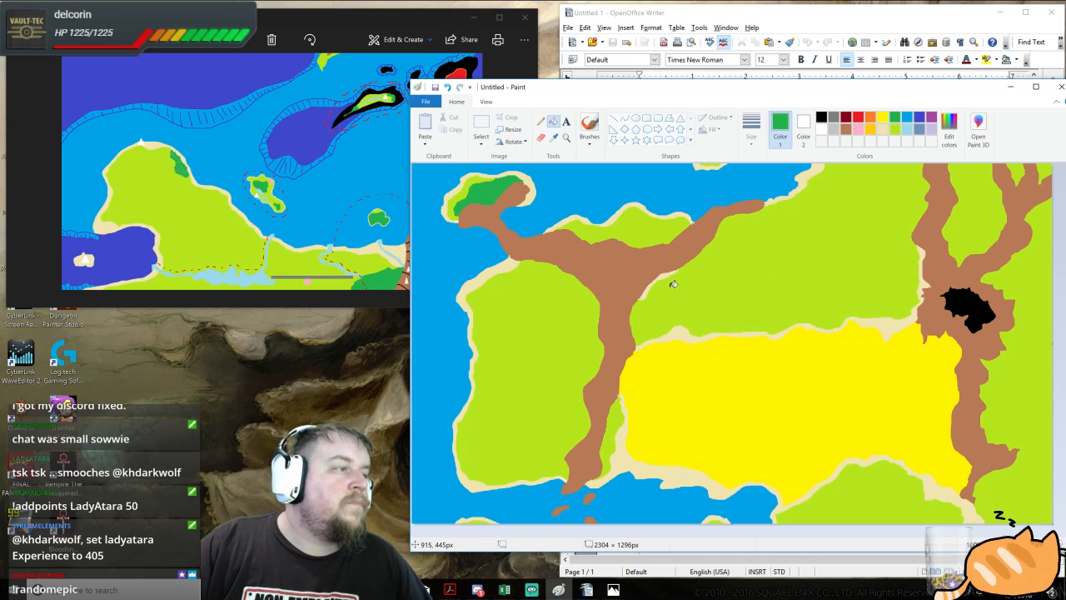
{"action": "left_click", "coordinate": [541, 122]}
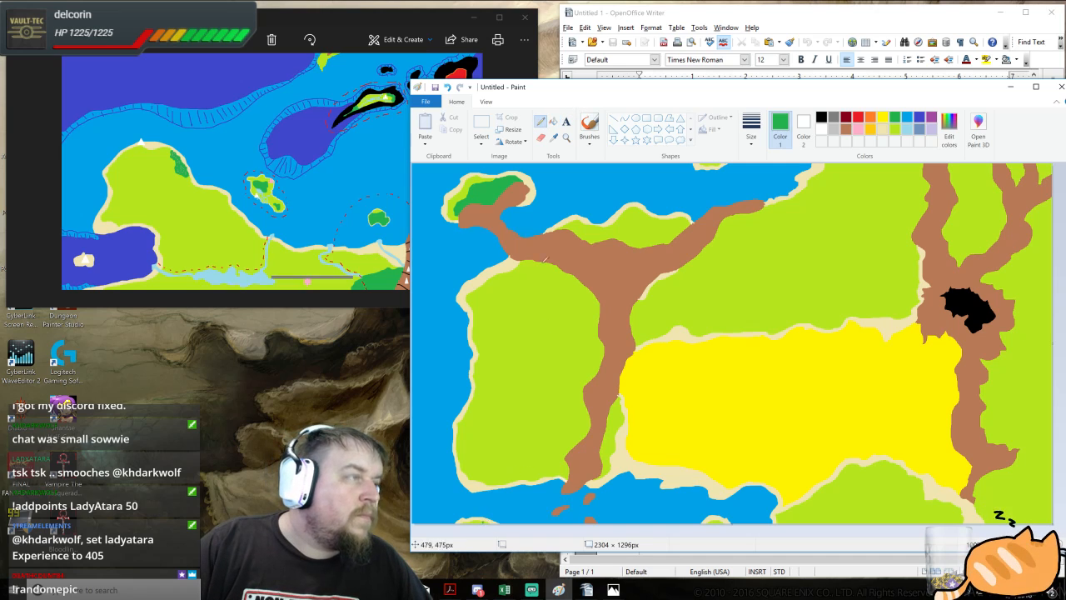
{"action": "left_click", "coordinate": [553, 121]}
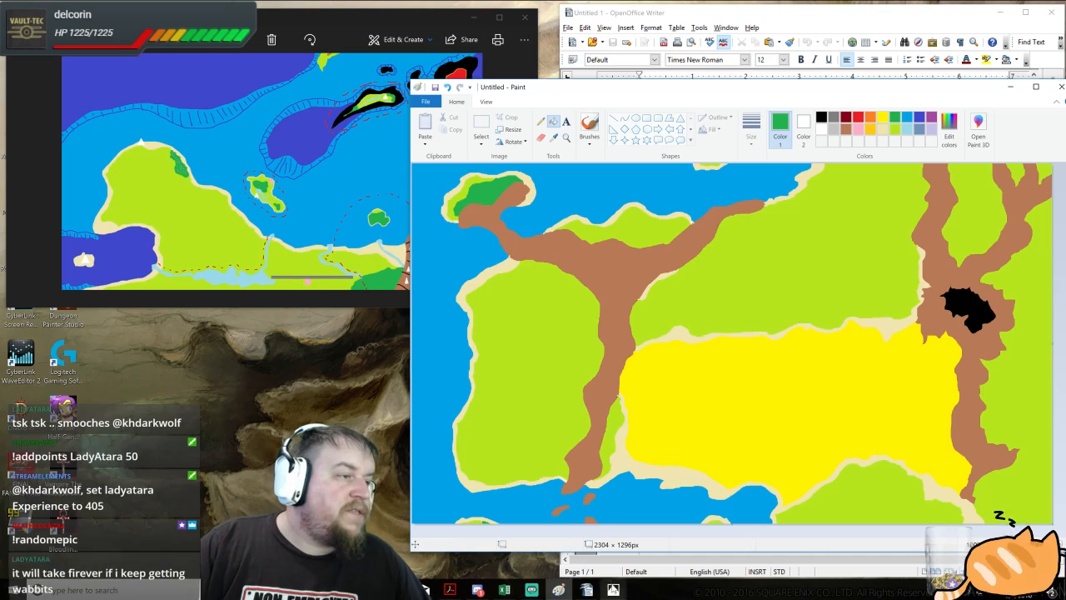
- Close lakuna region.png and open the region map from the 12 Healing Words folder as a reference
{"action": "left_click", "coordinate": [613, 588]}
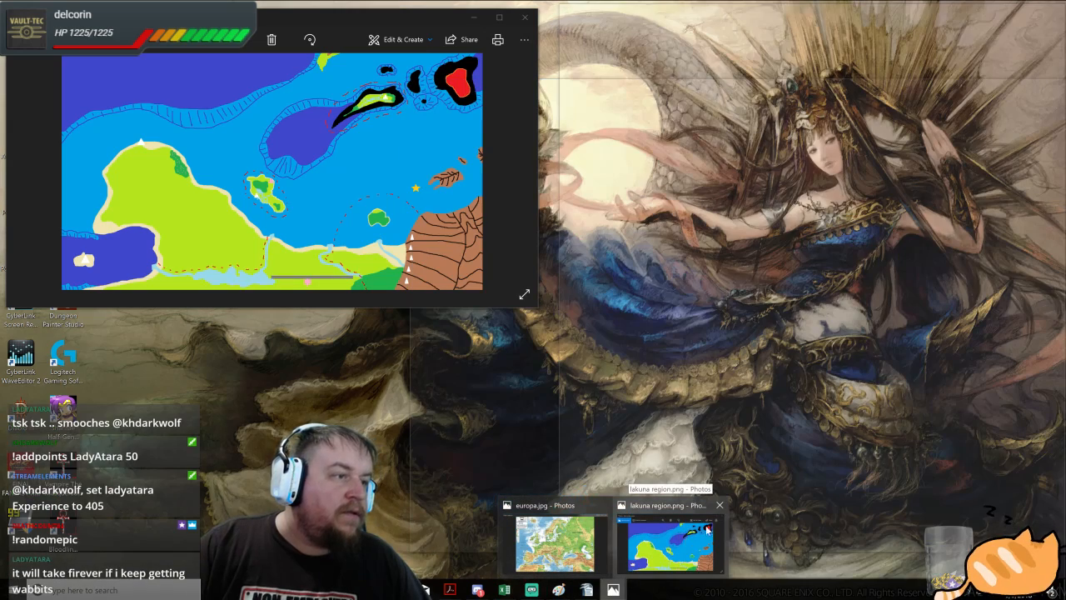
{"action": "left_click", "coordinate": [720, 505]}
{"action": "left_click", "coordinate": [370, 590]}
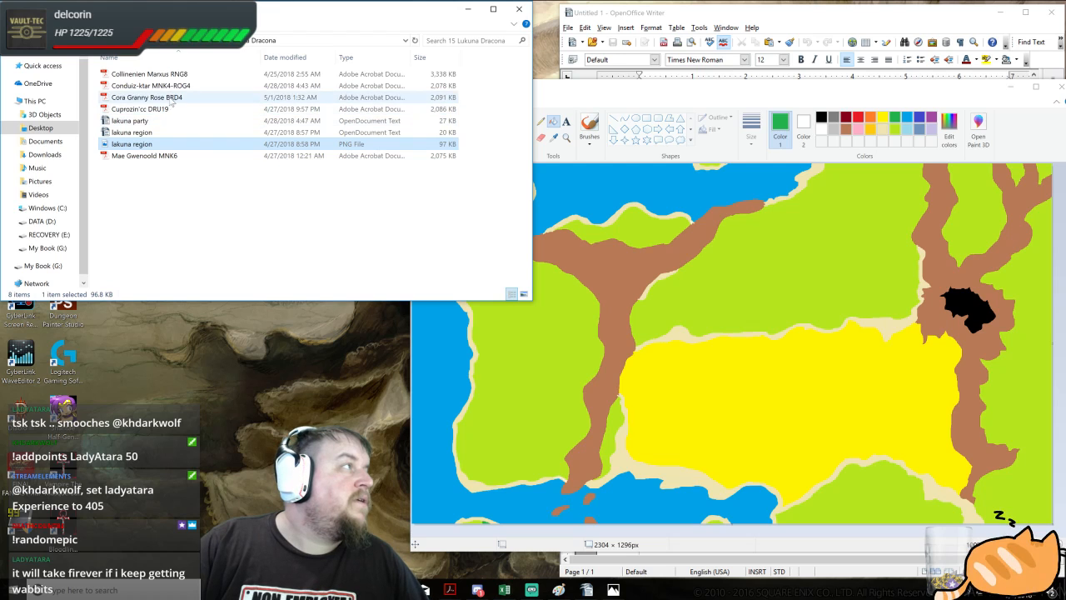
{"action": "key", "text": "alt+Up"}
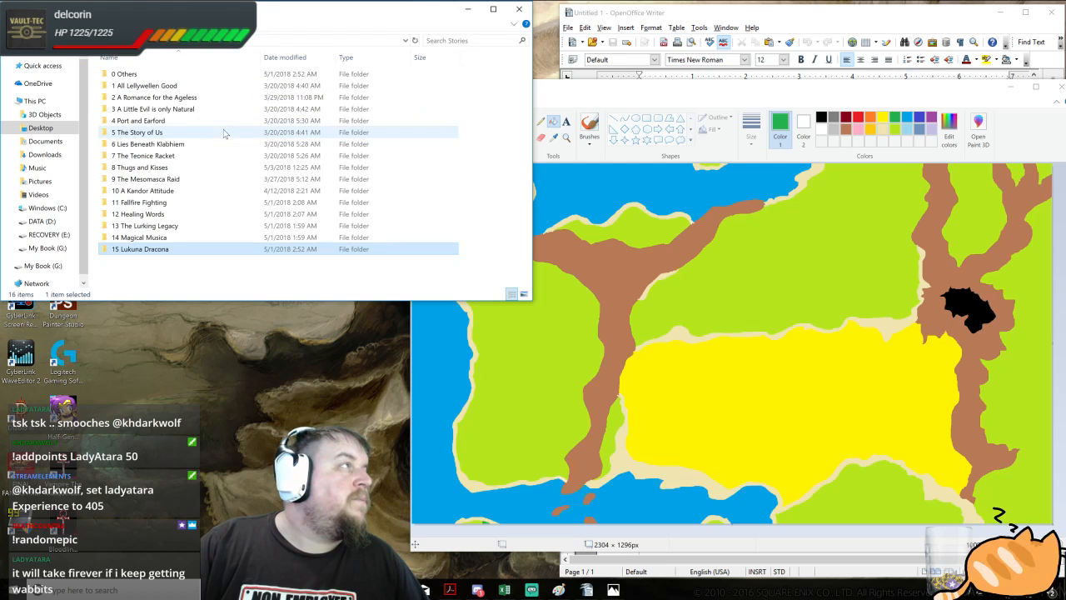
{"action": "double_click", "coordinate": [167, 215]}
{"action": "double_click", "coordinate": [137, 98]}
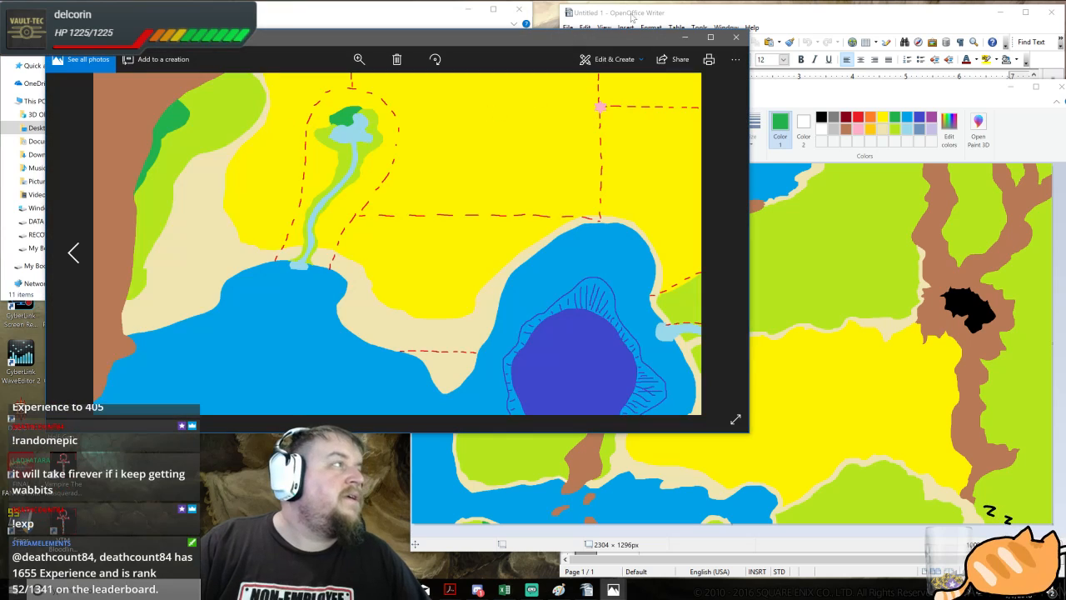
- Draw and fill a small green forest patch on the lime strip between the southern mountain branch and the desert
{"action": "left_click", "coordinate": [857, 90]}
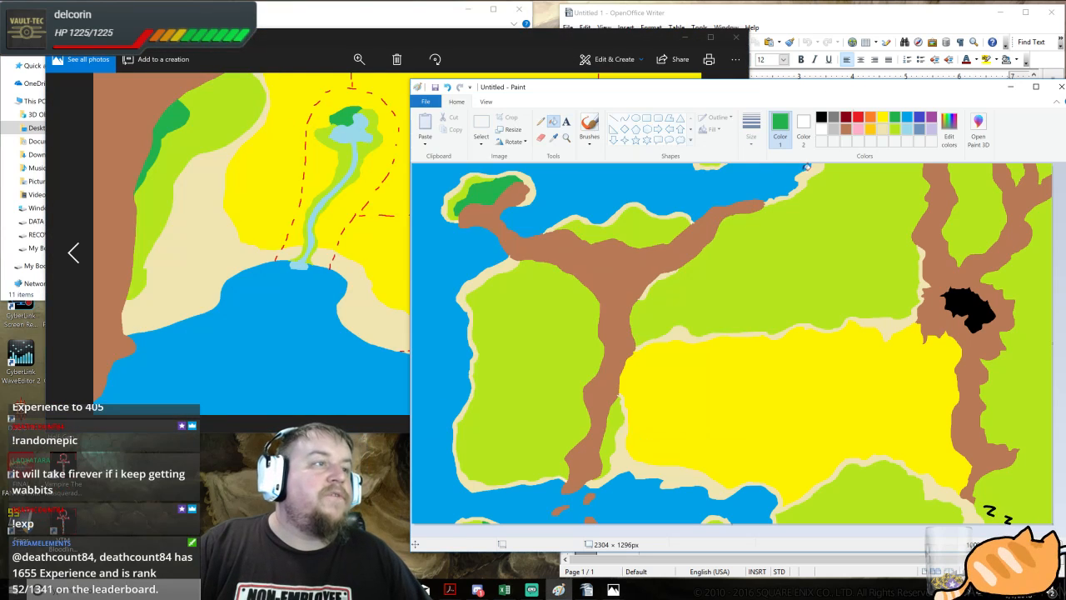
{"action": "left_click", "coordinate": [541, 121]}
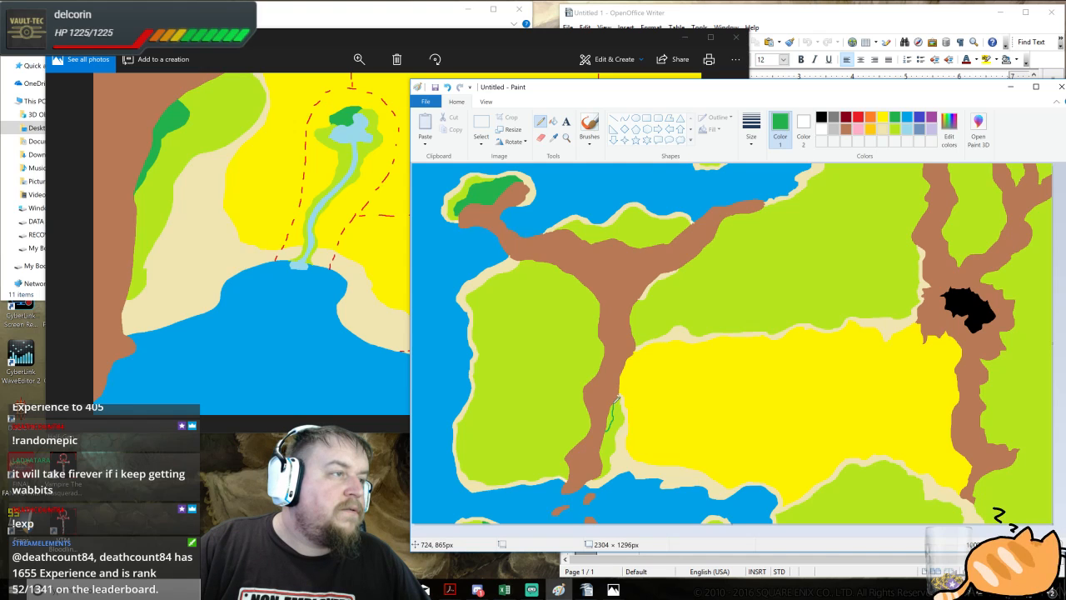
{"action": "left_click", "coordinate": [554, 123]}
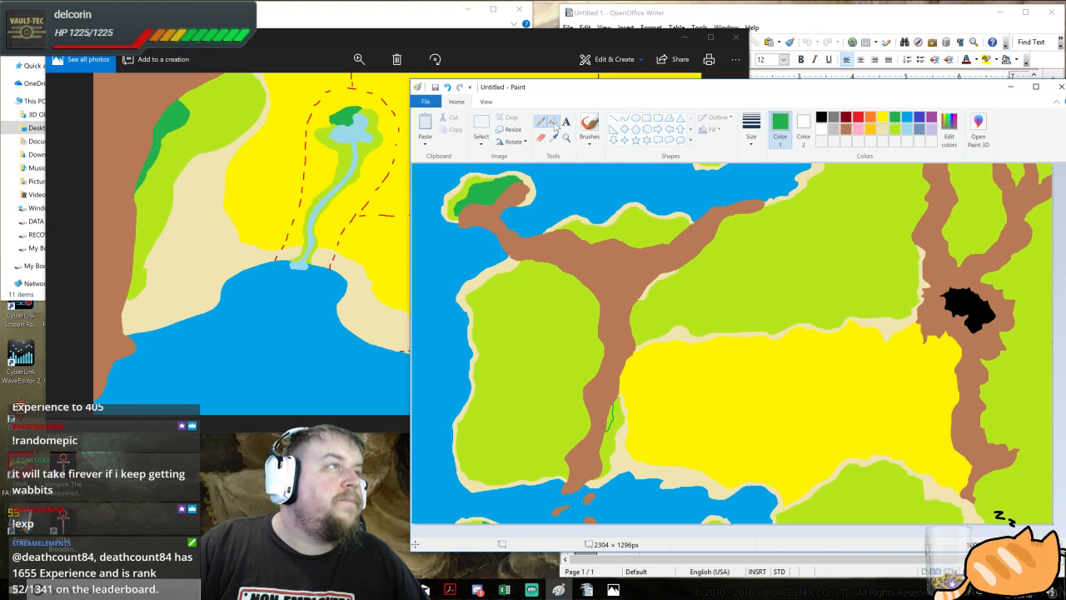
{"action": "left_click", "coordinate": [612, 414]}
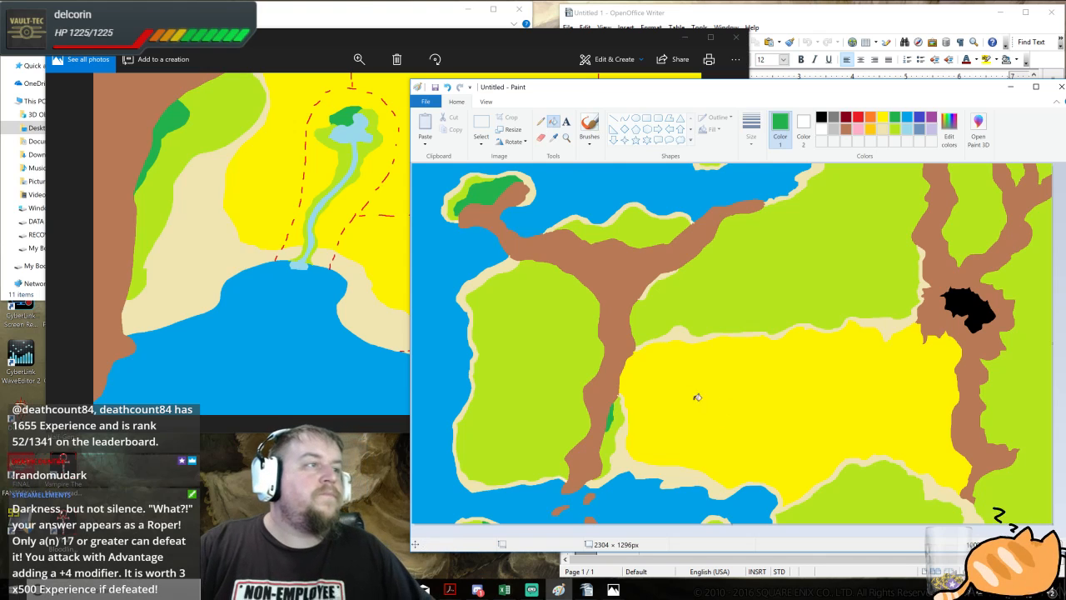
- Open kandor.png from the 10 A Kandor Attitude folder to view its forests
{"action": "left_click", "coordinate": [422, 590]}
{"action": "double_click", "coordinate": [328, 172]}
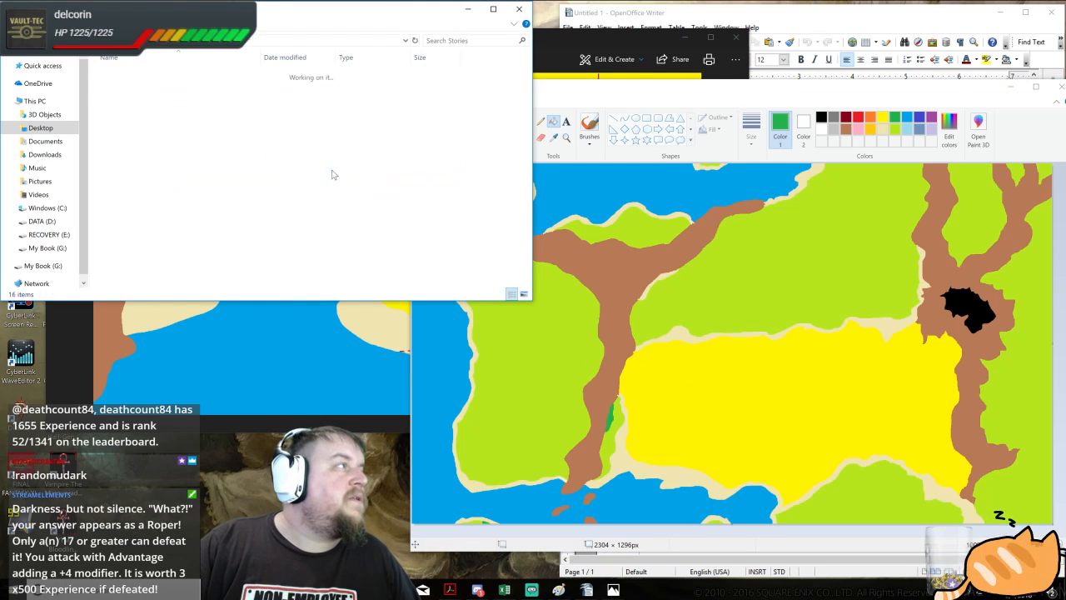
{"action": "left_click", "coordinate": [183, 211]}
{"action": "double_click", "coordinate": [150, 190]}
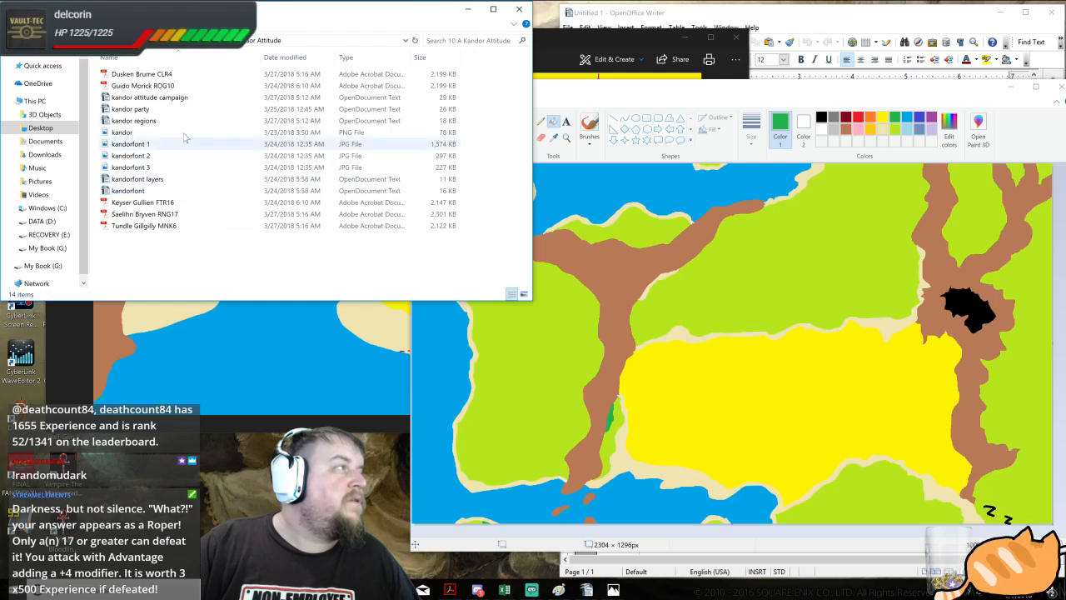
{"action": "double_click", "coordinate": [155, 133]}
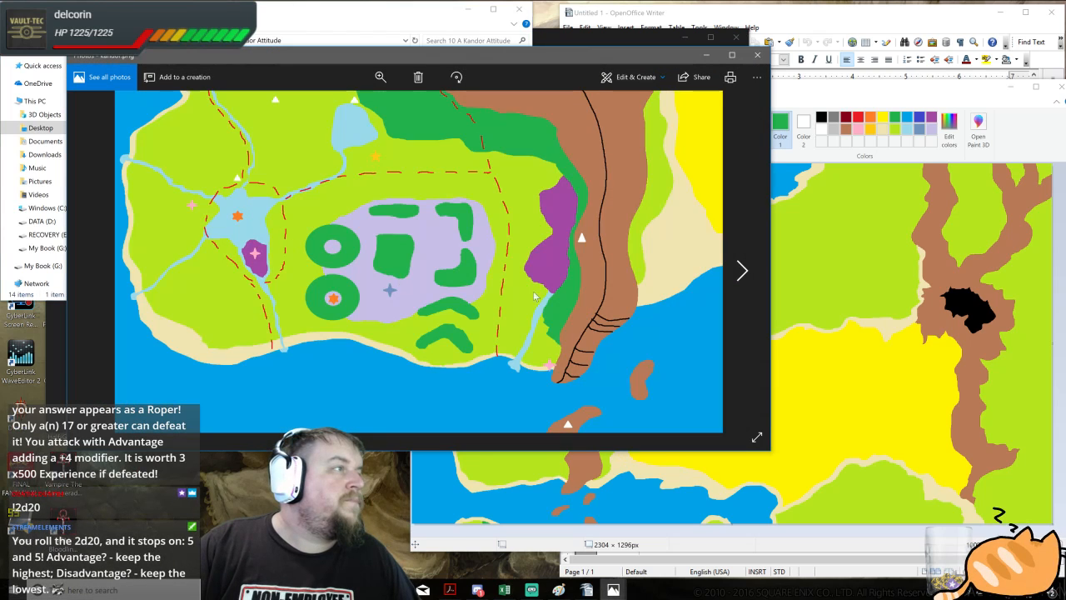
- Move the kandor.png viewer down and narrow it so it fits beside the Paint drawing
{"action": "left_click", "coordinate": [819, 87]}
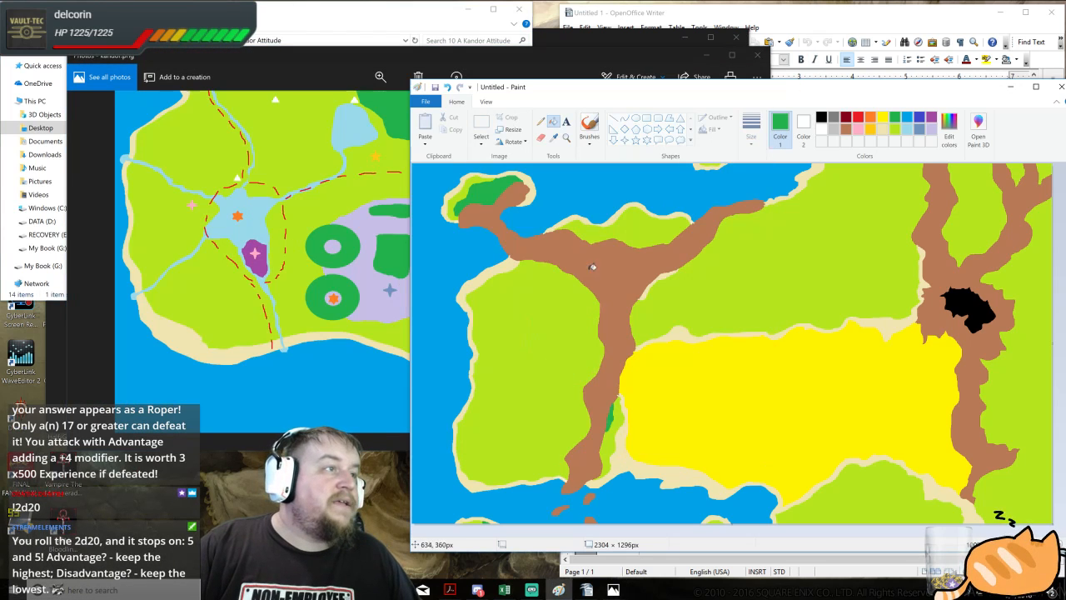
{"action": "left_click", "coordinate": [541, 122]}
{"action": "mouse_move", "coordinate": [426, 50]}
{"action": "left_mouse_down"}
{"action": "mouse_move", "coordinate": [363, 27]}
{"action": "mouse_move", "coordinate": [354, 134]}
{"action": "mouse_move", "coordinate": [366, 102]}
{"action": "left_mouse_up"}
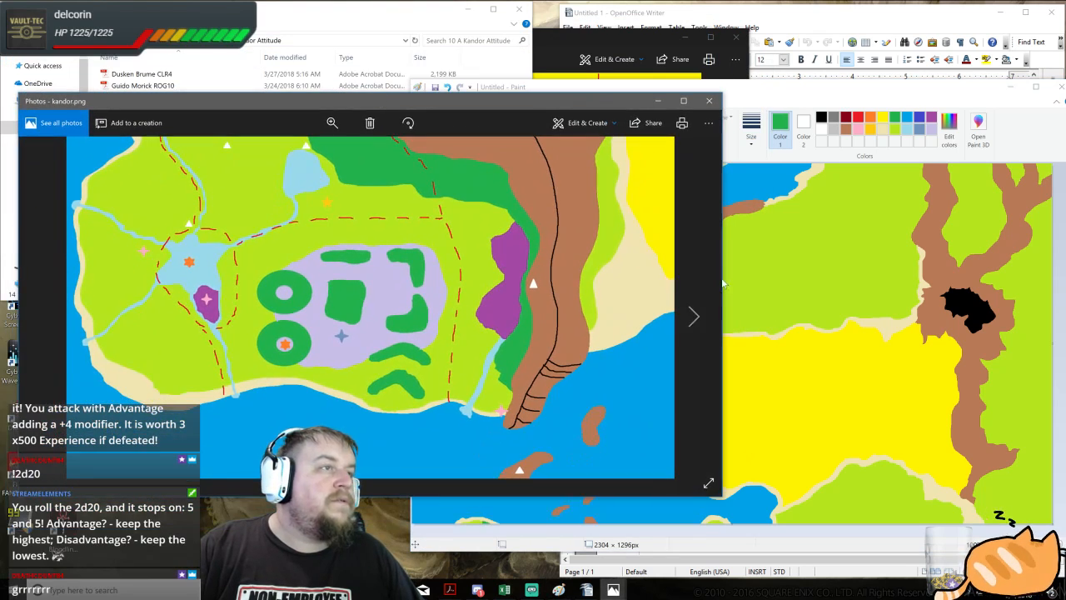
{"action": "left_click_drag", "start_coordinate": [708, 242], "coordinate": [501, 242]}
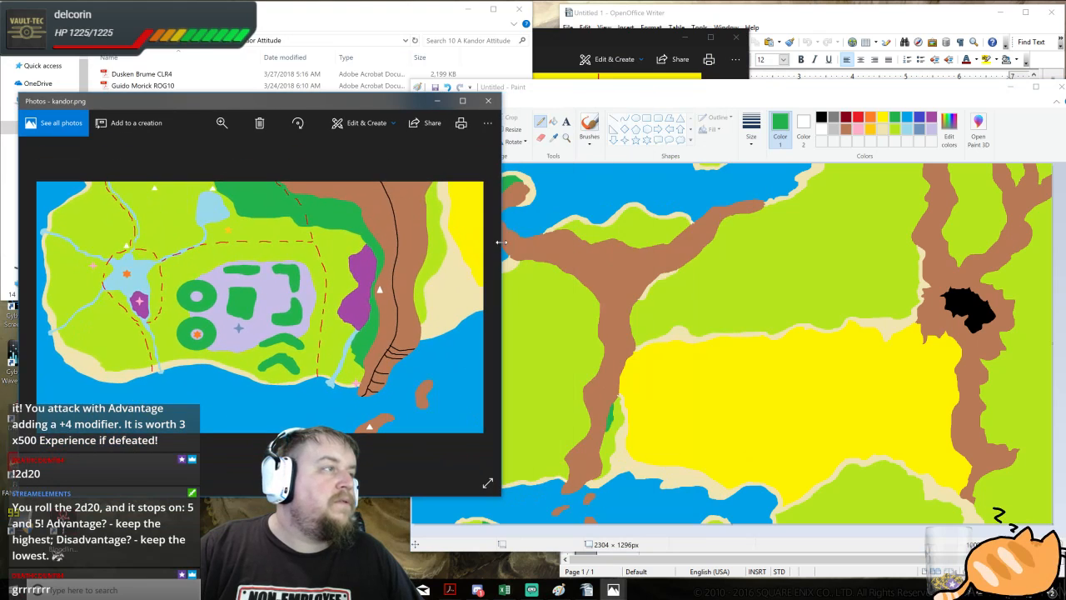
- Draw a green forest boundary from the southern mountain tip to the western land's northern coast and fill the mountain side with green
{"action": "left_click", "coordinate": [657, 90]}
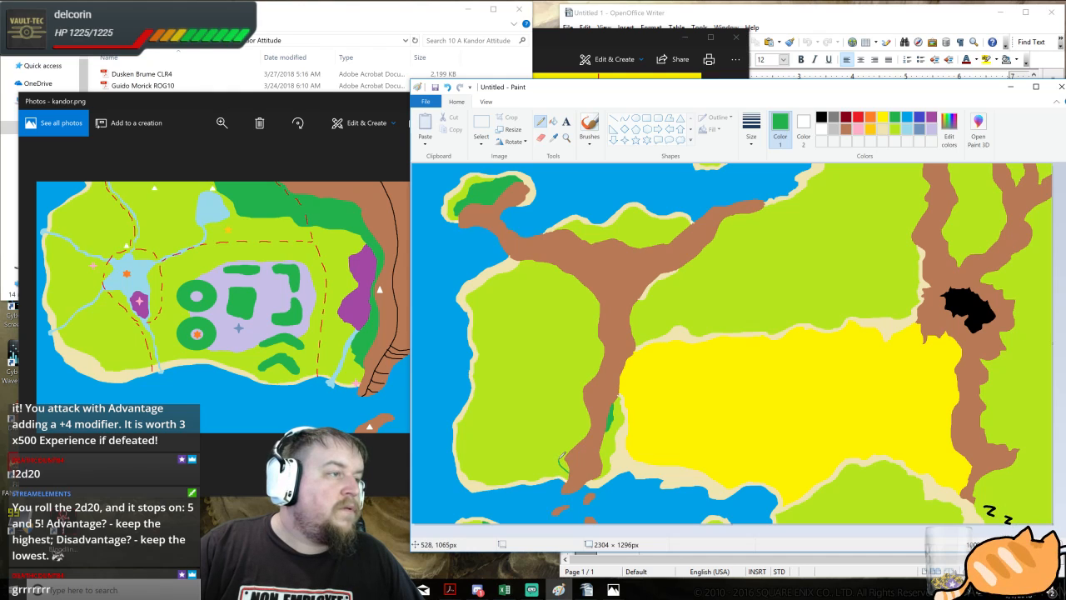
{"action": "left_click_drag", "start_coordinate": [570, 444], "coordinate": [581, 406]}
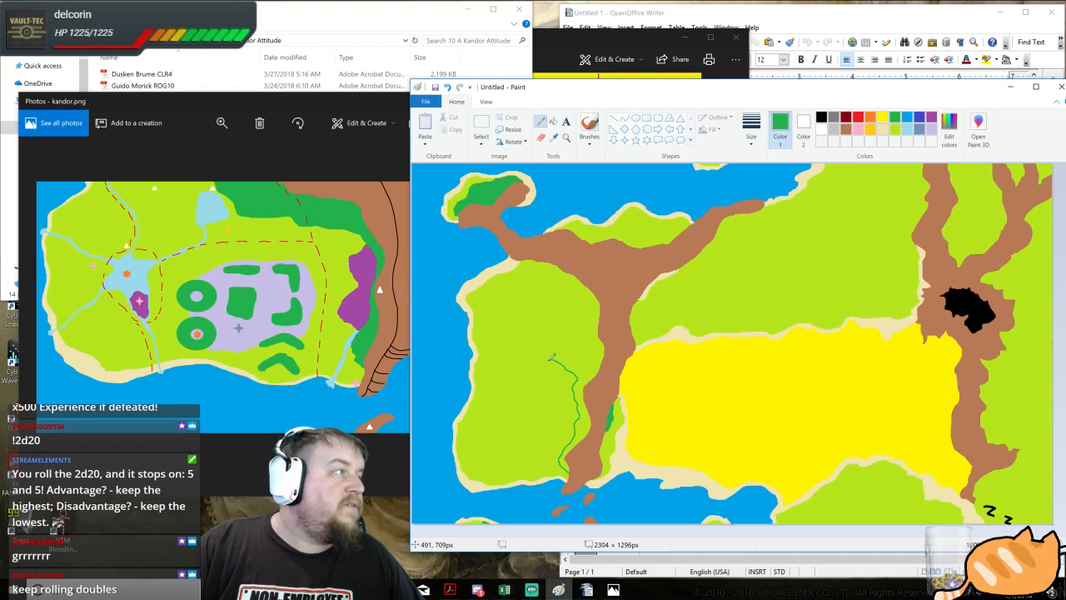
{"action": "mouse_move", "coordinate": [546, 355]}
{"action": "left_mouse_down"}
{"action": "mouse_move", "coordinate": [508, 346]}
{"action": "mouse_move", "coordinate": [496, 317]}
{"action": "left_mouse_up"}
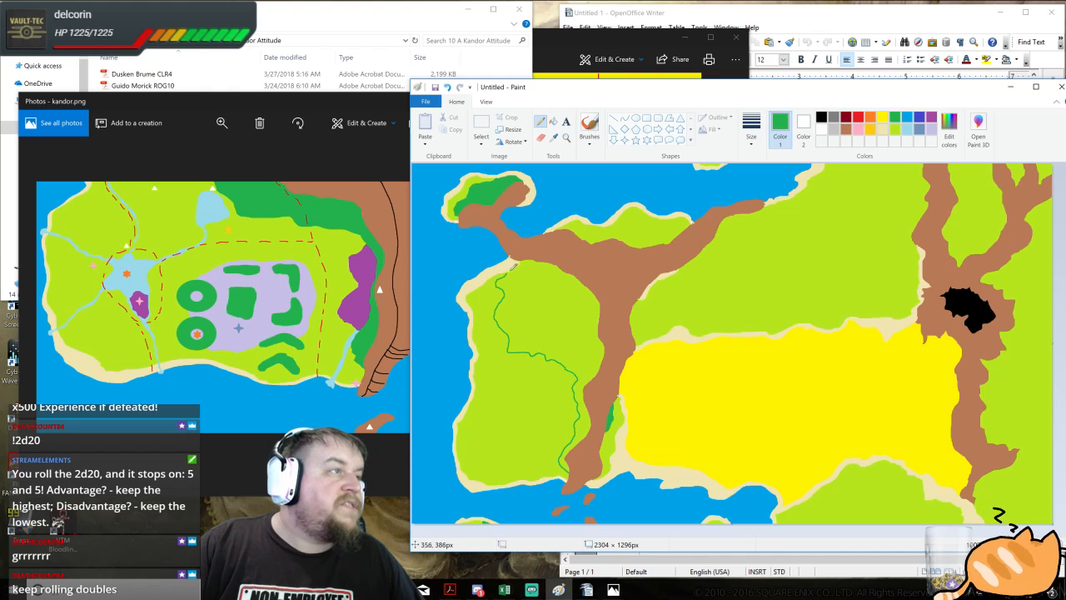
{"action": "left_click", "coordinate": [553, 120]}
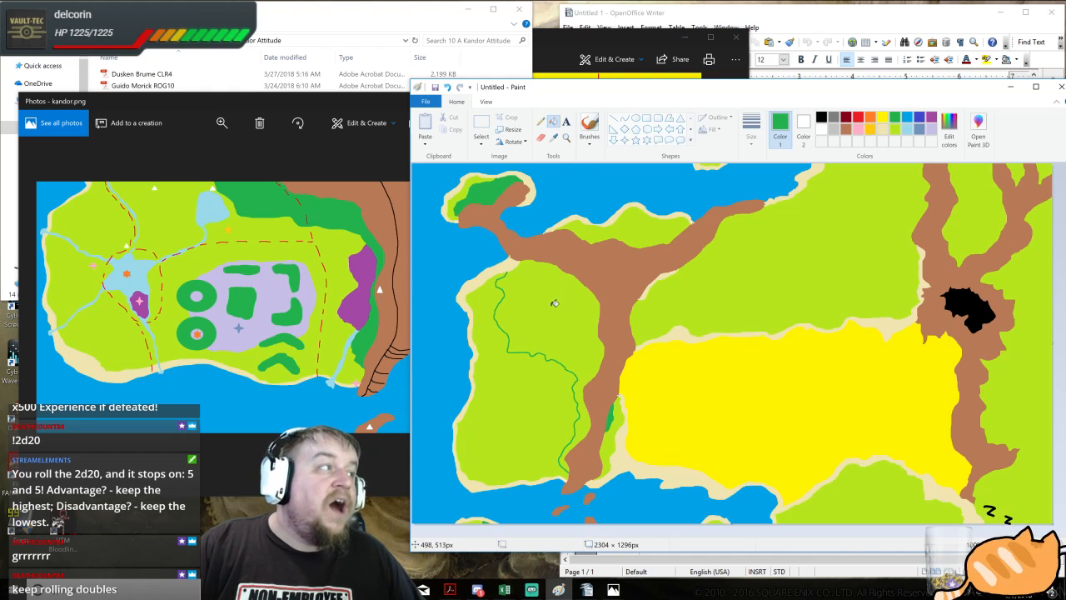
{"action": "left_click", "coordinate": [554, 303]}
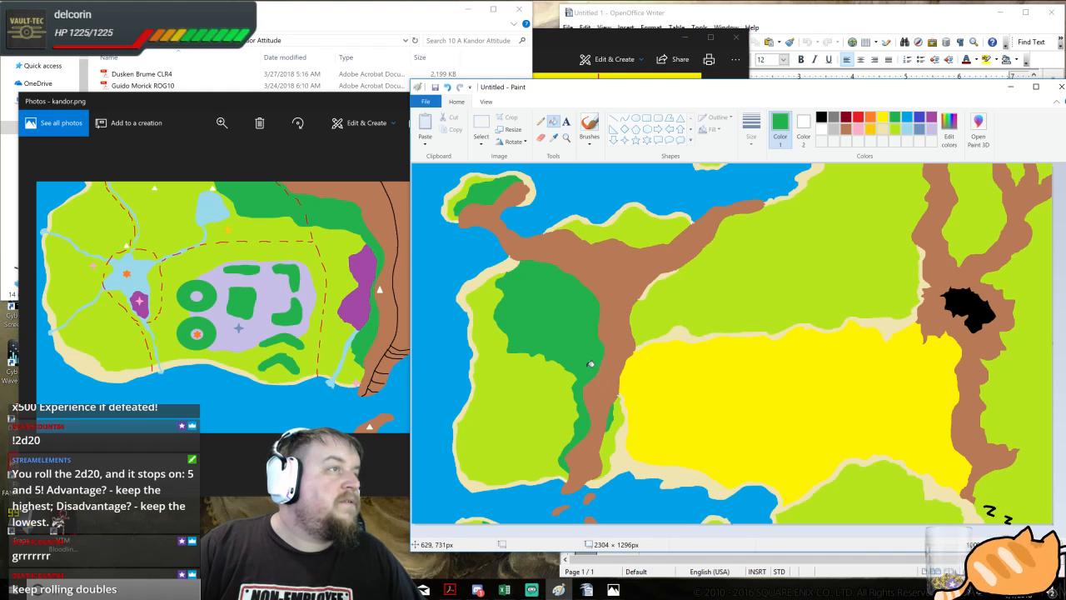
- Outline a forest strip along the northern side of the mountains on the north coast and fill it with green
{"action": "left_click", "coordinate": [540, 122]}
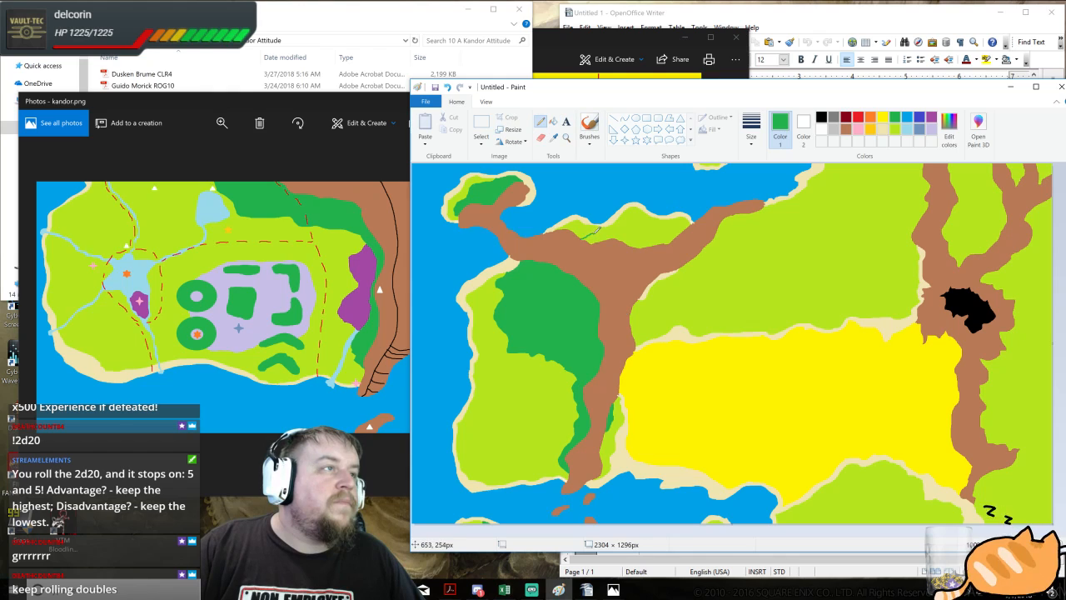
{"action": "mouse_move", "coordinate": [594, 233]}
{"action": "left_mouse_down"}
{"action": "mouse_move", "coordinate": [629, 220]}
{"action": "mouse_move", "coordinate": [664, 236]}
{"action": "left_mouse_up"}
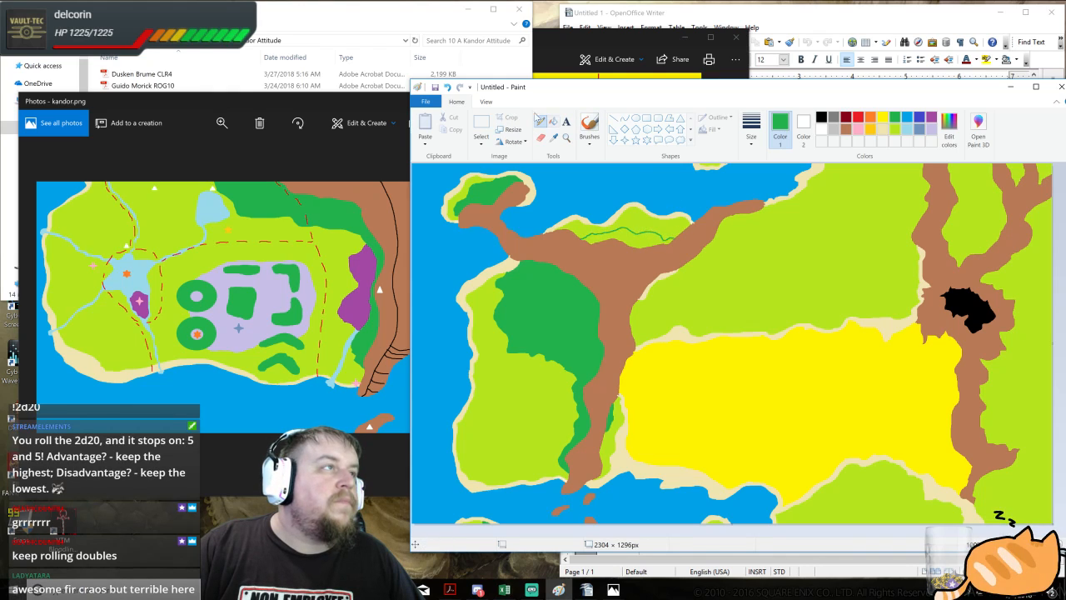
{"action": "left_click", "coordinate": [553, 122]}
{"action": "left_click", "coordinate": [634, 241]}
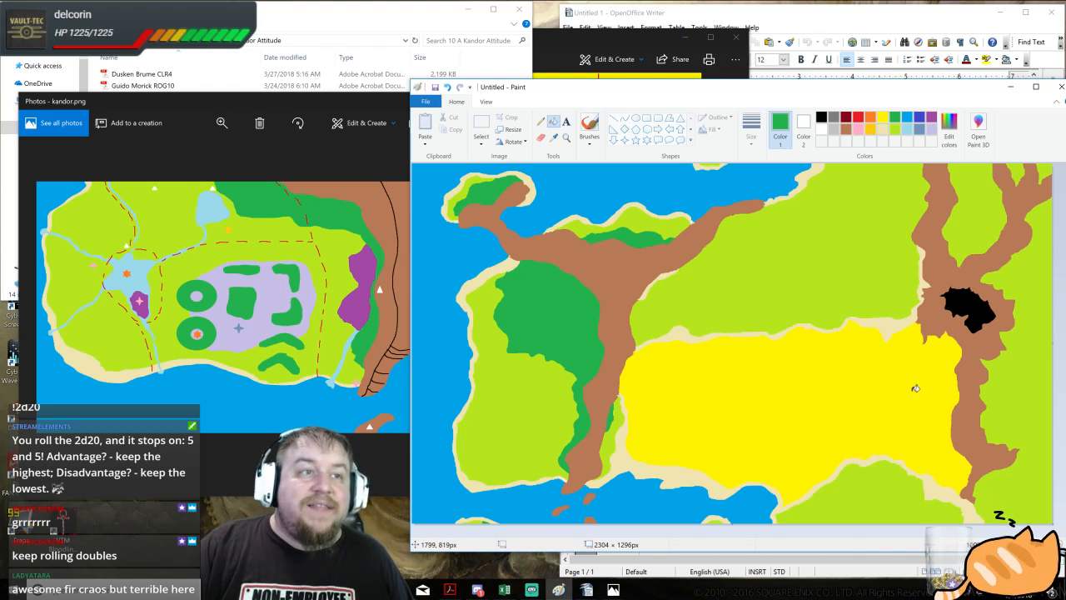
- Open fallfire plain.png from the 11 Fallfire Fighting folder to view its map, and close the picture
{"action": "left_click", "coordinate": [304, 14]}
{"action": "key", "text": "alt+Up"}
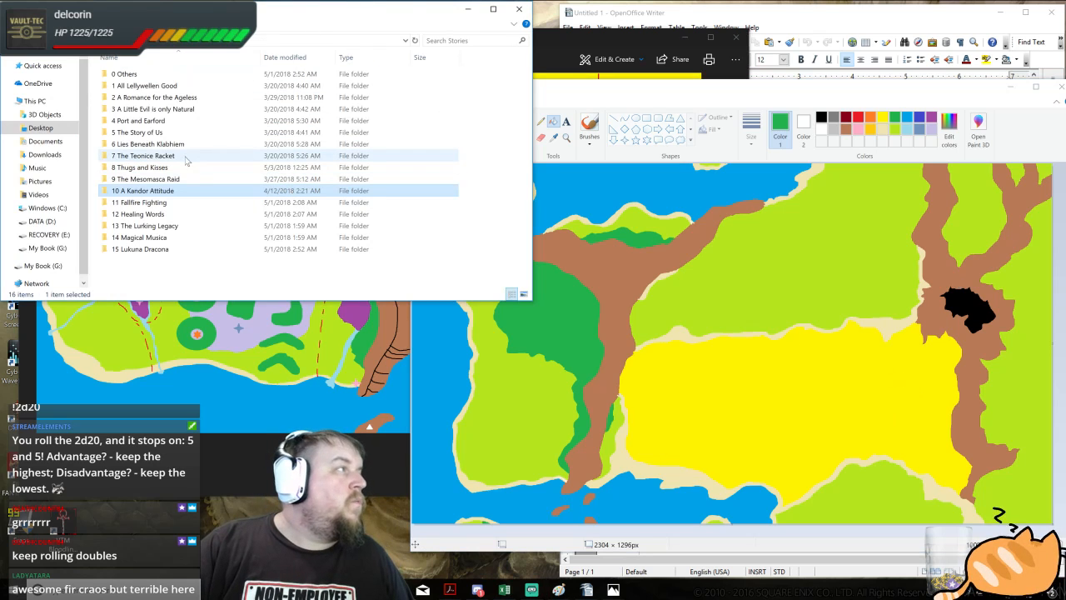
{"action": "double_click", "coordinate": [173, 205]}
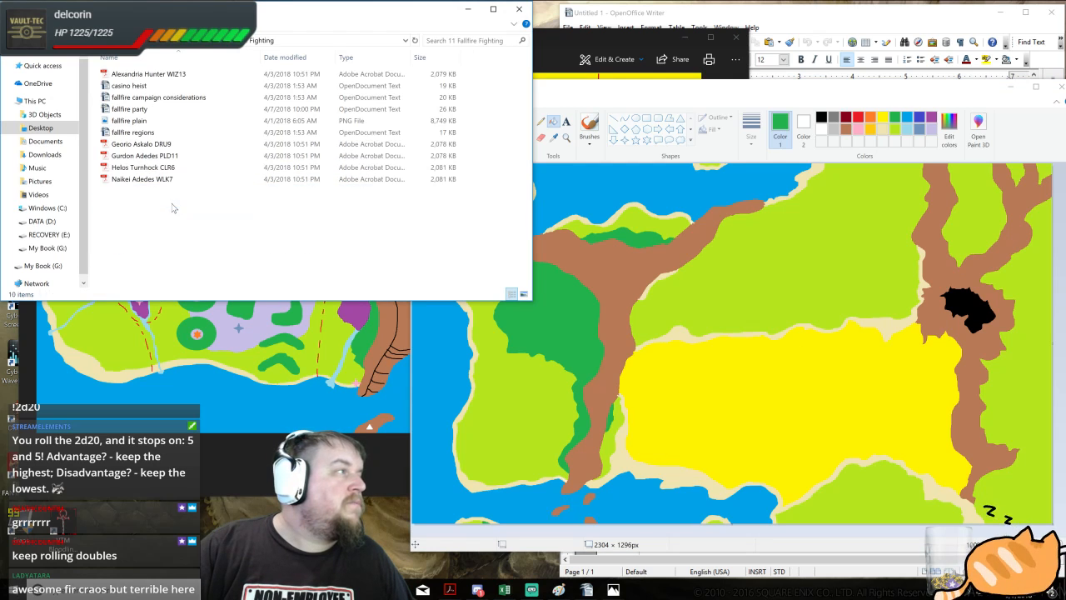
{"action": "left_click", "coordinate": [165, 123]}
{"action": "double_click", "coordinate": [165, 125]}
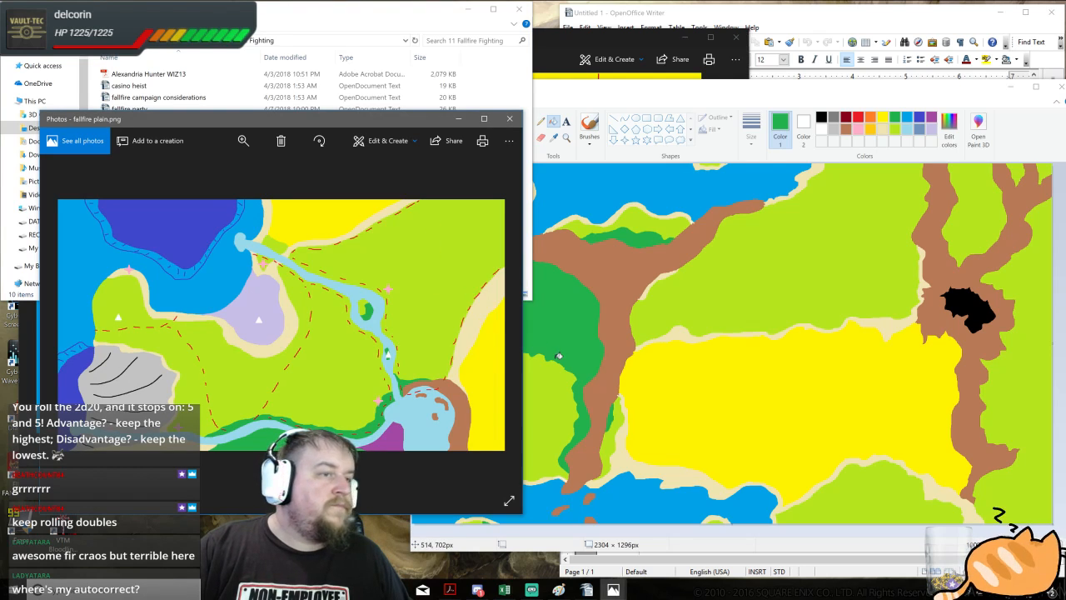
{"action": "left_click", "coordinate": [510, 119]}
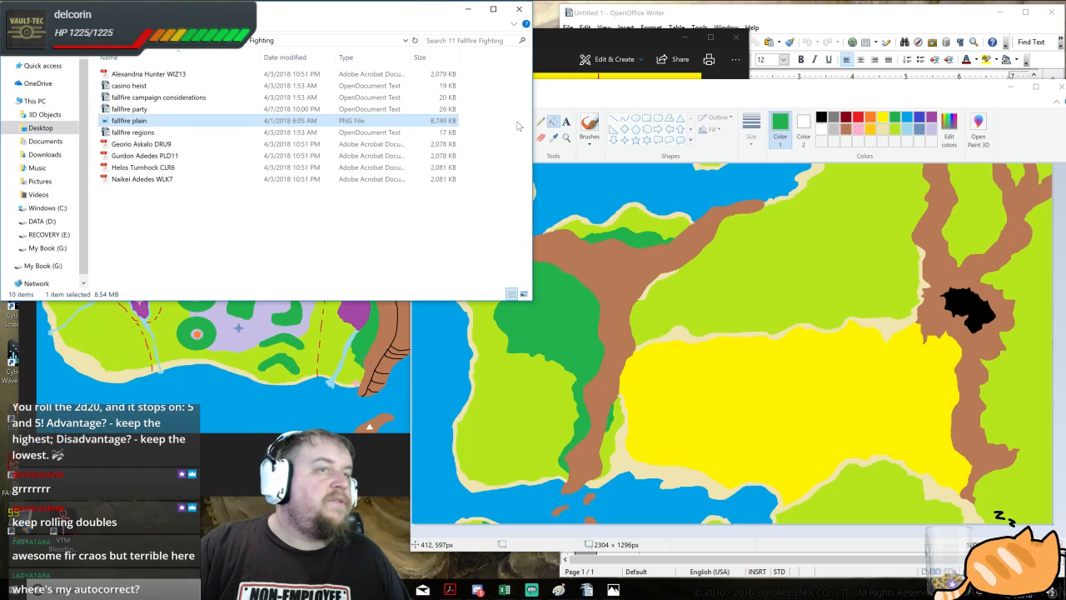
- Bring the drawing to the front and clear away the file browser and both reference map viewers
{"action": "left_click", "coordinate": [818, 88]}
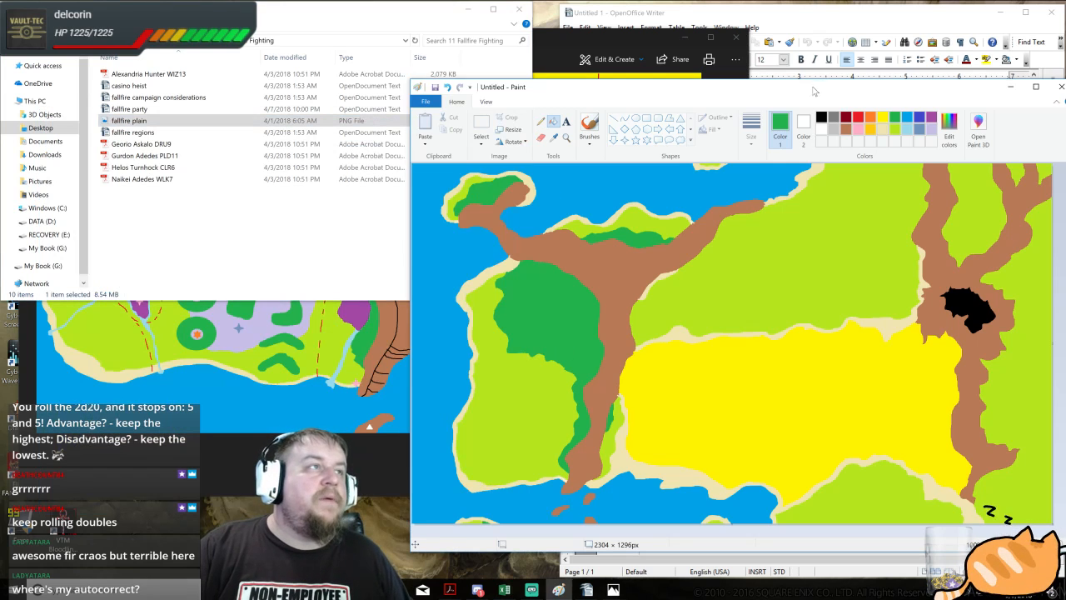
{"action": "left_click", "coordinate": [468, 11]}
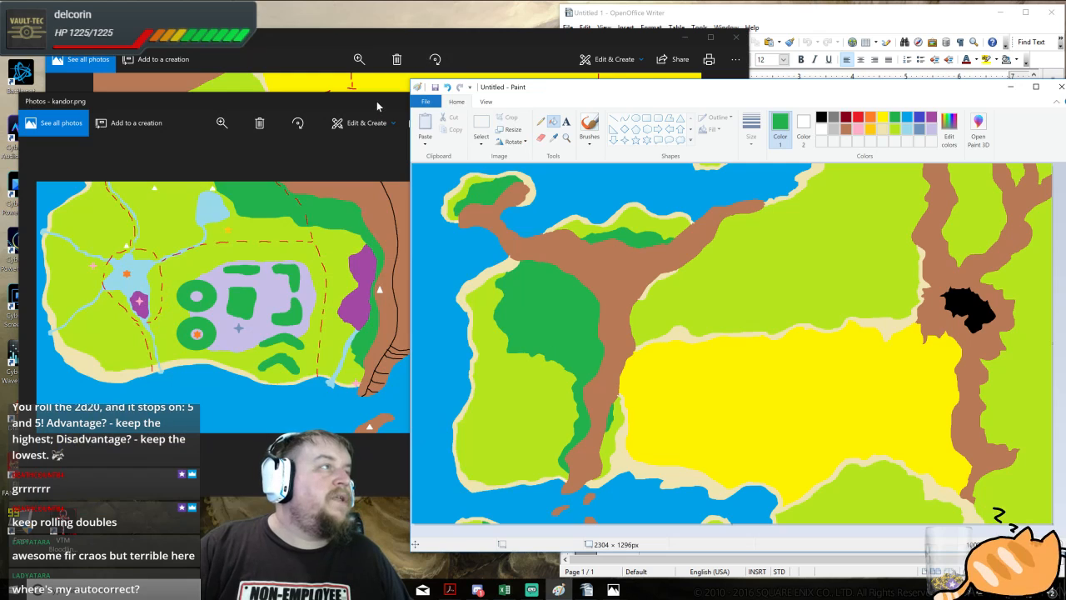
{"action": "left_click", "coordinate": [383, 101]}
{"action": "left_click", "coordinate": [443, 100]}
{"action": "left_click", "coordinate": [683, 38]}
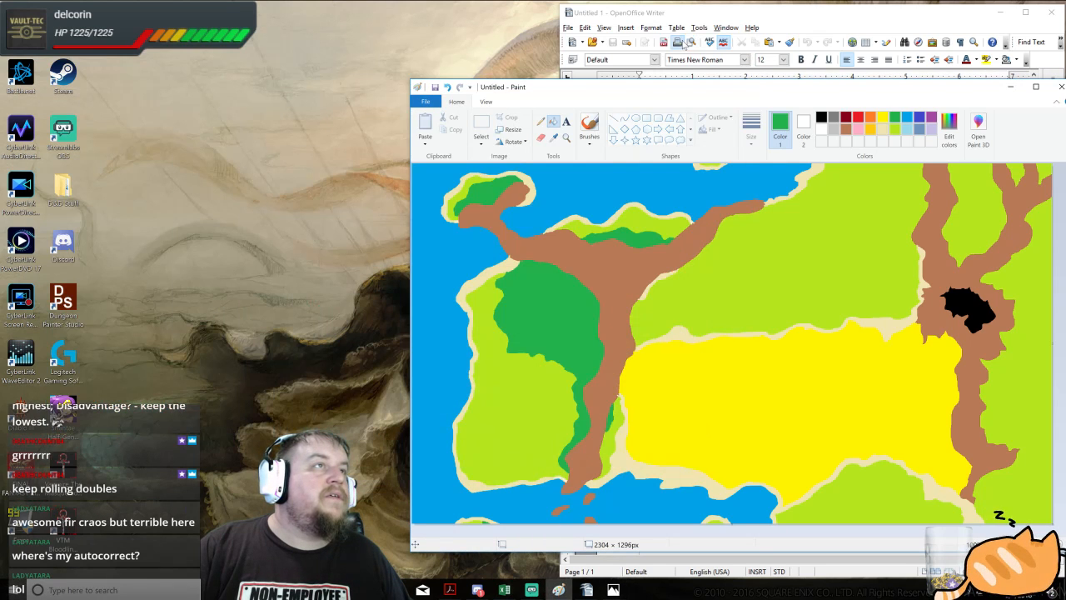
- Outline two separate forests and one bordering the eastern mountains in the land north of the desert, and fill all three with green
{"action": "left_click", "coordinate": [541, 121]}
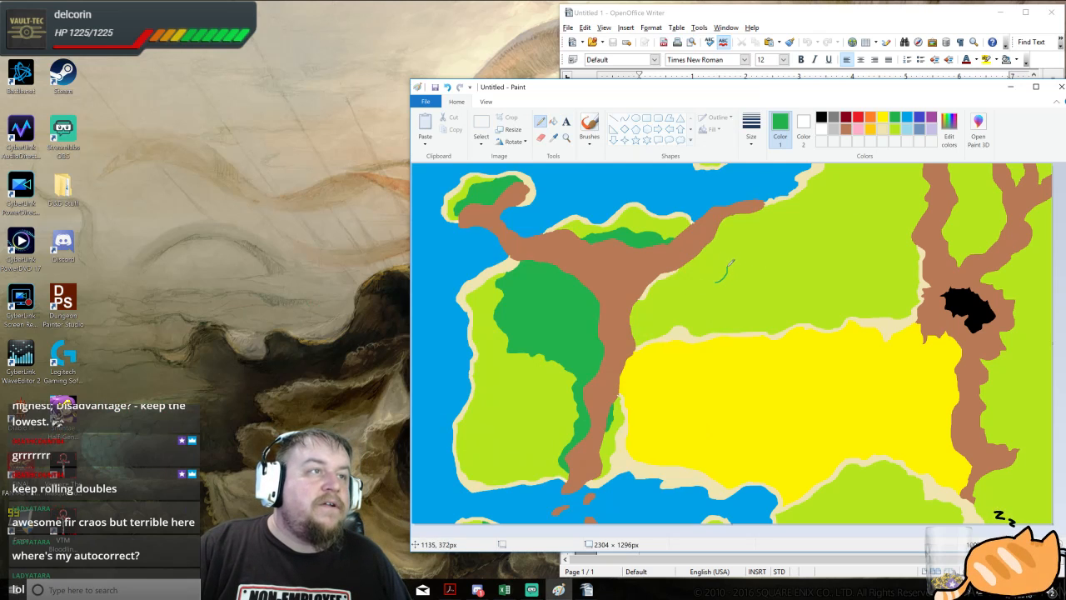
{"action": "mouse_move", "coordinate": [764, 236]}
{"action": "left_mouse_down"}
{"action": "mouse_move", "coordinate": [784, 223]}
{"action": "mouse_move", "coordinate": [783, 280]}
{"action": "mouse_move", "coordinate": [753, 293]}
{"action": "mouse_move", "coordinate": [722, 287]}
{"action": "left_mouse_up"}
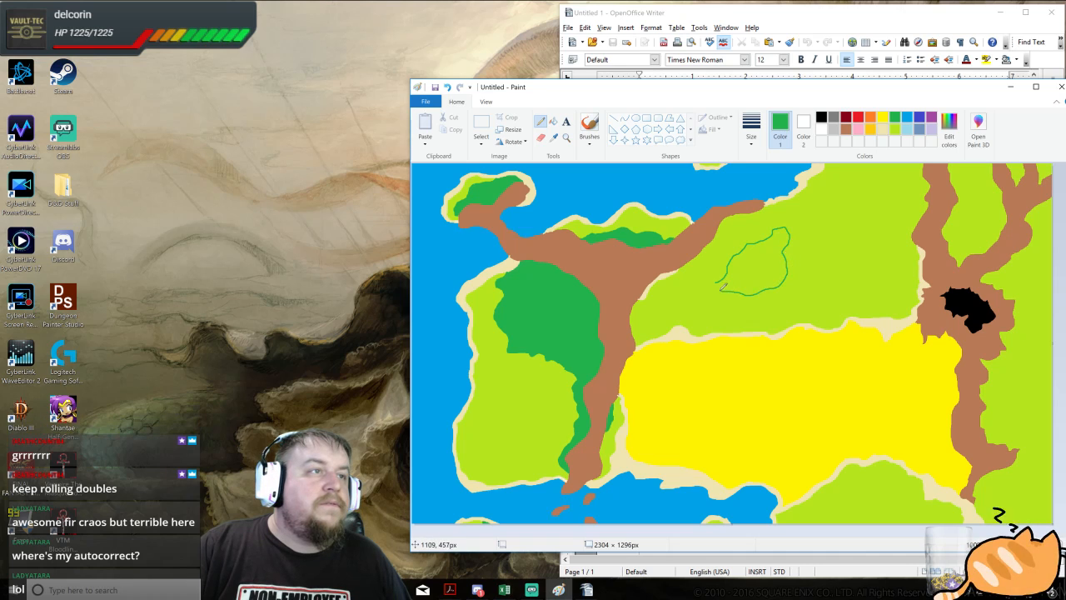
{"action": "mouse_move", "coordinate": [814, 296]}
{"action": "left_mouse_down"}
{"action": "mouse_move", "coordinate": [839, 293]}
{"action": "mouse_move", "coordinate": [843, 263]}
{"action": "mouse_move", "coordinate": [822, 254]}
{"action": "mouse_move", "coordinate": [815, 293]}
{"action": "left_mouse_up"}
{"action": "mouse_move", "coordinate": [853, 245]}
{"action": "left_mouse_down"}
{"action": "mouse_move", "coordinate": [838, 223]}
{"action": "mouse_move", "coordinate": [851, 164]}
{"action": "left_mouse_up"}
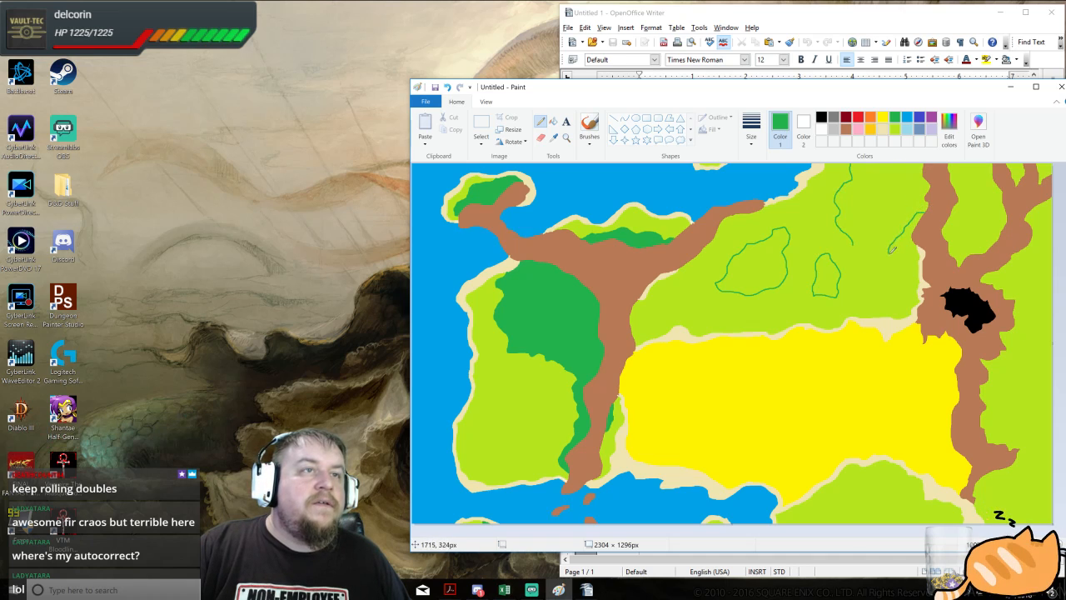
{"action": "left_click_drag", "start_coordinate": [893, 261], "coordinate": [866, 255]}
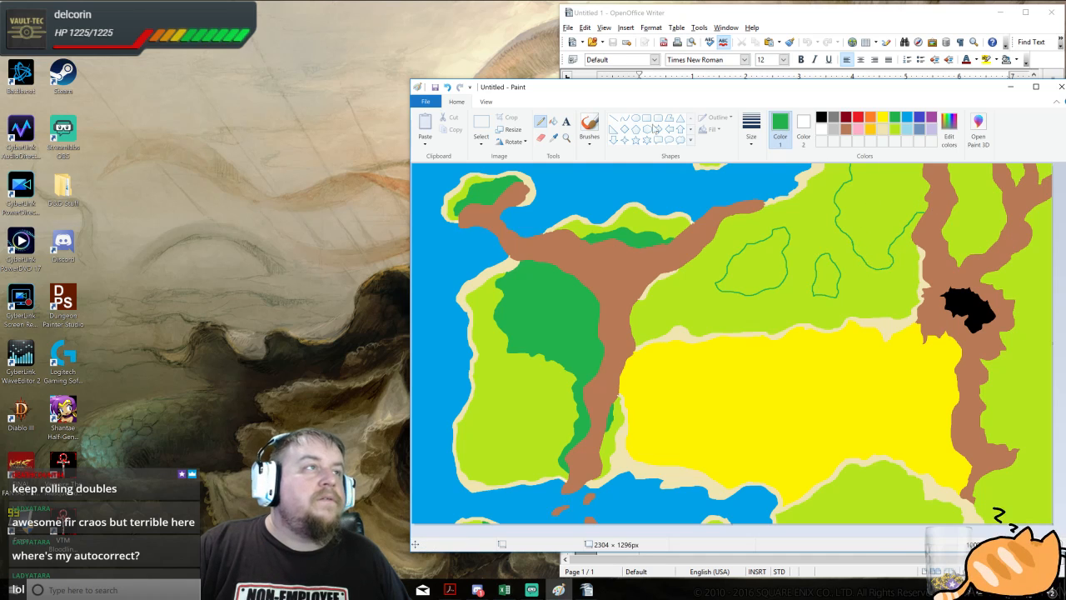
{"action": "left_click", "coordinate": [553, 122]}
{"action": "left_click", "coordinate": [770, 265]}
{"action": "left_click", "coordinate": [827, 275]}
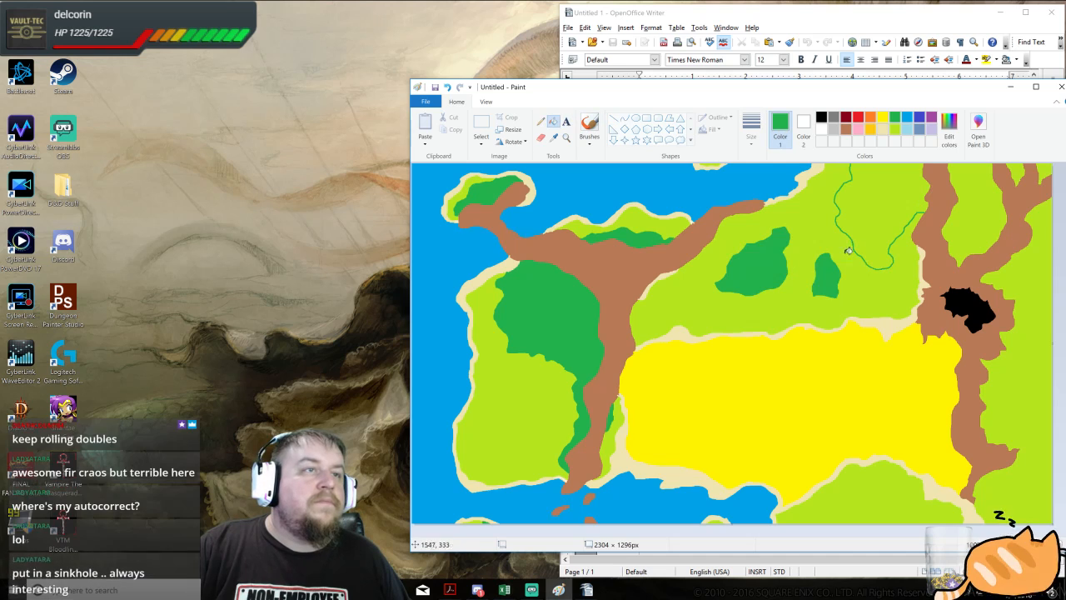
{"action": "left_click", "coordinate": [888, 221]}
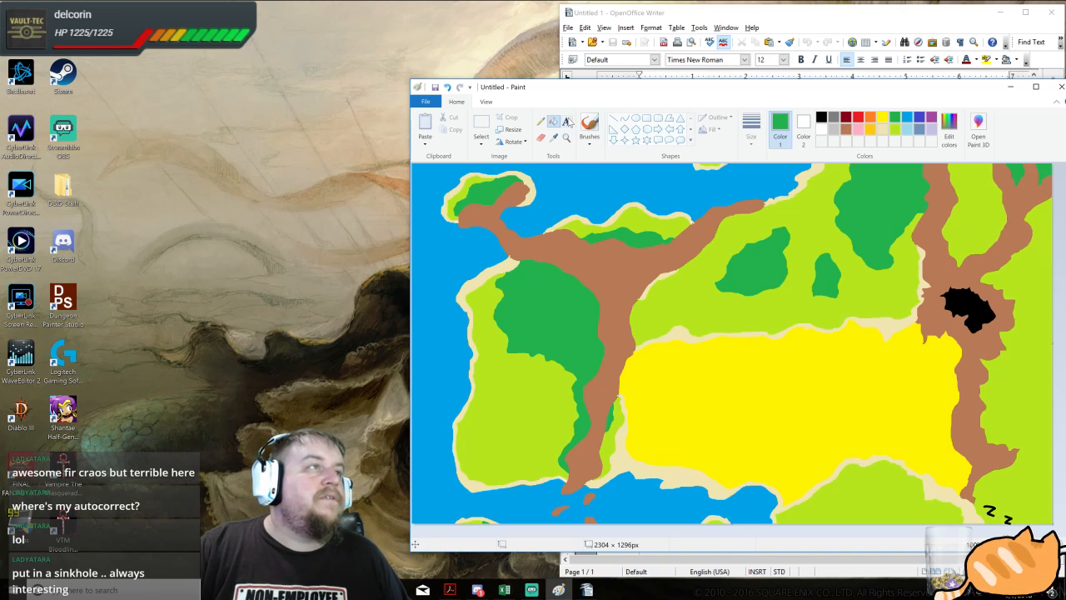
- Draw green forest strips along both mountain sides of the northern valley above the black crater and fill them
{"action": "left_click", "coordinate": [541, 122]}
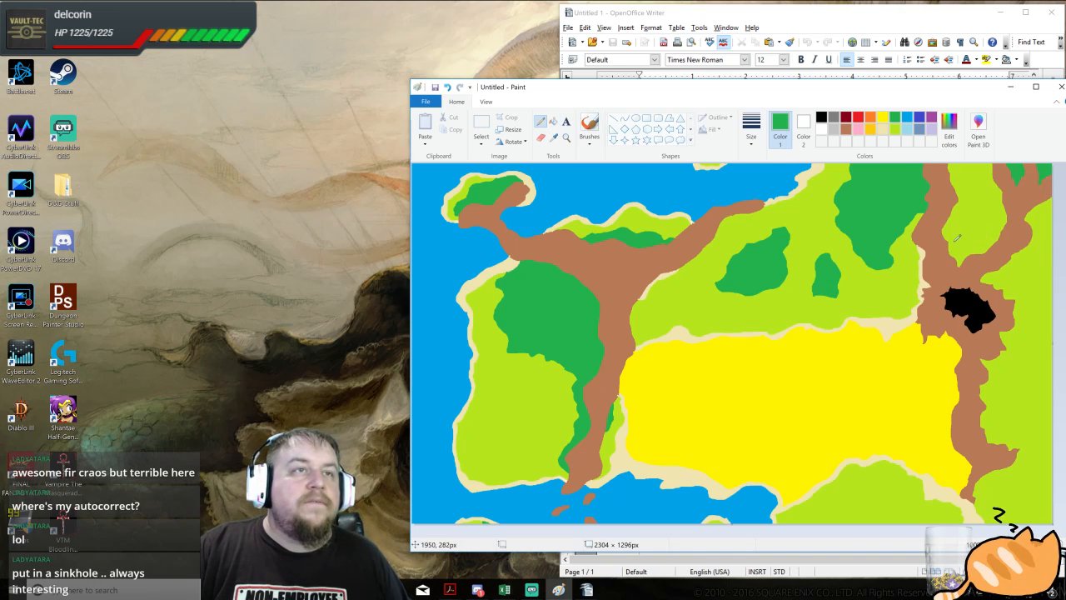
{"action": "mouse_move", "coordinate": [950, 246]}
{"action": "left_mouse_down"}
{"action": "mouse_move", "coordinate": [966, 196]}
{"action": "mouse_move", "coordinate": [958, 182]}
{"action": "left_mouse_up"}
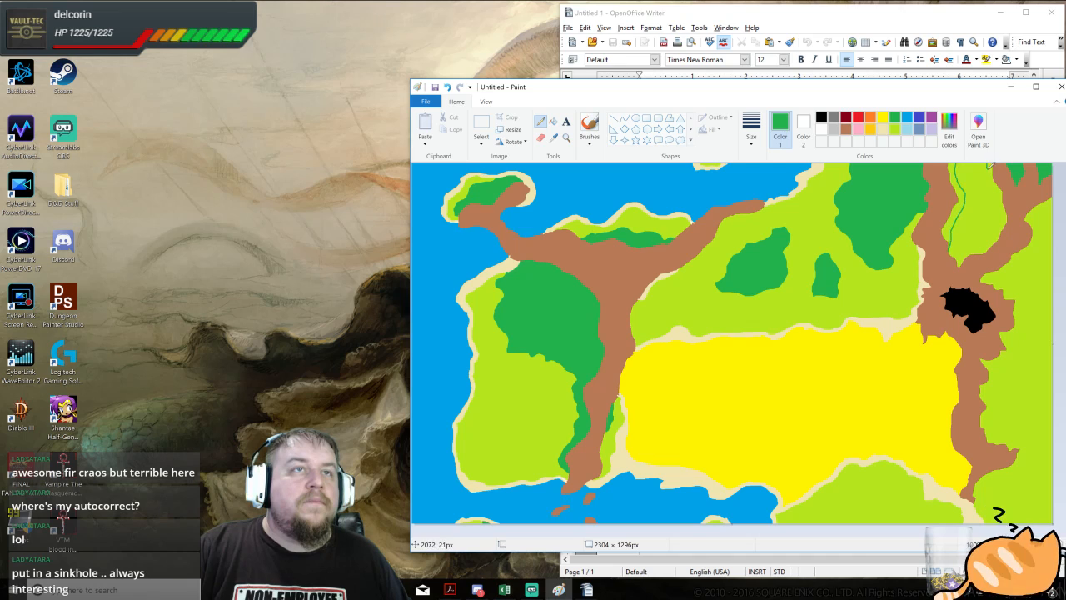
{"action": "left_click_drag", "start_coordinate": [992, 191], "coordinate": [985, 243]}
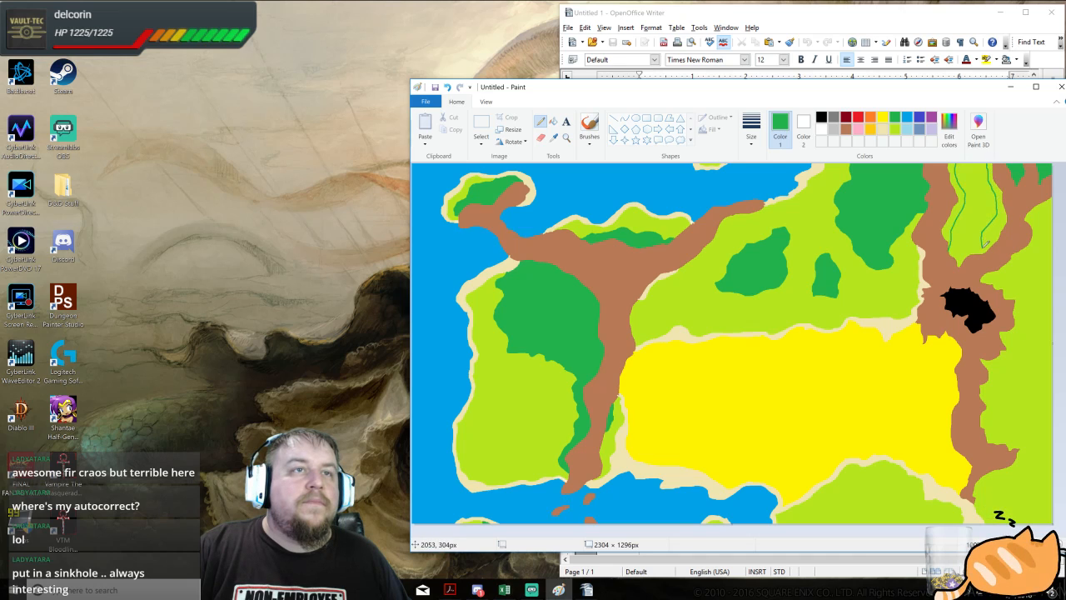
{"action": "left_click", "coordinate": [554, 122]}
{"action": "left_click", "coordinate": [960, 216]}
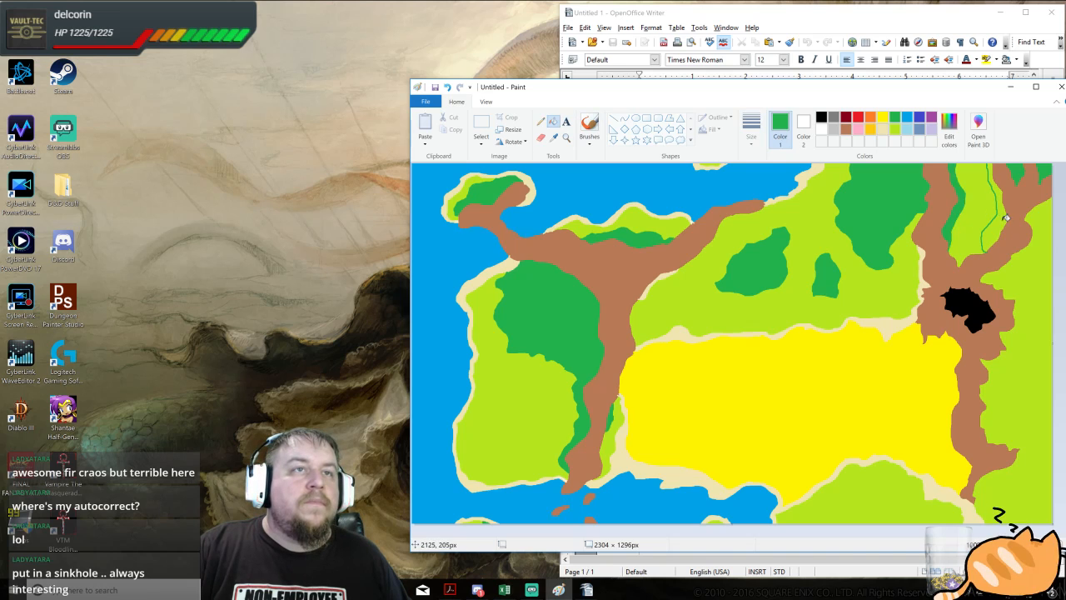
{"action": "left_click", "coordinate": [1001, 215]}
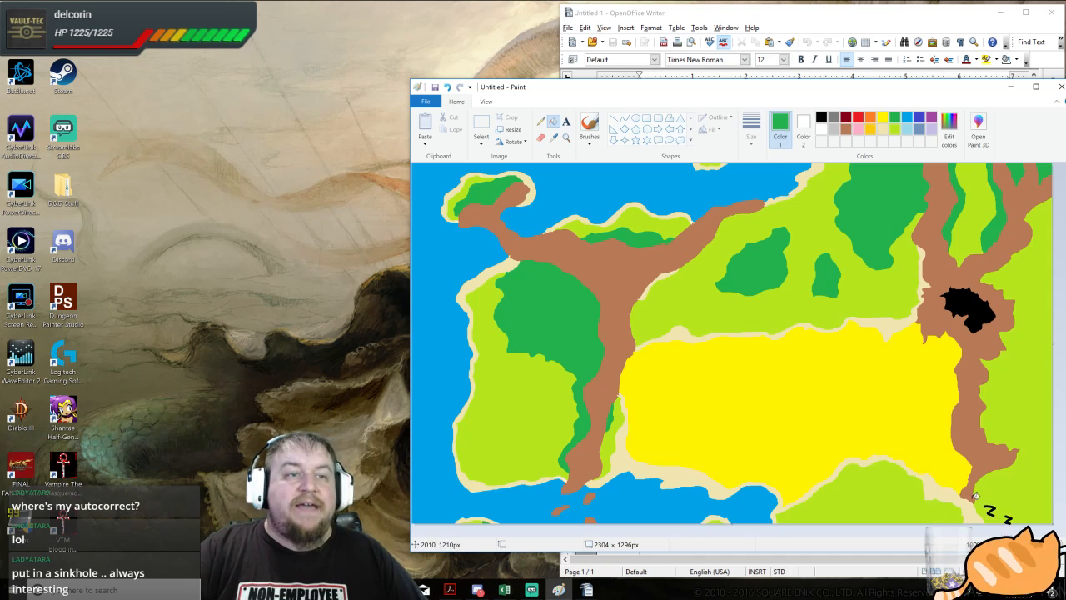
- Outline two small forests and one at the map's edge in the land east of the mountains, and fill them with green
{"action": "left_click", "coordinate": [540, 121]}
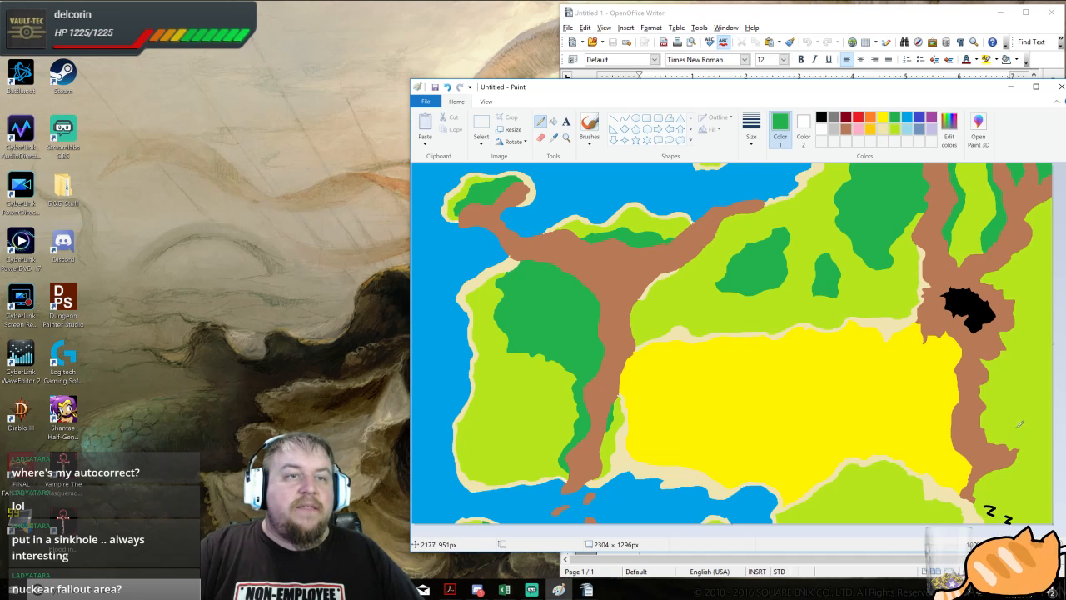
{"action": "mouse_move", "coordinate": [1016, 427]}
{"action": "left_mouse_down"}
{"action": "mouse_move", "coordinate": [1026, 440]}
{"action": "mouse_move", "coordinate": [1010, 432]}
{"action": "left_mouse_up"}
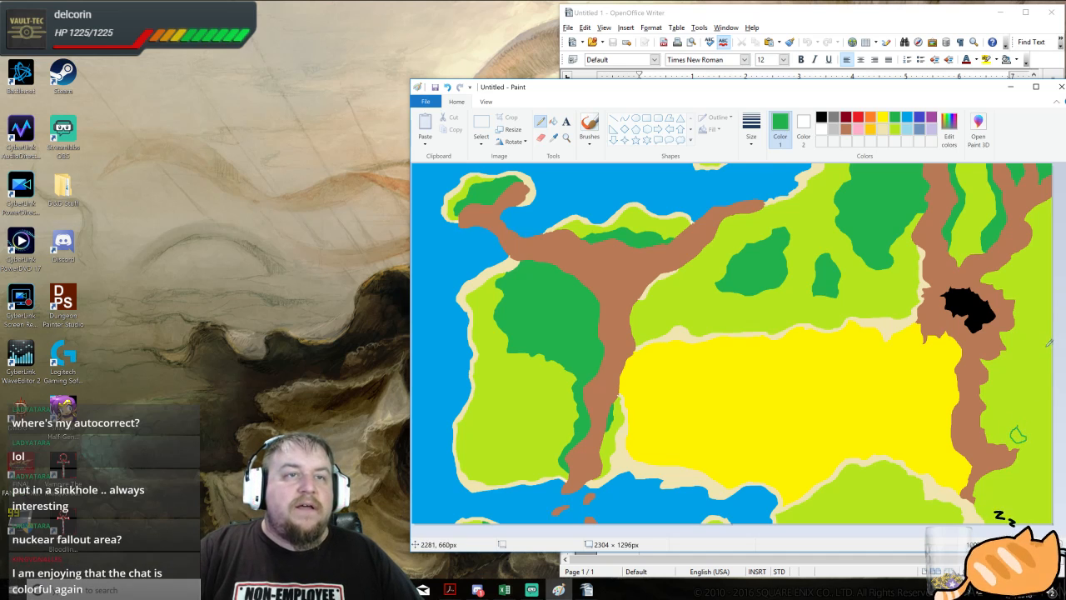
{"action": "left_click_drag", "start_coordinate": [1049, 343], "coordinate": [1060, 389]}
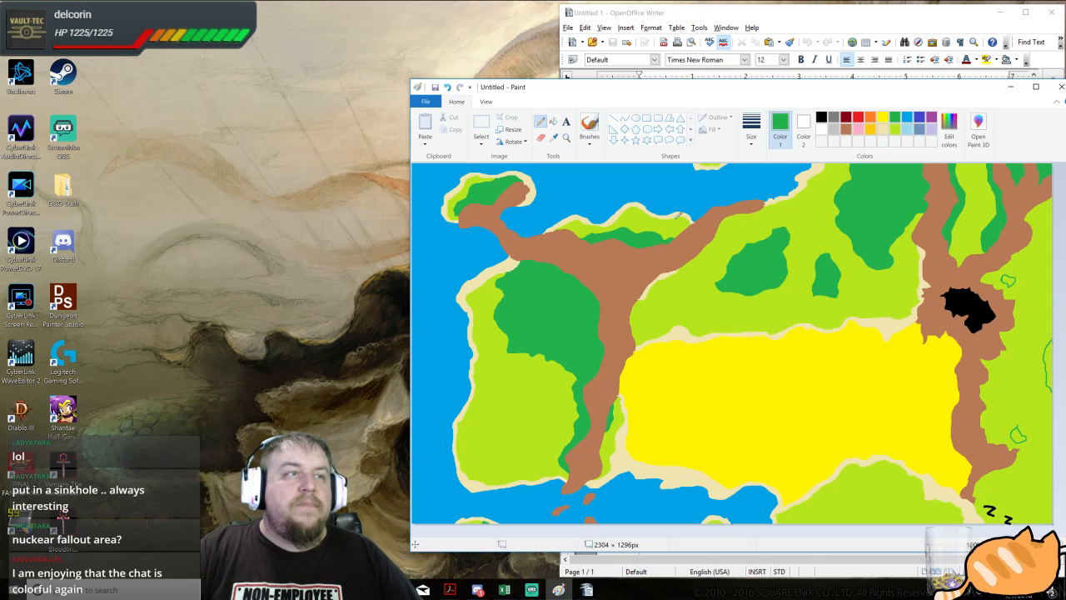
{"action": "left_click", "coordinate": [553, 122]}
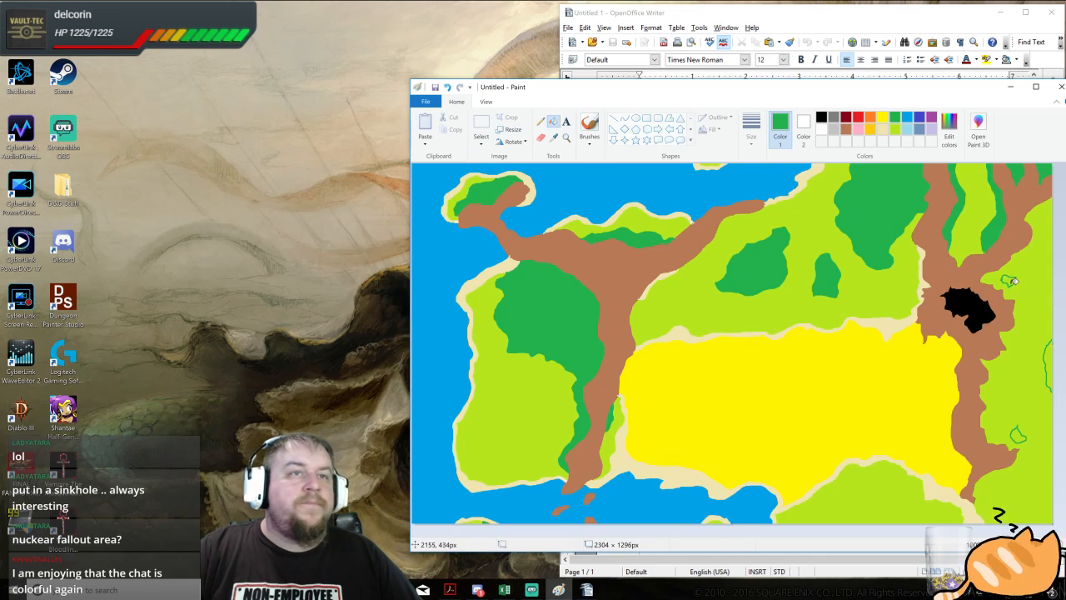
{"action": "left_click", "coordinate": [1009, 280]}
{"action": "left_click", "coordinate": [1052, 357]}
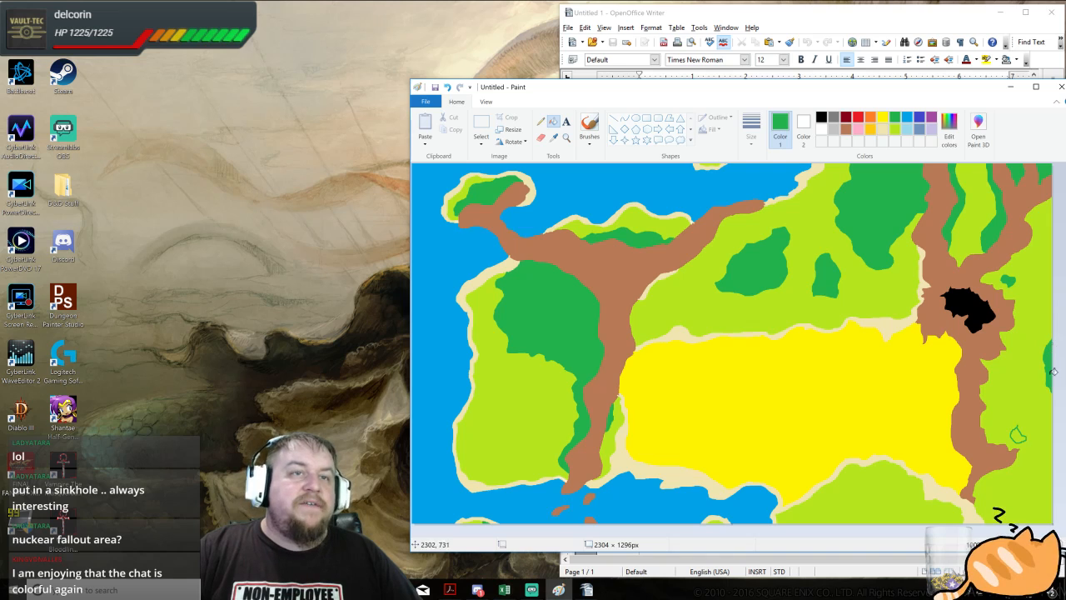
{"action": "left_click", "coordinate": [1018, 434]}
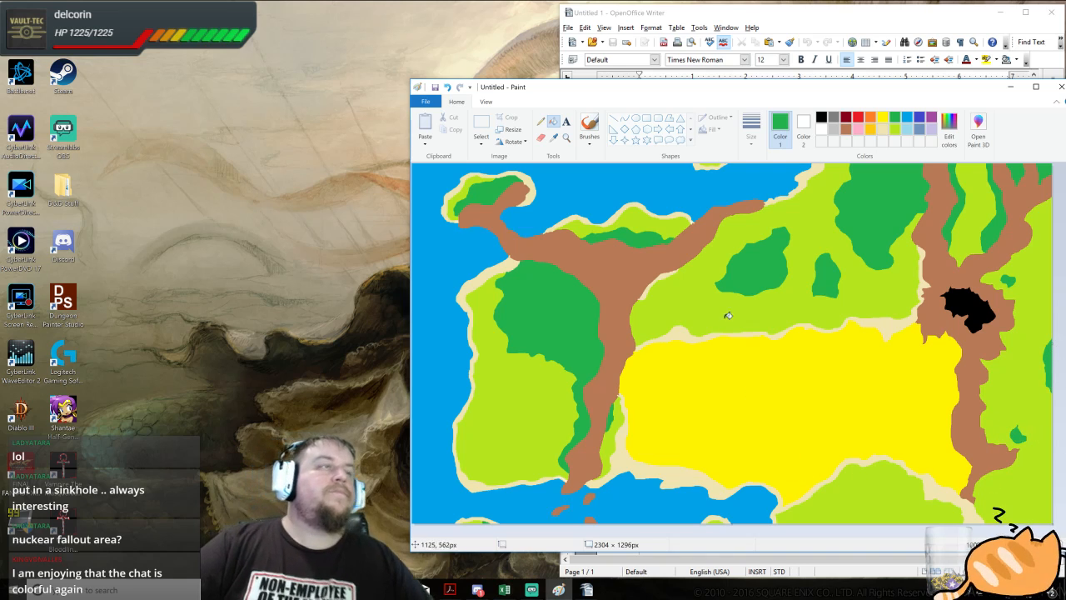
- Set the Pencil to red and move the drawing window to uncover the text document
{"action": "left_click", "coordinate": [858, 117]}
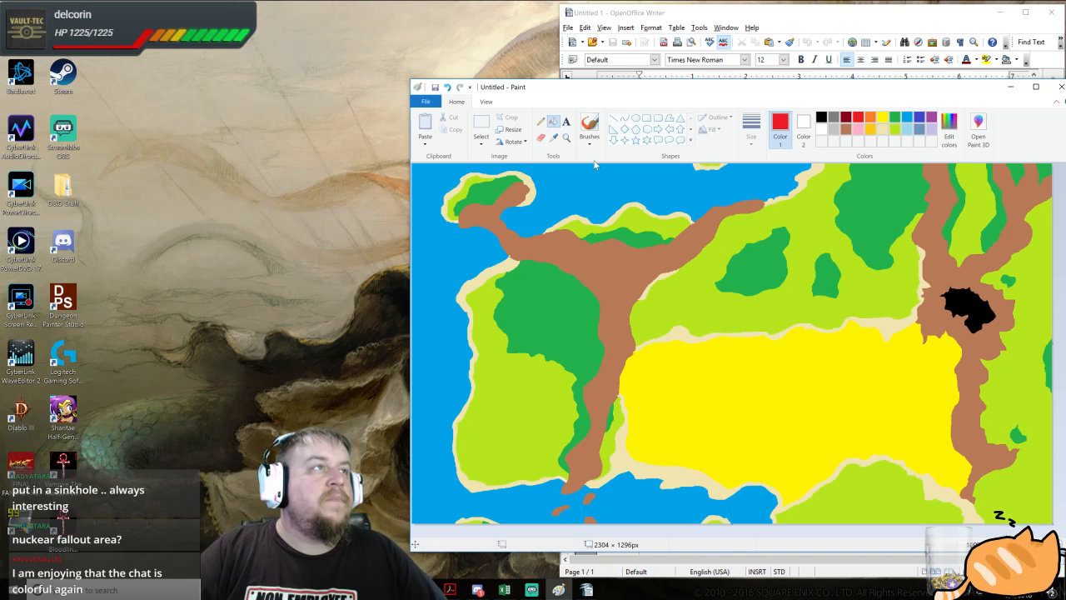
{"action": "left_click", "coordinate": [541, 122]}
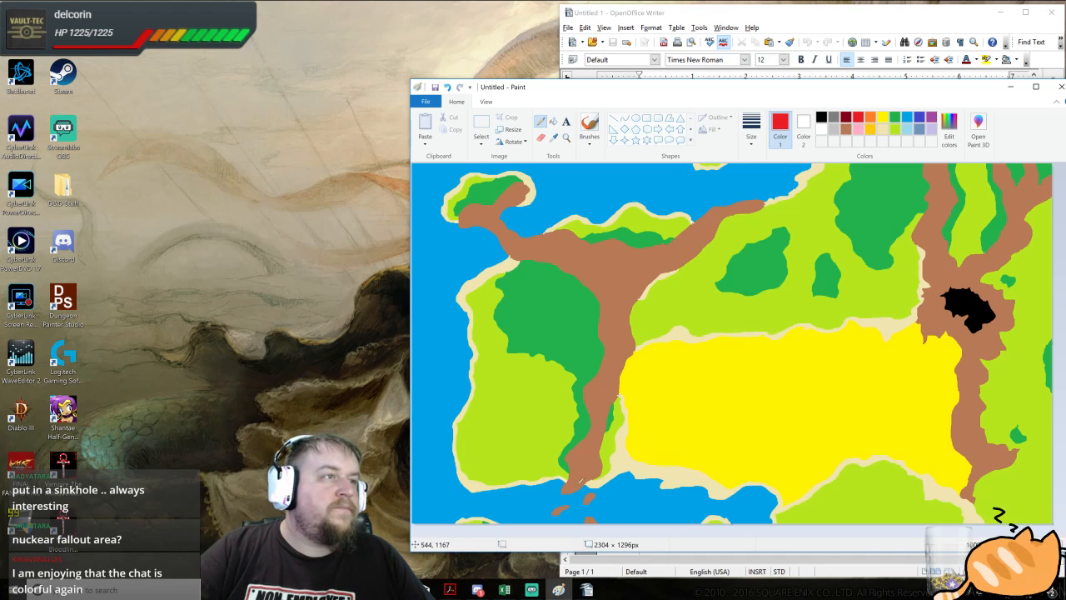
{"action": "left_click_drag", "start_coordinate": [825, 87], "coordinate": [495, 45]}
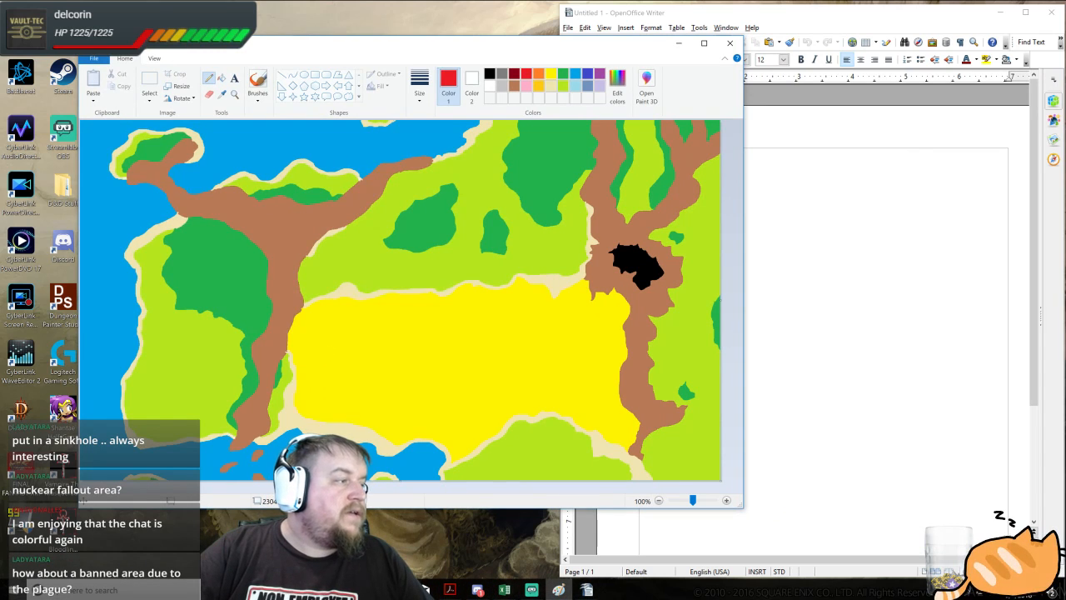
- Open mesotopia from the Current Week folder and switch to europa.jpg to study the map of Europe
{"action": "left_click", "coordinate": [369, 589]}
{"action": "key", "text": "alt+Left"}
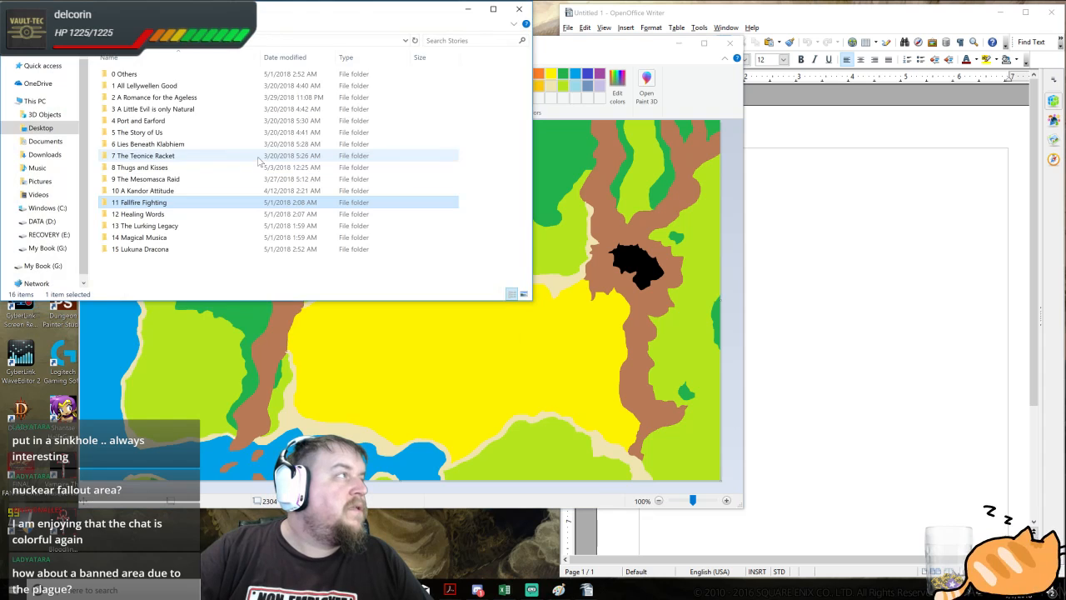
{"action": "key", "text": "alt+Left"}
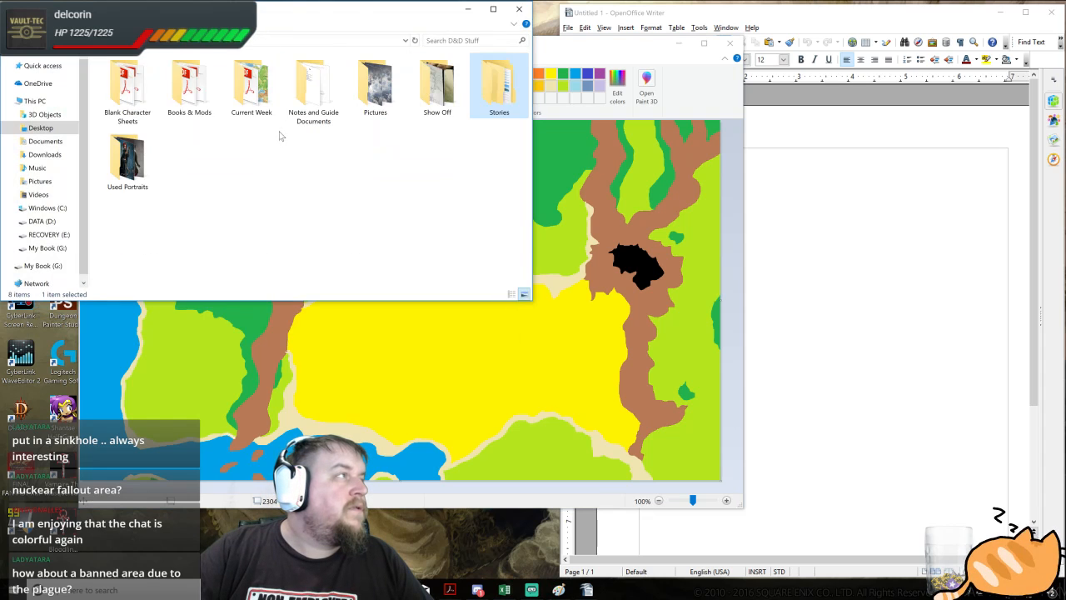
{"action": "double_click", "coordinate": [250, 88]}
{"action": "left_click", "coordinate": [170, 134]}
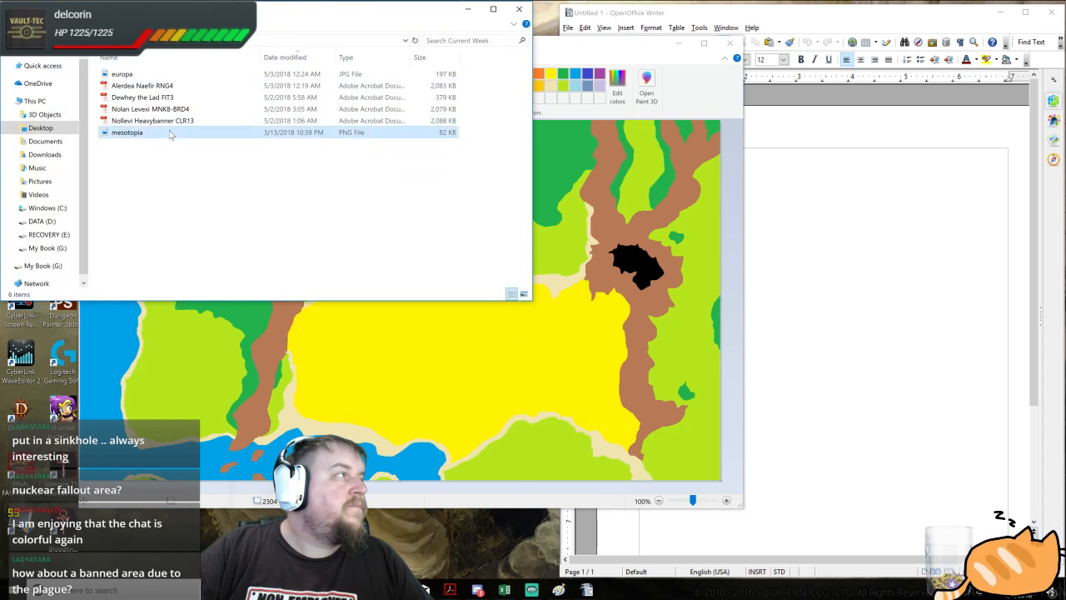
{"action": "double_click", "coordinate": [172, 133]}
{"action": "key", "text": "Left"}
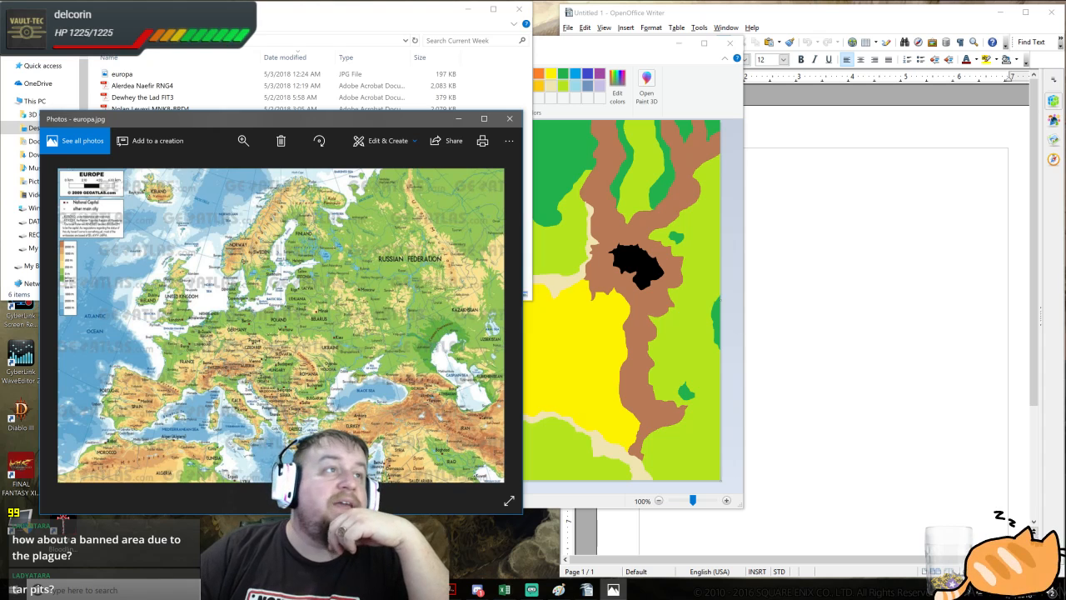
- Move the drawing beside the Europe map and draw red lines eastward across the map, south along the eastern mountains, and down the western coast
{"action": "left_click", "coordinate": [560, 48]}
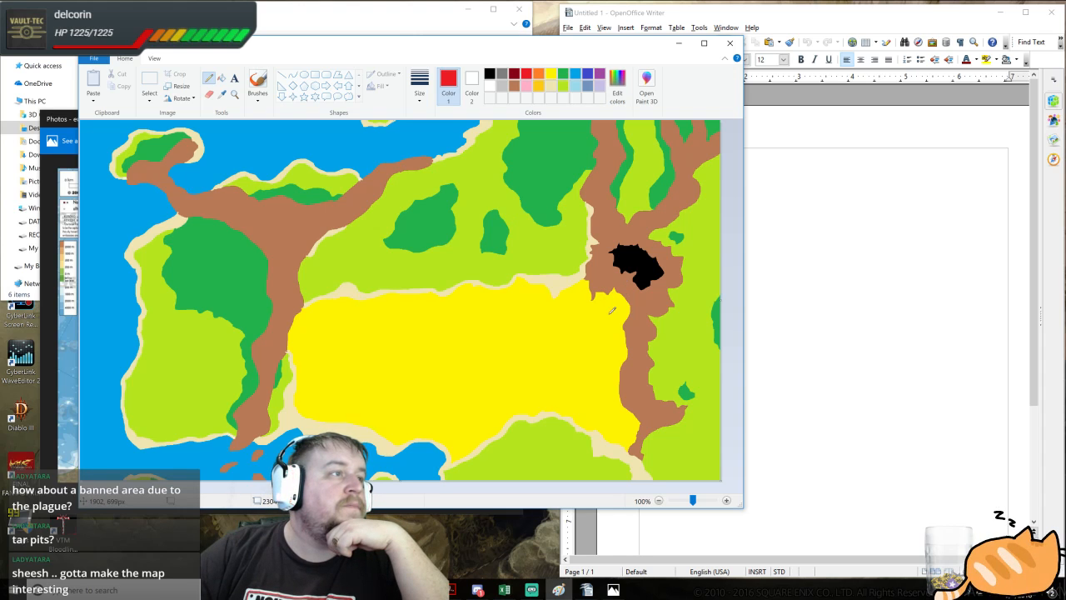
{"action": "left_click_drag", "start_coordinate": [361, 54], "coordinate": [548, 40]}
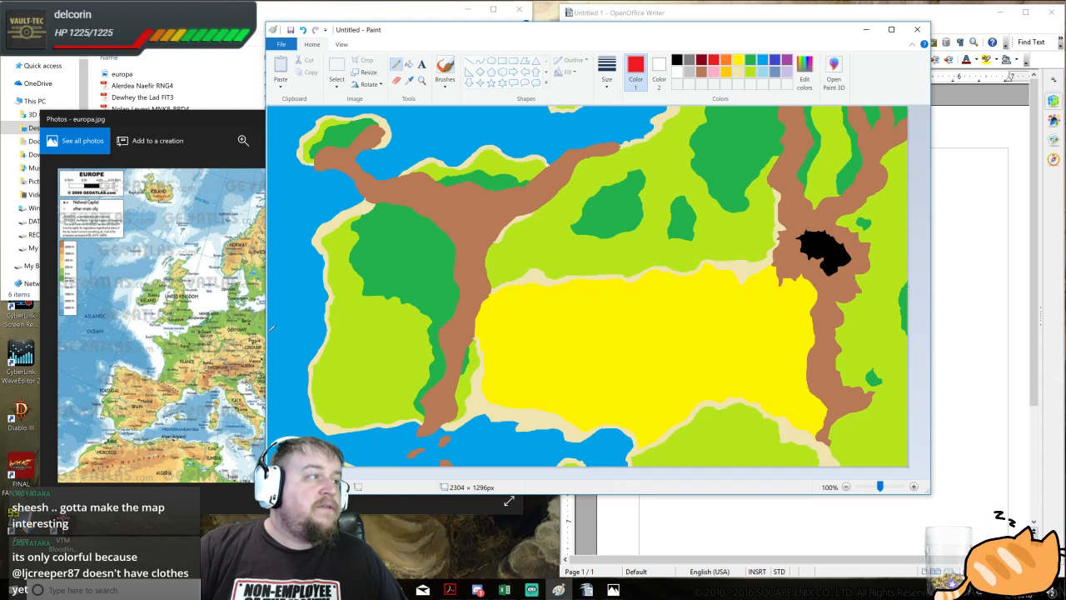
{"action": "mouse_move", "coordinate": [272, 328]}
{"action": "left_mouse_down"}
{"action": "mouse_move", "coordinate": [785, 330]}
{"action": "mouse_move", "coordinate": [796, 343]}
{"action": "mouse_move", "coordinate": [816, 485]}
{"action": "left_mouse_up"}
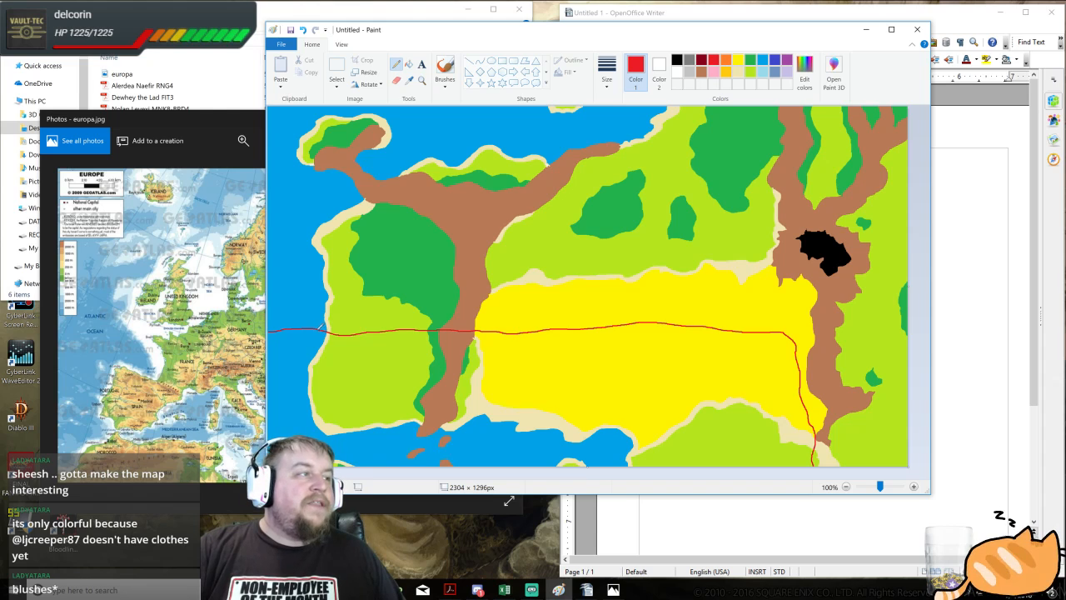
{"action": "left_click_drag", "start_coordinate": [319, 328], "coordinate": [292, 435]}
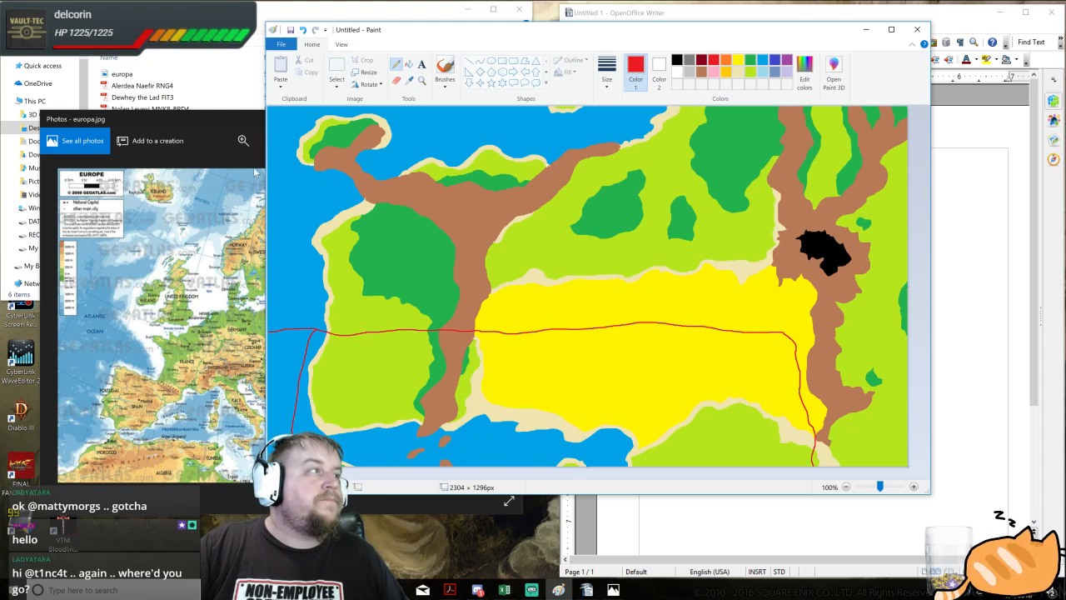
- Bring up the Europe map once more, minimize it, and undo the remaining red lines on the drawn map
{"action": "left_click", "coordinate": [233, 118]}
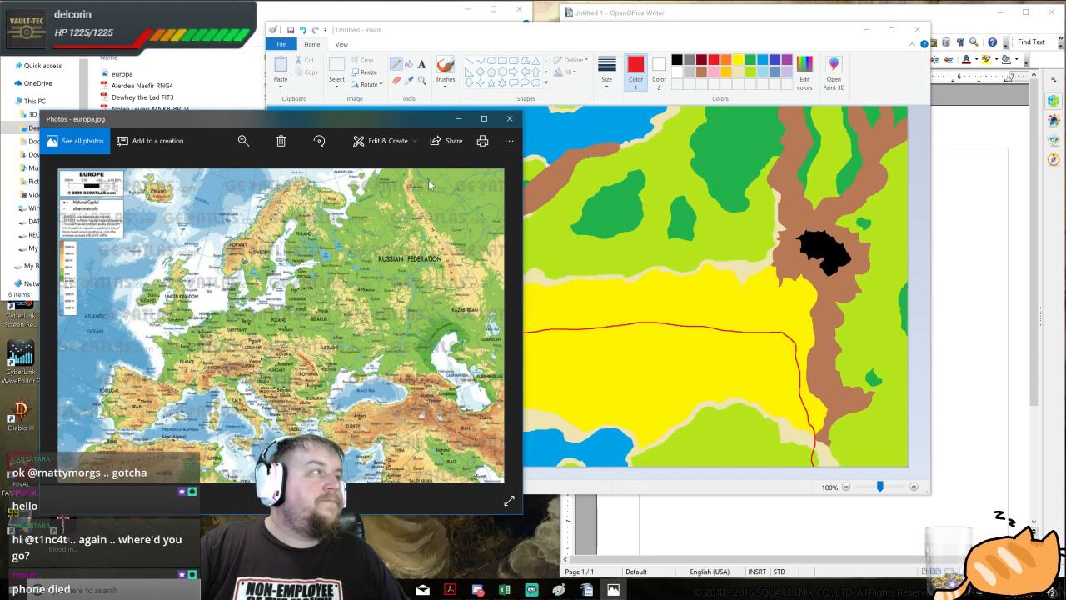
{"action": "left_click", "coordinate": [457, 118]}
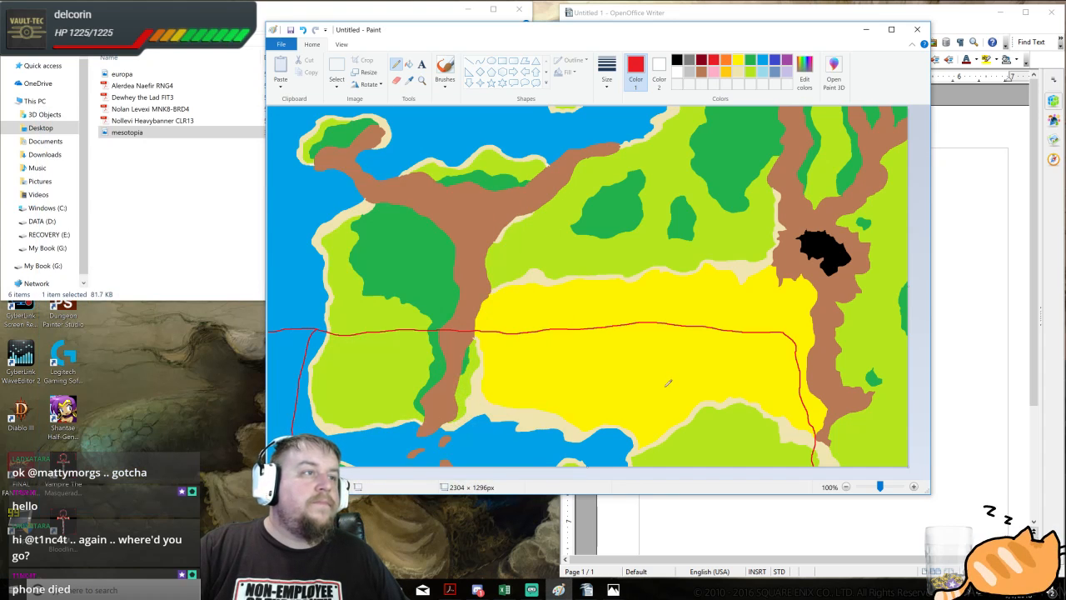
{"action": "key", "text": "ctrl+z"}
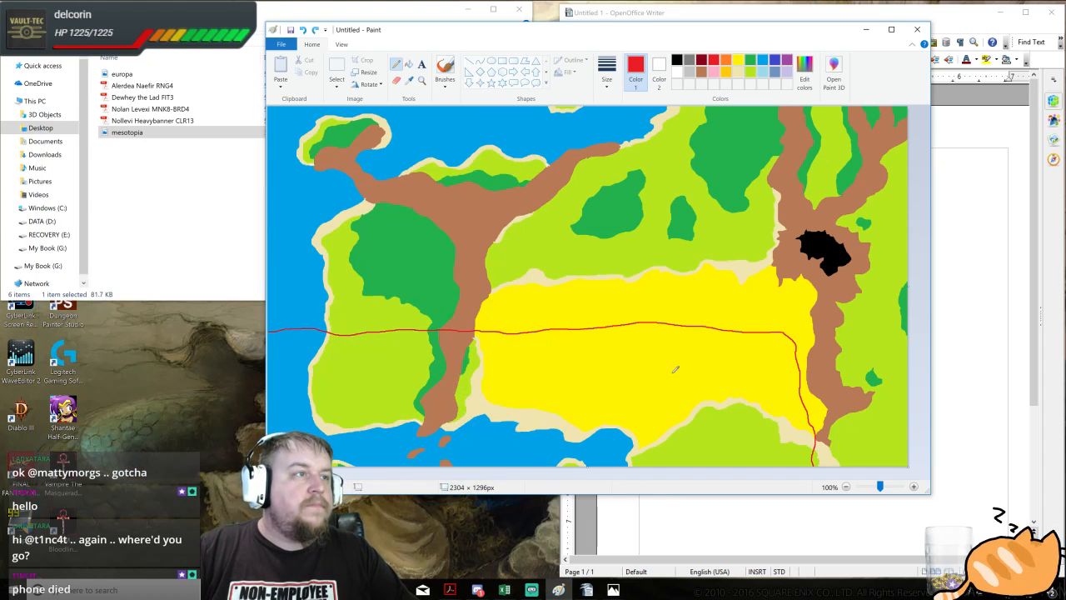
{"action": "key", "text": "ctrl+z"}
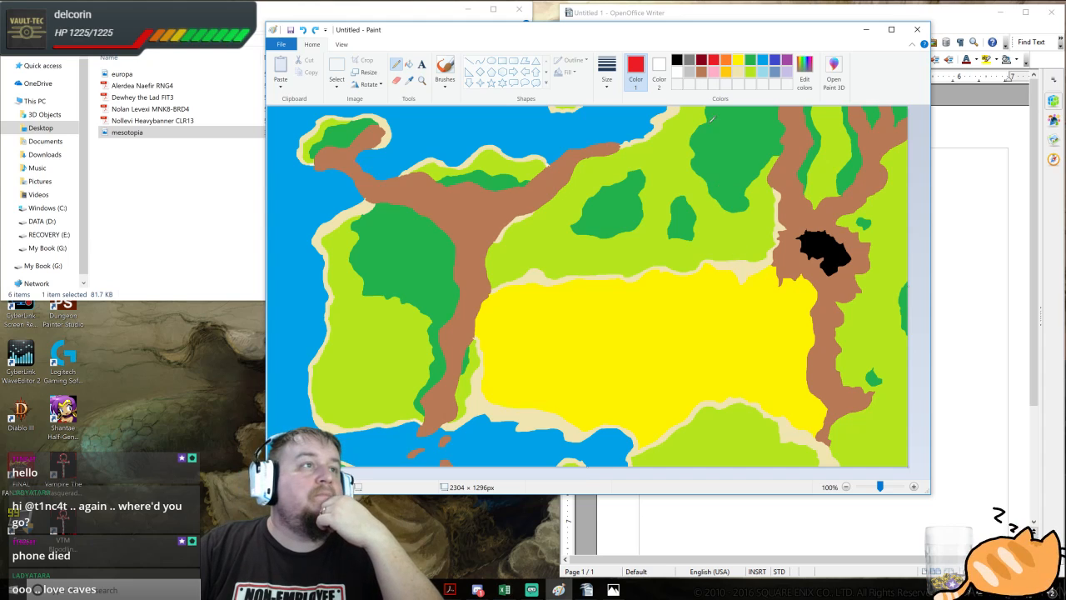
- Move the drawing window beside the blank text document and minimize the Current Week folder
{"action": "mouse_move", "coordinate": [712, 32]}
{"action": "left_mouse_down"}
{"action": "mouse_move", "coordinate": [554, 40]}
{"action": "mouse_move", "coordinate": [446, 111]}
{"action": "left_mouse_up"}
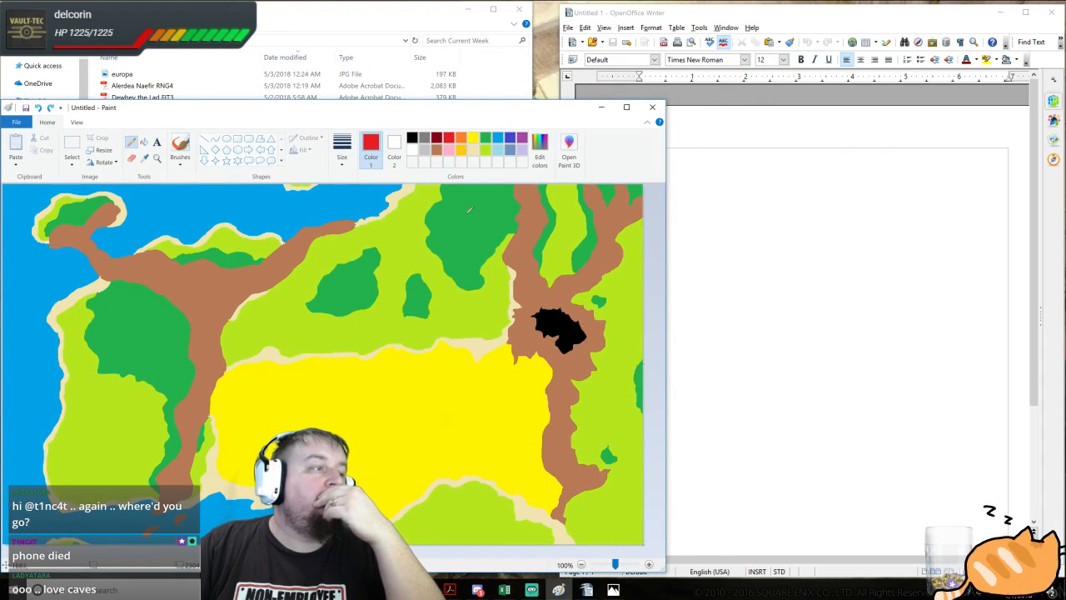
{"action": "left_click", "coordinate": [469, 10]}
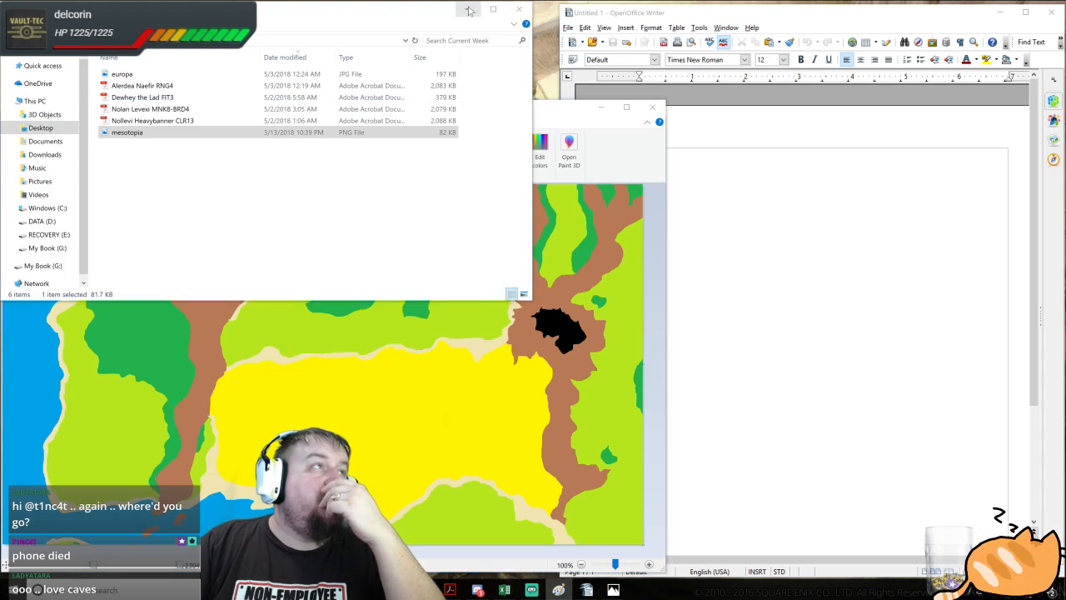
{"action": "left_click", "coordinate": [469, 10]}
- Open the Mesotopia document and review its notes on terrain regions and the outside force, then minimize it
{"action": "mouse_move", "coordinate": [586, 589]}
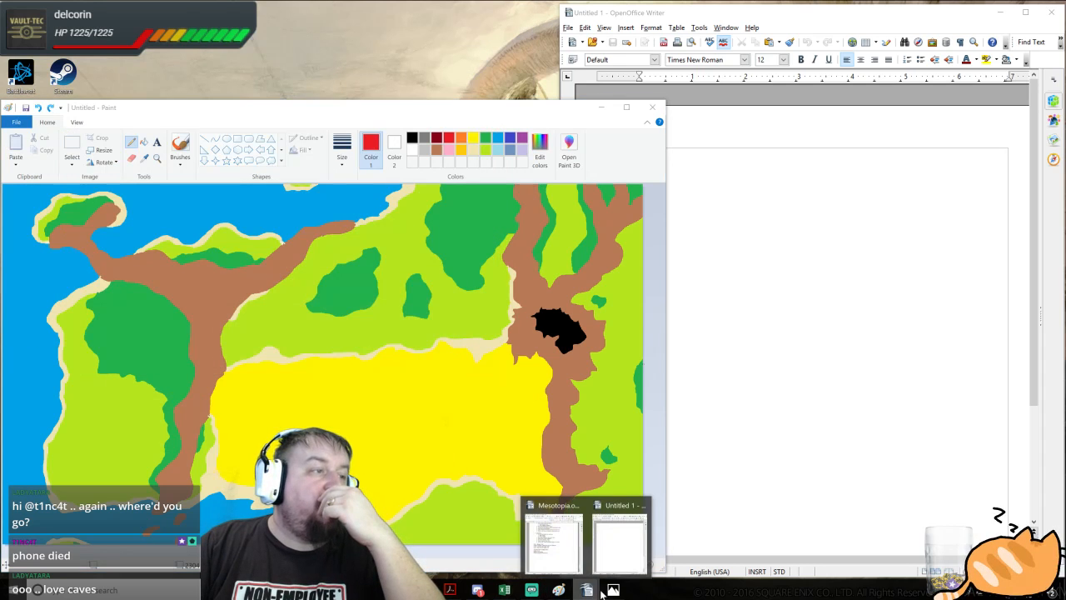
{"action": "left_click", "coordinate": [553, 543]}
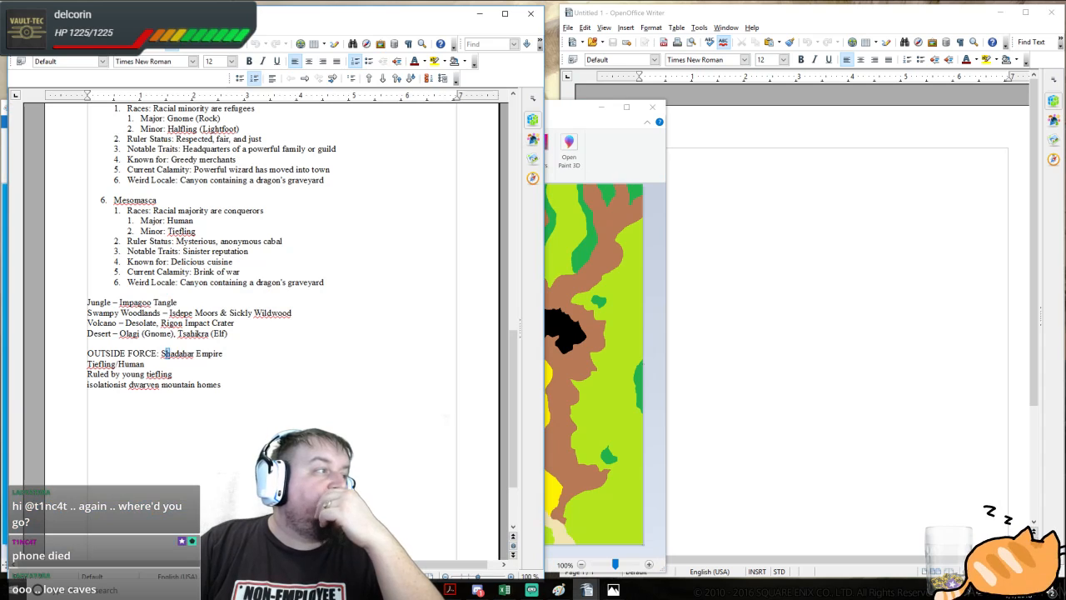
{"action": "scroll", "coordinate": [275, 316], "scroll_direction": "down", "scroll_amount": 1}
{"action": "mouse_move", "coordinate": [88, 346]}
{"action": "left_mouse_down"}
{"action": "mouse_move", "coordinate": [172, 356]}
{"action": "mouse_move", "coordinate": [88, 347]}
{"action": "left_mouse_up"}
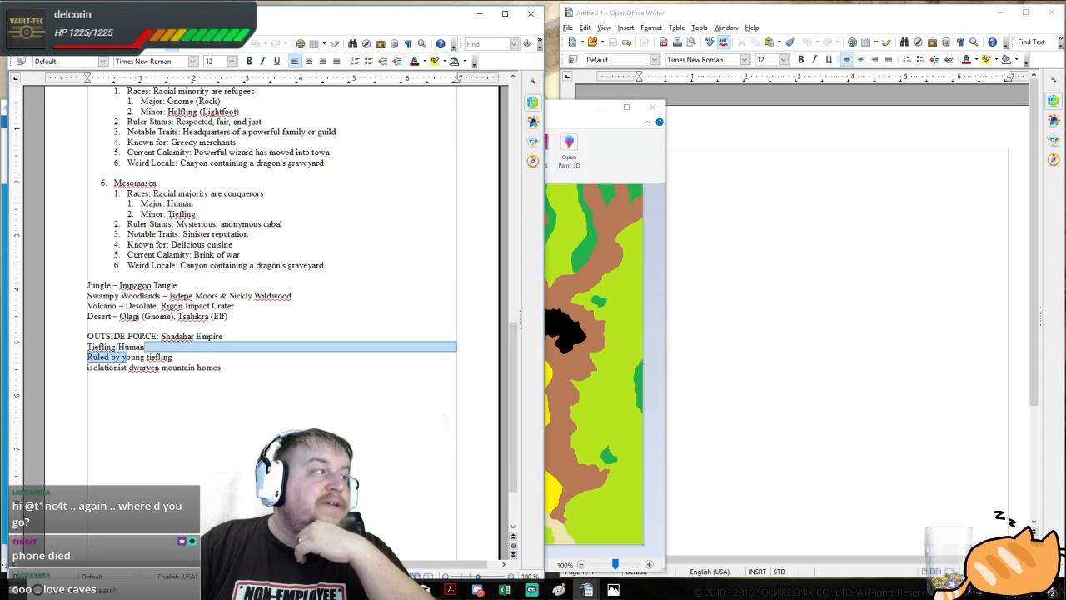
{"action": "left_click", "coordinate": [173, 356]}
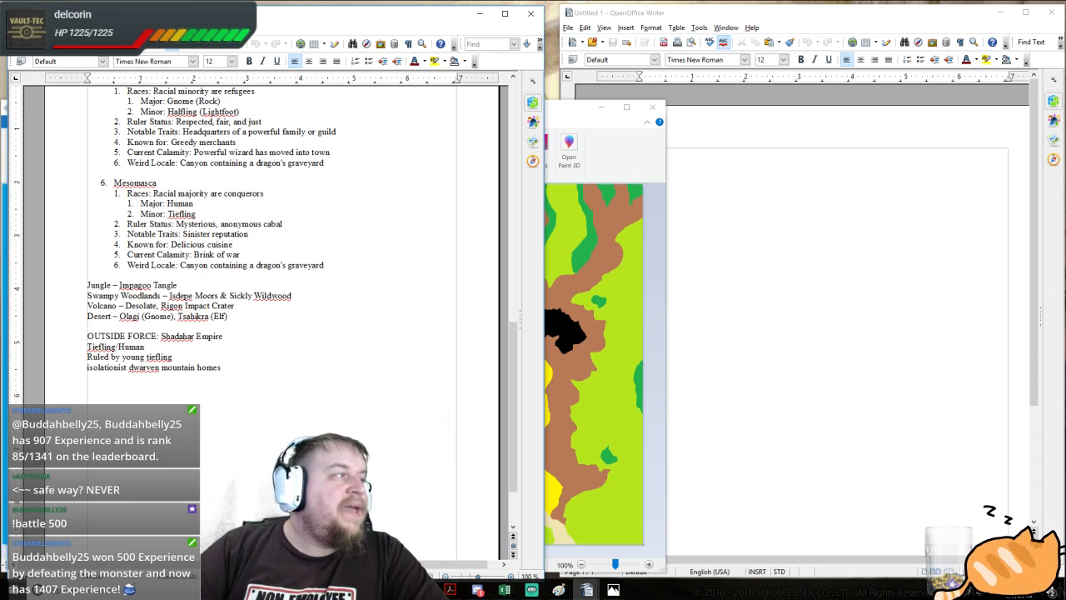
{"action": "key", "text": "shift+Home"}
{"action": "key", "text": "Right"}
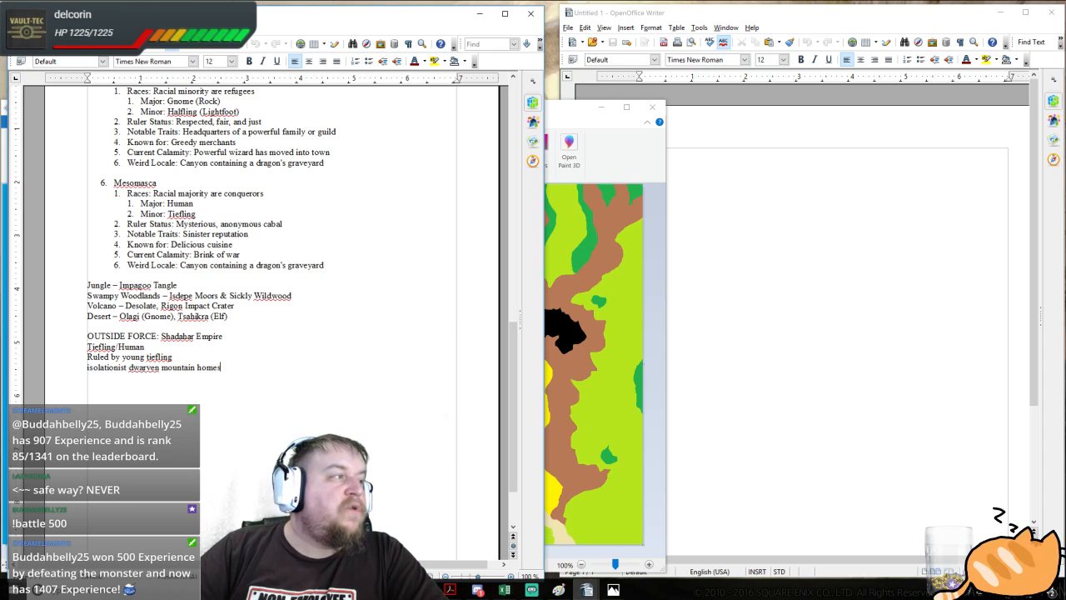
{"action": "left_click", "coordinate": [481, 15]}
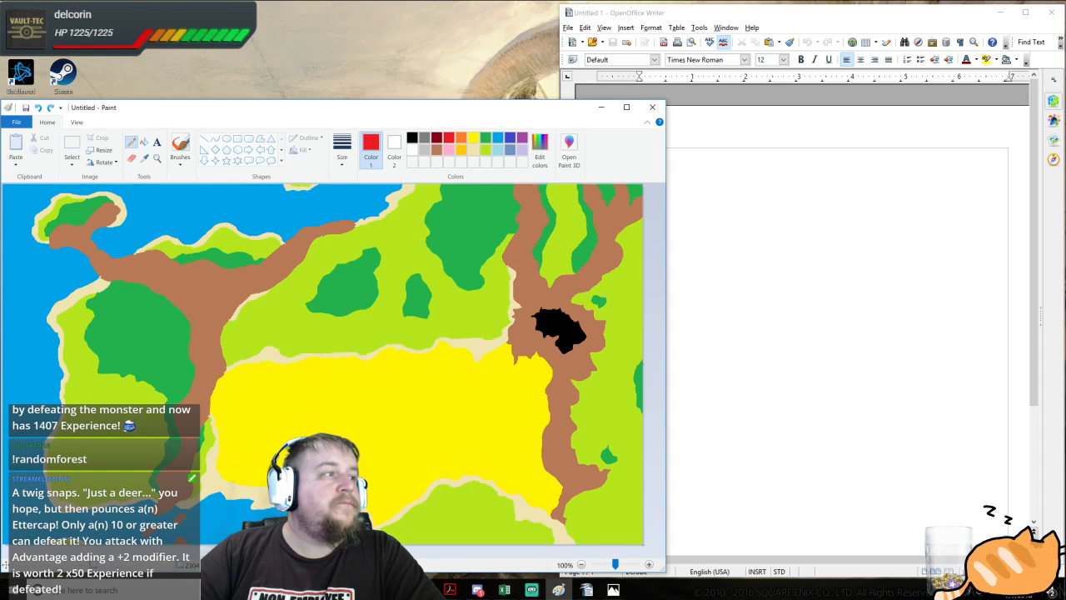
{"action": "key", "text": "alt+Tab"}
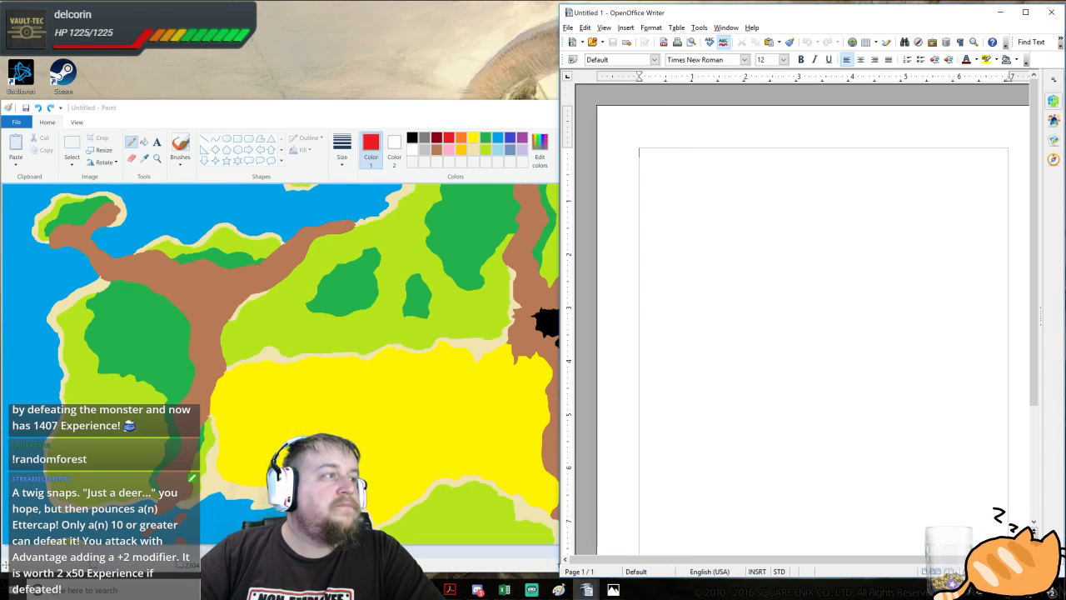
{"action": "left_click", "coordinate": [464, 107]}
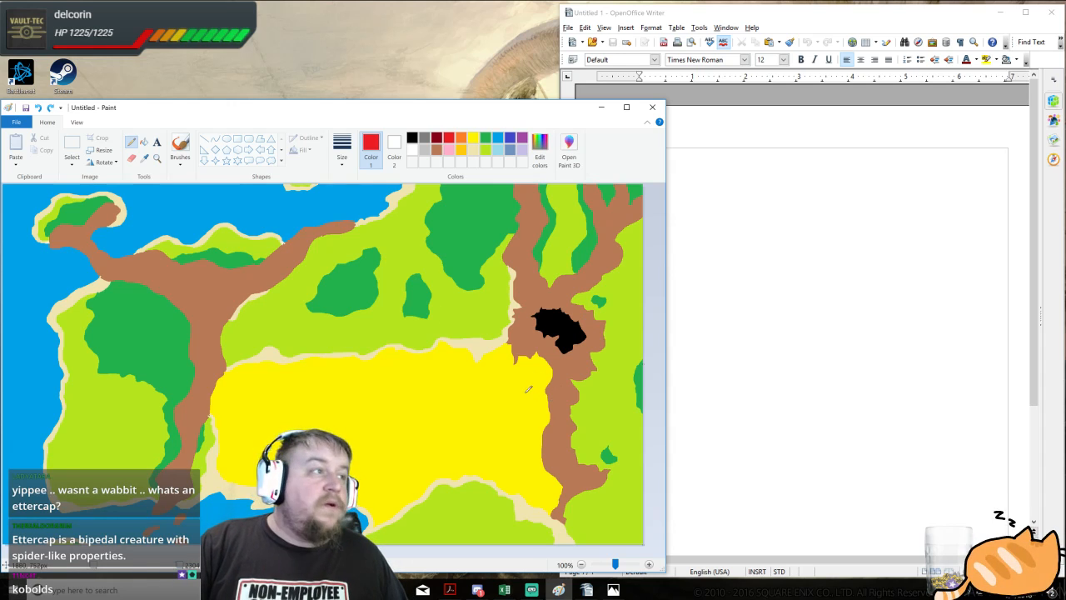
{"action": "key", "text": "alt+Tab"}
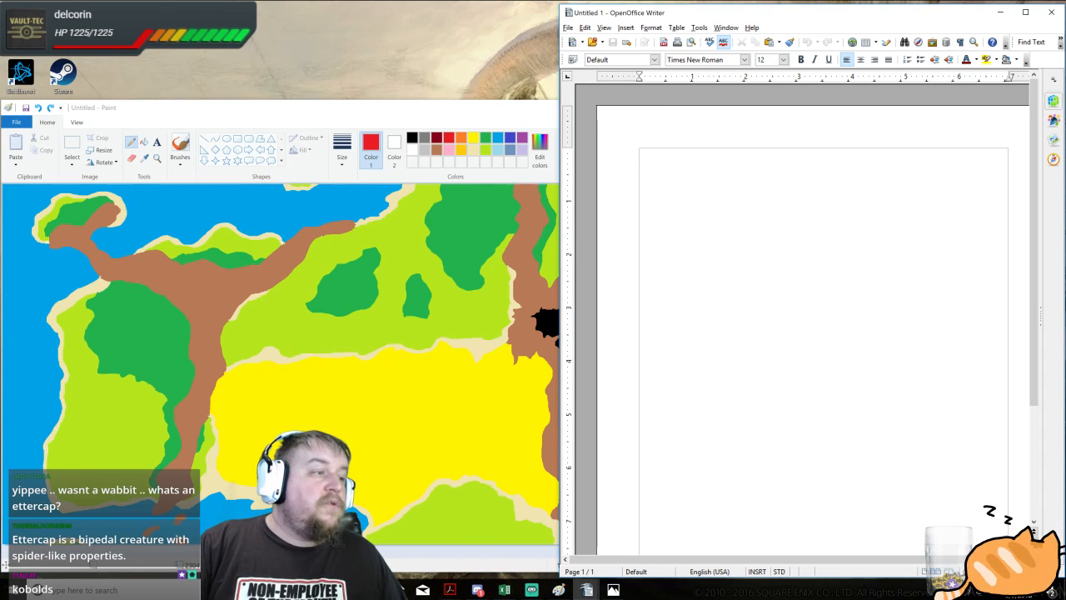
- Copy the whole Mesomasca entry from the Mesotopia document into the blank document and minimize the source
{"action": "left_click", "coordinate": [586, 590]}
{"action": "left_click", "coordinate": [569, 557]}
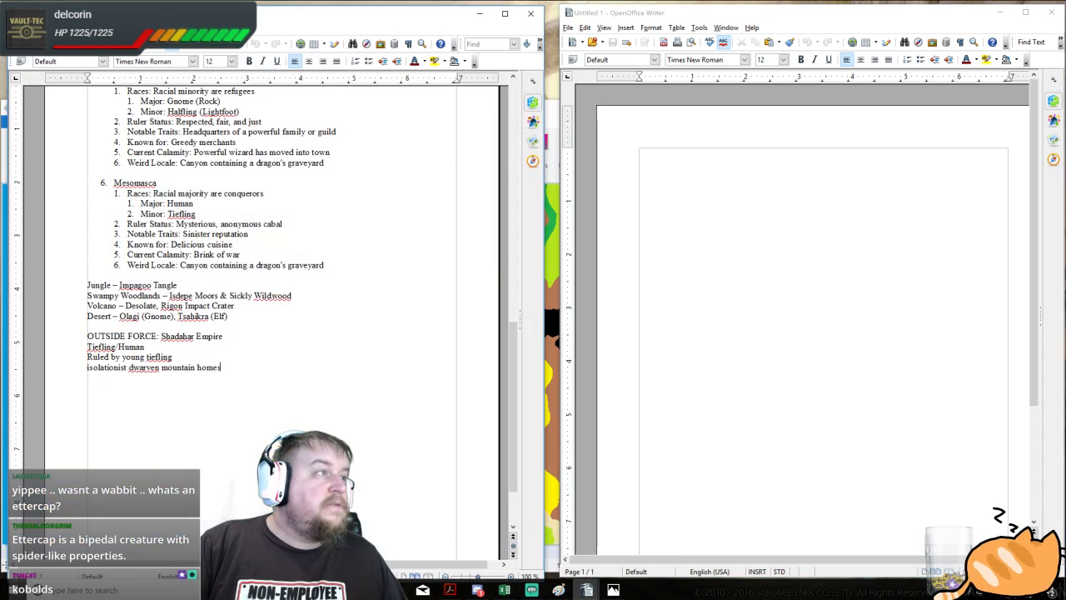
{"action": "left_click_drag", "start_coordinate": [113, 182], "coordinate": [324, 265]}
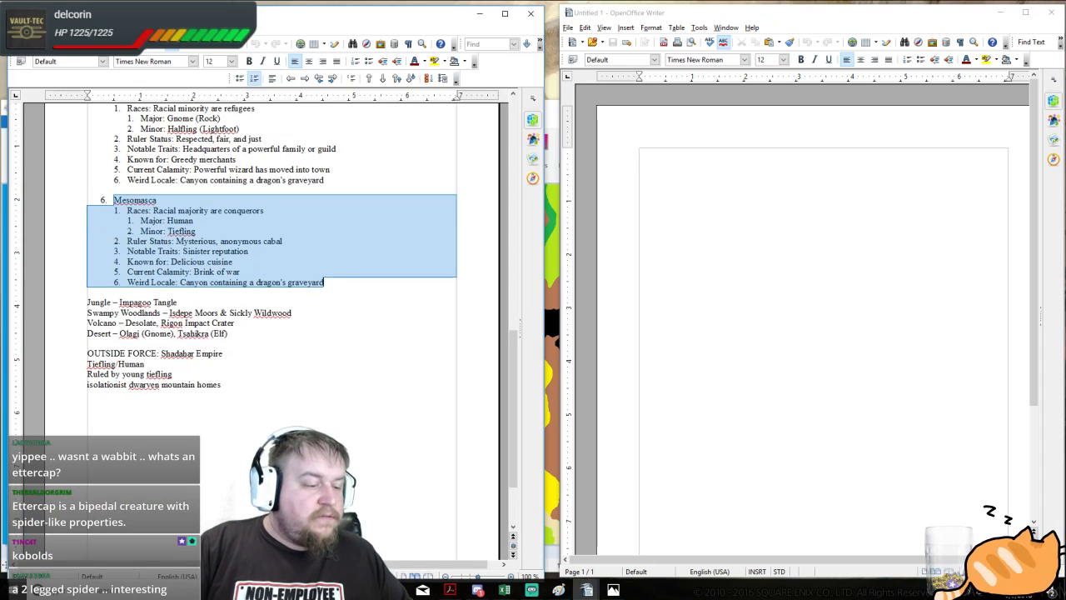
{"action": "key", "text": "ctrl+c"}
{"action": "key", "text": "alt+Tab"}
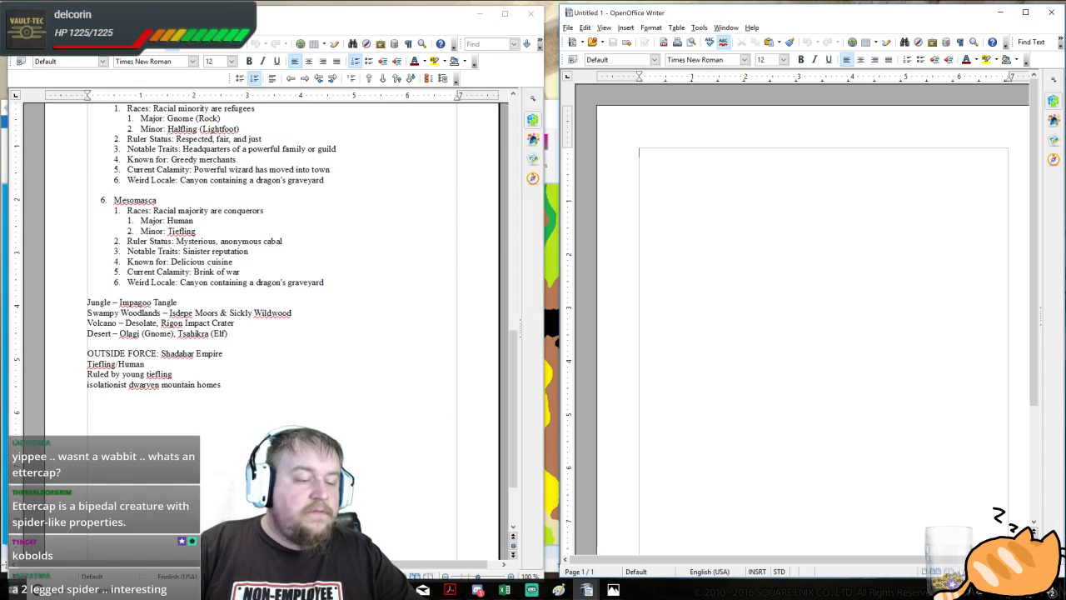
{"action": "key", "text": "ctrl+v"}
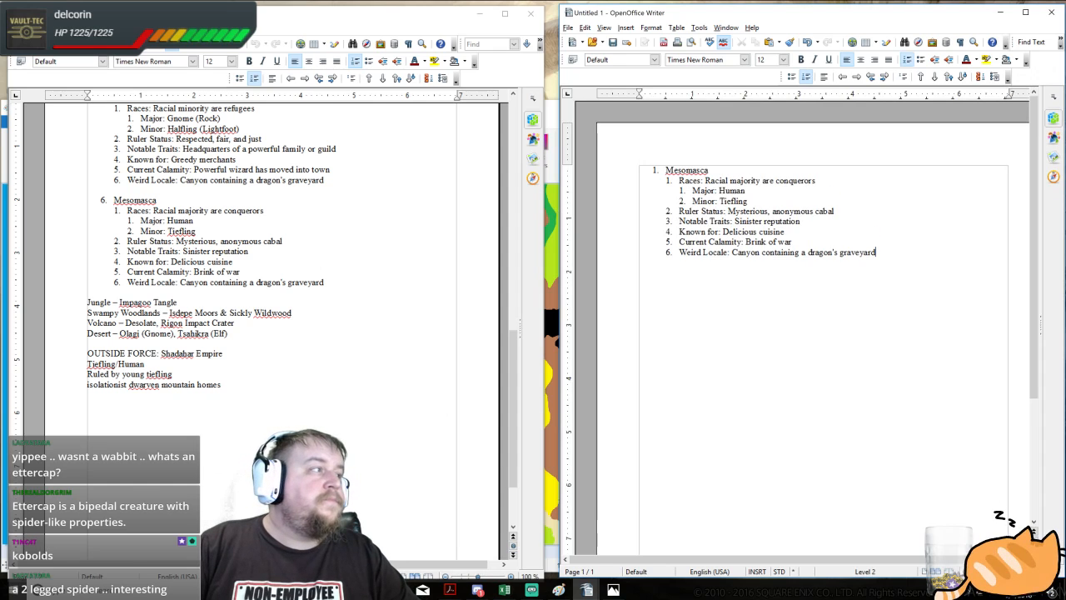
{"action": "left_click", "coordinate": [479, 14]}
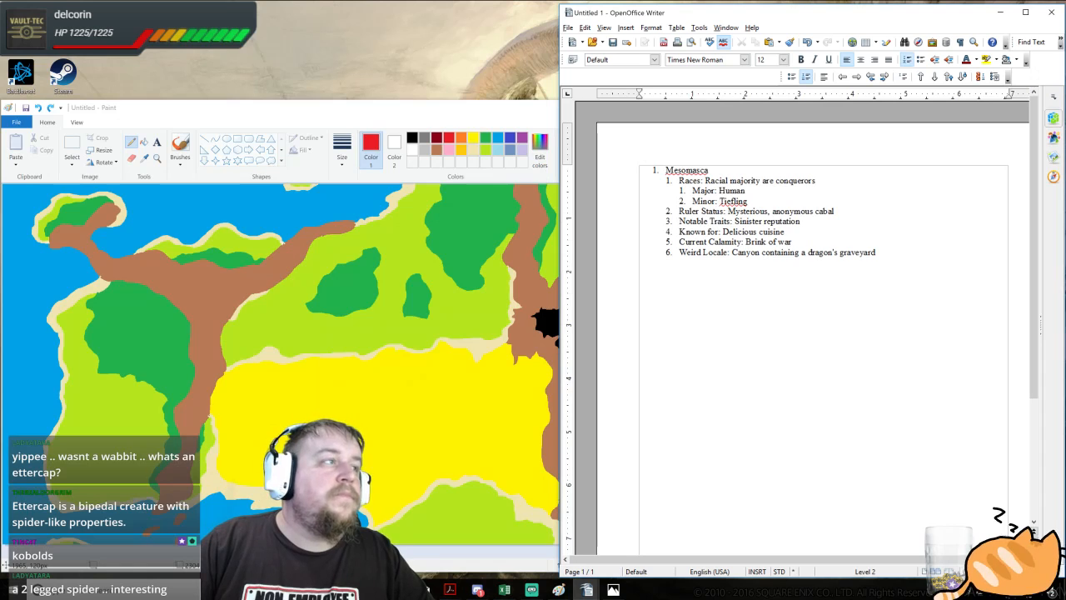
- Replace the pasted entry's heading Mesomasca with NE Island Region
{"action": "left_click_drag", "start_coordinate": [664, 170], "coordinate": [708, 170]}
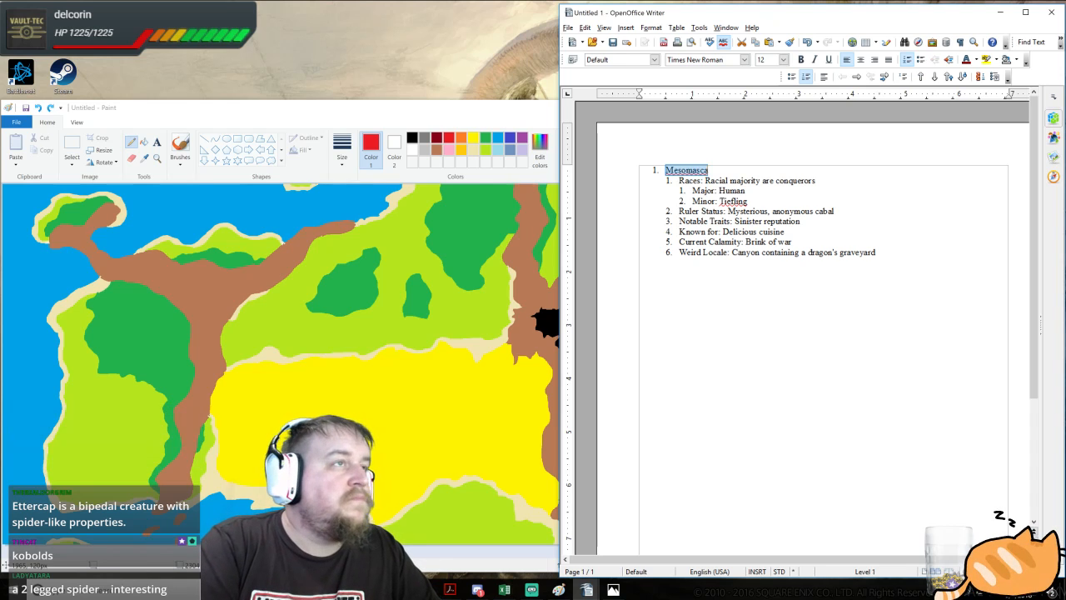
{"action": "type", "text": "NE Isla"}
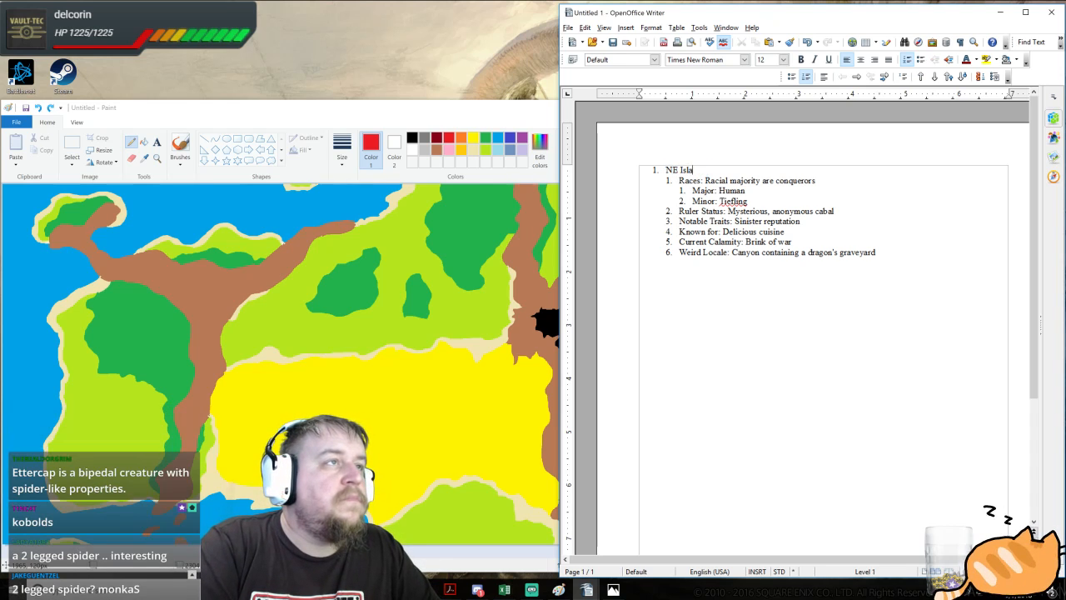
{"action": "type", "text": "nd Region"}
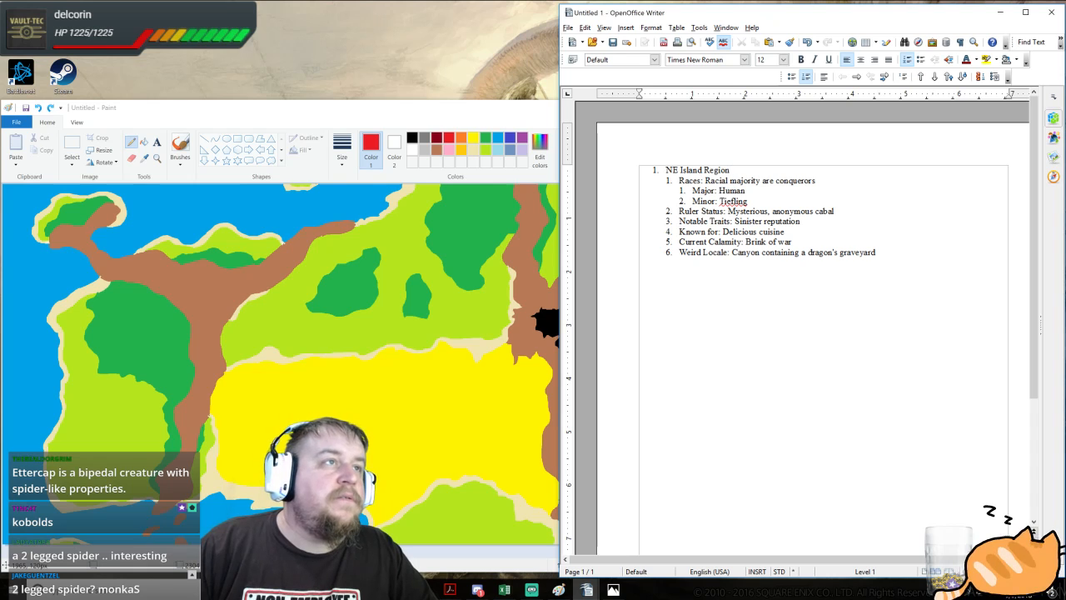
- Clear the values after every label in the pasted entry, from Races through Weird Locale, keeping only the labels
{"action": "left_click_drag", "start_coordinate": [704, 181], "coordinate": [816, 180]}
{"action": "key", "text": "Delete"}
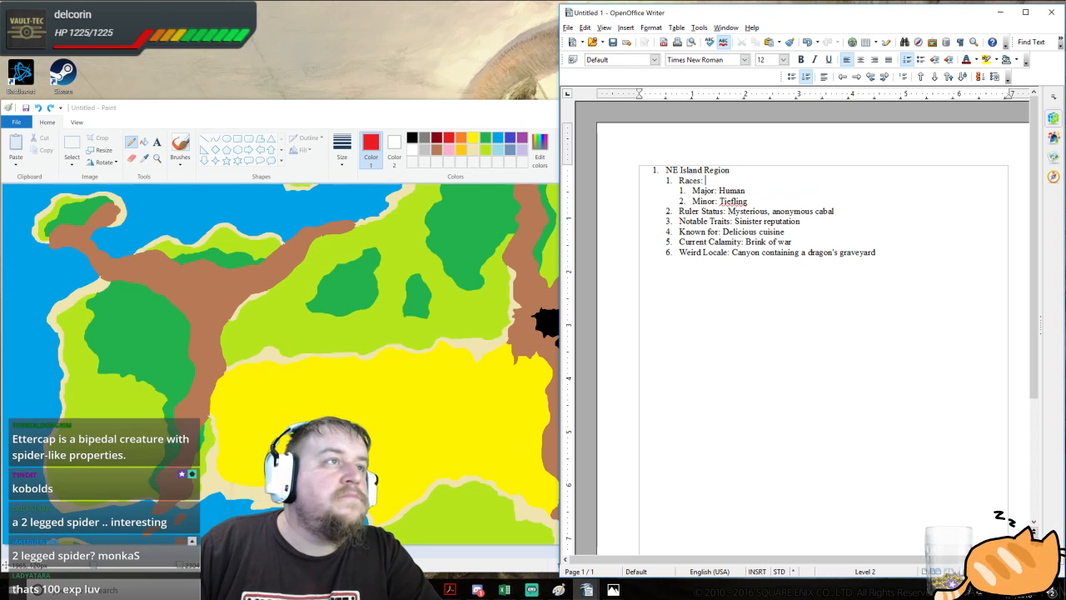
{"action": "left_click_drag", "start_coordinate": [719, 190], "coordinate": [835, 210]}
{"action": "key", "text": "Delete"}
{"action": "key", "text": "Delete"}
{"action": "key", "text": "Delete"}
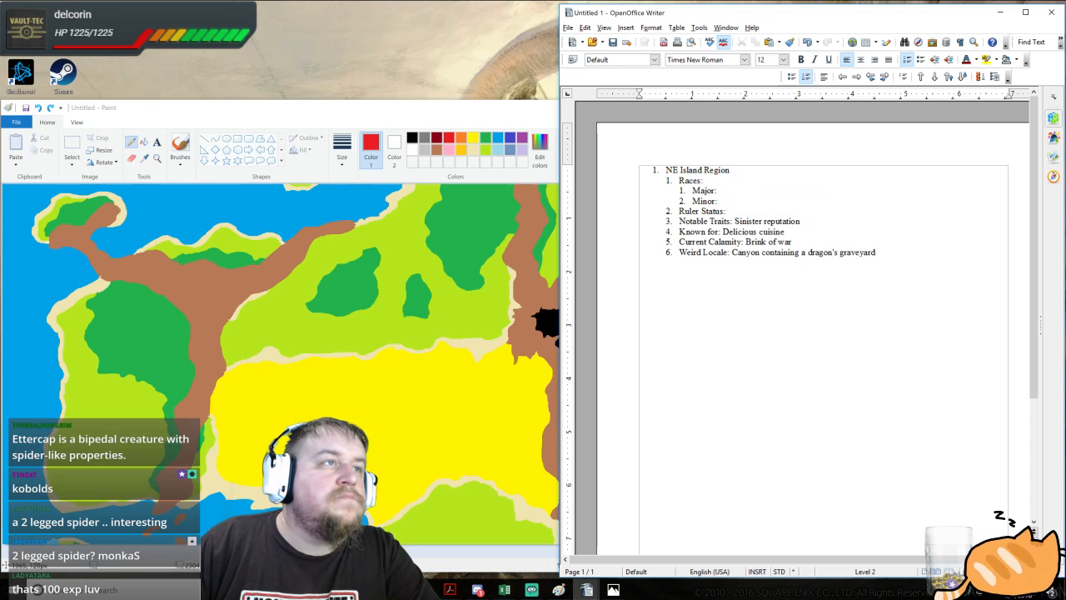
{"action": "left_click_drag", "start_coordinate": [734, 221], "coordinate": [801, 221]}
{"action": "key", "text": "Delete"}
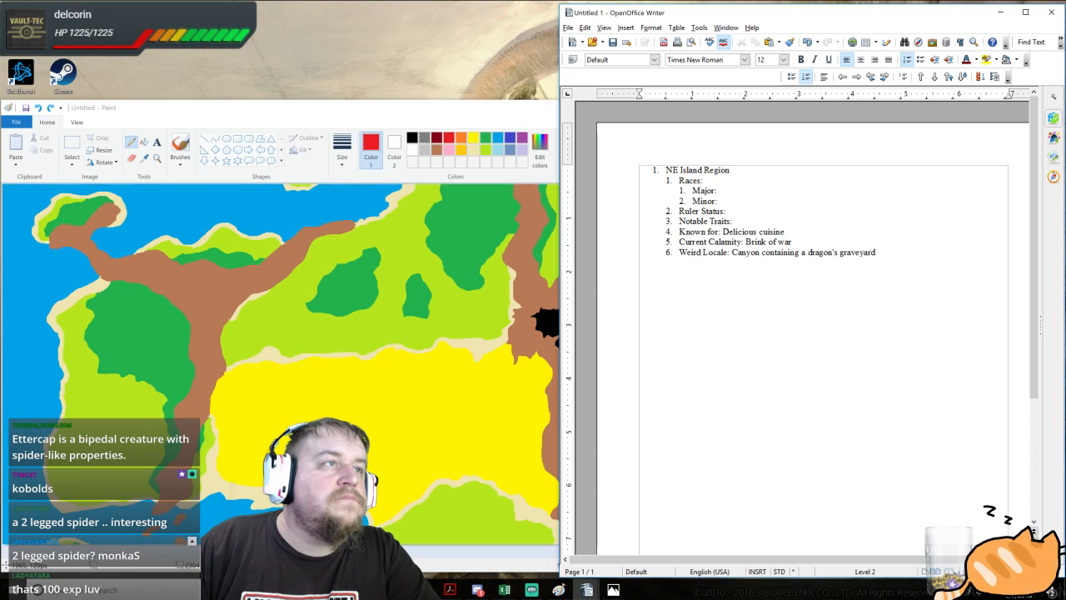
{"action": "left_click_drag", "start_coordinate": [722, 232], "coordinate": [876, 251]}
{"action": "key", "text": "Delete"}
{"action": "key", "text": "Delete"}
{"action": "key", "text": "Delete"}
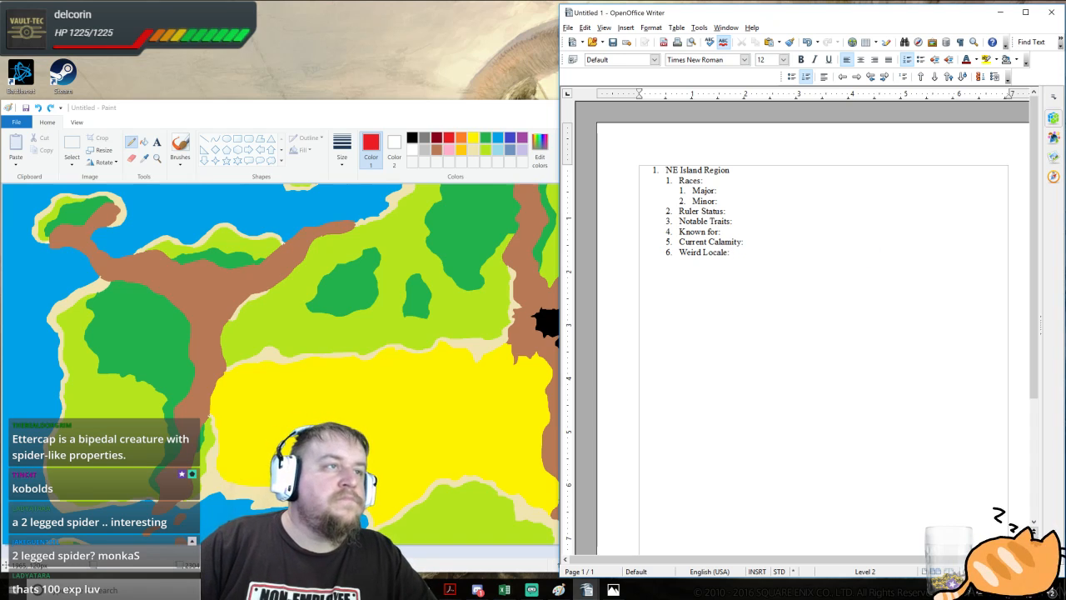
- Add an item below Weird Locale, search the rulebook PDF for "weird locale", and browse back to the Monuments table
{"action": "key", "text": "Return"}
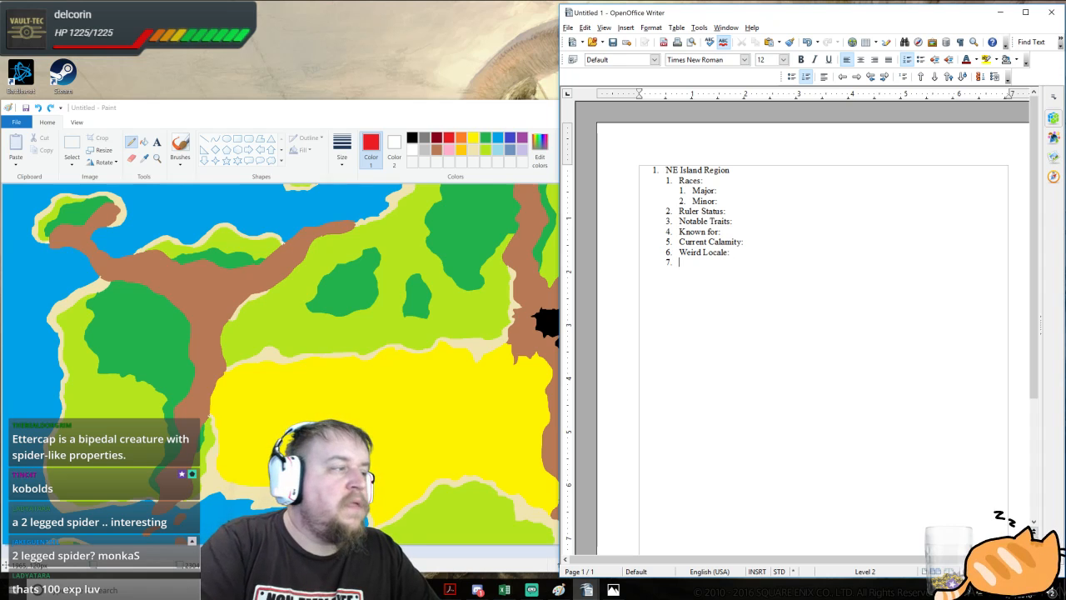
{"action": "mouse_move", "coordinate": [450, 590]}
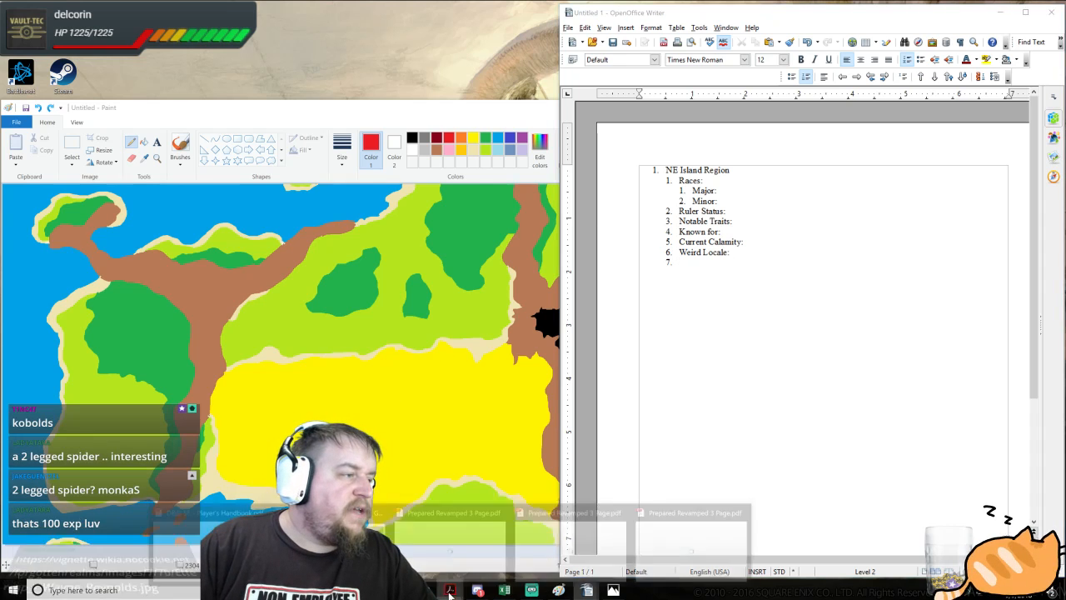
{"action": "left_click", "coordinate": [541, 546]}
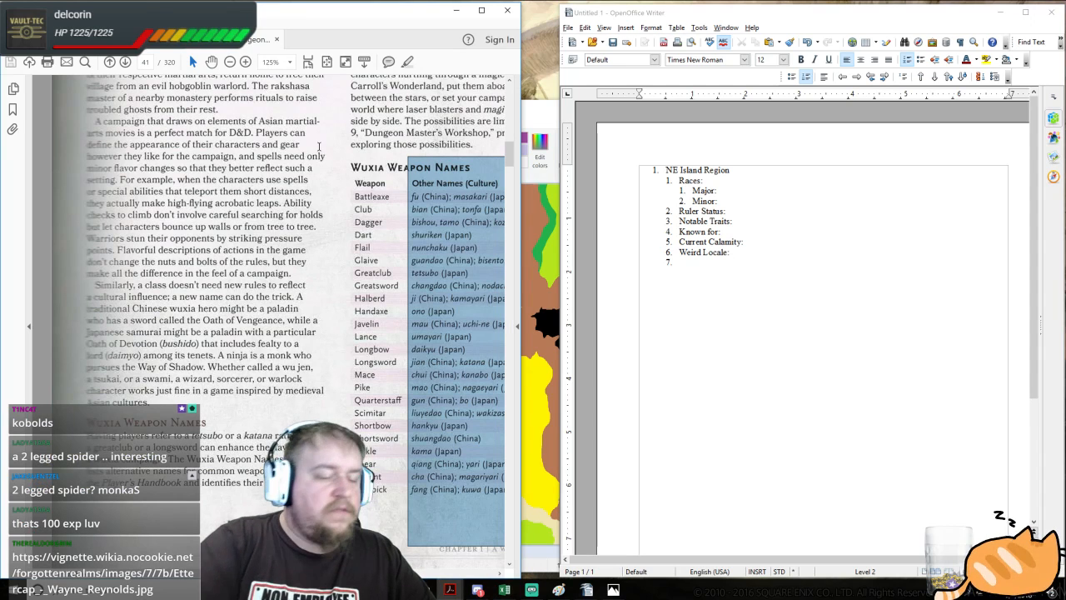
{"action": "key", "text": "ctrl+f"}
{"action": "type", "text": "weird locale"}
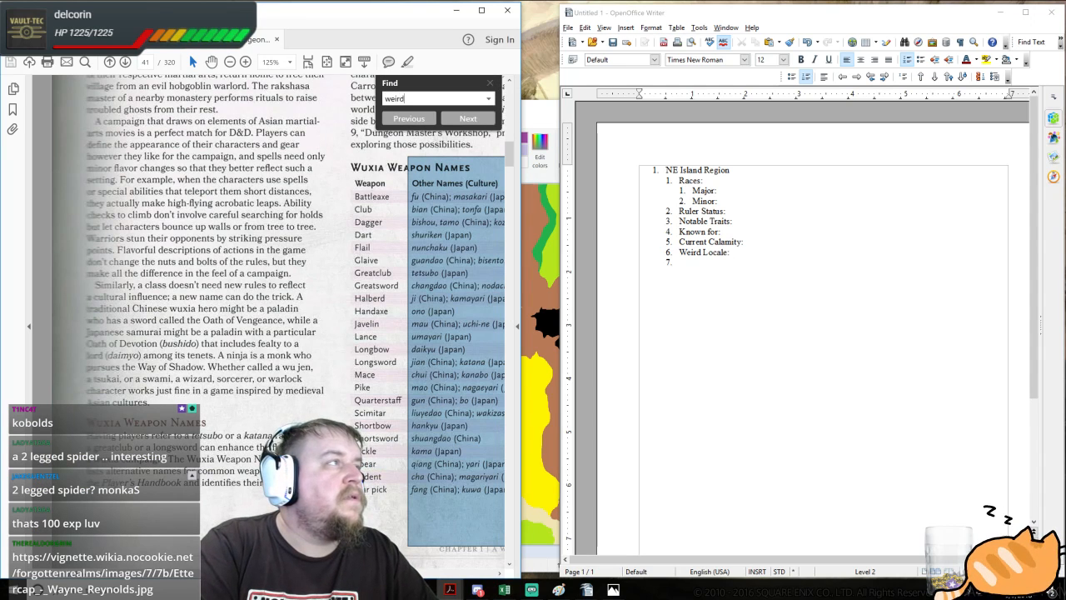
{"action": "key", "text": "Return"}
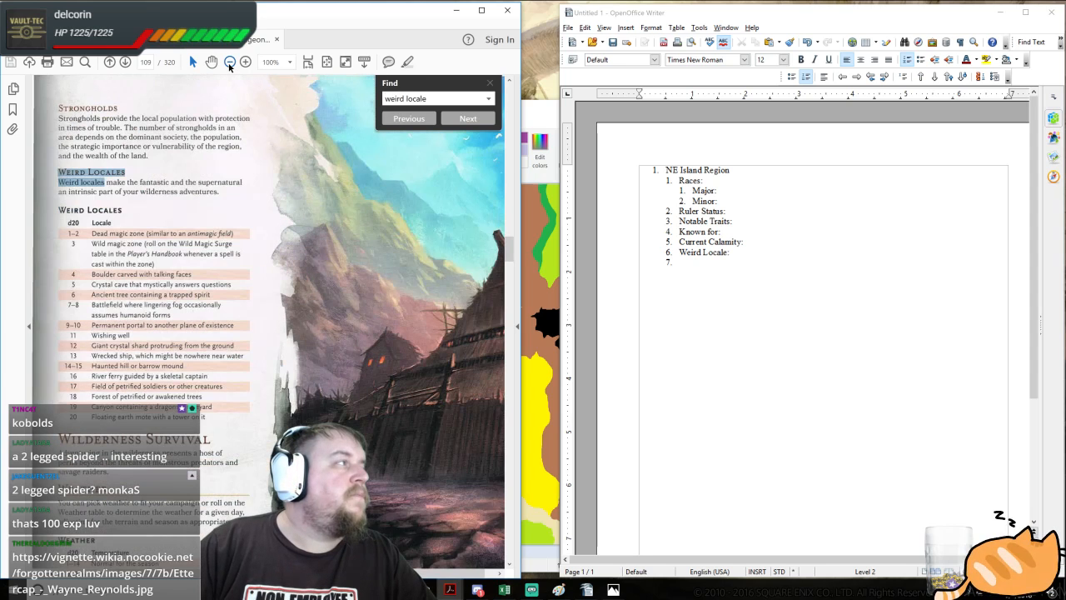
{"action": "left_click", "coordinate": [230, 62]}
{"action": "scroll", "coordinate": [307, 220], "scroll_direction": "up", "scroll_amount": 5}
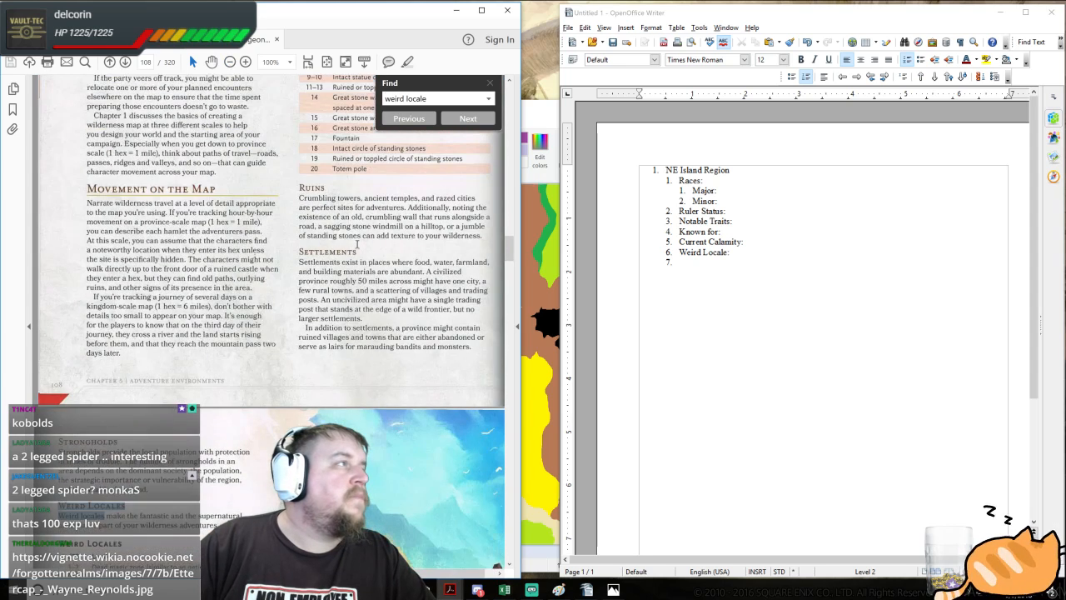
- Add the items "Monument 1:" and "Monument 2:" below Weird Locale in the outline
{"action": "key", "text": "alt+Tab"}
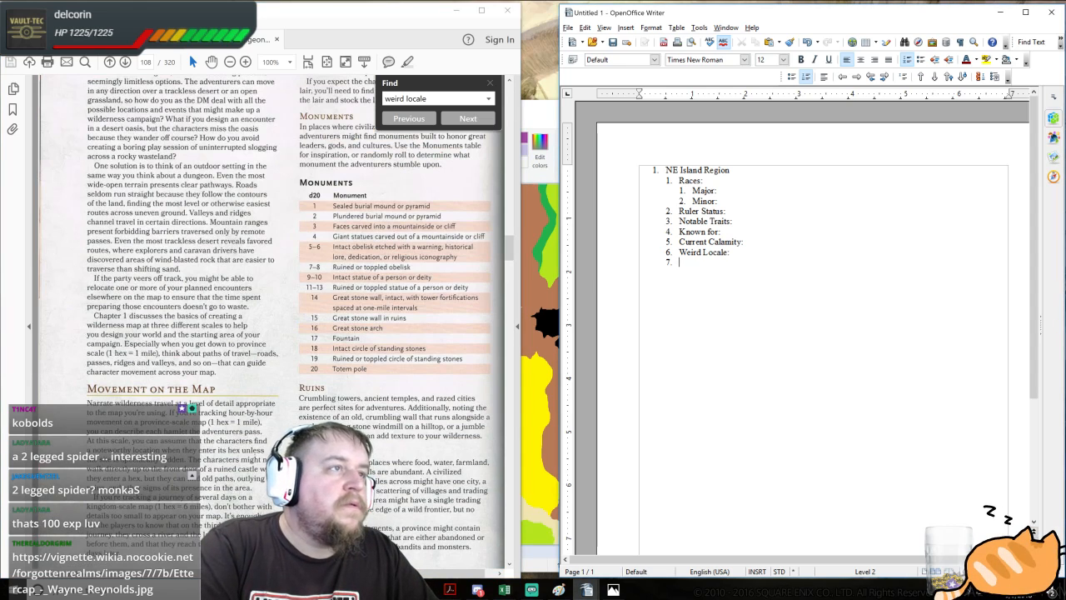
{"action": "type", "text": "Monument"}
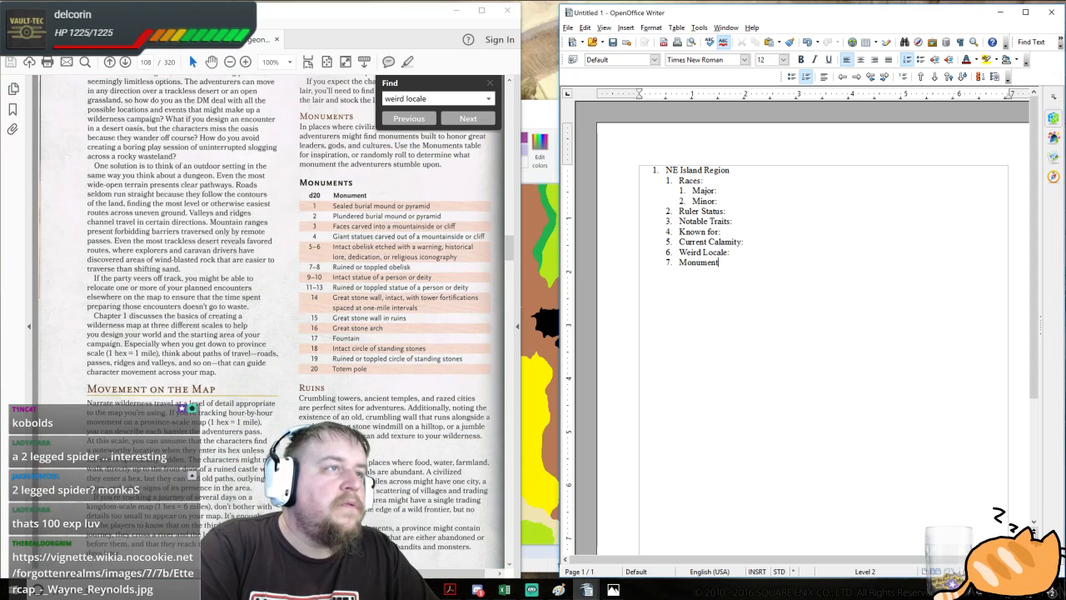
{"action": "type", "text": " 1: "}
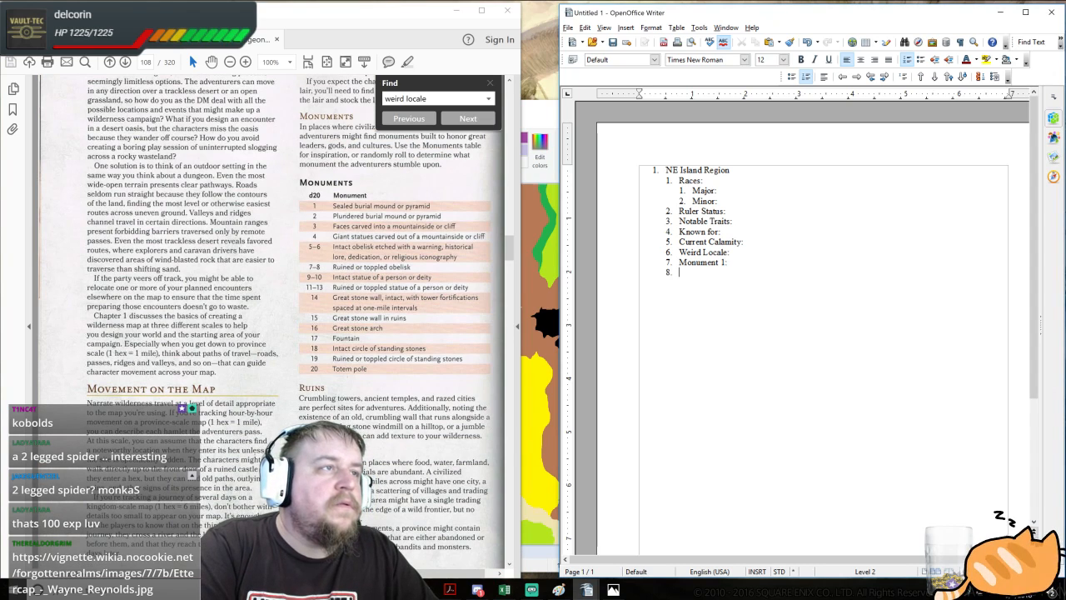
{"action": "type", "text": "Monument 2:"}
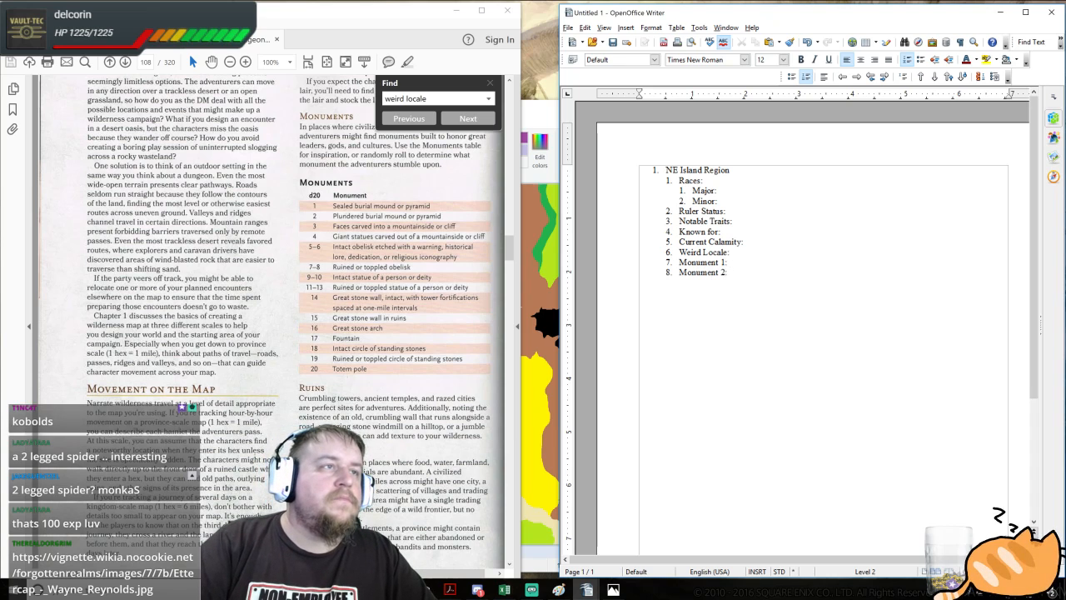
- Switch to the Paint map and bring it in front of the rulebook for reference
{"action": "left_click", "coordinate": [746, 241]}
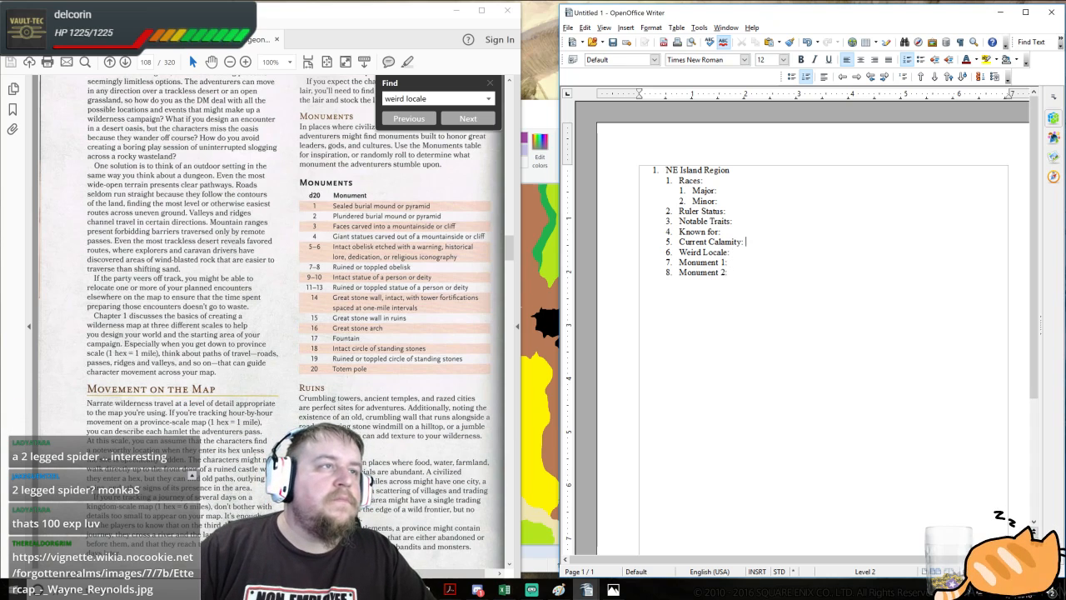
{"action": "key", "text": "Up"}
{"action": "key", "text": "Up"}
{"action": "key", "text": "Up"}
{"action": "key", "text": "Up"}
{"action": "key", "text": "Up"}
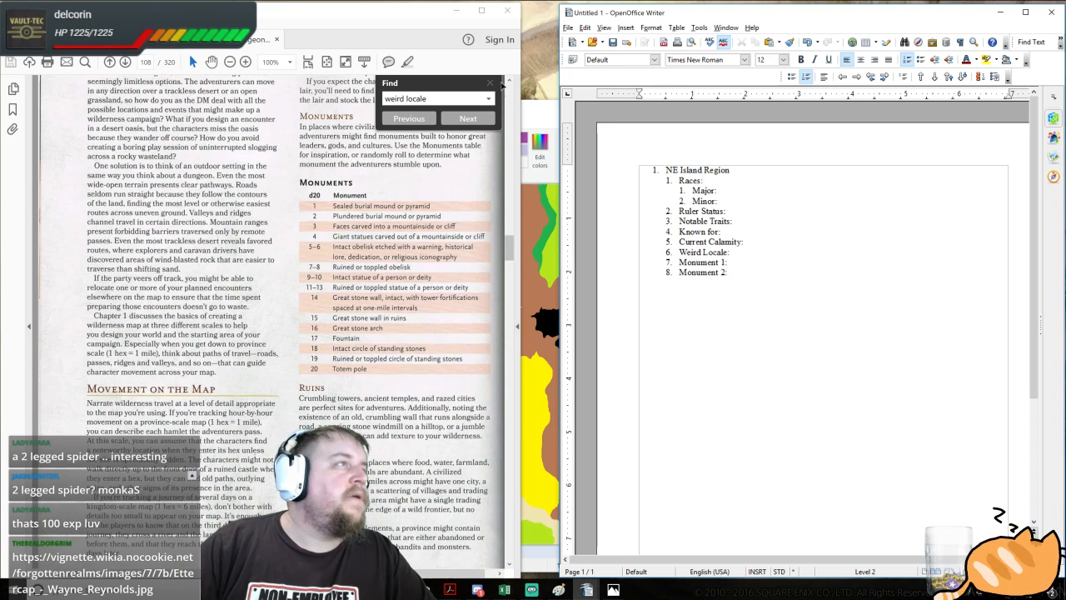
{"action": "left_click", "coordinate": [434, 190]}
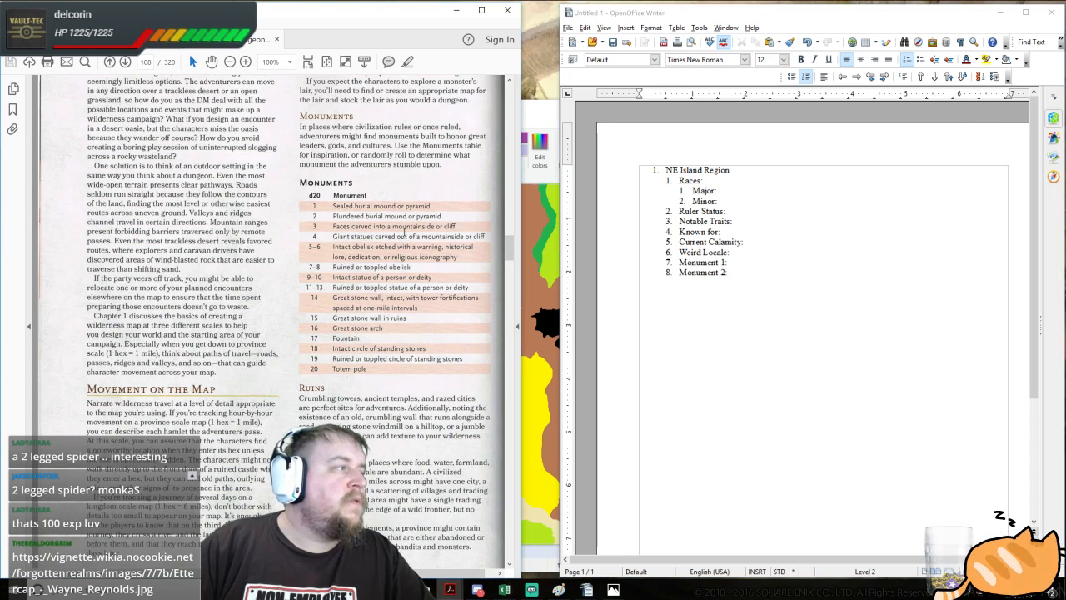
{"action": "left_click", "coordinate": [545, 108]}
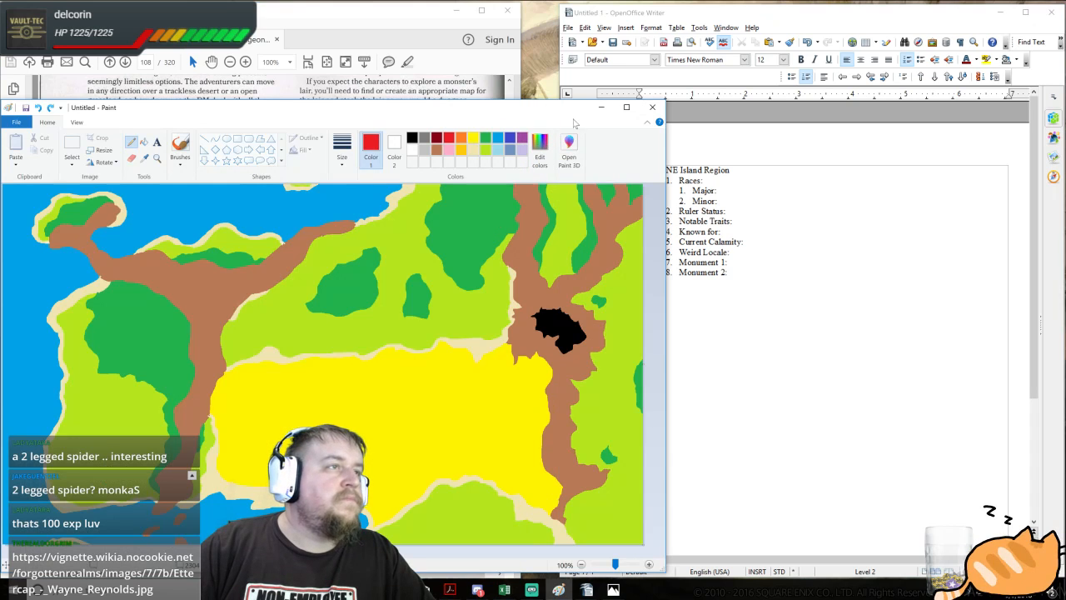
- Remove the numbering from every item under NE Island Region, from Races through Monument 2, keeping the indents
{"action": "left_click", "coordinate": [730, 170]}
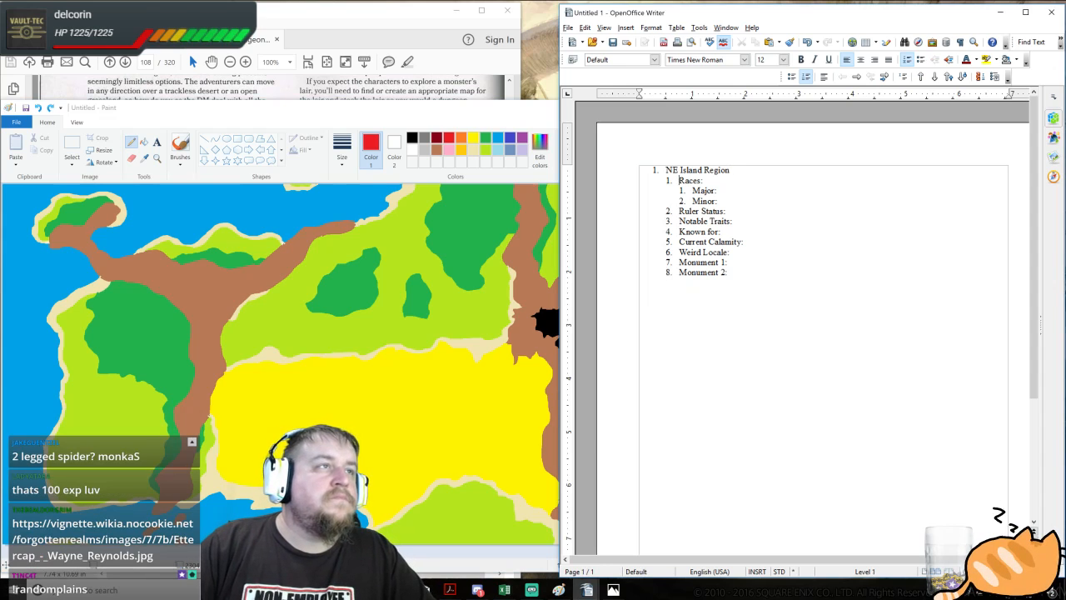
{"action": "key", "text": "BackSpace"}
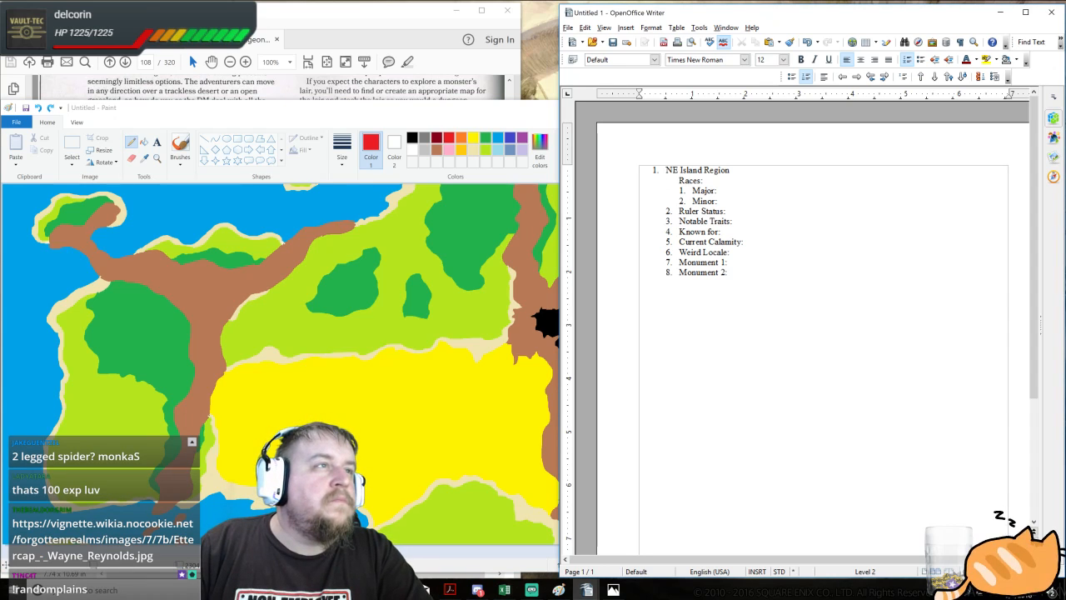
{"action": "key", "text": "Down"}
{"action": "key", "text": "BackSpace"}
{"action": "key", "text": "Down"}
{"action": "key", "text": "BackSpace"}
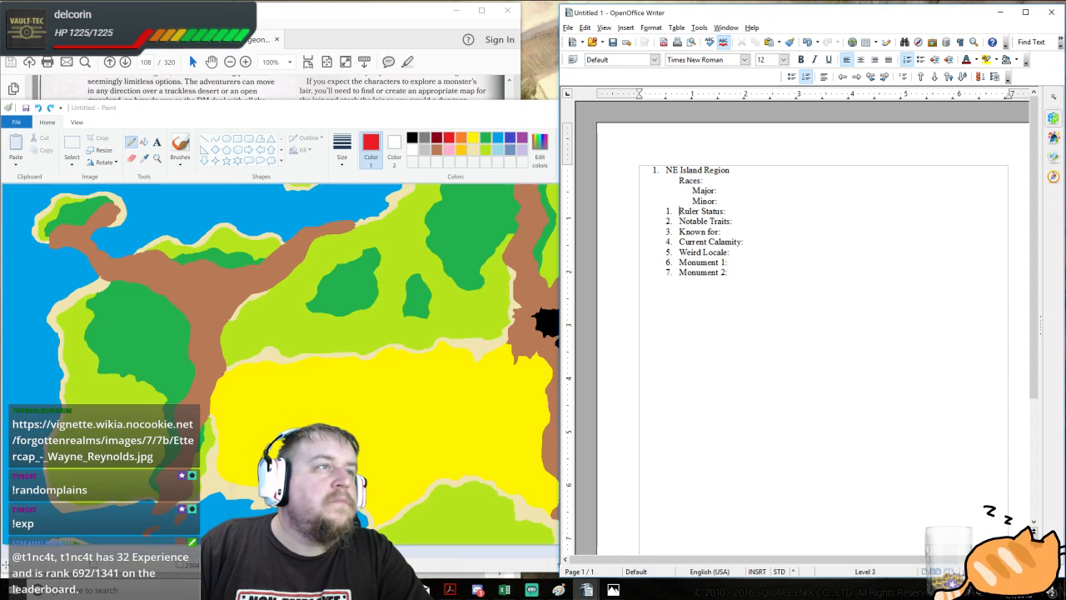
{"action": "key", "text": "BackSpace"}
{"action": "key", "text": "Down"}
{"action": "key", "text": "BackSpace"}
{"action": "key", "text": "Down"}
{"action": "key", "text": "BackSpace"}
{"action": "key", "text": "Down"}
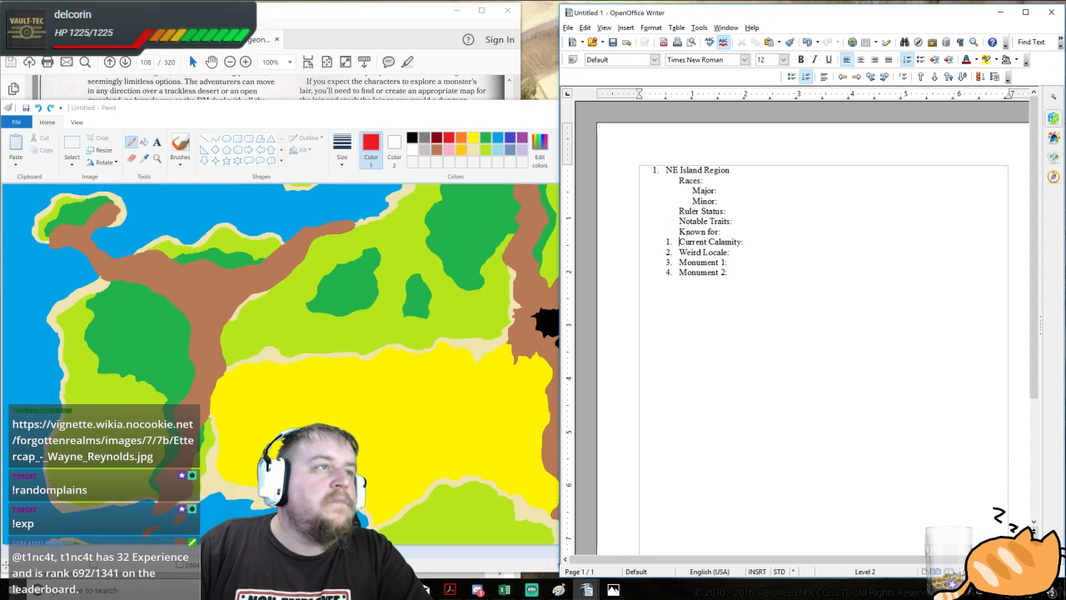
{"action": "key", "text": "BackSpace"}
{"action": "key", "text": "Down"}
{"action": "key", "text": "BackSpace"}
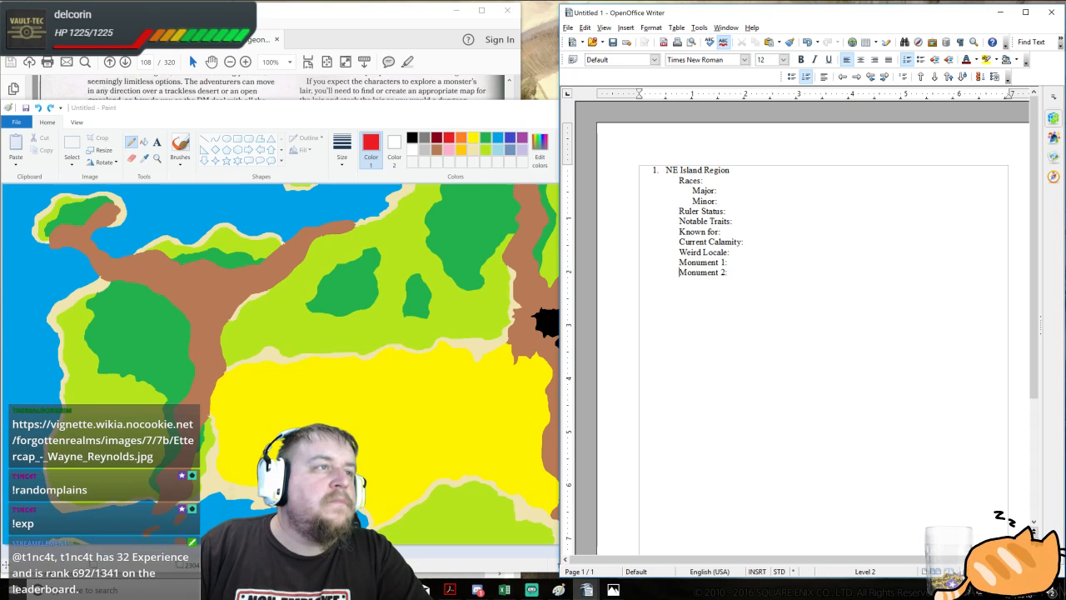
{"action": "key", "text": "ctrl+Home"}
{"action": "key", "text": "shift+Down"}
{"action": "key", "text": "shift+Down"}
{"action": "key", "text": "shift+Down"}
{"action": "key", "text": "shift+Down"}
{"action": "key", "text": "shift+Down"}
{"action": "key", "text": "shift+Down"}
{"action": "key", "text": "shift+Down"}
{"action": "key", "text": "shift+Down"}
{"action": "key", "text": "shift+Down"}
{"action": "key", "text": "shift+Down"}
{"action": "key", "text": "shift+End"}
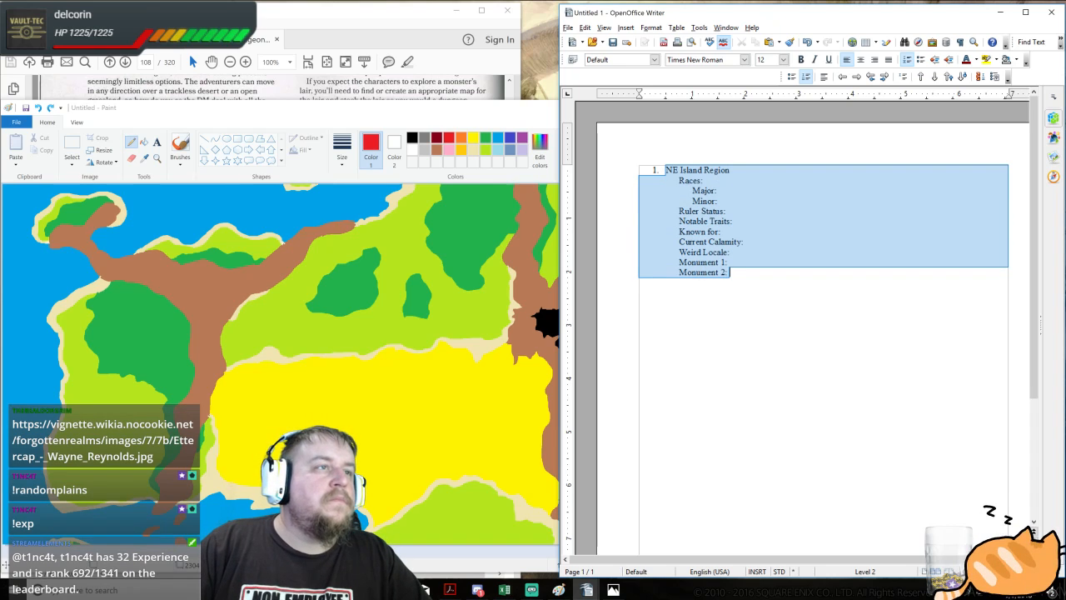
{"action": "left_click", "coordinate": [665, 170]}
{"action": "left_click_drag", "start_coordinate": [665, 170], "coordinate": [669, 180]}
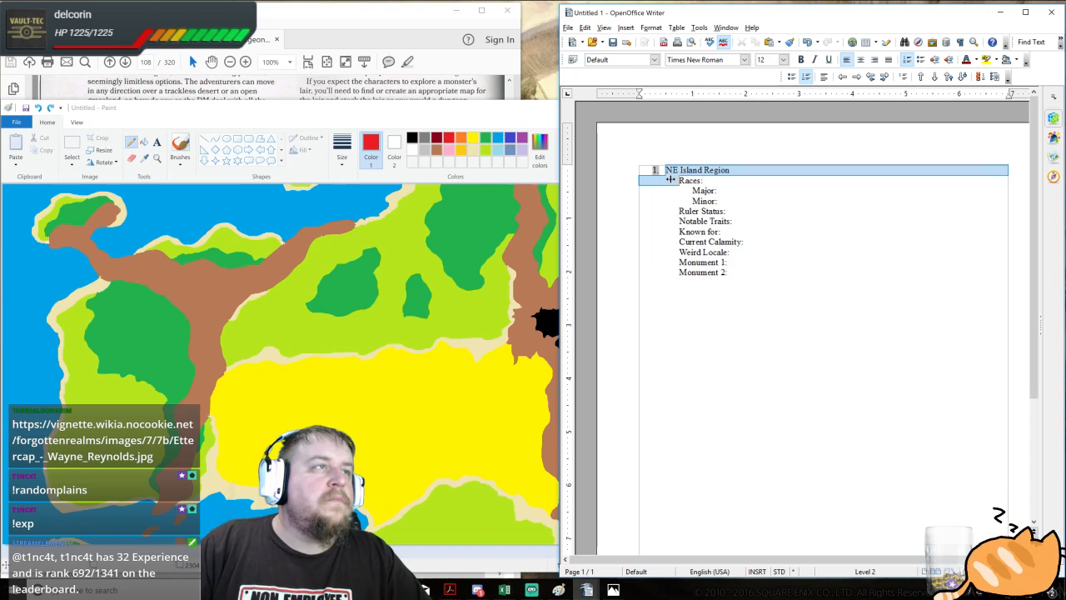
- Copy the whole NE Island Region entry, from its heading through Monument 2
{"action": "key", "text": "ctrl+End"}
{"action": "key", "text": "shift+Up"}
{"action": "key", "text": "shift+Up"}
{"action": "key", "text": "shift+Up"}
{"action": "key", "text": "shift+Up"}
{"action": "key", "text": "shift+Up"}
{"action": "key", "text": "shift+Up"}
{"action": "key", "text": "shift+Up"}
{"action": "key", "text": "shift+Up"}
{"action": "key", "text": "shift+Up"}
{"action": "key", "text": "shift+Up"}
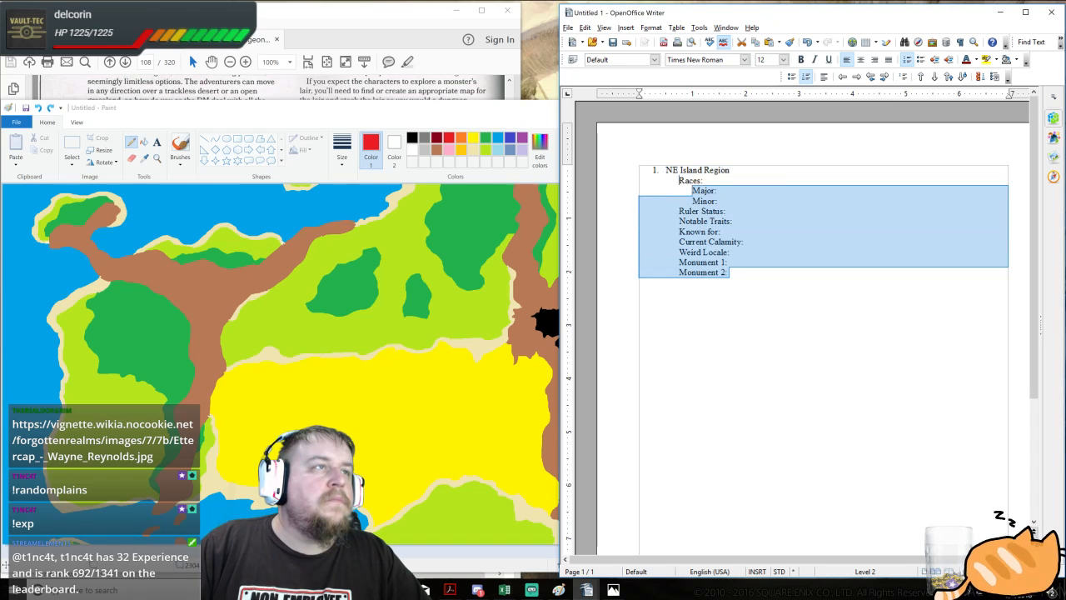
{"action": "key", "text": "shift+Home"}
{"action": "key", "text": "ctrl+c"}
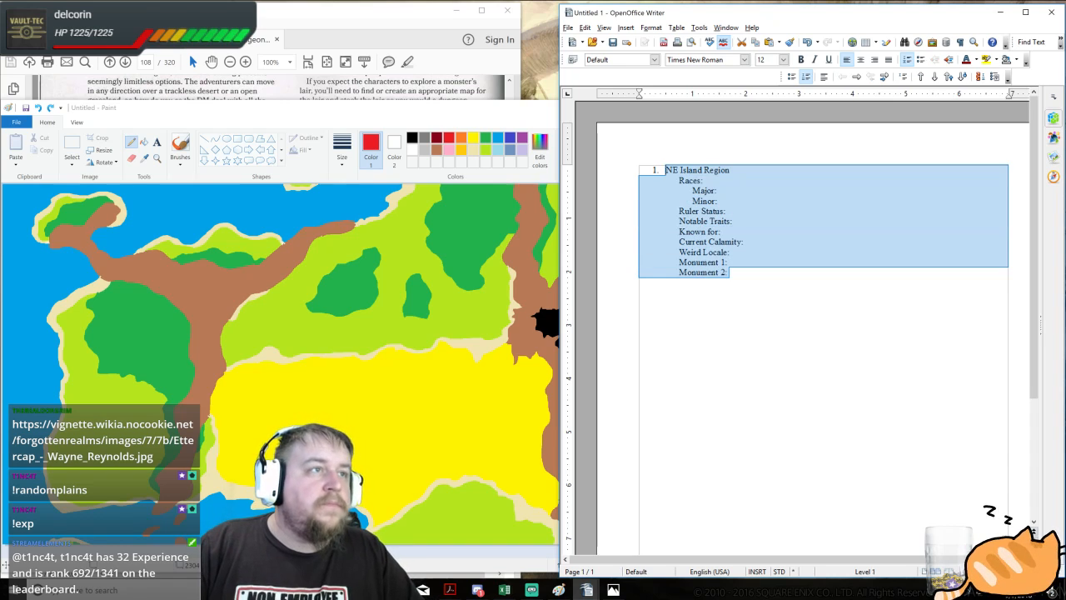
- Paste the copied entry twice below the first one, with a blank line between entries
{"action": "key", "text": "ctrl+End"}
{"action": "key", "text": "Return"}
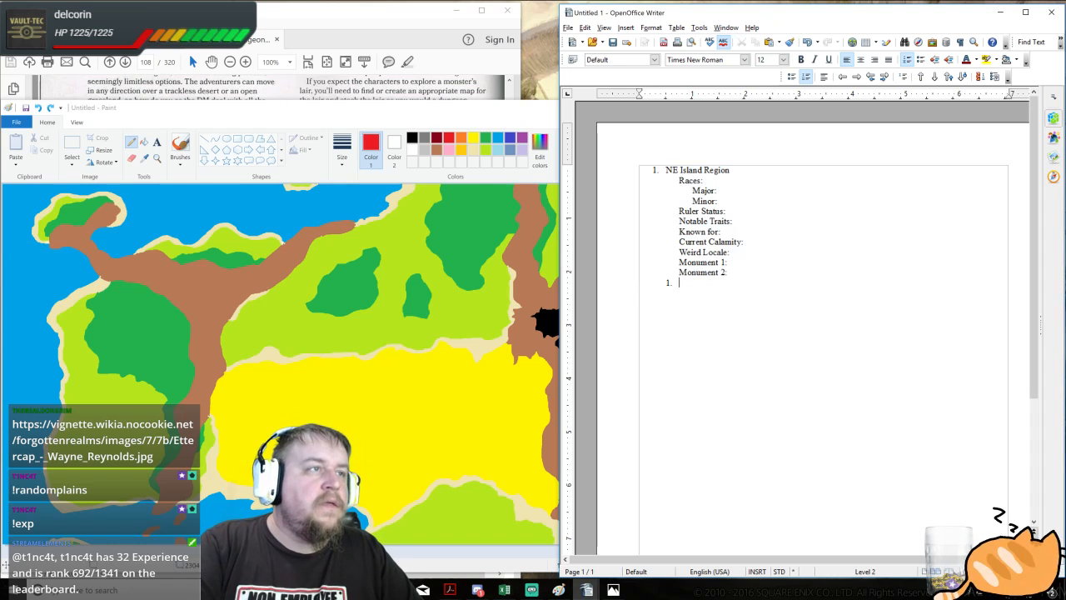
{"action": "key", "text": "Return"}
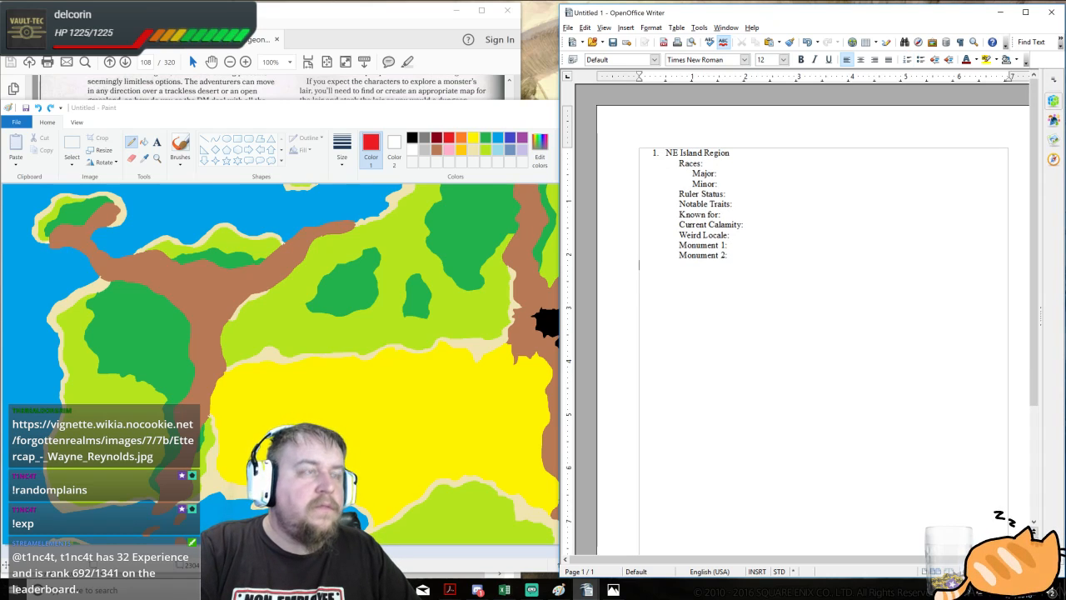
{"action": "key", "text": "ctrl+v"}
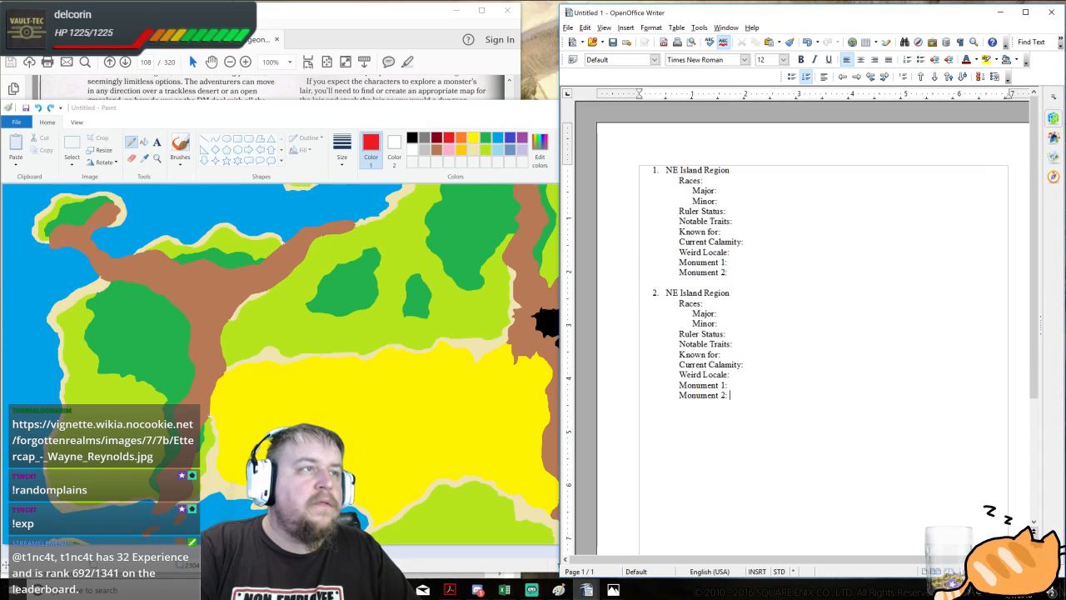
{"action": "key", "text": "Return"}
{"action": "key", "text": "Return"}
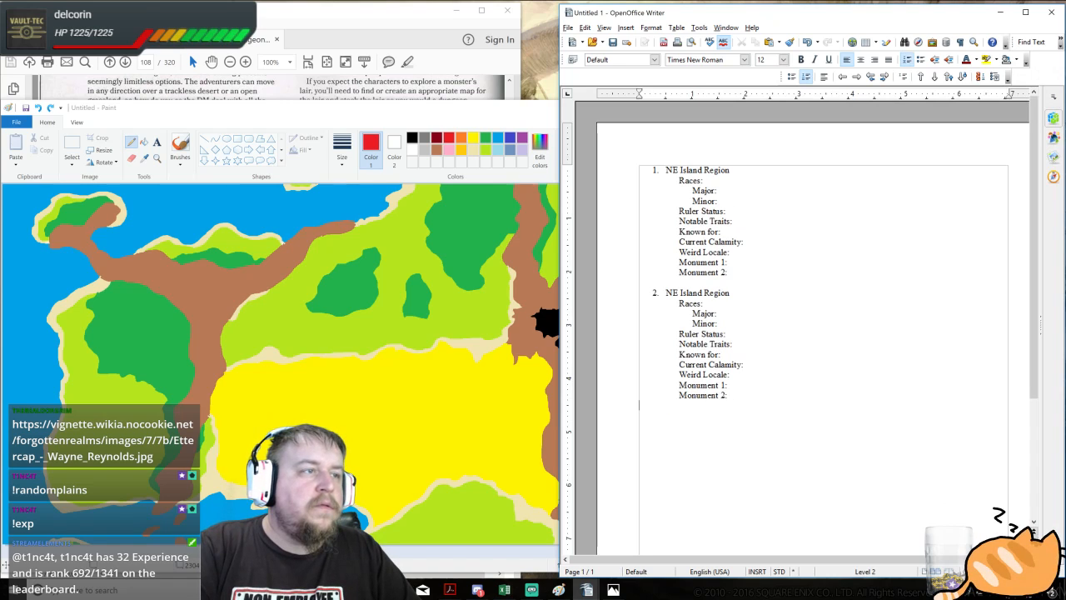
{"action": "key", "text": "ctrl+v"}
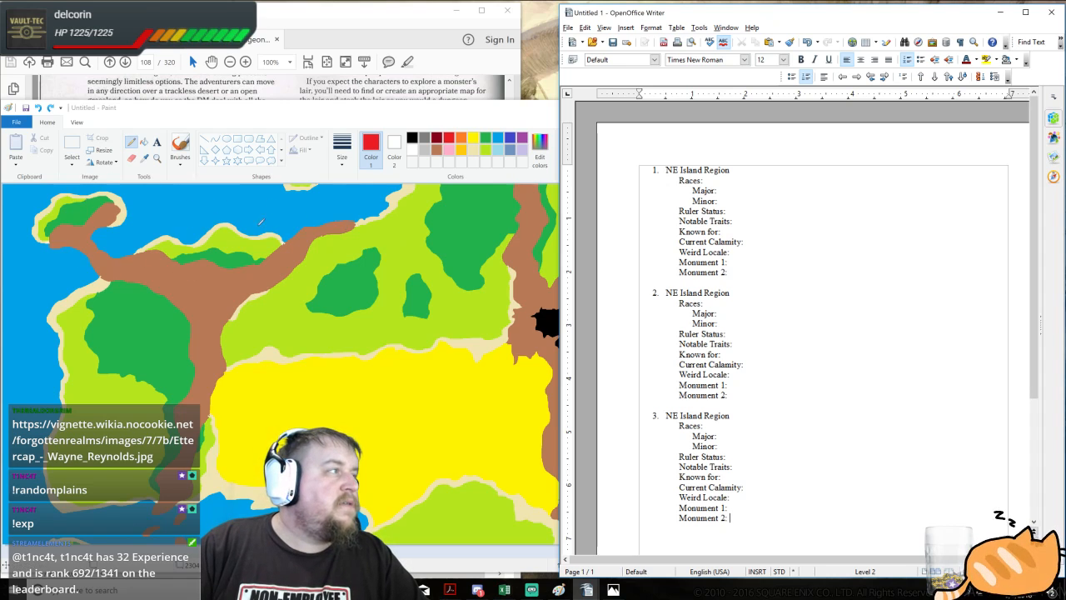
- Rename the second entry's heading to Coastal Valley and the third entry's heading to Central Plains
{"action": "left_click_drag", "start_coordinate": [665, 292], "coordinate": [730, 293]}
{"action": "type", "text": "Co"}
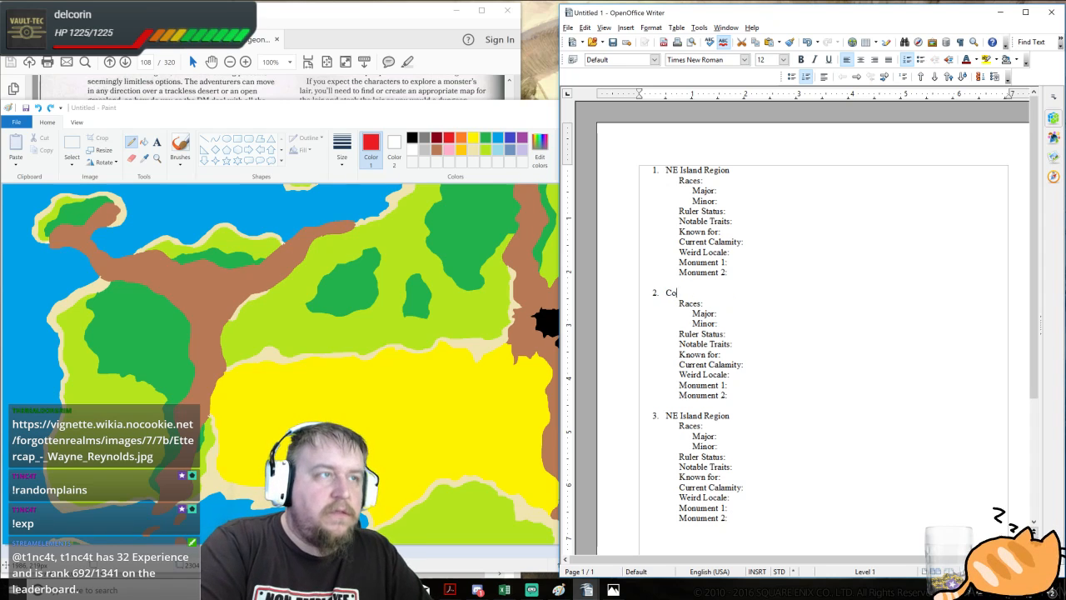
{"action": "type", "text": "astal Valley"}
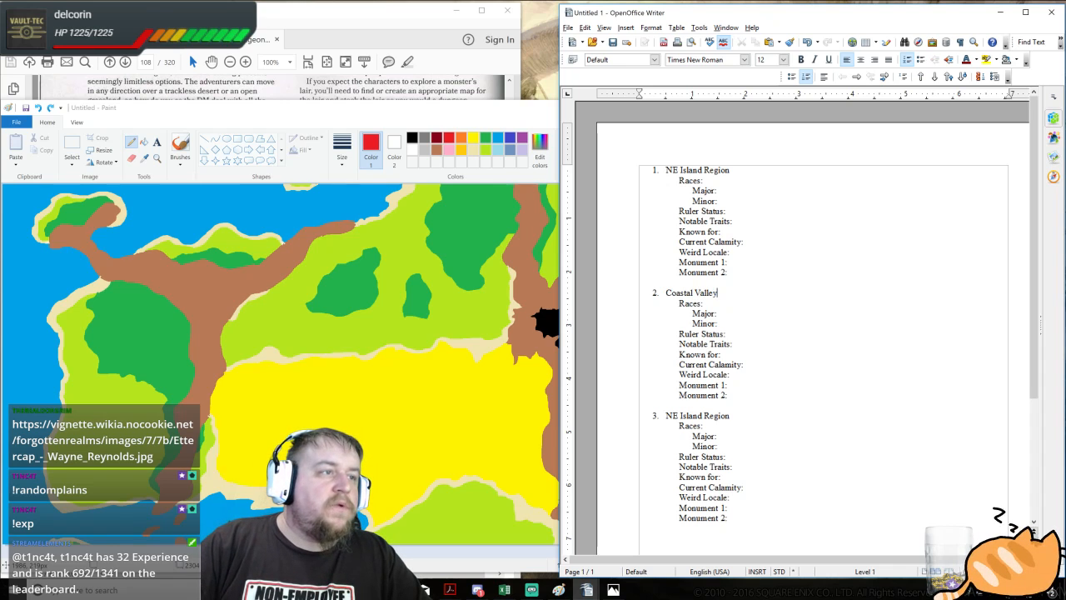
{"action": "left_click_drag", "start_coordinate": [666, 415], "coordinate": [731, 415]}
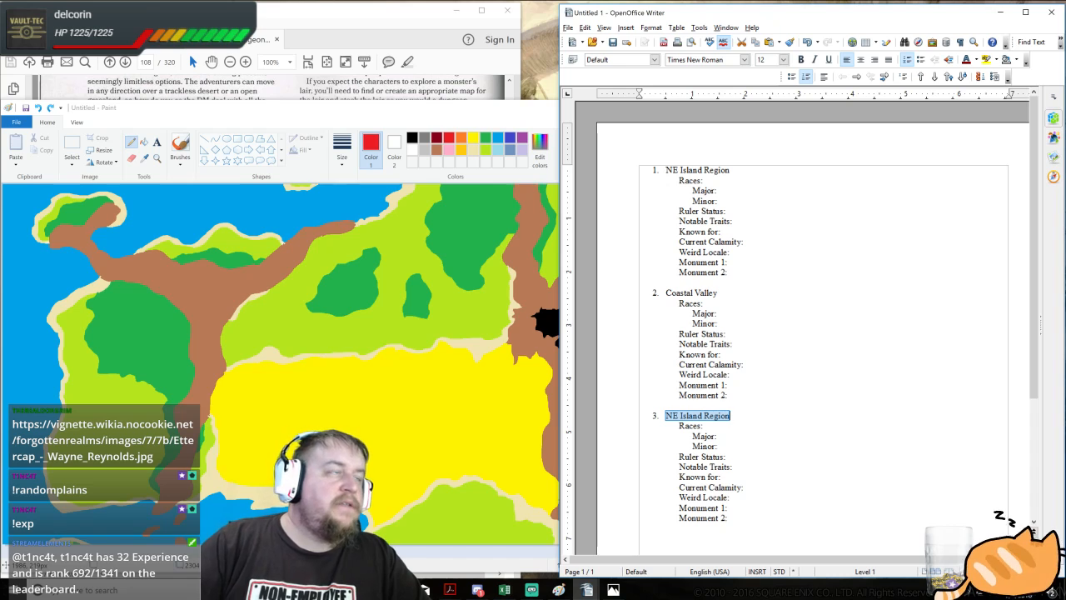
{"action": "type", "text": "Central Plains"}
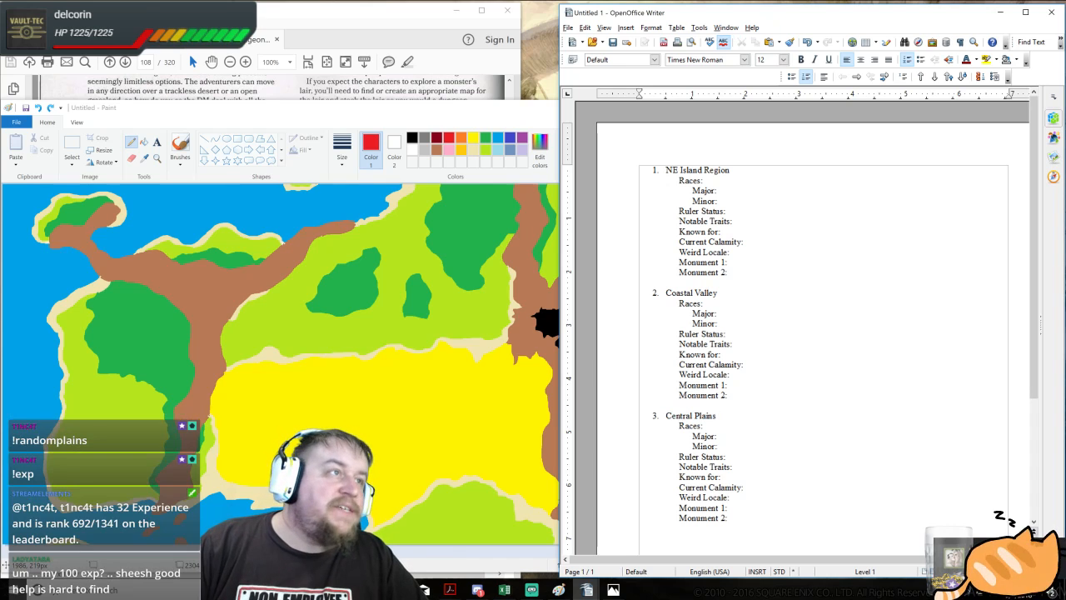
- Check the Paint map and paste a fourth copy of the region entry below Central Plains
{"action": "scroll", "coordinate": [800, 333], "scroll_direction": "down", "scroll_amount": 3}
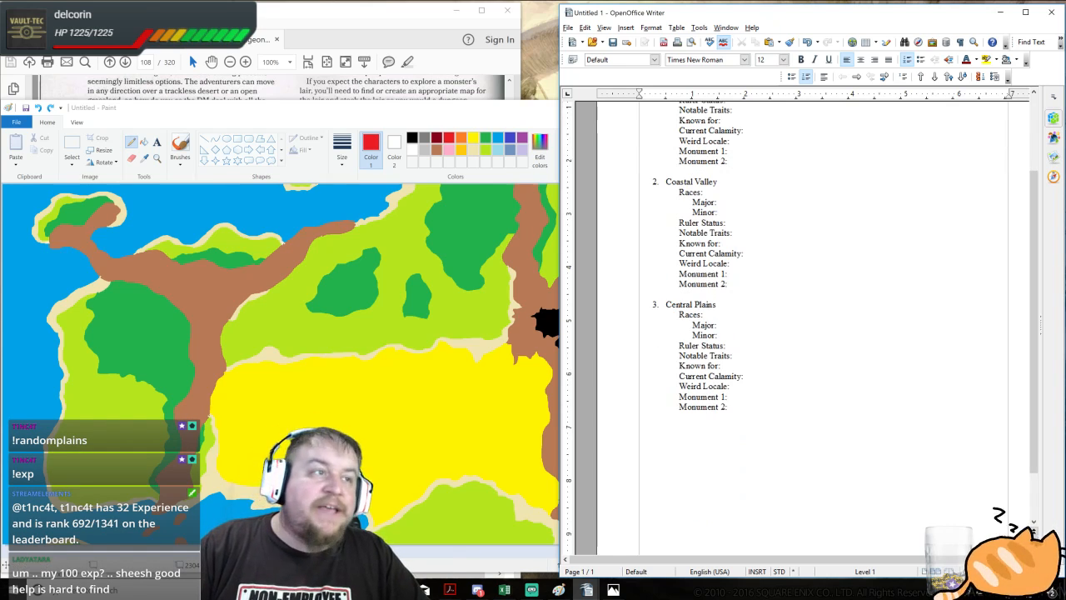
{"action": "left_click", "coordinate": [496, 110]}
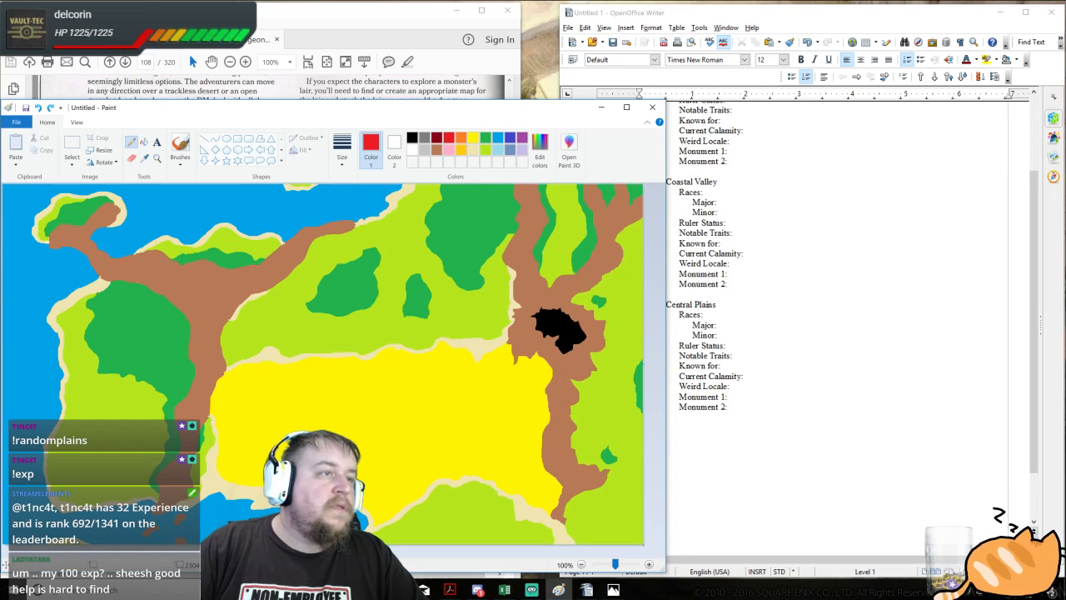
{"action": "key", "text": "alt+Tab"}
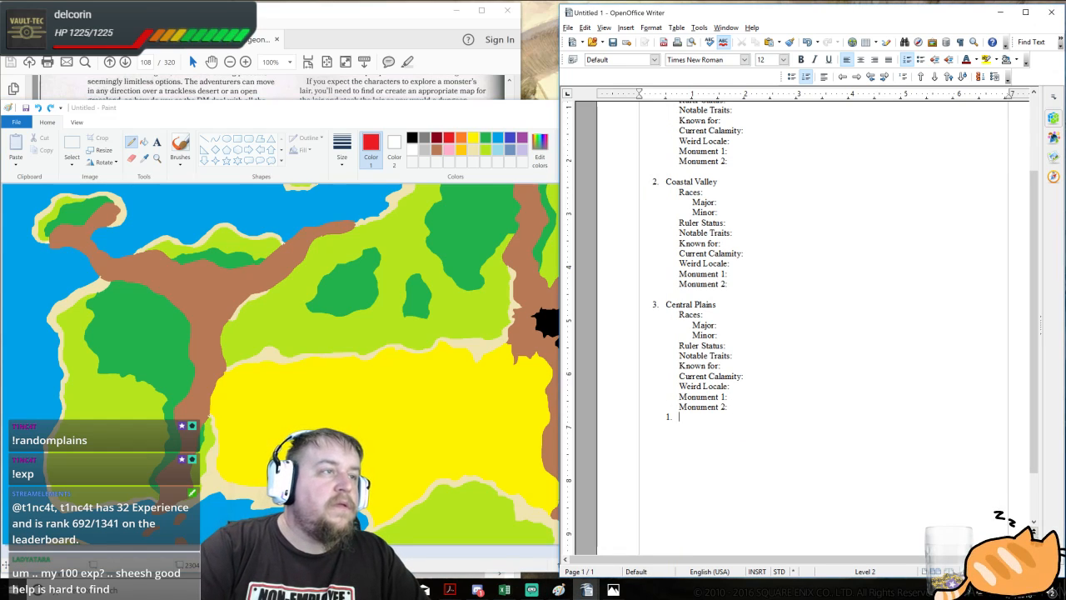
{"action": "key", "text": "shift+Tab"}
{"action": "key", "text": "ctrl+v"}
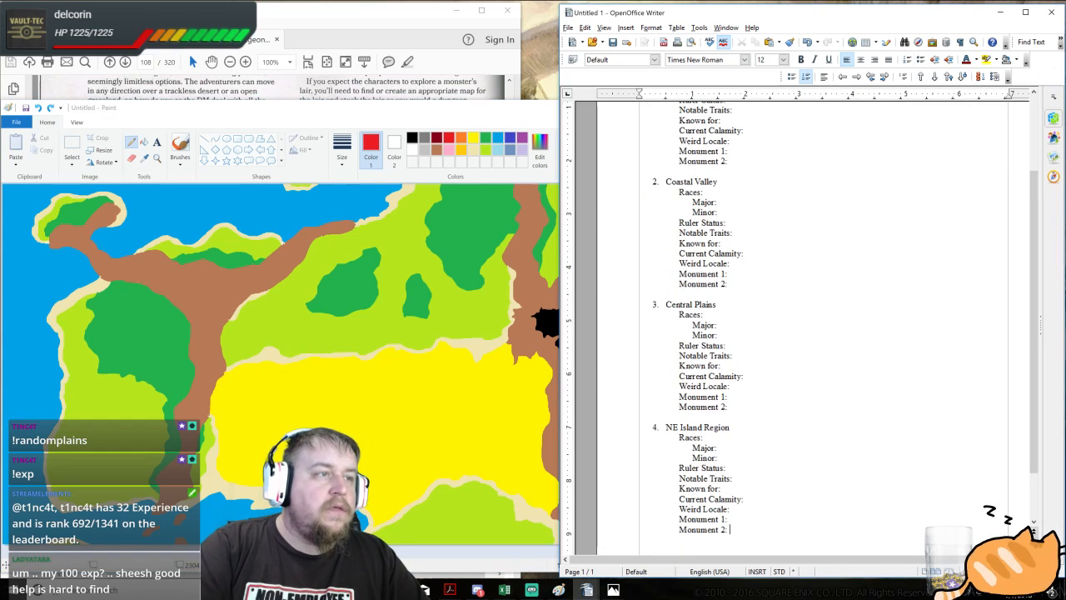
- Check the map's eastern side and rename the fourth entry's heading to Untamed East
{"action": "left_click", "coordinate": [524, 110]}
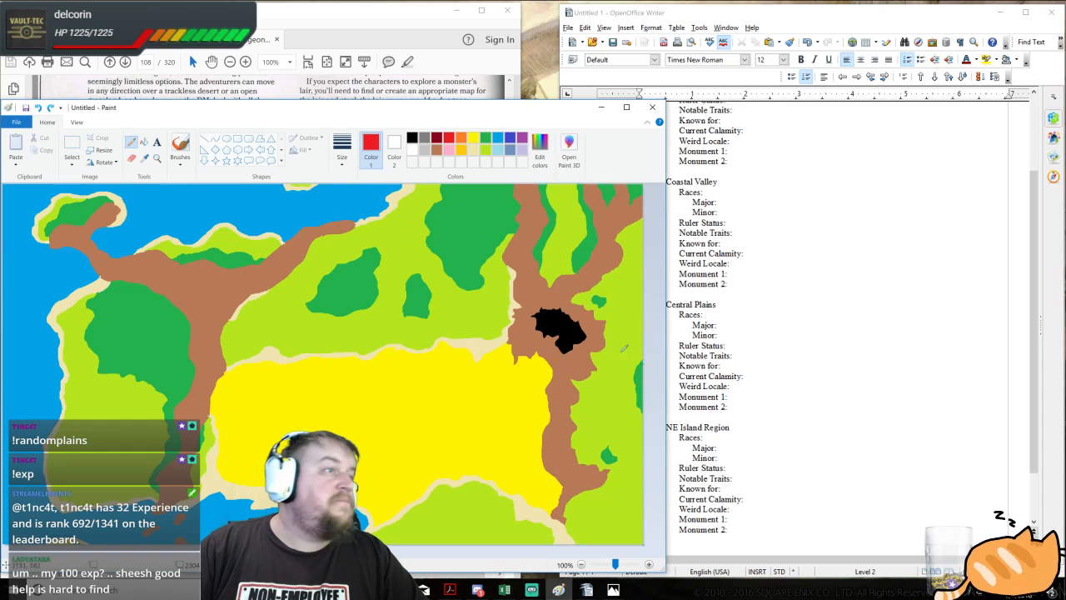
{"action": "left_click", "coordinate": [731, 396]}
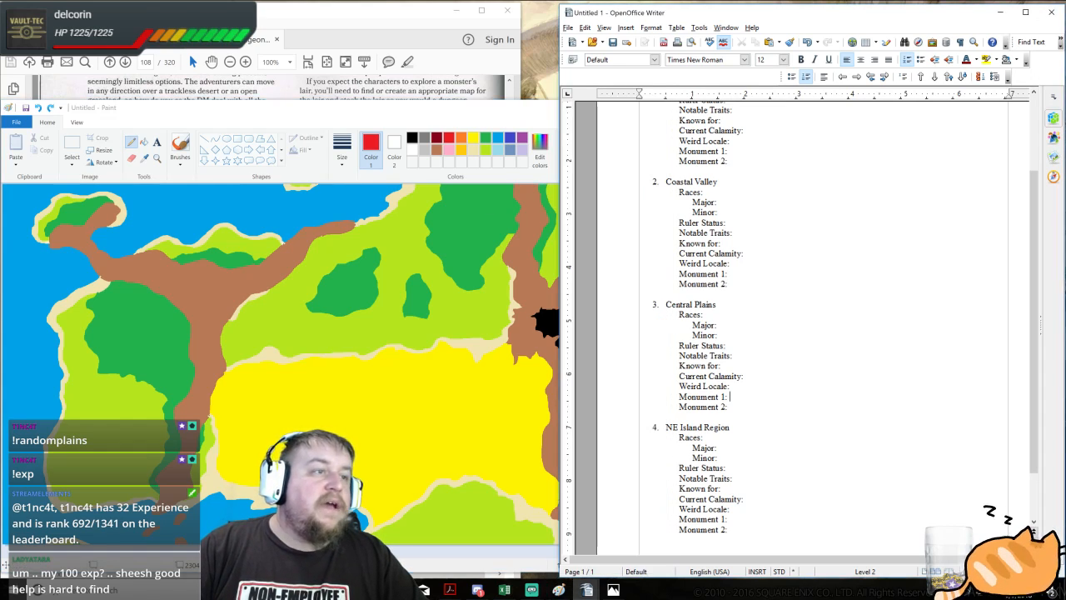
{"action": "left_click_drag", "start_coordinate": [665, 428], "coordinate": [730, 427]}
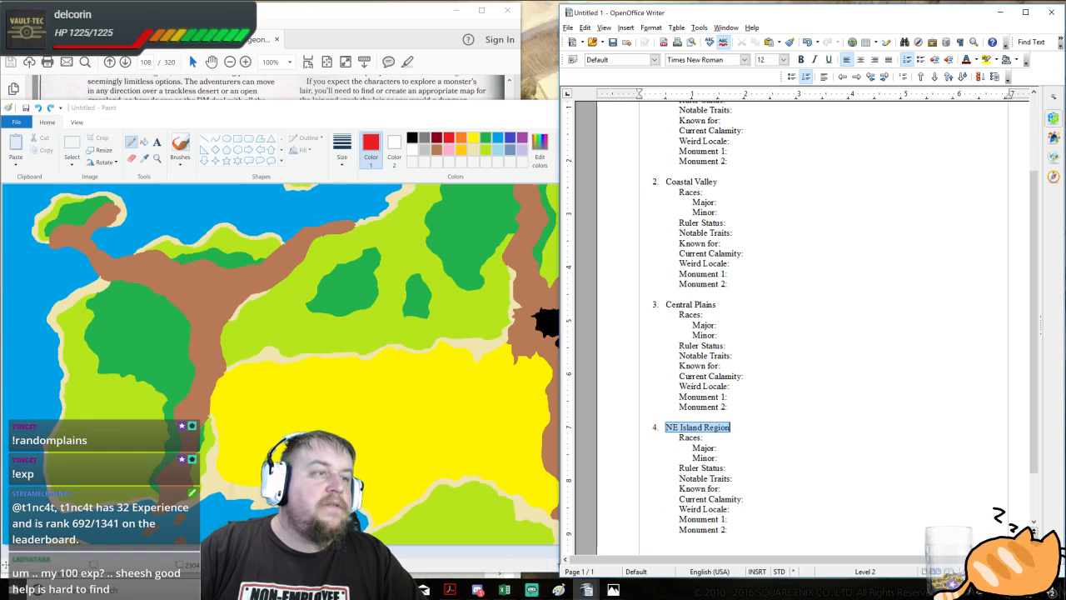
{"action": "type", "text": "Untamed West"}
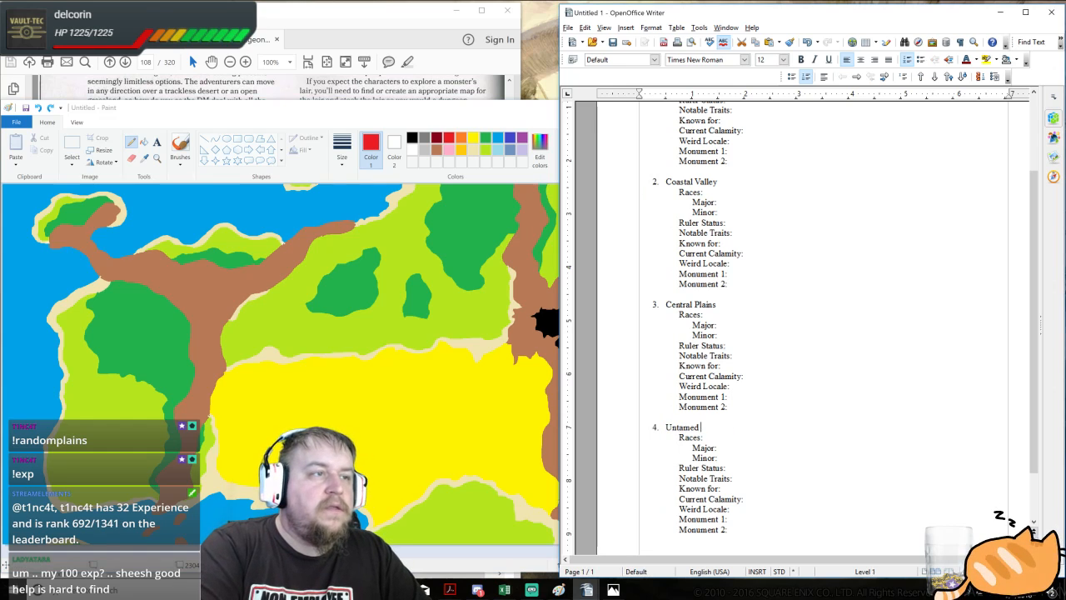
{"action": "key", "text": "BackSpace"}
{"action": "key", "text": "BackSpace"}
{"action": "key", "text": "BackSpace"}
{"action": "key", "text": "BackSpace"}
{"action": "type", "text": "East"}
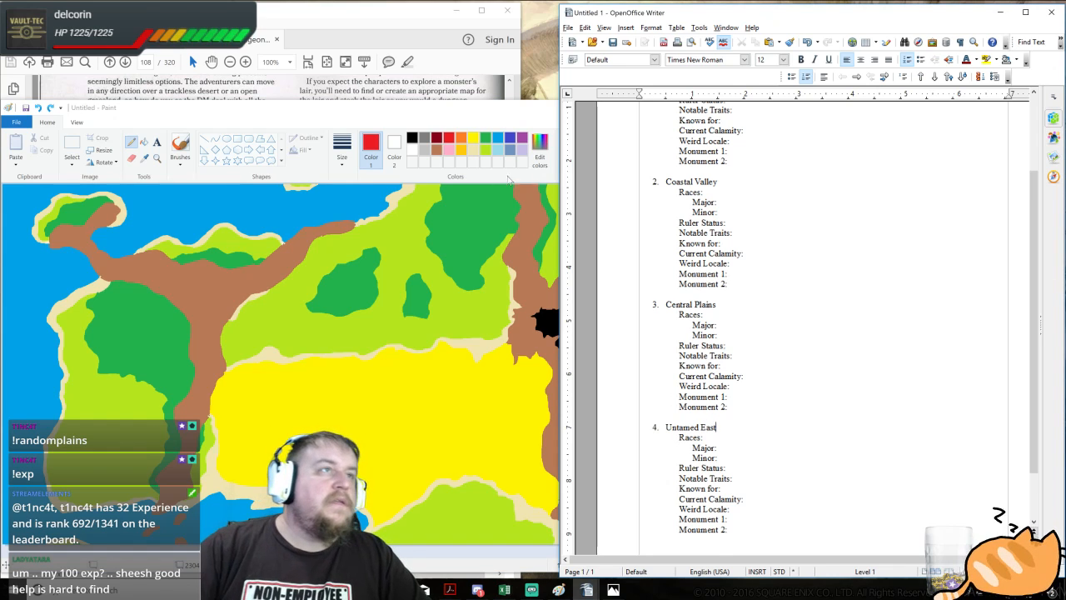
- Rename the outline's first entry heading to NW Island Region
{"action": "scroll", "coordinate": [800, 333], "scroll_direction": "up", "scroll_amount": 3}
{"action": "key", "text": "shift+Right"}
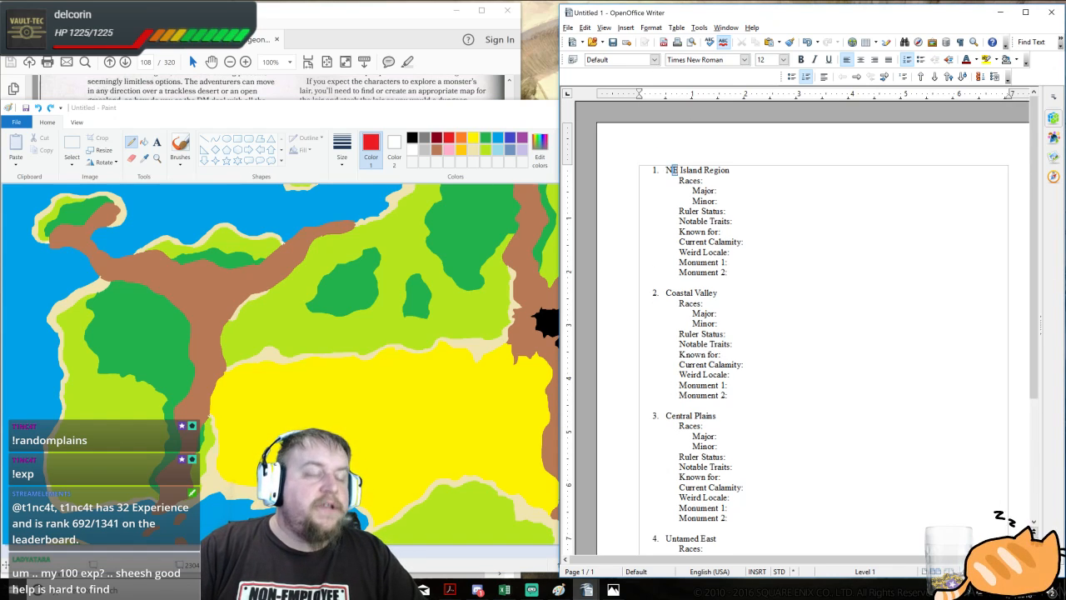
{"action": "type", "text": "W"}
{"action": "scroll", "coordinate": [705, 303], "scroll_direction": "down", "scroll_amount": 5}
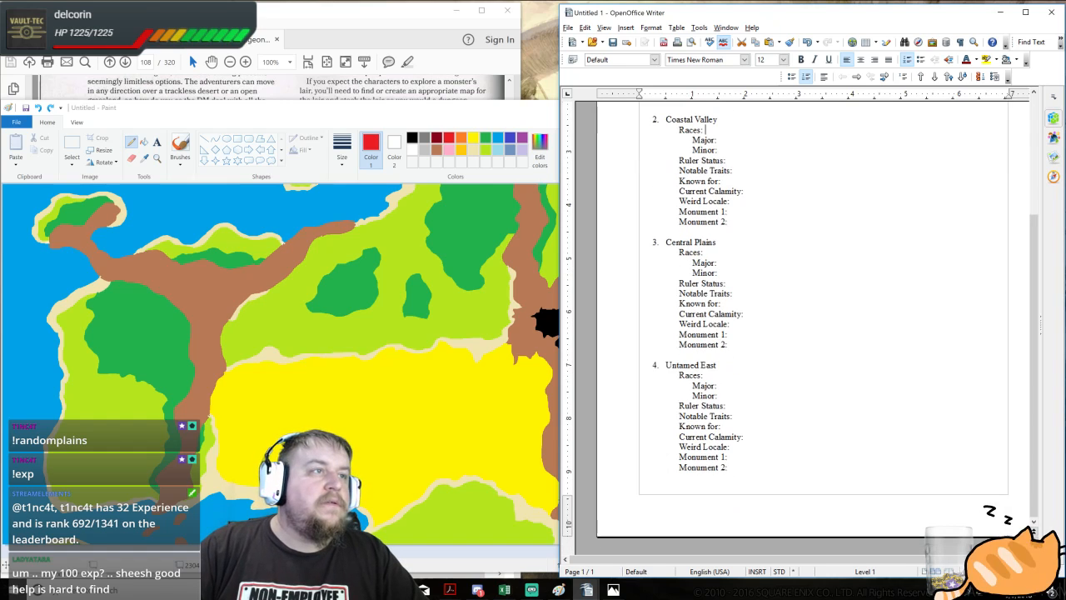
{"action": "left_click", "coordinate": [706, 303]}
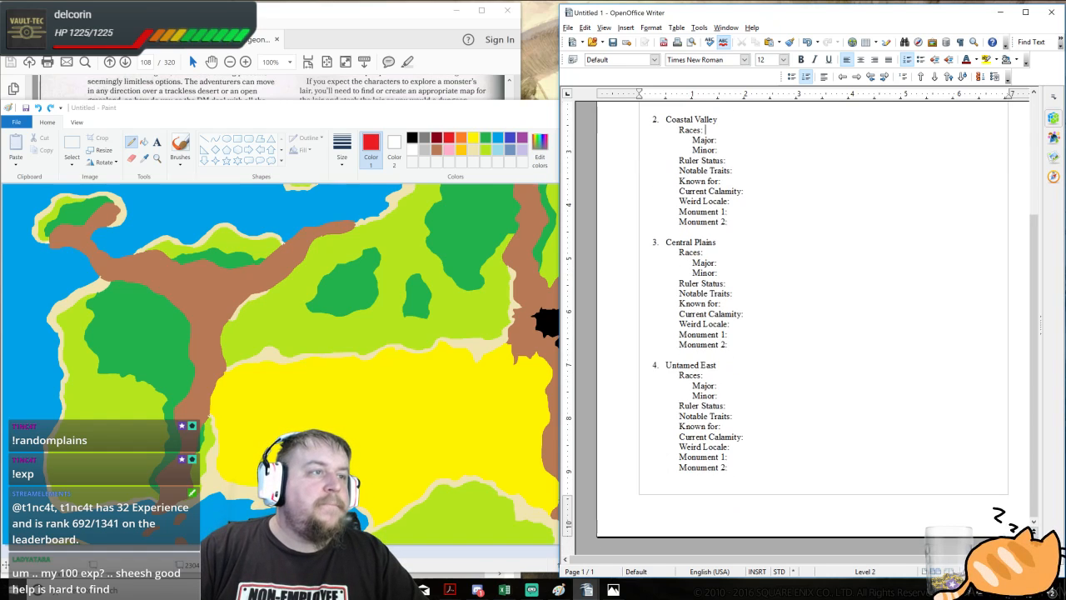
{"action": "scroll", "coordinate": [800, 333], "scroll_direction": "up", "scroll_amount": 4}
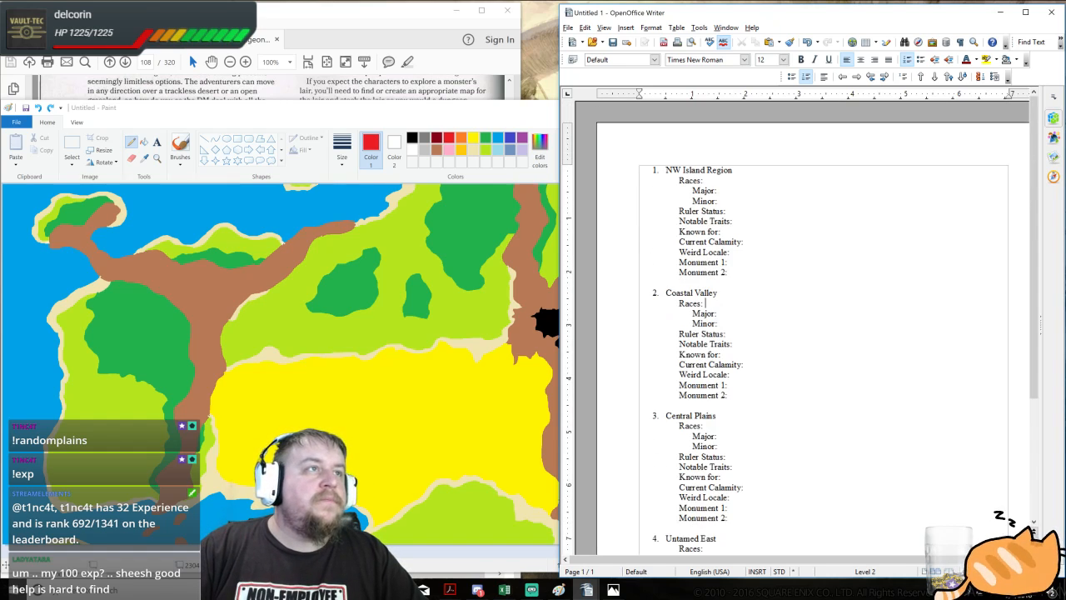
{"action": "scroll", "coordinate": [800, 333], "scroll_direction": "down", "scroll_amount": 2}
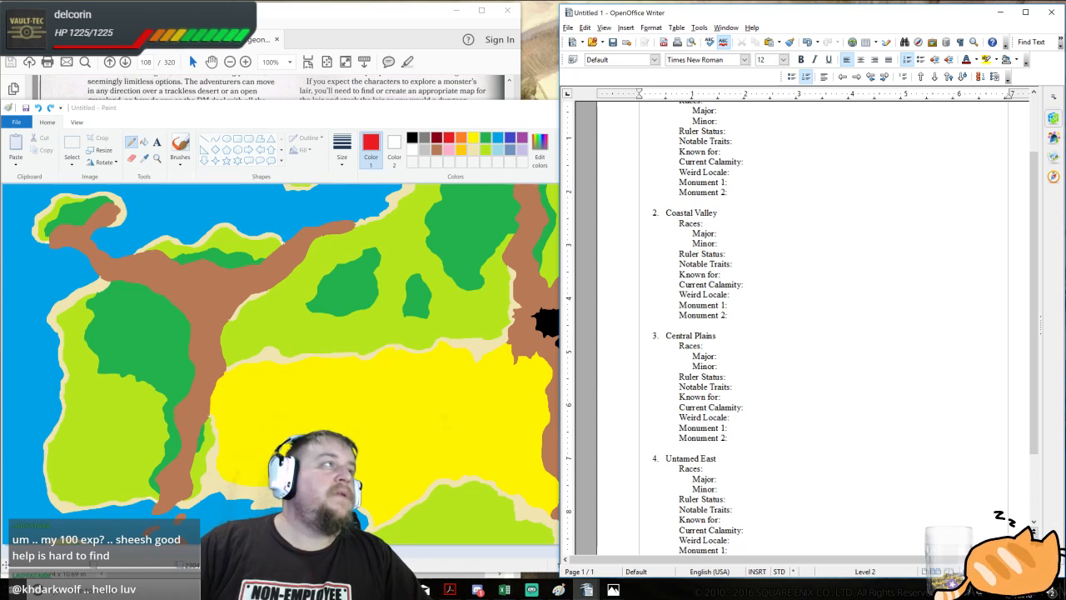
- Switch to File Explorer and open the D&D 5E - Monster Manual PDF from the Books & Mods folder
{"action": "key", "text": "alt+Tab"}
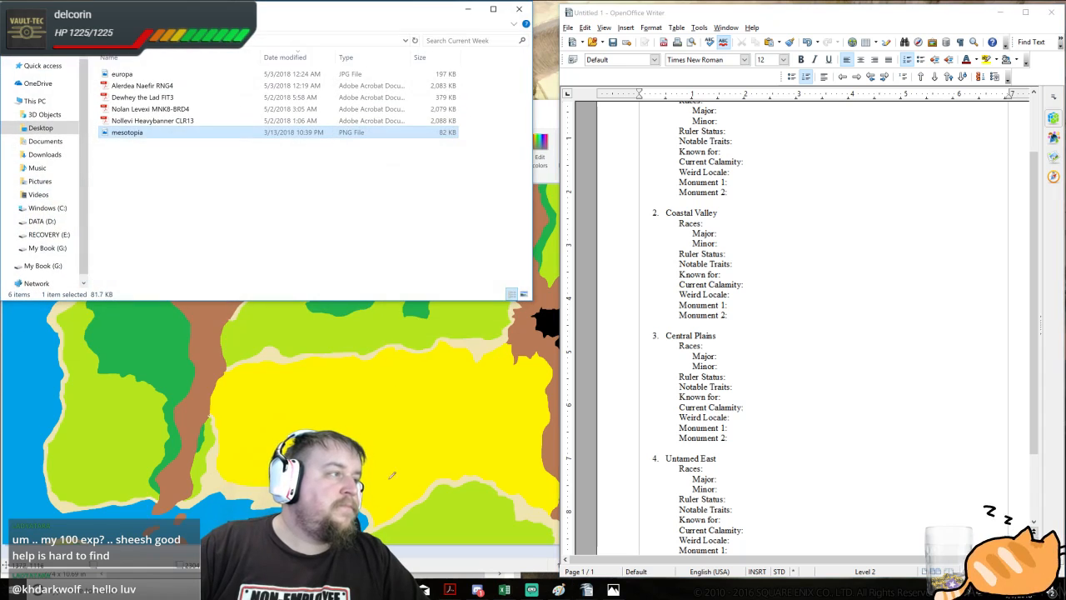
{"action": "key", "text": "ctrl+shift+2"}
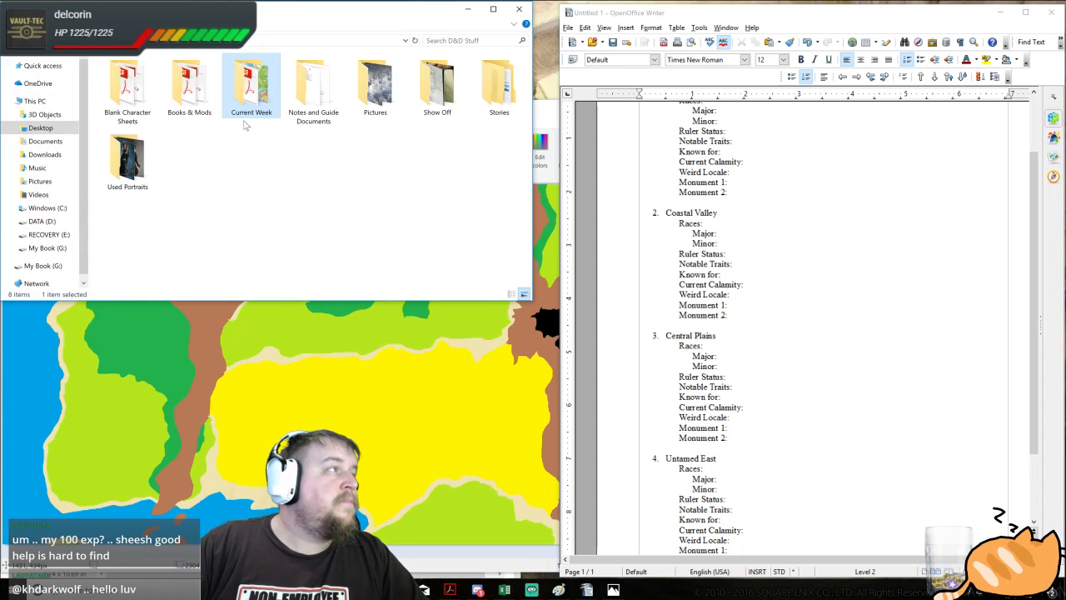
{"action": "double_click", "coordinate": [197, 96]}
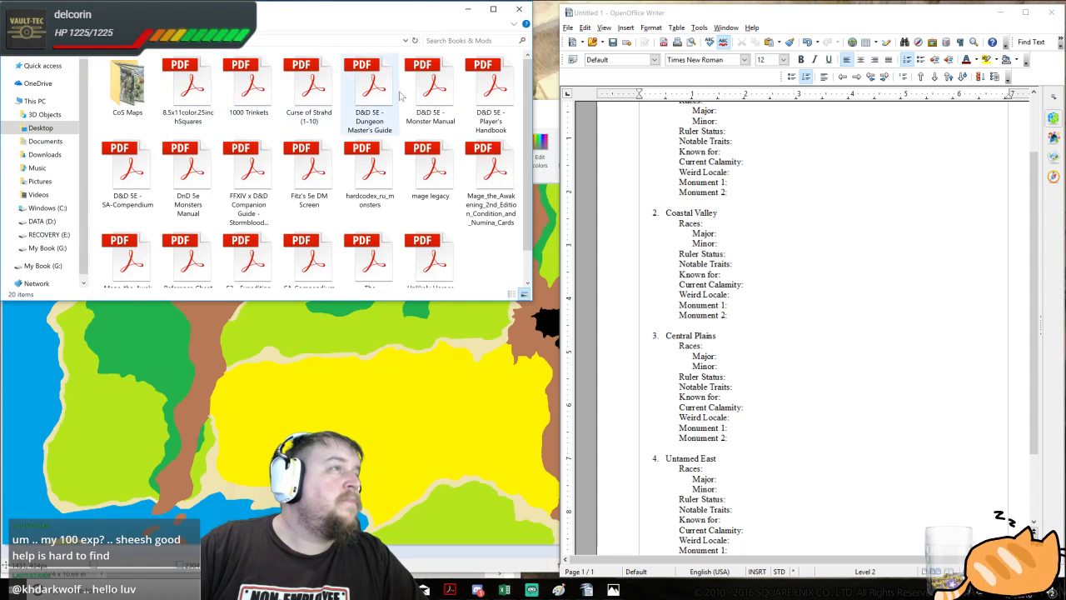
{"action": "left_click", "coordinate": [439, 98]}
{"action": "double_click", "coordinate": [438, 98]}
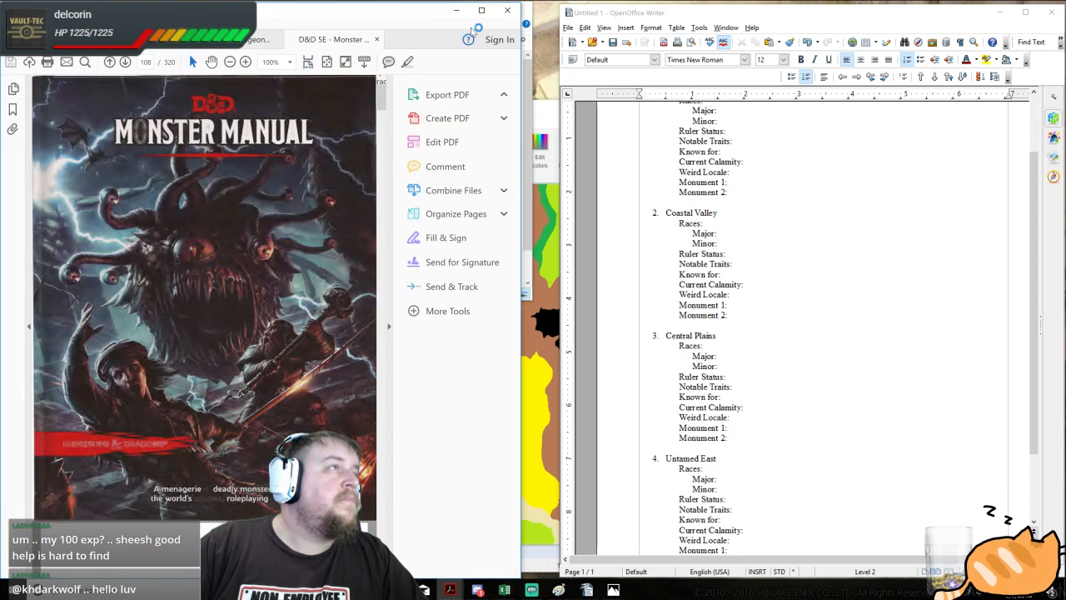
{"action": "left_click", "coordinate": [377, 316]}
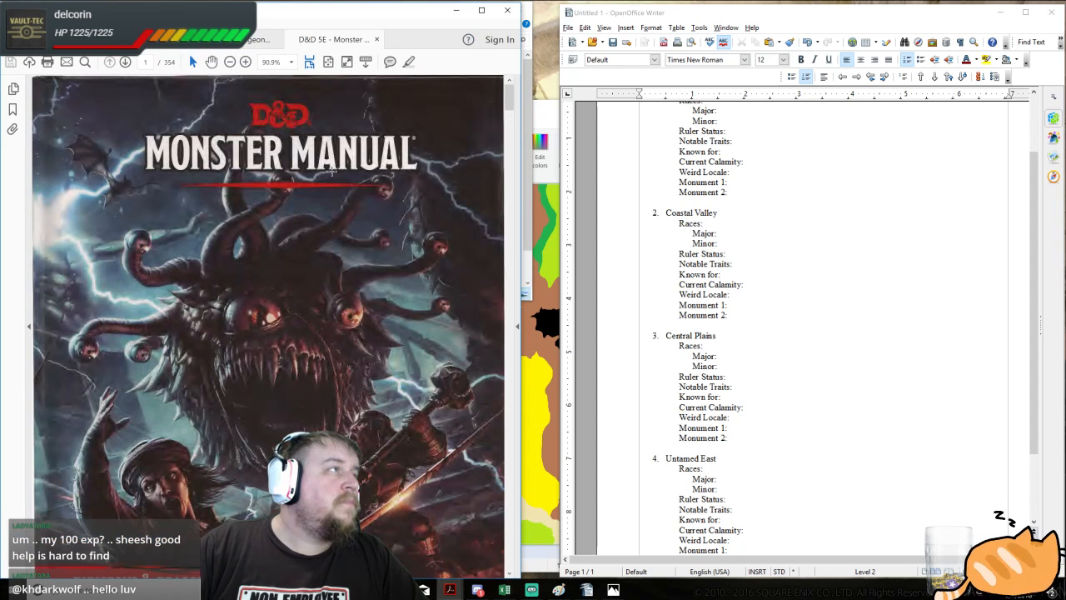
- Search the Monster Manual for "ettercap" and examine the passage around the first match
{"action": "key", "text": "ctrl+f"}
{"action": "type", "text": "ewtercap"}
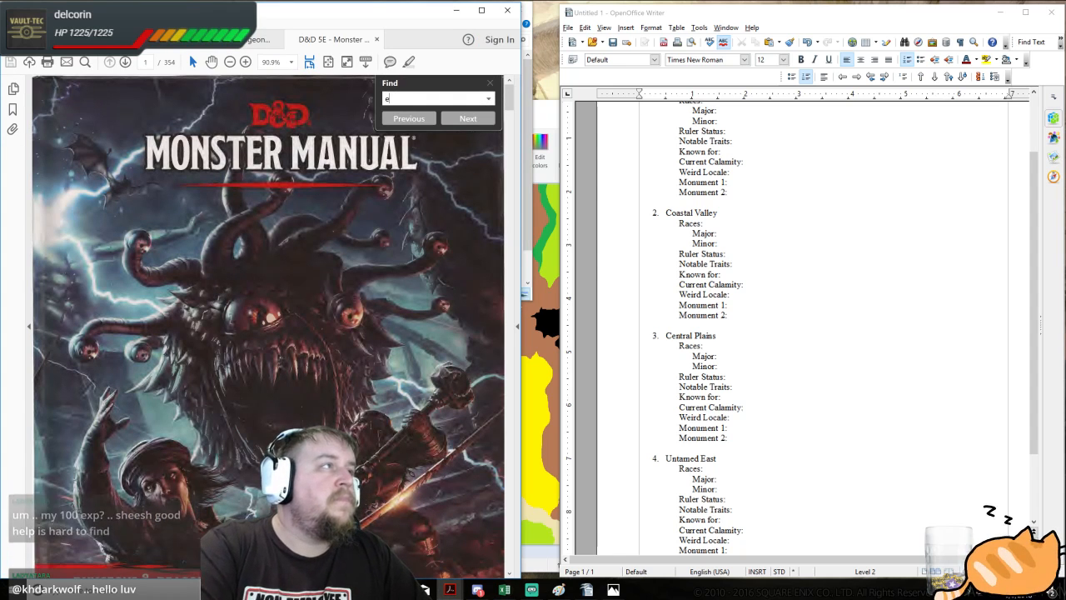
{"action": "key", "text": "Return"}
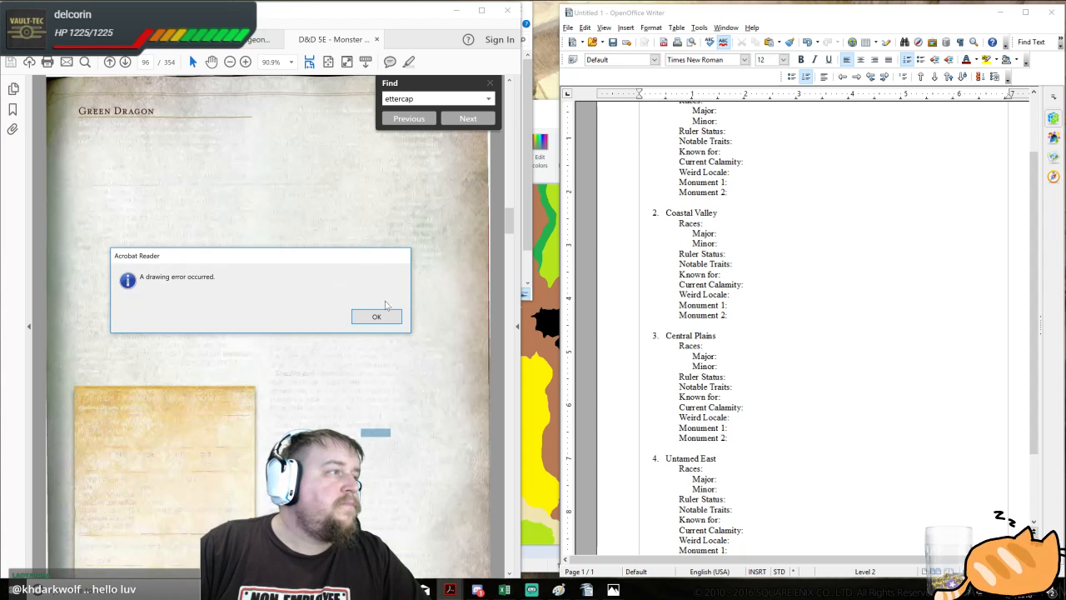
{"action": "left_click", "coordinate": [385, 317]}
{"action": "key", "text": "Escape"}
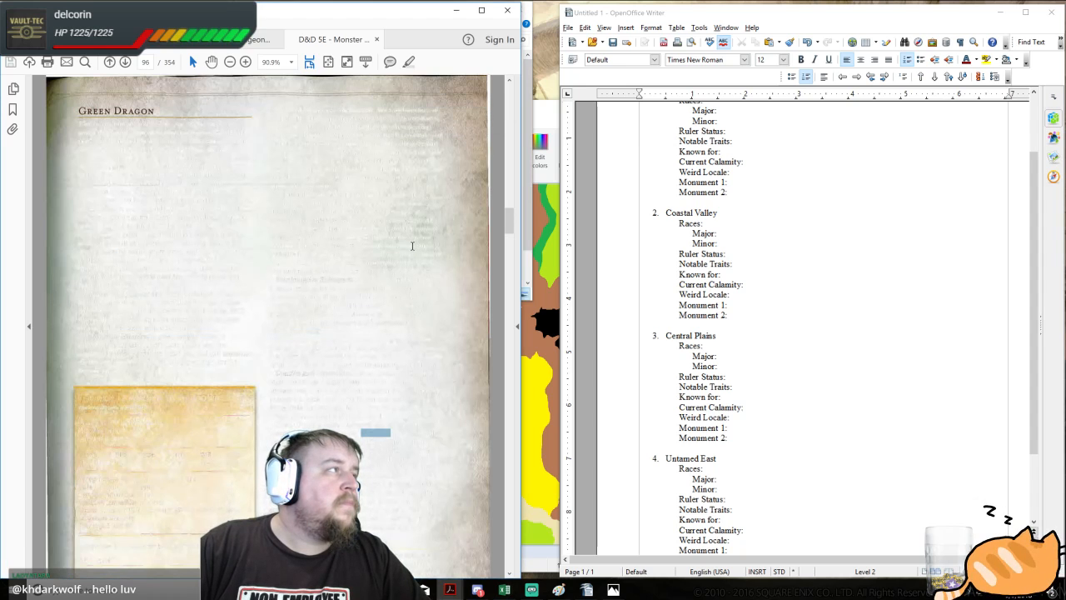
{"action": "scroll", "coordinate": [411, 246], "scroll_direction": "down", "scroll_amount": 3}
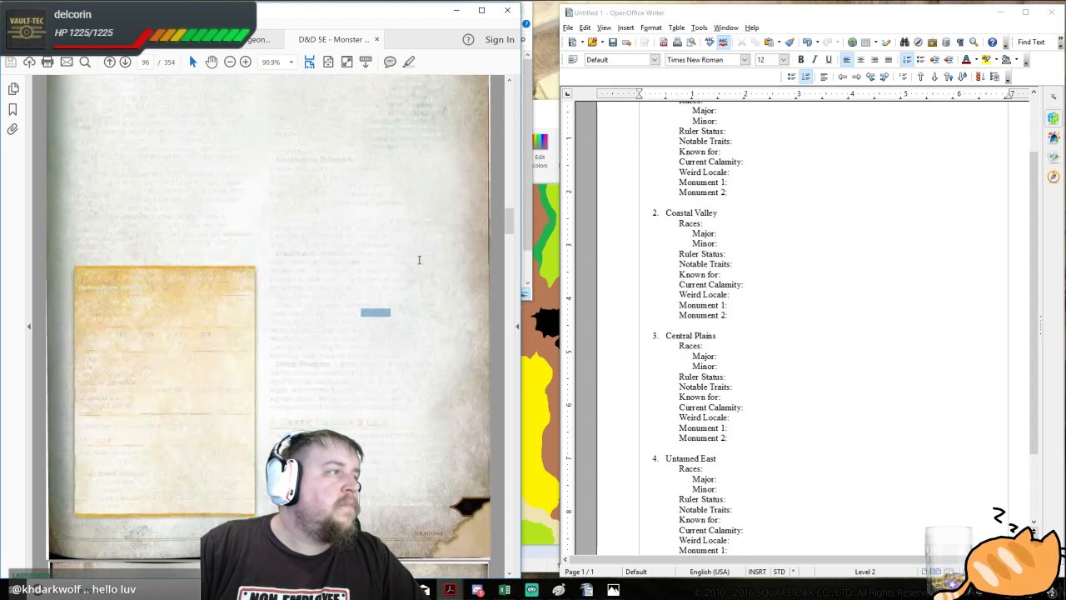
{"action": "scroll", "coordinate": [419, 260], "scroll_direction": "up", "scroll_amount": 10}
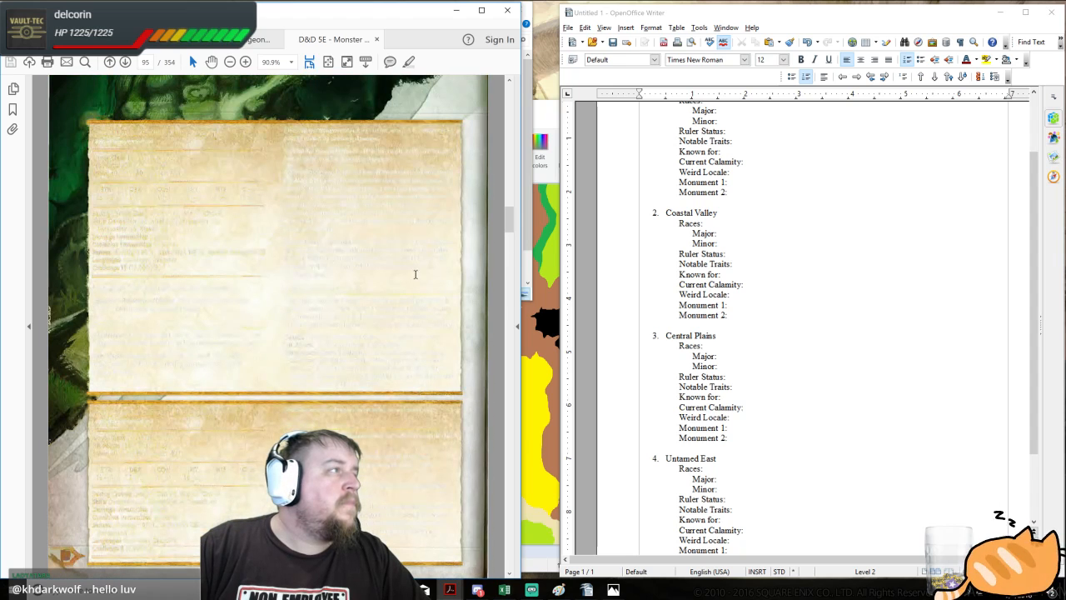
{"action": "scroll", "coordinate": [408, 270], "scroll_direction": "down", "scroll_amount": 8}
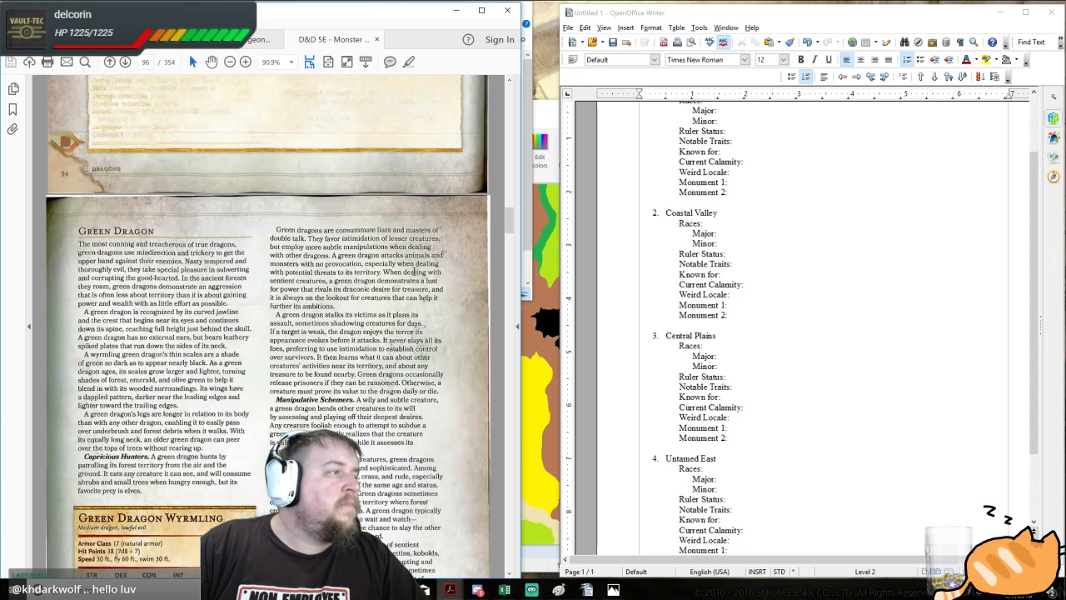
{"action": "scroll", "coordinate": [412, 321], "scroll_direction": "down", "scroll_amount": 4}
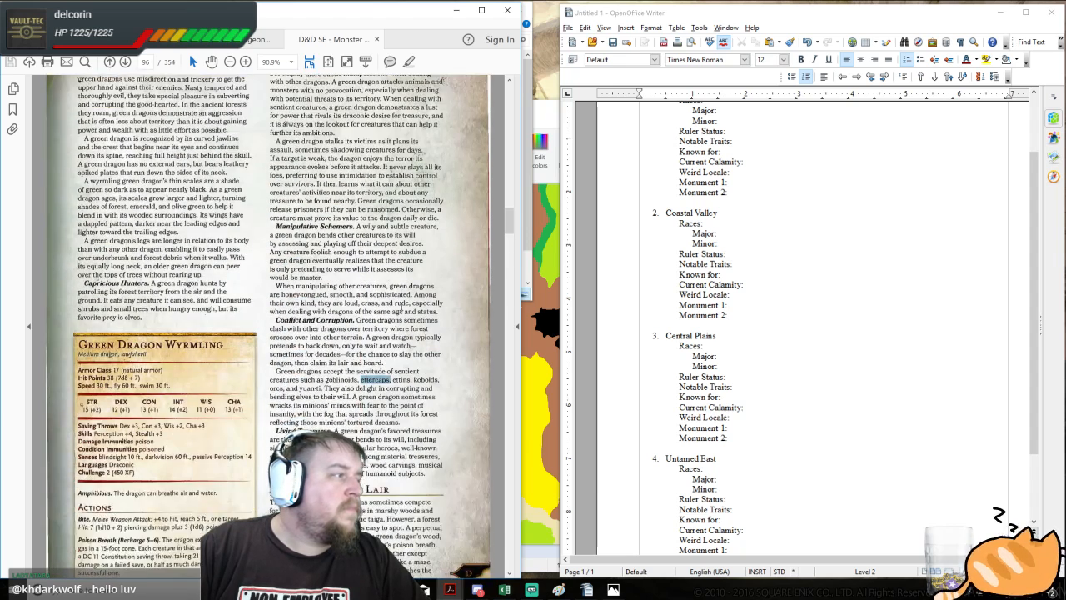
- Find the ettercap entry in the Monster Manual PDF and zoom out to 74.8% to view its page
{"action": "key", "text": "ctrl+f"}
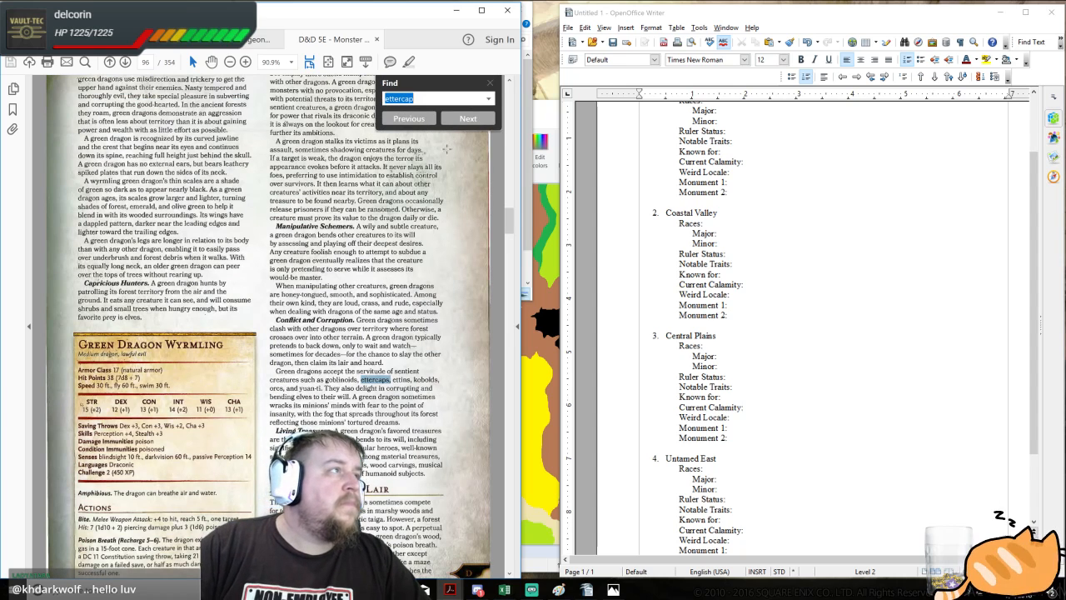
{"action": "left_click", "coordinate": [468, 118]}
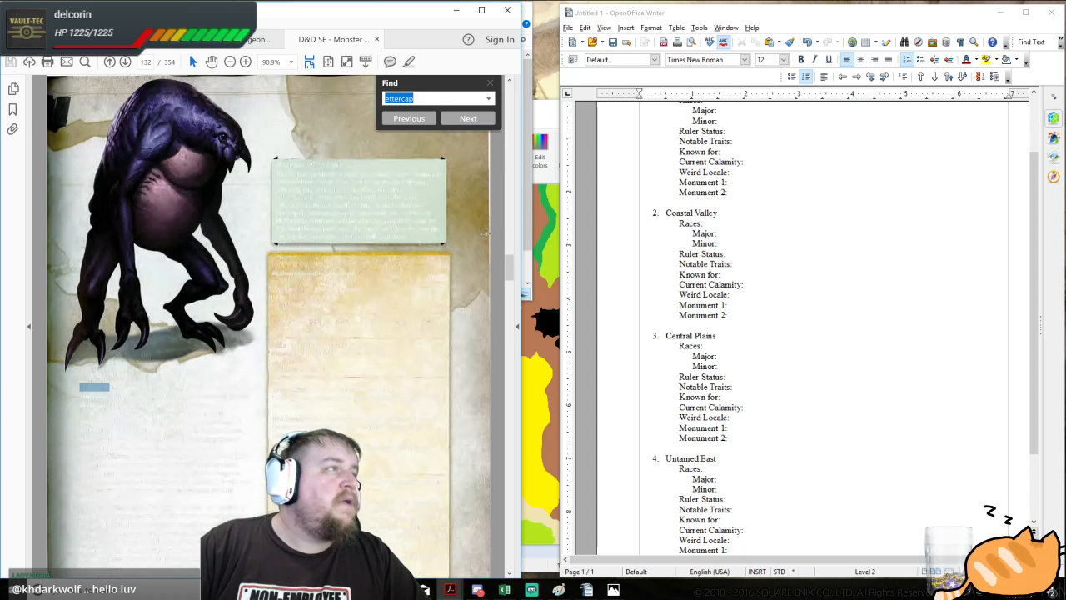
{"action": "key", "text": "Escape"}
{"action": "scroll", "coordinate": [447, 248], "scroll_direction": "down", "scroll_amount": 5}
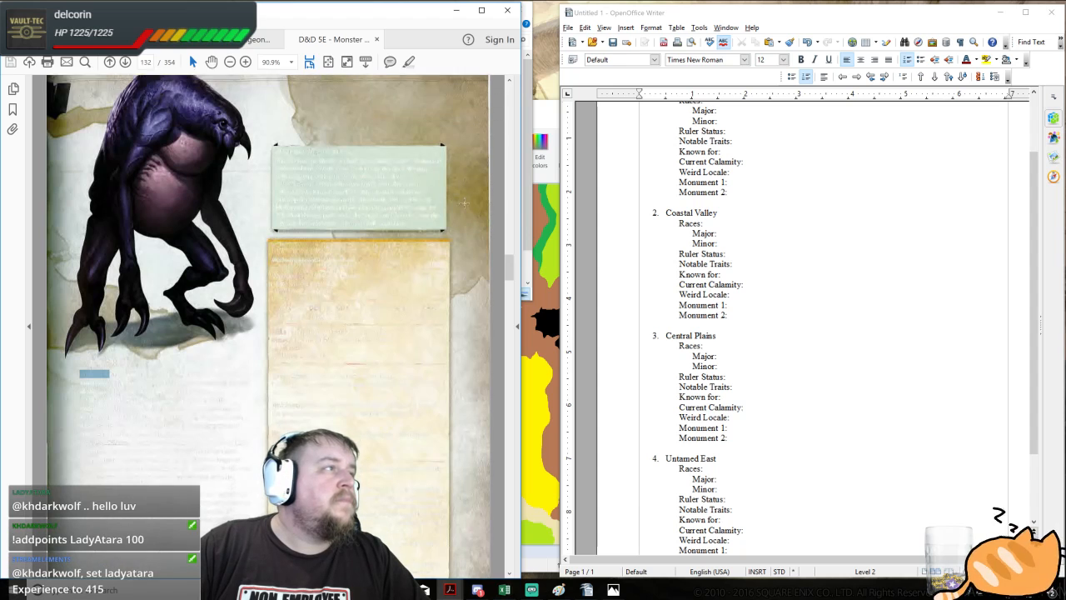
{"action": "scroll", "coordinate": [460, 244], "scroll_direction": "up", "scroll_amount": 5}
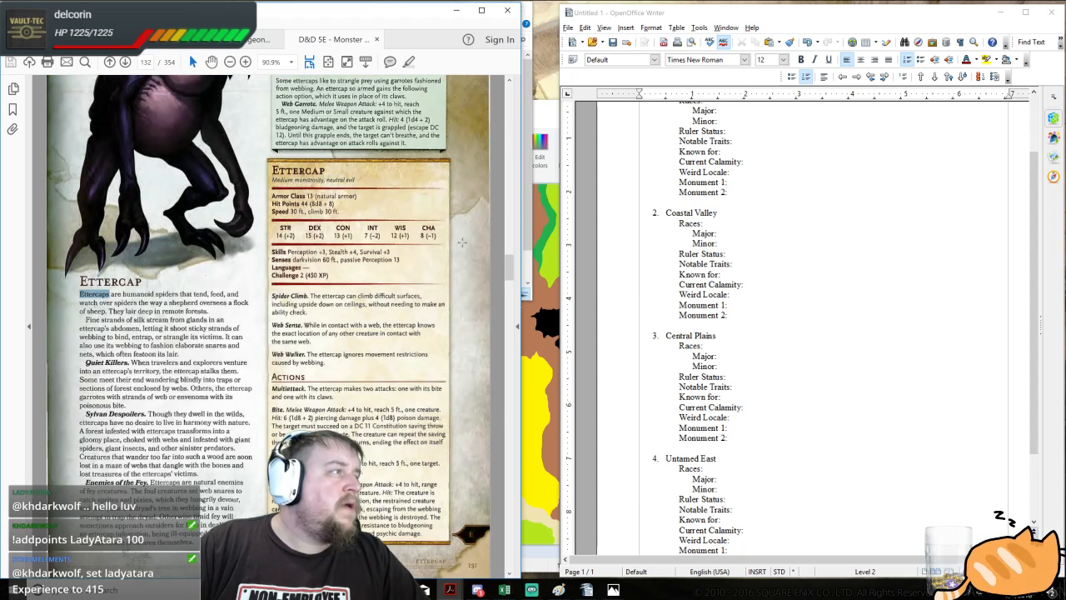
{"action": "scroll", "coordinate": [467, 242], "scroll_direction": "up", "scroll_amount": 2}
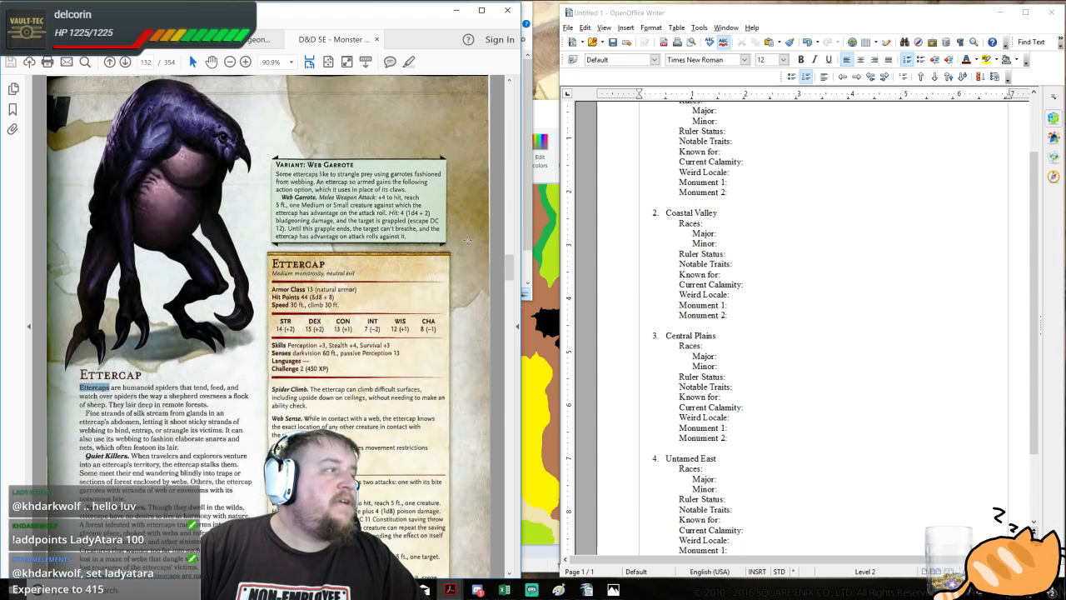
{"action": "left_click", "coordinate": [230, 61]}
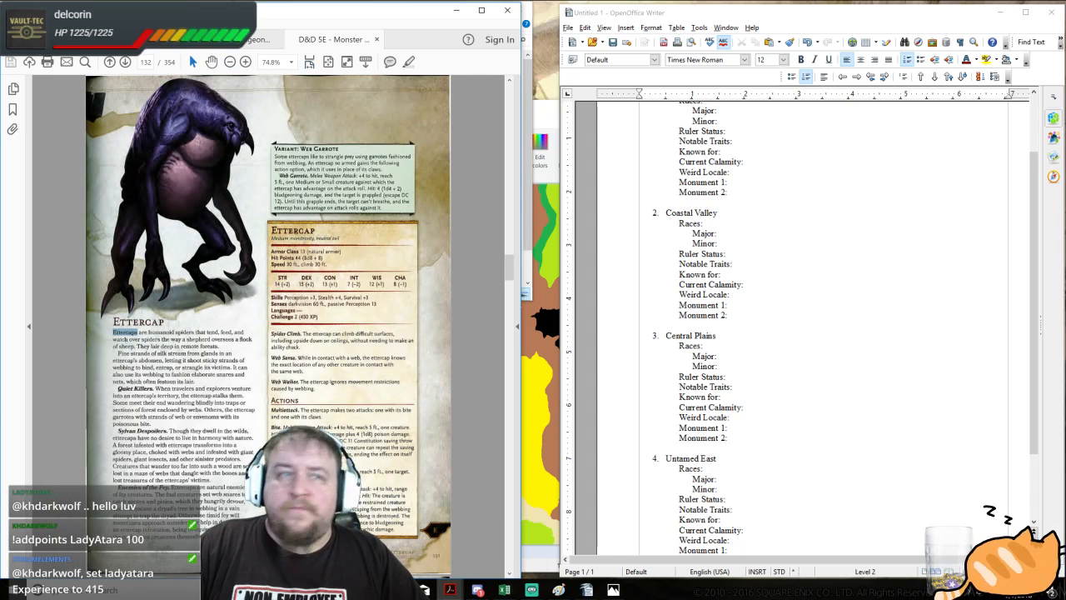
{"action": "left_click", "coordinate": [720, 365]}
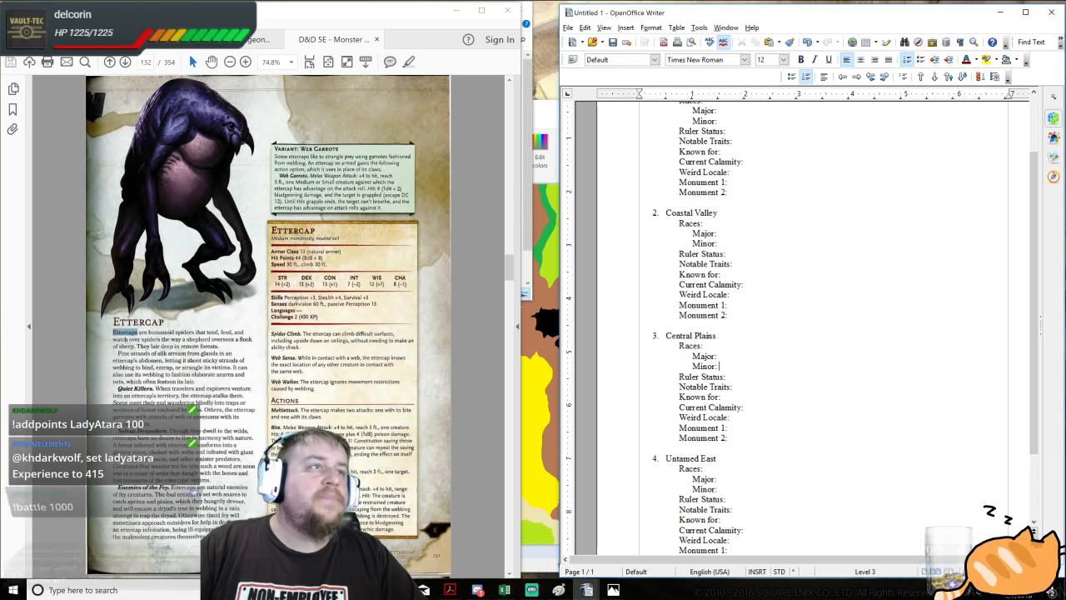
{"action": "scroll", "coordinate": [799, 324], "scroll_direction": "up", "scroll_amount": 3}
{"action": "left_click", "coordinate": [723, 232]}
{"action": "left_click", "coordinate": [746, 241]}
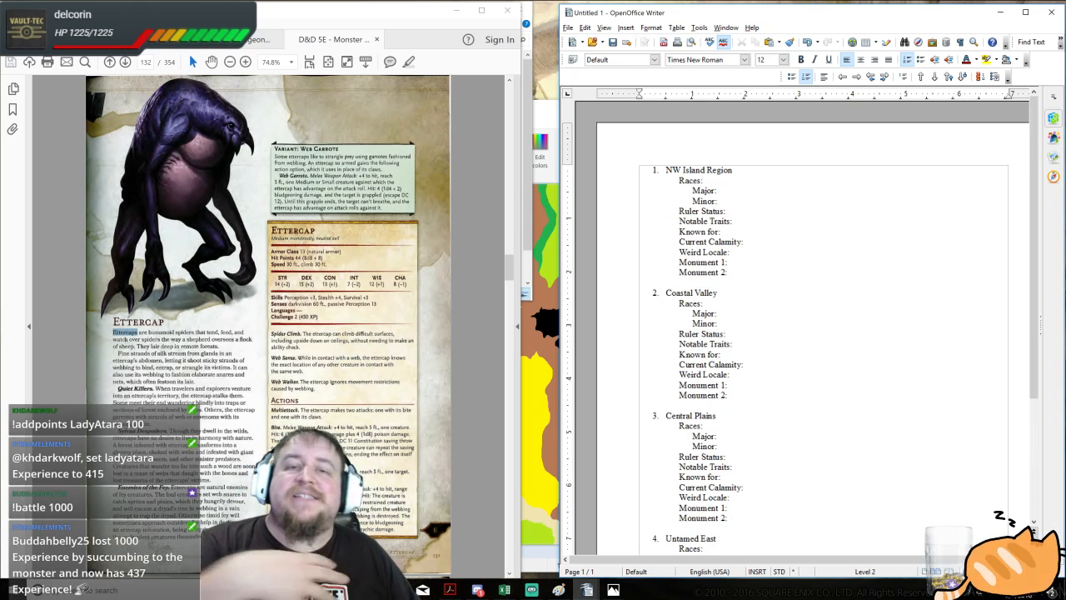
{"action": "left_click", "coordinate": [733, 252]}
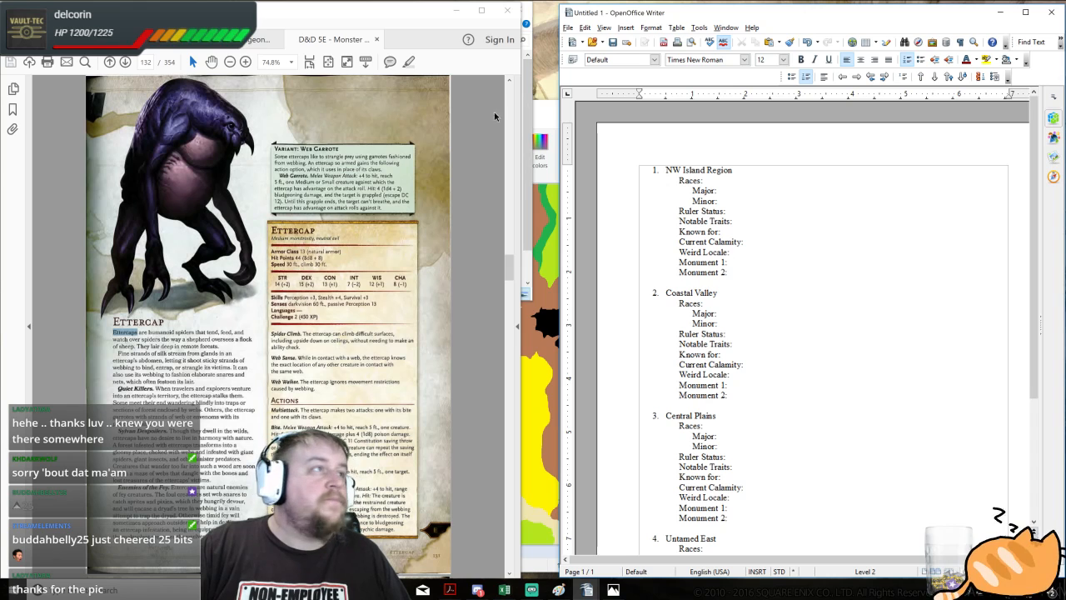
- Show the Monuments table in the other D&D PDF and place the online dice roller window beside the region outline
{"action": "left_click", "coordinate": [254, 47]}
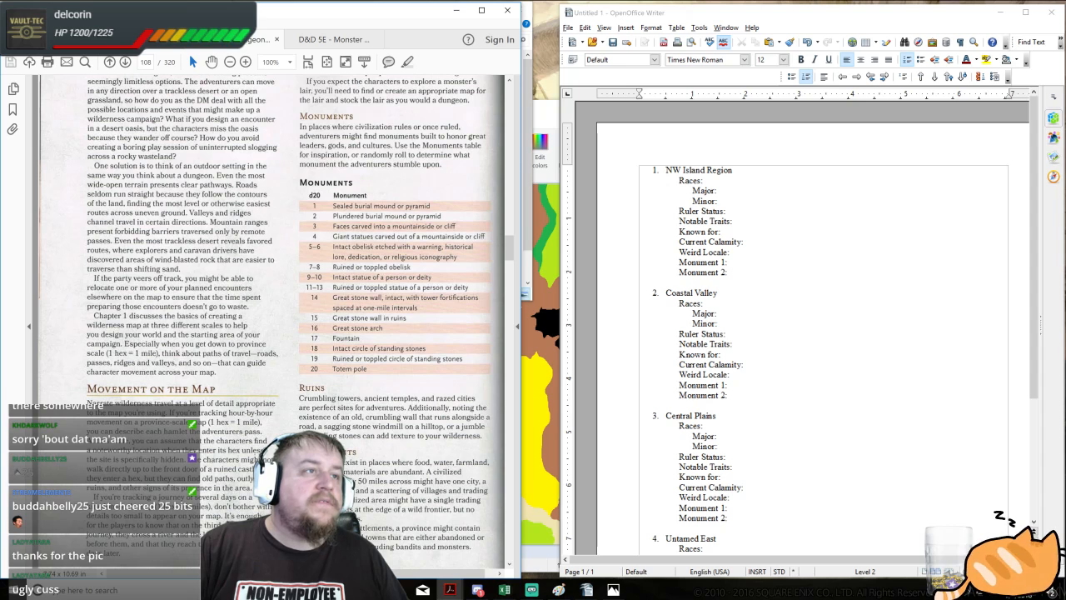
{"action": "left_click", "coordinate": [258, 590]}
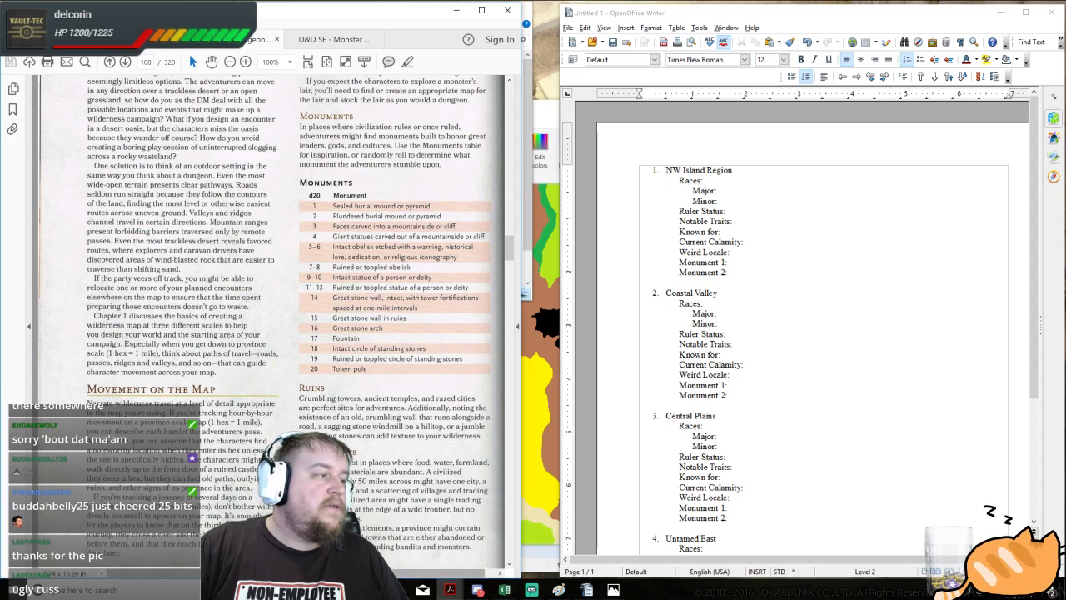
{"action": "left_click", "coordinate": [153, 545]}
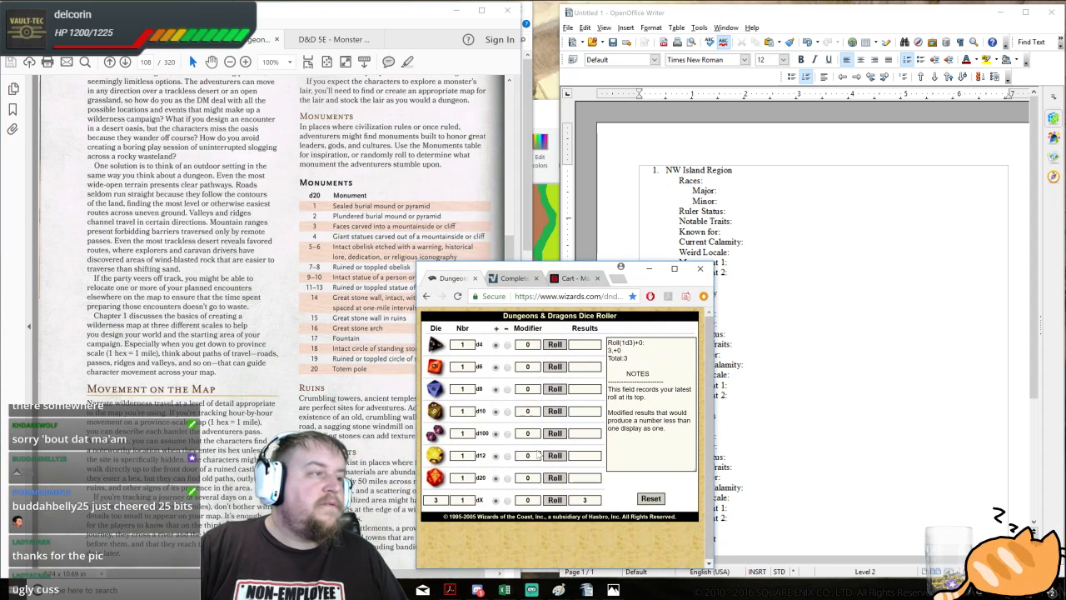
{"action": "left_click", "coordinate": [651, 498]}
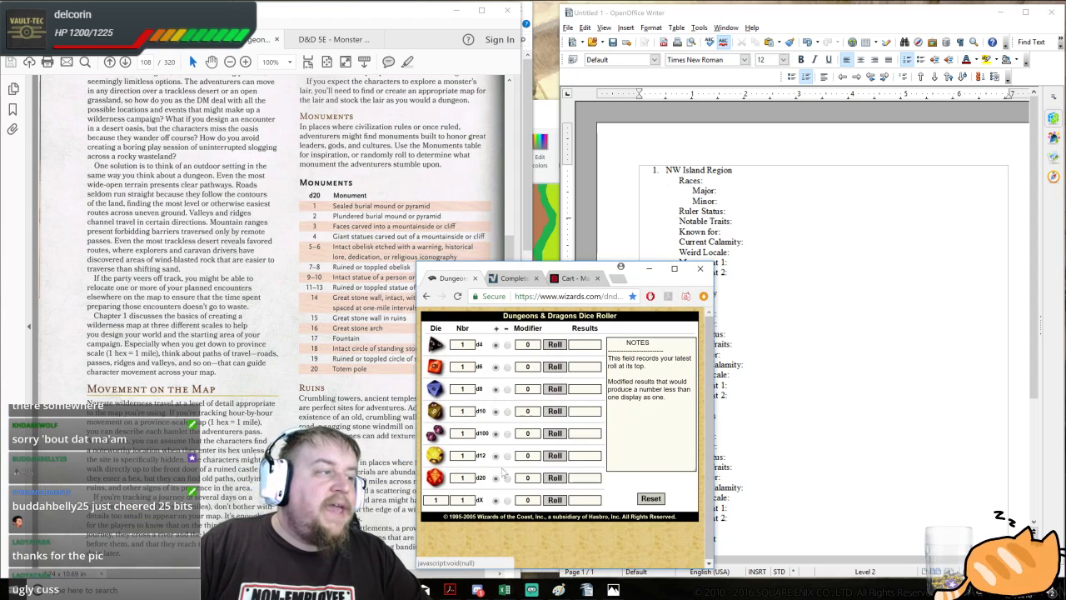
{"action": "double_click", "coordinate": [463, 477]}
{"action": "type", "text": "8"}
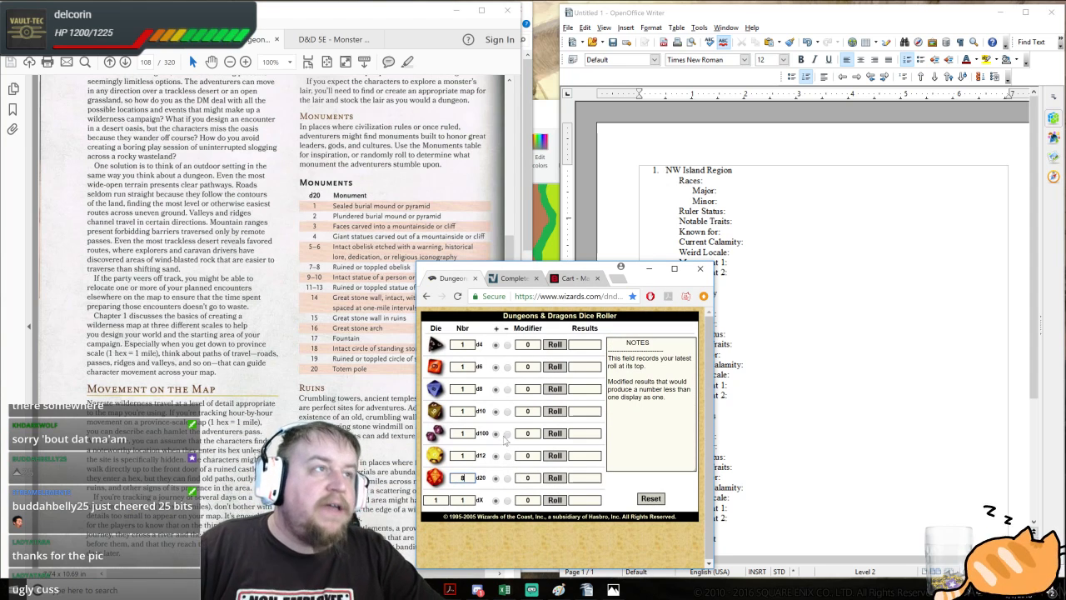
{"action": "left_click_drag", "start_coordinate": [603, 272], "coordinate": [449, 163]}
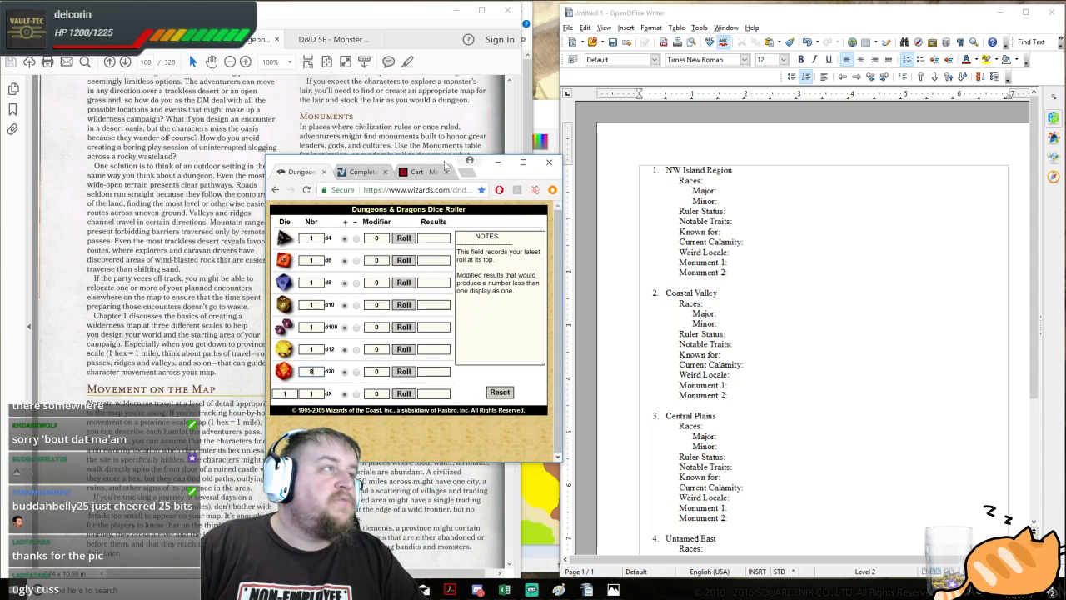
{"action": "left_click_drag", "start_coordinate": [443, 164], "coordinate": [434, 162]}
- Reset the dice roller and roll eight d20 dice at once
{"action": "left_click", "coordinate": [494, 391]}
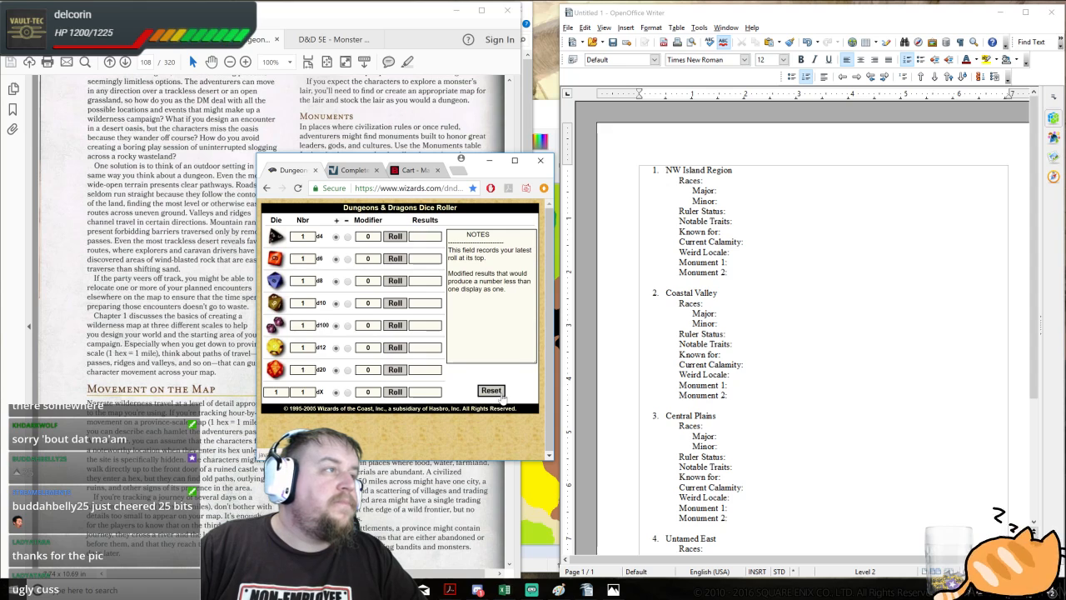
{"action": "double_click", "coordinate": [302, 369]}
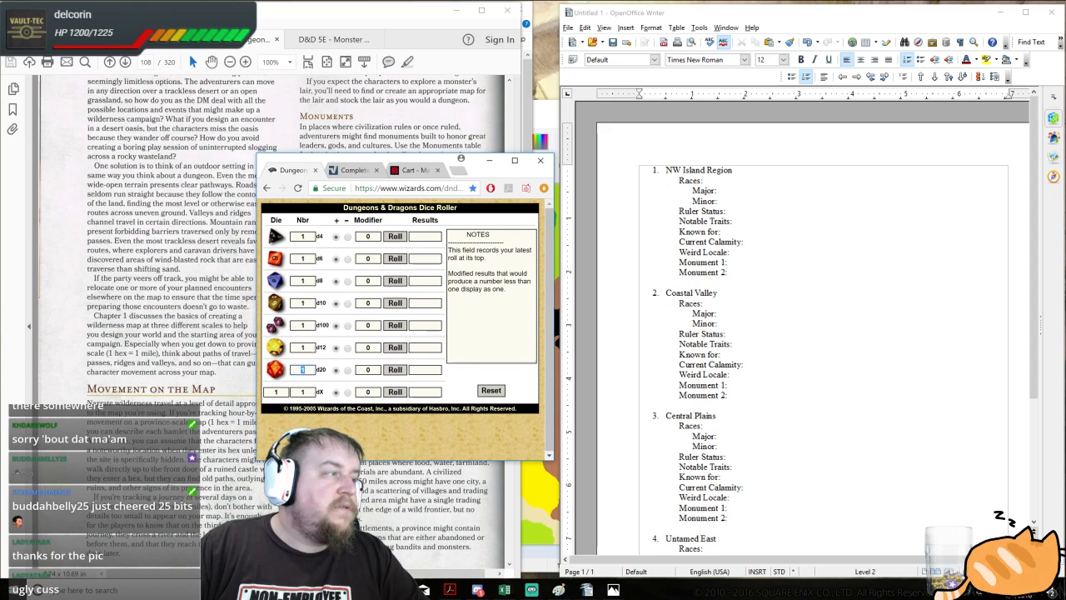
{"action": "type", "text": "8"}
{"action": "key", "text": "Return"}
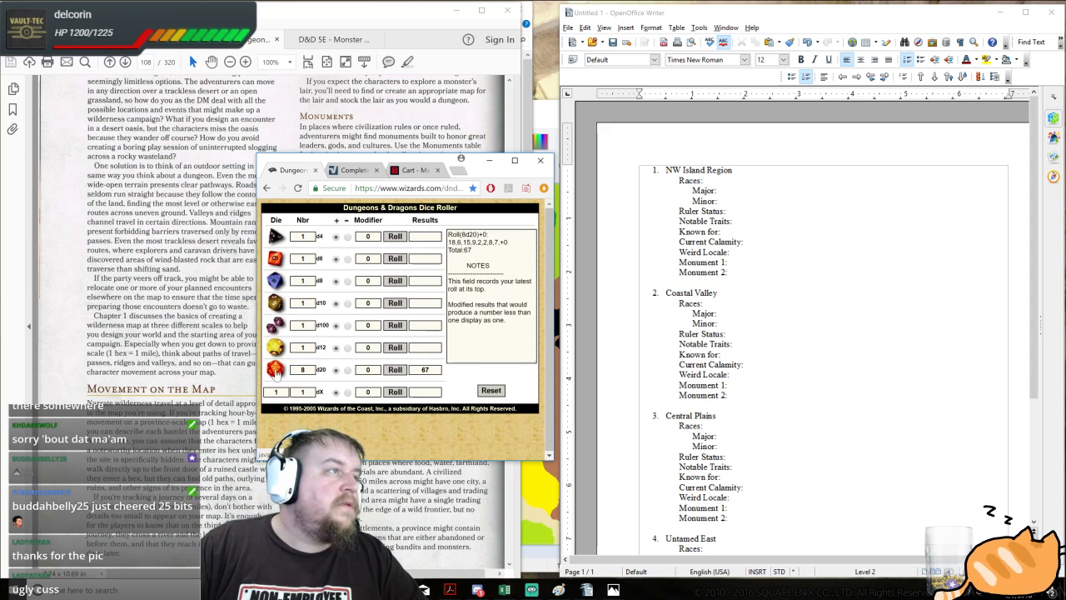
- In the Writer outline, fill in the NW Island Region's rolls: Races 18, Ruler Status 6, Notable Traits 15 and Known for 9
{"action": "key", "text": "alt+Tab"}
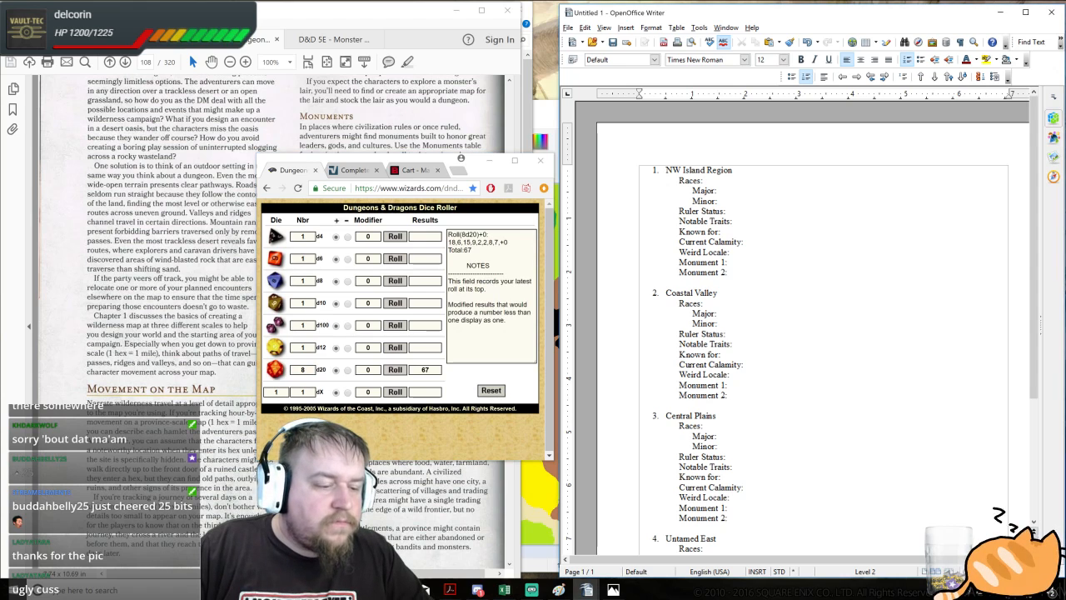
{"action": "type", "text": "18"}
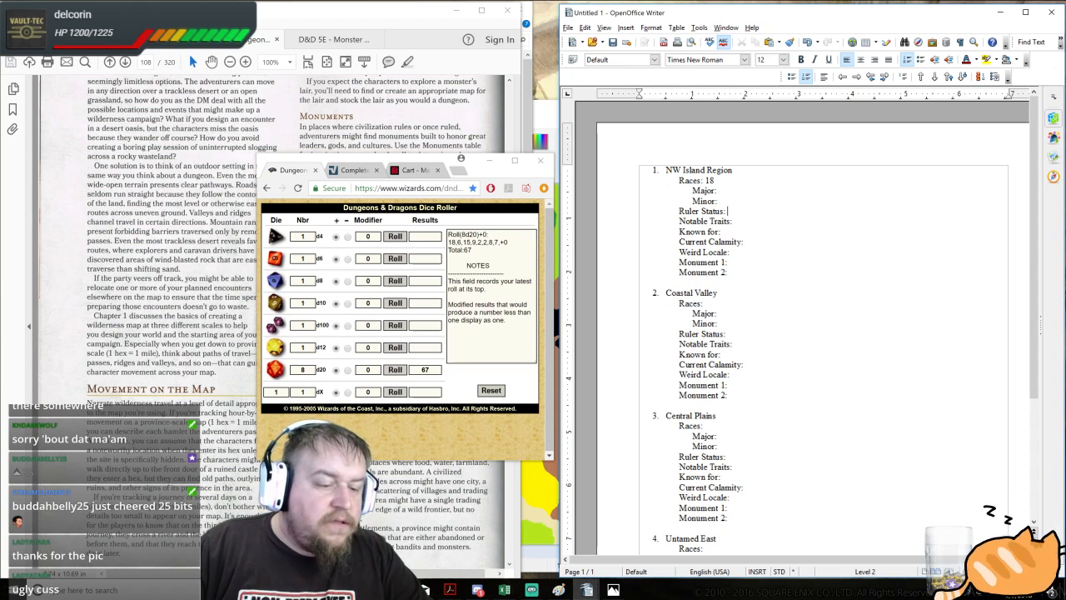
{"action": "type", "text": "615"}
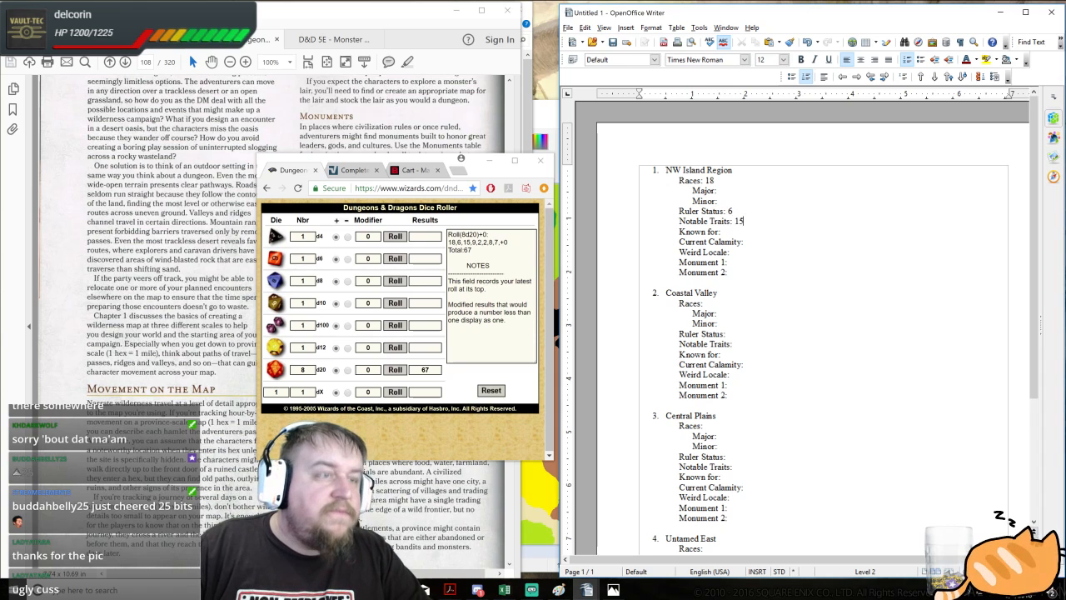
{"action": "key", "text": "Down"}
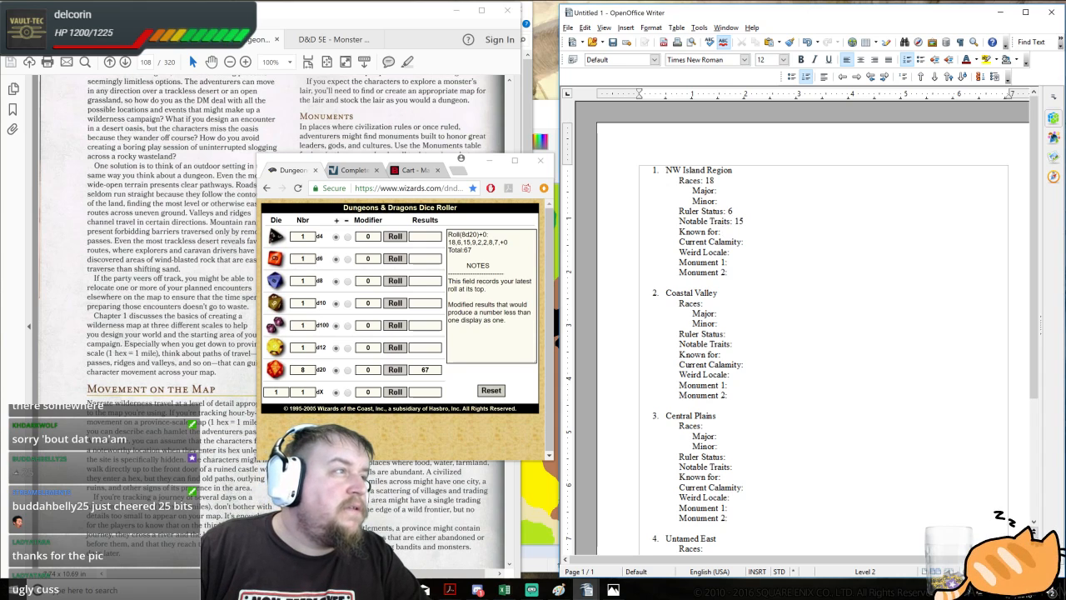
{"action": "type", "text": "9"}
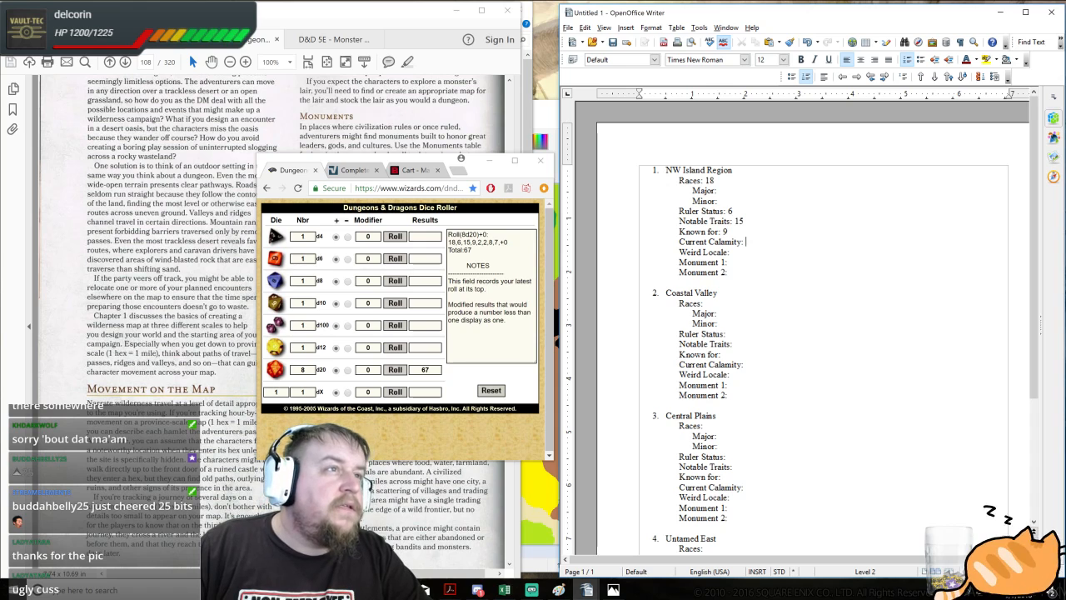
- Complete the NW Island Region with Current Calamity 2, Weird Locale 2, Monument 1 as 8 and Monument 2 as 7
{"action": "type", "text": "2"}
{"action": "key", "text": "Down"}
{"action": "type", "text": "2"}
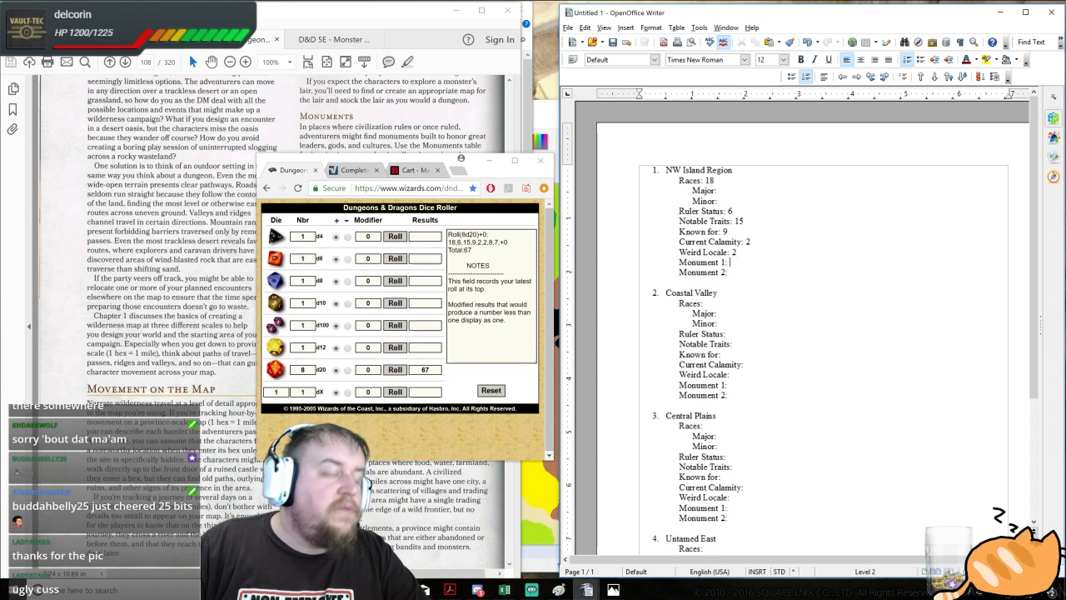
{"action": "key", "text": "Down"}
{"action": "type", "text": "8"}
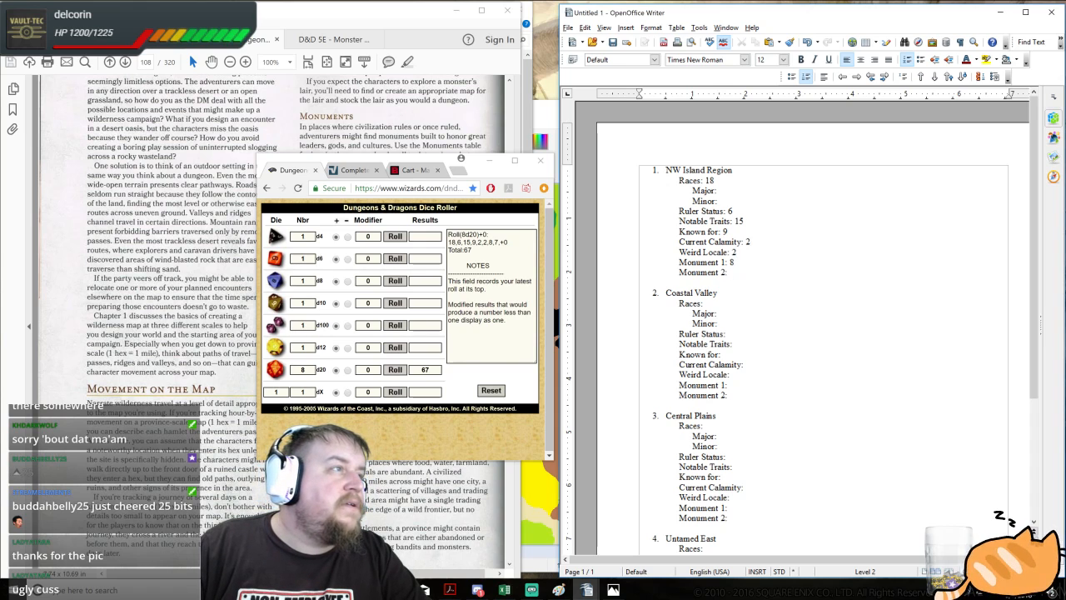
{"action": "key", "text": "Down"}
{"action": "type", "text": "7"}
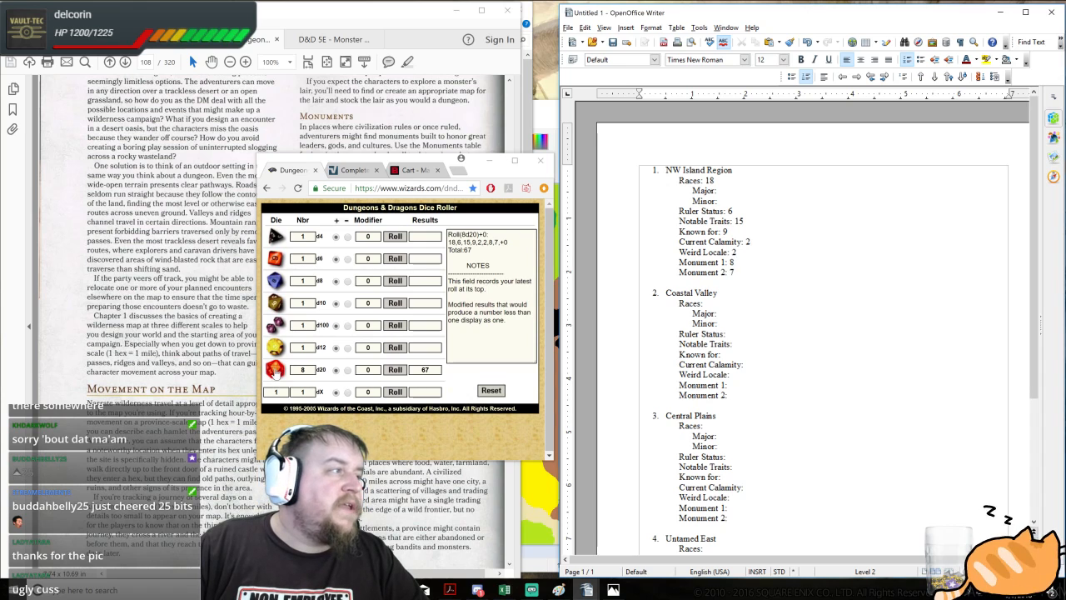
- Roll another 8d20 and enter for Coastal Valley Races 8, Ruler Status 19, Notable Traits 16 and Known for 14
{"action": "left_click", "coordinate": [276, 371]}
{"action": "left_click", "coordinate": [712, 303]}
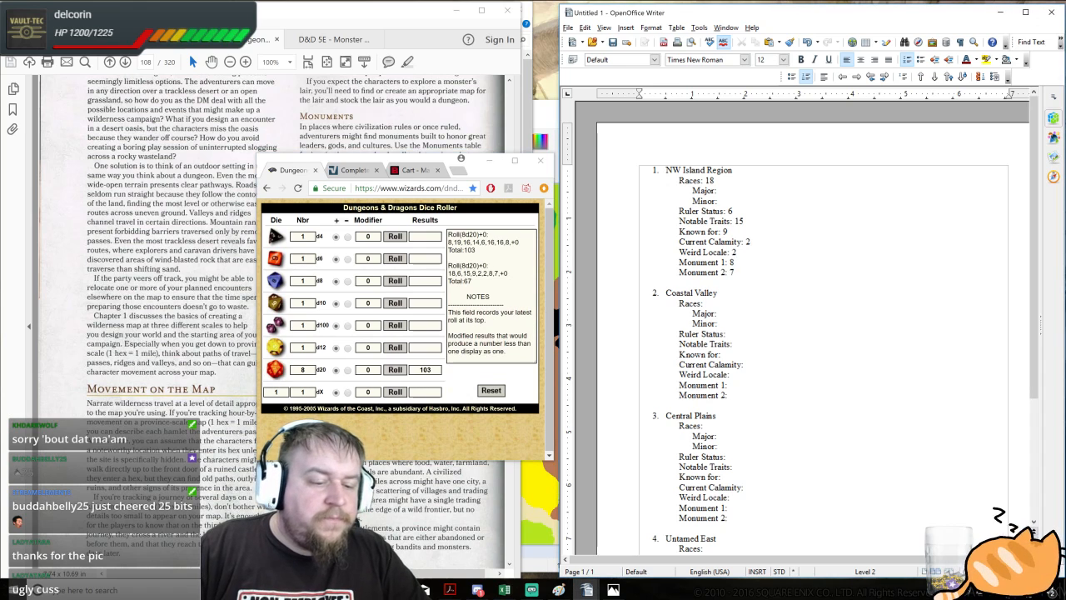
{"action": "type", "text": "8"}
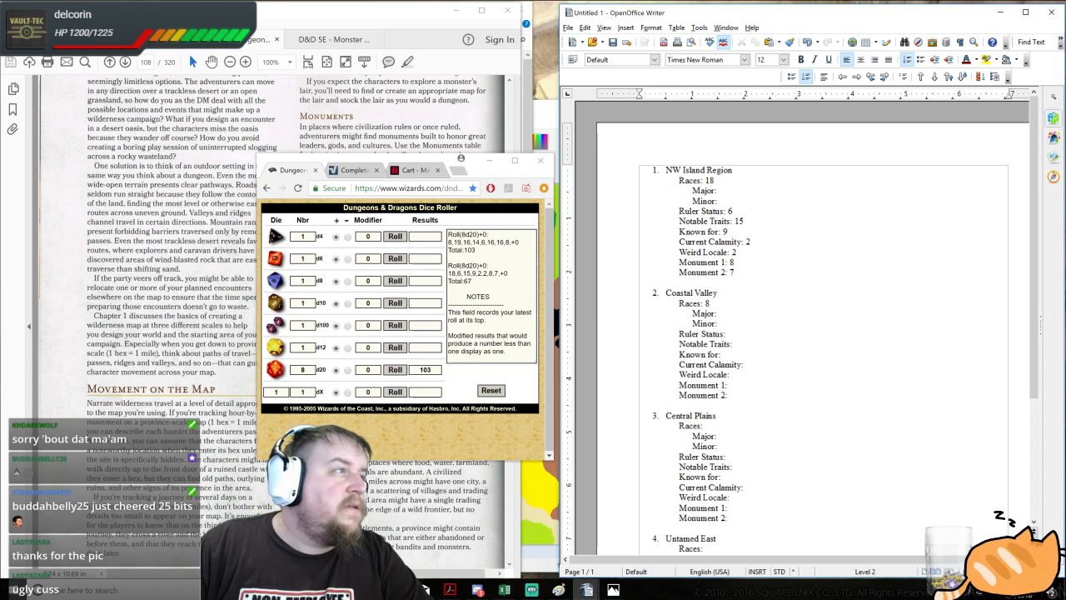
{"action": "left_click", "coordinate": [728, 334]}
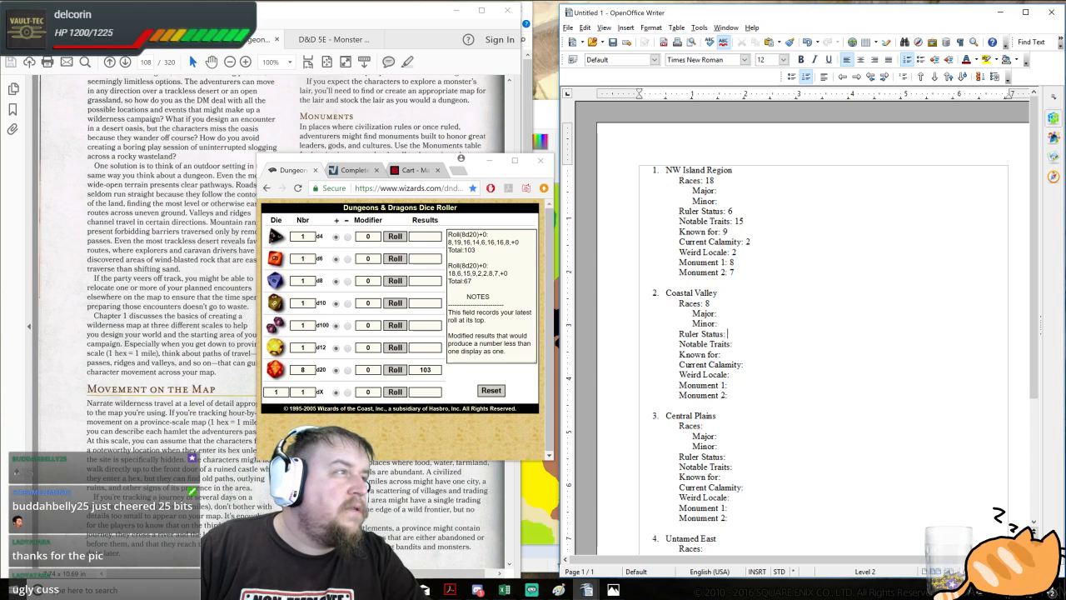
{"action": "type", "text": "19"}
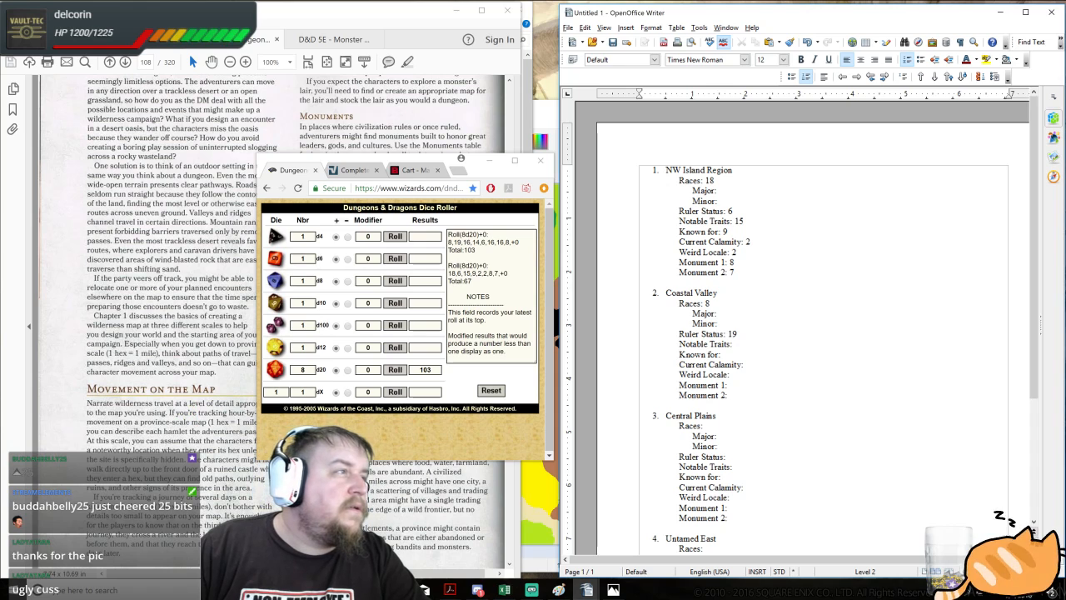
{"action": "type", "text": "16"}
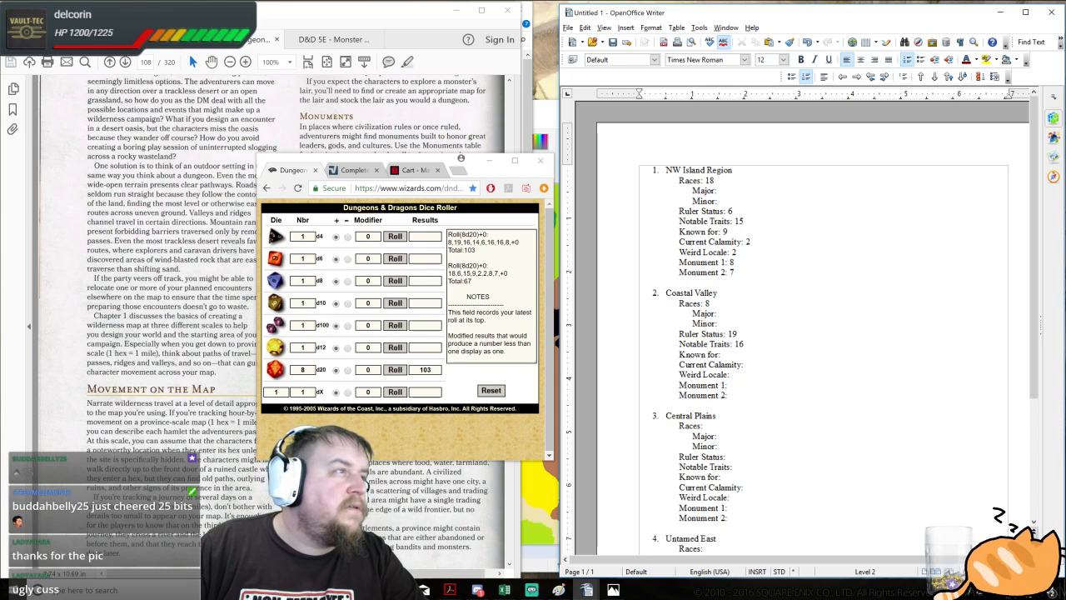
{"action": "type", "text": "14"}
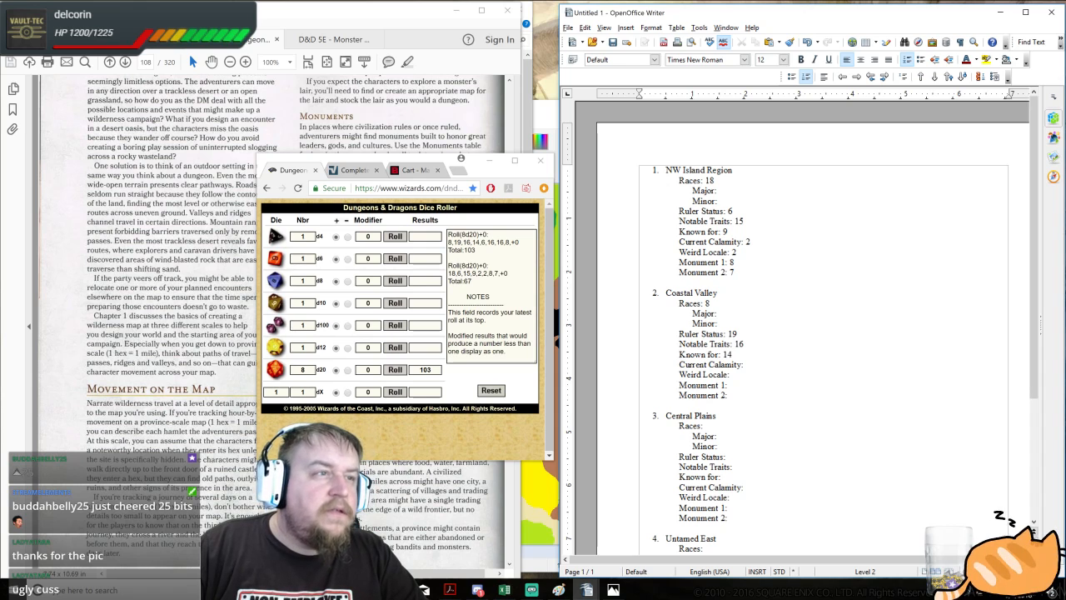
- Complete Coastal Valley with Current Calamity 6, Weird Locale 16, Monument 1 as 16 and Monument 2 as 8
{"action": "type", "text": "6"}
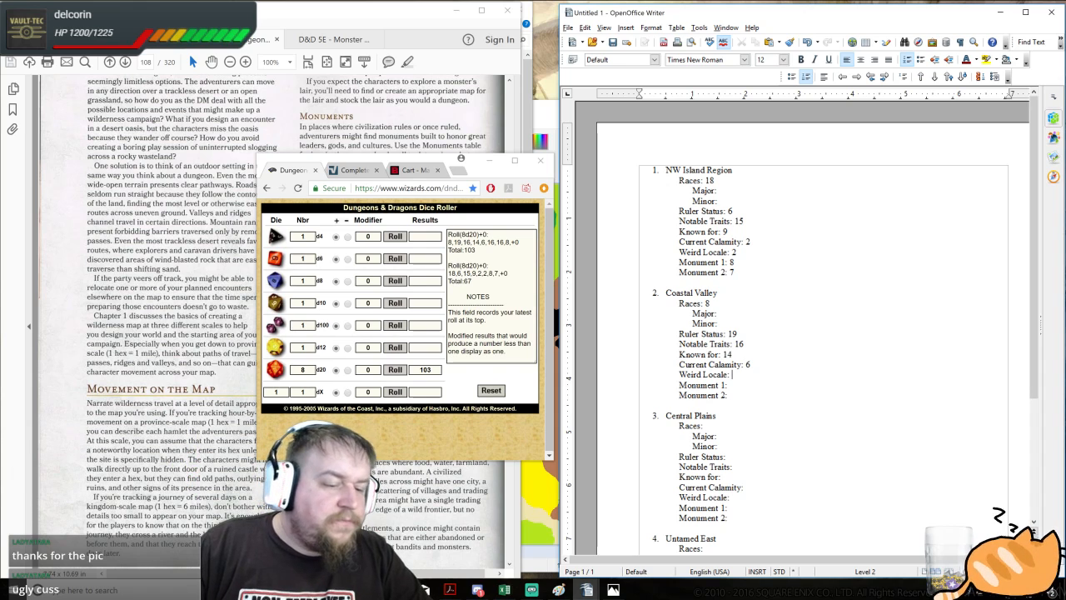
{"action": "type", "text": "16"}
{"action": "key", "text": "Down"}
{"action": "type", "text": "16"}
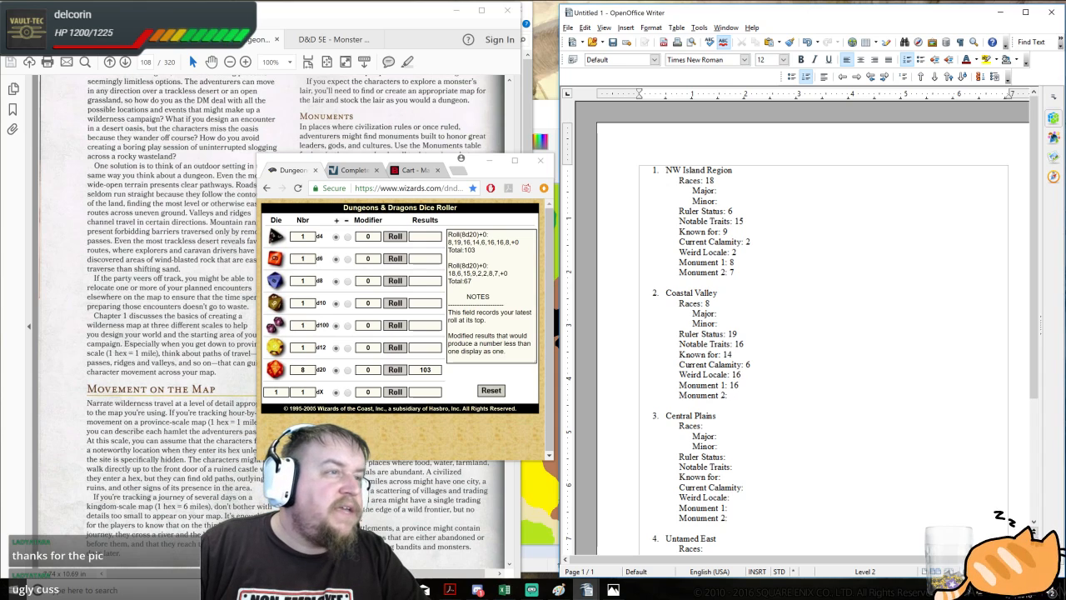
{"action": "type", "text": "8"}
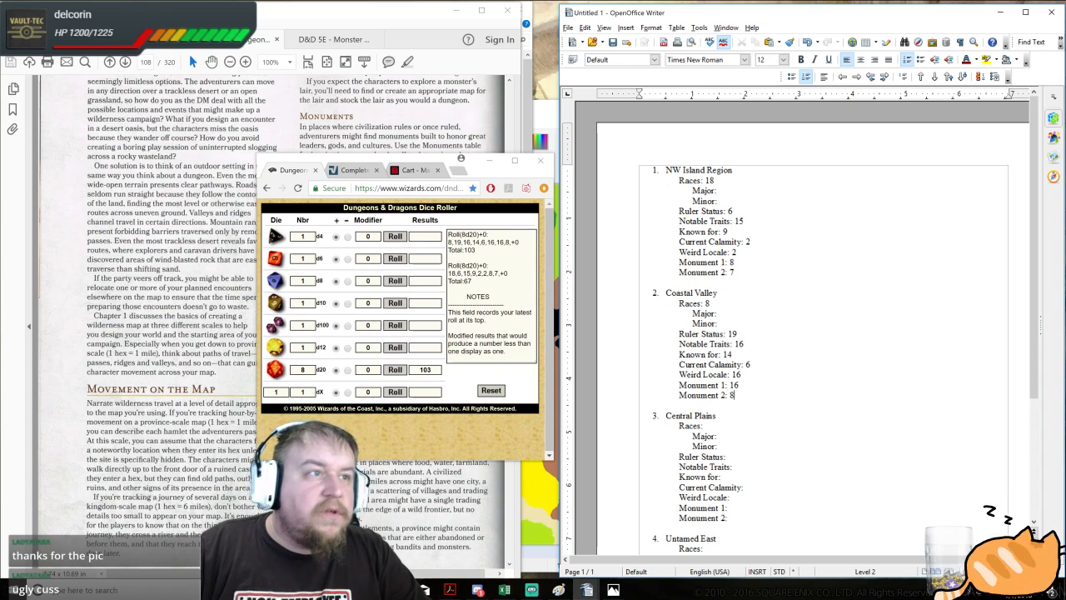
- Roll another 8d20 and enter for Central Plains Races 16, Ruler Status 6, Notable Traits 10 and Known for 17
{"action": "left_click", "coordinate": [394, 369]}
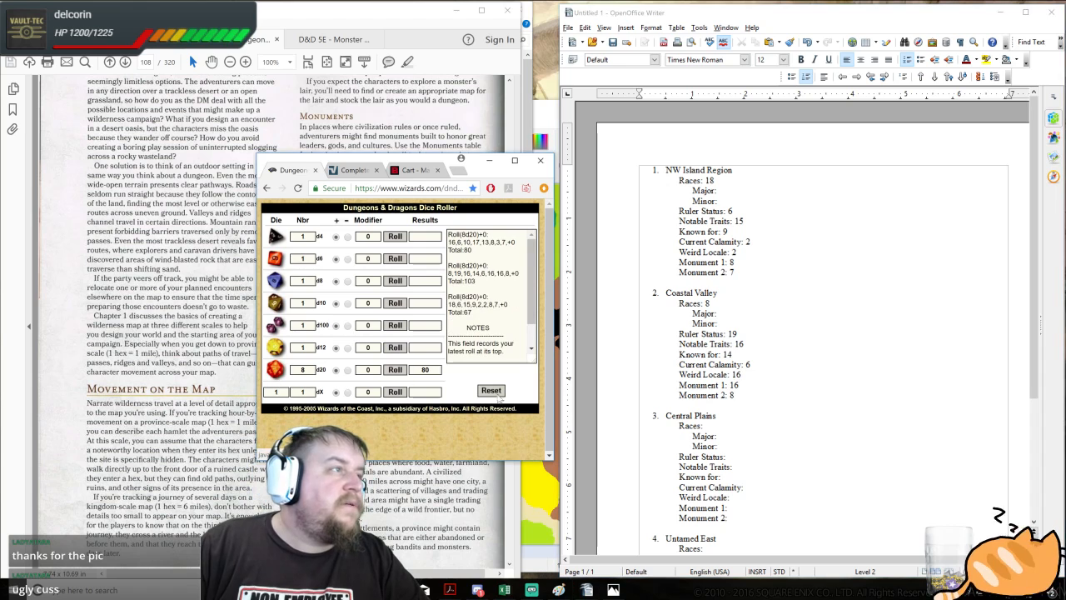
{"action": "left_click", "coordinate": [703, 426]}
{"action": "type", "text": "16"}
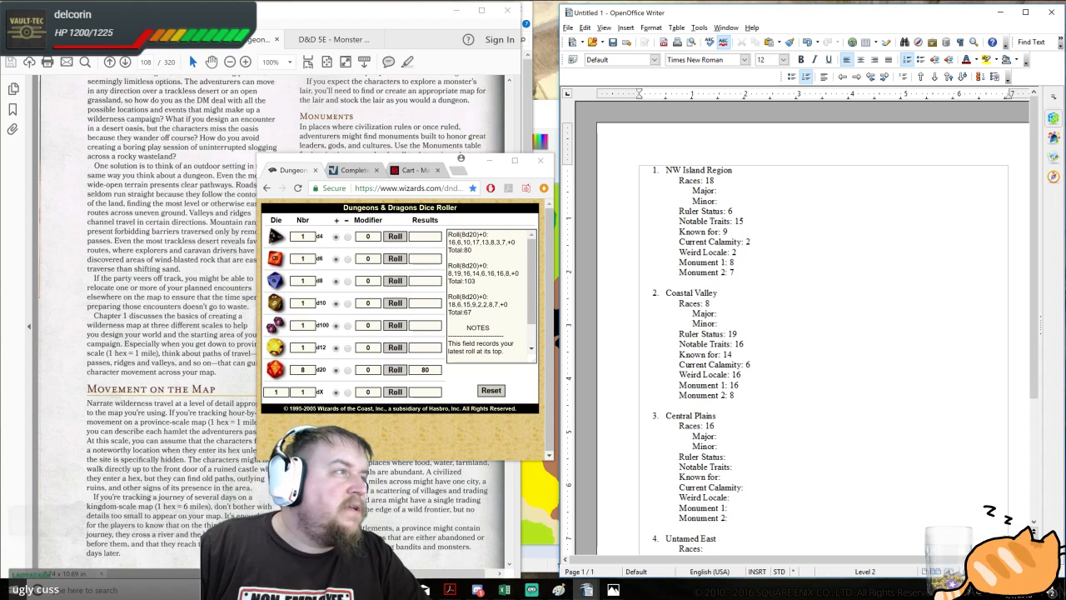
{"action": "type", "text": "6"}
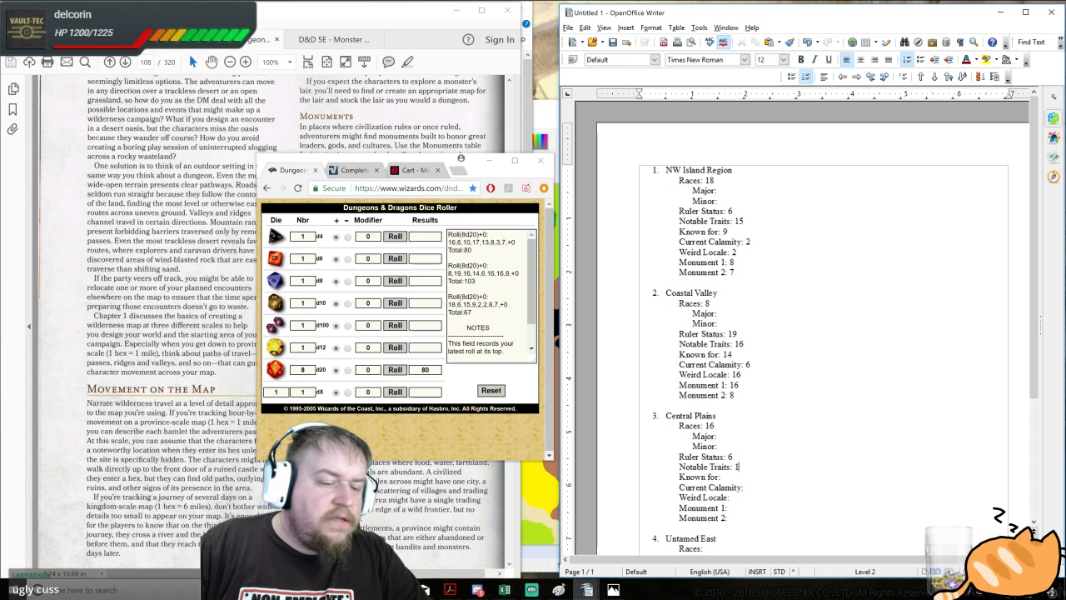
{"action": "type", "text": "0"}
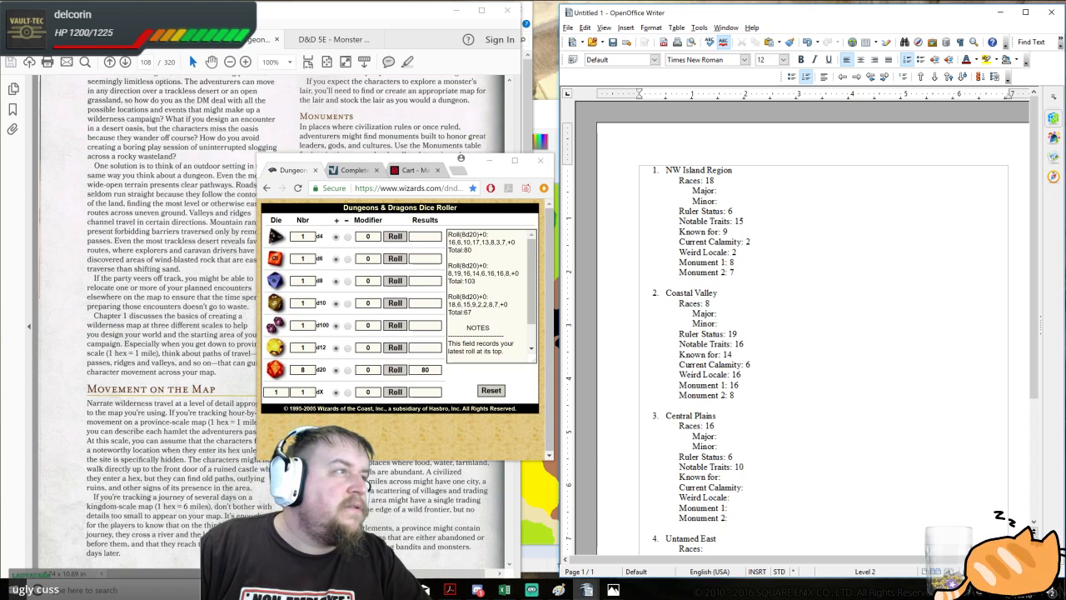
{"action": "type", "text": "7"}
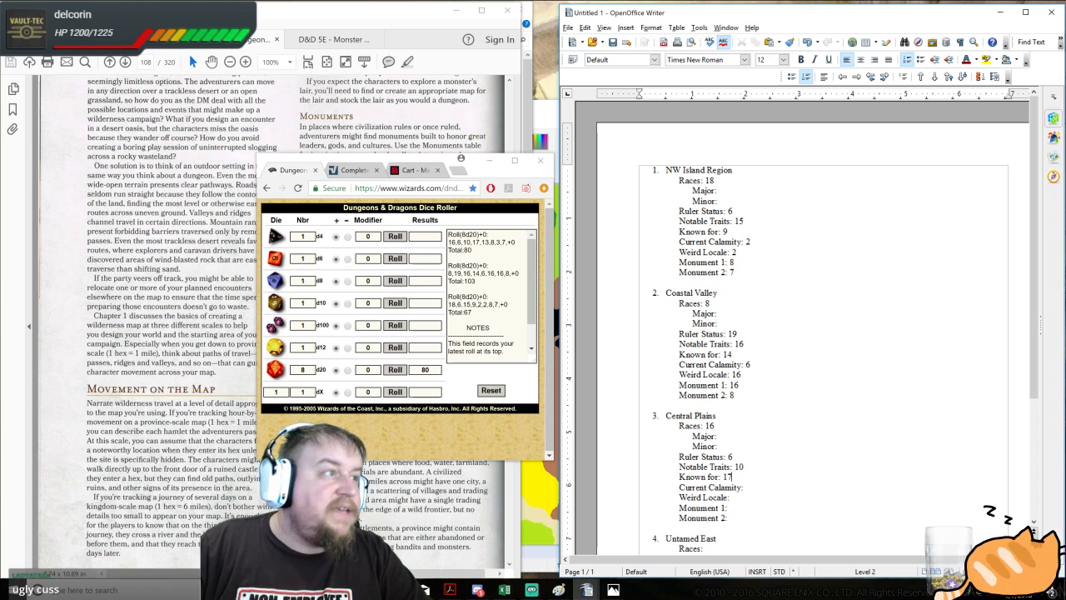
- Complete Central Plains with Current Calamity 13, Weird Locale 8, Monument 1 as 3 and Monument 2 as 7
{"action": "left_click", "coordinate": [745, 487]}
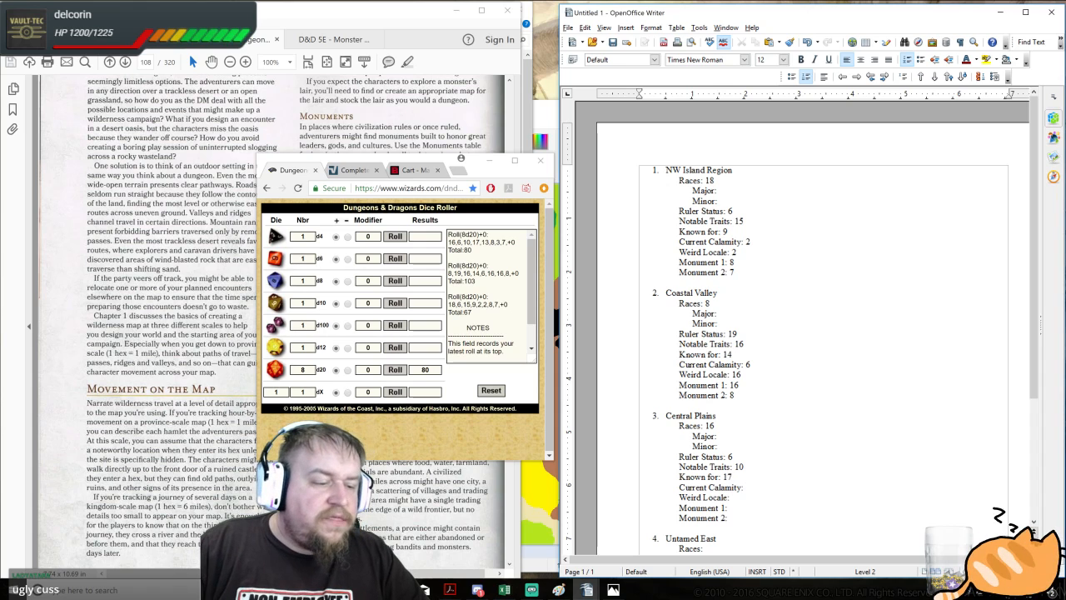
{"action": "type", "text": "13"}
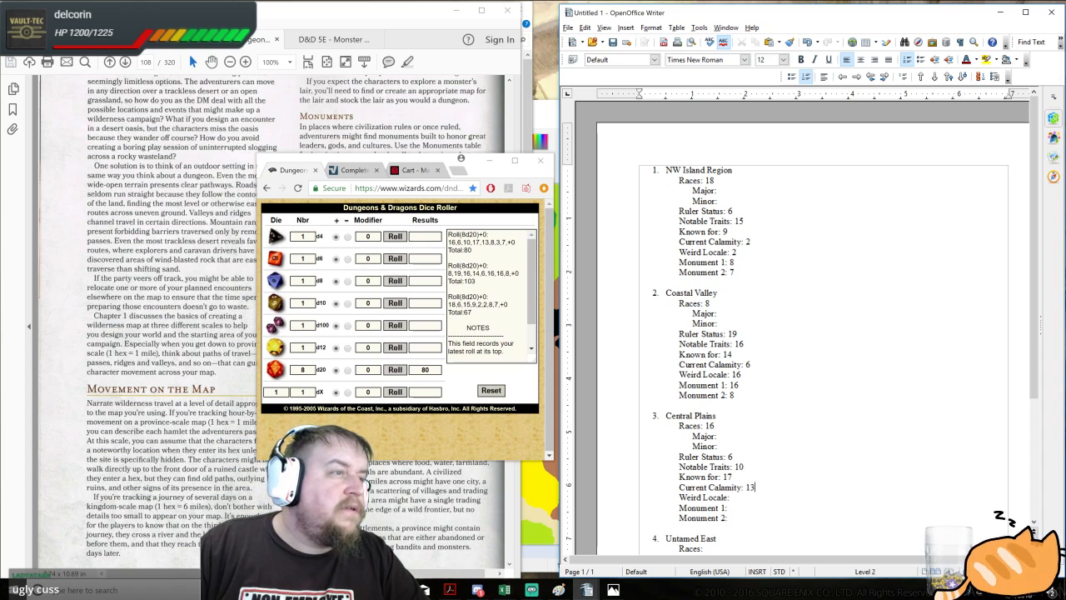
{"action": "type", "text": "8"}
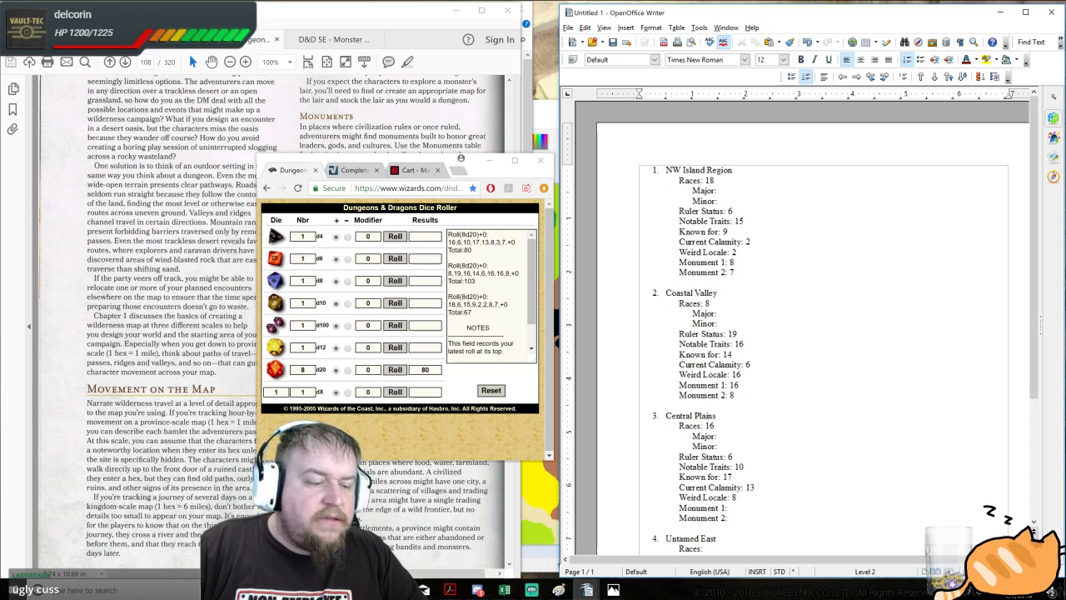
{"action": "key", "text": "Down"}
{"action": "type", "text": "3"}
{"action": "key", "text": "Down"}
{"action": "type", "text": "7"}
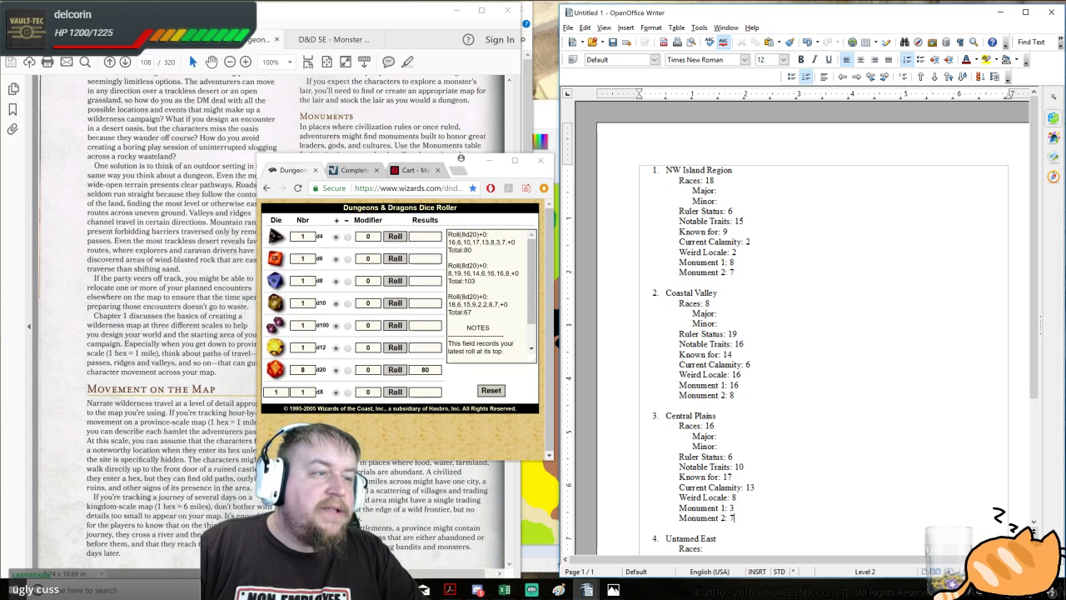
- Roll 8d20 again and enter for Untamed East Races 13, Ruler Status 12, Notable Traits 11 and Known for 18
{"action": "scroll", "coordinate": [814, 333], "scroll_direction": "down", "scroll_amount": 4}
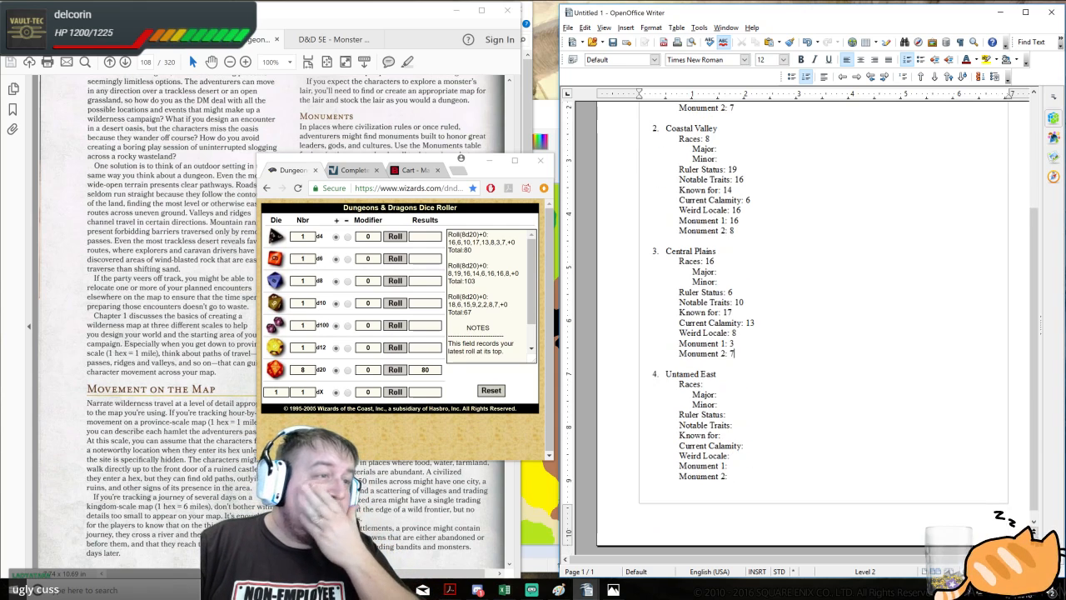
{"action": "left_click", "coordinate": [275, 369]}
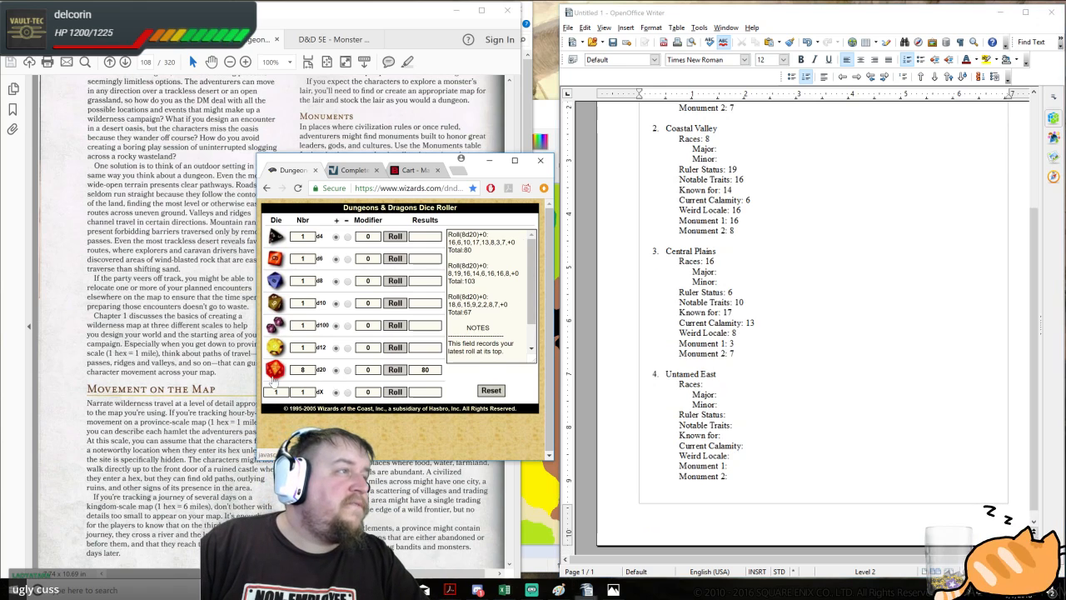
{"action": "left_click", "coordinate": [705, 384]}
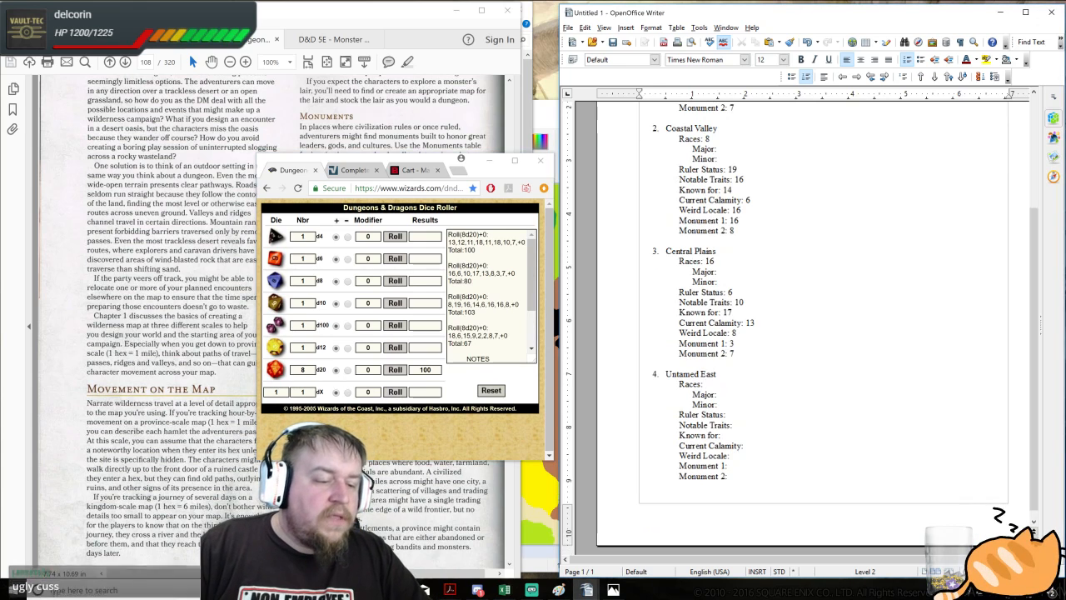
{"action": "type", "text": "13"}
{"action": "left_click", "coordinate": [727, 414]}
{"action": "type", "text": "12"}
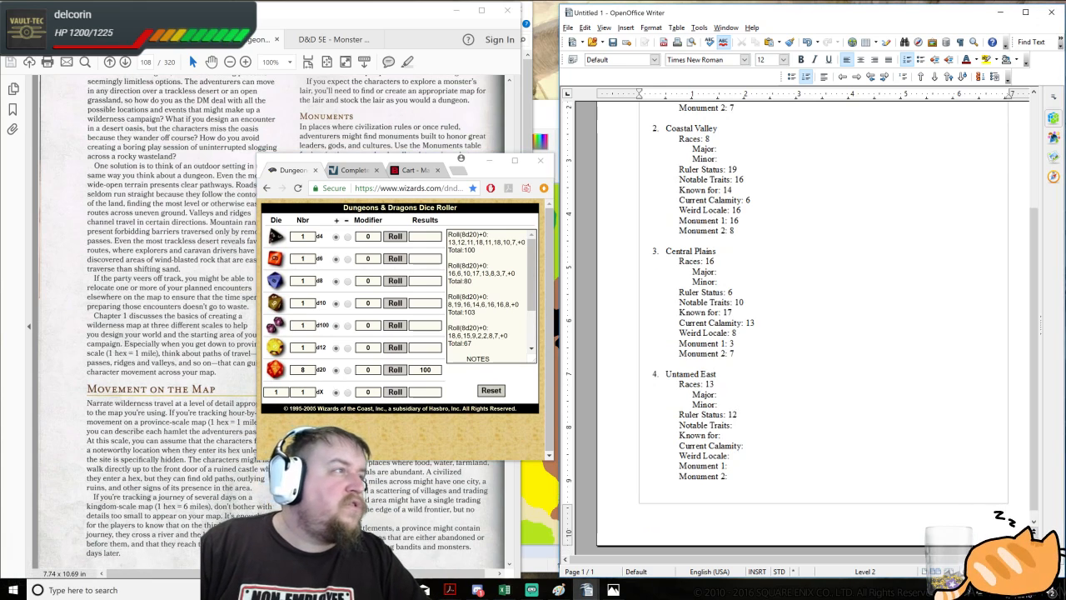
{"action": "key", "text": "Down"}
{"action": "type", "text": "11"}
{"action": "key", "text": "Down"}
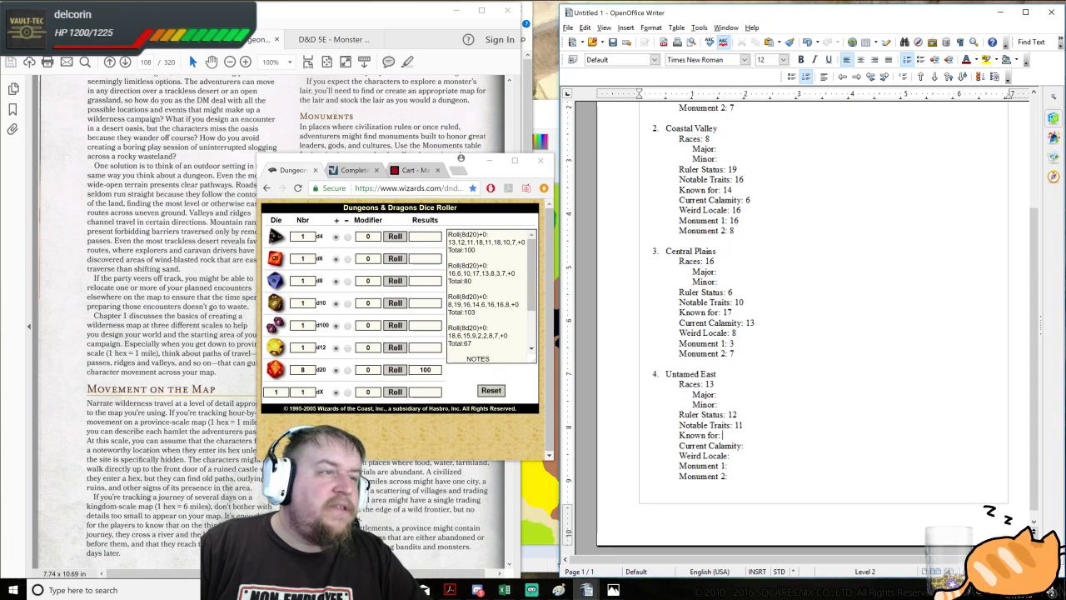
{"action": "type", "text": "18"}
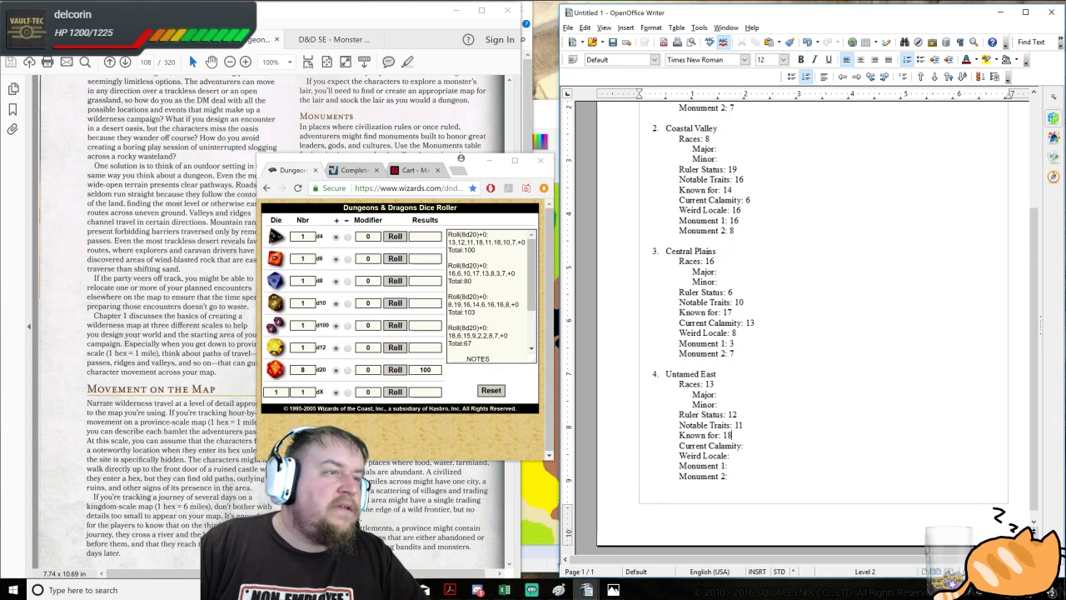
- Complete Untamed East with Current Calamity 11, Weird Locale 18, Monument 1 as 10 and Monument 2 as 7
{"action": "key", "text": "Down"}
{"action": "type", "text": "11"}
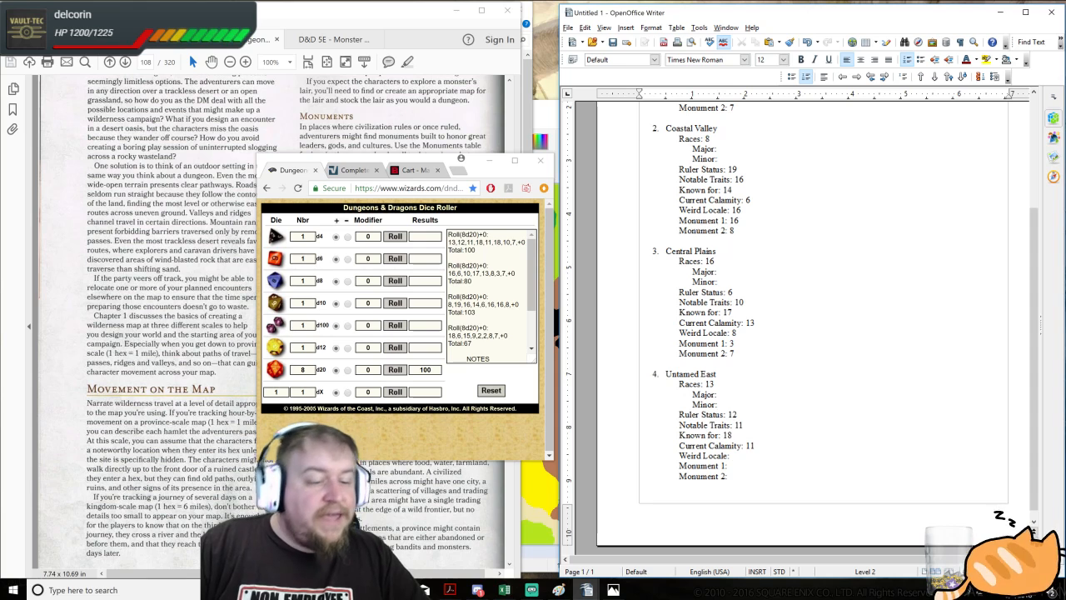
{"action": "type", "text": "18"}
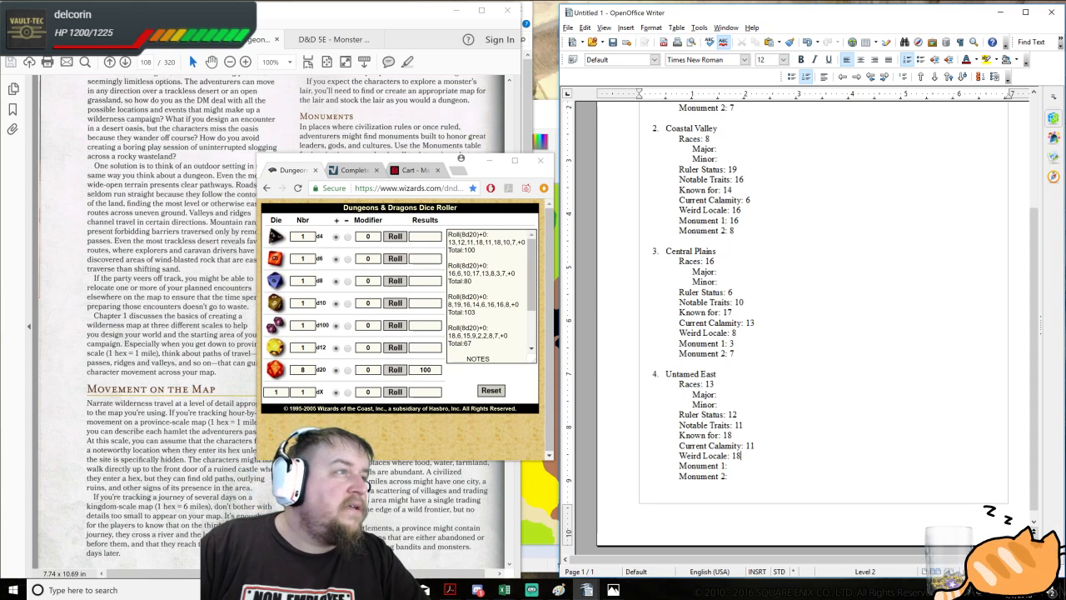
{"action": "type", "text": "10"}
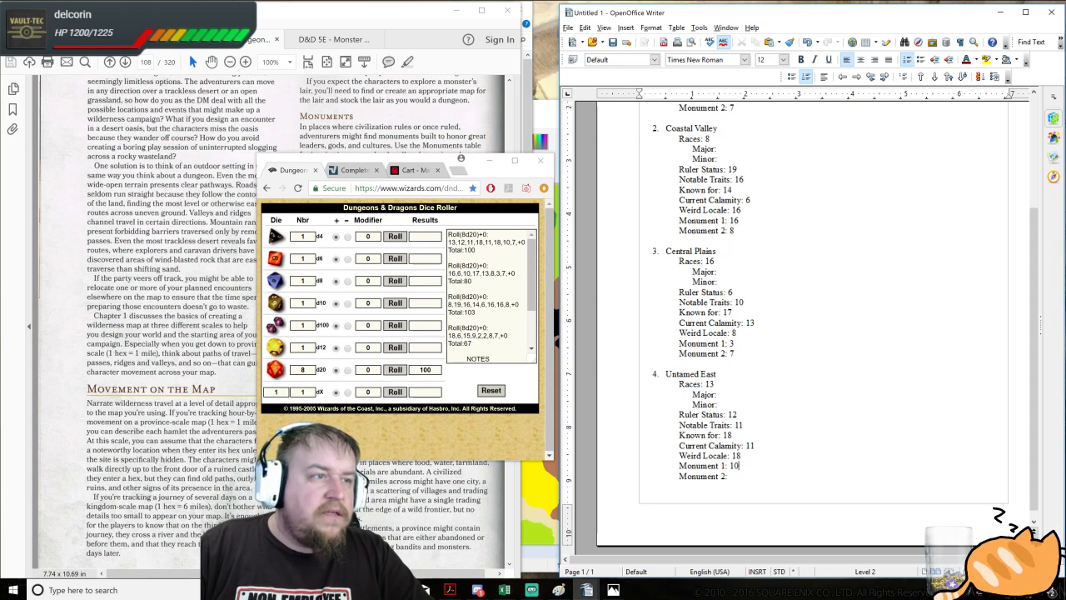
{"action": "type", "text": "7"}
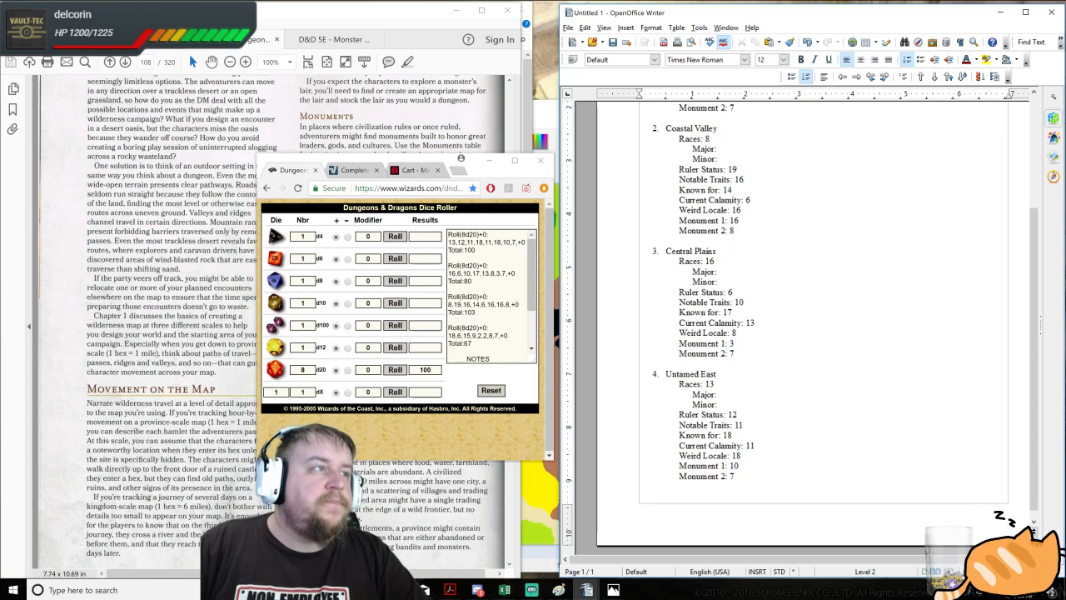
- Minimize the dice roller and view the world map in Paint and the Monuments table in the PDF rulebook
{"action": "left_click", "coordinate": [489, 160]}
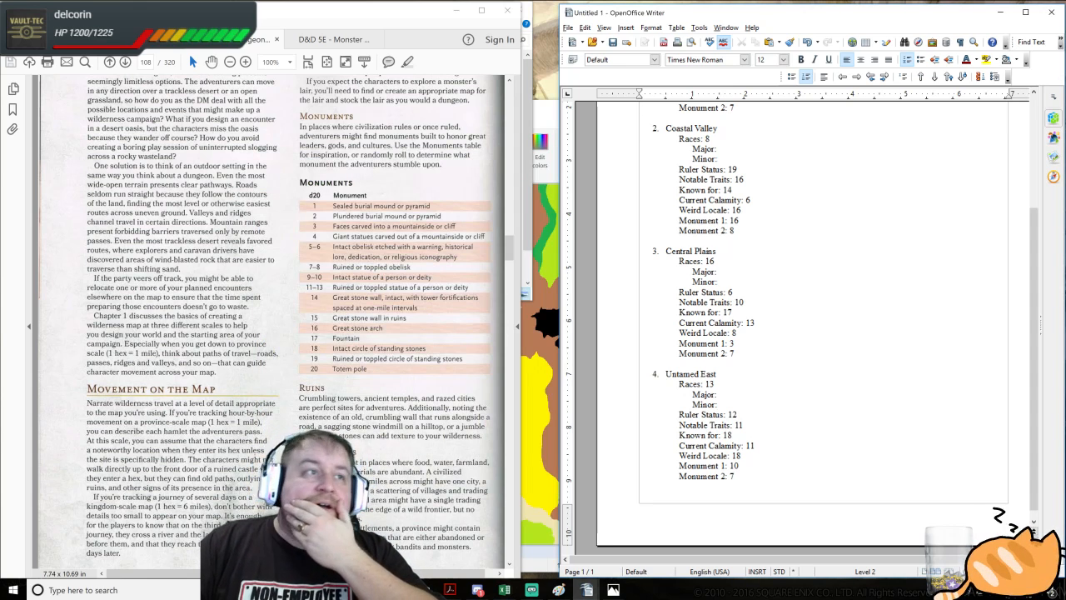
{"action": "scroll", "coordinate": [800, 329], "scroll_direction": "up", "scroll_amount": 3}
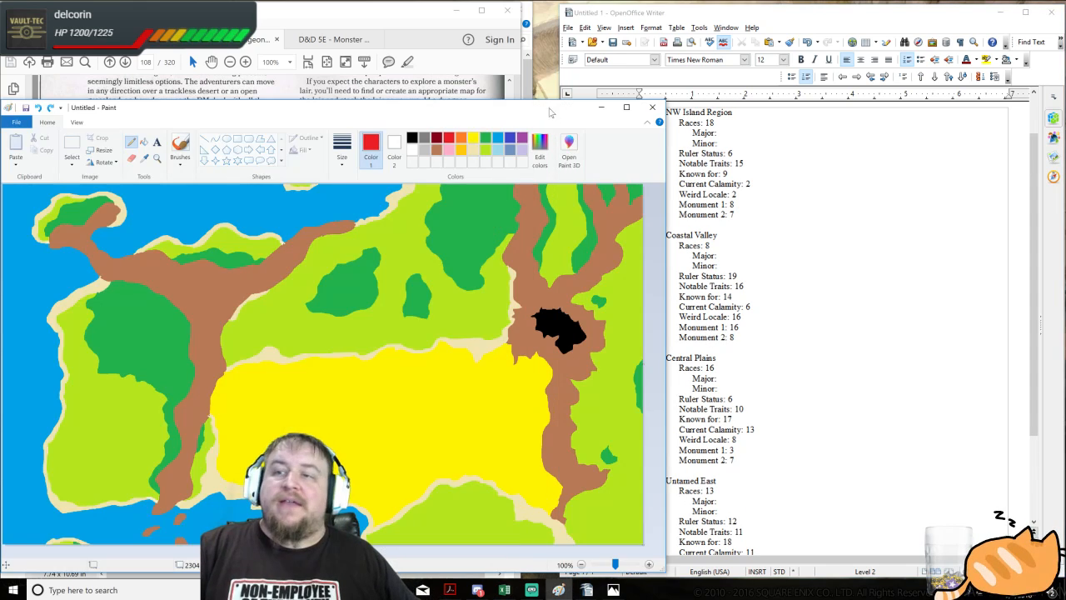
{"action": "left_click", "coordinate": [543, 102]}
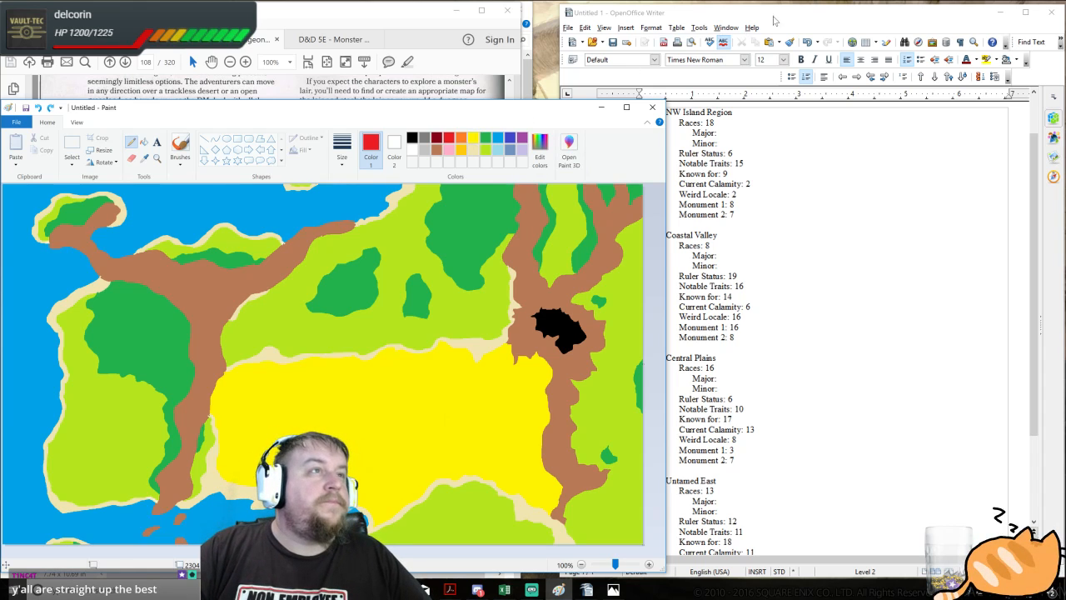
{"action": "left_click", "coordinate": [398, 18]}
- In the Writer outline, replace the NW Island Region's Monument 1 and Monument 2 rolls with "Ruined or toppled obelisk"
{"action": "left_click", "coordinate": [733, 204]}
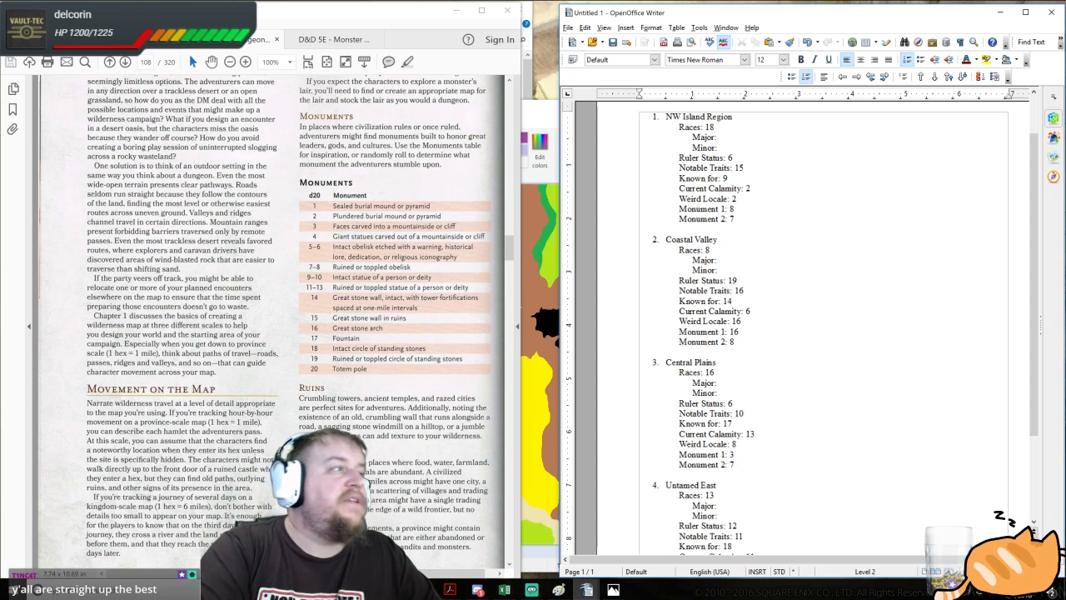
{"action": "key", "text": "BackSpace"}
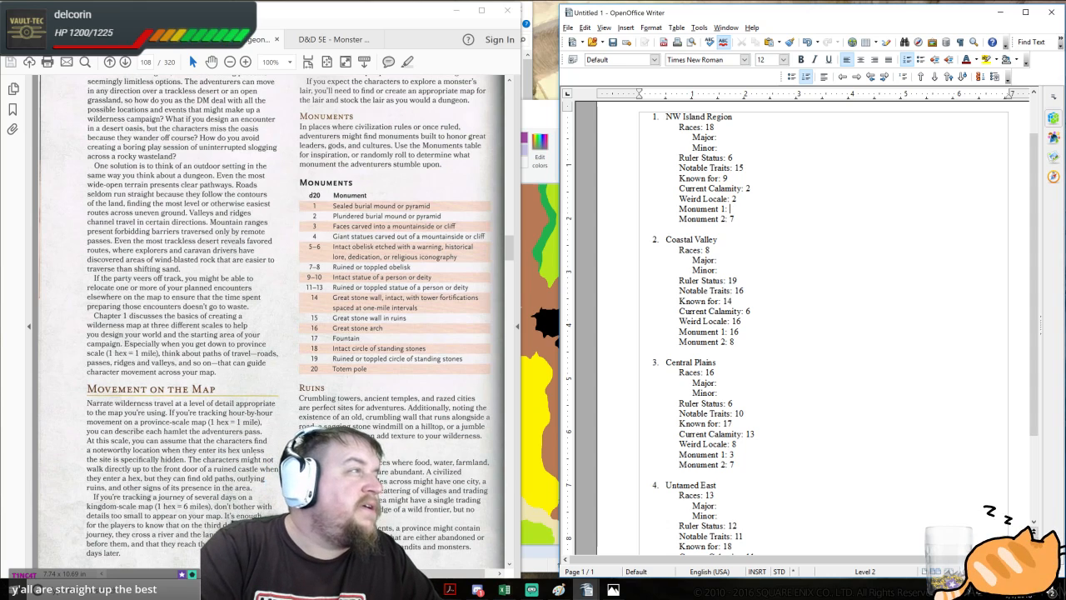
{"action": "type", "text": "Ruined or to"}
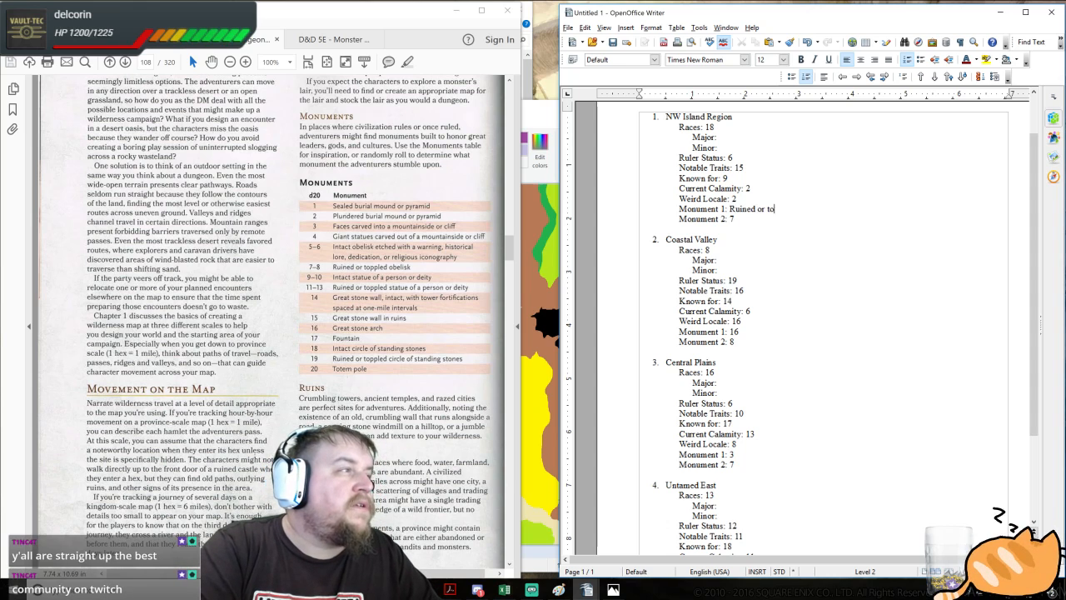
{"action": "type", "text": "ppled obelisk"}
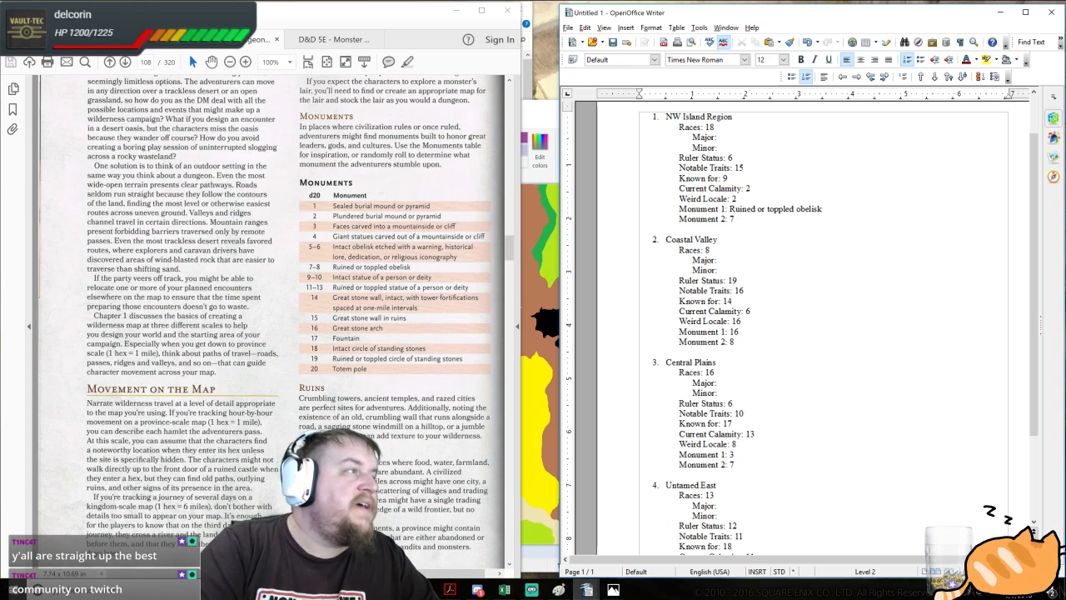
{"action": "key", "text": "BackSpace"}
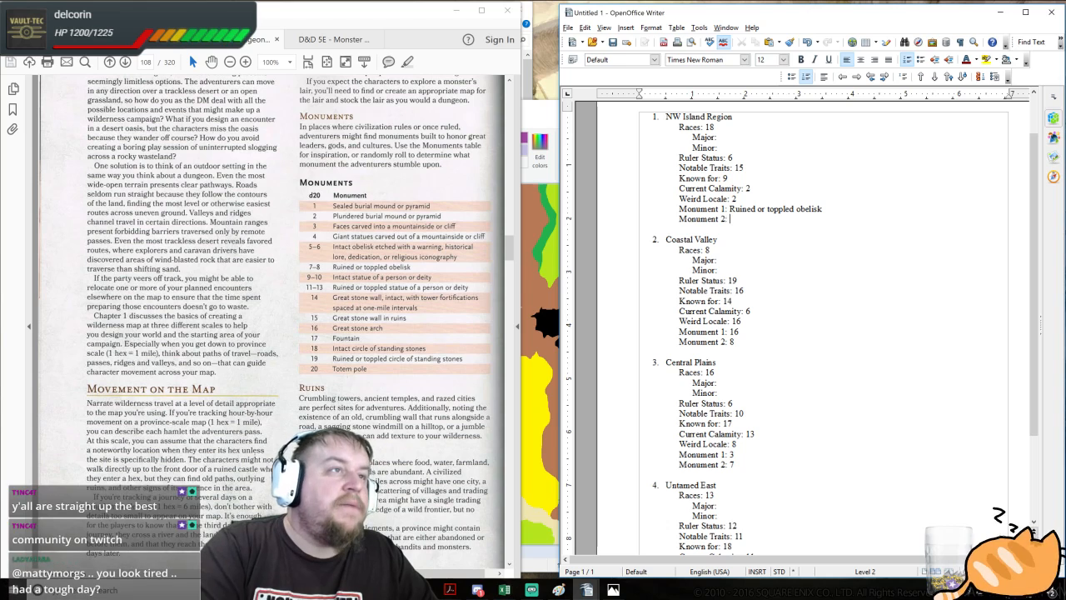
{"action": "type", "text": "Ruined or"}
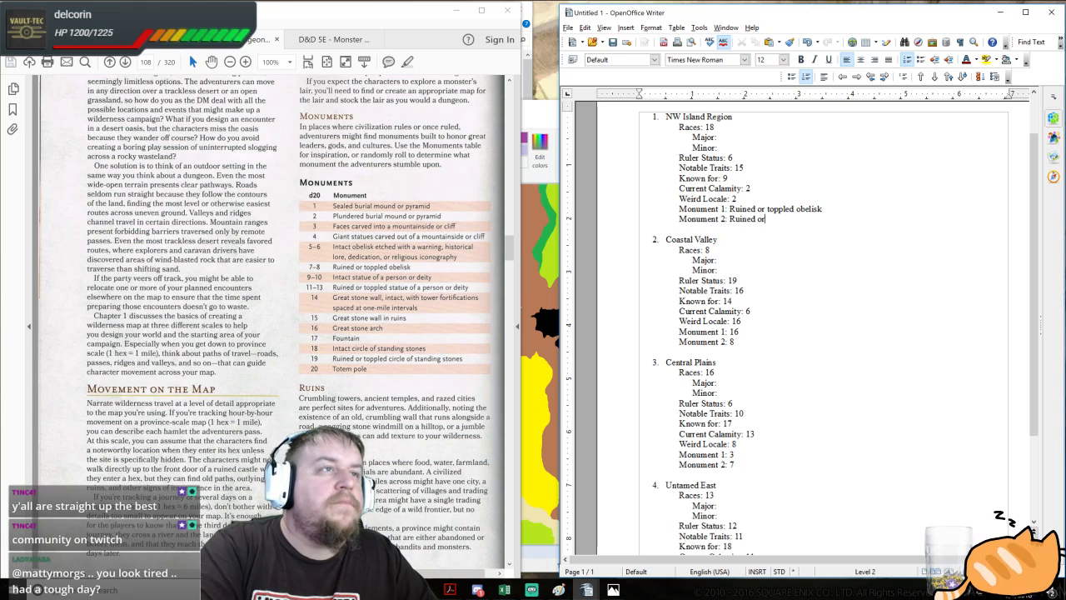
{"action": "type", "text": " toppled obelisk"}
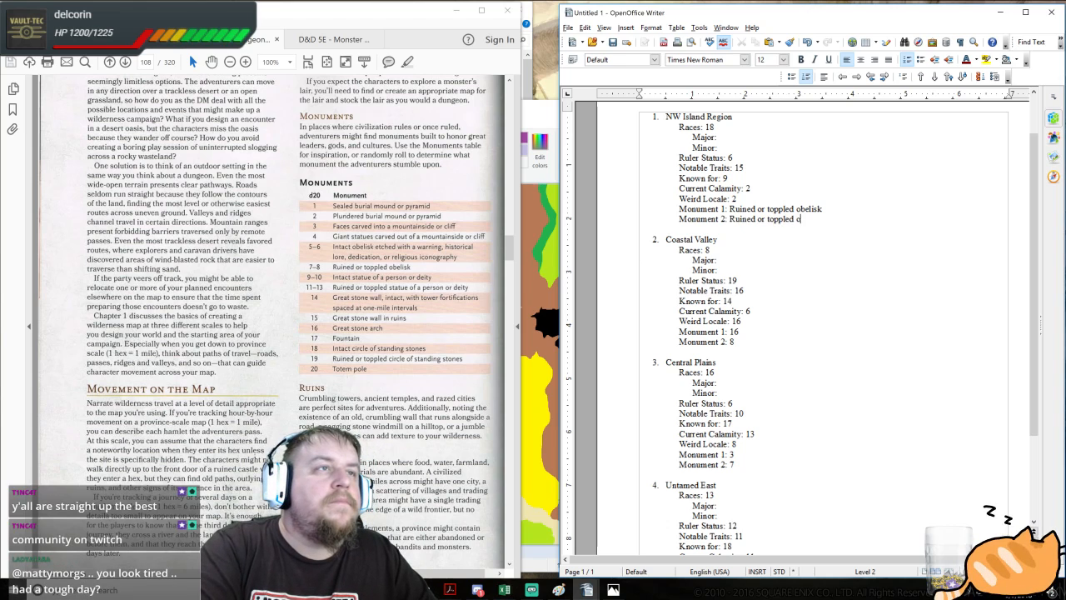
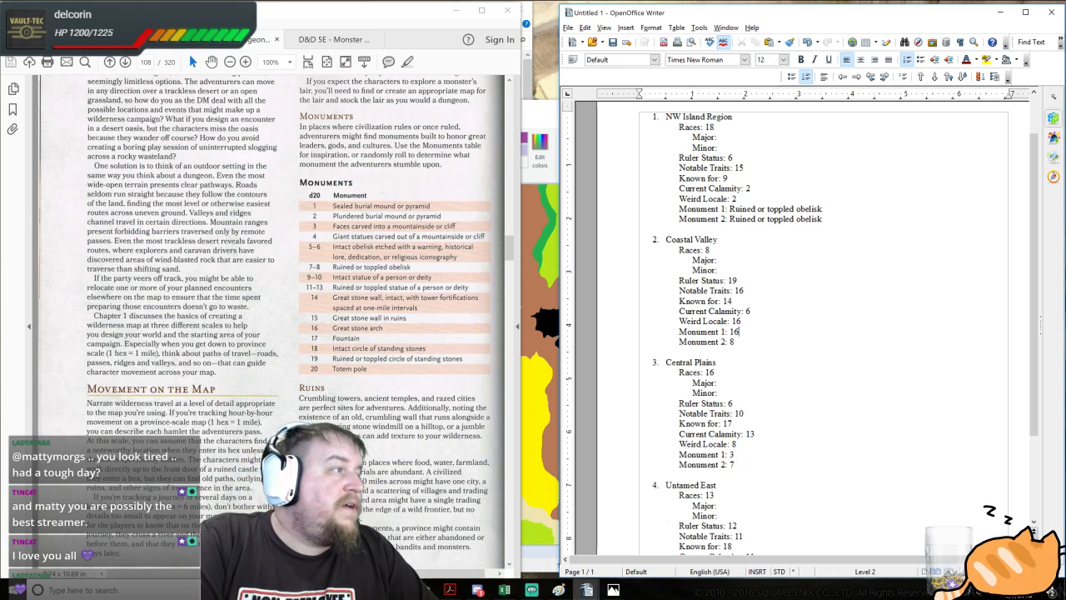
- Replace Coastal Valley's Monument 1 roll with "Great stone arch" and its Monument 2 roll with "Ruined or toppled obelisk"
{"action": "key", "text": "BackSpace"}
{"action": "key", "text": "BackSpace"}
{"action": "type", "text": "Great "}
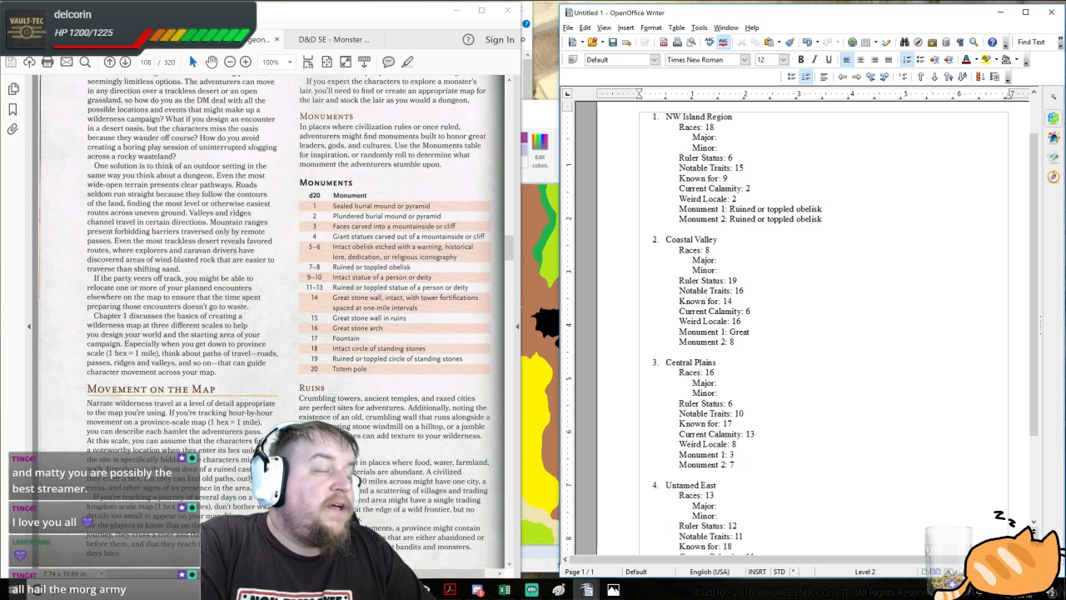
{"action": "type", "text": "stone arch"}
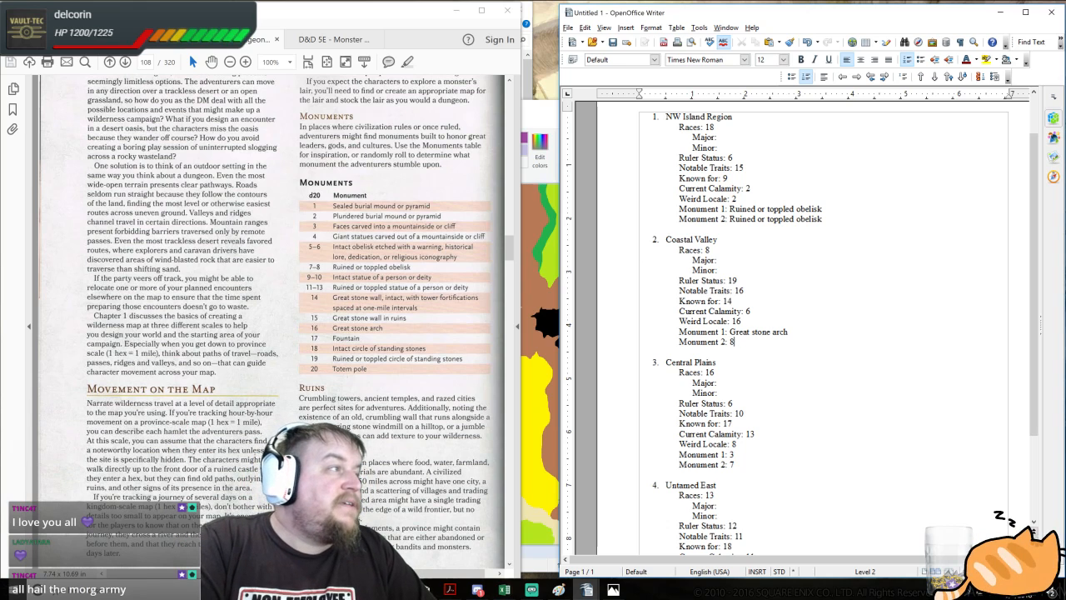
{"action": "key", "text": "BackSpace"}
{"action": "type", "text": "Ruined"}
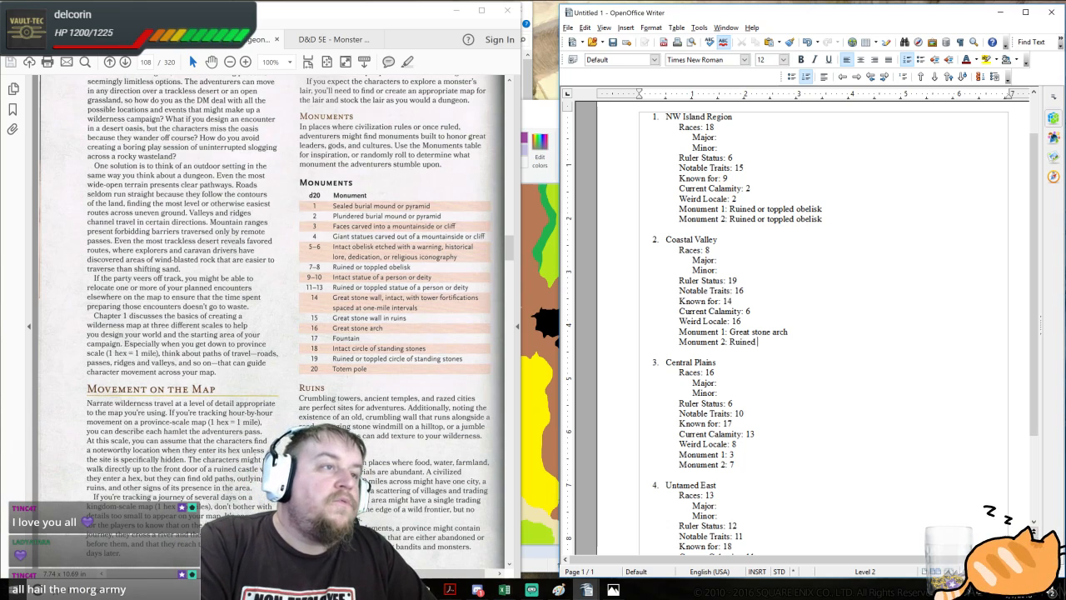
{"action": "type", "text": " or toppled onb"}
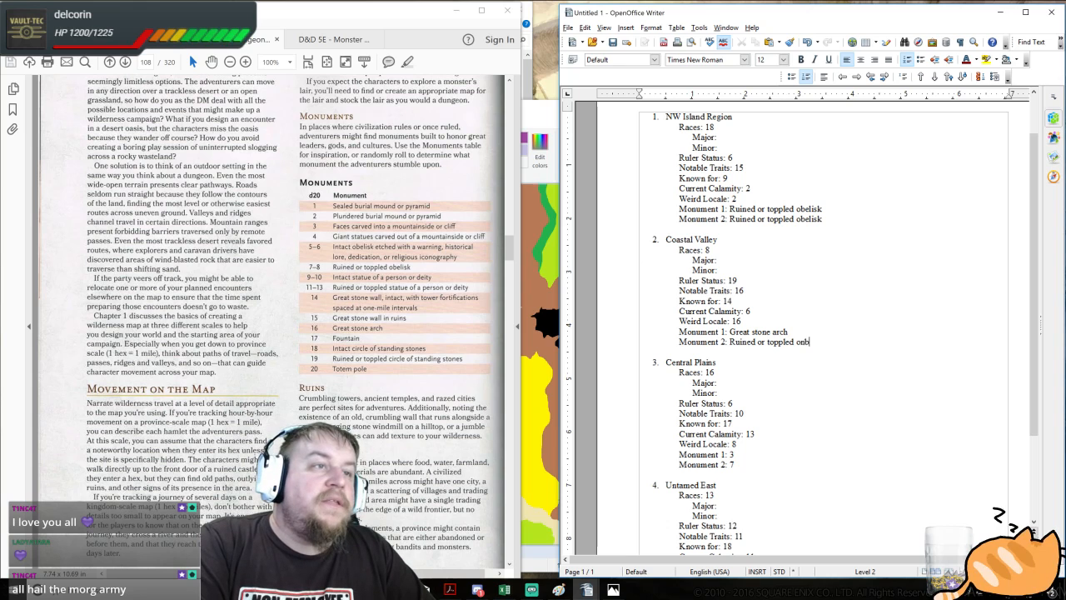
{"action": "key", "text": "BackSpace"}
{"action": "key", "text": "BackSpace"}
{"action": "type", "text": "belisk"}
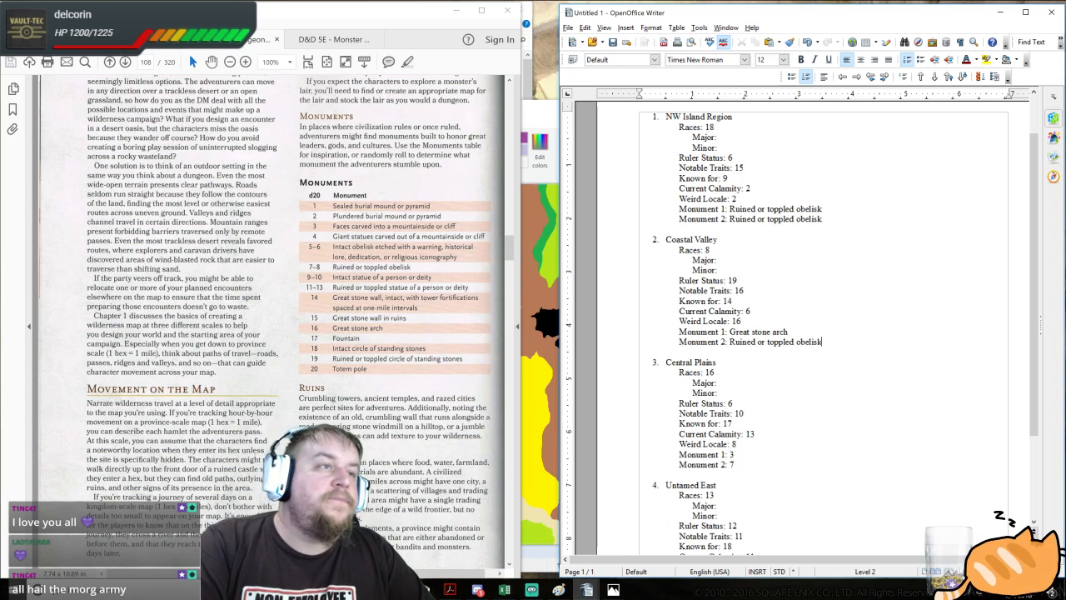
- Replace Central Plains' Monument 1 roll with "Faces carved into a mountainside or cliff" and its Monument 2 roll with "Ruined or toppled obelisk"
{"action": "scroll", "coordinate": [800, 325], "scroll_direction": "down", "scroll_amount": 1}
{"action": "left_click", "coordinate": [733, 396]}
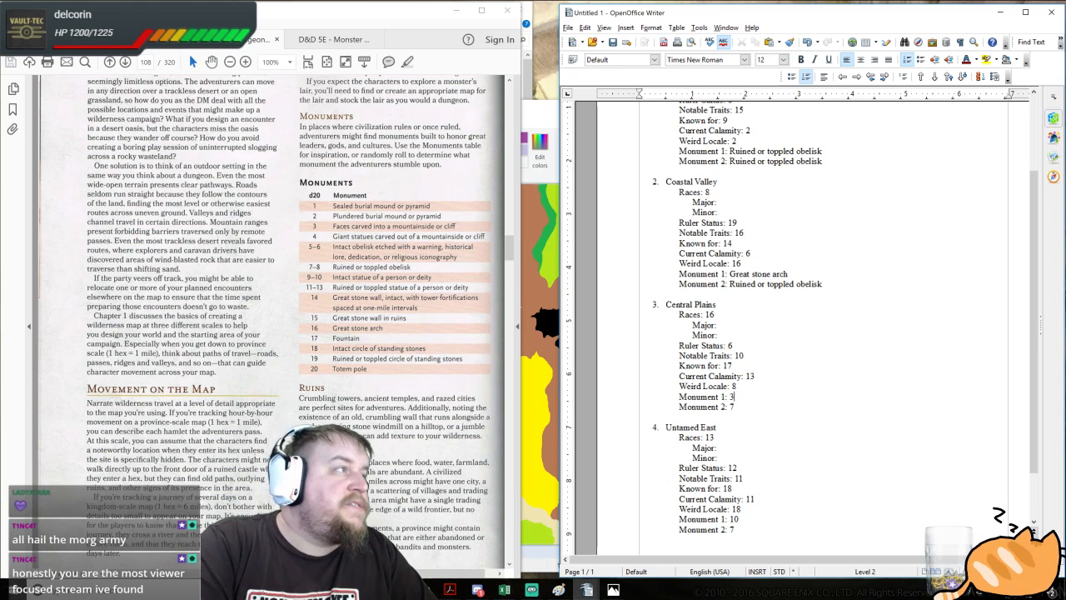
{"action": "type", "text": "Faces carve"}
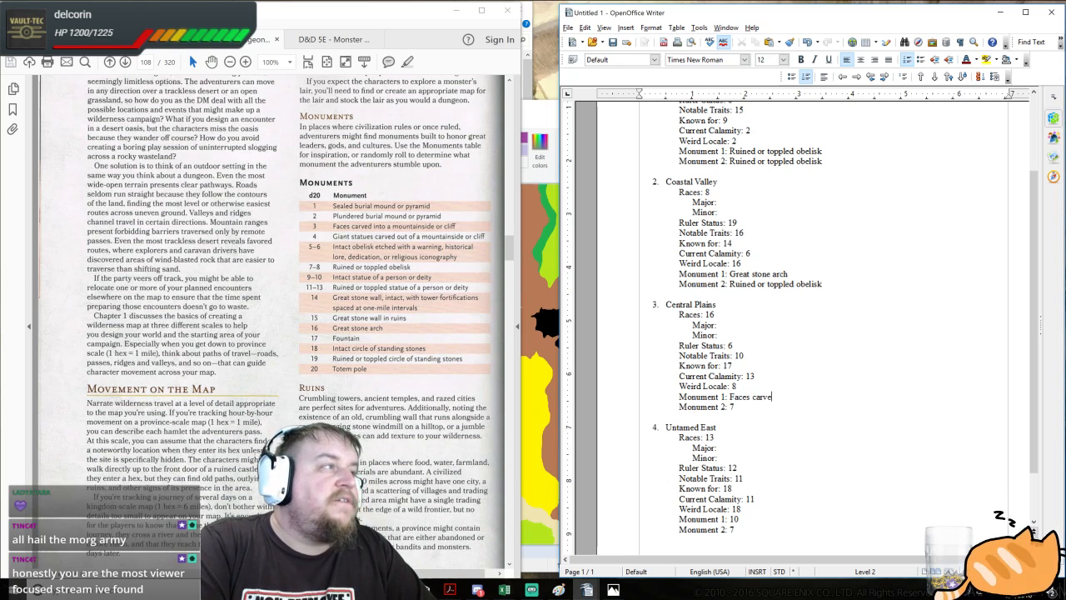
{"action": "type", "text": "d into a mounta"}
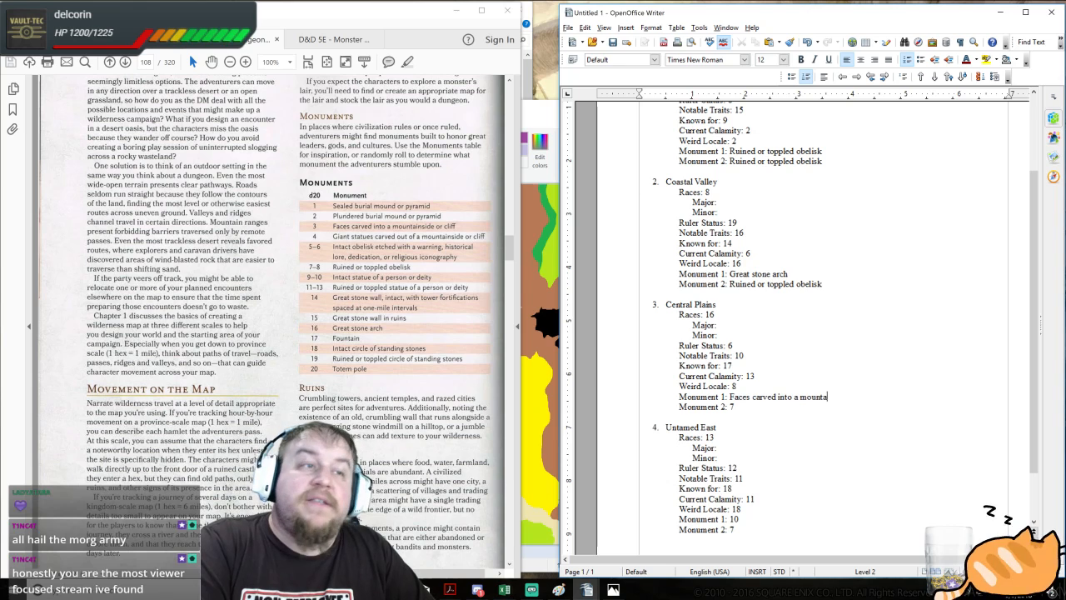
{"action": "type", "text": "inside or cliff Monument 2: "}
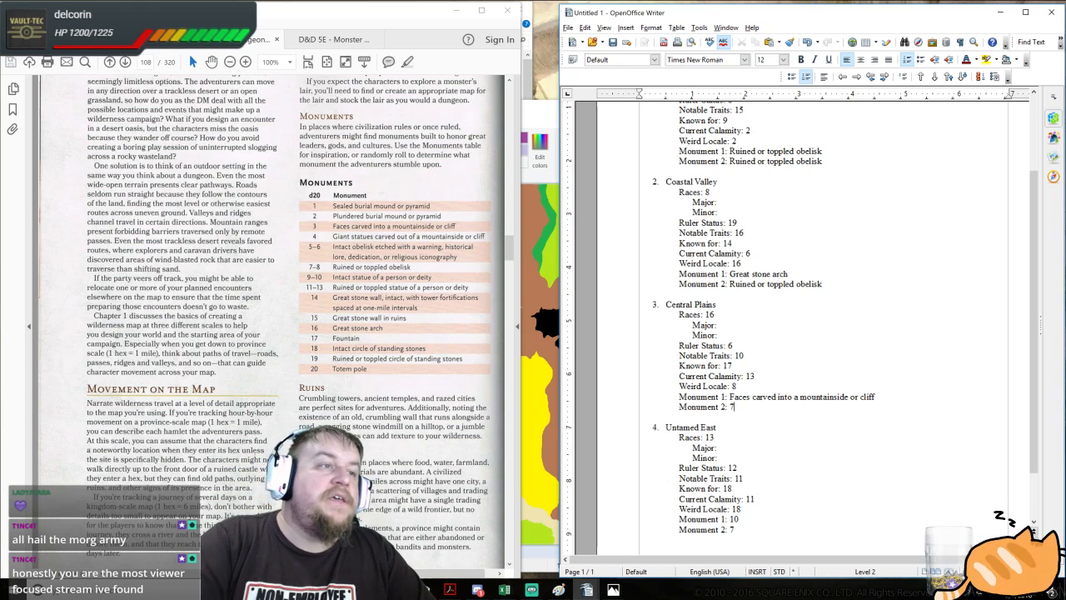
{"action": "type", "text": "Ruined"}
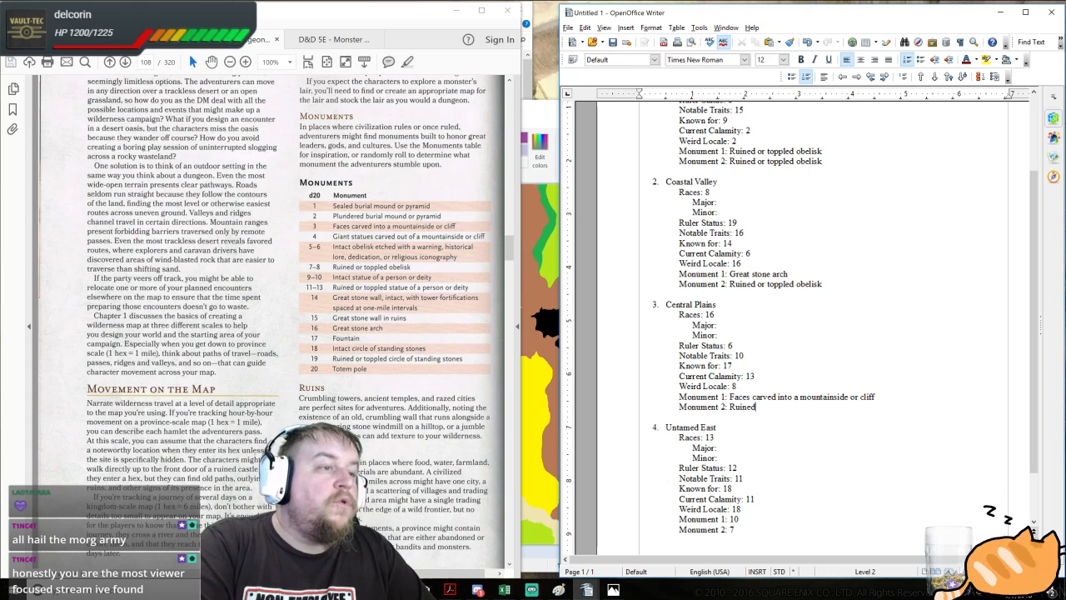
{"action": "type", "text": " or toppled obelisk"}
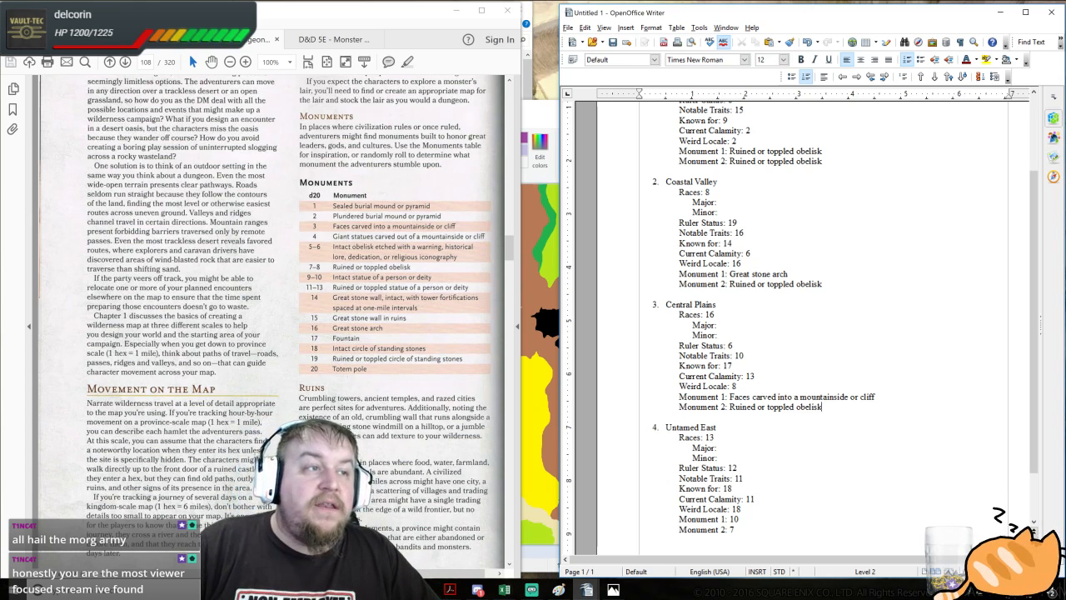
- Copy "Ruined or toppled obelisk" from Central Plains' Monument 2 over the roll in Untamed East's Monument 2
{"action": "left_click_drag", "start_coordinate": [729, 407], "coordinate": [822, 406]}
{"action": "key", "text": "ctrl+c"}
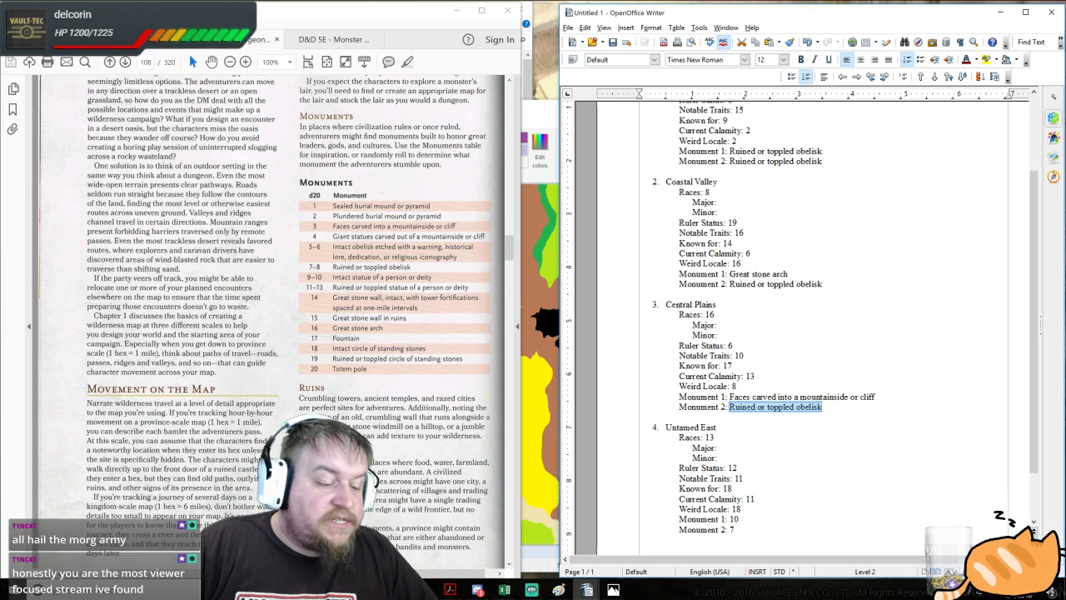
{"action": "double_click", "coordinate": [730, 529]}
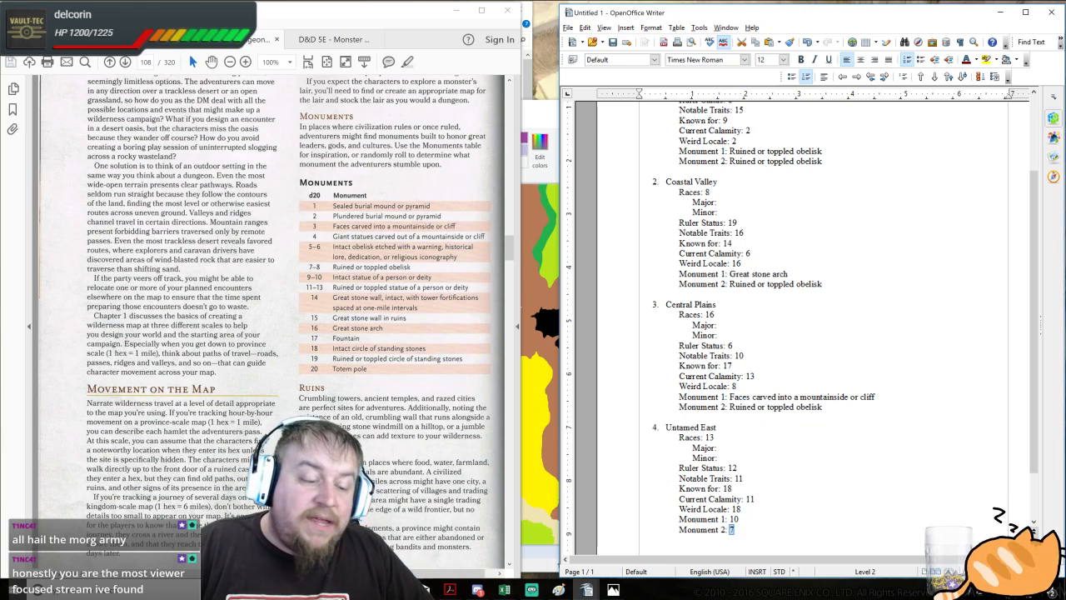
{"action": "key", "text": "ctrl+v"}
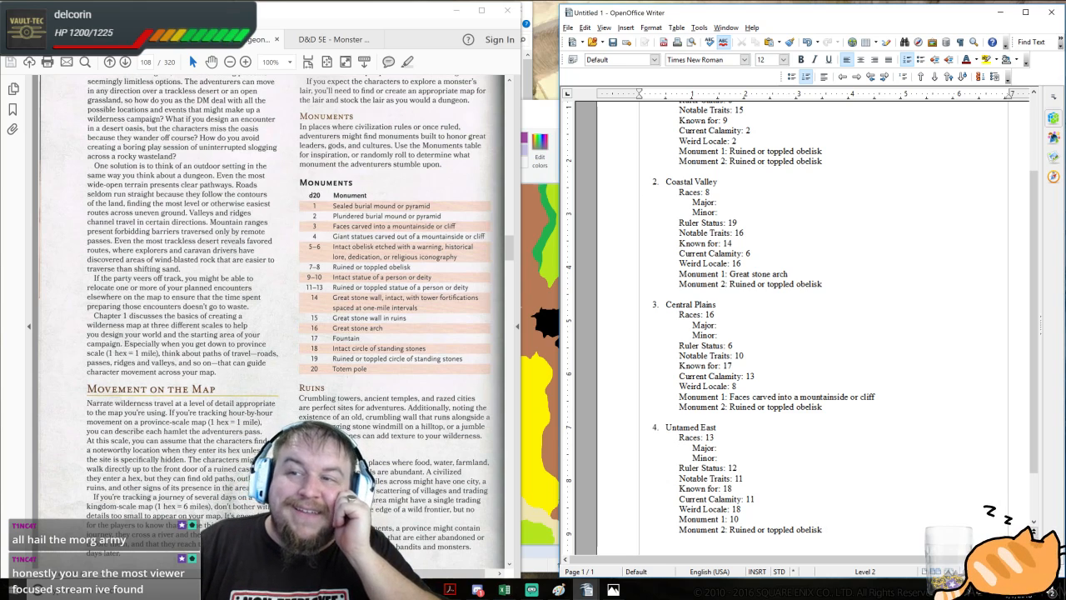
- Replace Untamed East's Monument 1 roll with "Intact statue of a person or deity"
{"action": "scroll", "coordinate": [800, 328], "scroll_direction": "down", "scroll_amount": 2}
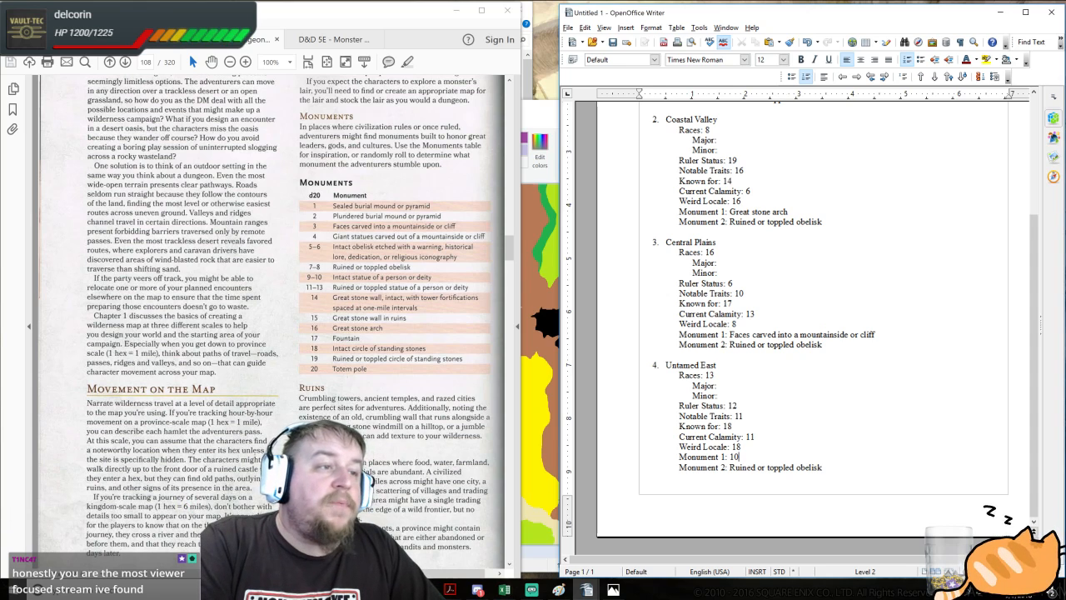
{"action": "key", "text": "BackSpace"}
{"action": "key", "text": "BackSpace"}
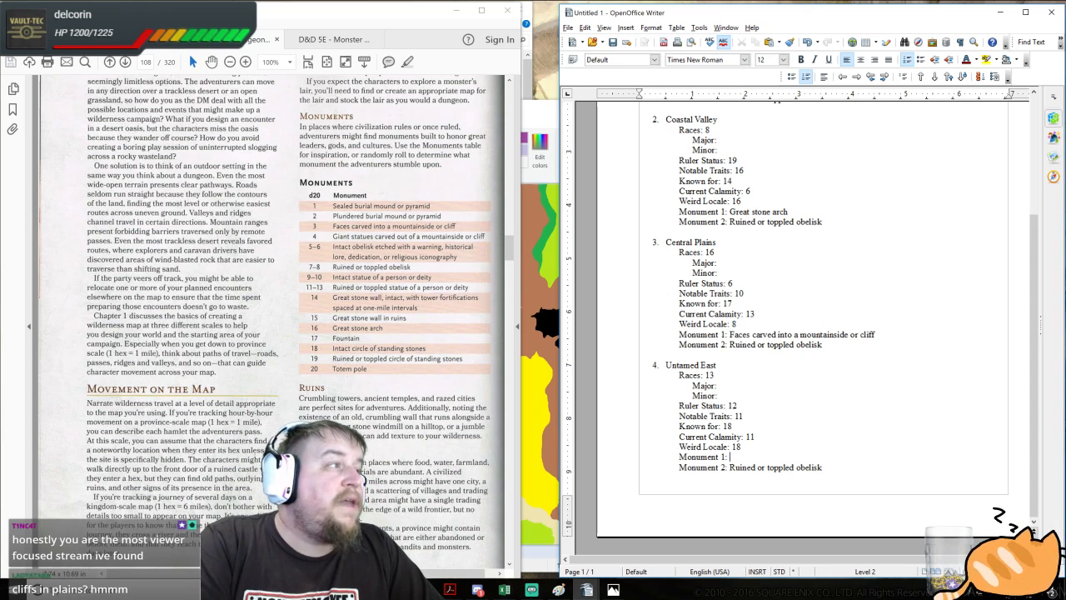
{"action": "type", "text": "Intact"}
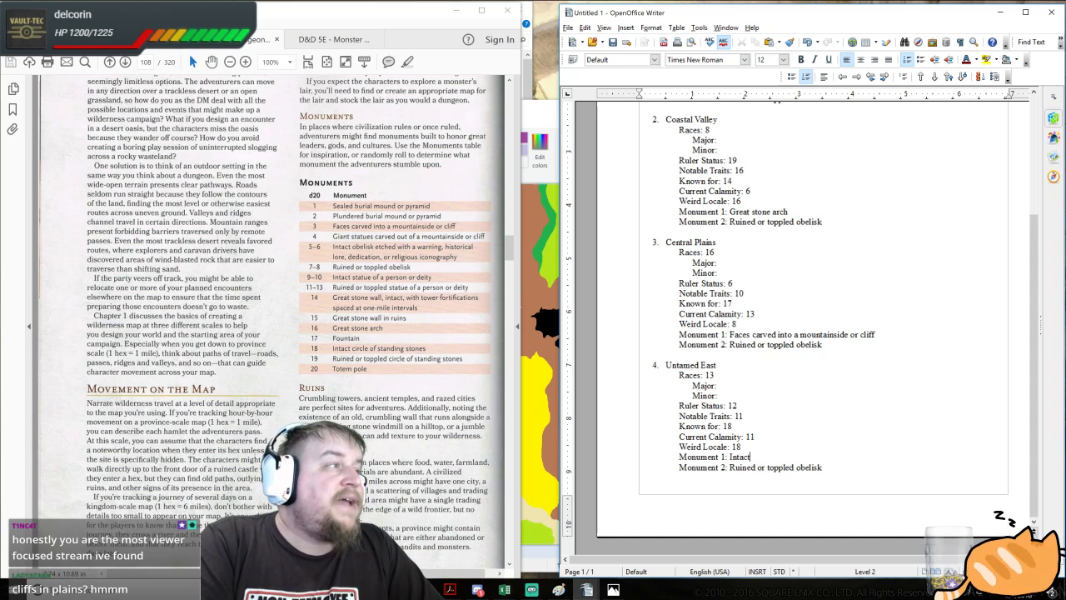
{"action": "type", "text": " statue of a person"}
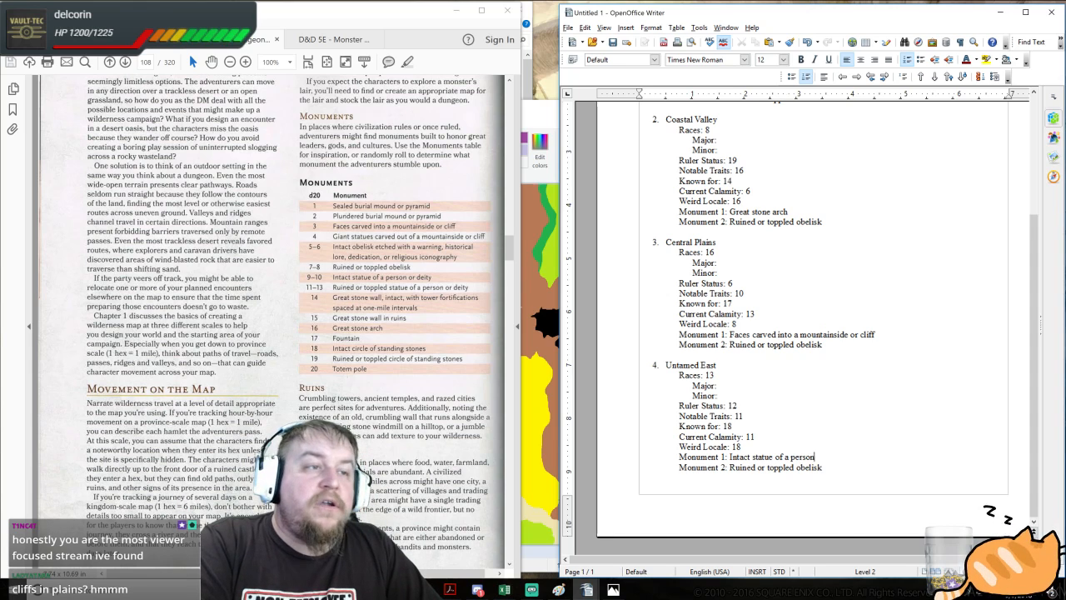
{"action": "type", "text": " or deity"}
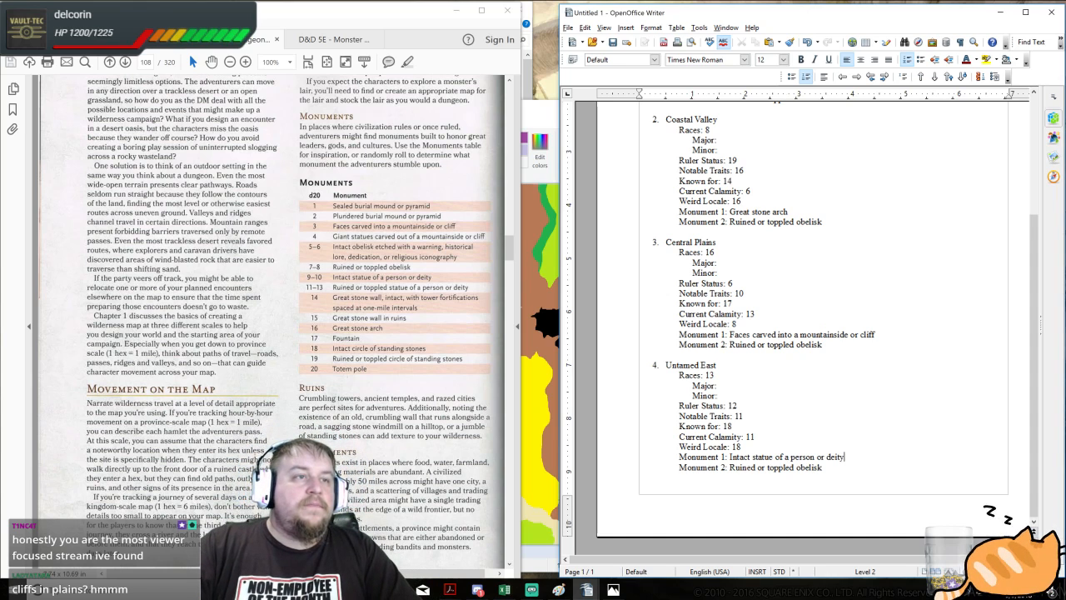
- View the world map in Paint and find the Weird Locales table in the PDF rulebook
{"action": "left_click", "coordinate": [550, 110]}
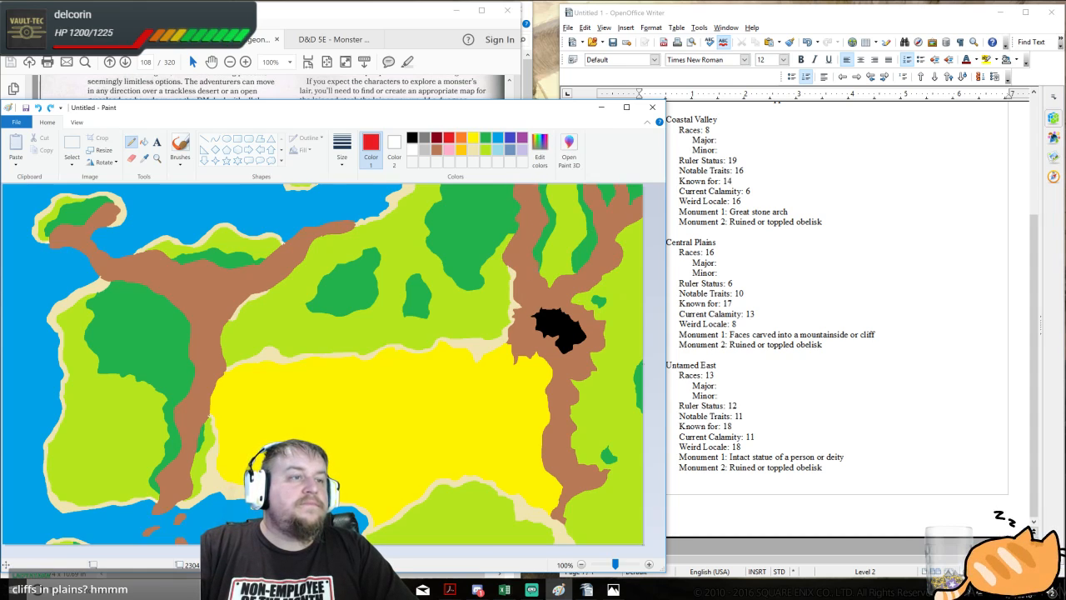
{"action": "left_click", "coordinate": [558, 590]}
{"action": "left_click", "coordinate": [364, 20]}
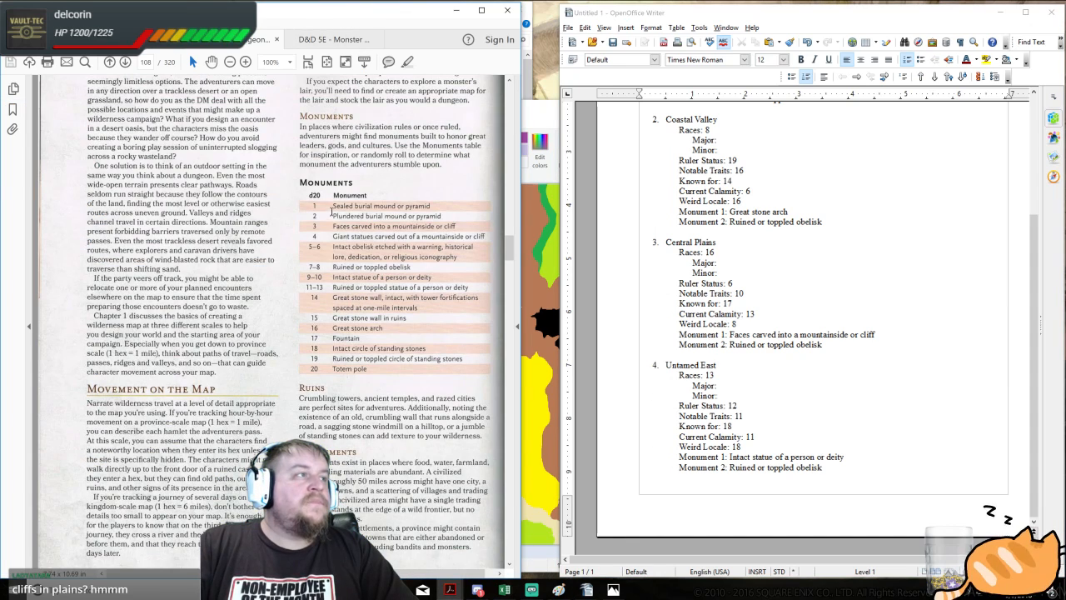
{"action": "scroll", "coordinate": [332, 210], "scroll_direction": "down", "scroll_amount": 4}
{"action": "scroll", "coordinate": [390, 209], "scroll_direction": "up", "scroll_amount": 1}
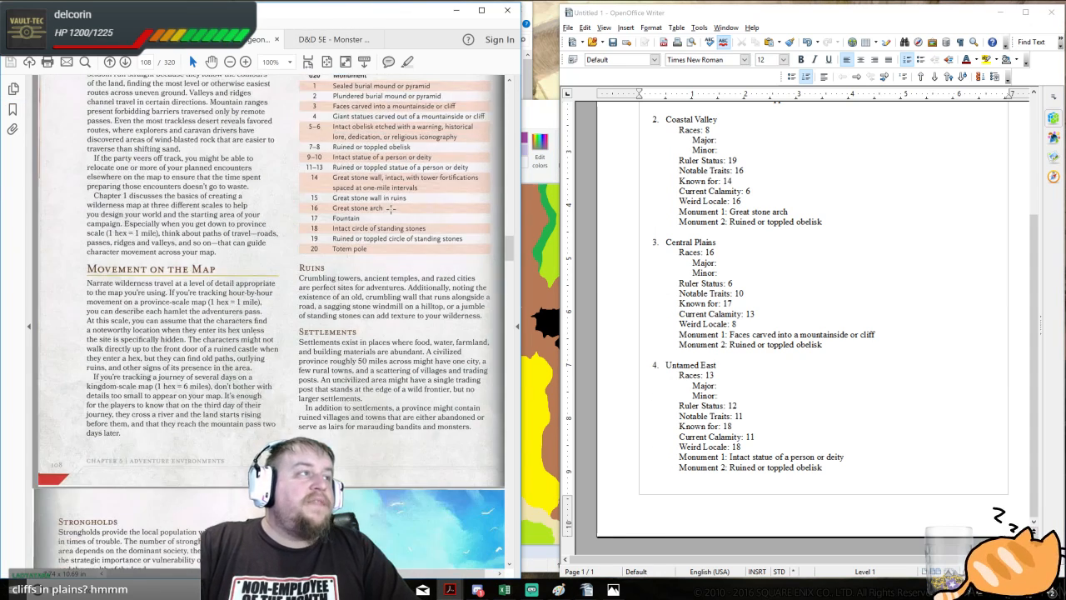
{"action": "scroll", "coordinate": [389, 209], "scroll_direction": "down", "scroll_amount": 3}
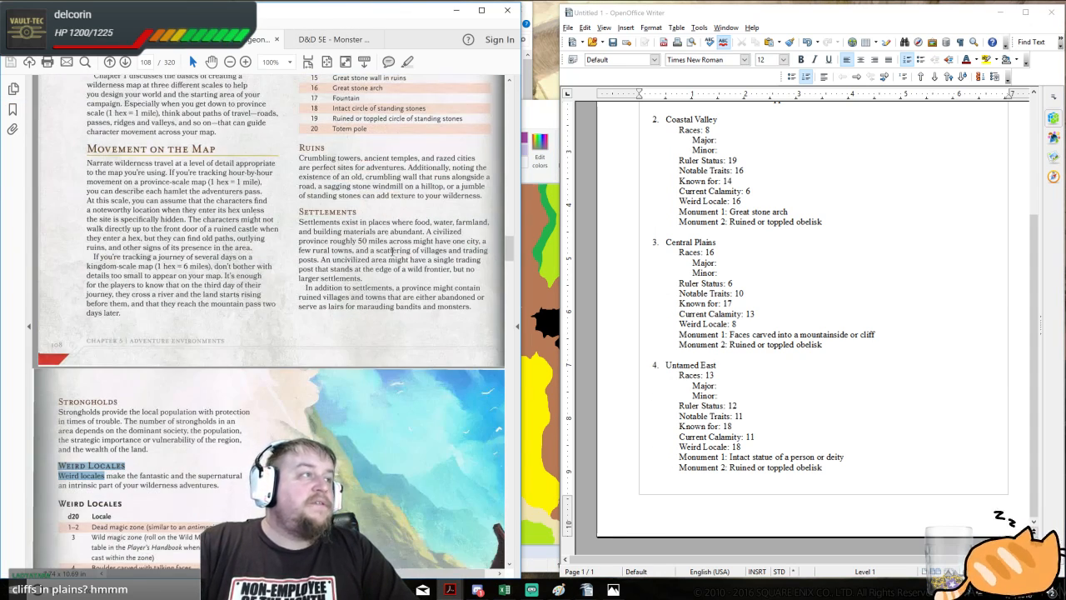
{"action": "scroll", "coordinate": [391, 249], "scroll_direction": "down", "scroll_amount": 5}
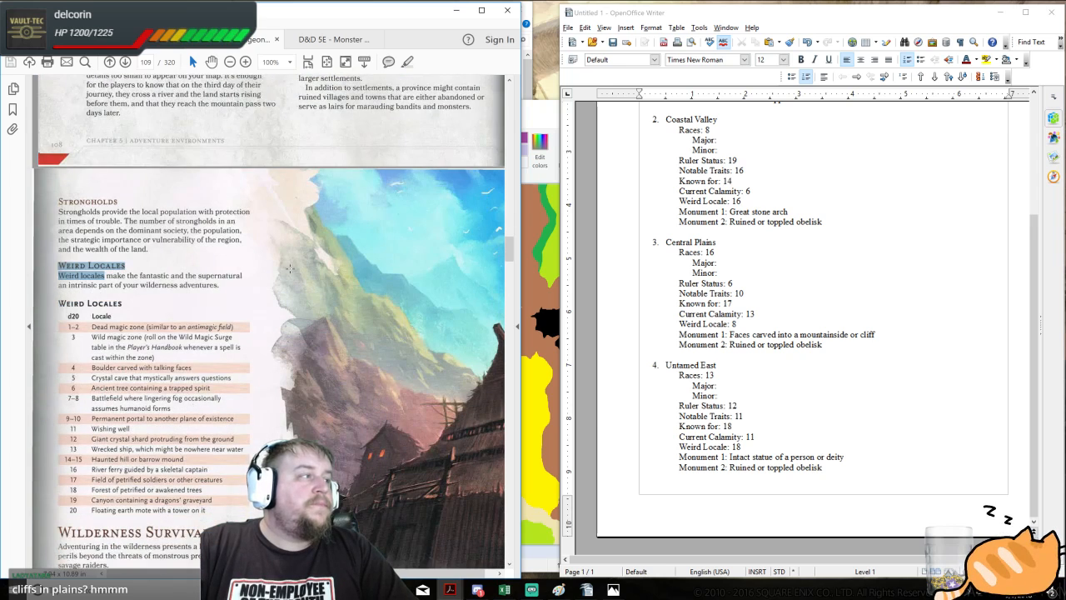
{"action": "scroll", "coordinate": [290, 268], "scroll_direction": "down", "scroll_amount": 3}
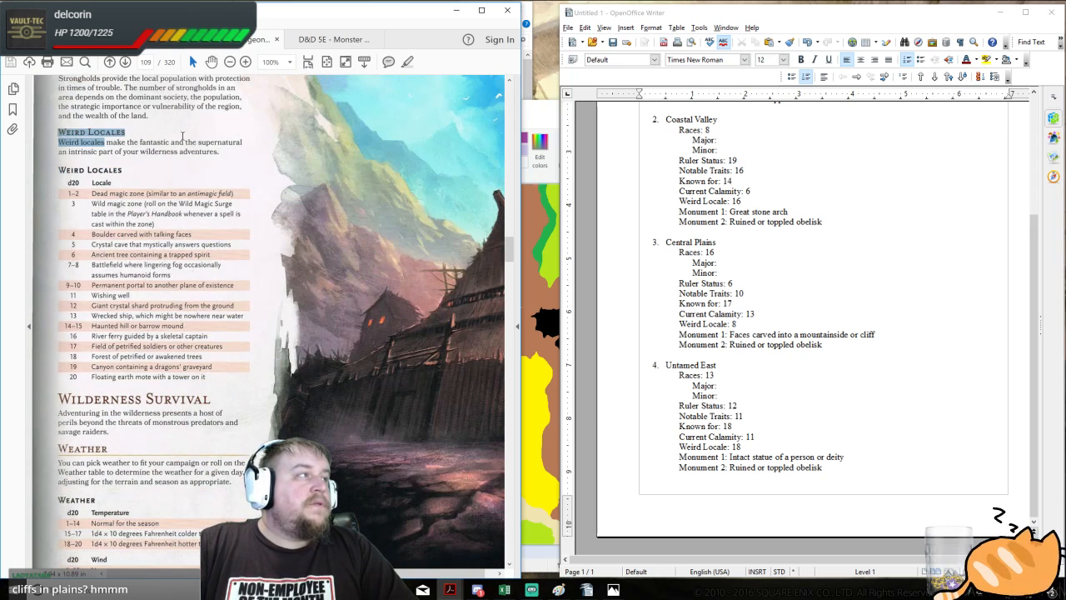
{"action": "left_click", "coordinate": [183, 138]}
{"action": "scroll", "coordinate": [186, 154], "scroll_direction": "down", "scroll_amount": 1}
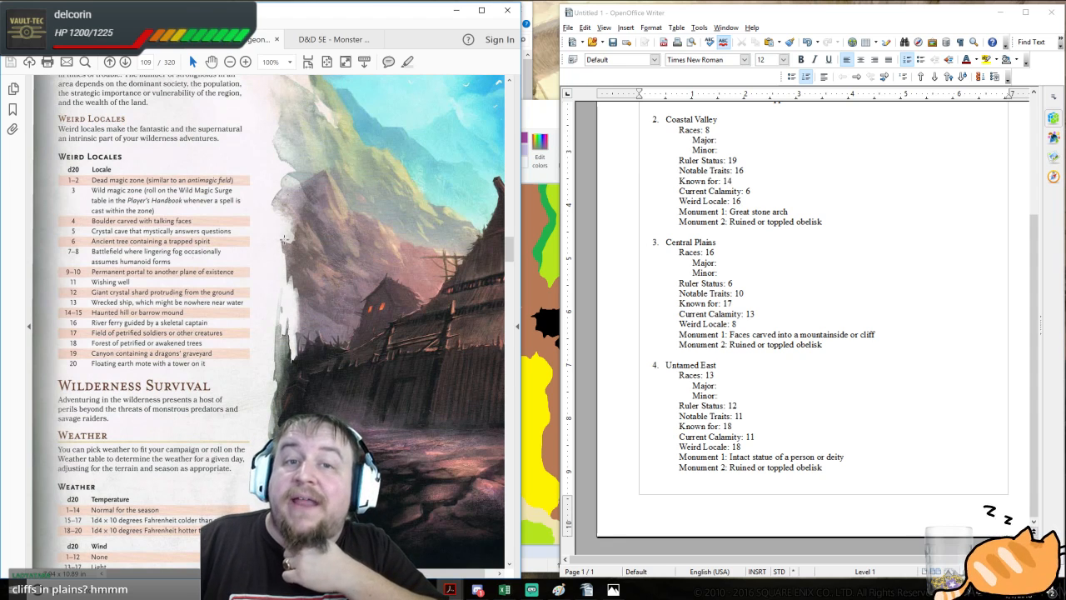
- In the Writer outline, replace the NW Island Region's Weird Locale roll with "Dead magic zone"
{"action": "left_click", "coordinate": [743, 294]}
{"action": "scroll", "coordinate": [743, 293], "scroll_direction": "up", "scroll_amount": 4}
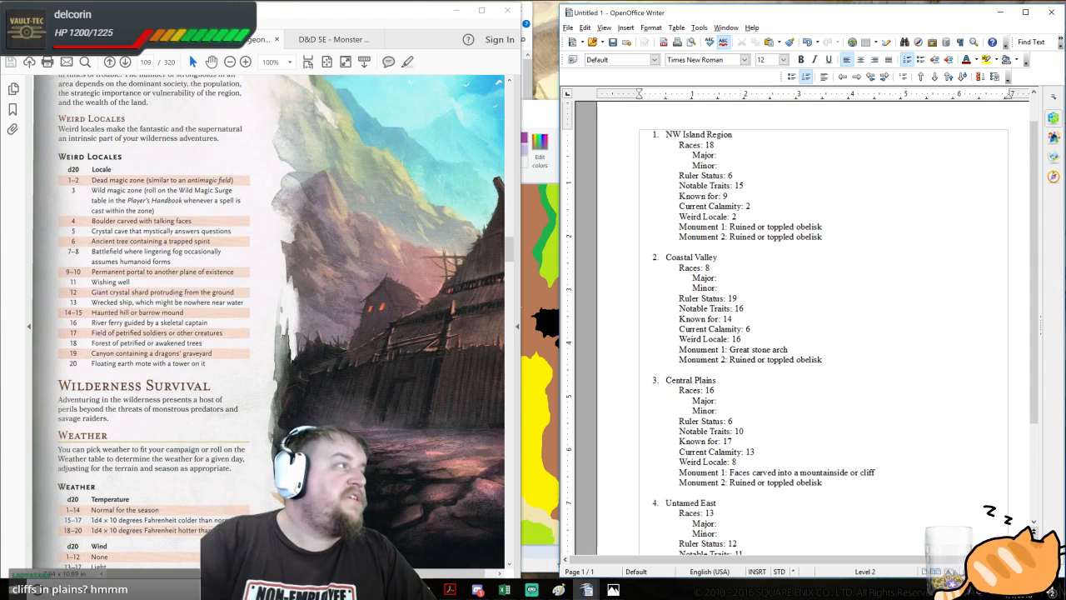
{"action": "key", "text": "BackSpace"}
{"action": "type", "text": "Dead"}
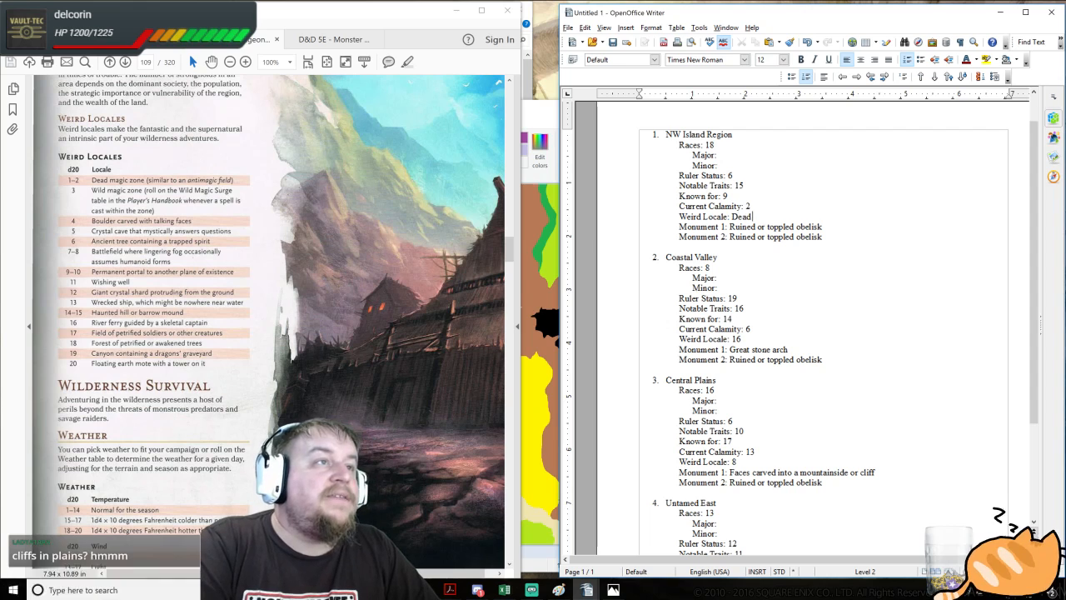
{"action": "type", "text": " magic zone"}
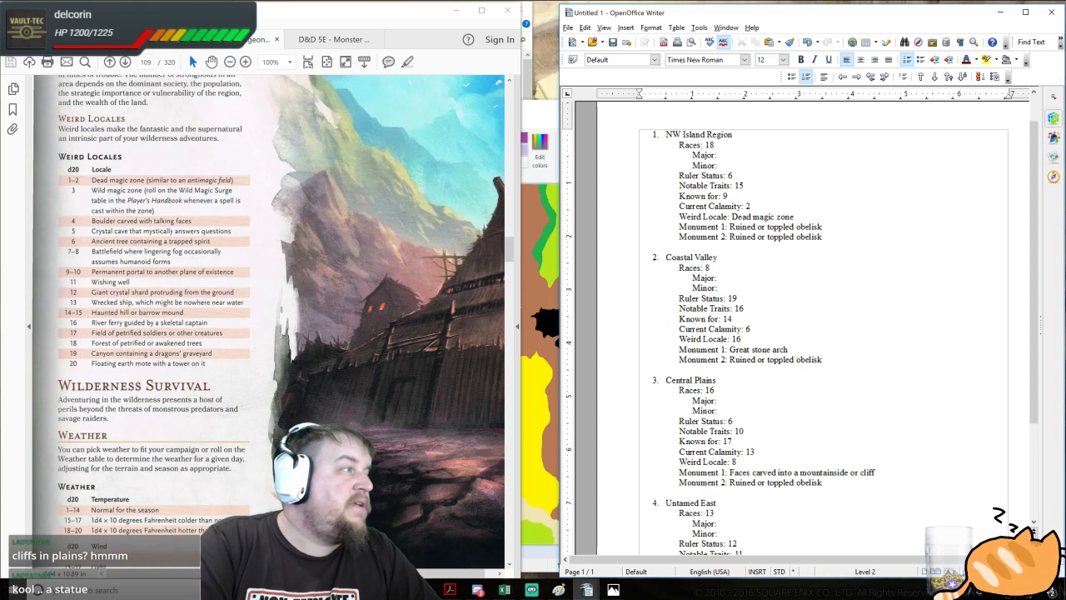
- Replace Coastal Valley's Weird Locale roll with "River ferry guided by a skeletal captain"
{"action": "key", "text": "BackSpace"}
{"action": "key", "text": "BackSpace"}
{"action": "type", "text": "Riv"}
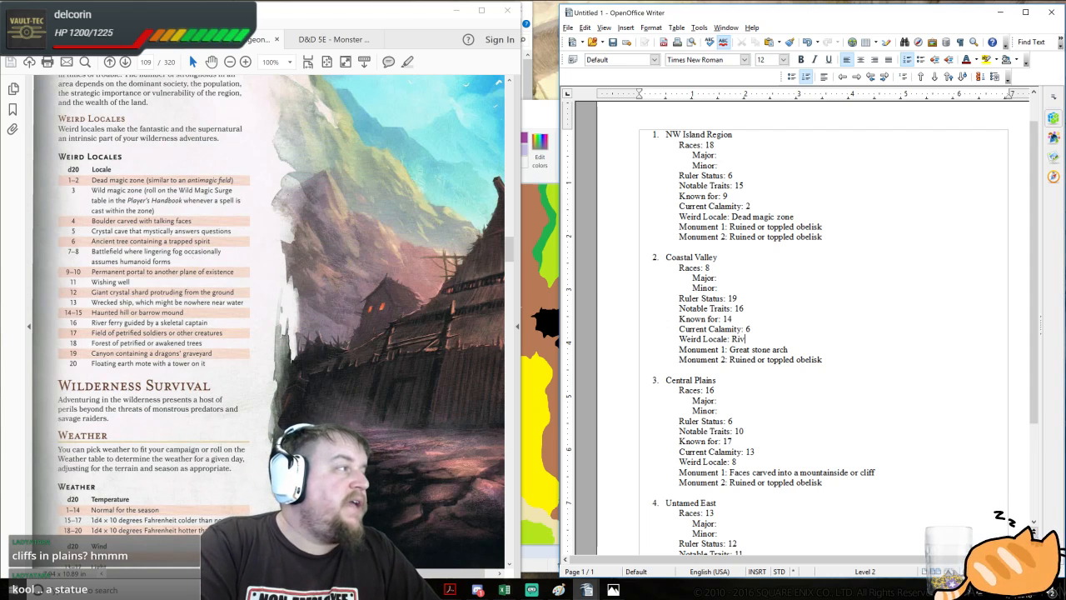
{"action": "type", "text": "er ferry guide"}
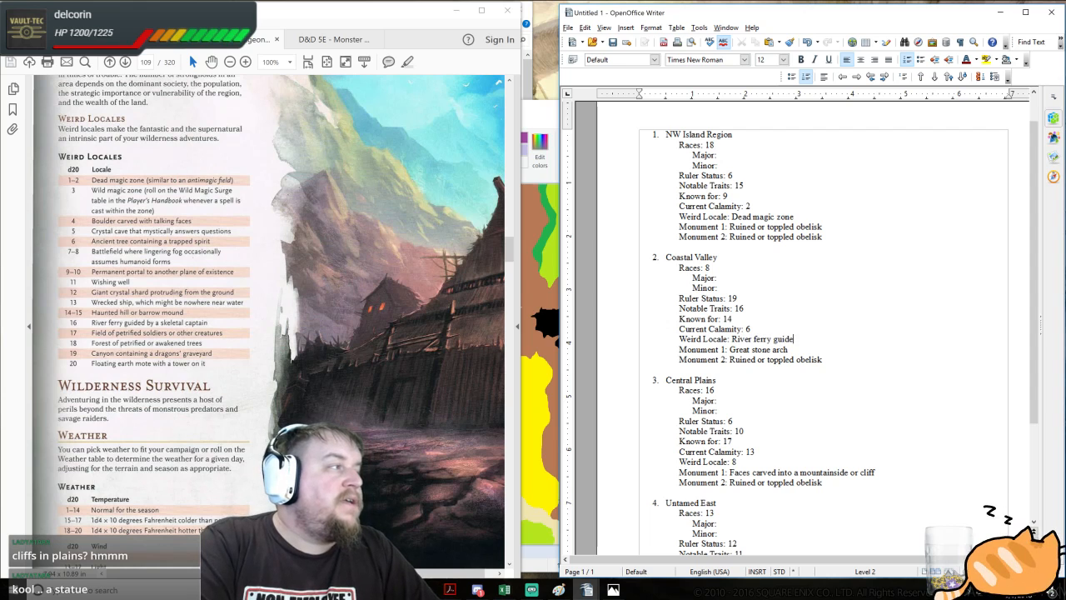
{"action": "type", "text": "d by a skeletal captain"}
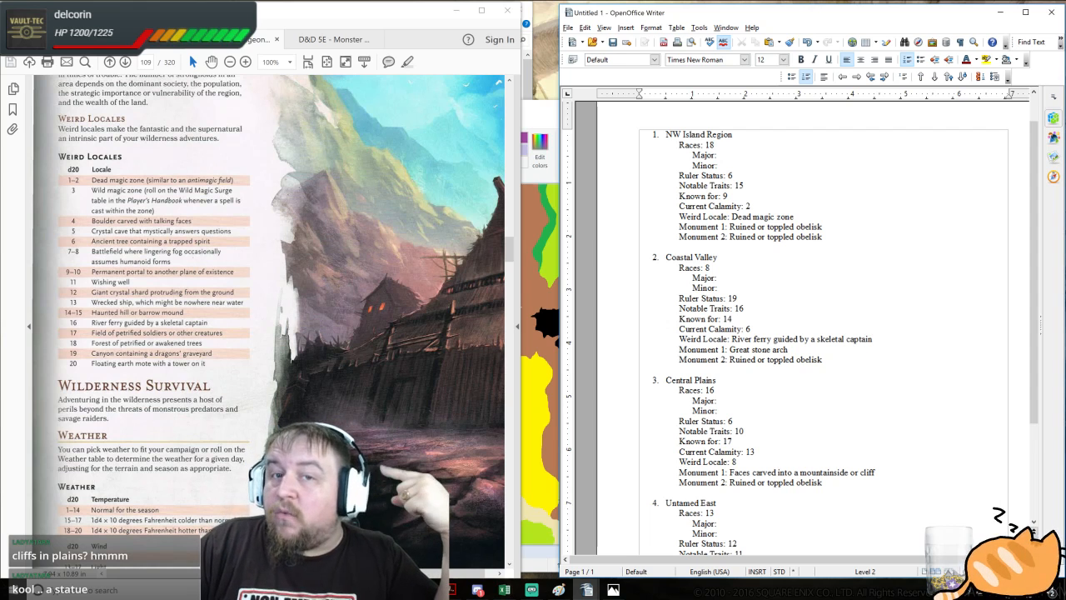
- Check the world map in Paint and replace Central Plains' Weird Locale roll in Writer with "Battlefield where lingering fog occasionally assumes humanoid forms"
{"action": "left_click", "coordinate": [543, 118]}
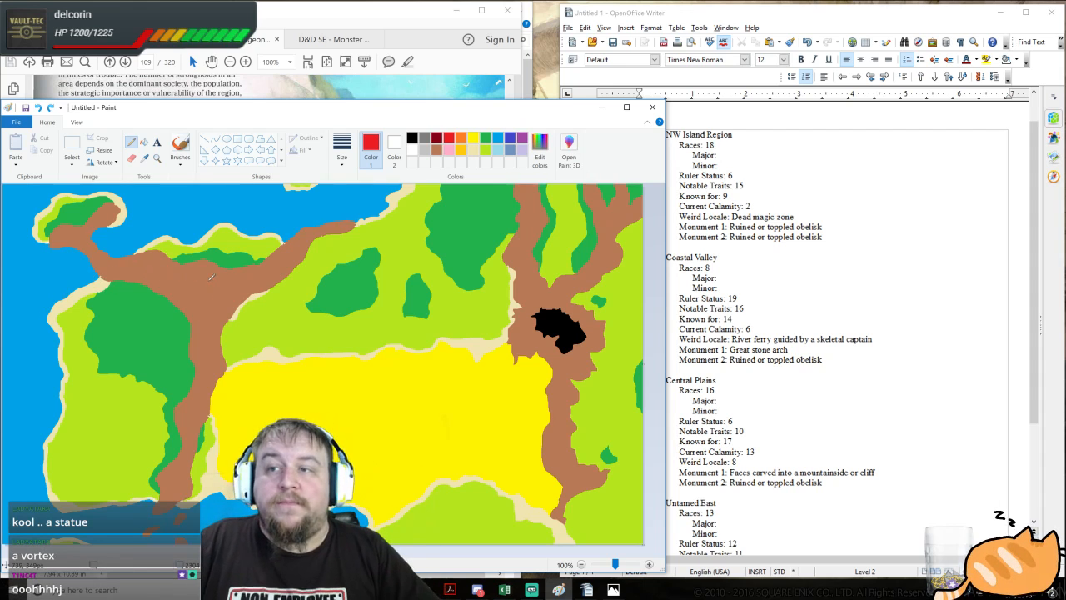
{"action": "left_click", "coordinate": [351, 12]}
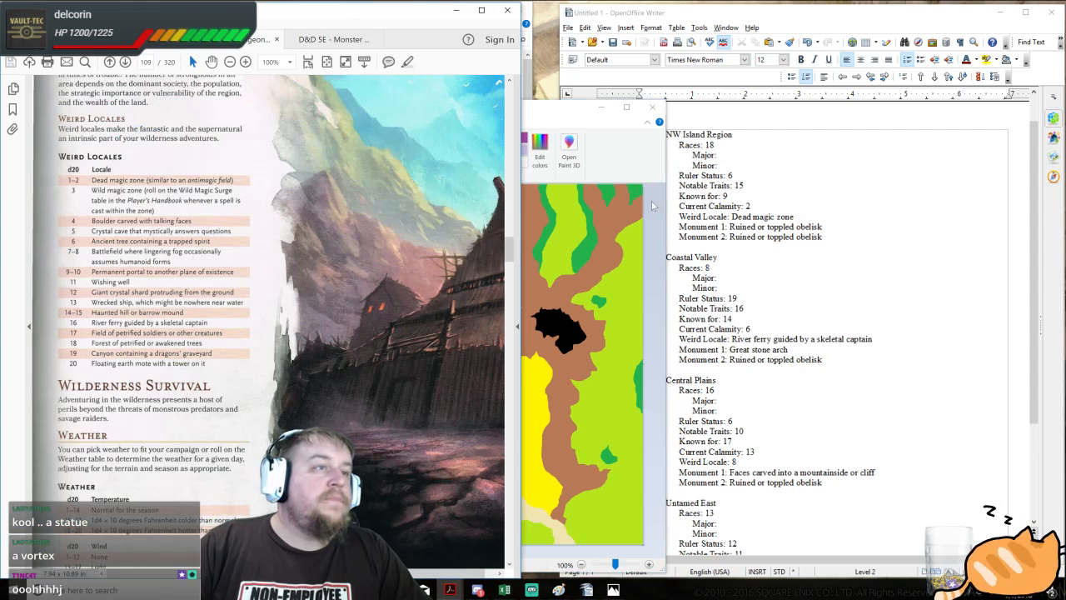
{"action": "left_click", "coordinate": [729, 291]}
{"action": "scroll", "coordinate": [730, 292], "scroll_direction": "down", "scroll_amount": 3}
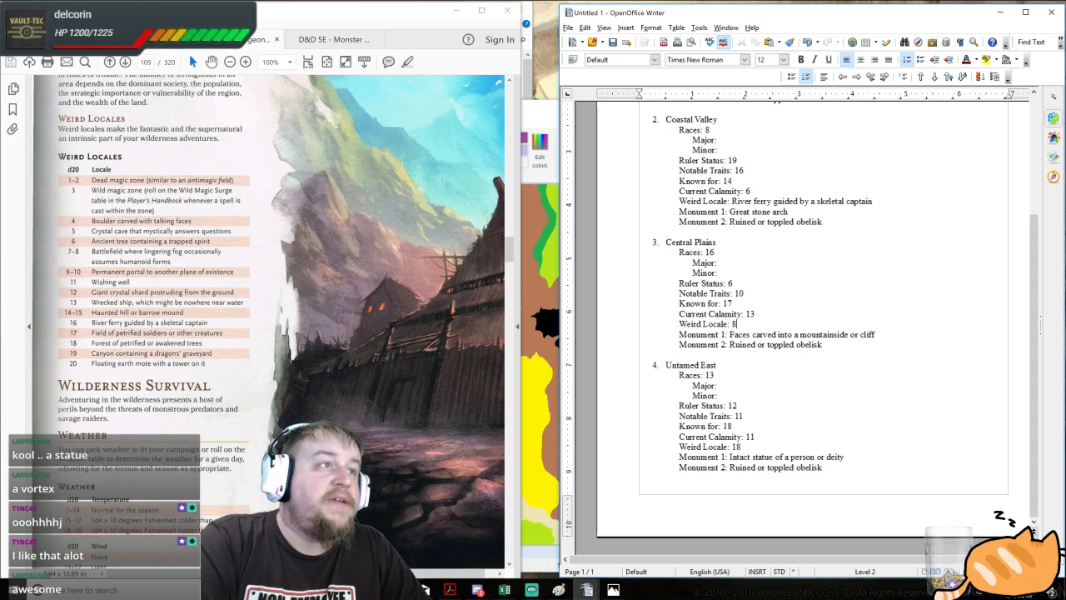
{"action": "key", "text": "BackSpace"}
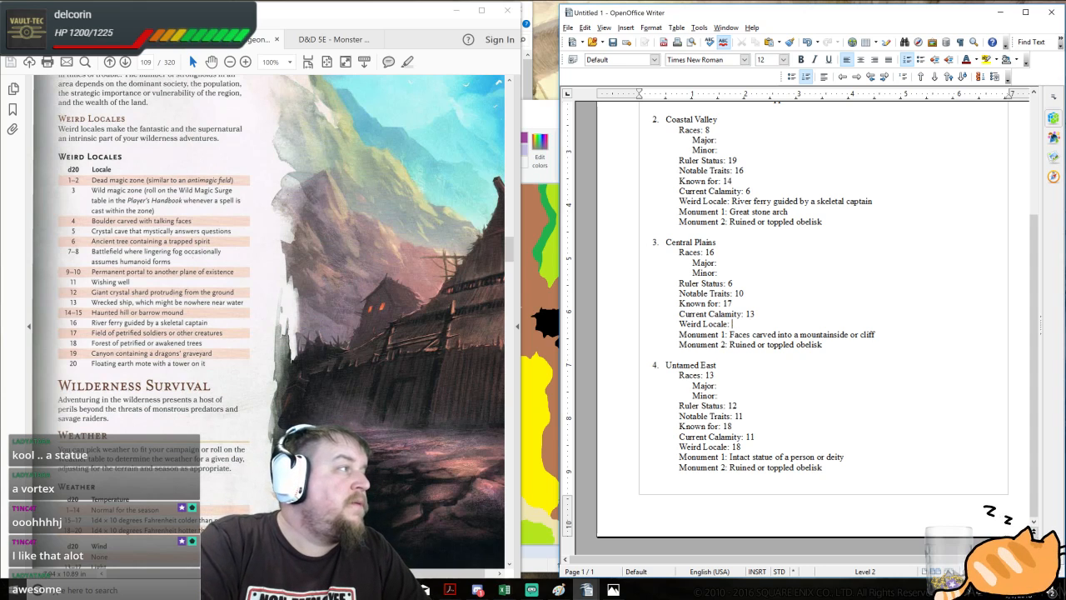
{"action": "type", "text": "Battlefield"}
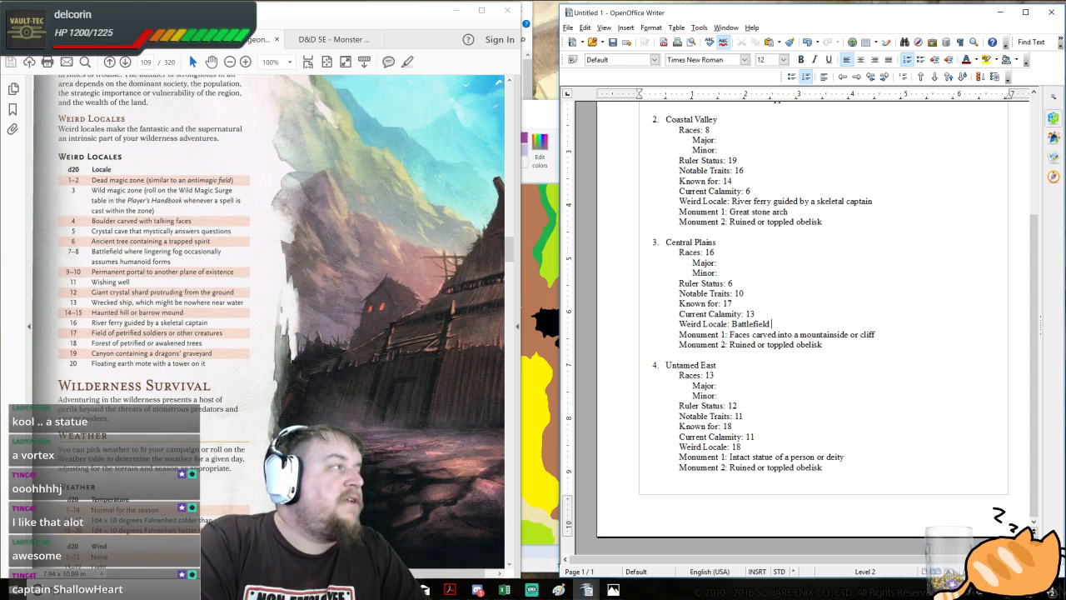
{"action": "type", "text": " where lingering "}
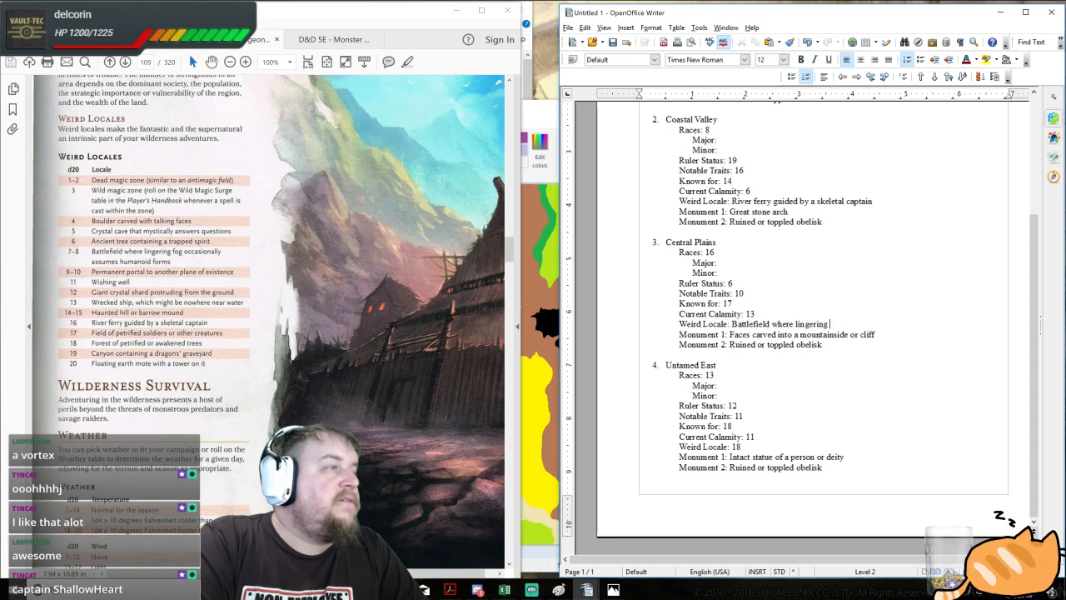
{"action": "type", "text": "fog occ"}
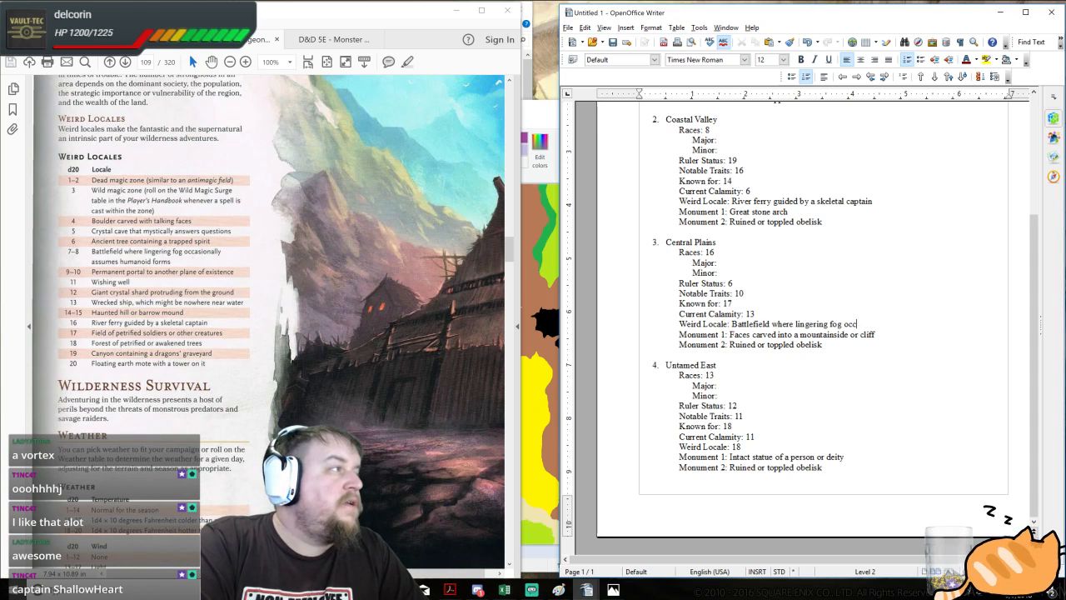
{"action": "type", "text": "asionally as"}
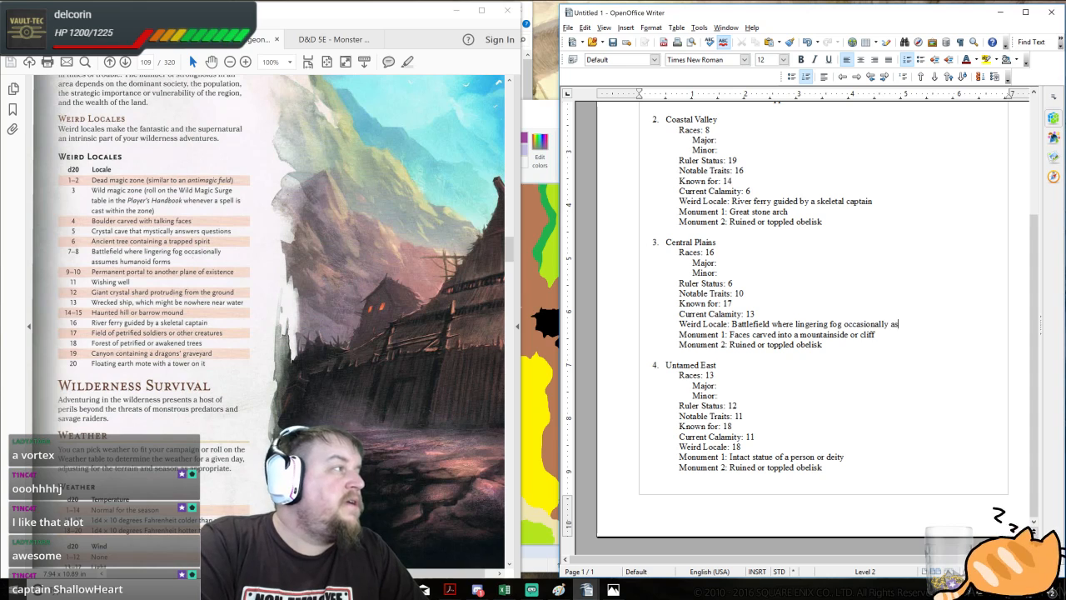
{"action": "type", "text": "sumes humanoid "}
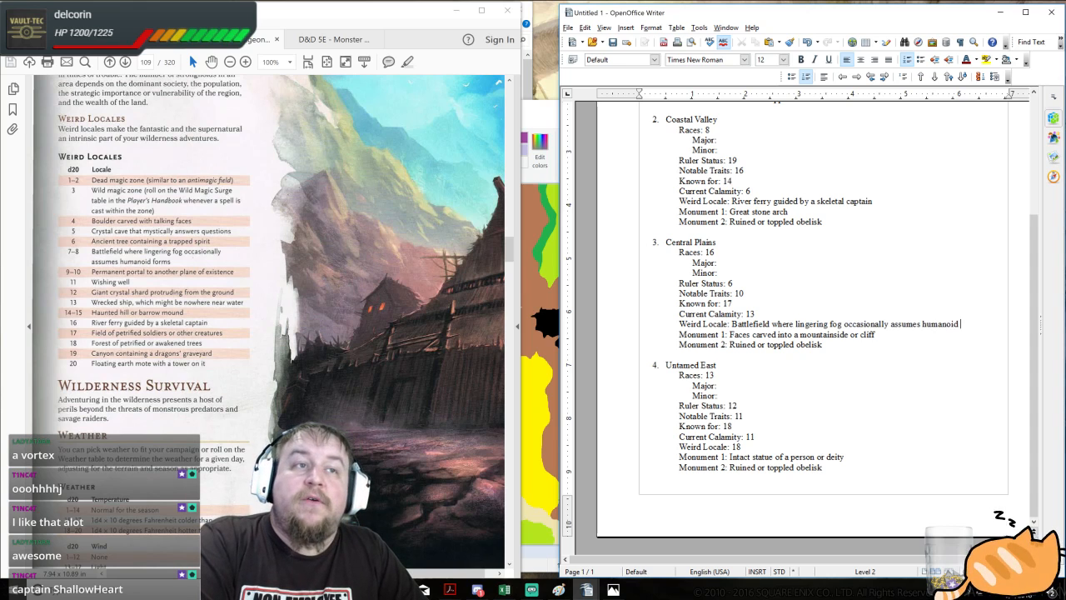
{"action": "type", "text": "forms"}
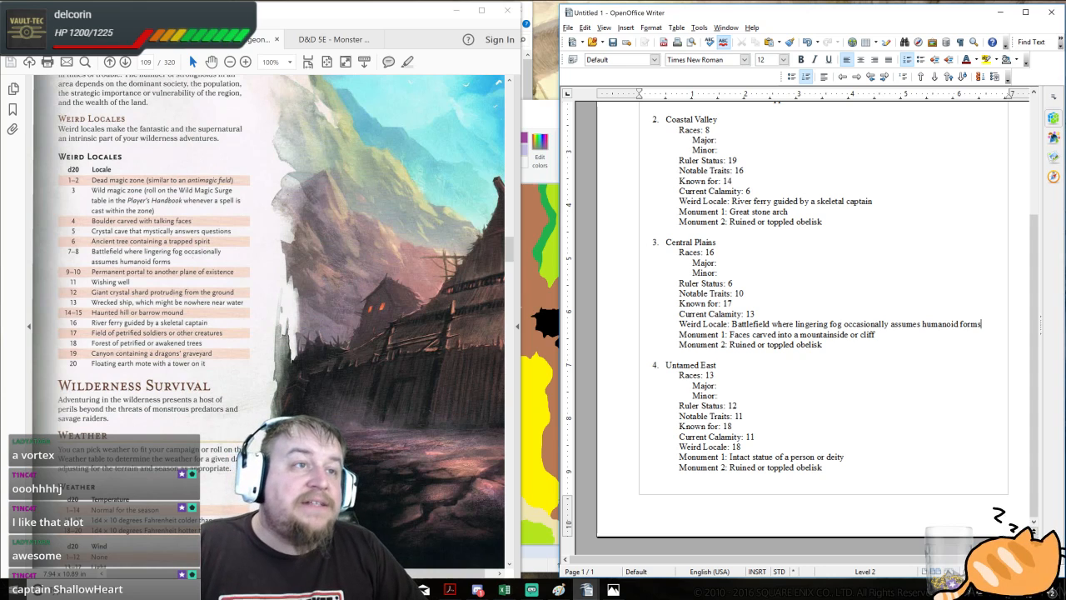
- Replace Untamed East's Weird Locale roll with "Forest of petrified or awakened trees"
{"action": "left_click_drag", "start_coordinate": [854, 324], "coordinate": [948, 324]}
{"action": "left_click", "coordinate": [937, 324]}
{"action": "left_click", "coordinate": [946, 324]}
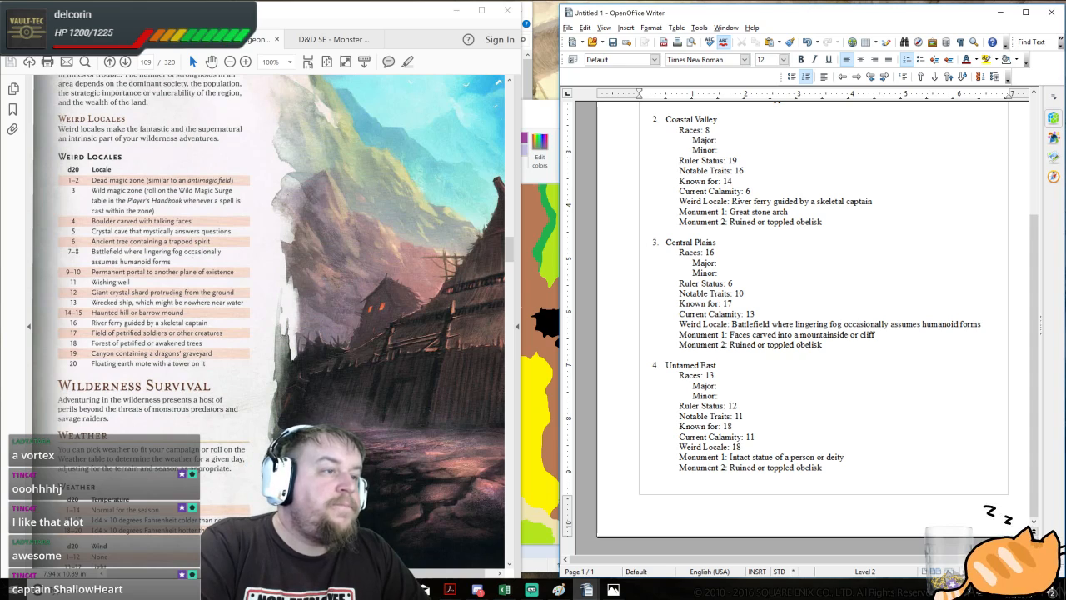
{"action": "key", "text": "BackSpace"}
{"action": "key", "text": "BackSpace"}
{"action": "type", "text": "Forest"}
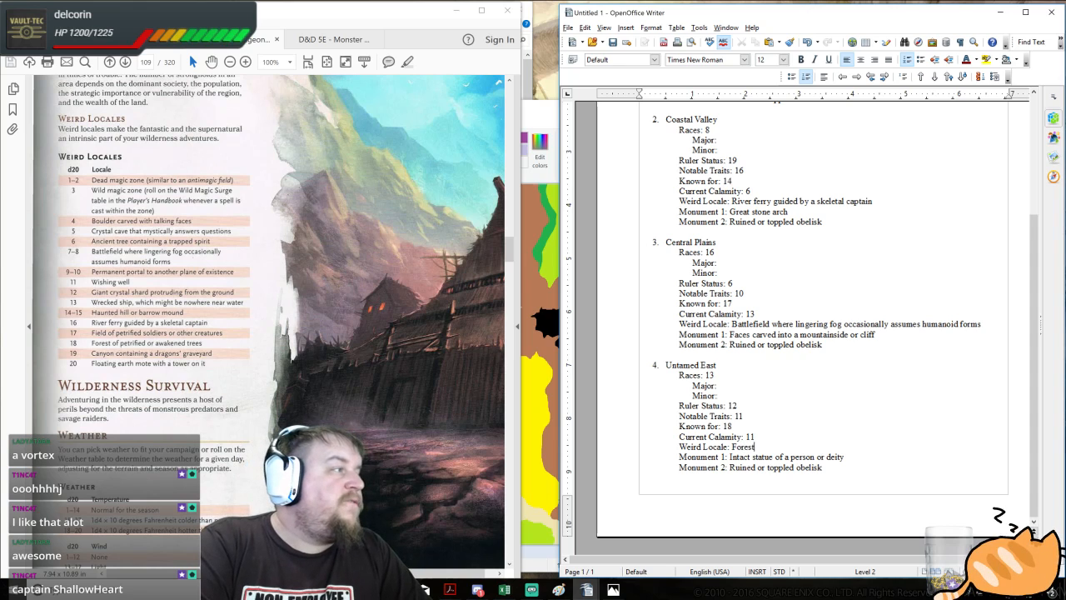
{"action": "type", "text": " of petrifi"}
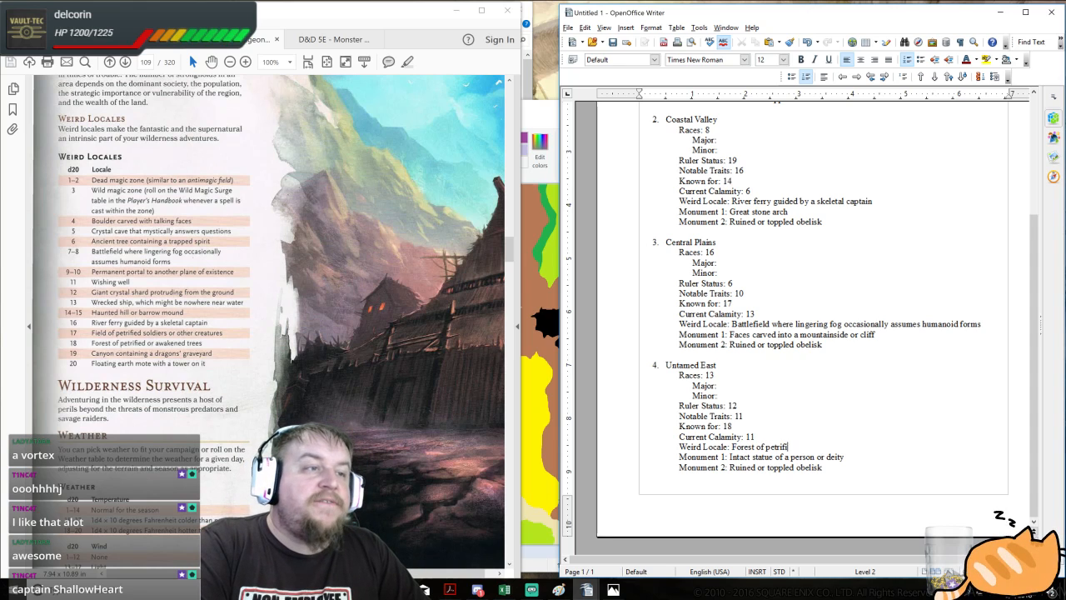
{"action": "type", "text": "ed or awa"}
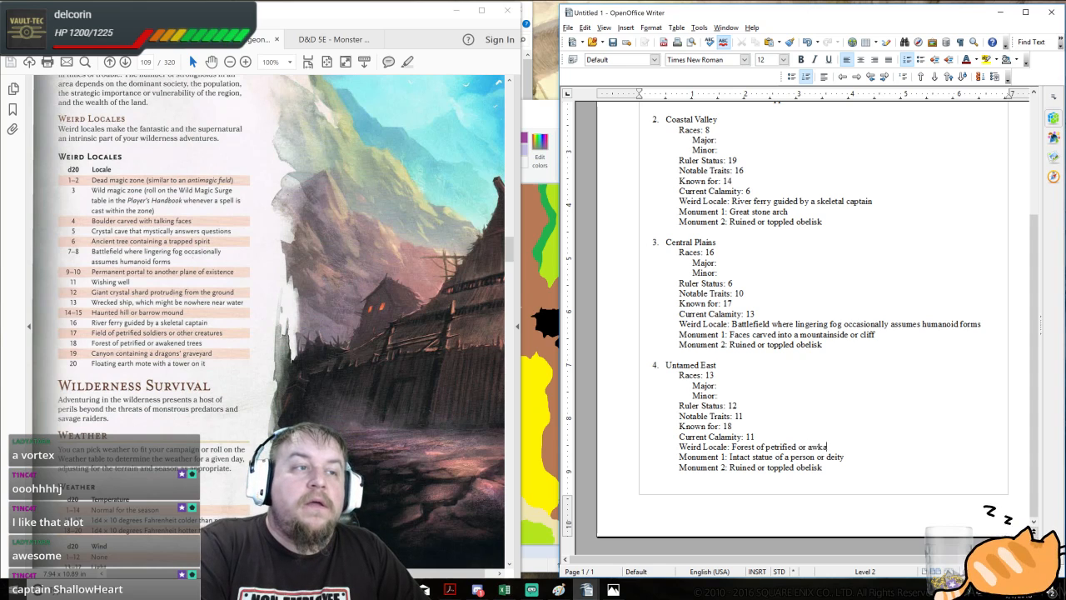
{"action": "type", "text": "kened tress"}
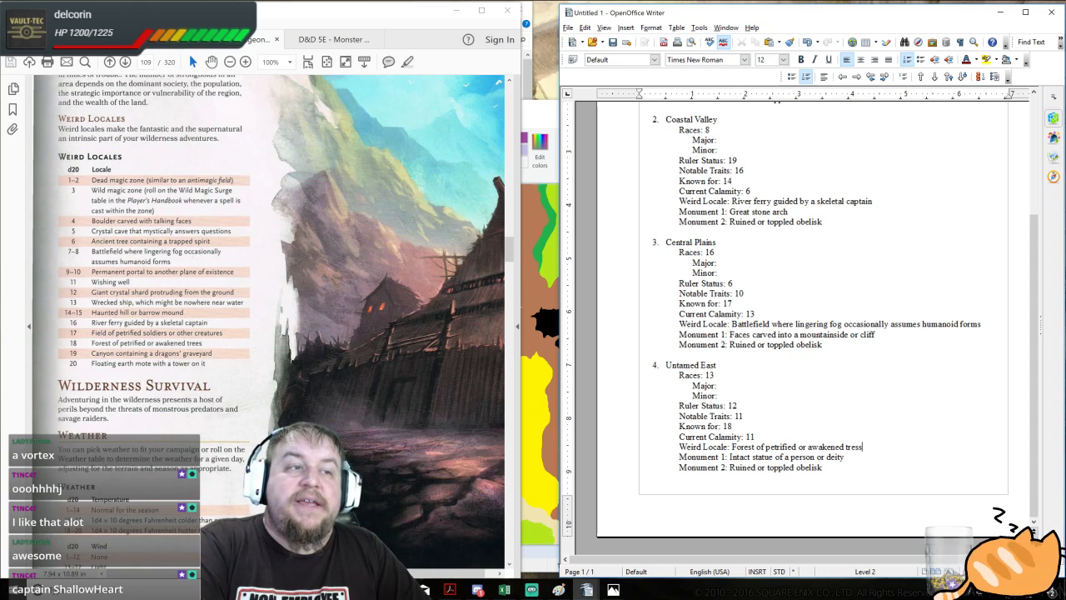
{"action": "key", "text": "BackSpace"}
{"action": "key", "text": "BackSpace"}
{"action": "type", "text": "es"}
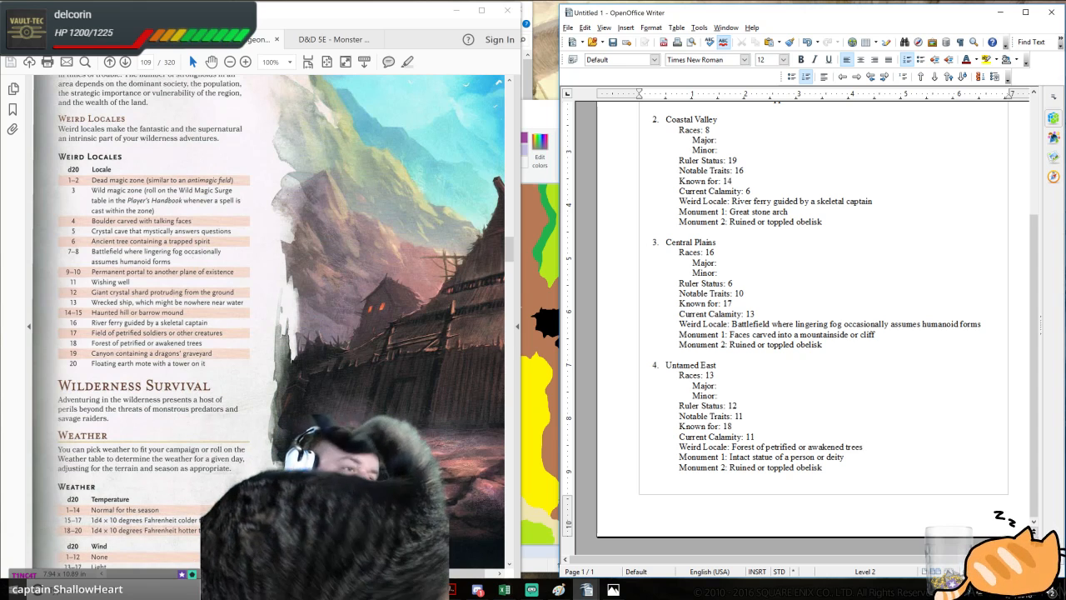
- Switch to the PDF rulebook and find the Random Settlements tables, including Race Relations, Ruler's Status and Notable Traits
{"action": "left_click", "coordinate": [276, 277]}
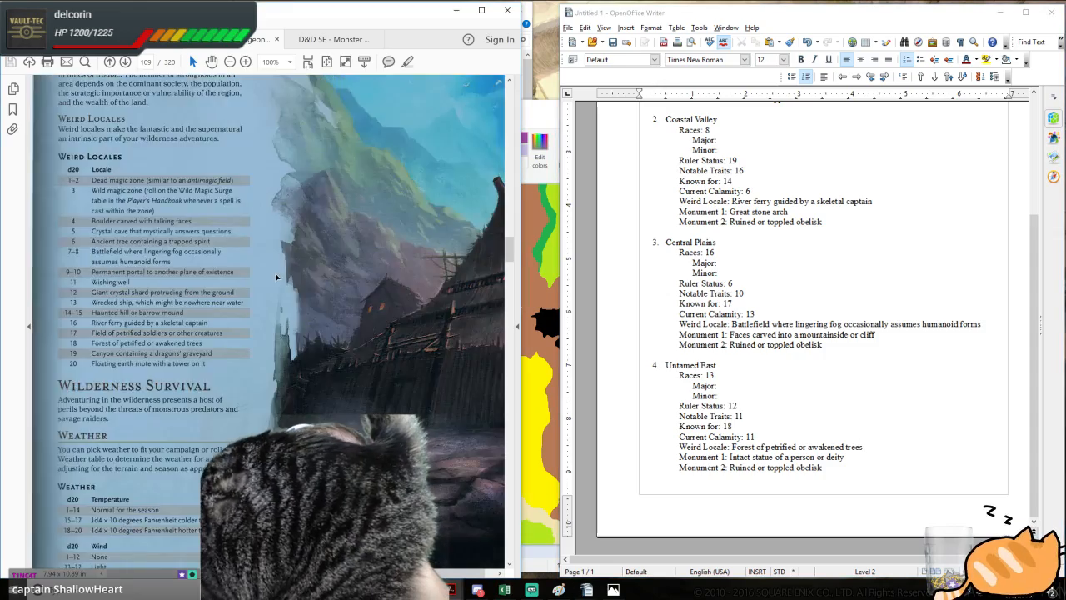
{"action": "scroll", "coordinate": [276, 278], "scroll_direction": "down", "scroll_amount": 8}
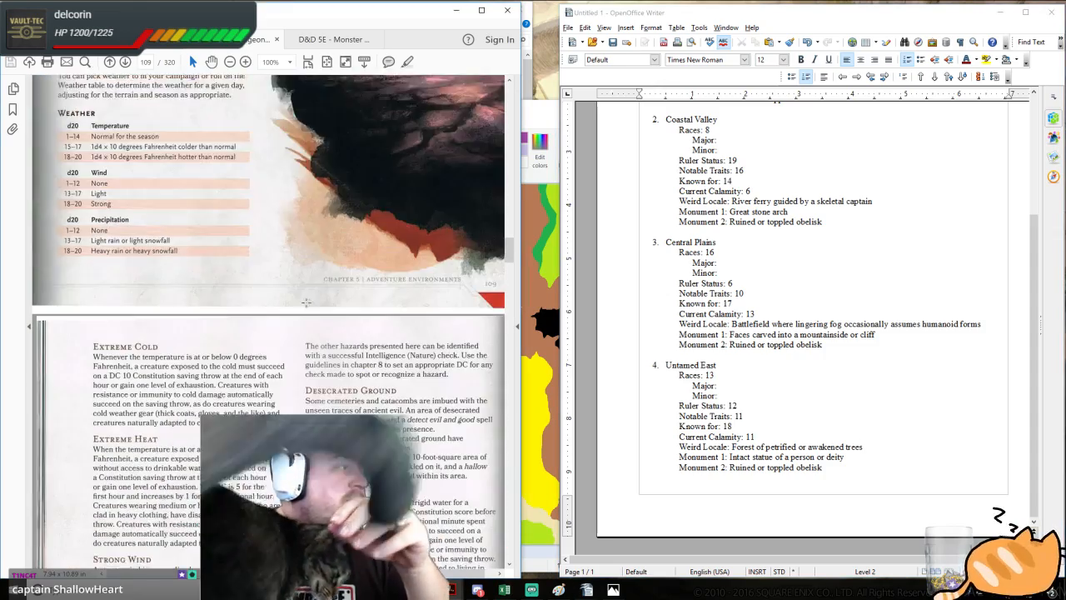
{"action": "scroll", "coordinate": [306, 302], "scroll_direction": "down", "scroll_amount": 10}
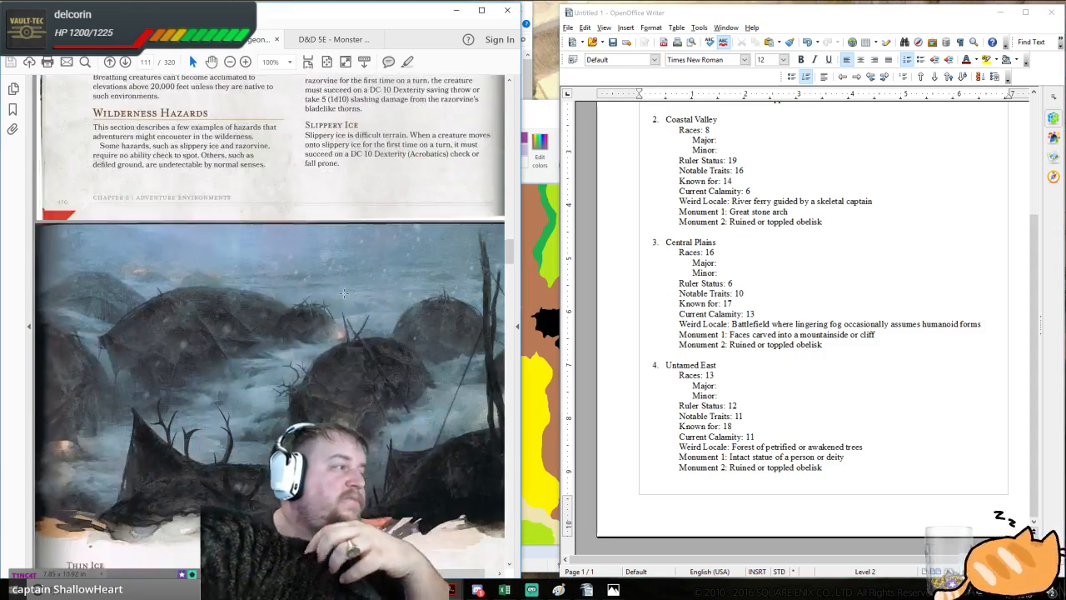
{"action": "scroll", "coordinate": [344, 293], "scroll_direction": "down", "scroll_amount": 10}
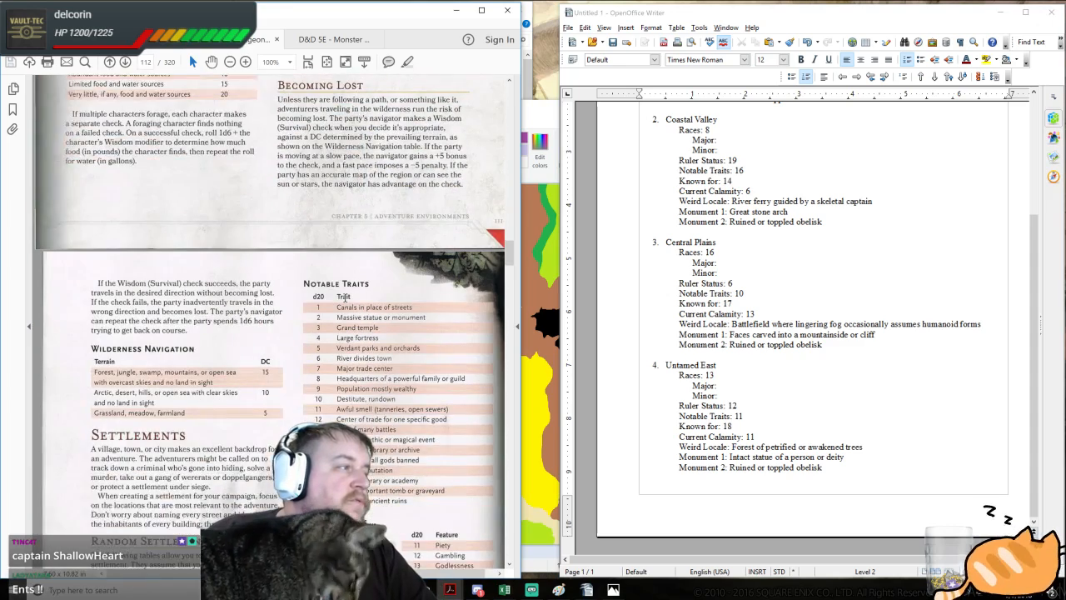
{"action": "scroll", "coordinate": [344, 297], "scroll_direction": "down", "scroll_amount": 5}
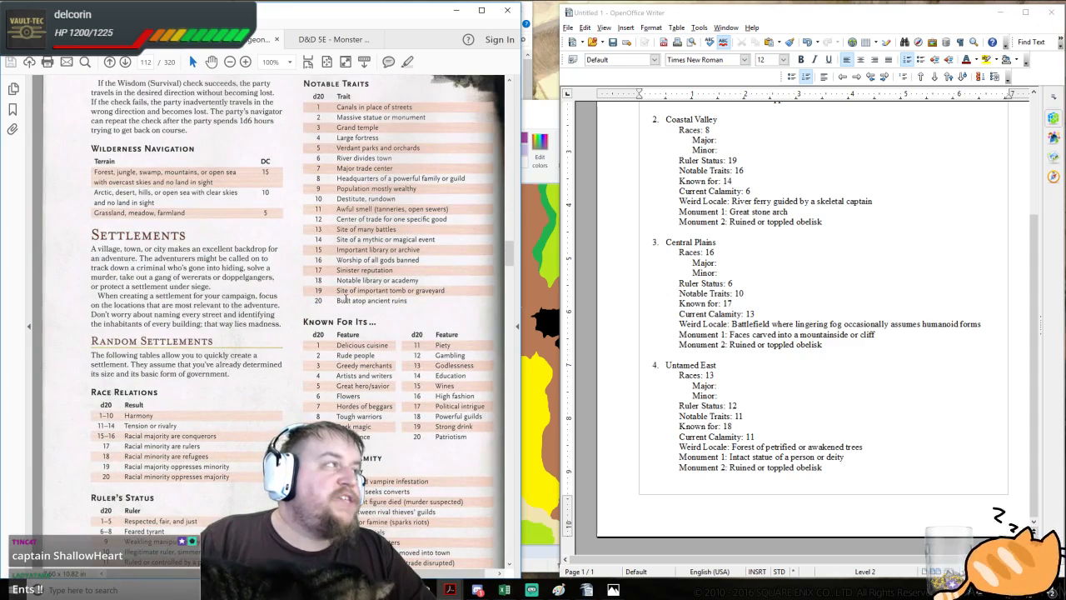
{"action": "scroll", "coordinate": [345, 298], "scroll_direction": "down", "scroll_amount": 5}
{"action": "scroll", "coordinate": [371, 313], "scroll_direction": "up", "scroll_amount": 2}
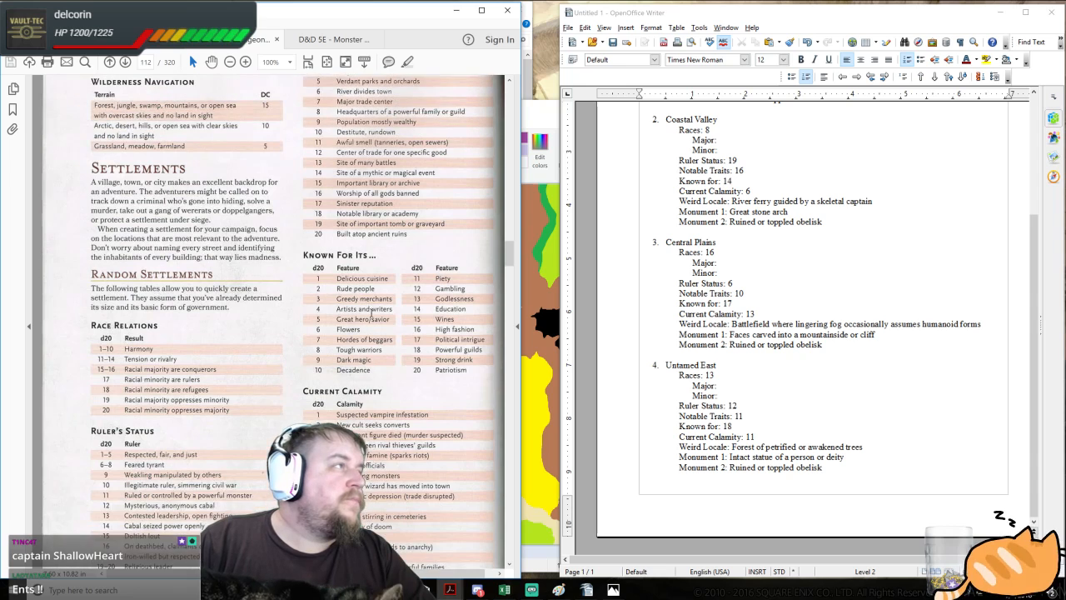
{"action": "scroll", "coordinate": [371, 313], "scroll_direction": "up", "scroll_amount": 2}
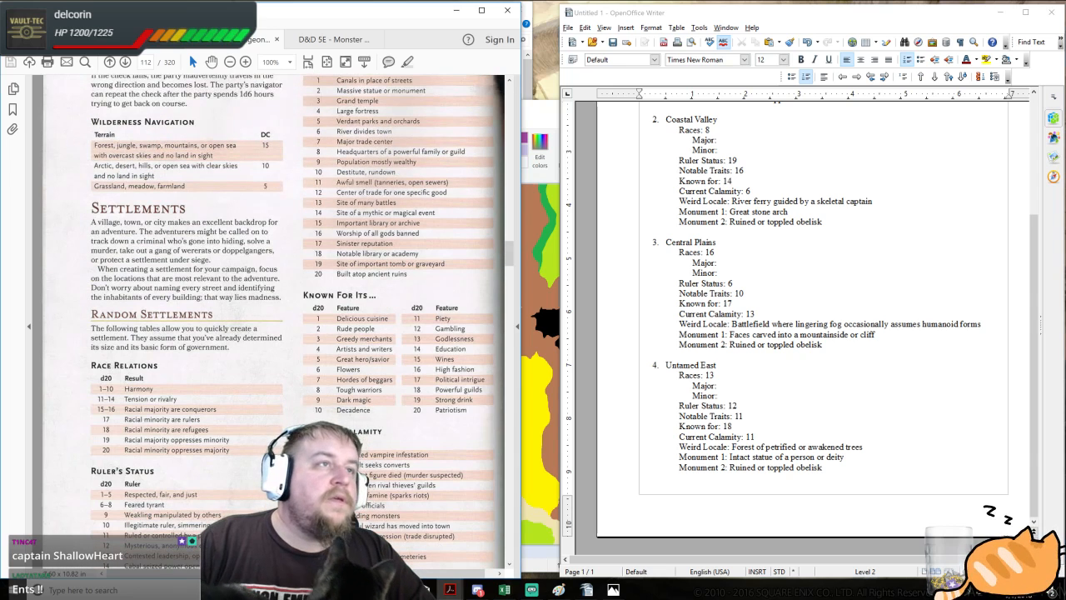
- In the Writer outline, replace the Races rolls with "Racial minority are refugees" for NW Island Region and "Harmony" for Coastal Valley
{"action": "left_click", "coordinate": [798, 221]}
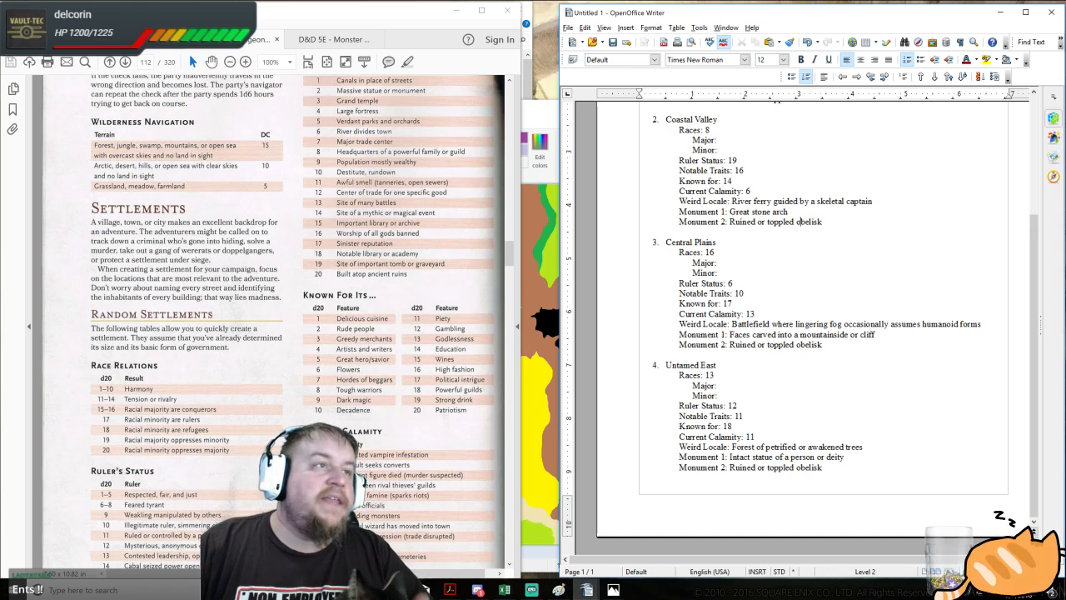
{"action": "scroll", "coordinate": [804, 316], "scroll_direction": "up", "scroll_amount": 1}
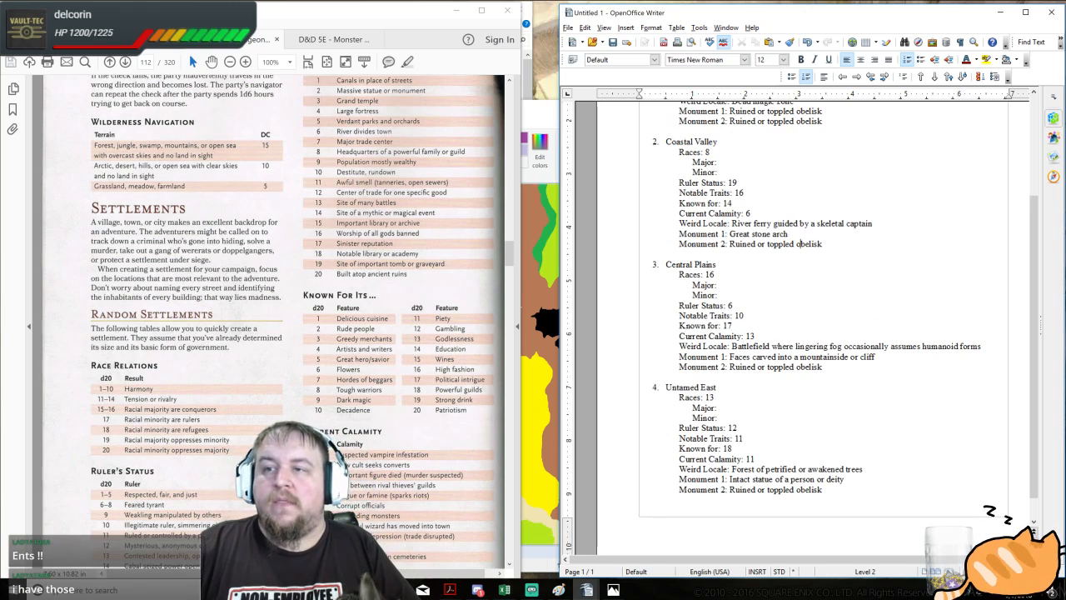
{"action": "scroll", "coordinate": [799, 325], "scroll_direction": "up", "scroll_amount": 4}
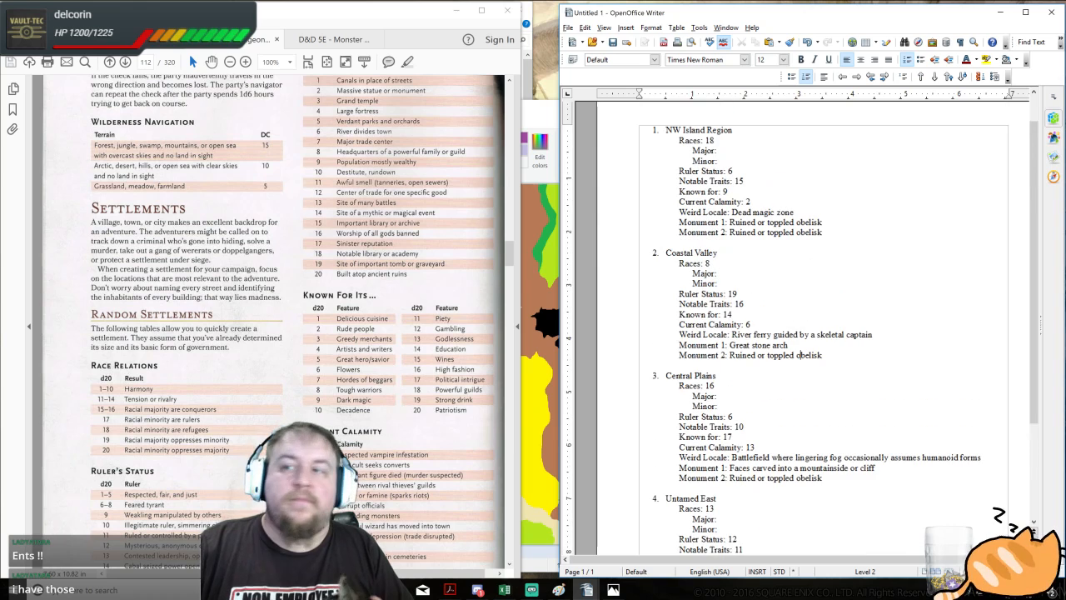
{"action": "scroll", "coordinate": [800, 333], "scroll_direction": "up", "scroll_amount": 1}
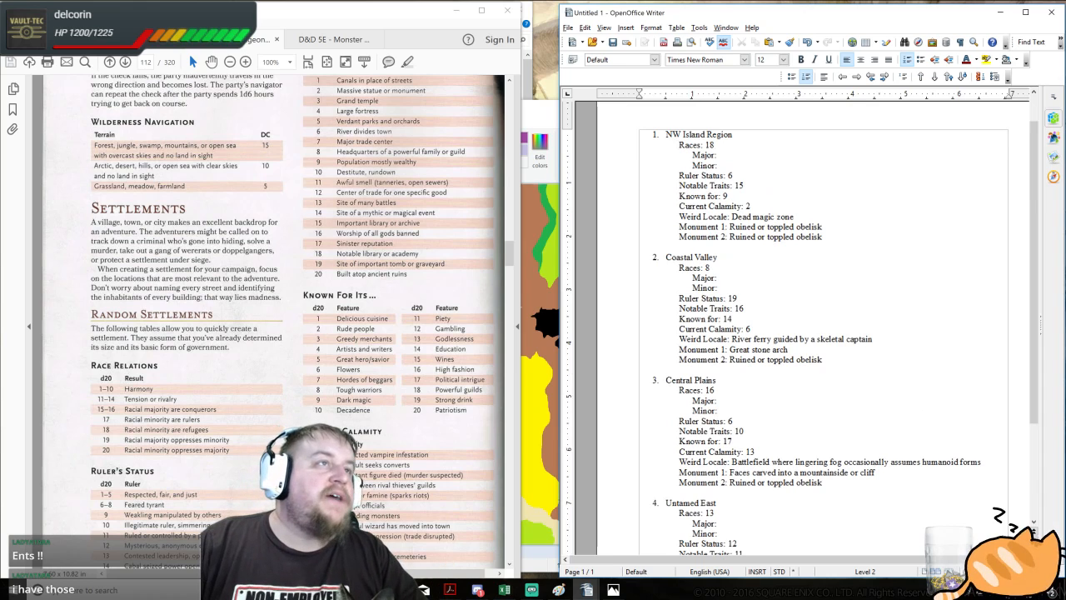
{"action": "double_click", "coordinate": [709, 145]}
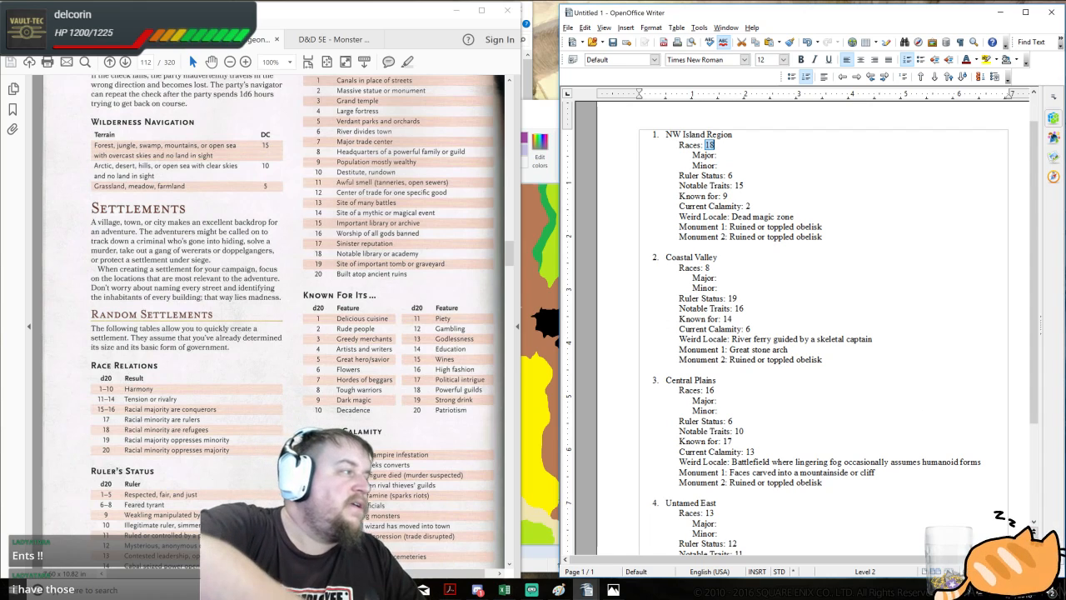
{"action": "type", "text": "Racial "}
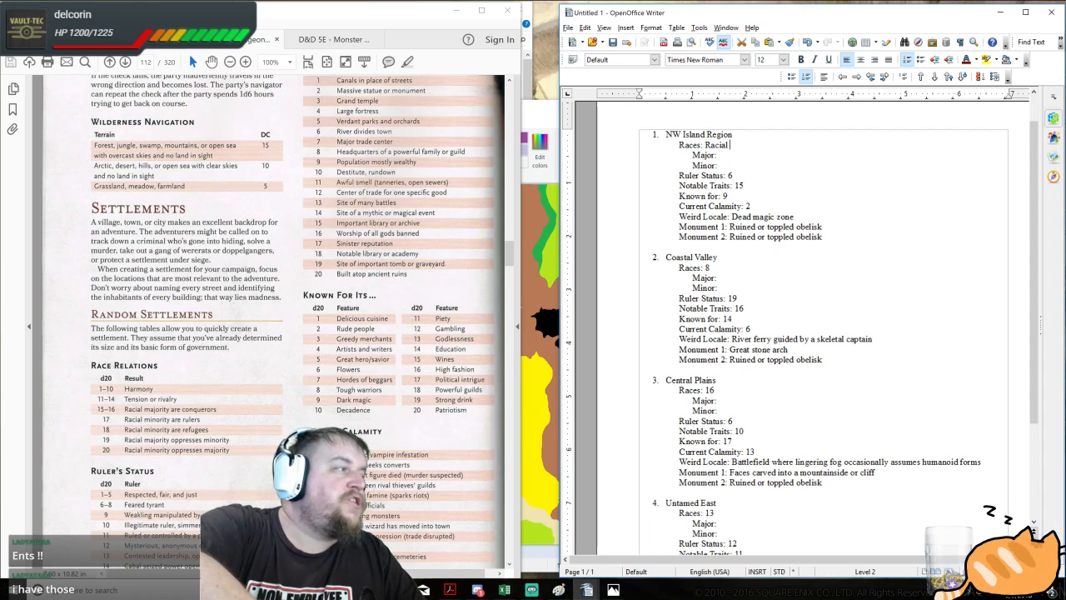
{"action": "type", "text": "minority "}
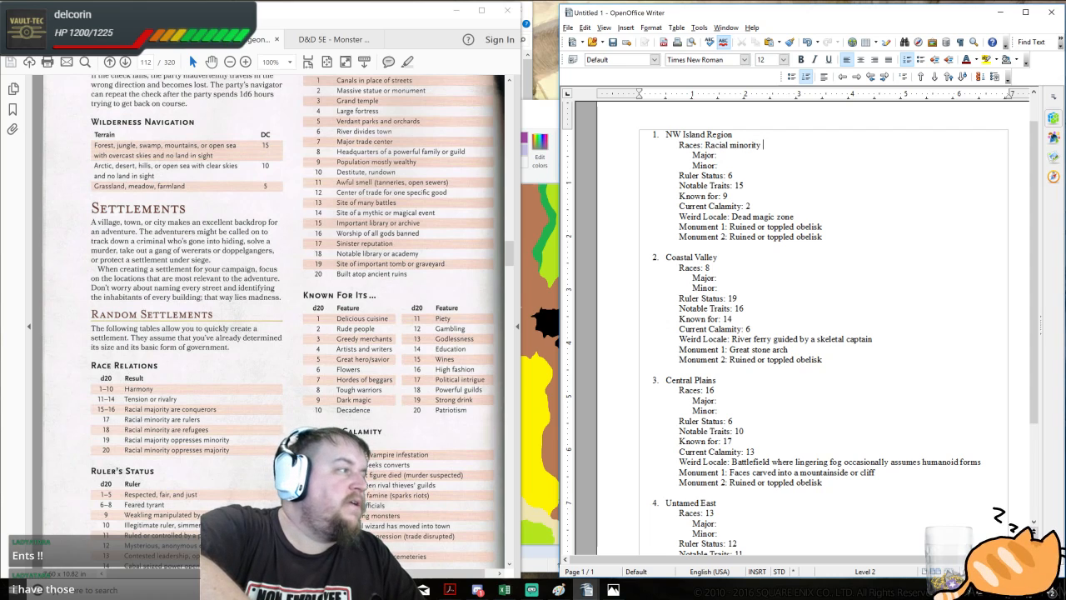
{"action": "type", "text": "are refu"}
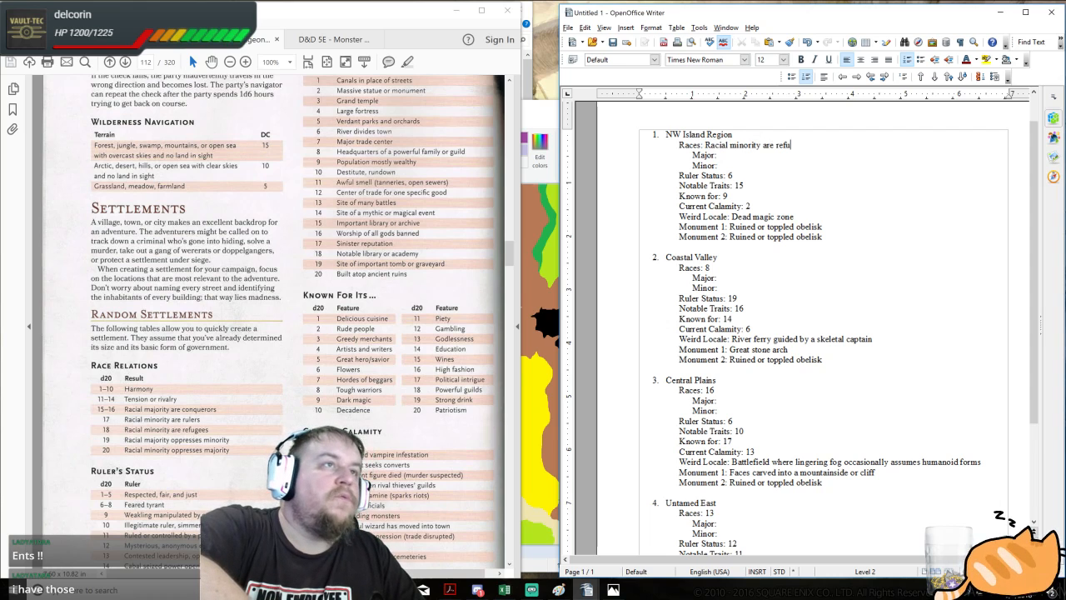
{"action": "type", "text": "gees"}
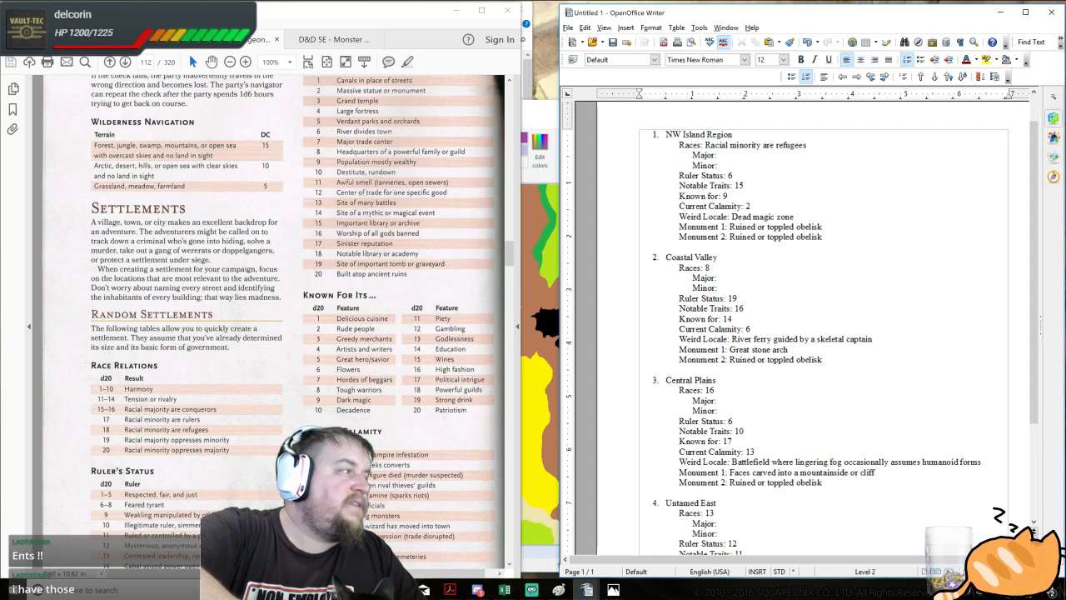
{"action": "key", "text": "BackSpace"}
{"action": "type", "text": "Harmony"}
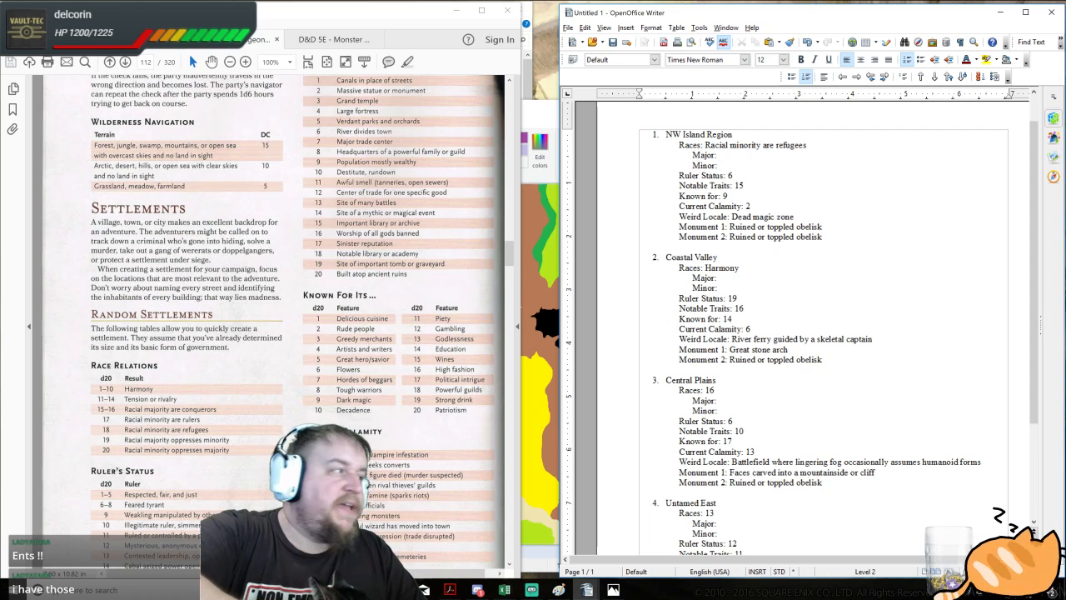
- Replace Central Plains' Races roll with "Racial majority are conquerors"
{"action": "key", "text": "BackSpace"}
{"action": "key", "text": "BackSpace"}
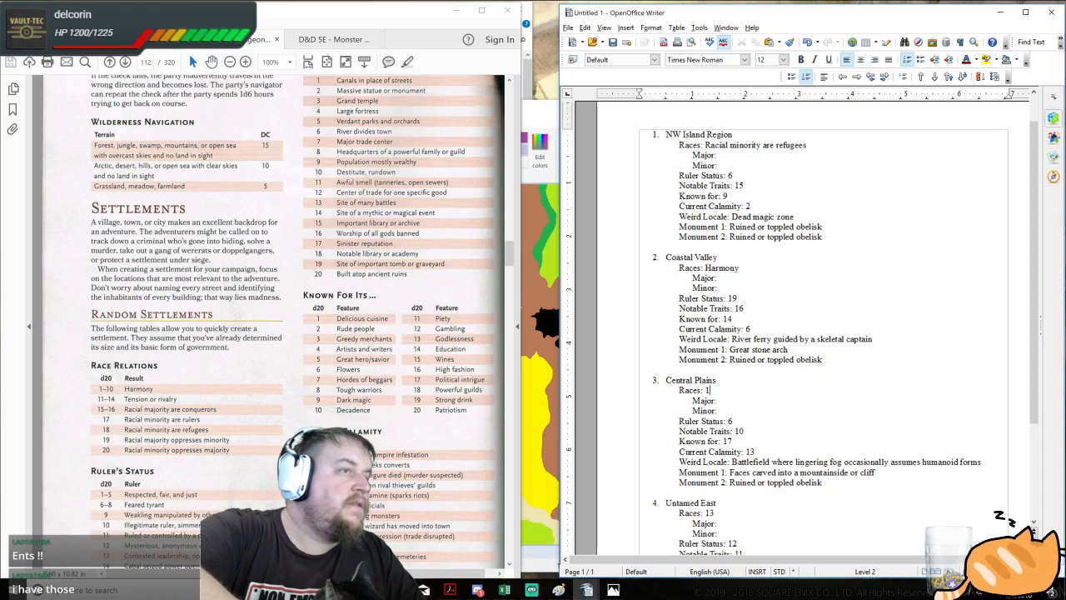
{"action": "type", "text": "Raci"}
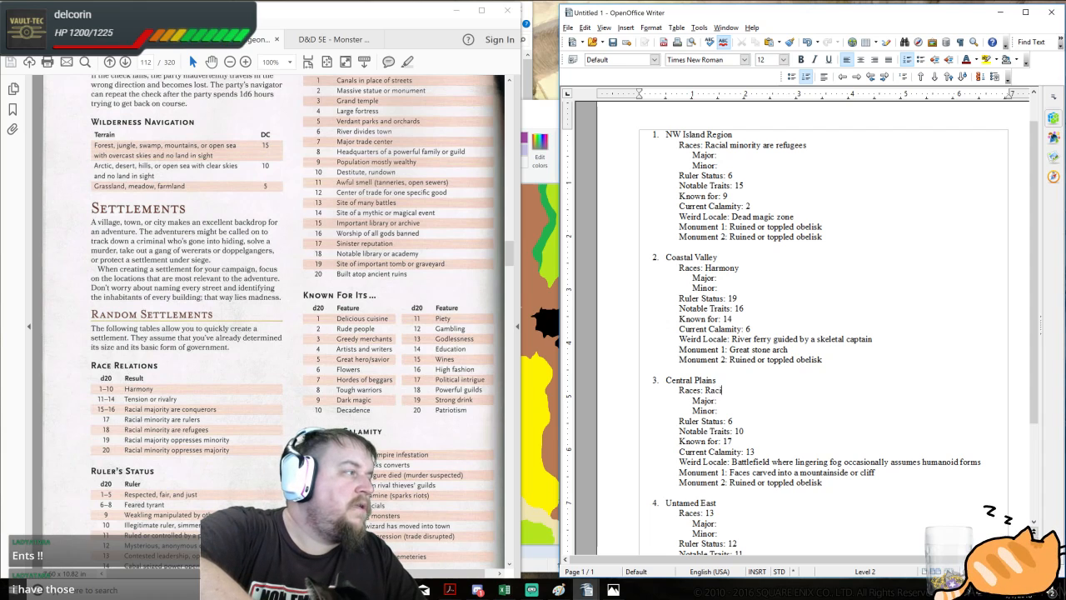
{"action": "type", "text": "al majority are conqu"}
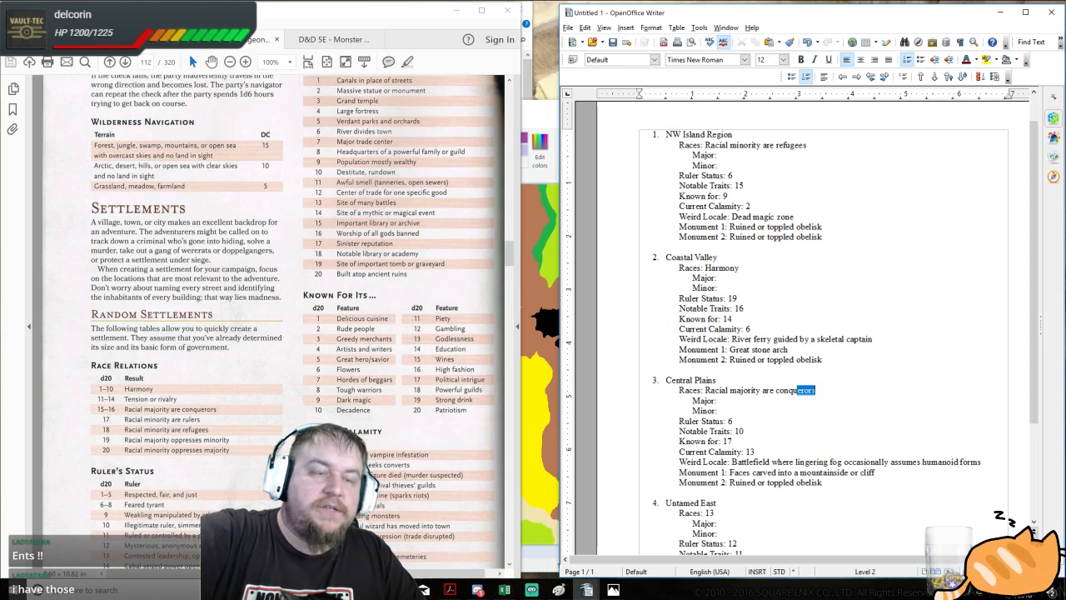
{"action": "key", "text": "Return"}
- Replace Untamed East's Races roll with "Tension or rivalry"
{"action": "scroll", "coordinate": [801, 328], "scroll_direction": "down", "scroll_amount": 1}
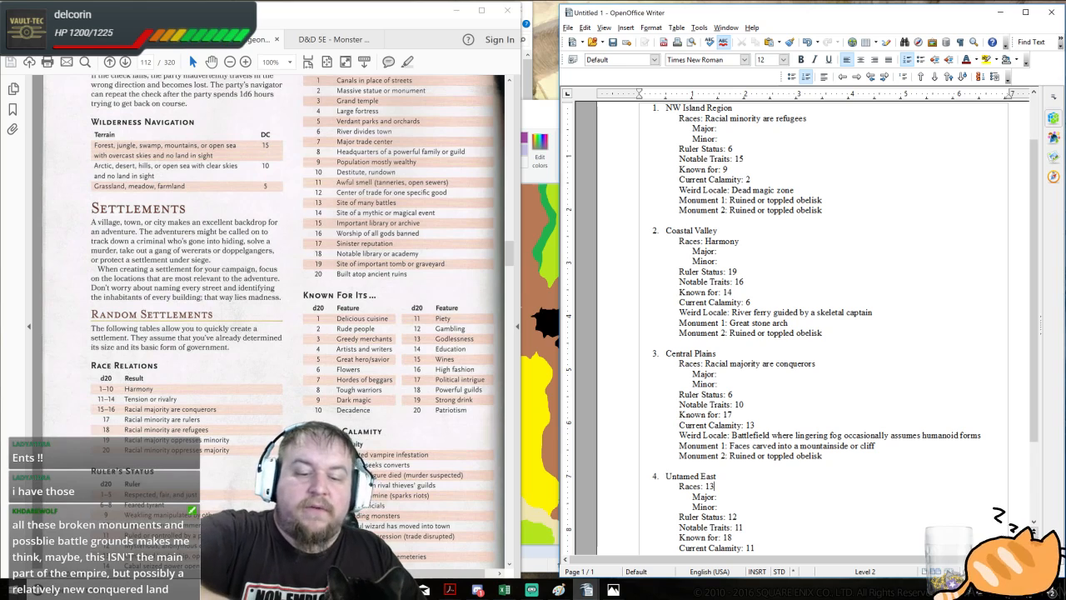
{"action": "key", "text": "BackSpace"}
{"action": "key", "text": "BackSpace"}
{"action": "type", "text": "Ten"}
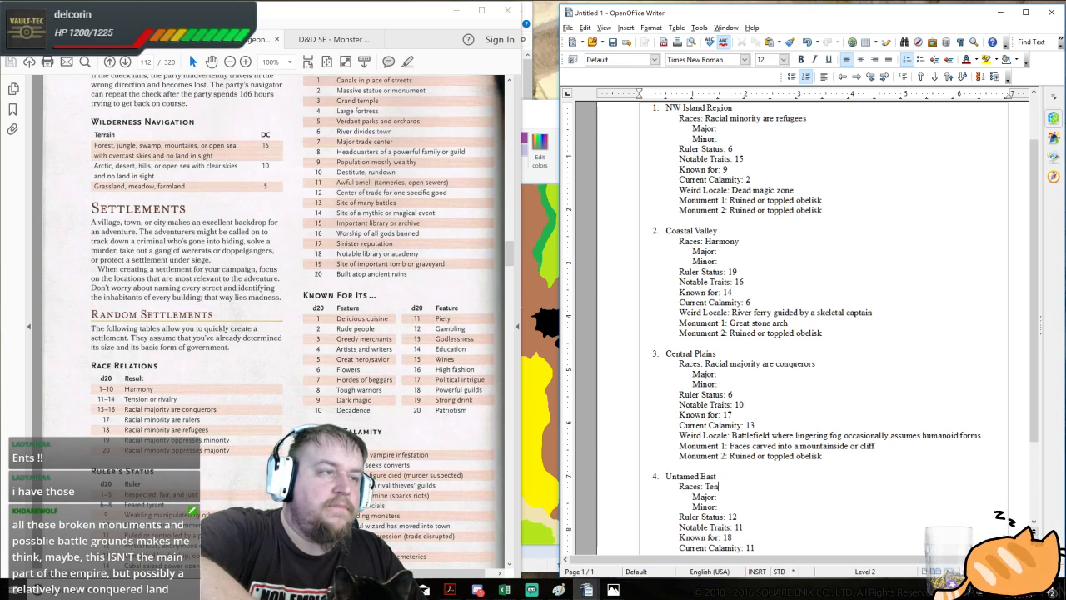
{"action": "type", "text": "sion or rivalry"}
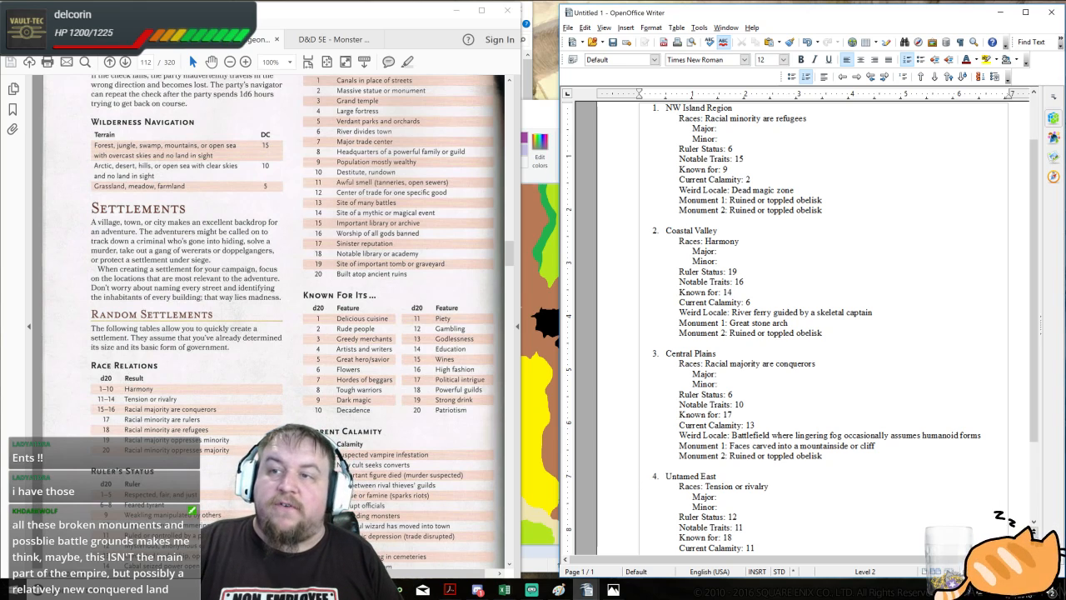
{"action": "scroll", "coordinate": [800, 333], "scroll_direction": "down", "scroll_amount": 3}
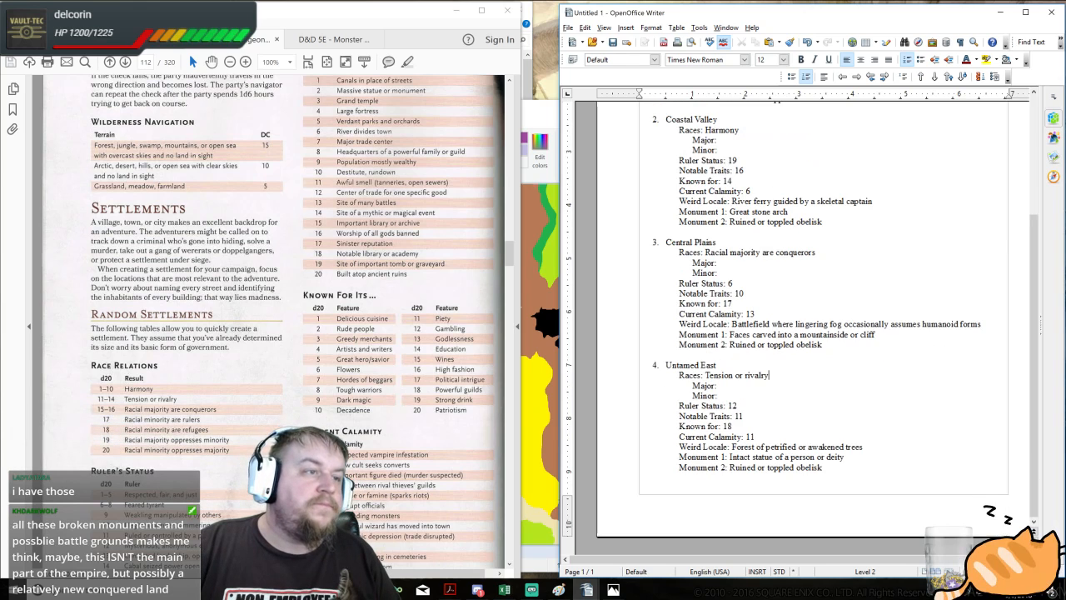
{"action": "scroll", "coordinate": [799, 333], "scroll_direction": "up", "scroll_amount": 3}
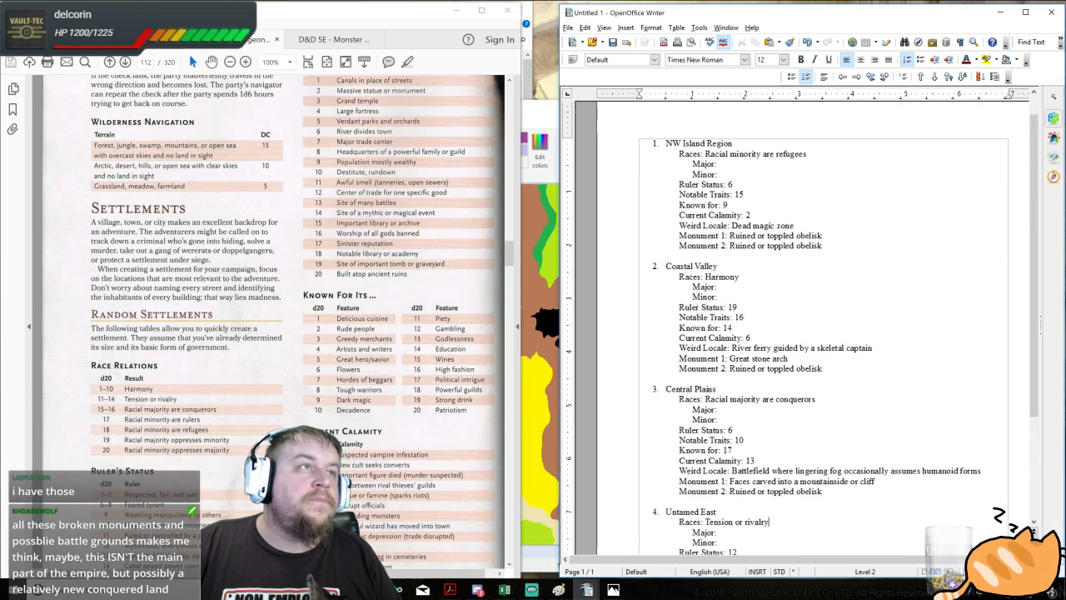
{"action": "scroll", "coordinate": [799, 333], "scroll_direction": "down", "scroll_amount": 1}
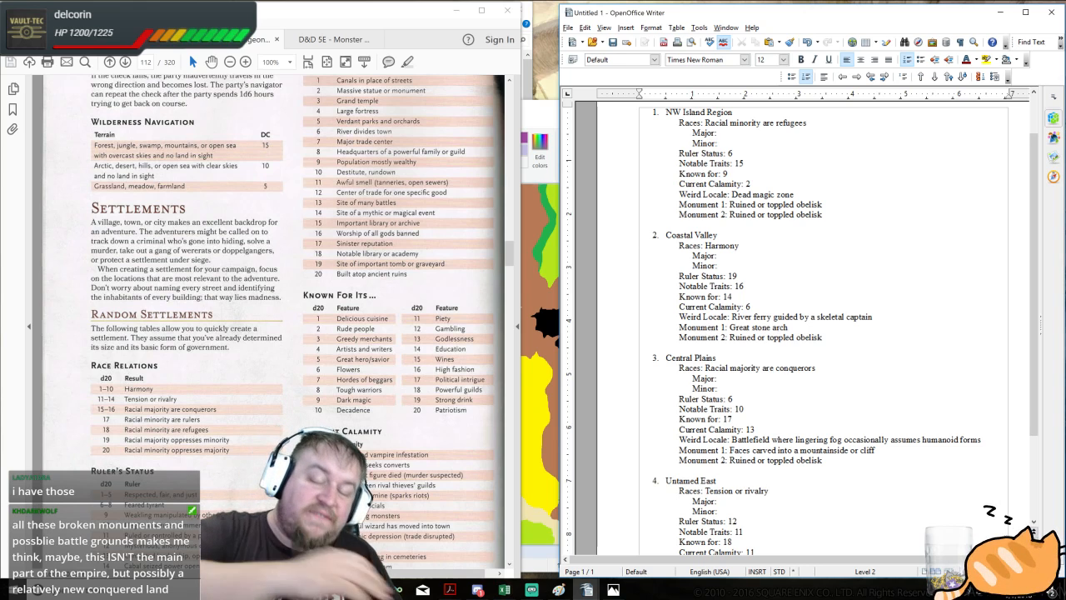
{"action": "key", "text": "Return"}
{"action": "key", "text": "Return"}
{"action": "key", "text": "Return"}
{"action": "key", "text": "Return"}
{"action": "key", "text": "Return"}
{"action": "key", "text": "Return"}
{"action": "key", "text": "Return"}
{"action": "key", "text": "Return"}
{"action": "key", "text": "Return"}
{"action": "key", "text": "Return"}
{"action": "key", "text": "Return"}
{"action": "key", "text": "Return"}
{"action": "key", "text": "Return"}
{"action": "key", "text": "Return"}
{"action": "key", "text": "Return"}
{"action": "key", "text": "Return"}
{"action": "key", "text": "Return"}
{"action": "key", "text": "Return"}
{"action": "key", "text": "Return"}
{"action": "key", "text": "Return"}
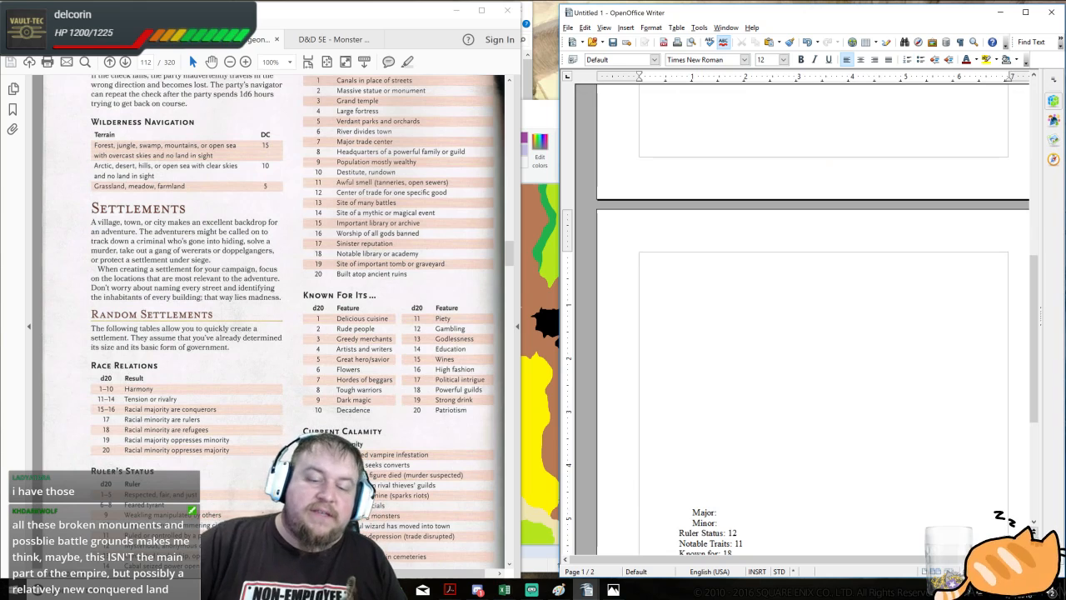
{"action": "scroll", "coordinate": [799, 375], "scroll_direction": "down", "scroll_amount": 5}
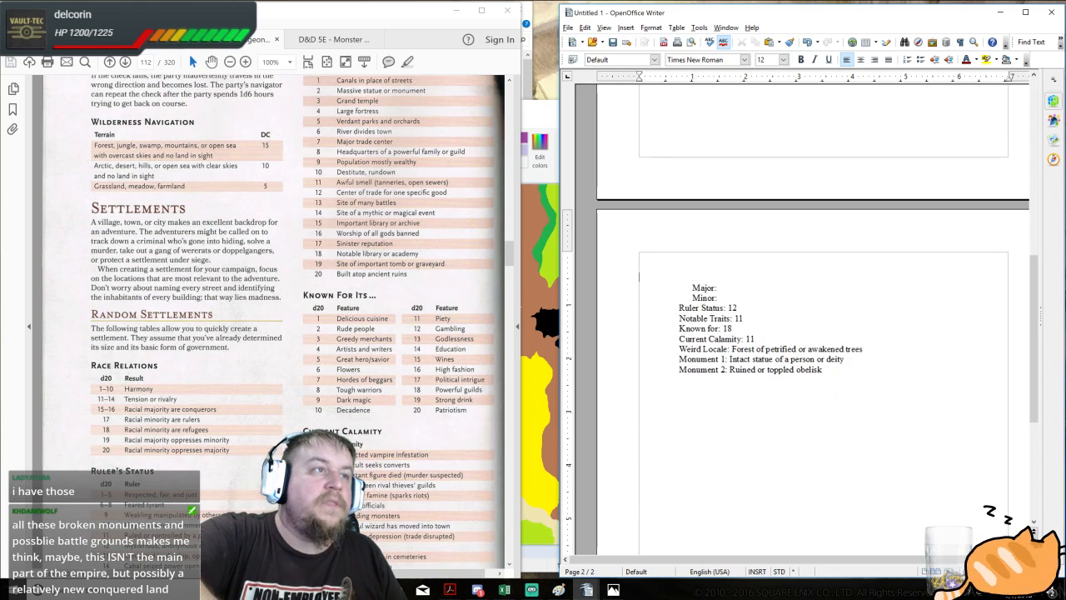
{"action": "key", "text": "BackSpace"}
{"action": "key", "text": "BackSpace"}
{"action": "key", "text": "BackSpace"}
{"action": "key", "text": "BackSpace"}
{"action": "key", "text": "BackSpace"}
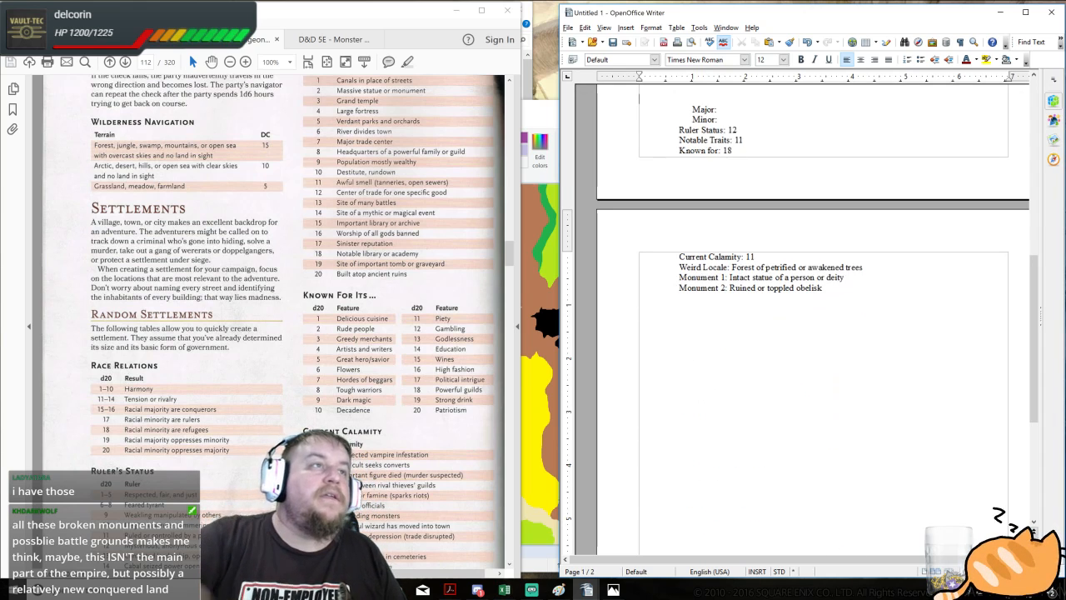
{"action": "scroll", "coordinate": [800, 333], "scroll_direction": "up", "scroll_amount": 5}
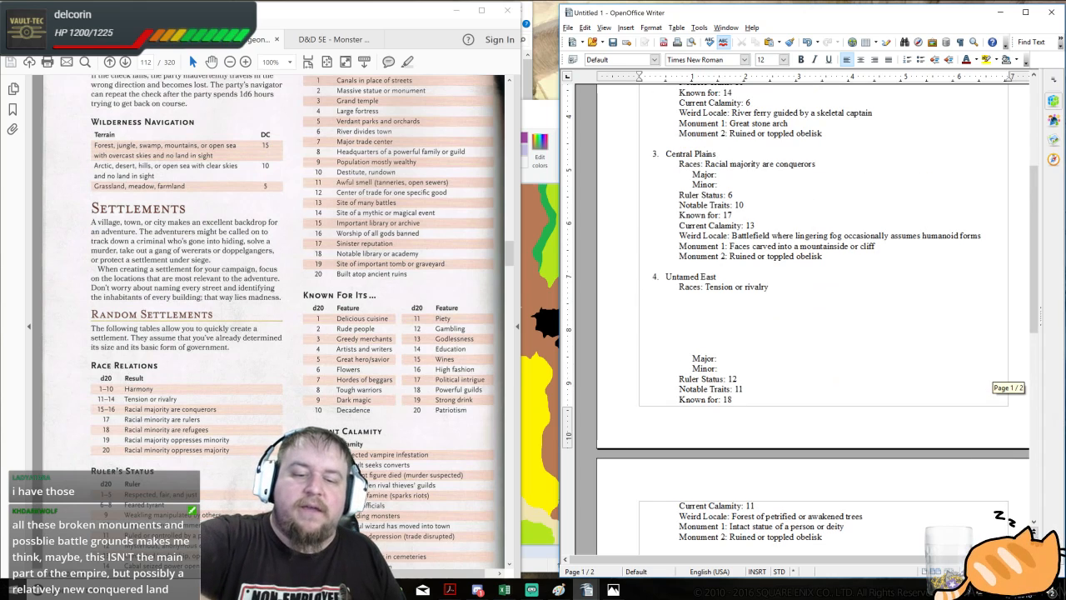
{"action": "key", "text": "BackSpace"}
{"action": "key", "text": "BackSpace"}
{"action": "key", "text": "BackSpace"}
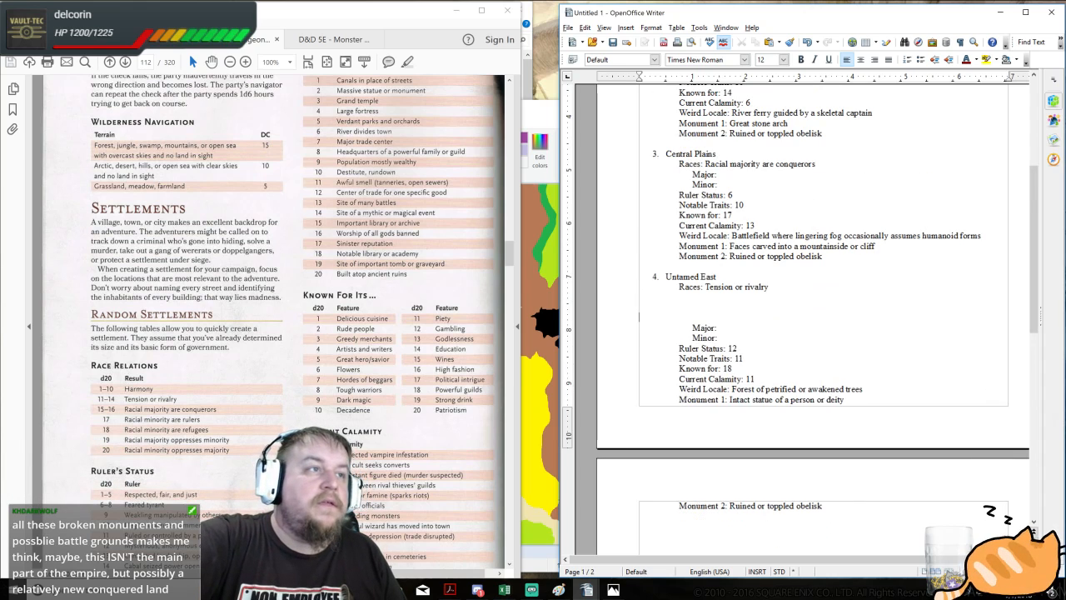
{"action": "key", "text": "BackSpace"}
{"action": "key", "text": "BackSpace"}
{"action": "key", "text": "BackSpace"}
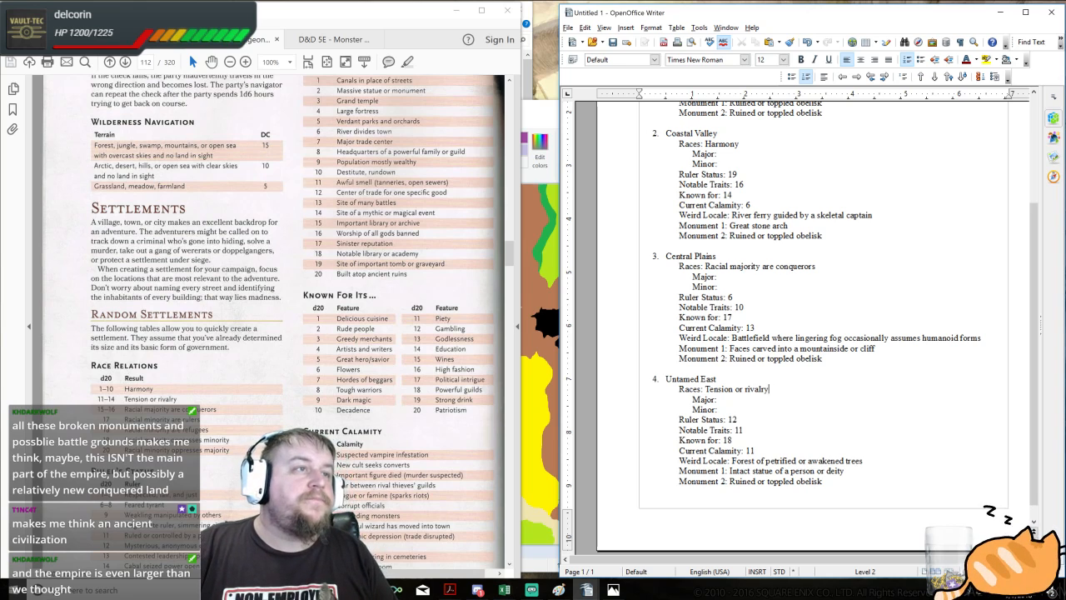
- Consult the Ruler's Status table in the PDF rulebook and replace NW Island Region's Ruler Status roll in Writer with "Feared tyrant"
{"action": "scroll", "coordinate": [812, 325], "scroll_direction": "up", "scroll_amount": 3}
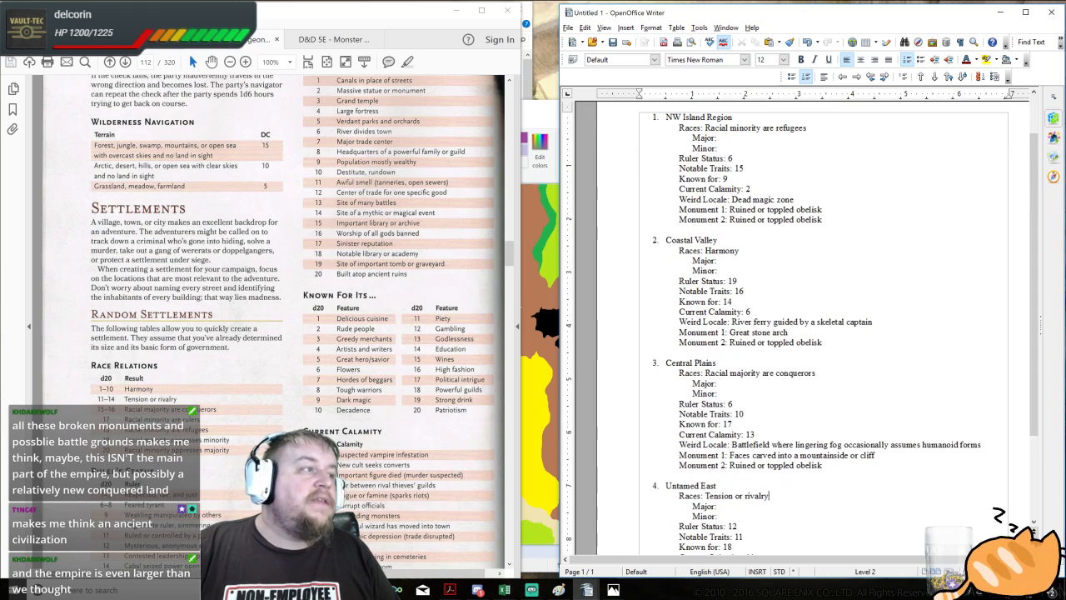
{"action": "left_click", "coordinate": [299, 425]}
{"action": "scroll", "coordinate": [299, 426], "scroll_direction": "down", "scroll_amount": 2}
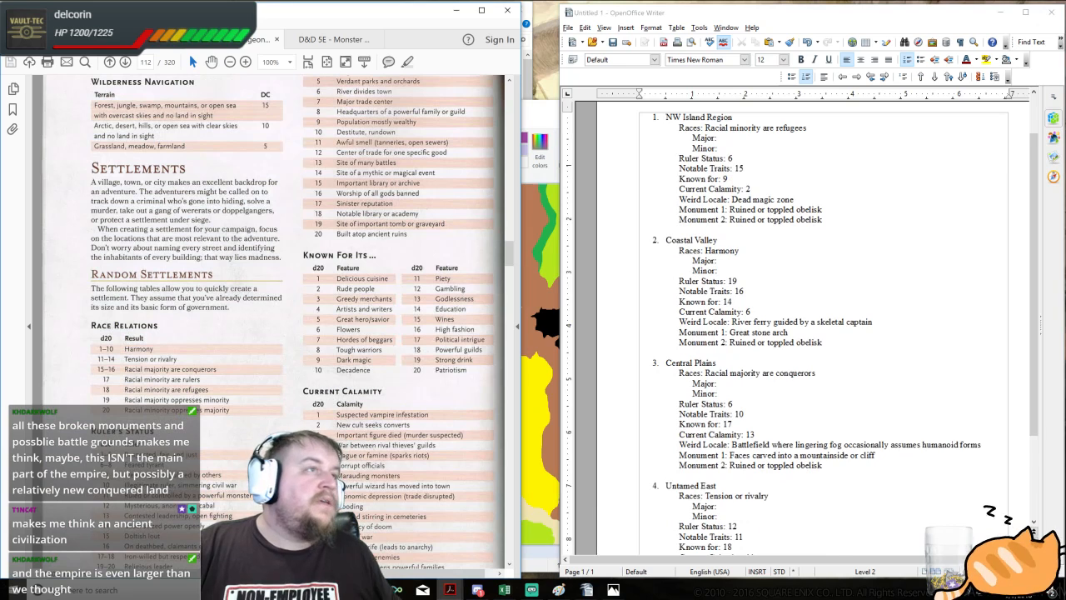
{"action": "scroll", "coordinate": [812, 334], "scroll_direction": "down", "scroll_amount": 1}
{"action": "scroll", "coordinate": [812, 333], "scroll_direction": "up", "scroll_amount": 1}
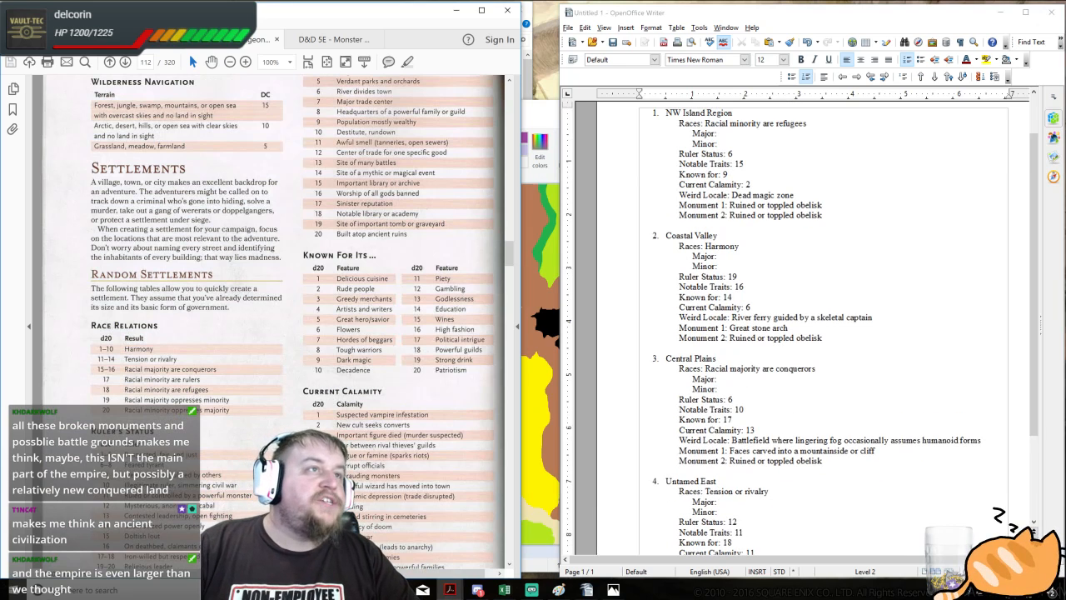
{"action": "left_click", "coordinate": [730, 153]}
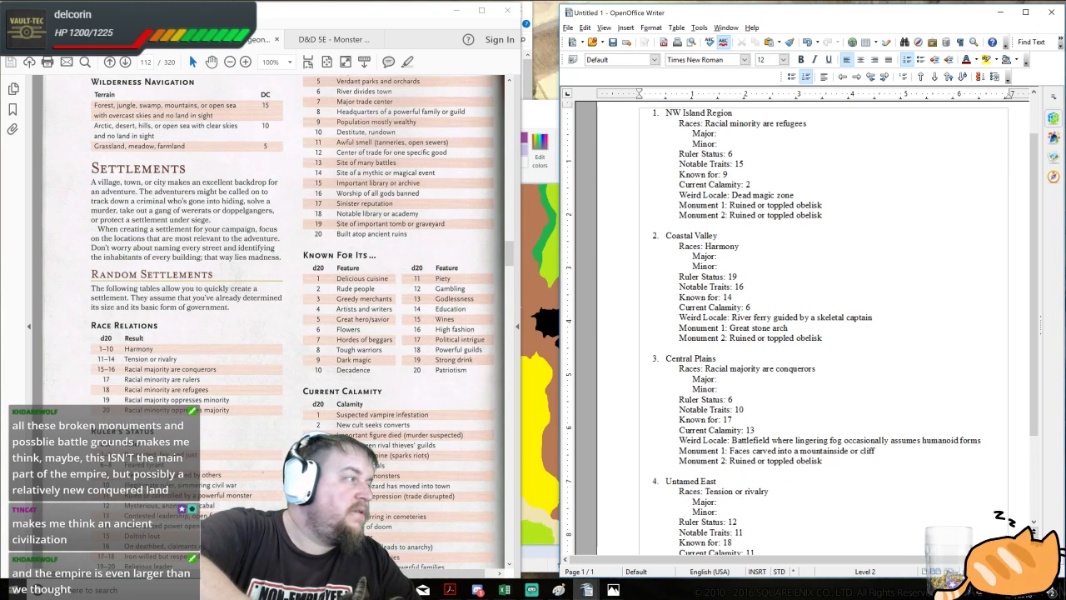
{"action": "key", "text": "BackSpace"}
{"action": "type", "text": "Fear"}
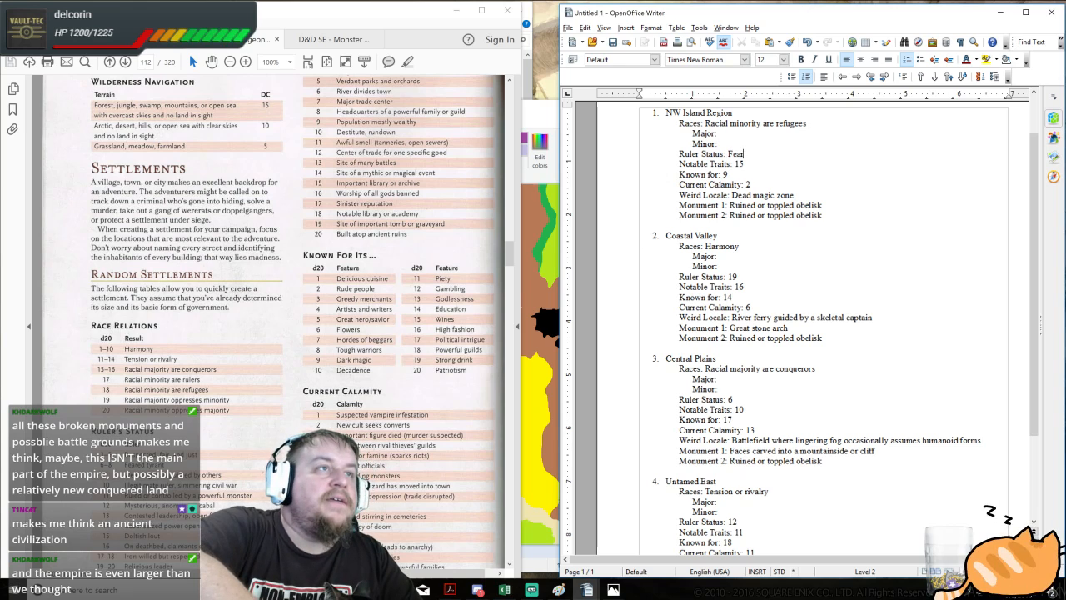
{"action": "type", "text": "ed tyrant"}
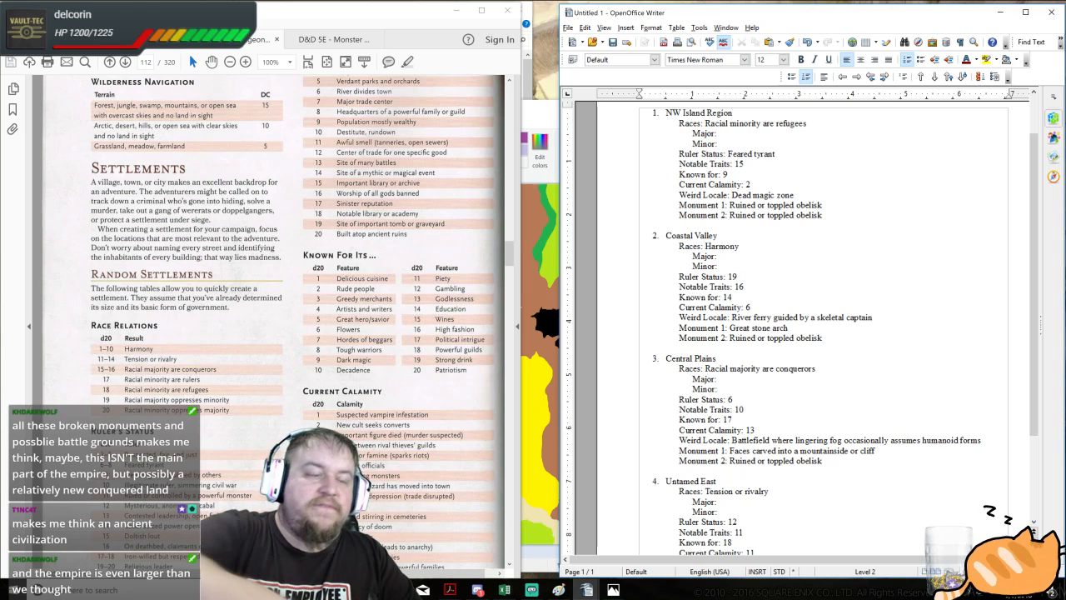
- Replace the Ruler Status rolls with "Religious leader" for Coastal Valley and "Feared tyrant" for Central Plains
{"action": "key", "text": "BackSpace"}
{"action": "key", "text": "BackSpace"}
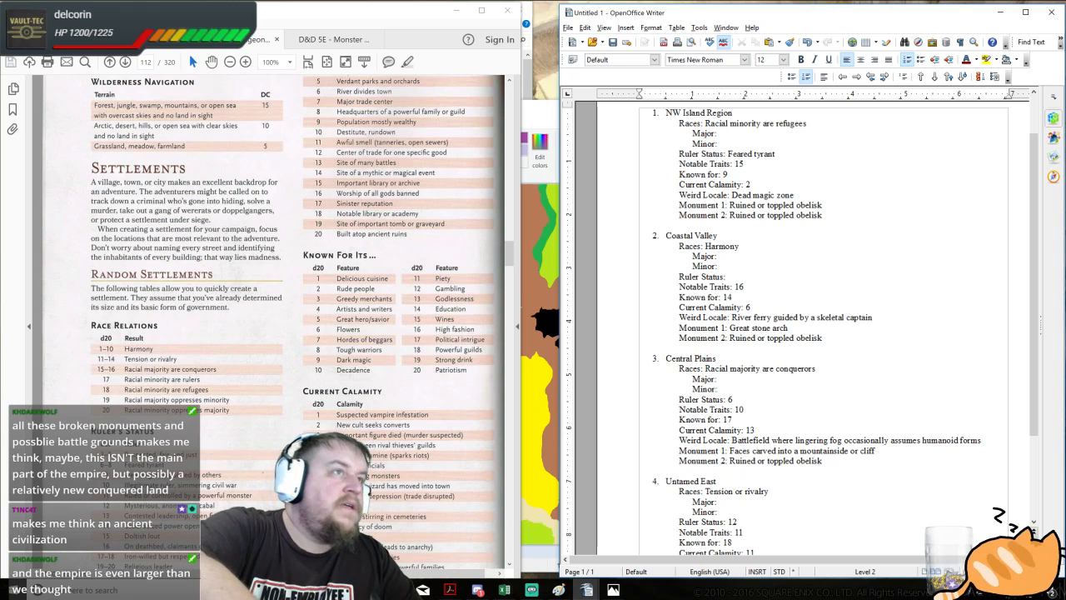
{"action": "type", "text": "R"}
{"action": "type", "text": "eligious"}
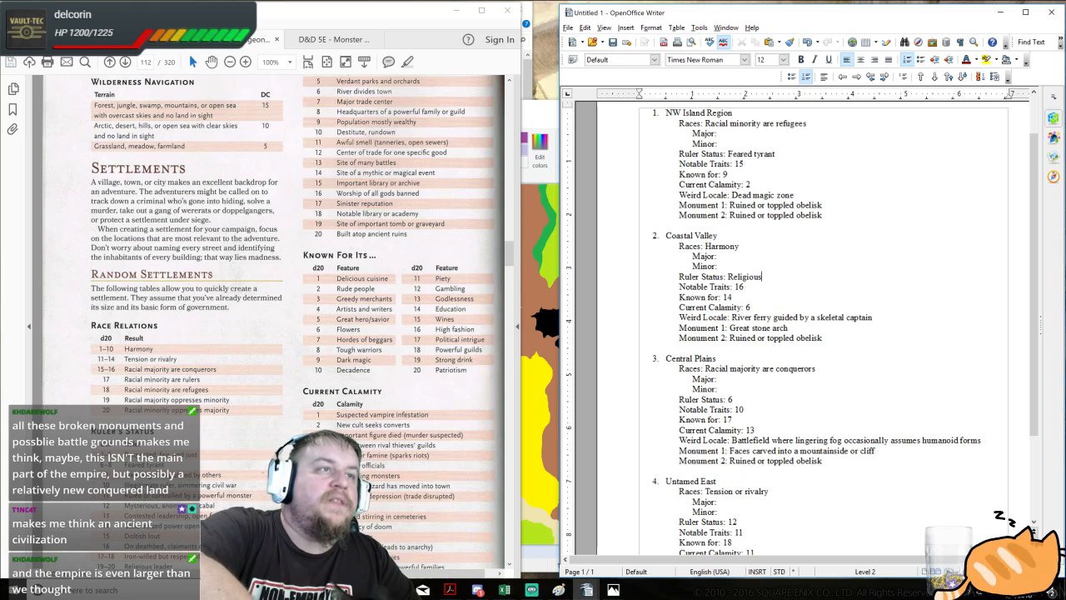
{"action": "type", "text": " leader"}
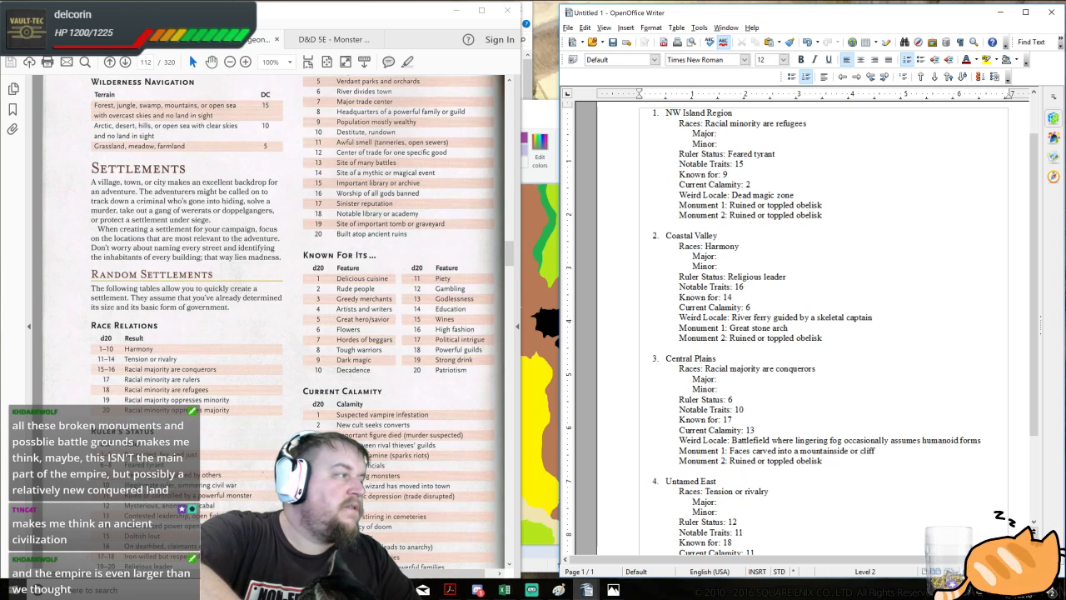
{"action": "key", "text": "BackSpace"}
{"action": "type", "text": "Feared"}
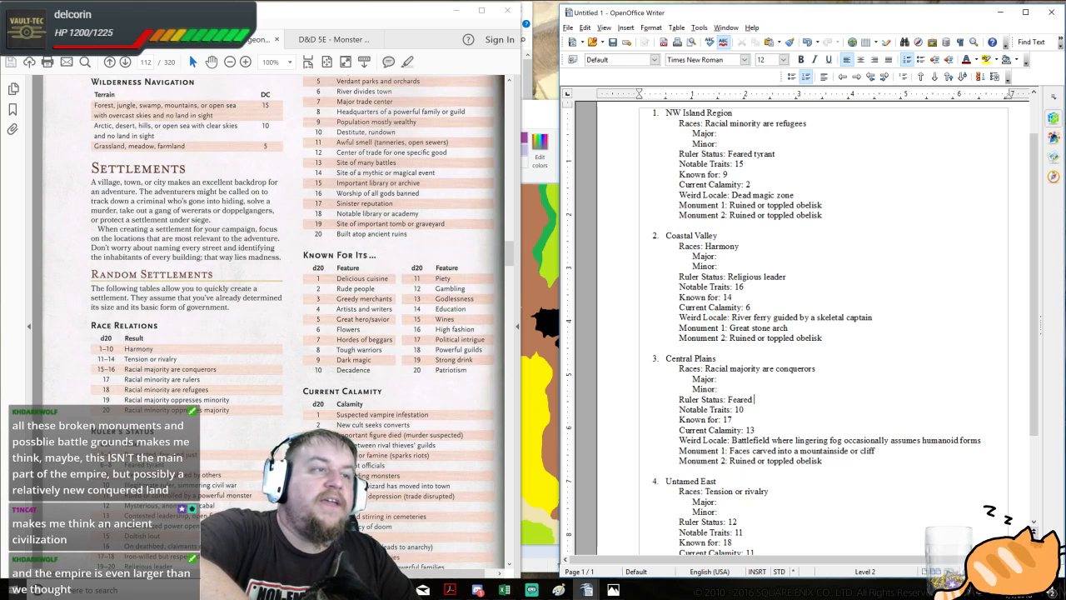
{"action": "type", "text": " tyrant"}
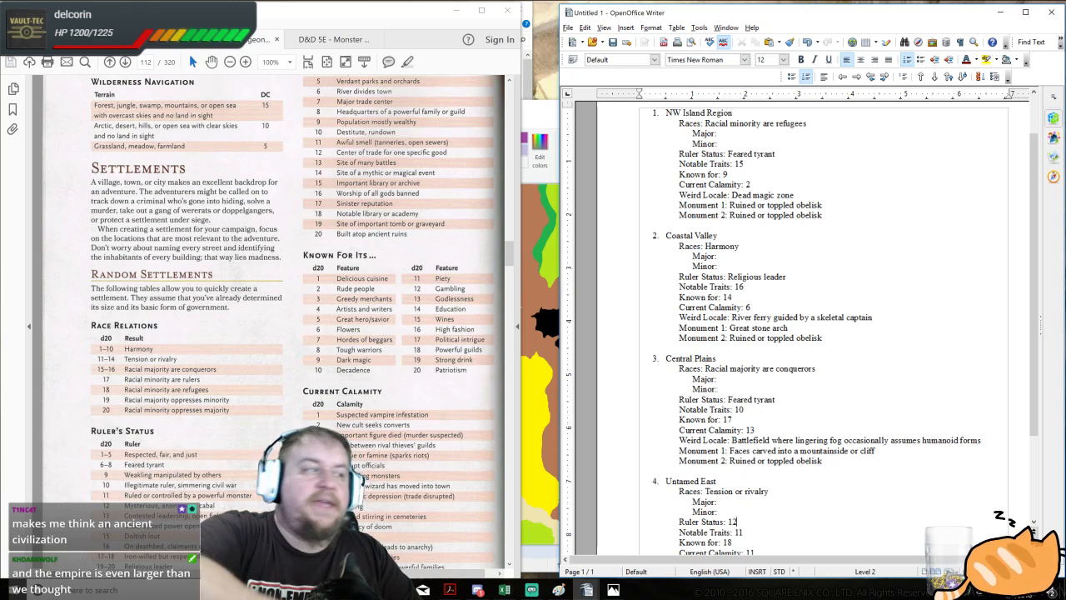
- Replace Untamed East's Ruler Status roll with "Mysterious, anonymous cabal"
{"action": "key", "text": "BackSpace"}
{"action": "key", "text": "BackSpace"}
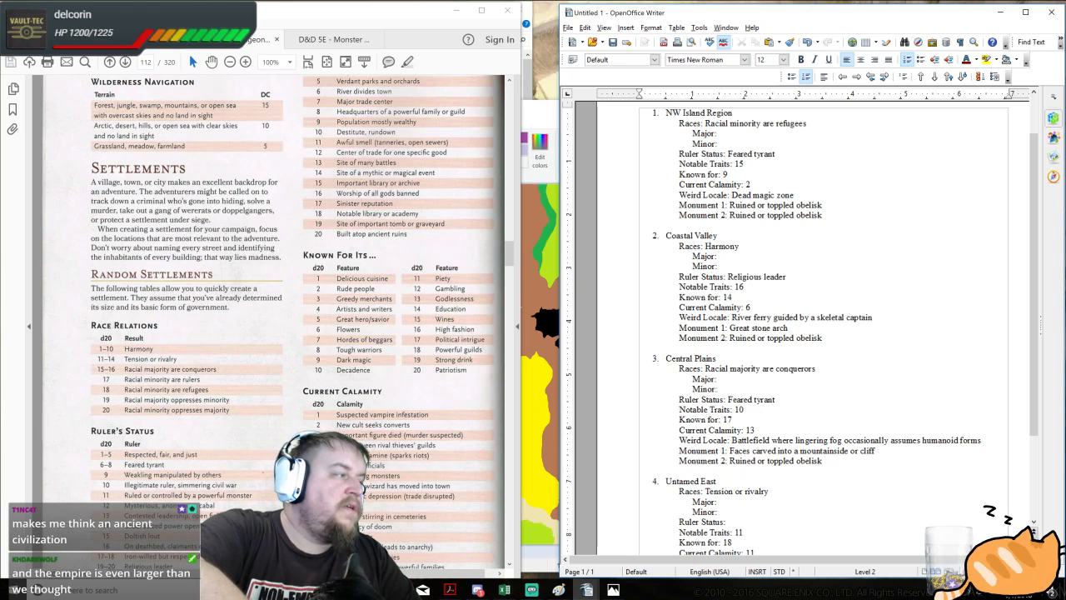
{"action": "type", "text": "Mysterious, an"}
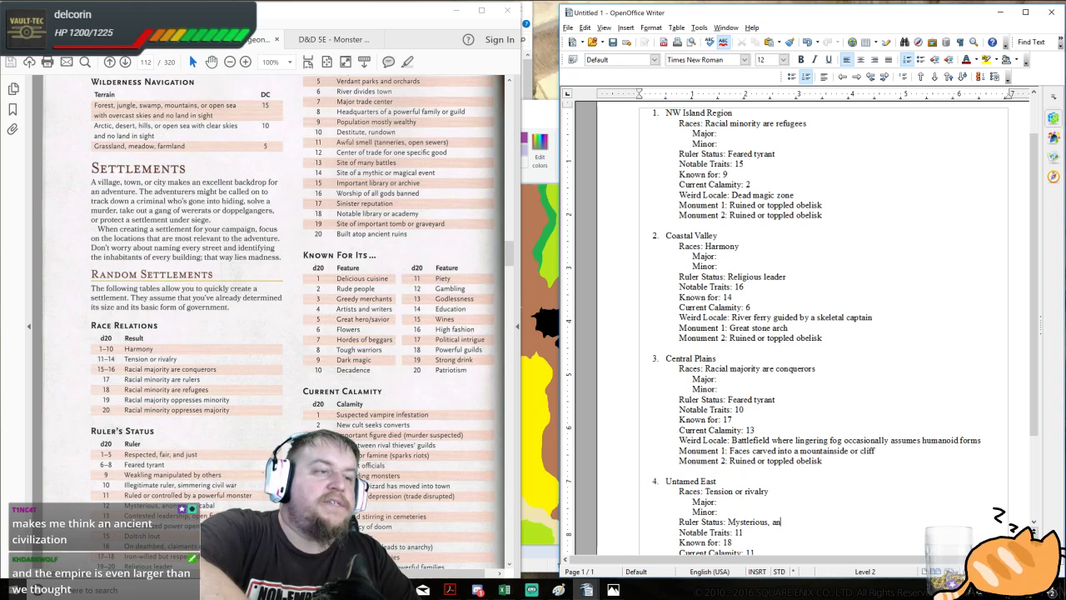
{"action": "type", "text": "onymous cabal"}
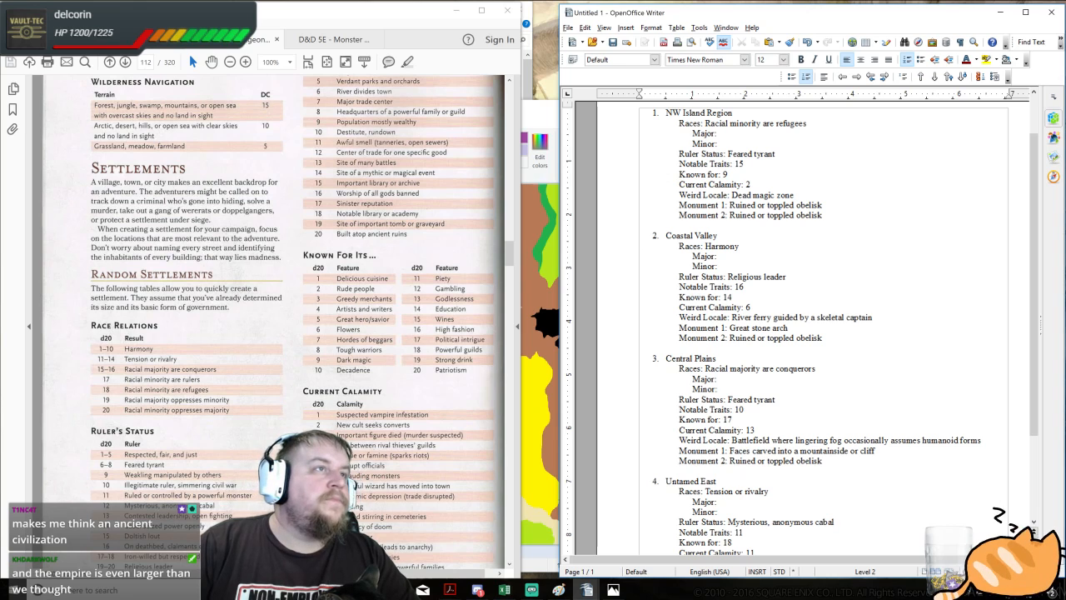
- Find the Notable Traits table in the rulebook and replace NW Island Region's Notable Traits roll with "Important library or archive"
{"action": "scroll", "coordinate": [297, 323], "scroll_direction": "up", "scroll_amount": 3}
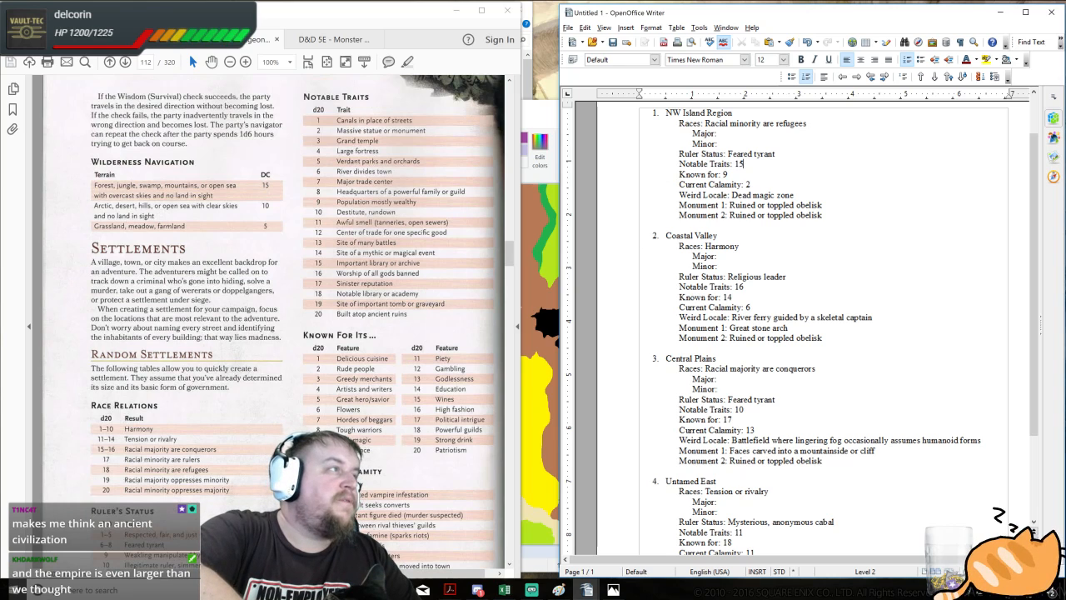
{"action": "key", "text": "BackSpace"}
{"action": "key", "text": "BackSpace"}
{"action": "type", "text": "Im"}
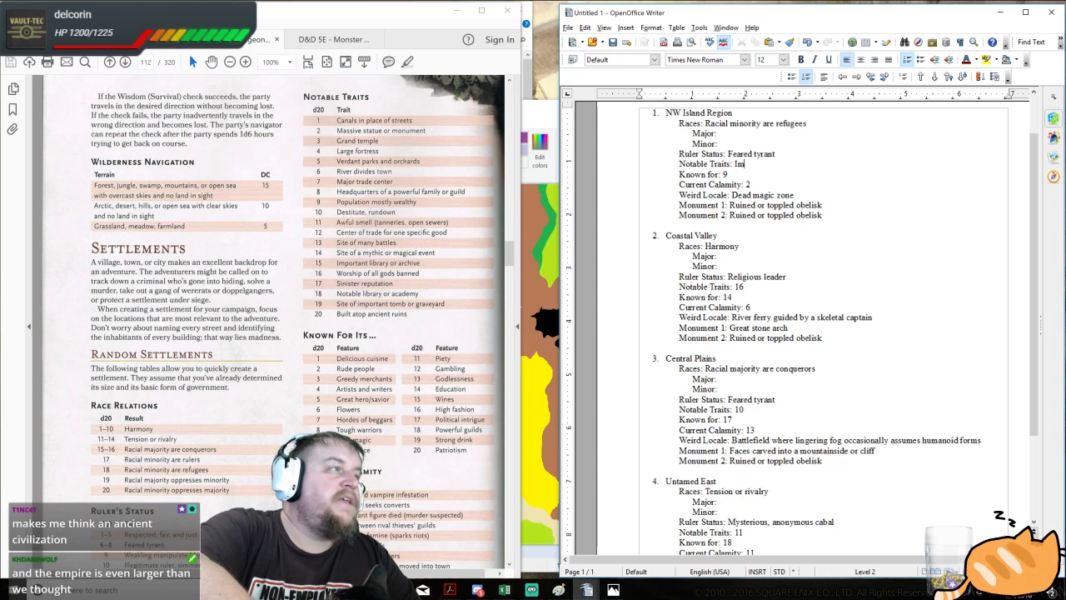
{"action": "type", "text": "portant "}
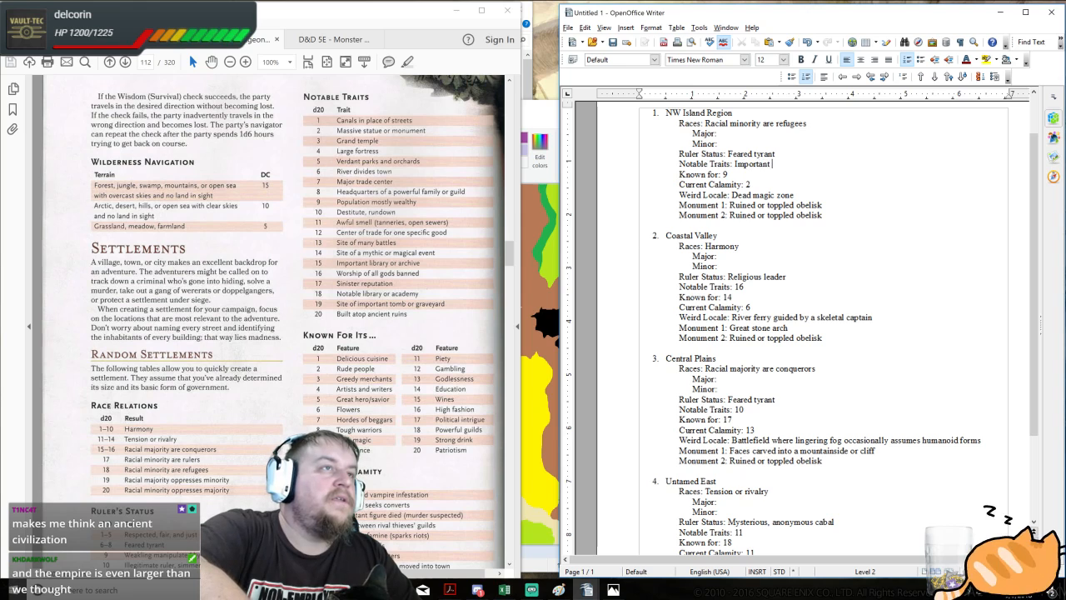
{"action": "type", "text": "library or archive"}
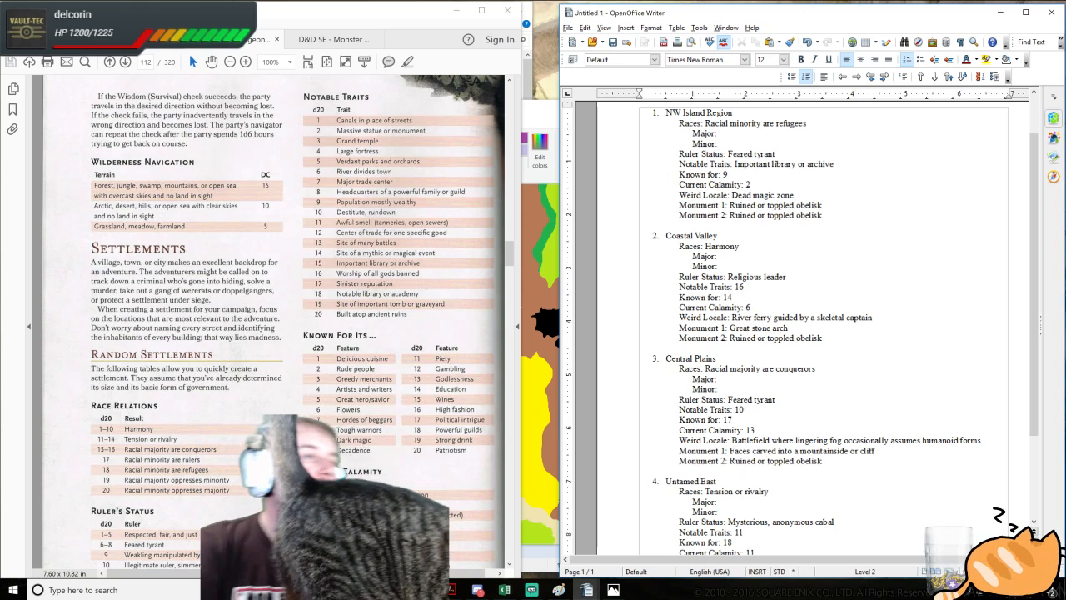
- Replace Coastal Valley's Notable Traits roll with "Worship of all gods is banned"
{"action": "key", "text": "BackSpace"}
{"action": "key", "text": "BackSpace"}
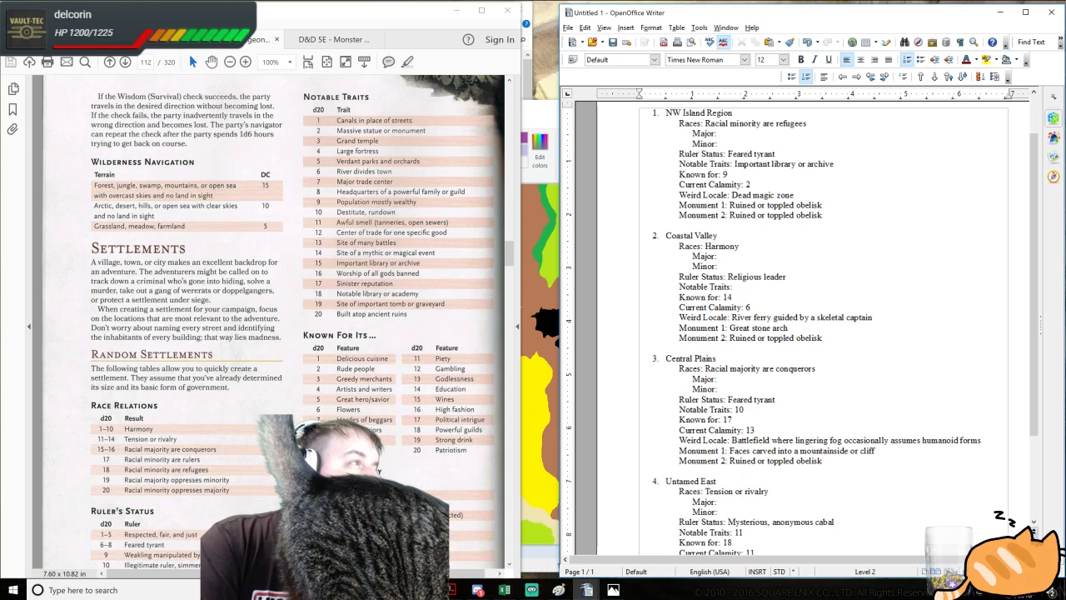
{"action": "type", "text": "Wo"}
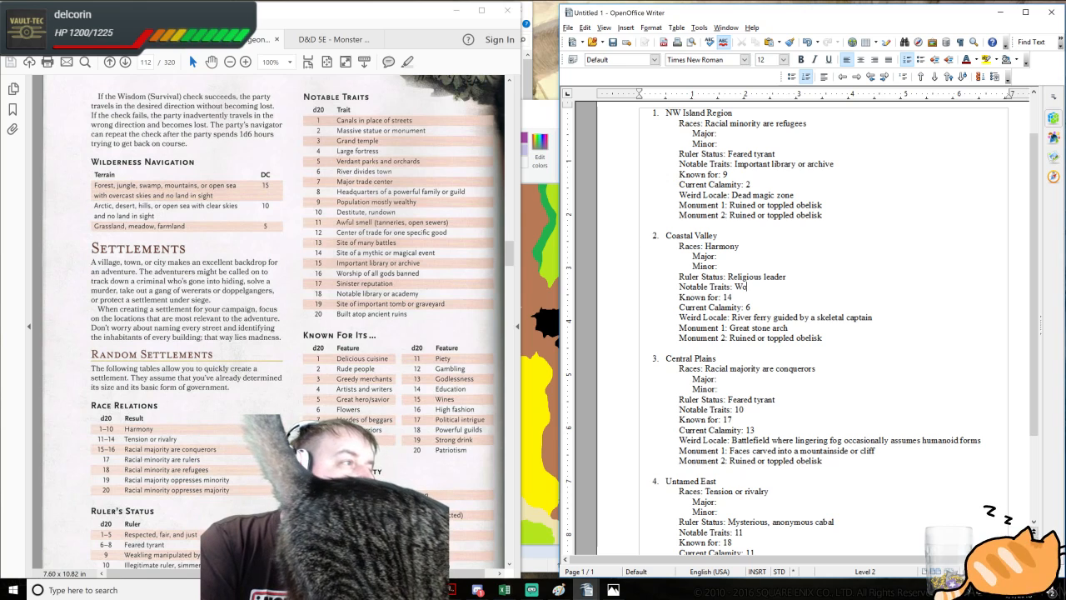
{"action": "type", "text": "rship of"}
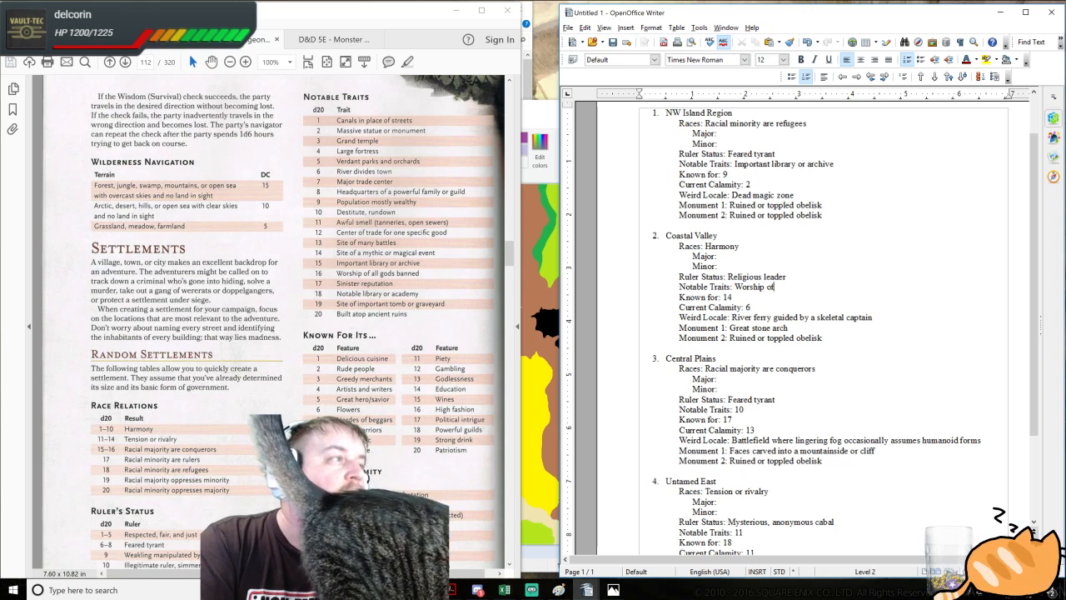
{"action": "type", "text": " all go"}
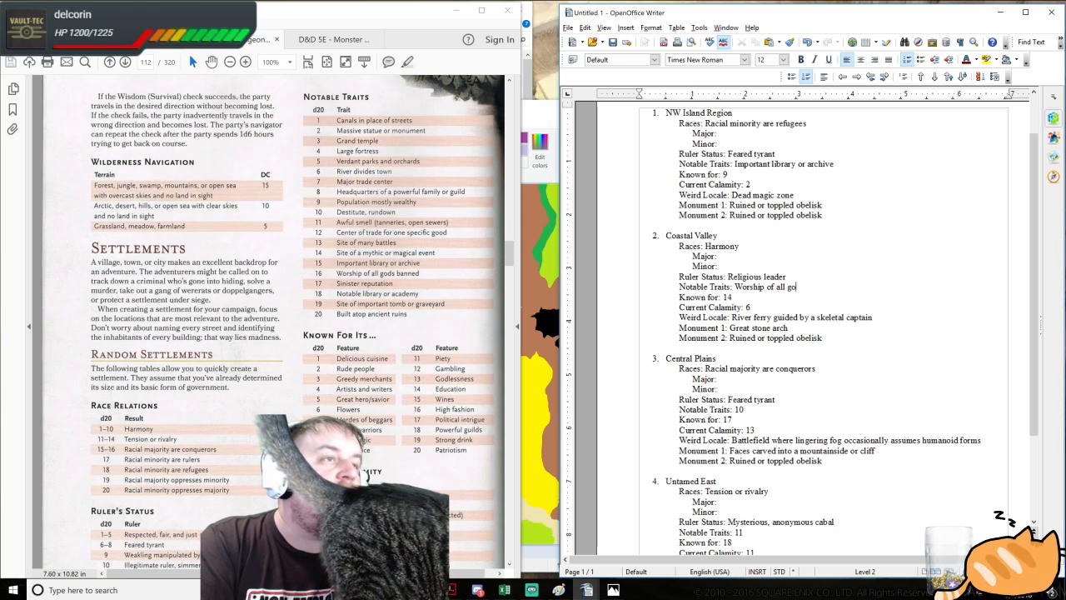
{"action": "type", "text": "ds is tanned"}
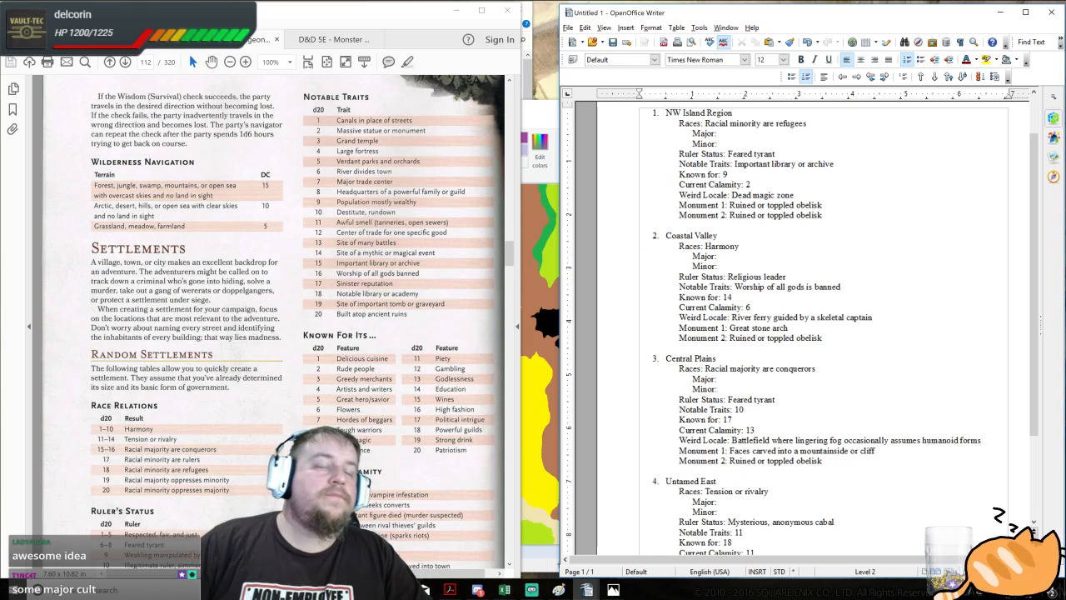
- Replace Central Plains' Notable Traits roll with the matching rulebook entry, "Destitute, rundown"
{"action": "scroll", "coordinate": [801, 328], "scroll_direction": "down", "scroll_amount": 1}
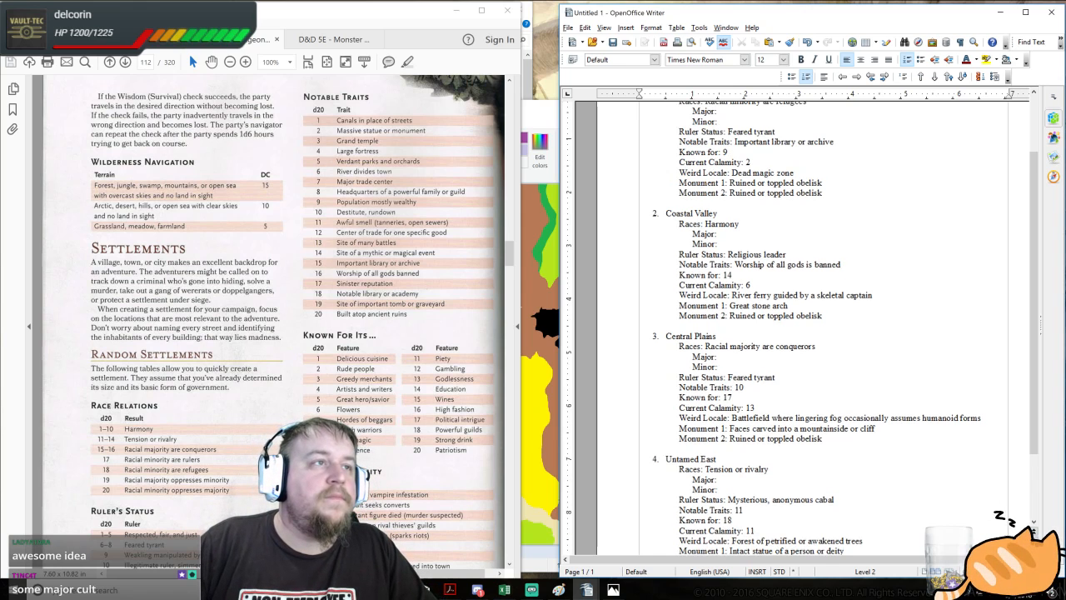
{"action": "scroll", "coordinate": [800, 328], "scroll_direction": "down", "scroll_amount": 1}
{"action": "scroll", "coordinate": [801, 329], "scroll_direction": "down", "scroll_amount": 1}
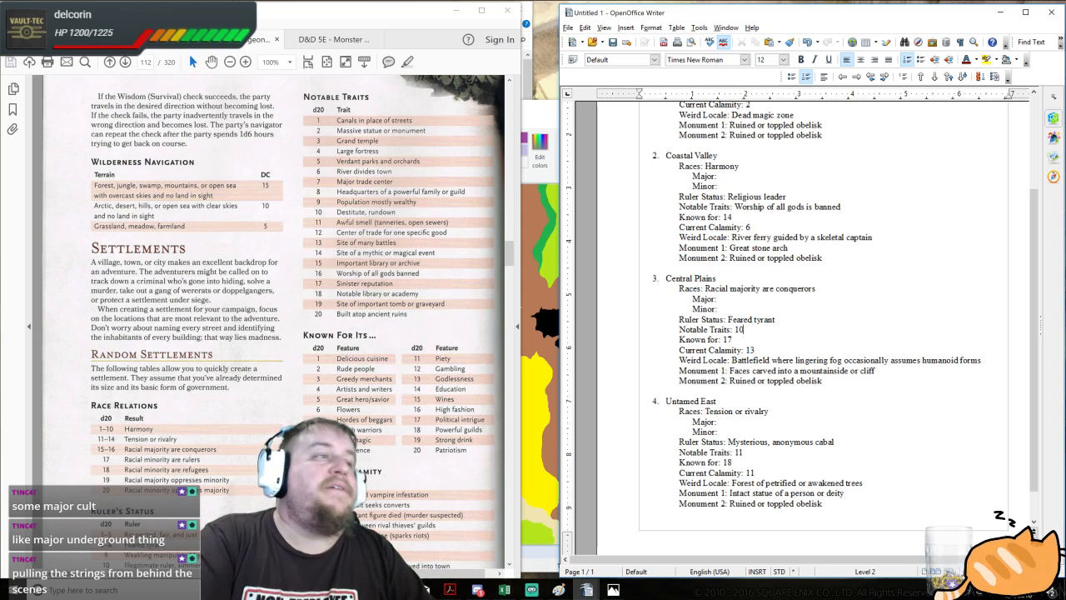
{"action": "key", "text": "BackSpace"}
{"action": "key", "text": "BackSpace"}
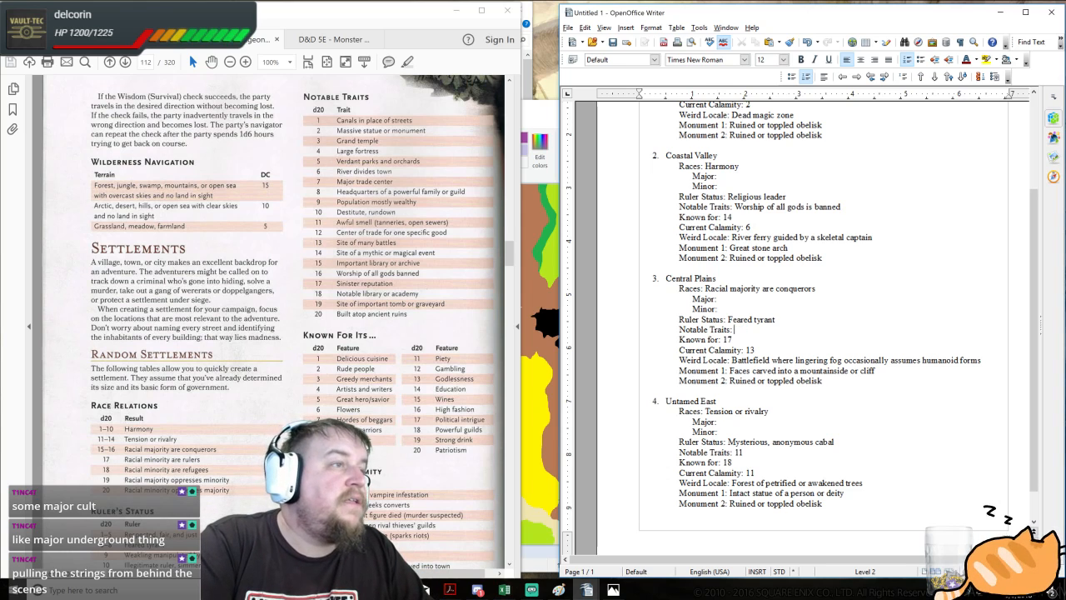
{"action": "type", "text": "Destitu"}
{"action": "type", "text": "te, ru"}
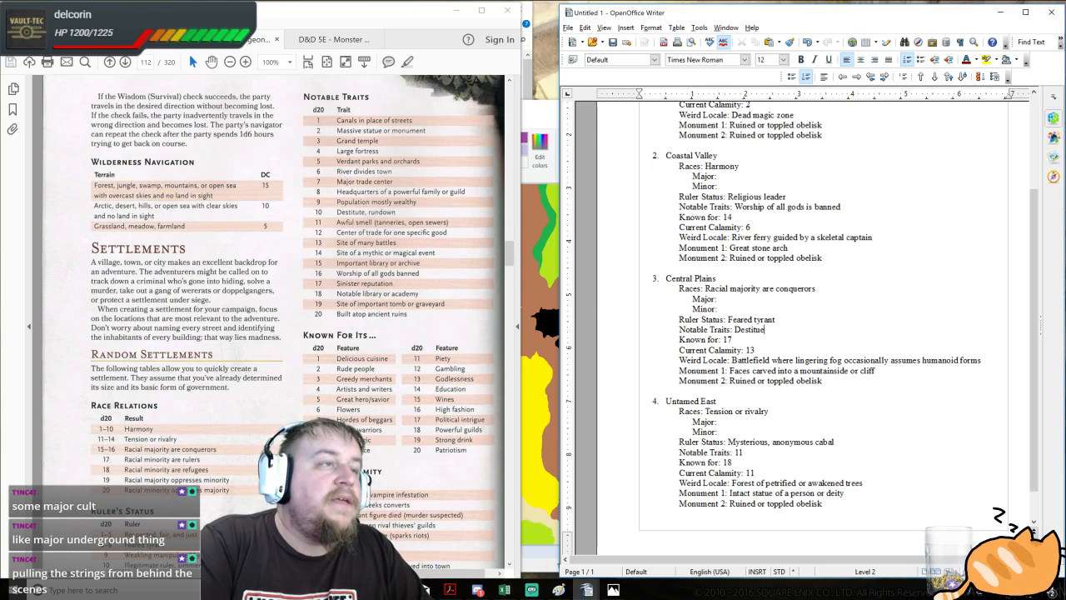
{"action": "type", "text": "ndown"}
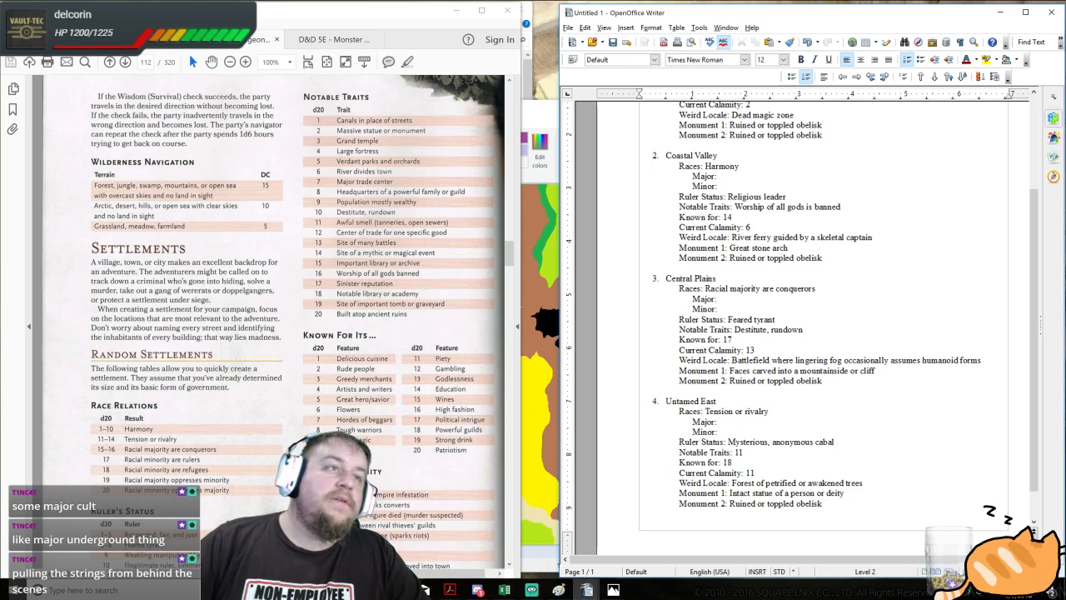
{"action": "left_click_drag", "start_coordinate": [705, 289], "coordinate": [801, 288]}
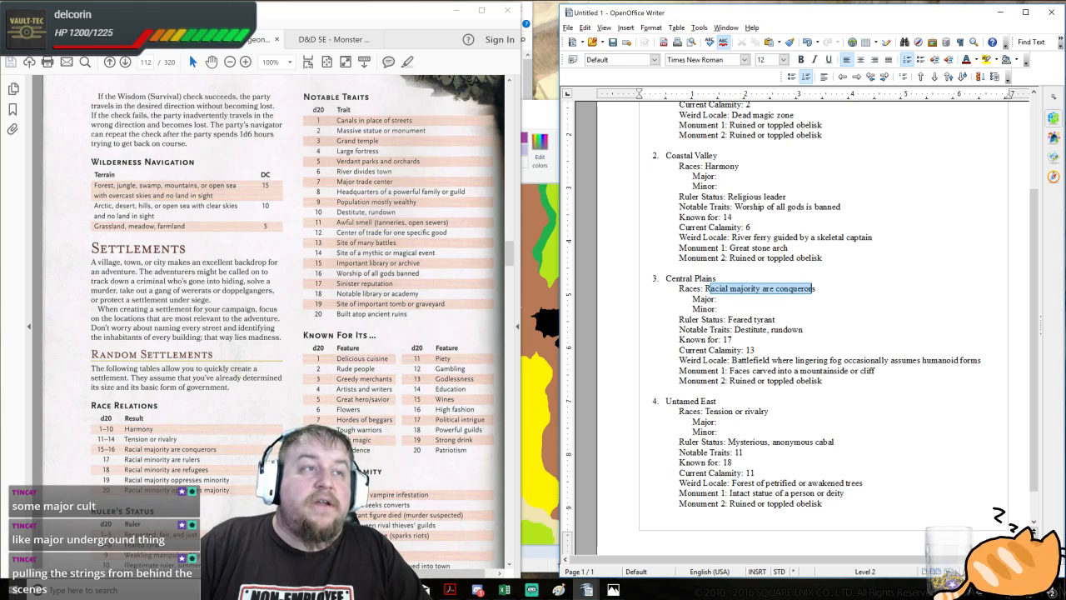
{"action": "left_click_drag", "start_coordinate": [727, 319], "coordinate": [775, 319]}
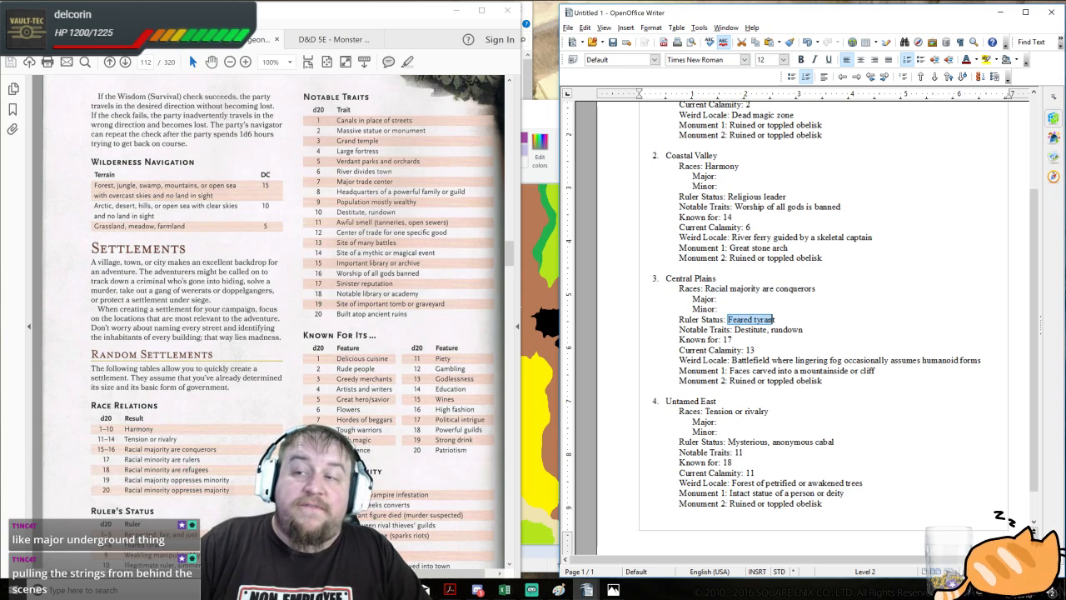
{"action": "left_click", "coordinate": [775, 319]}
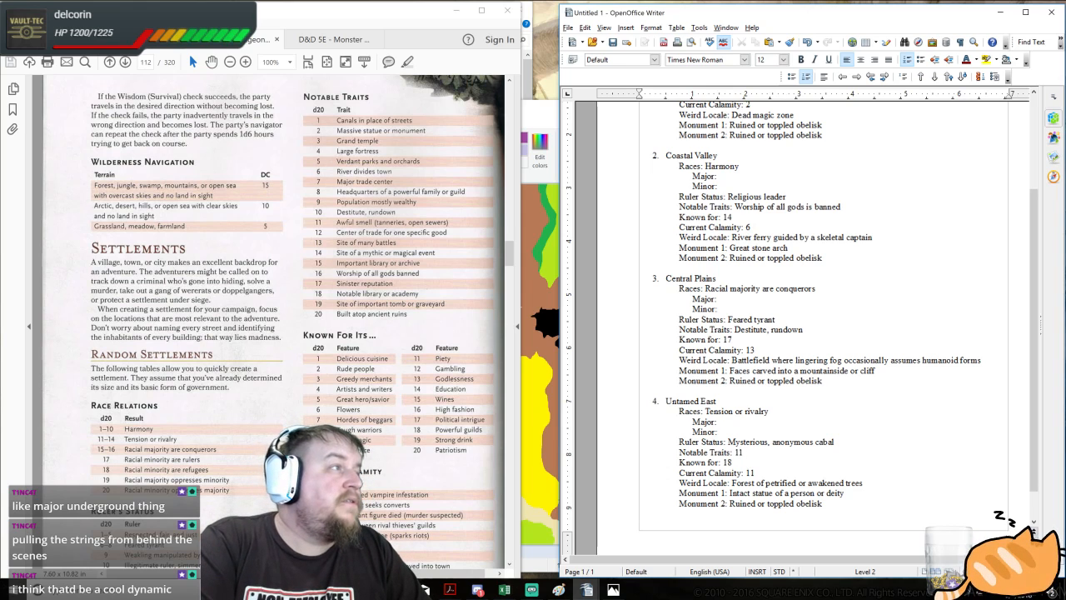
- Replace Untamed East's Notable Traits roll with "Awful smell"
{"action": "key", "text": "BackSpace"}
{"action": "key", "text": "BackSpace"}
{"action": "type", "text": "Awful sm"}
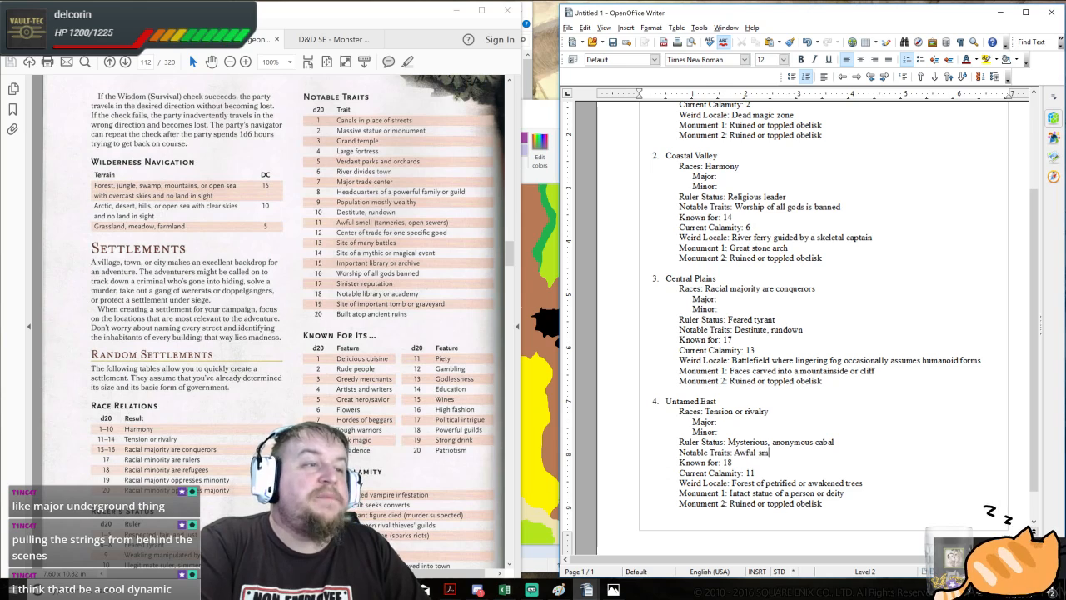
{"action": "type", "text": "ell"}
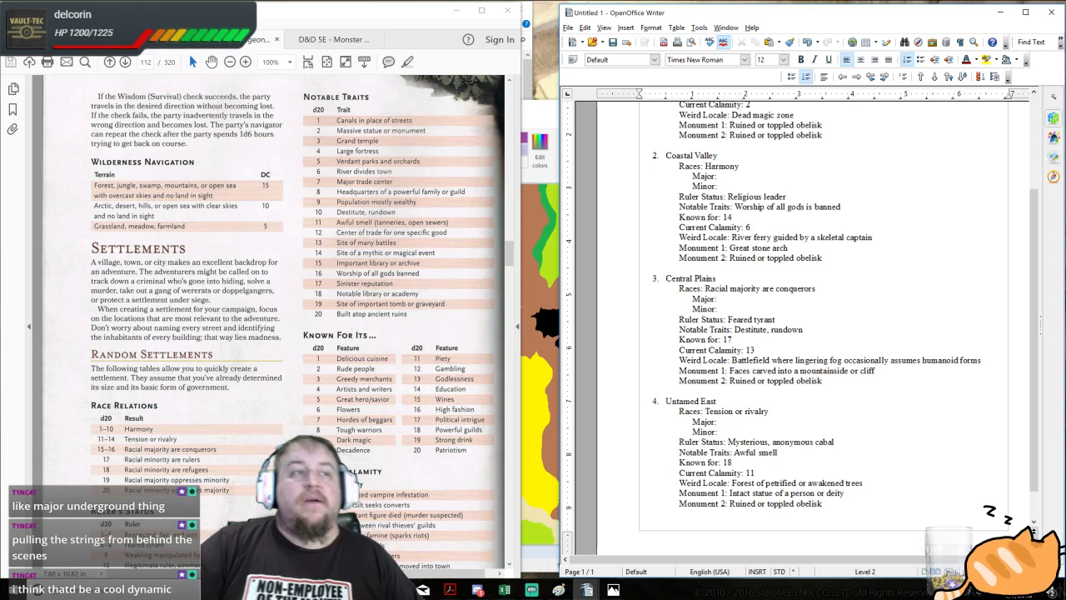
- Switch to the Paint map and examine the regions against the outline and the rulebook's Notable Traits table
{"action": "left_click", "coordinate": [537, 110]}
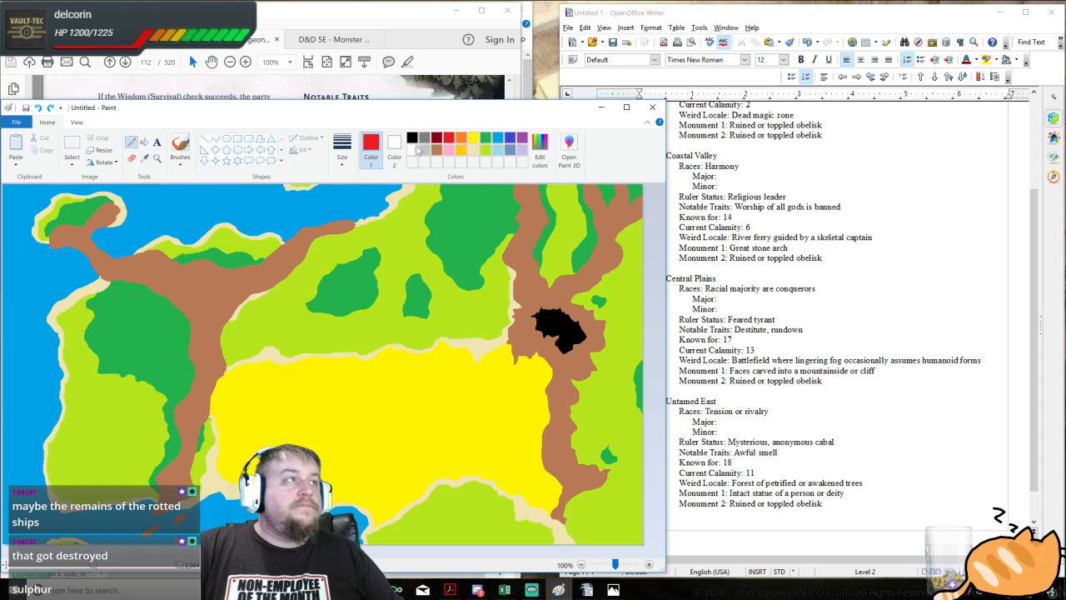
{"action": "left_click", "coordinate": [397, 14]}
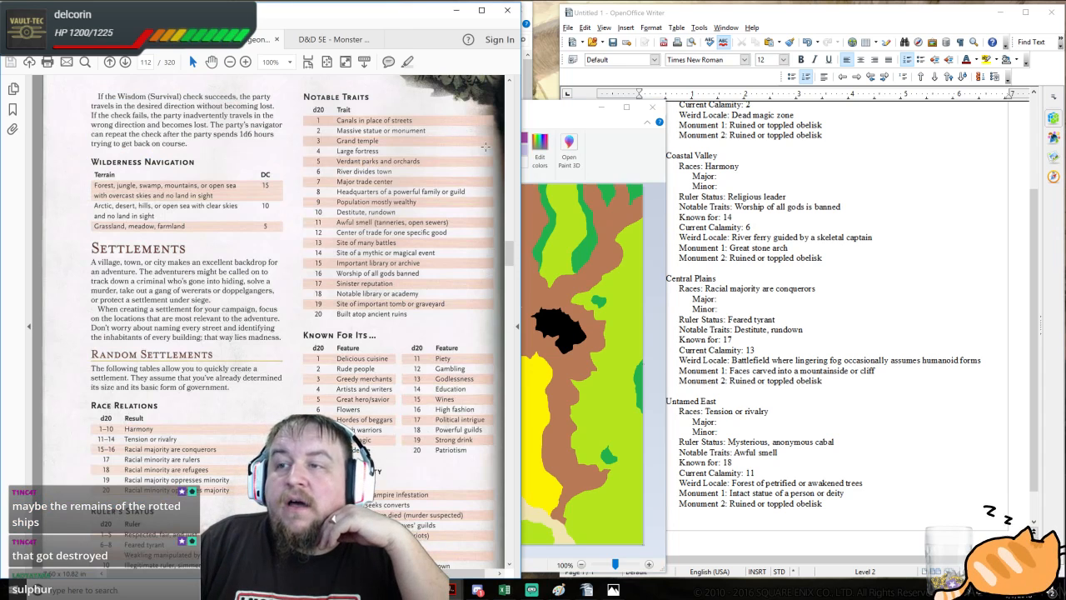
{"action": "left_click", "coordinate": [550, 116]}
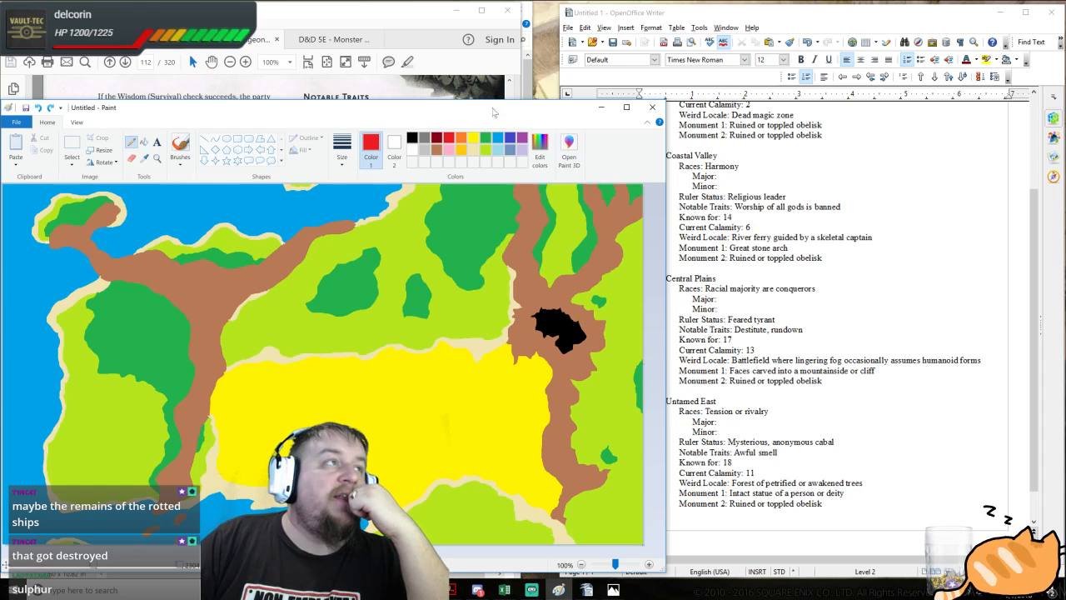
{"action": "left_click", "coordinate": [391, 12]}
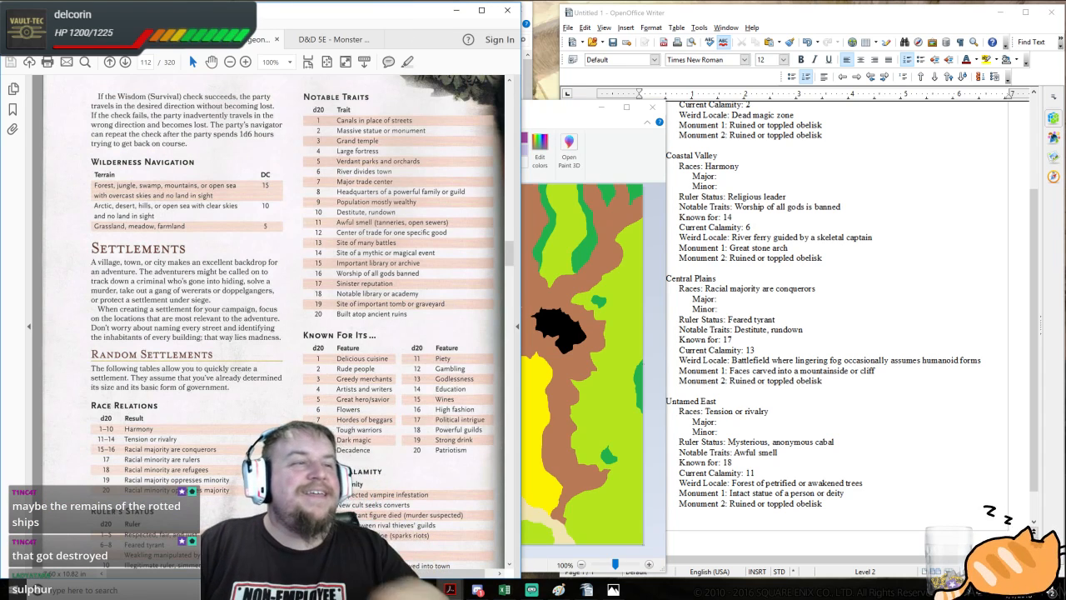
{"action": "left_click", "coordinate": [803, 329]}
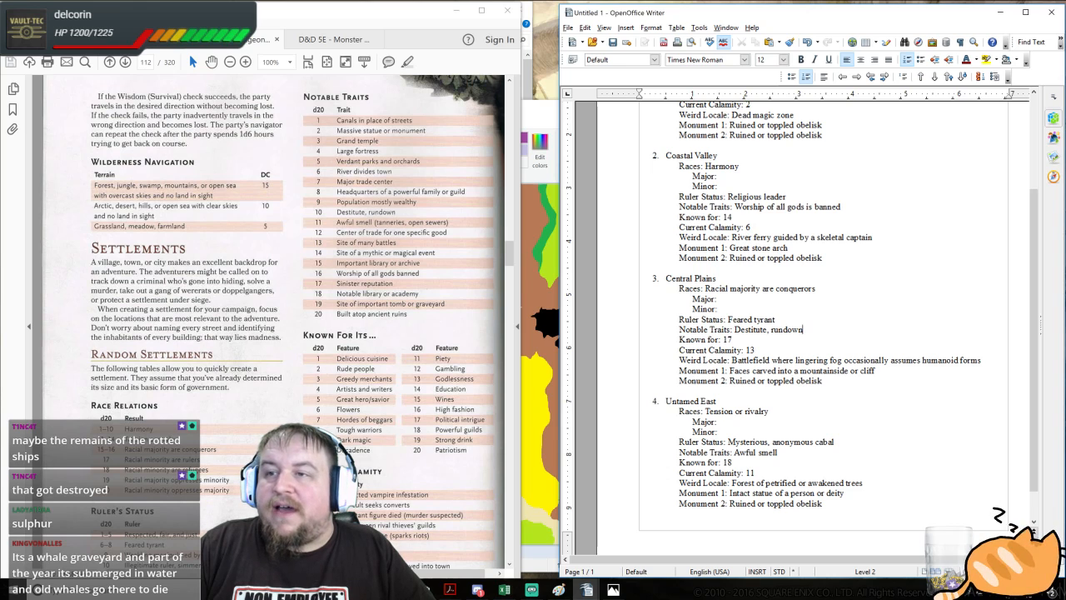
{"action": "left_click", "coordinate": [532, 111]}
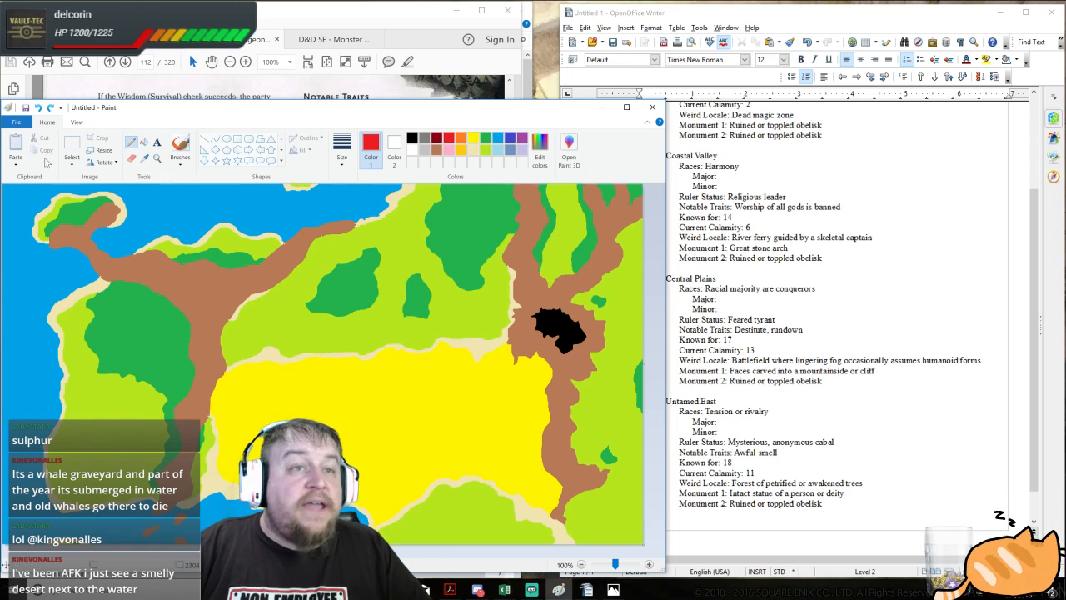
{"action": "left_click", "coordinate": [281, 17]}
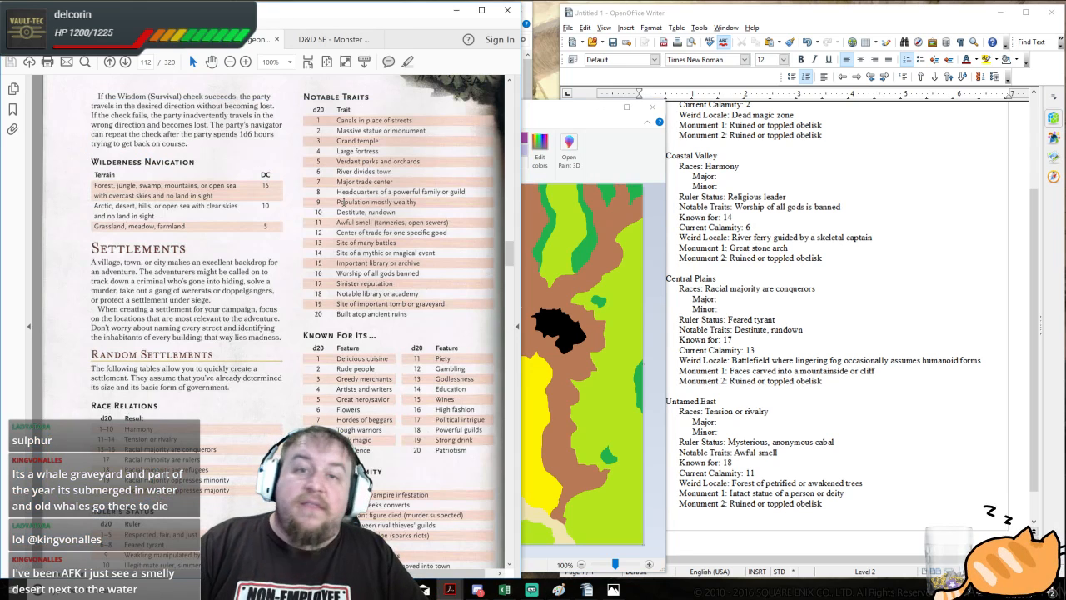
- Switch back to Writer and replace NW Island Region's Known for roll with "Dark Magic"
{"action": "left_click", "coordinate": [587, 590]}
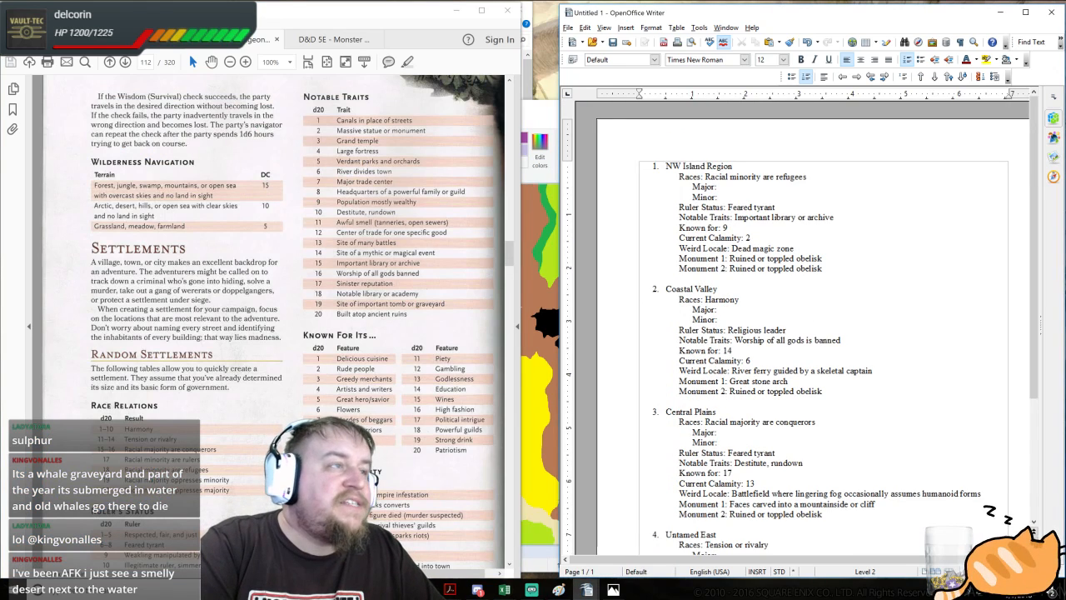
{"action": "key", "text": "BackSpace"}
{"action": "type", "text": "D"}
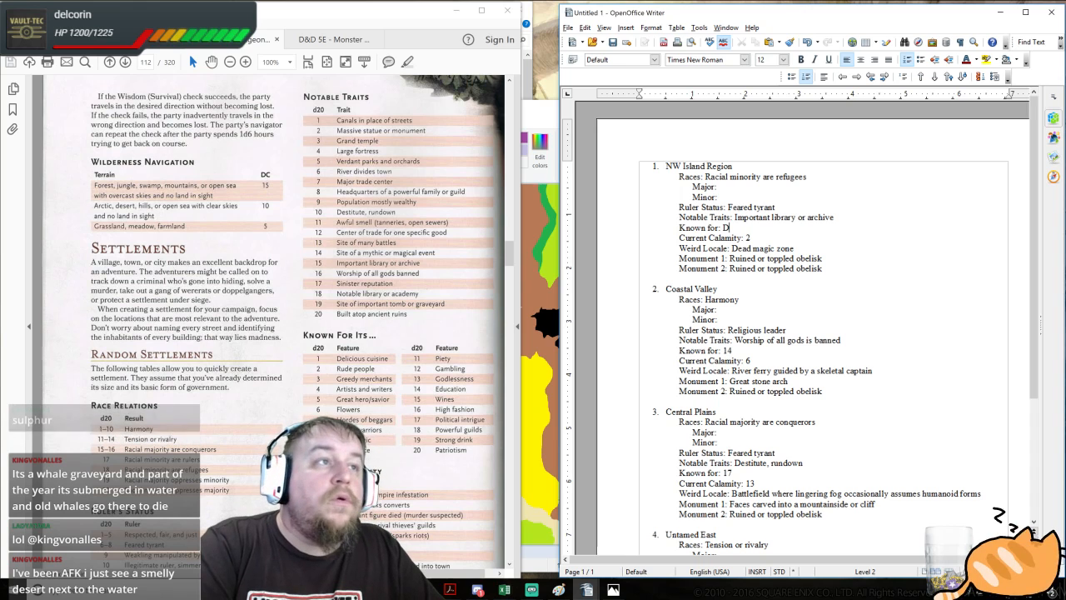
{"action": "type", "text": "ark Magic"}
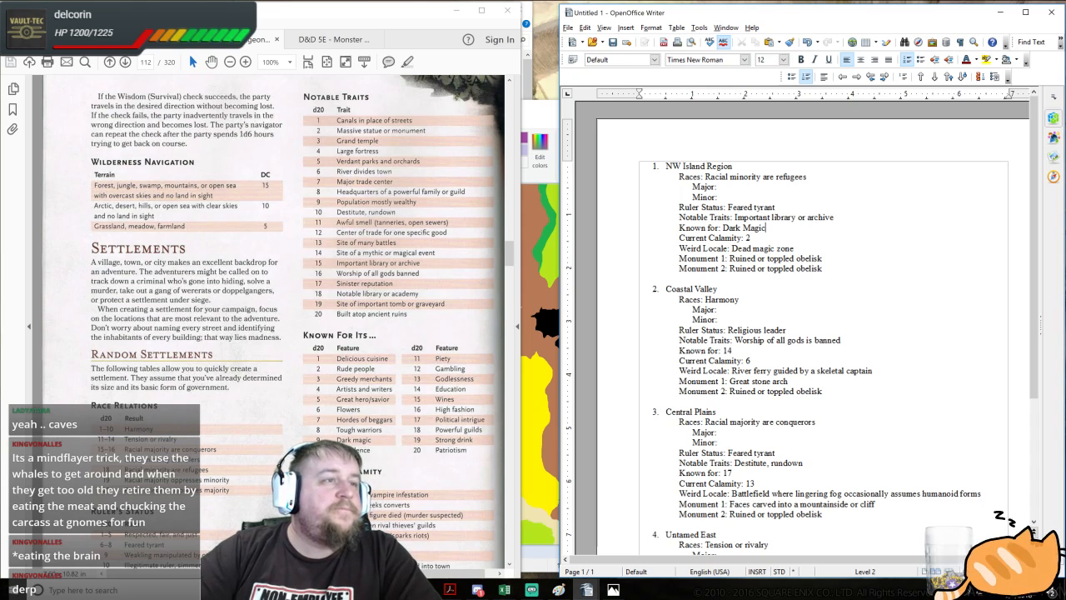
- Replace Coastal Valley's Known for roll with the matching rulebook entry, "Education"
{"action": "left_click", "coordinate": [732, 349]}
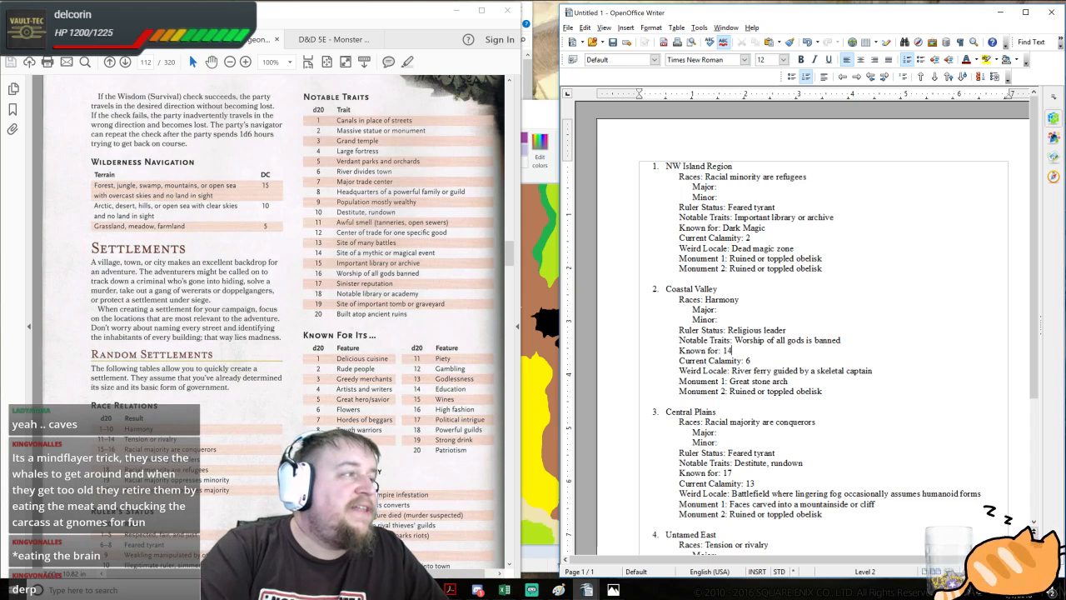
{"action": "key", "text": "BackSpace"}
{"action": "key", "text": "BackSpace"}
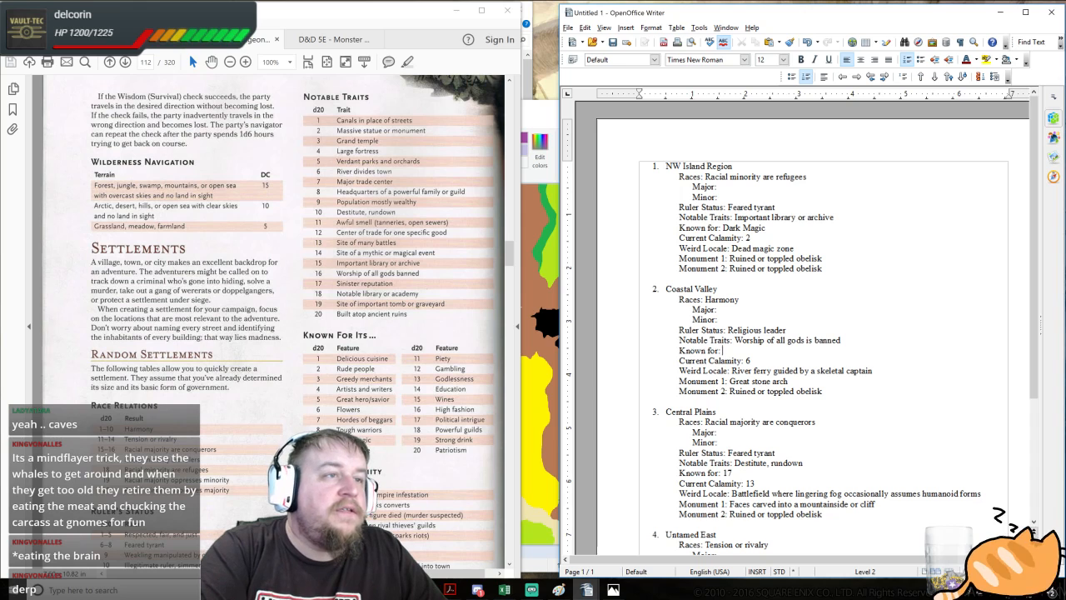
{"action": "type", "text": "Education"}
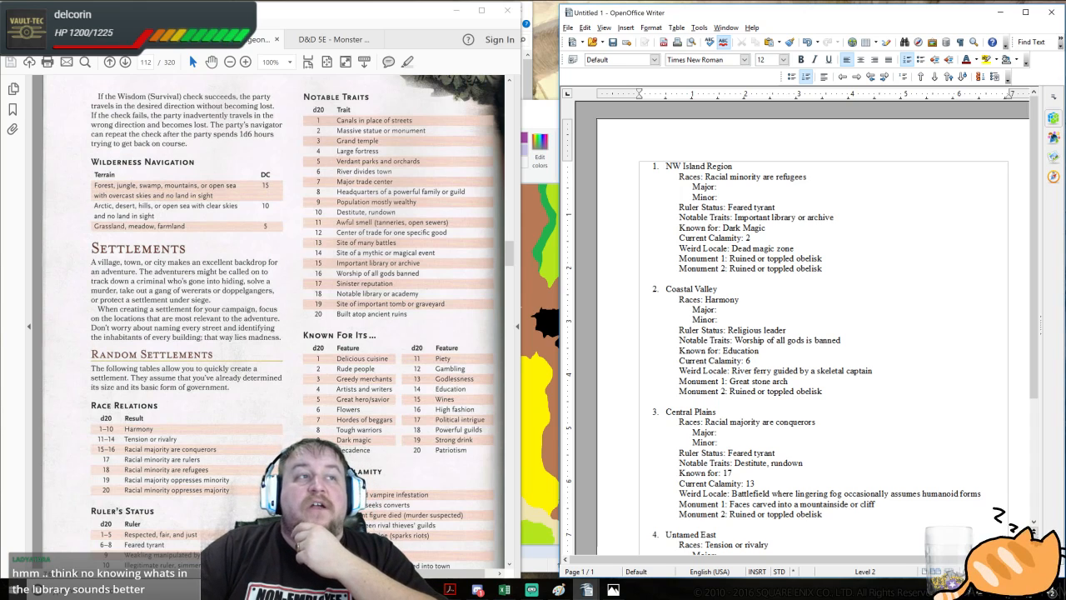
- Change the capital M to lowercase in NW Island Region's Known for entry so it reads "Dark magic"
{"action": "left_click_drag", "start_coordinate": [741, 227], "coordinate": [752, 228]}
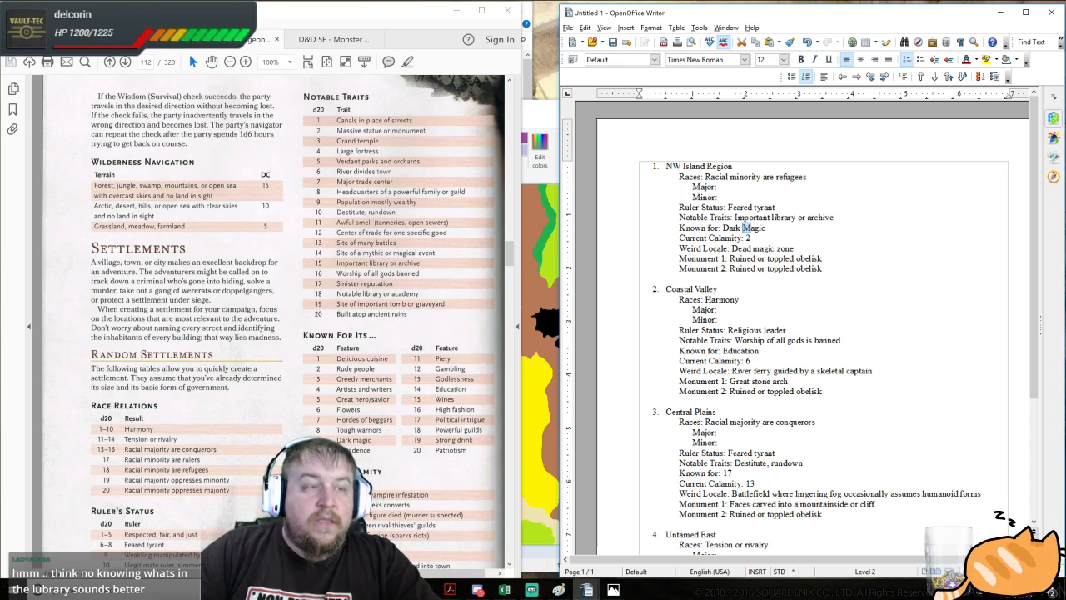
{"action": "type", "text": "m"}
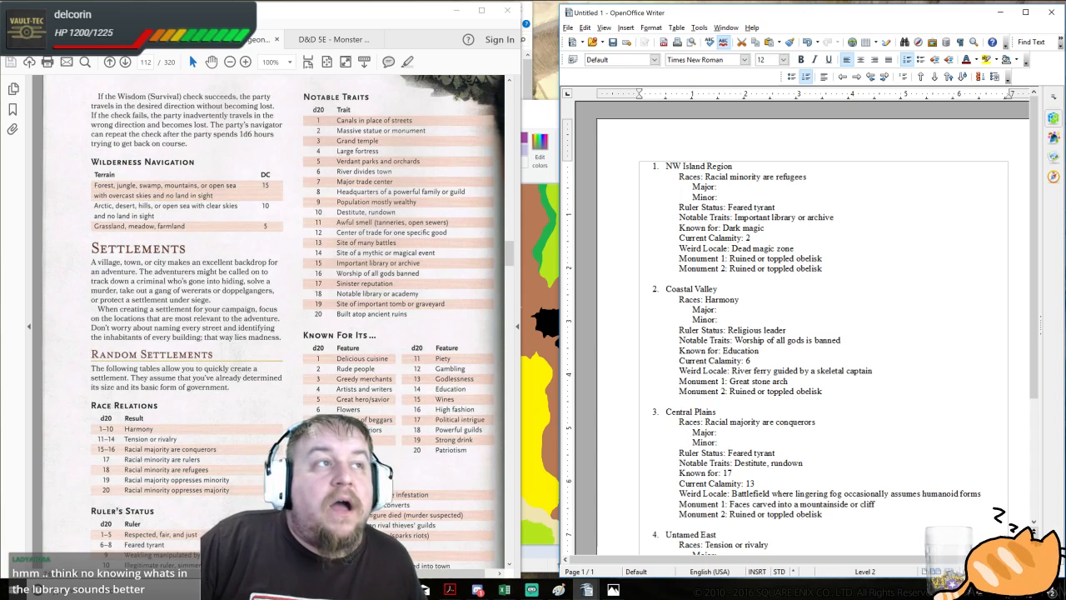
{"action": "left_click_drag", "start_coordinate": [723, 228], "coordinate": [764, 227]}
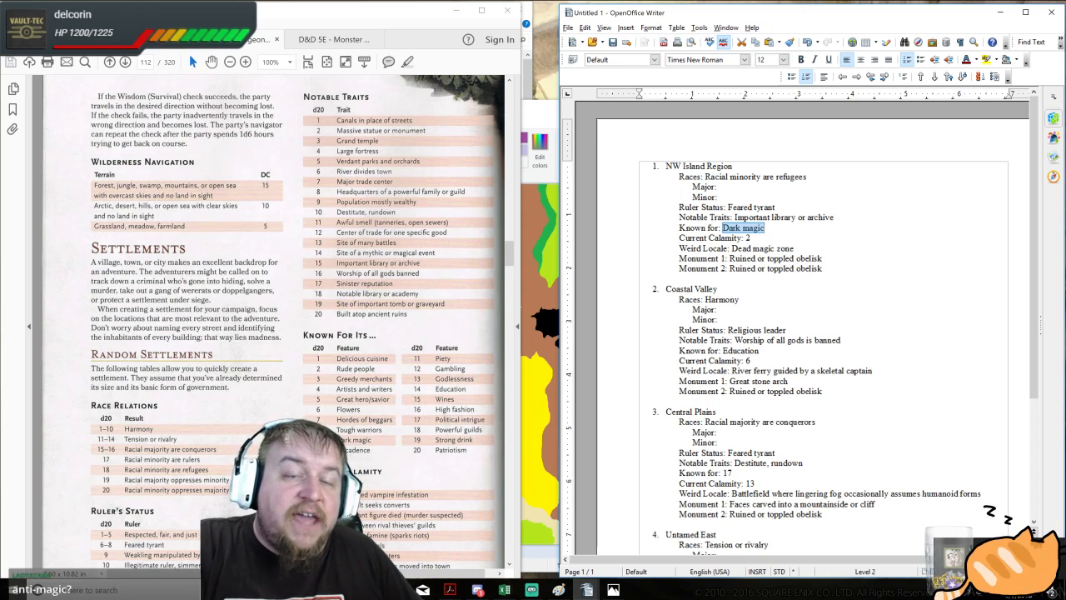
{"action": "key", "text": "End"}
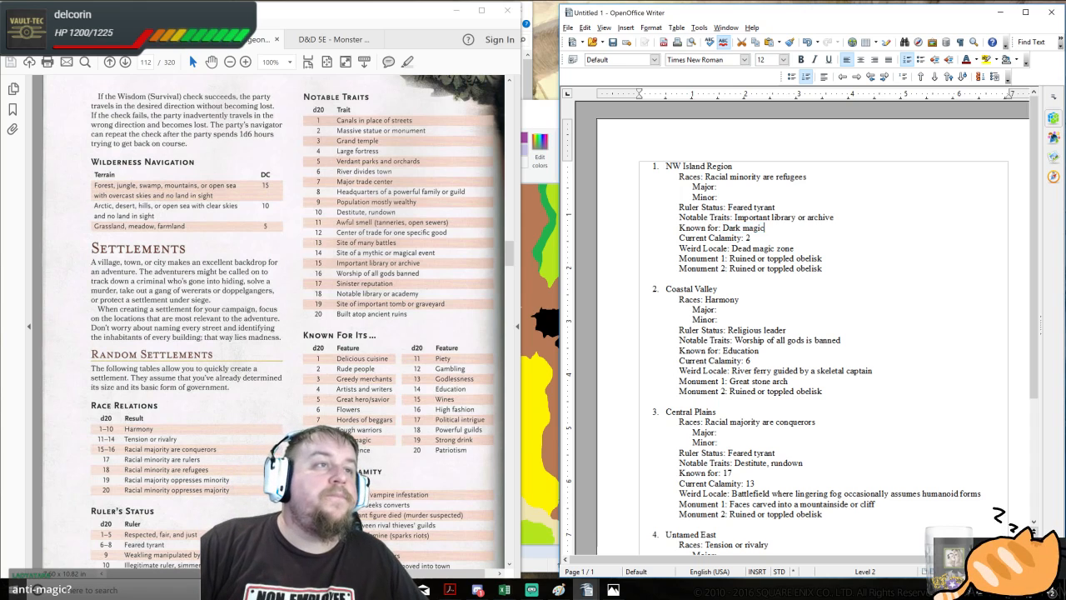
- Replace Central Plains' Known for roll with "Political intrigue"
{"action": "scroll", "coordinate": [795, 333], "scroll_direction": "down", "scroll_amount": 2}
{"action": "scroll", "coordinate": [796, 325], "scroll_direction": "down", "scroll_amount": 2}
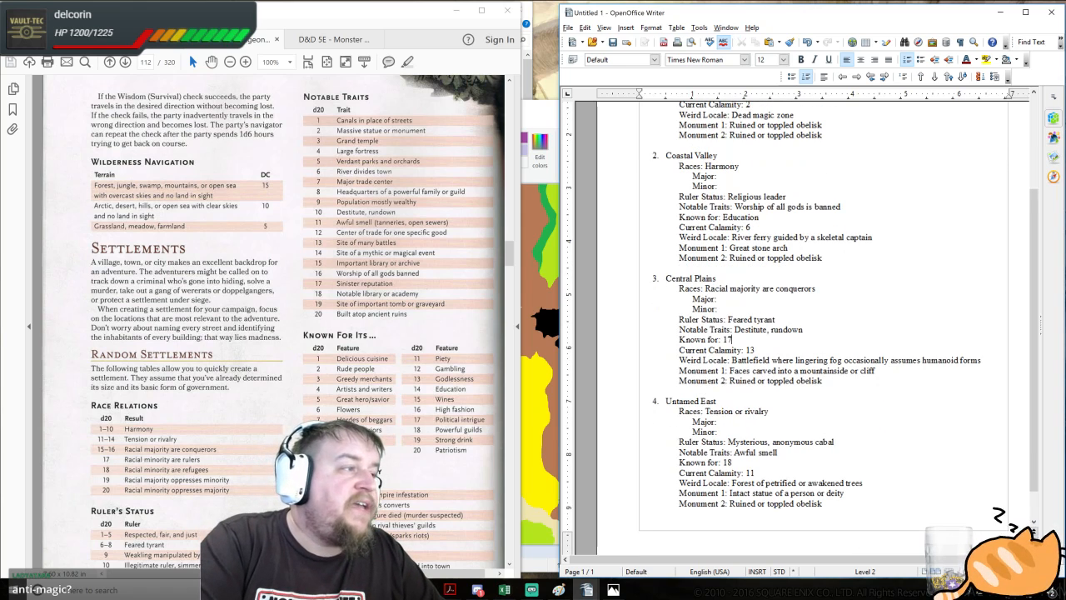
{"action": "key", "text": "BackSpace"}
{"action": "key", "text": "BackSpace"}
{"action": "type", "text": "Poli"}
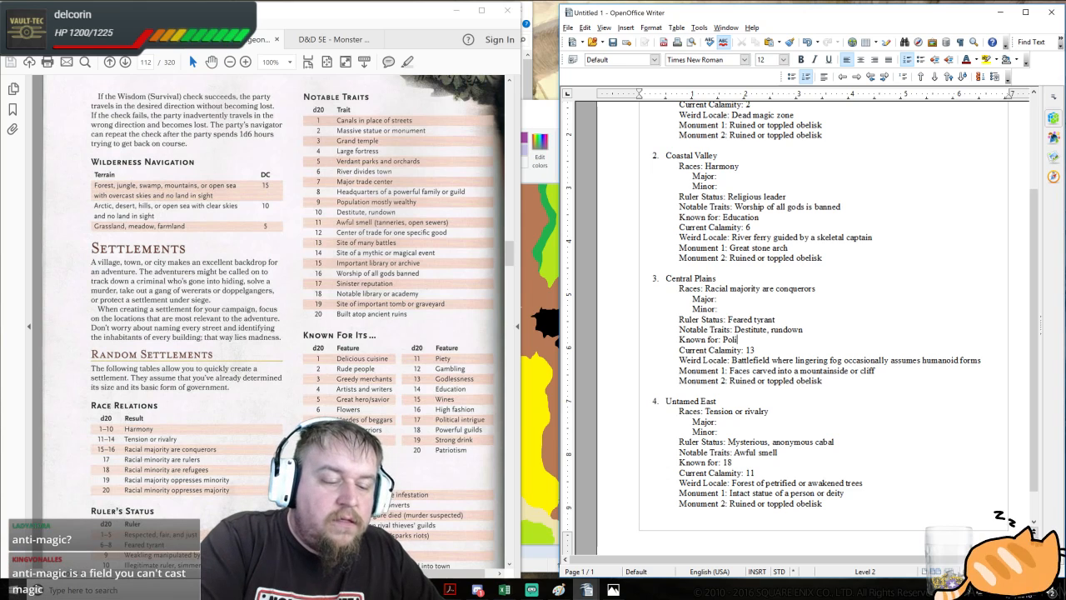
{"action": "type", "text": "tical intrigue"}
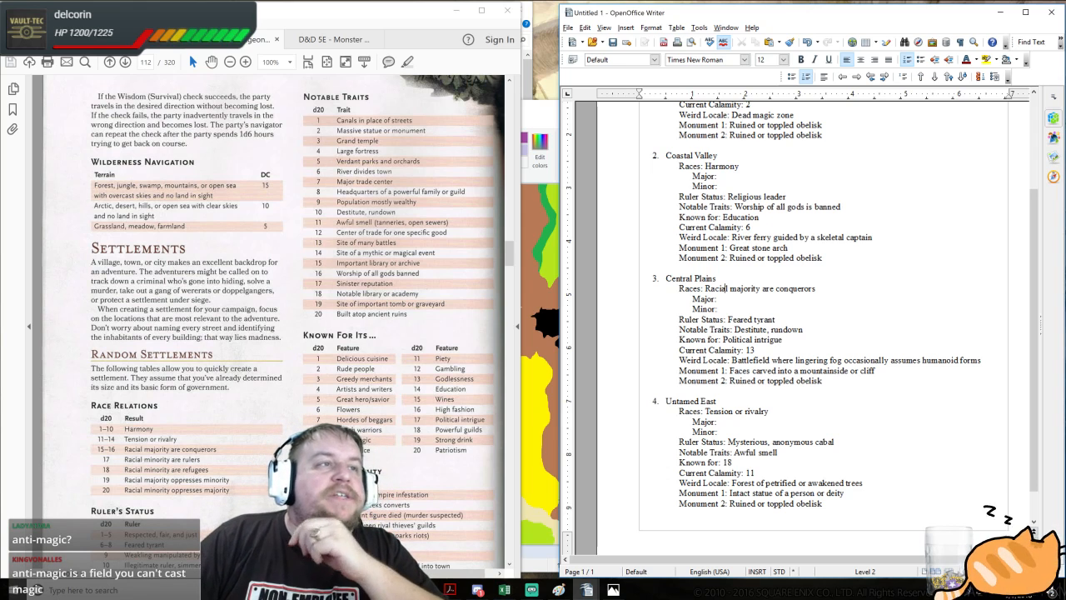
{"action": "left_click_drag", "start_coordinate": [726, 288], "coordinate": [793, 289]}
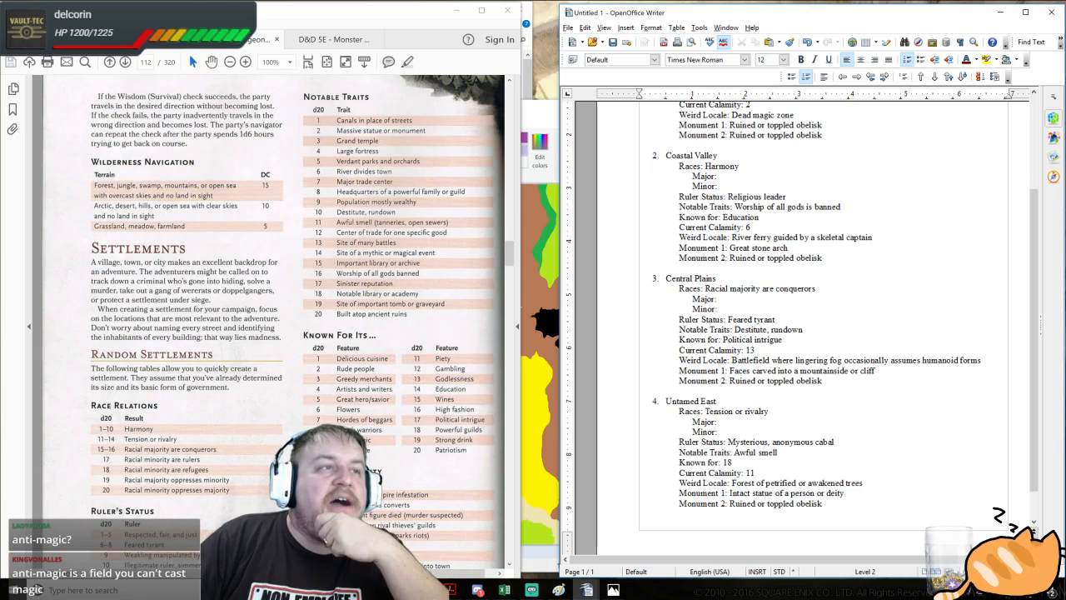
{"action": "left_click_drag", "start_coordinate": [736, 319], "coordinate": [803, 329]}
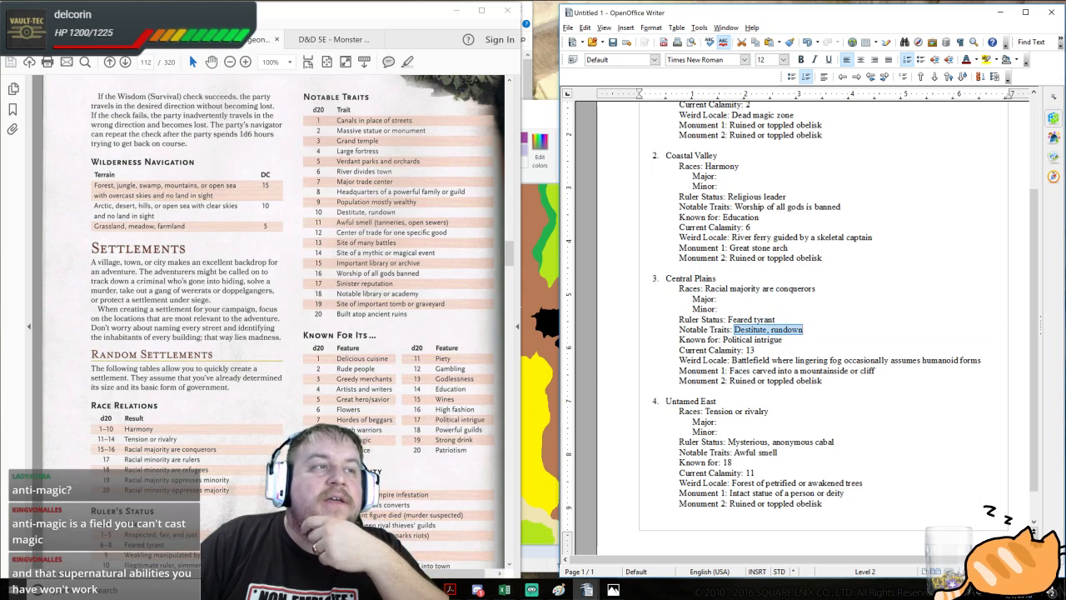
{"action": "left_click_drag", "start_coordinate": [722, 340], "coordinate": [783, 340]}
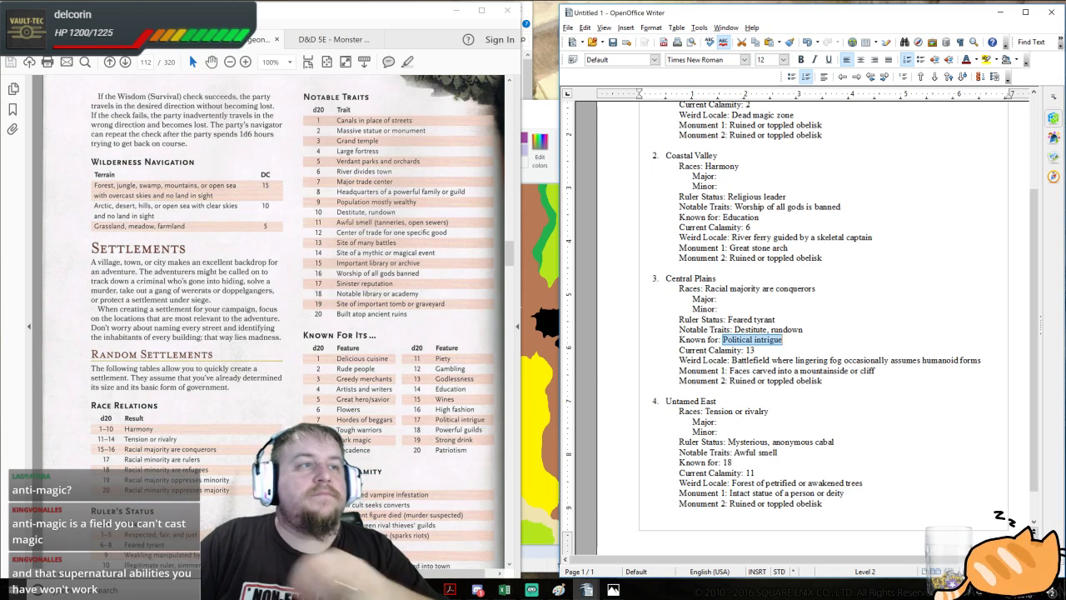
{"action": "left_click", "coordinate": [804, 330]}
- Replace Untamed East's Known for roll with "Powerful guilds"
{"action": "left_click", "coordinate": [732, 462]}
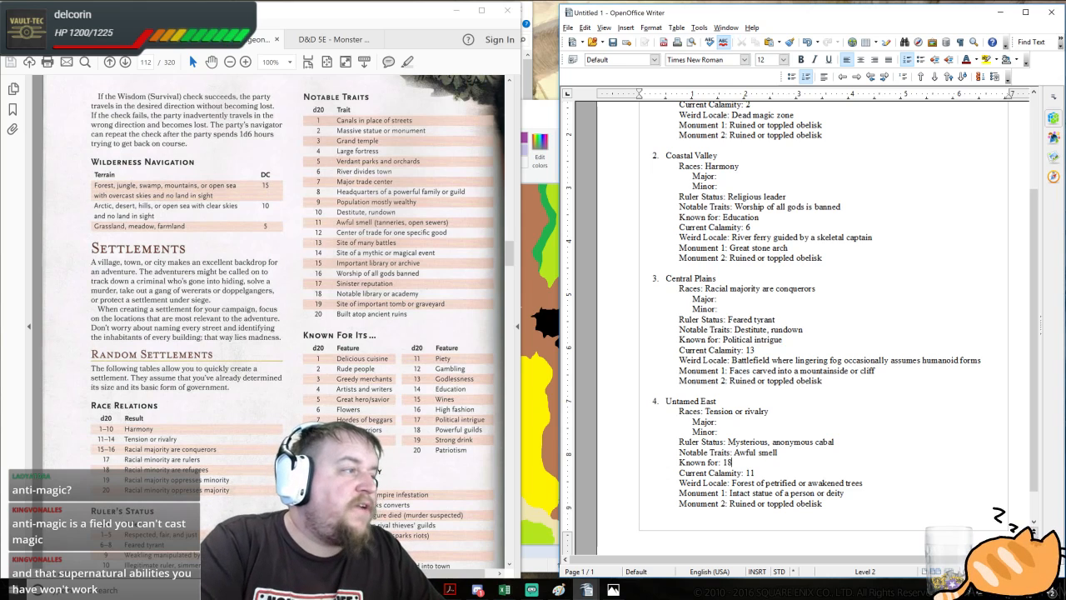
{"action": "key", "text": "BackSpace"}
{"action": "key", "text": "BackSpace"}
{"action": "type", "text": "Pow"}
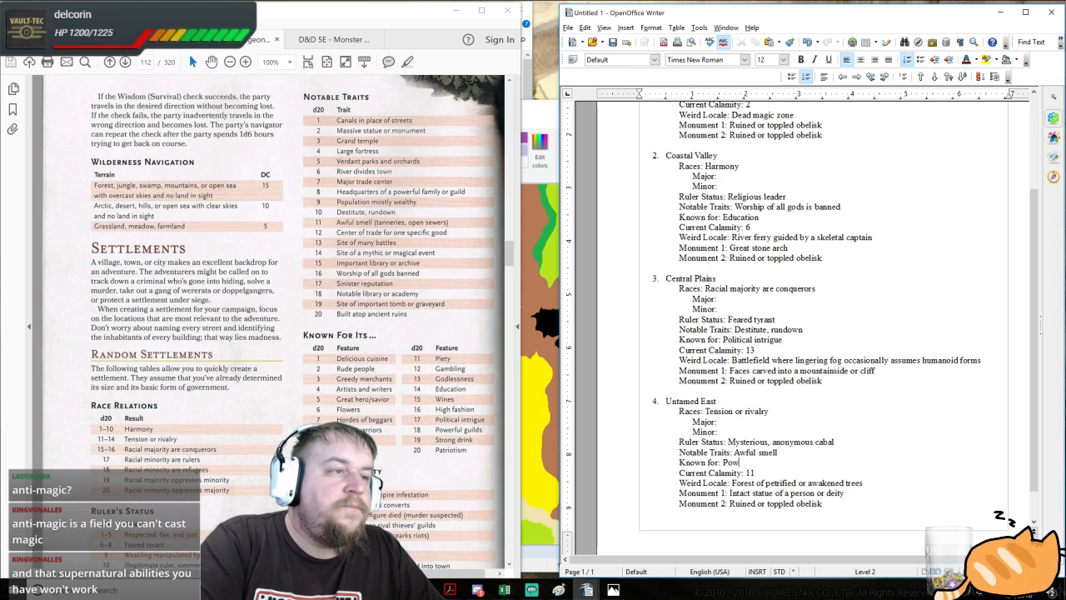
{"action": "type", "text": "erful guilds"}
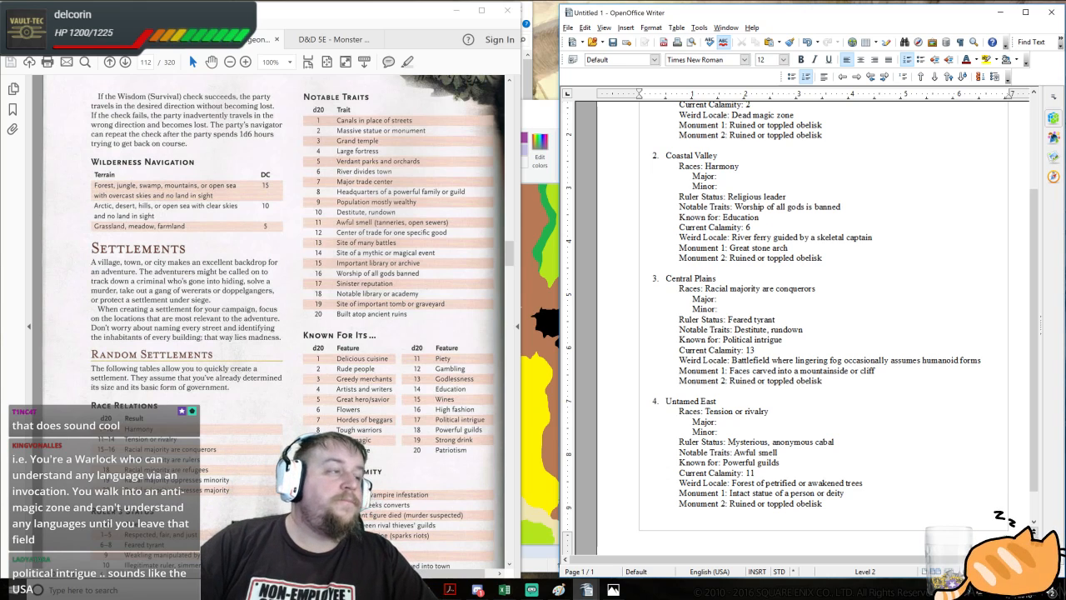
- Consult the rulebook's Current Calamity table and replace NW Island Region's Current Calamity roll with "New cult seeks converts"
{"action": "scroll", "coordinate": [401, 368], "scroll_direction": "down", "scroll_amount": 4}
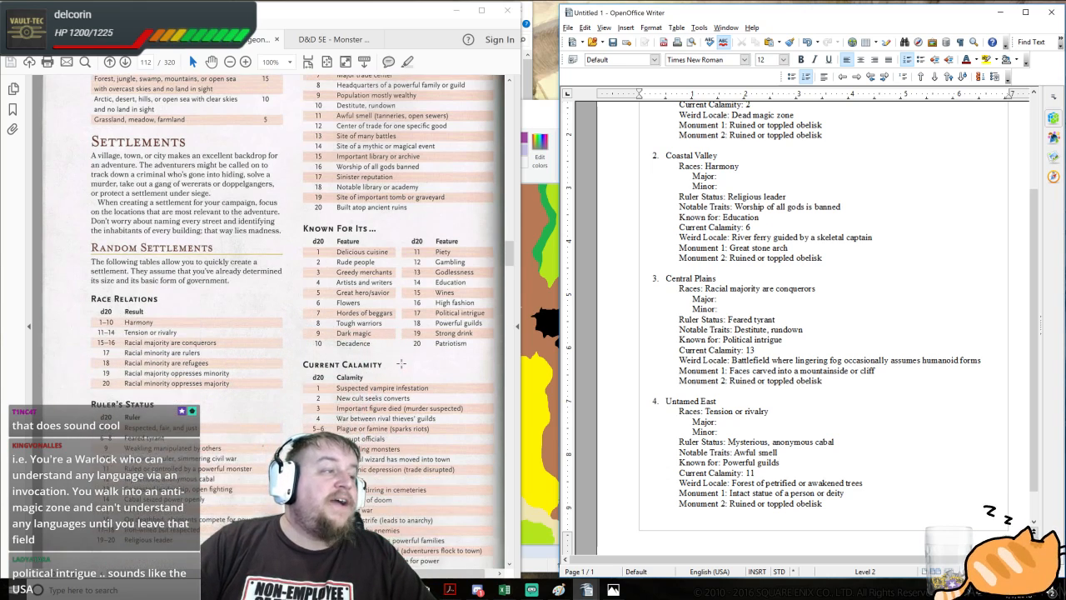
{"action": "scroll", "coordinate": [812, 325], "scroll_direction": "up", "scroll_amount": 3}
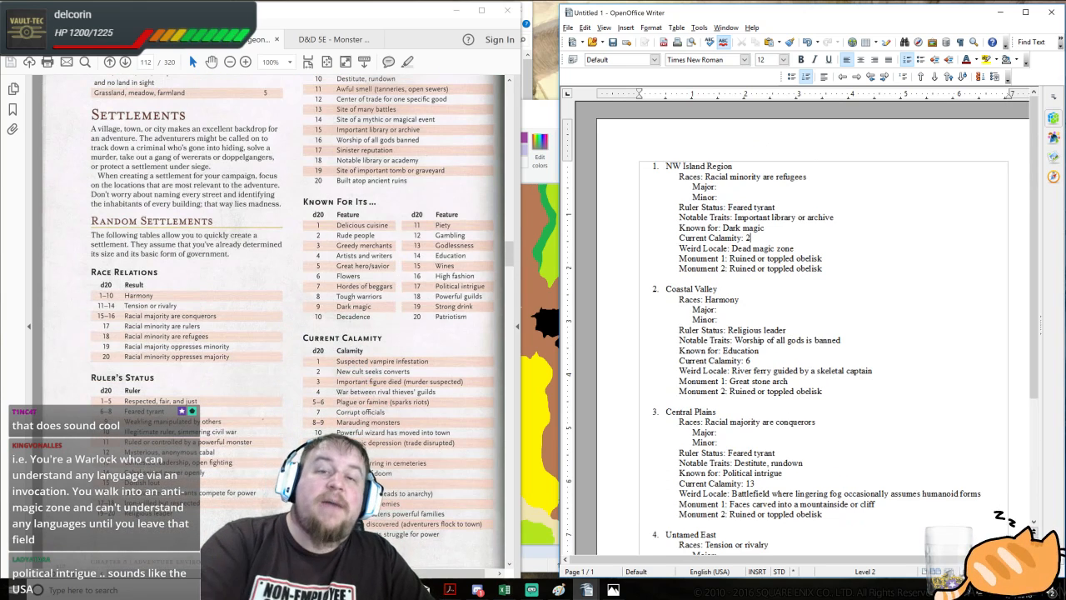
{"action": "left_click", "coordinate": [749, 238]}
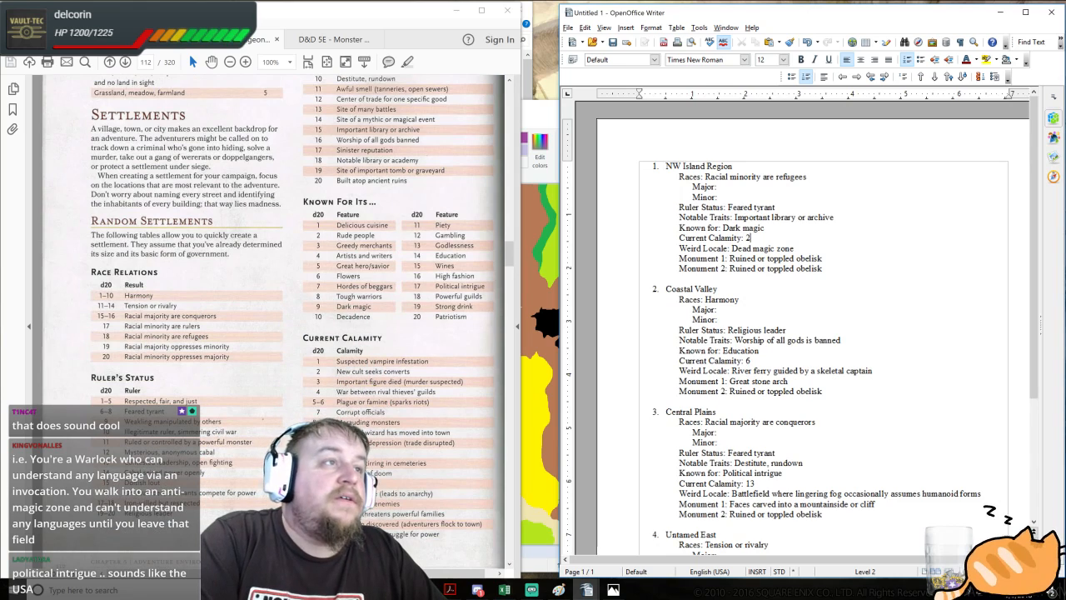
{"action": "key", "text": "BackSpace"}
{"action": "type", "text": "New"}
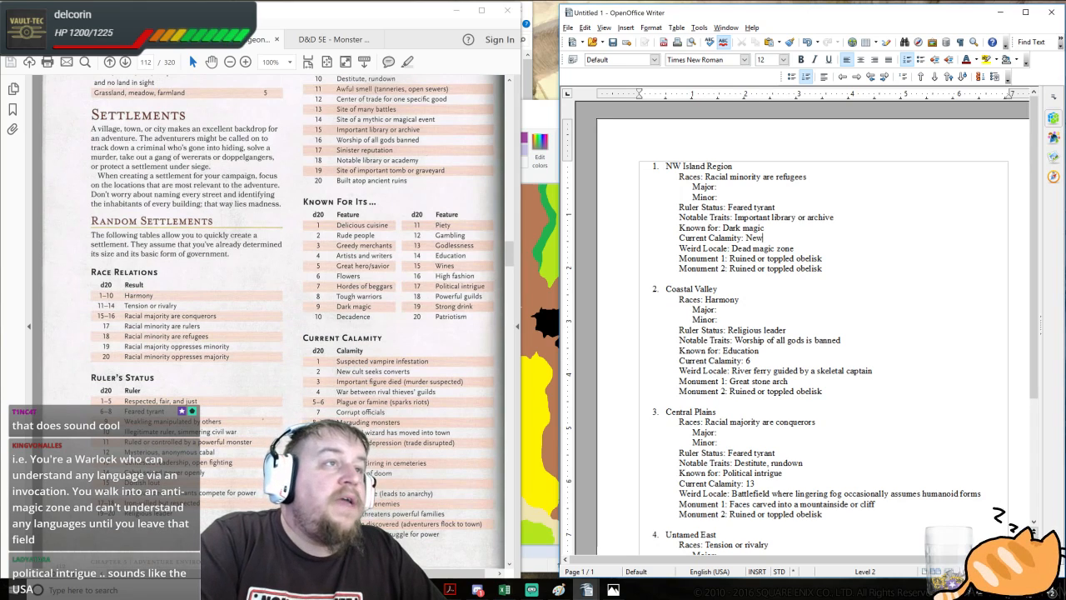
{"action": "type", "text": " cult seeks converts"}
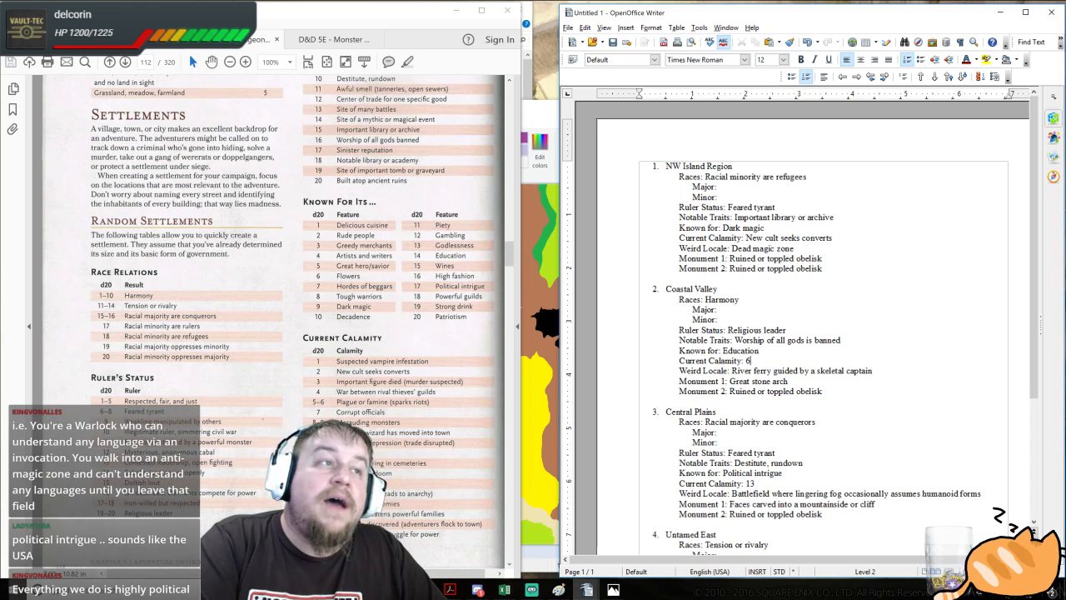
- Replace Coastal Valley's Current Calamity roll with "Plague or famine (sparks riots)"
{"action": "key", "text": "BackSpace"}
{"action": "type", "text": "Plague or fam"}
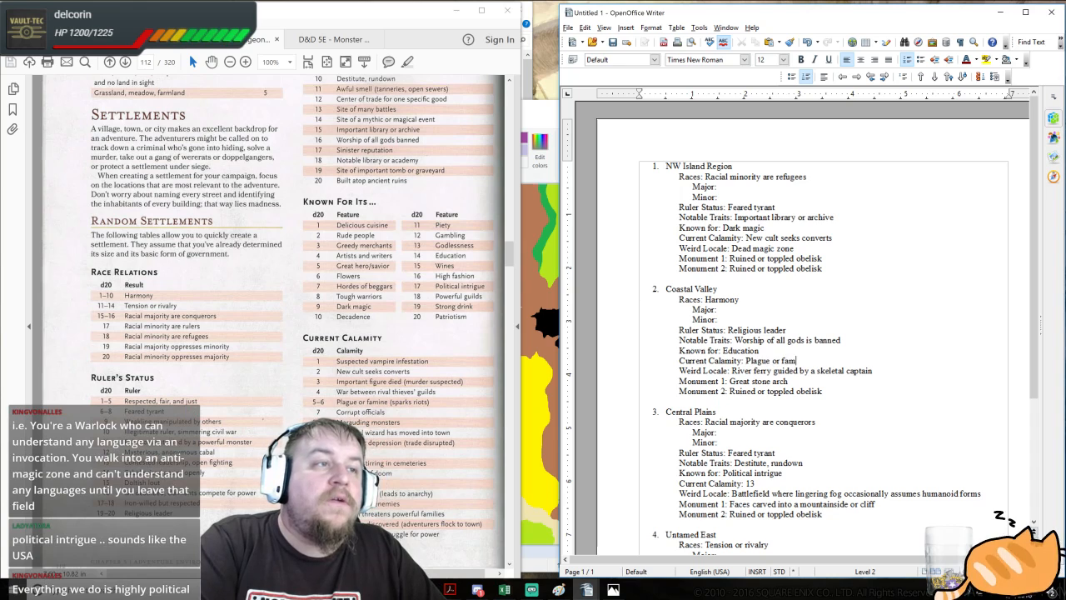
{"action": "type", "text": "ine (sparks ri"}
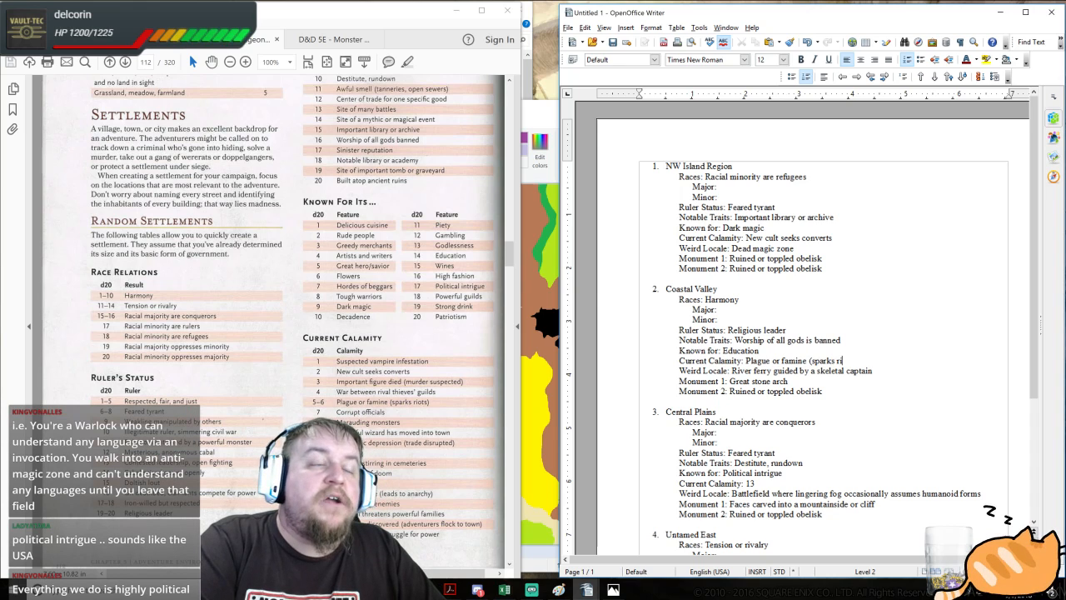
{"action": "type", "text": "ots)"}
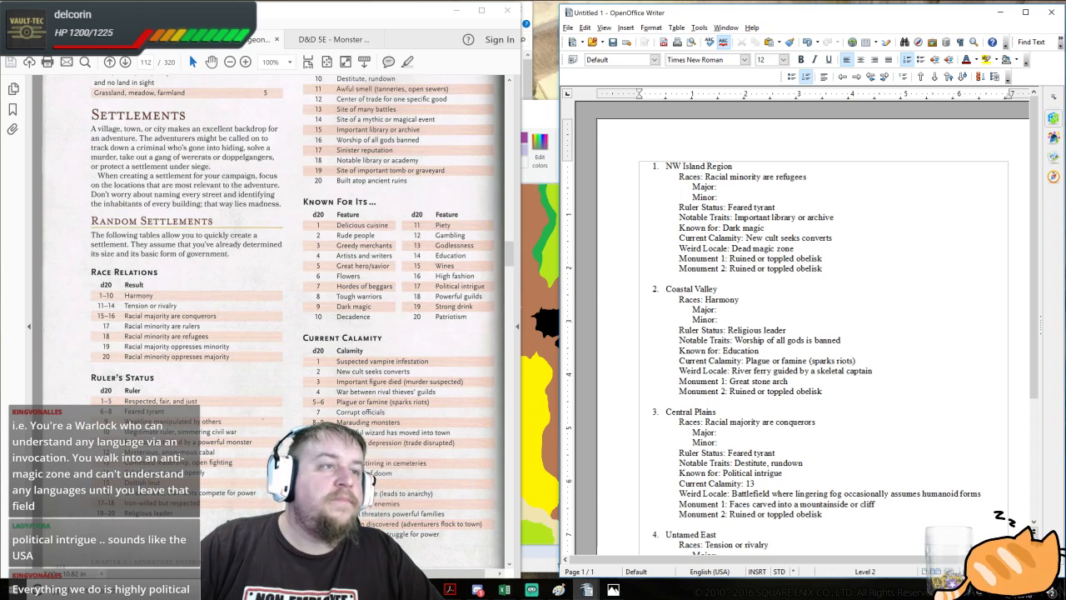
- Replace Central Plains' Current Calamity roll with "Undead are stirring in cemeteries"
{"action": "scroll", "coordinate": [800, 325], "scroll_direction": "down", "scroll_amount": 3}
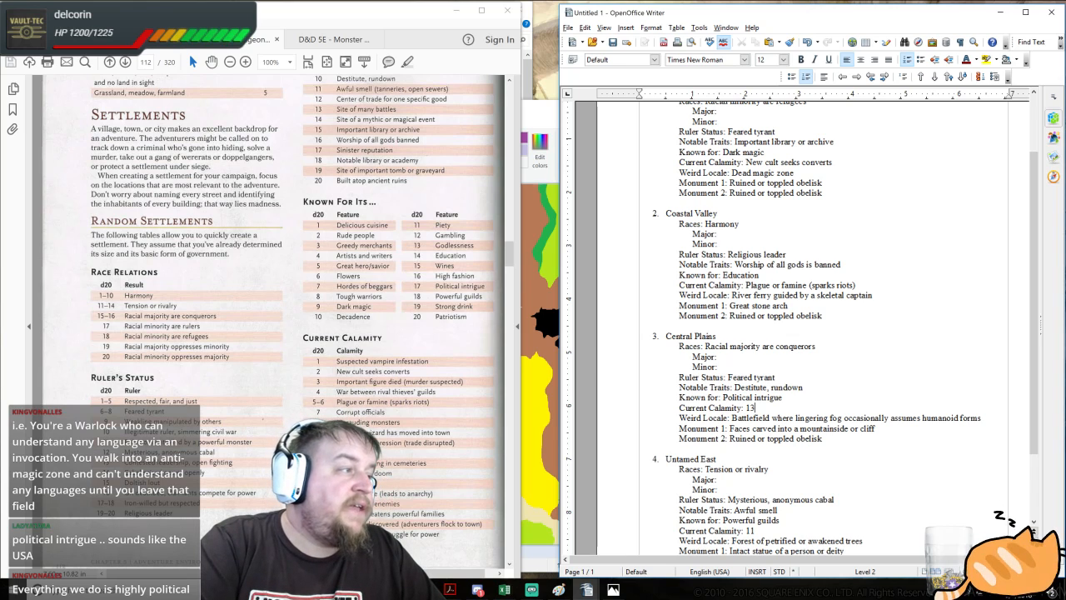
{"action": "key", "text": "BackSpace"}
{"action": "key", "text": "BackSpace"}
{"action": "type", "text": "Undead"}
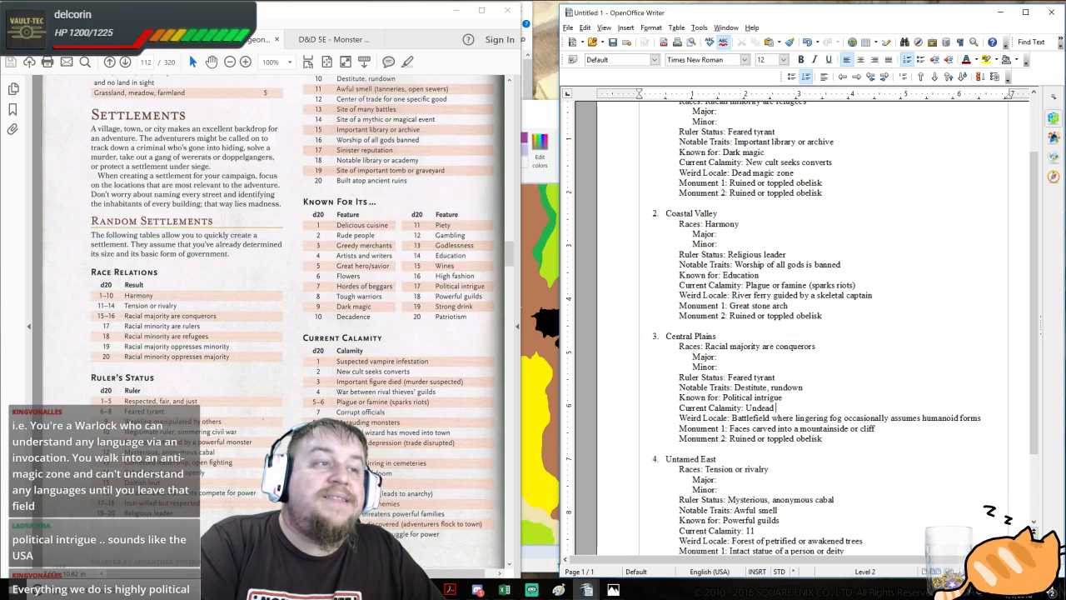
{"action": "type", "text": " are stirring in "}
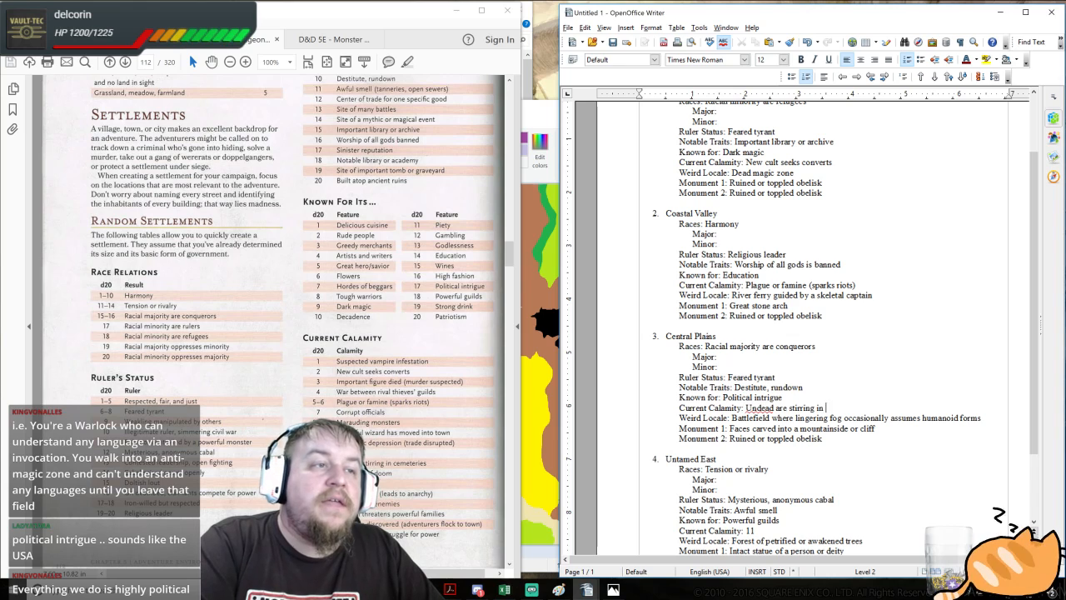
{"action": "type", "text": "cemeteries"}
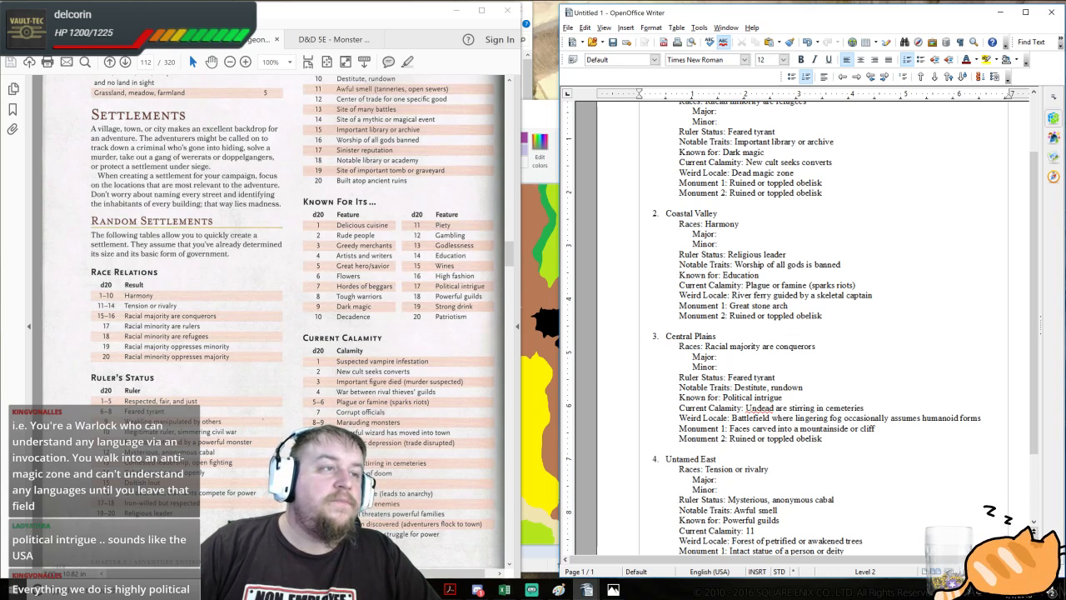
- Replace Untamed East's Current Calamity roll with "Economic depression (trade disrupted)"
{"action": "scroll", "coordinate": [803, 328], "scroll_direction": "down", "scroll_amount": 2}
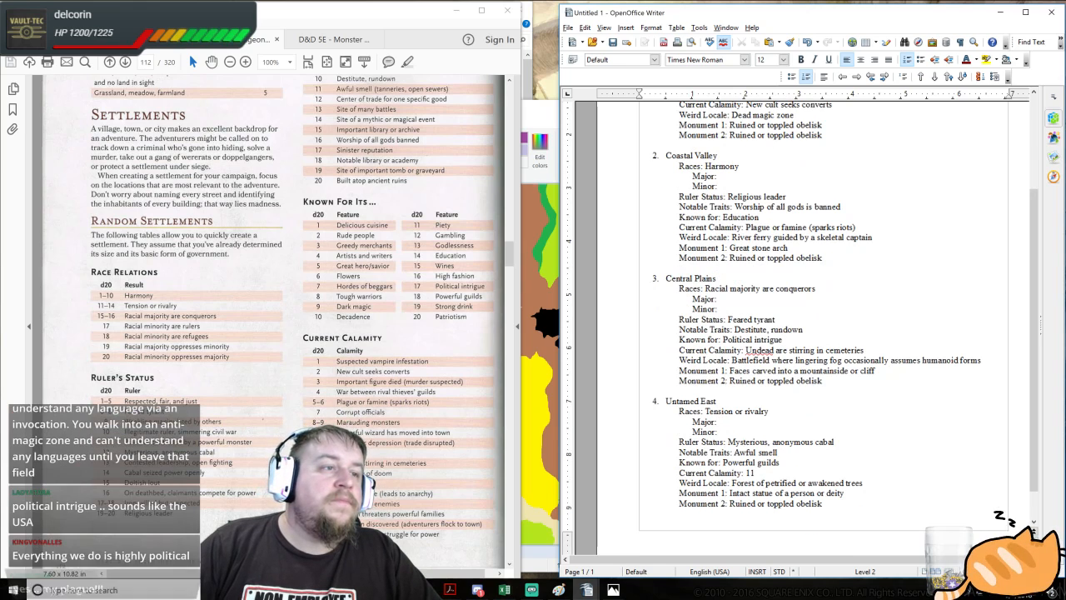
{"action": "left_click", "coordinate": [755, 472]}
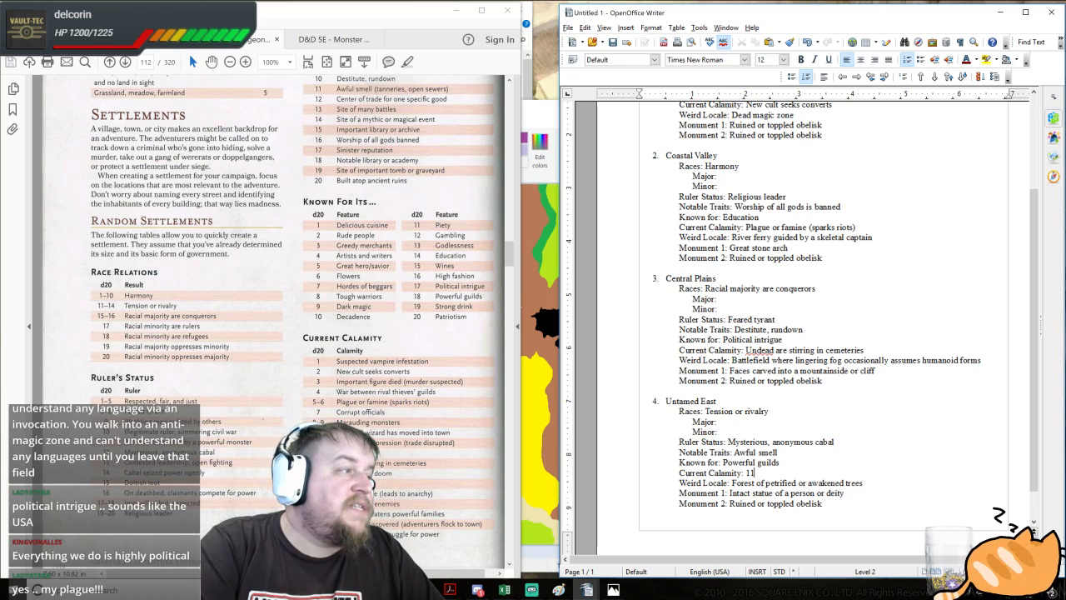
{"action": "key", "text": "BackSpace"}
{"action": "key", "text": "BackSpace"}
{"action": "type", "text": "Economic "}
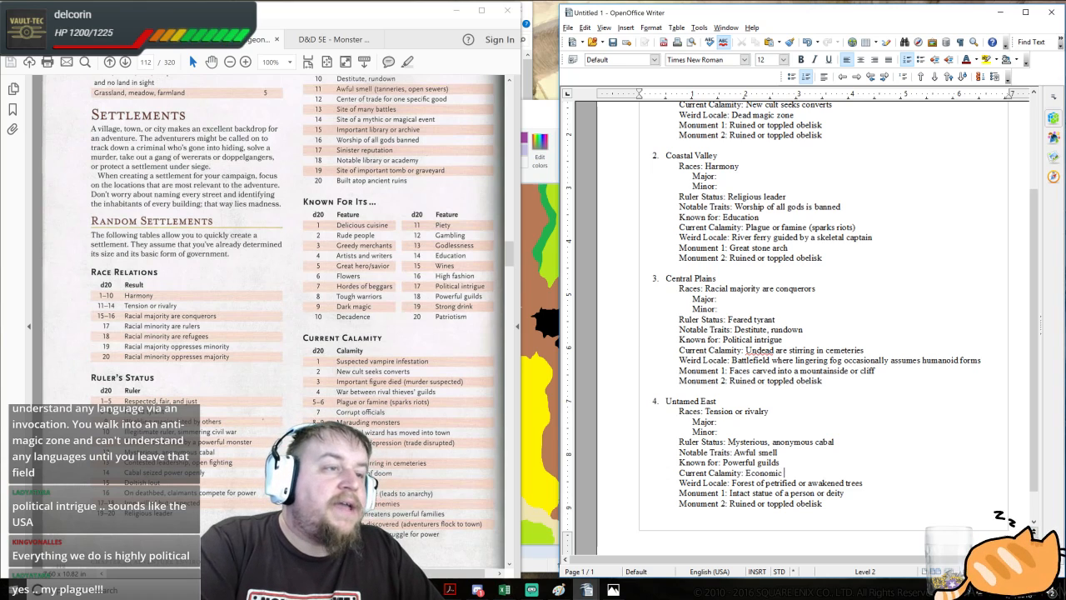
{"action": "type", "text": "depression"}
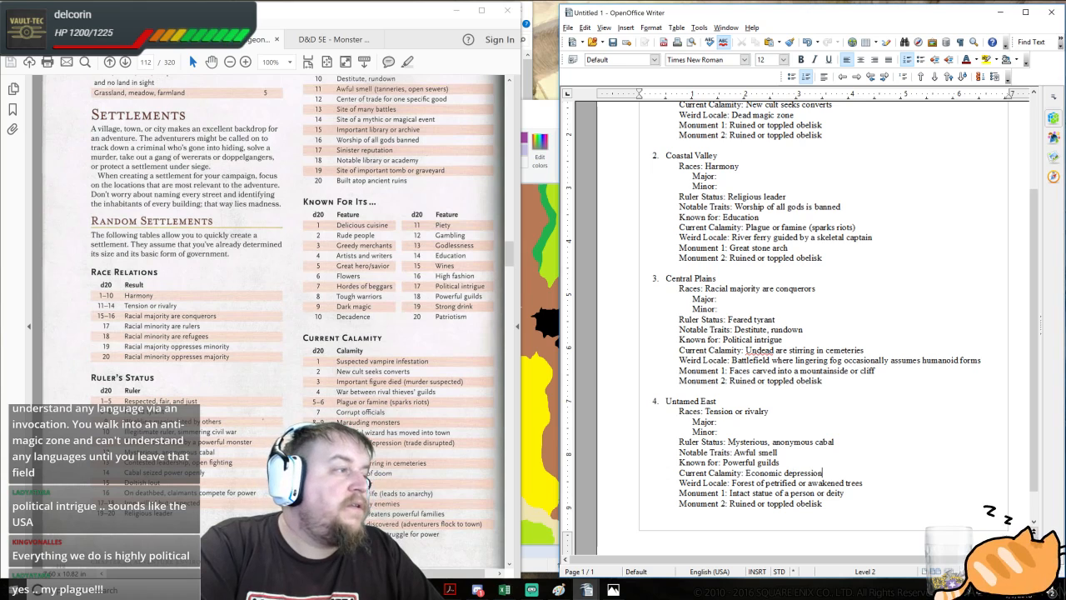
{"action": "type", "text": " (trade dis"}
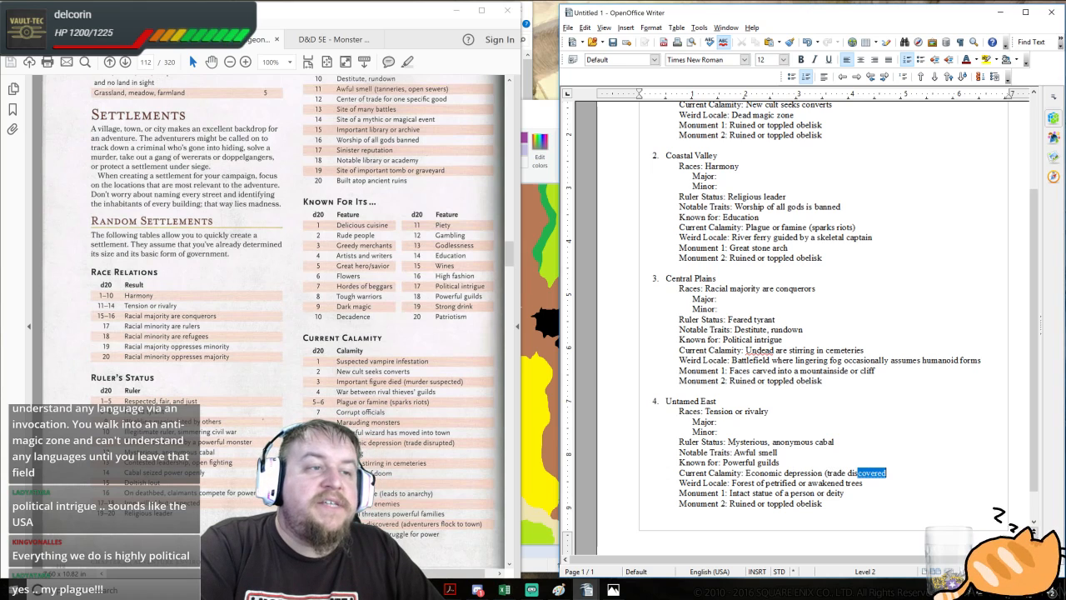
{"action": "type", "text": "rupted)"}
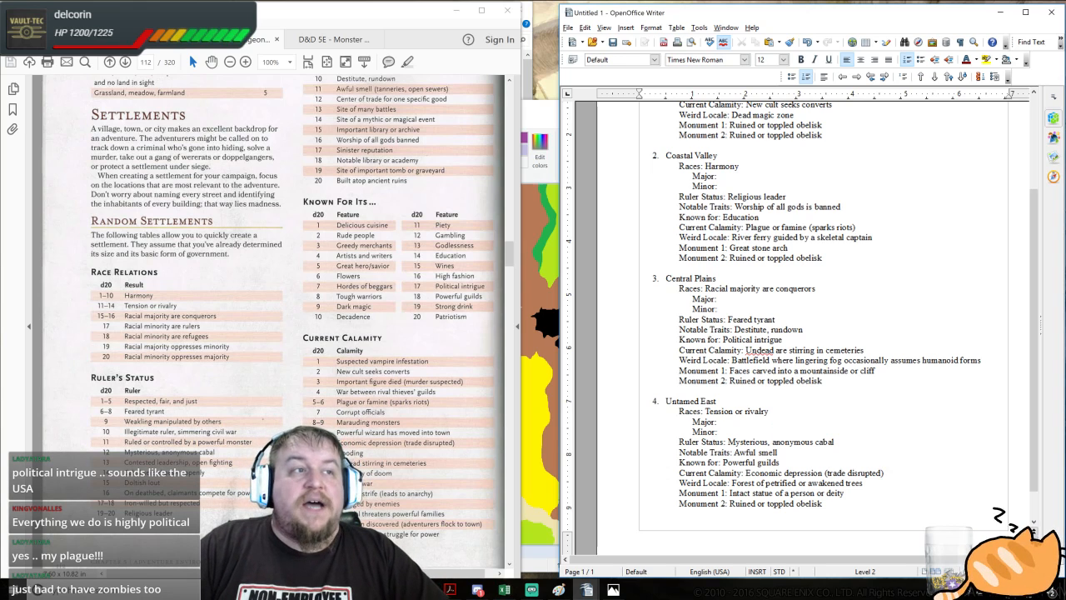
{"action": "left_click_drag", "start_coordinate": [745, 350], "coordinate": [863, 350]}
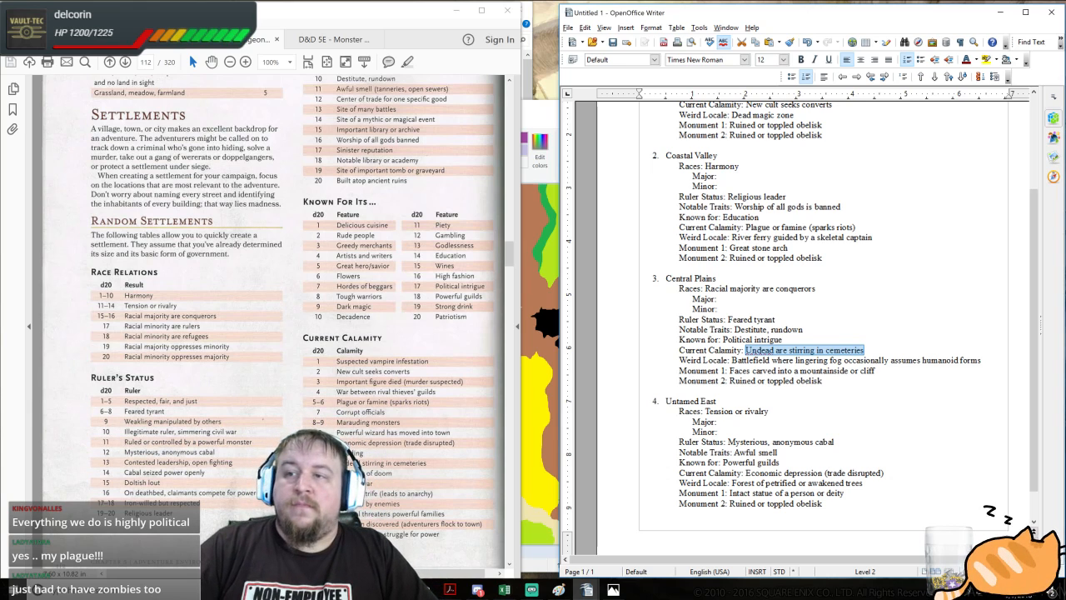
{"action": "left_click", "coordinate": [803, 329]}
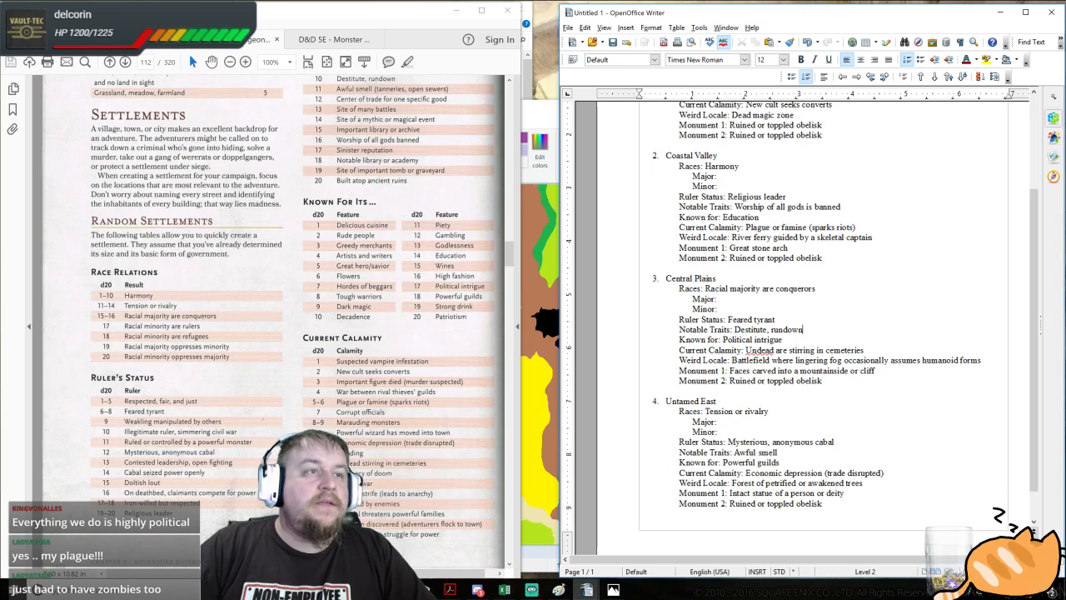
- Switch to the Dungeons & Dragons Dice Roller in the browser, set the d10 count to 2 and roll
{"action": "scroll", "coordinate": [803, 333], "scroll_direction": "up", "scroll_amount": 3}
{"action": "scroll", "coordinate": [800, 333], "scroll_direction": "up", "scroll_amount": 1}
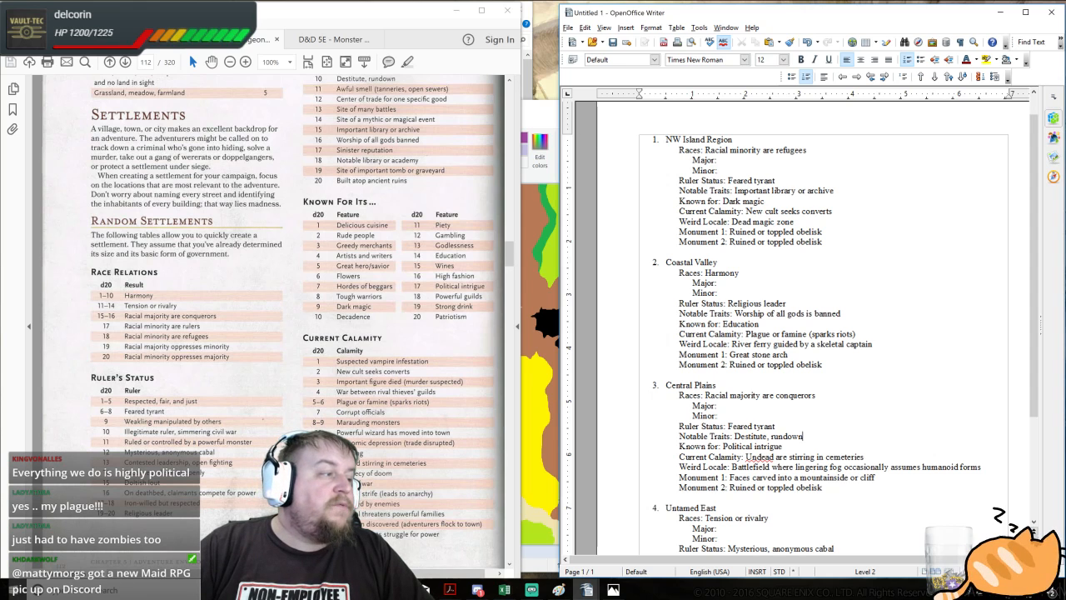
{"action": "left_click", "coordinate": [140, 586]}
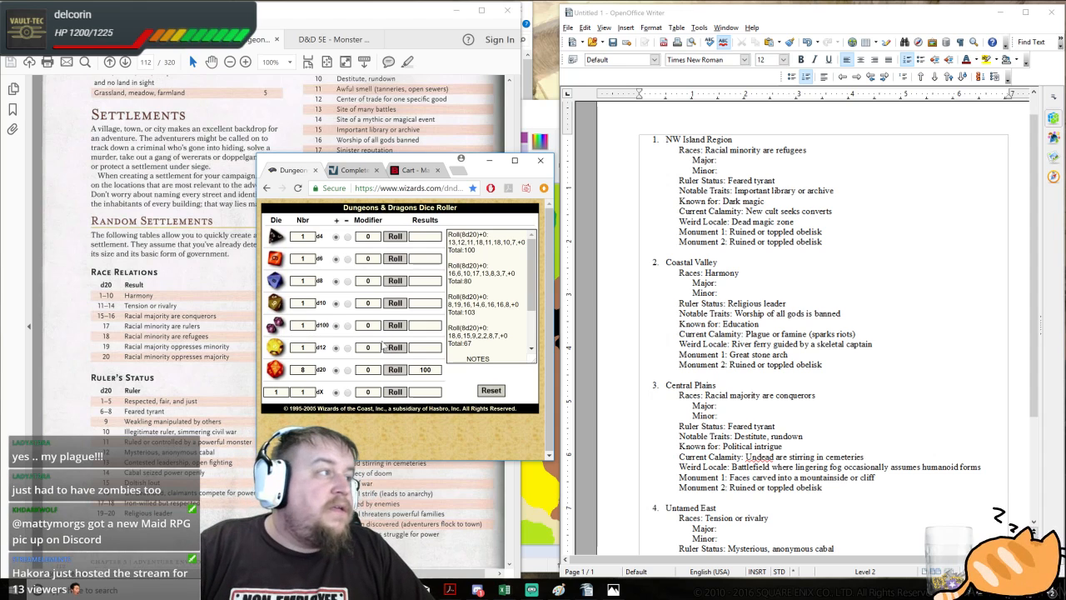
{"action": "double_click", "coordinate": [302, 302]}
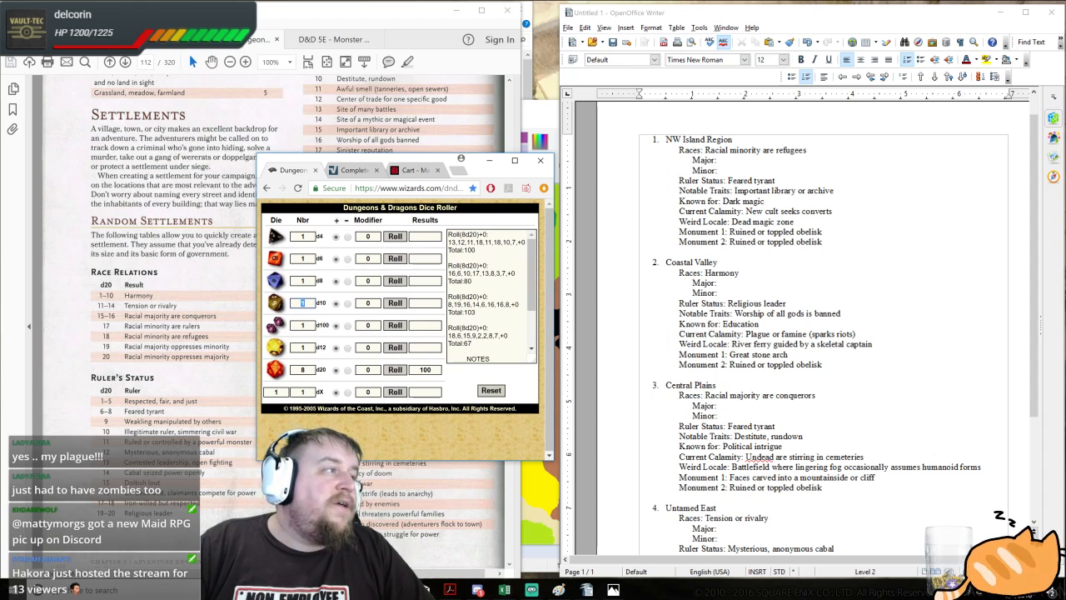
{"action": "type", "text": "2"}
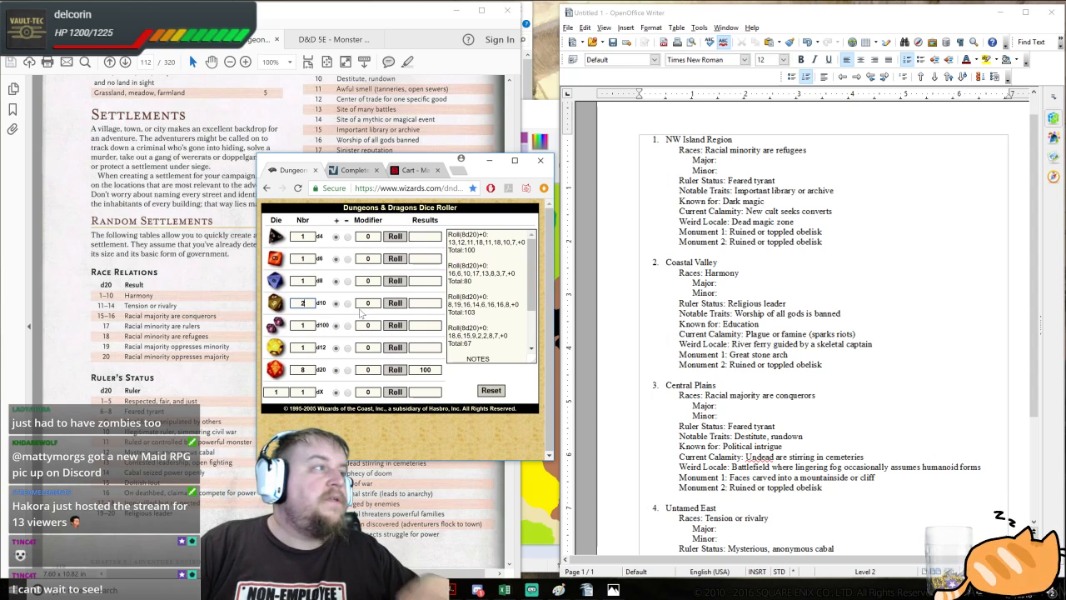
{"action": "left_click", "coordinate": [275, 303]}
- Switch back to Writer and enter 7 for Major and 9 for Minor under NW Island Region's Races
{"action": "left_click", "coordinate": [718, 160]}
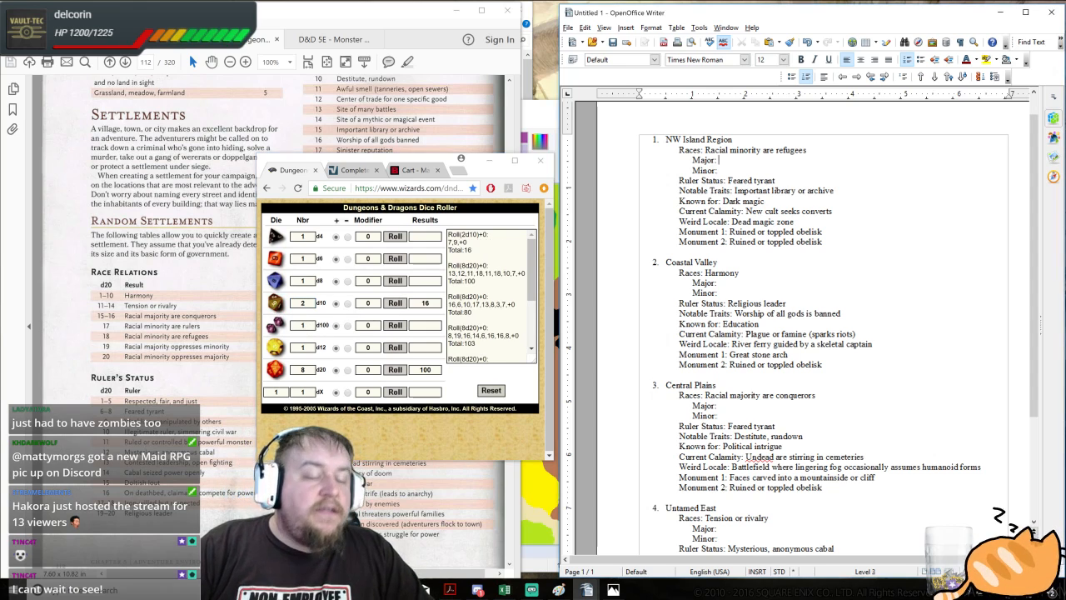
{"action": "type", "text": "7"}
{"action": "key", "text": "Down"}
{"action": "type", "text": "9"}
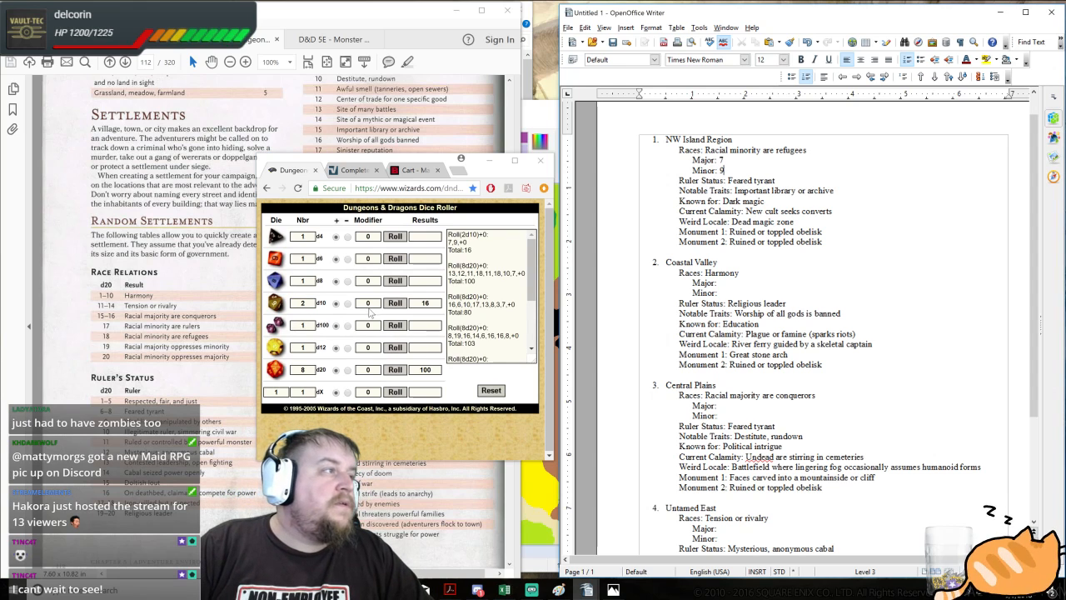
- Roll two d10 again and record 7 for Major and 5 for Minor under Coastal Valley's Races
{"action": "left_click", "coordinate": [394, 303]}
{"action": "left_click", "coordinate": [719, 283]}
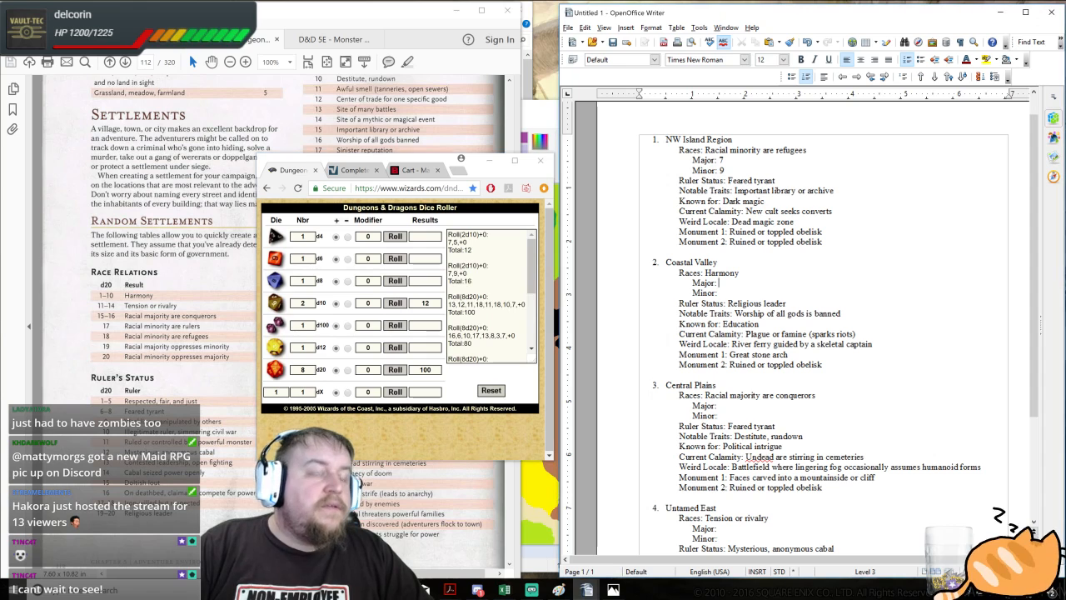
{"action": "type", "text": "7"}
{"action": "key", "text": "Down"}
{"action": "type", "text": "5"}
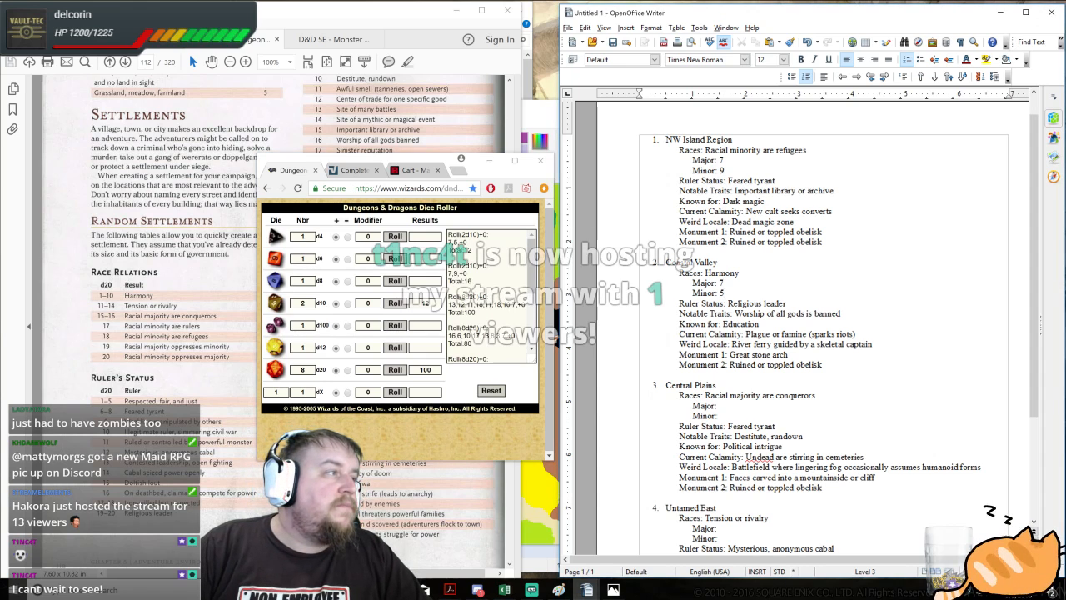
- Roll two d10 again and record 9 for Major and 1 for Minor under Central Plains' Races
{"action": "left_click", "coordinate": [278, 303]}
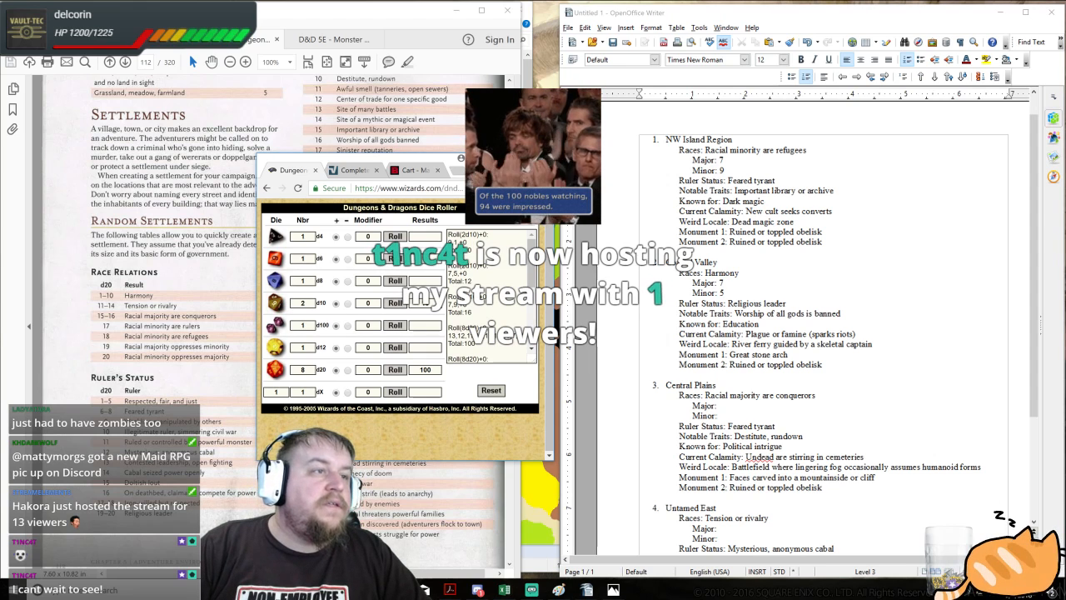
{"action": "type", "text": "9"}
{"action": "key", "text": "Down"}
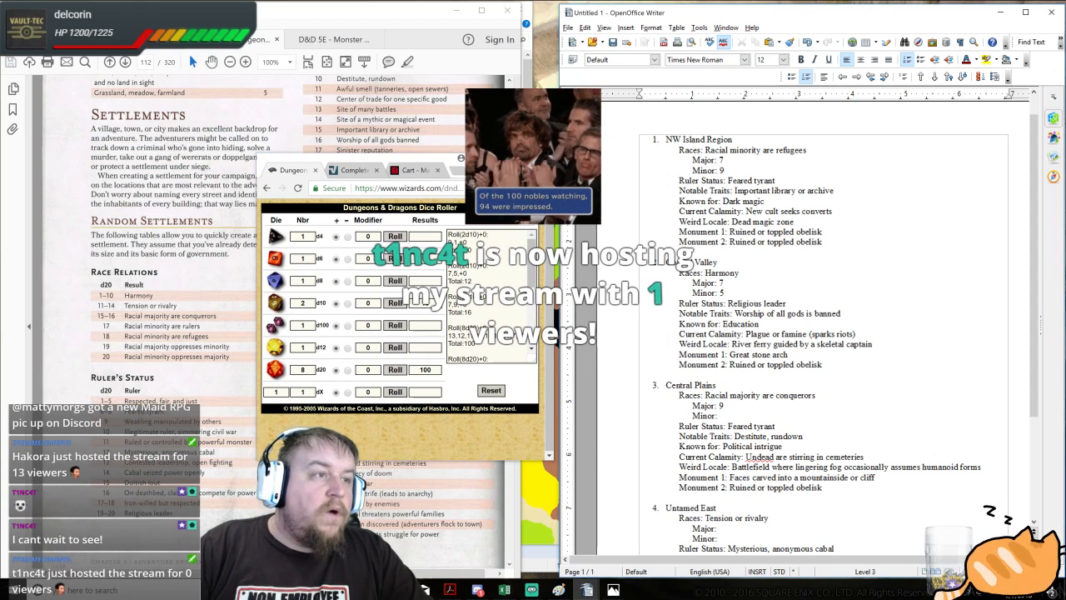
{"action": "type", "text": "1"}
- Roll two d10 once more and record 3 for Major and 7 for Minor under Untamed East's Races
{"action": "scroll", "coordinate": [800, 333], "scroll_direction": "down", "scroll_amount": 2}
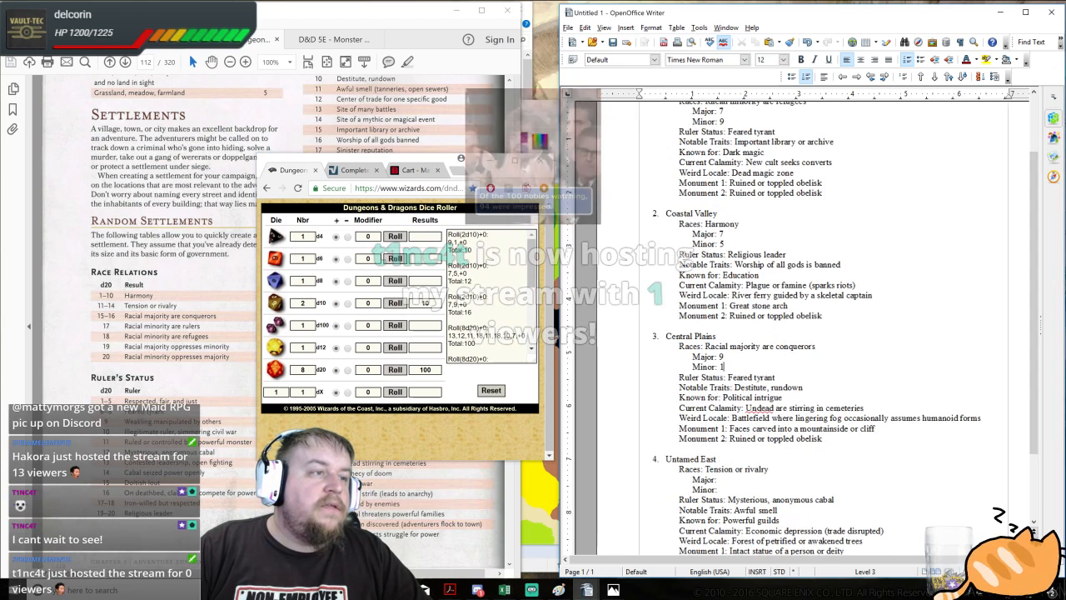
{"action": "left_click", "coordinate": [276, 304]}
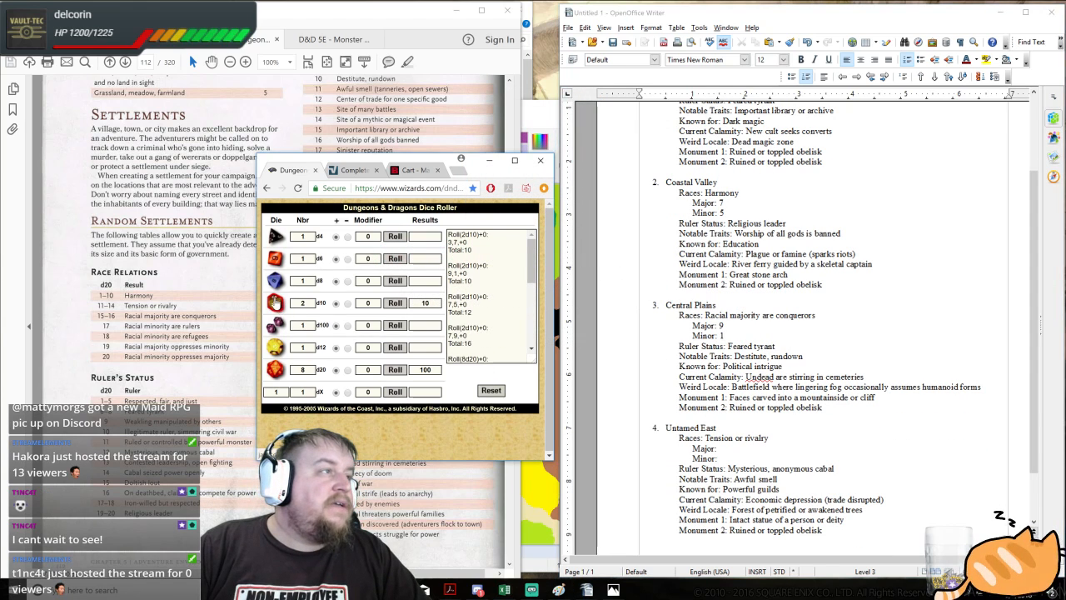
{"action": "left_click", "coordinate": [718, 448]}
{"action": "type", "text": "3"}
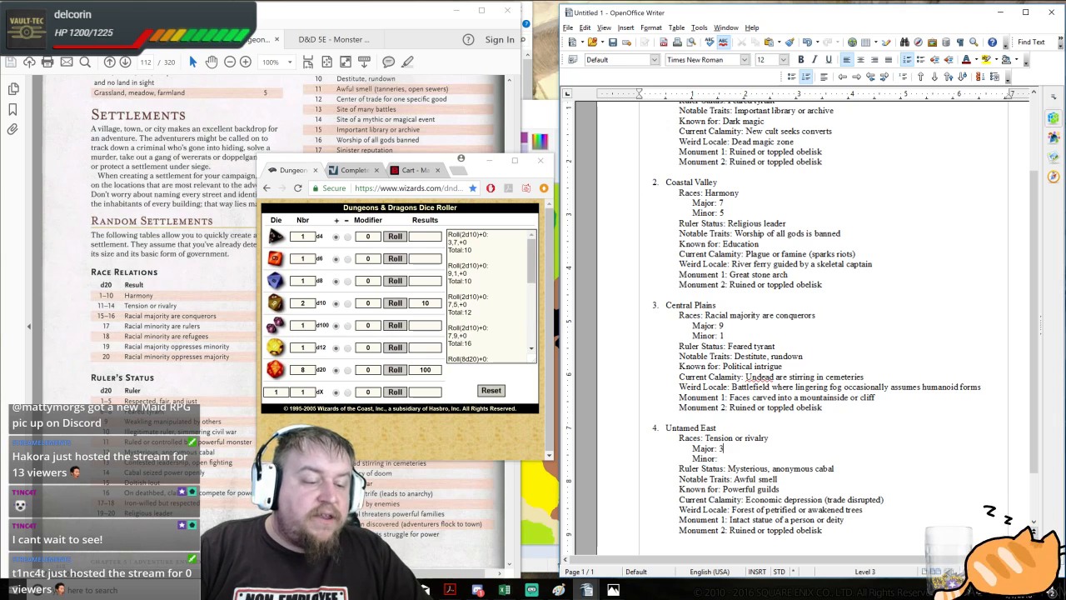
{"action": "type", "text": "7"}
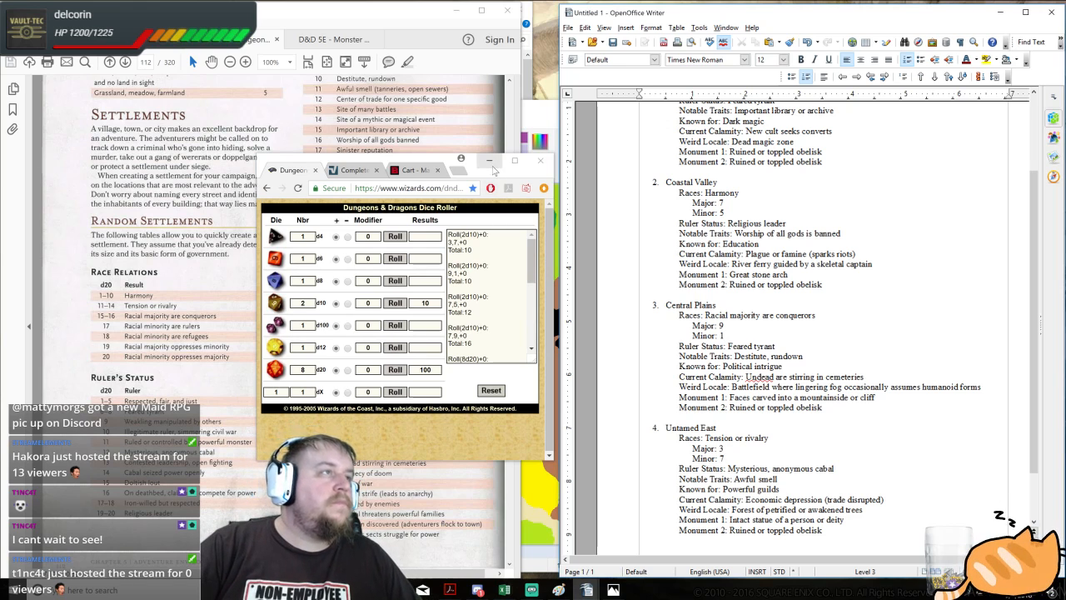
- Bring up the Dice Roll Summary in Excel for reference and, in Writer, replace NW Island Region's Major with Half-Elf and Minor with Tiefling
{"action": "left_click", "coordinate": [458, 50]}
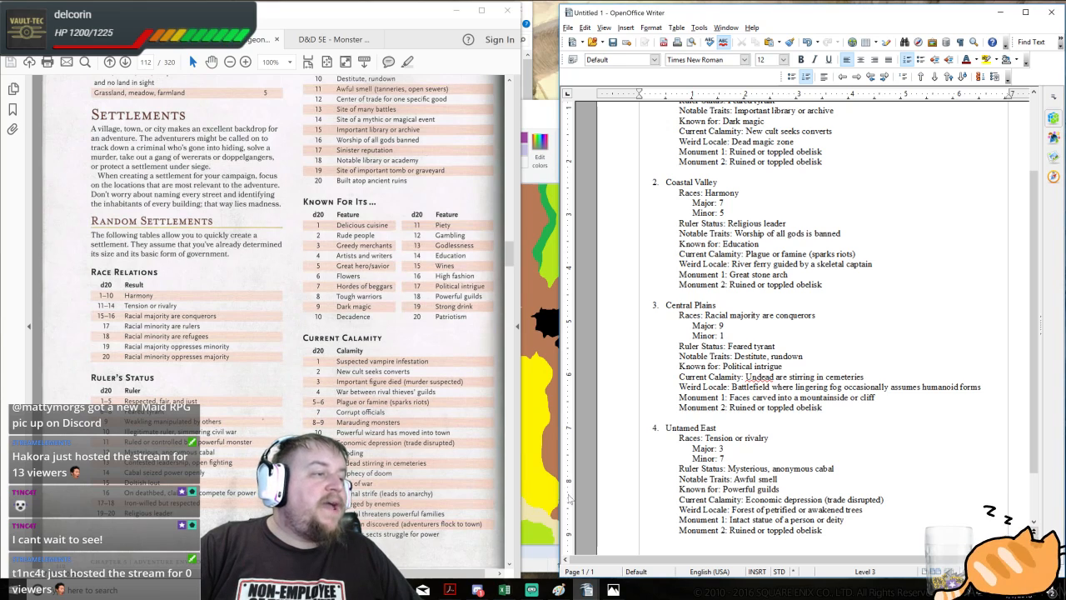
{"action": "left_click", "coordinate": [514, 589]}
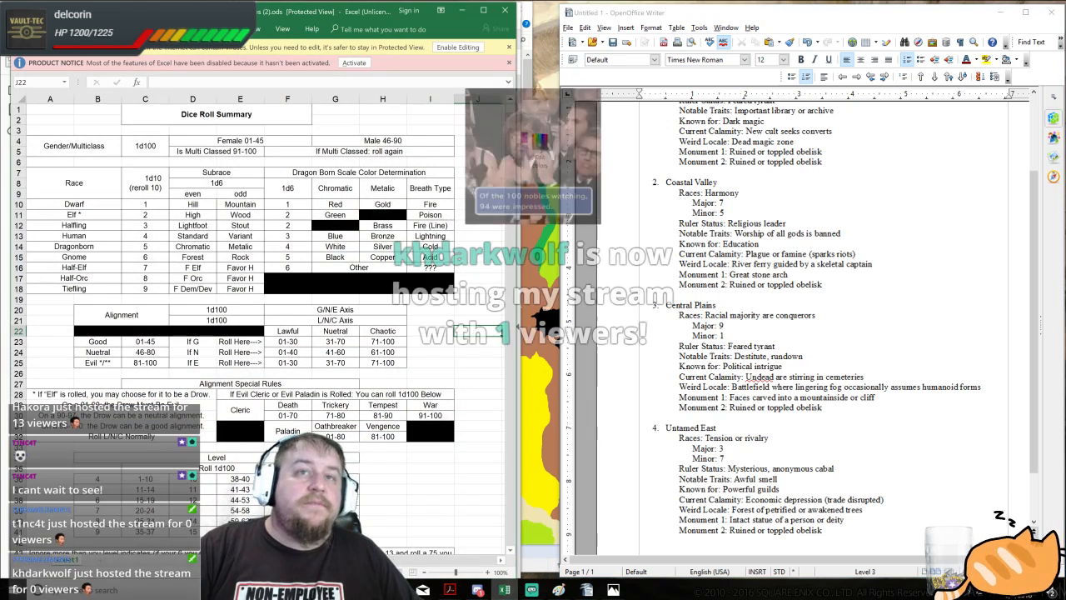
{"action": "left_click", "coordinate": [716, 305]}
{"action": "scroll", "coordinate": [716, 305], "scroll_direction": "up", "scroll_amount": 3}
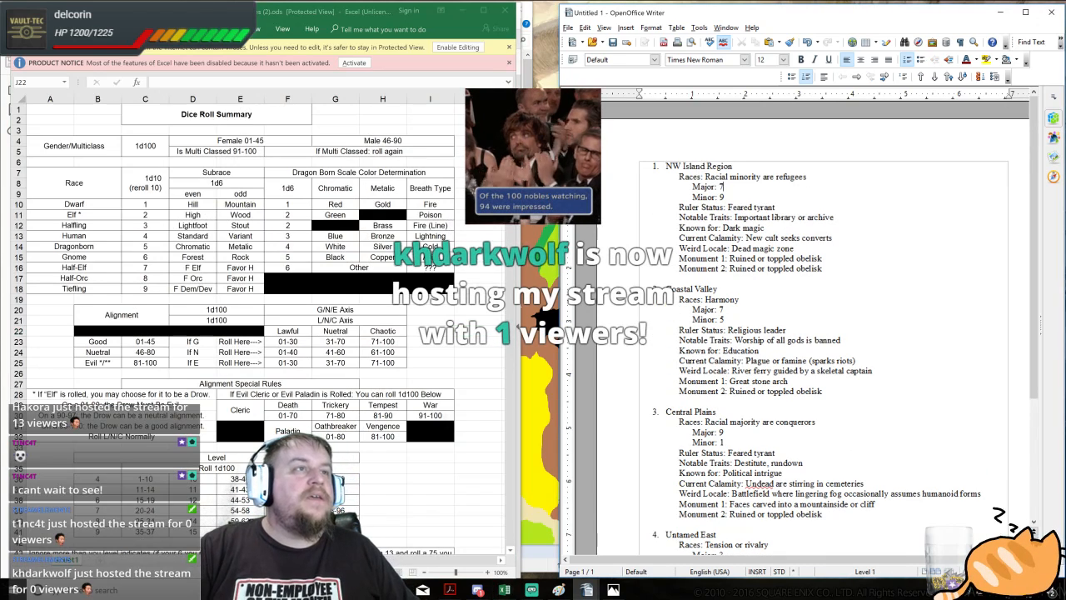
{"action": "left_click", "coordinate": [723, 187]}
{"action": "key", "text": "BackSpace"}
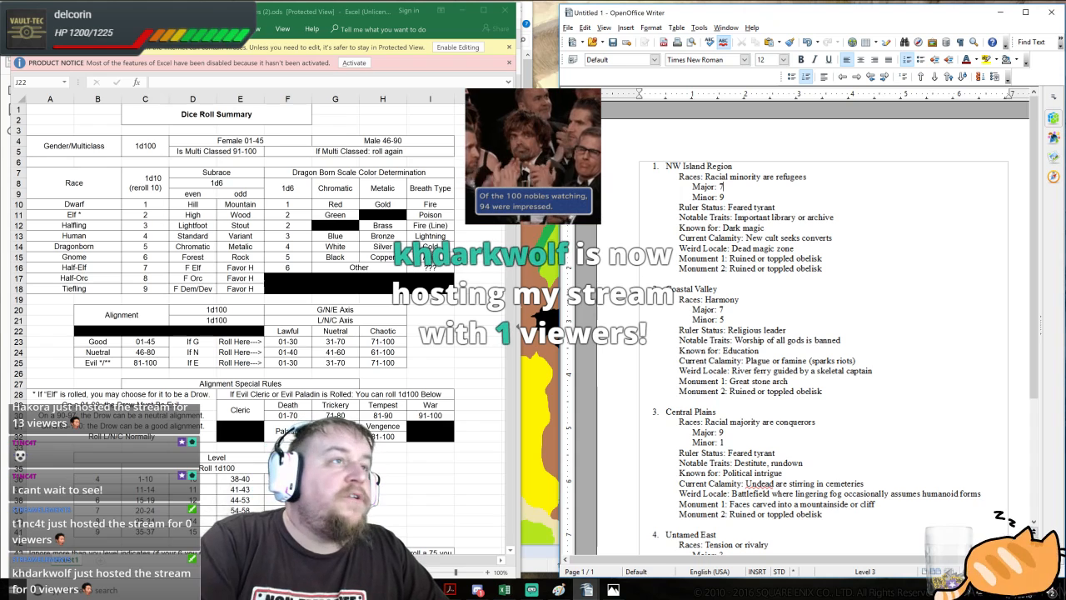
{"action": "type", "text": "Half-Elf"}
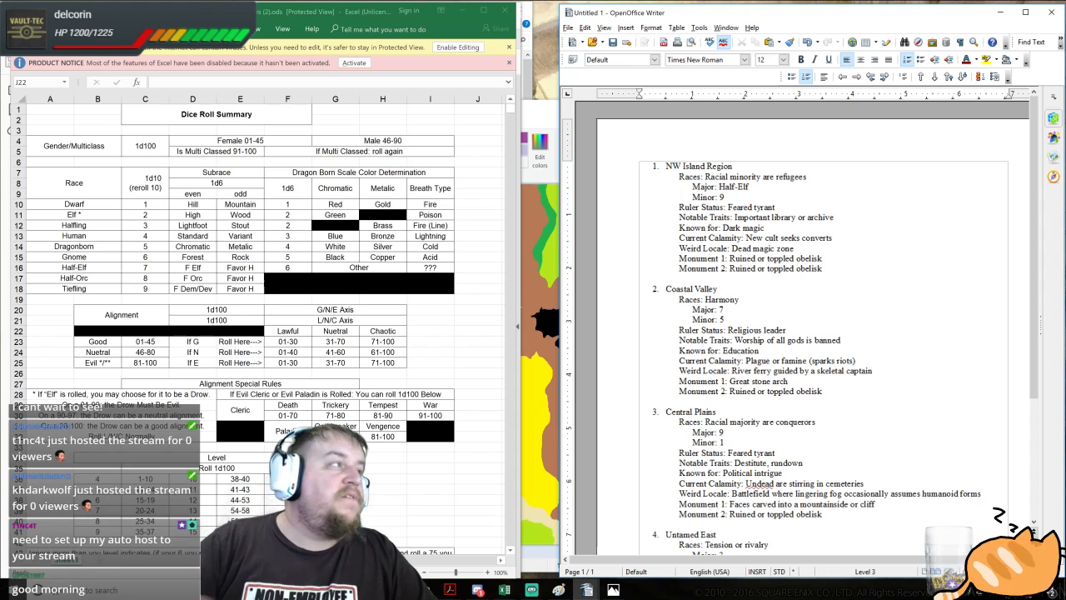
{"action": "key", "text": "BackSpace"}
{"action": "type", "text": "Tiefling"}
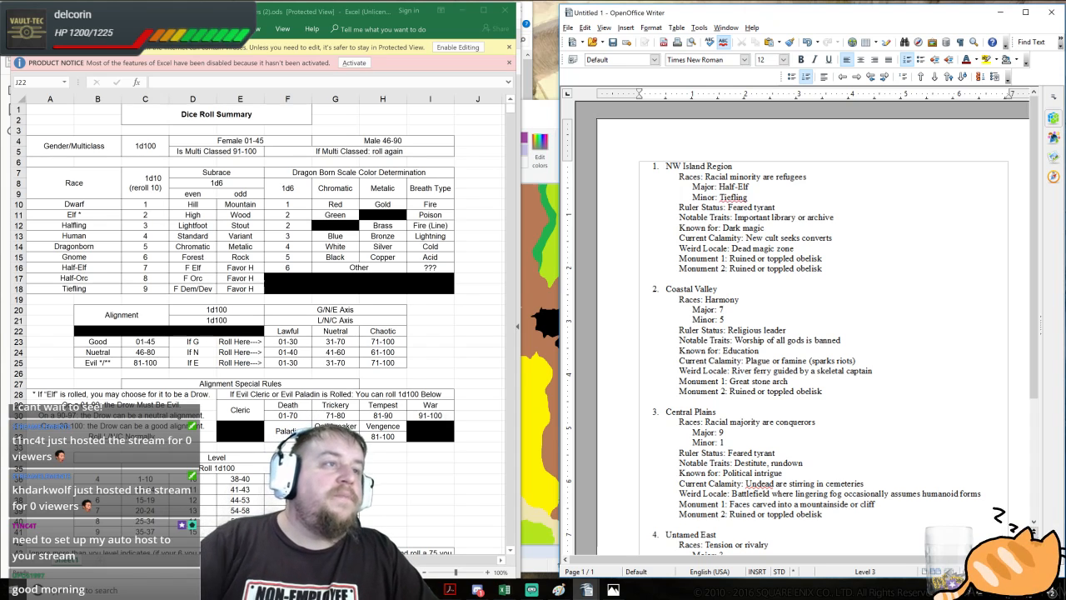
- Replace Coastal Valley's race rolls with Half-Elf for Major and Human for Minor
{"action": "key", "text": "BackSpace"}
{"action": "type", "text": "Half-Elf"}
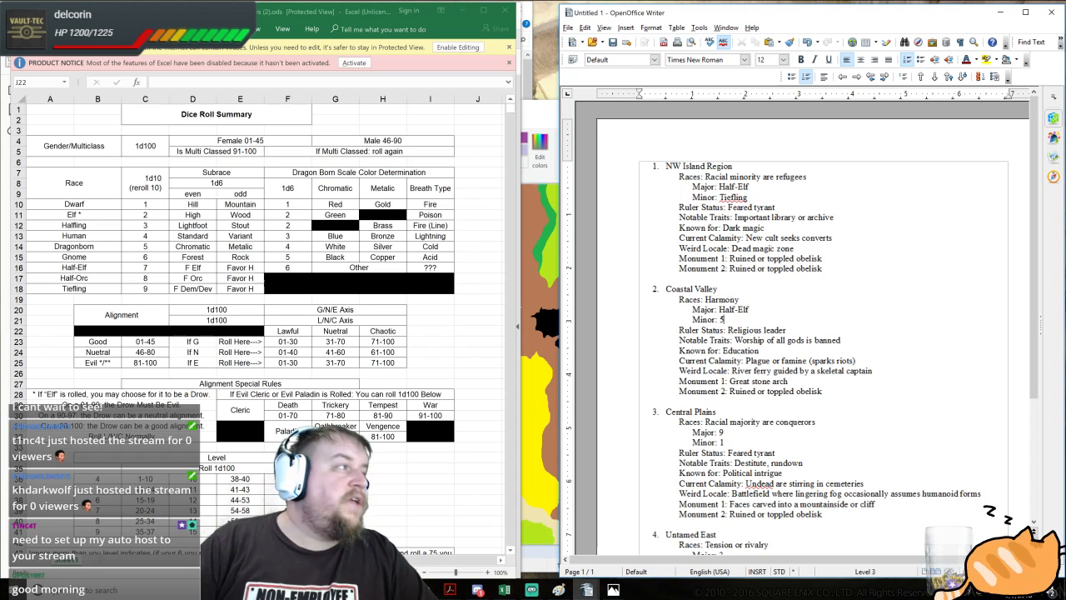
{"action": "key", "text": "BackSpace"}
{"action": "type", "text": "Human"}
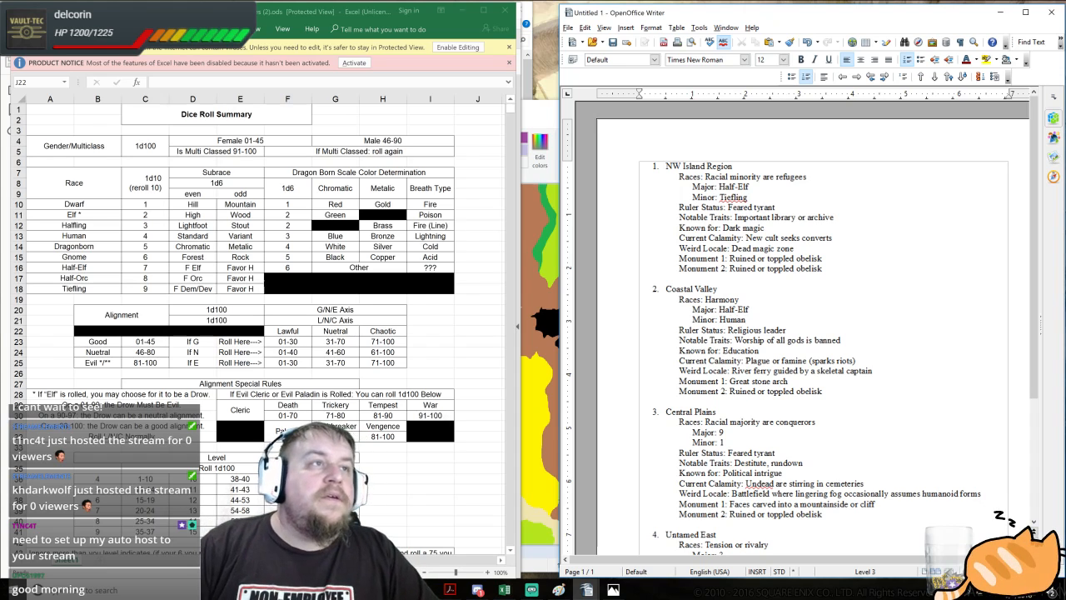
{"action": "double_click", "coordinate": [733, 319]}
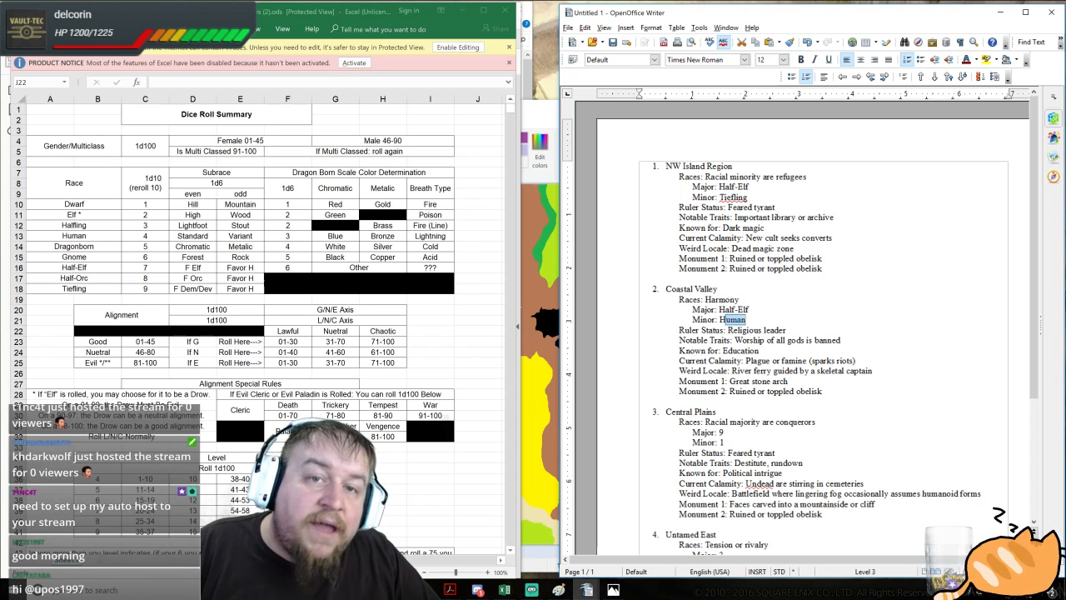
{"action": "key", "text": "Right"}
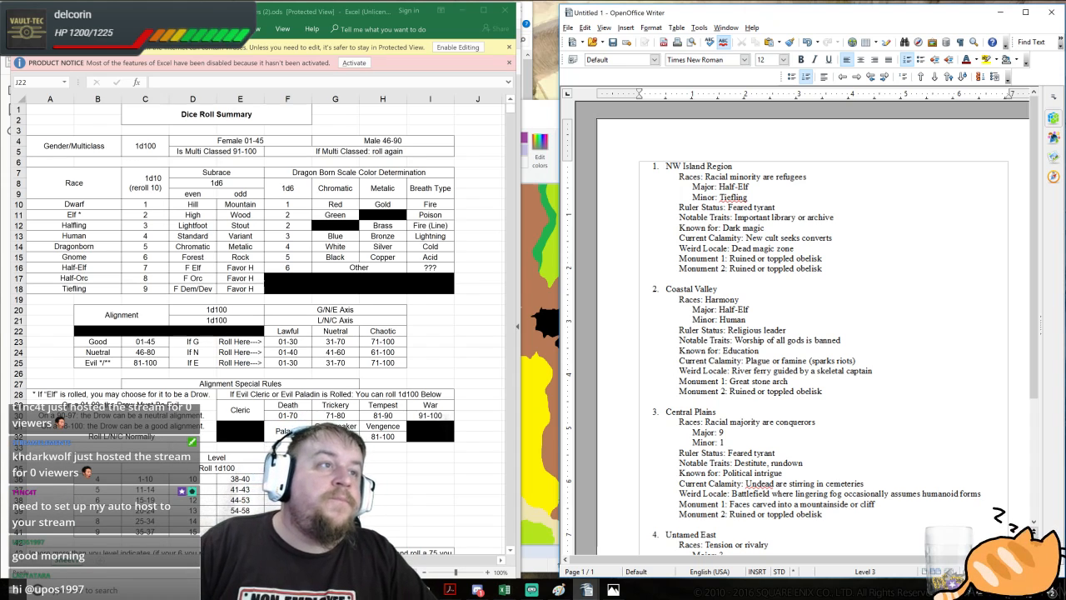
- Replace Central Plains' race rolls with Tiefling for Major and Dwarf for Minor
{"action": "scroll", "coordinate": [799, 334], "scroll_direction": "down", "scroll_amount": 3}
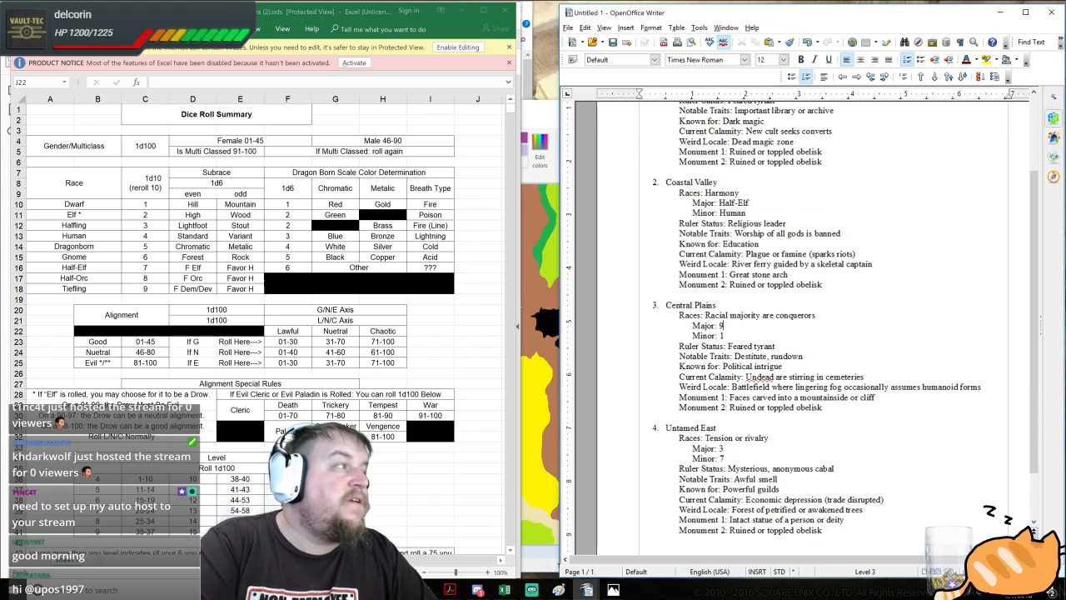
{"action": "key", "text": "BackSpace"}
{"action": "type", "text": "Tieflin"}
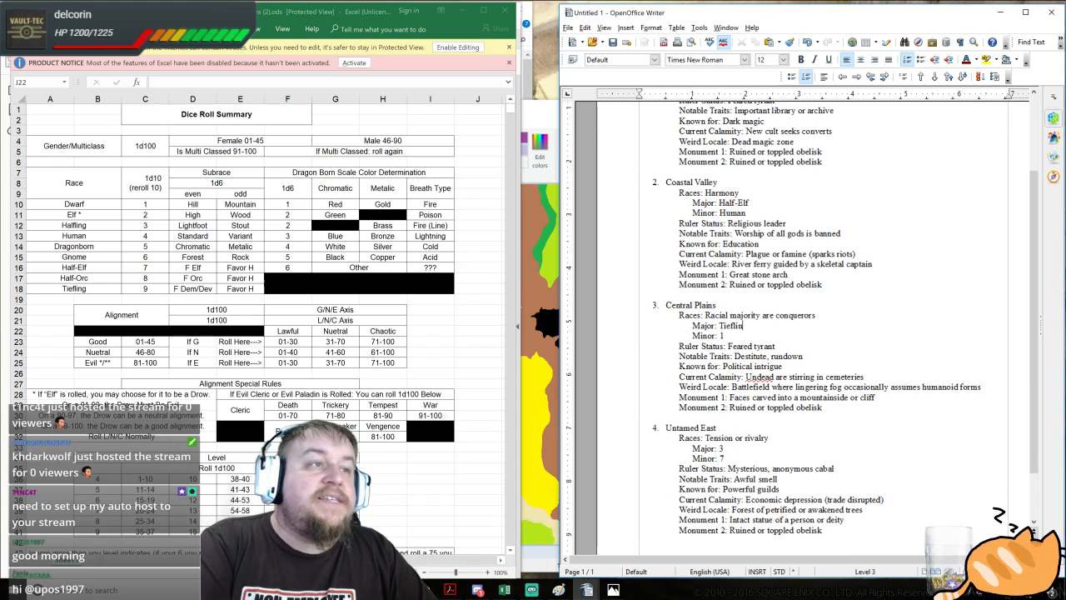
{"action": "type", "text": "g"}
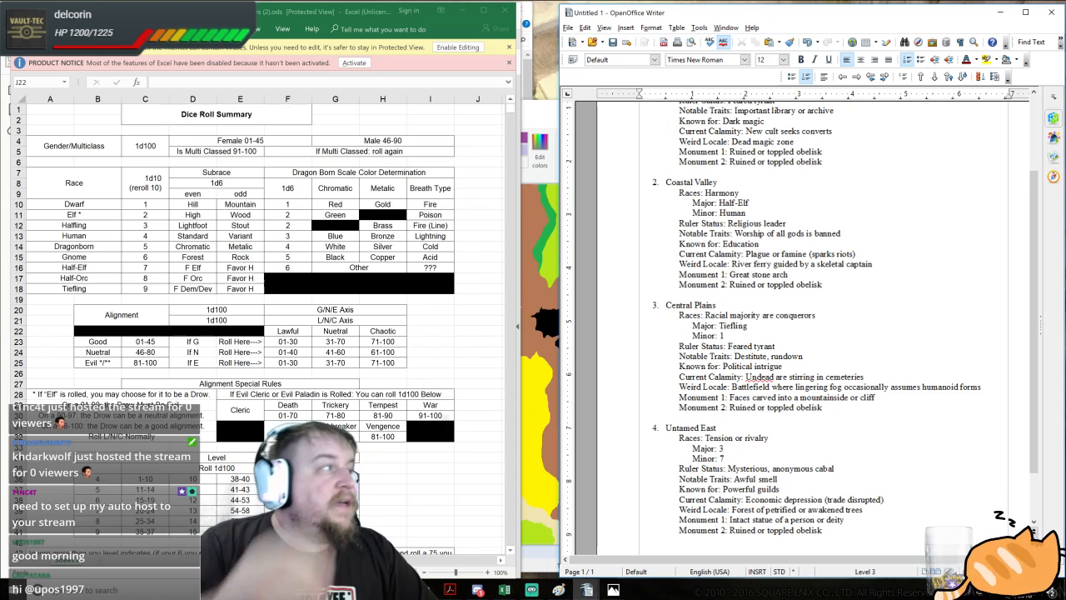
{"action": "key", "text": "BackSpace"}
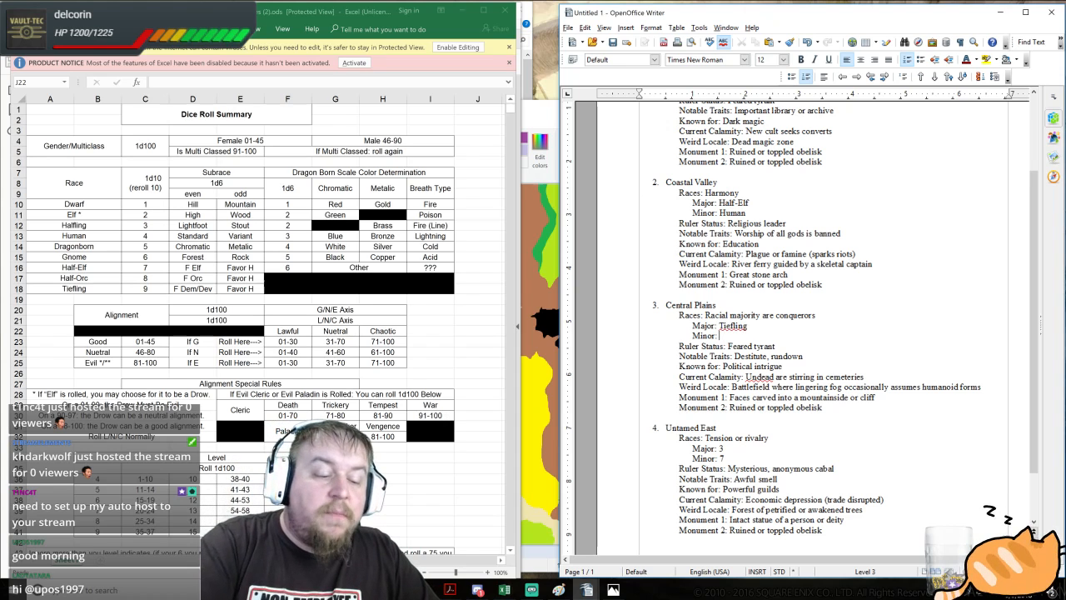
{"action": "type", "text": "Dwarf"}
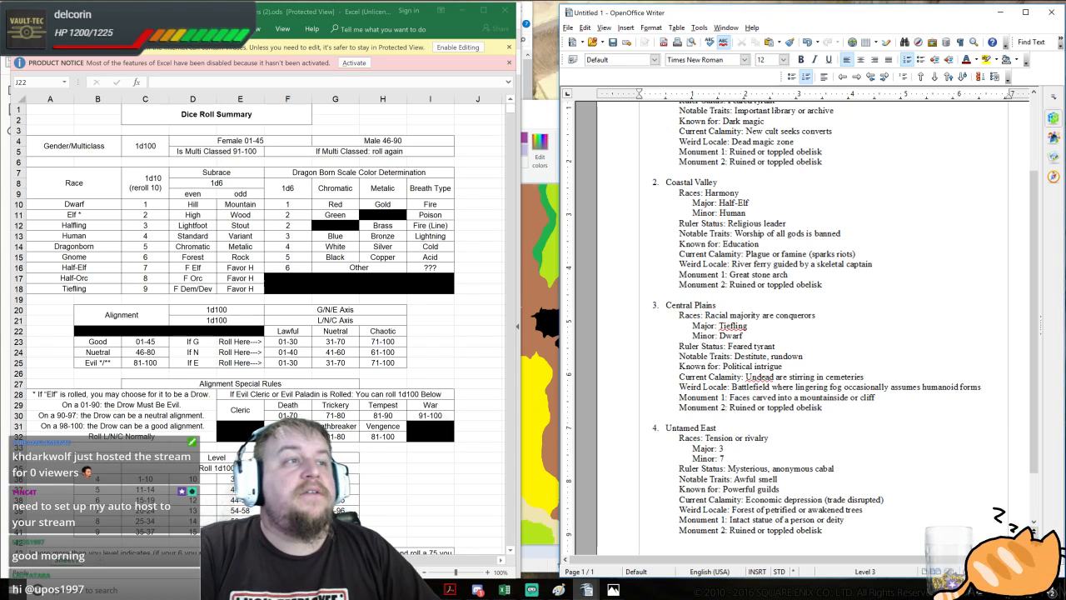
{"action": "scroll", "coordinate": [799, 325], "scroll_direction": "down", "scroll_amount": 2}
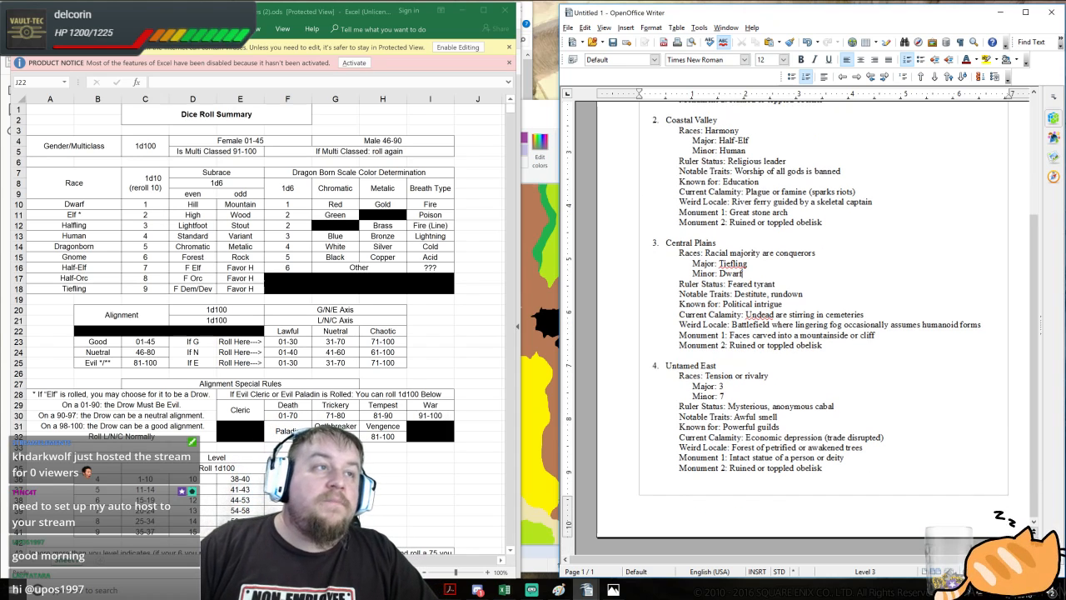
{"action": "left_click_drag", "start_coordinate": [718, 264], "coordinate": [748, 263]}
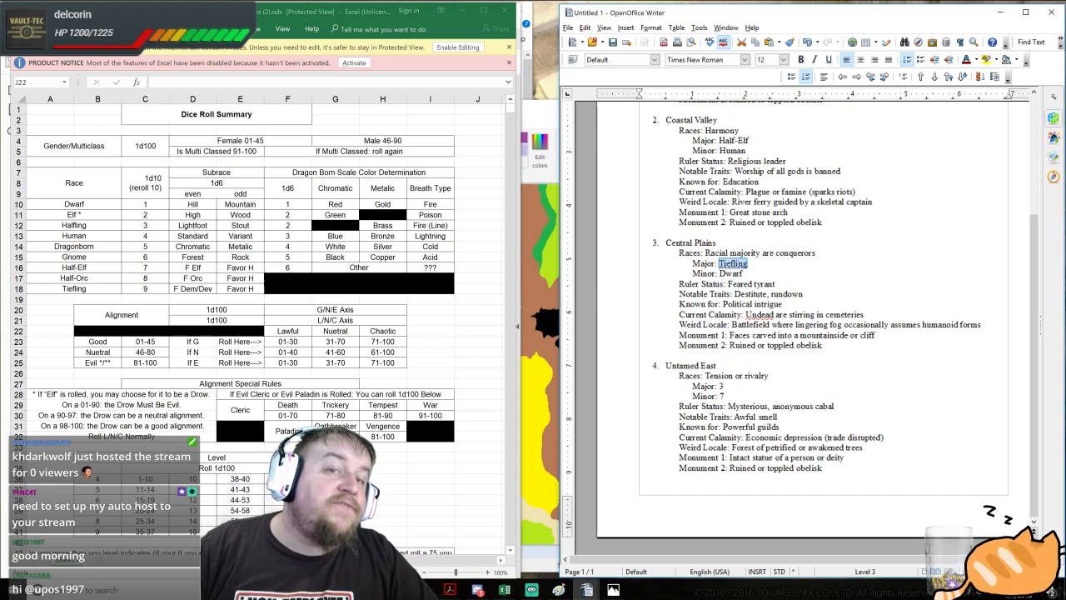
{"action": "left_click", "coordinate": [742, 273]}
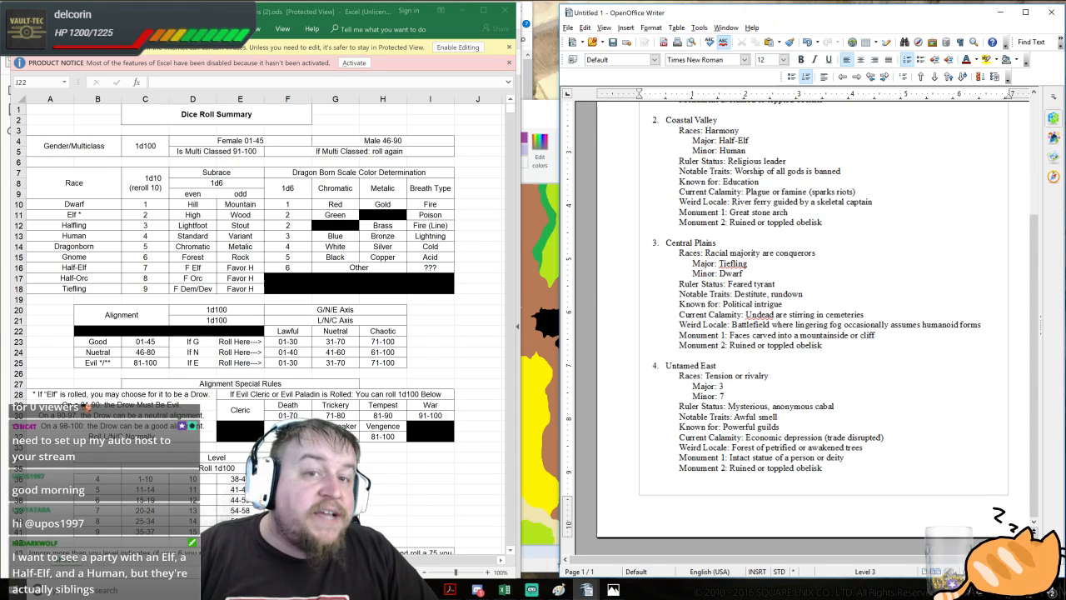
- Replace Untamed East's race rolls with Halfling for Major and Half-Elf for Minor
{"action": "left_click", "coordinate": [723, 386]}
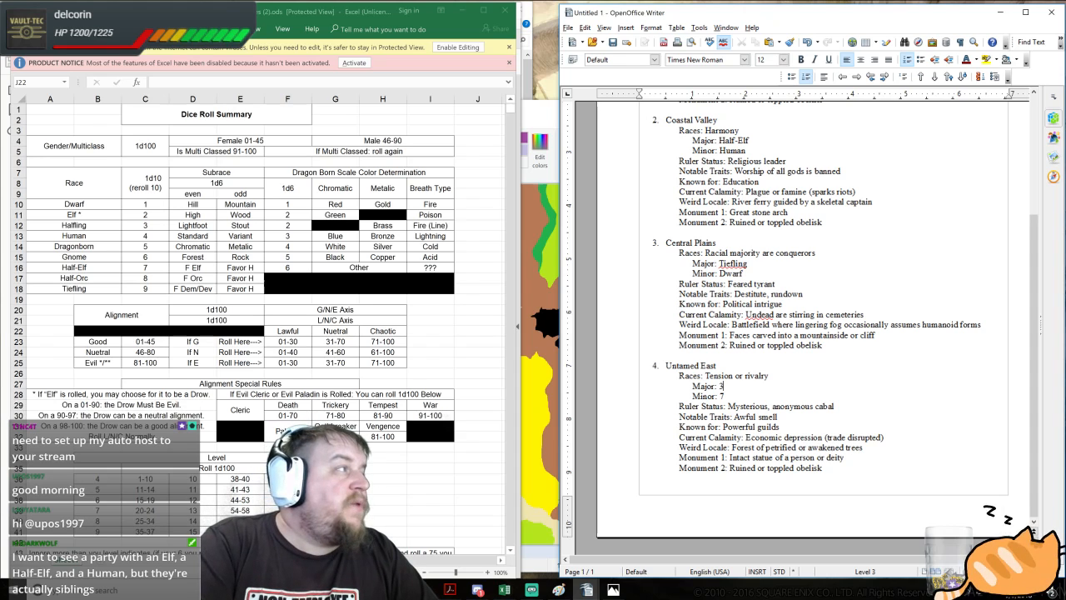
{"action": "key", "text": "BackSpace"}
{"action": "type", "text": "Halfling"}
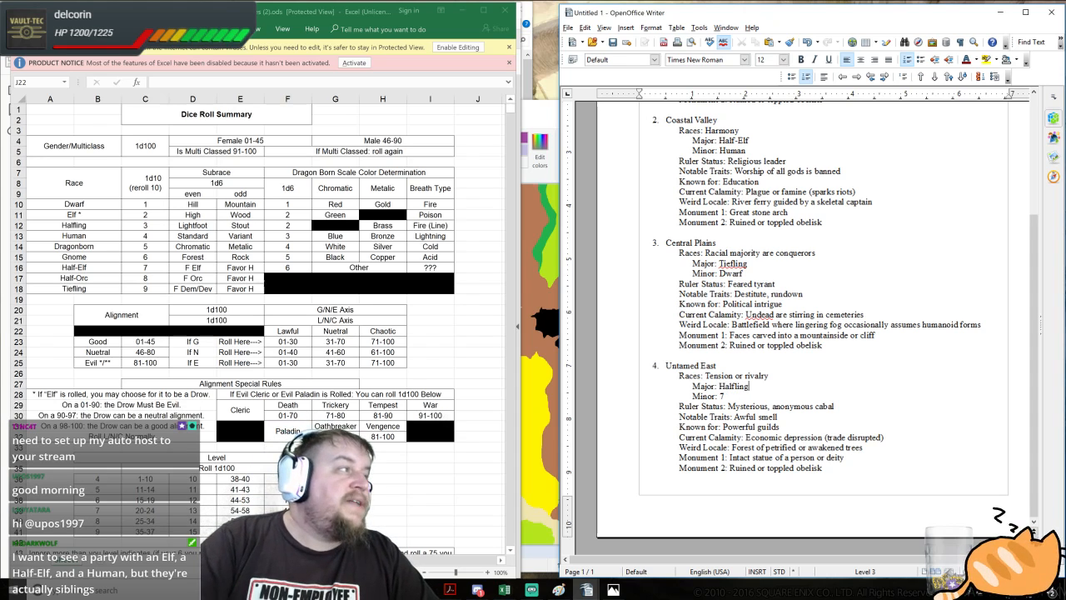
{"action": "left_click", "coordinate": [724, 395]}
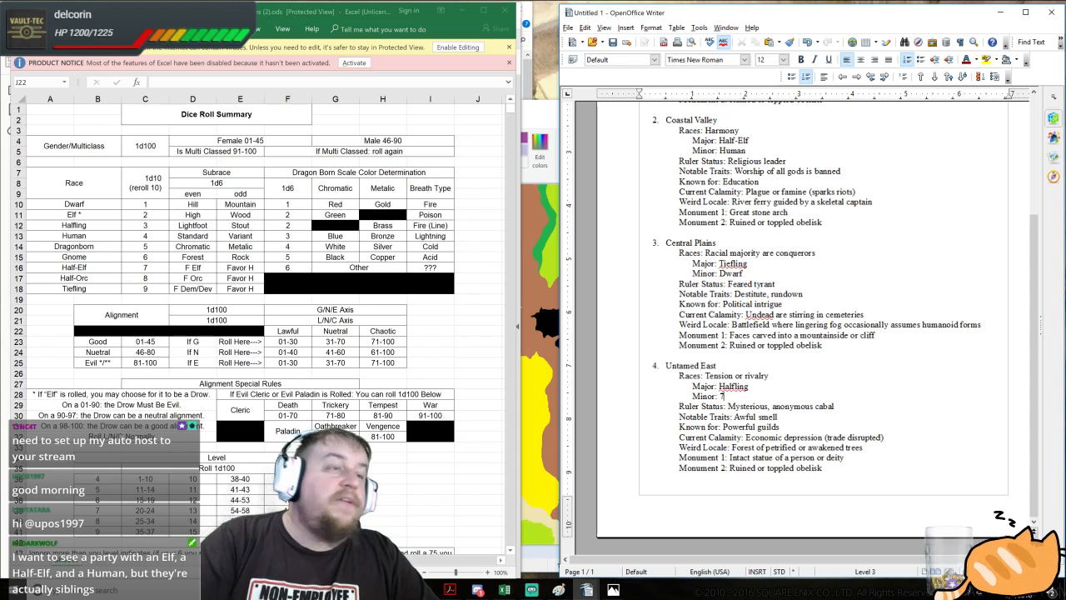
{"action": "key", "text": "BackSpace"}
{"action": "type", "text": "Half-Elf"}
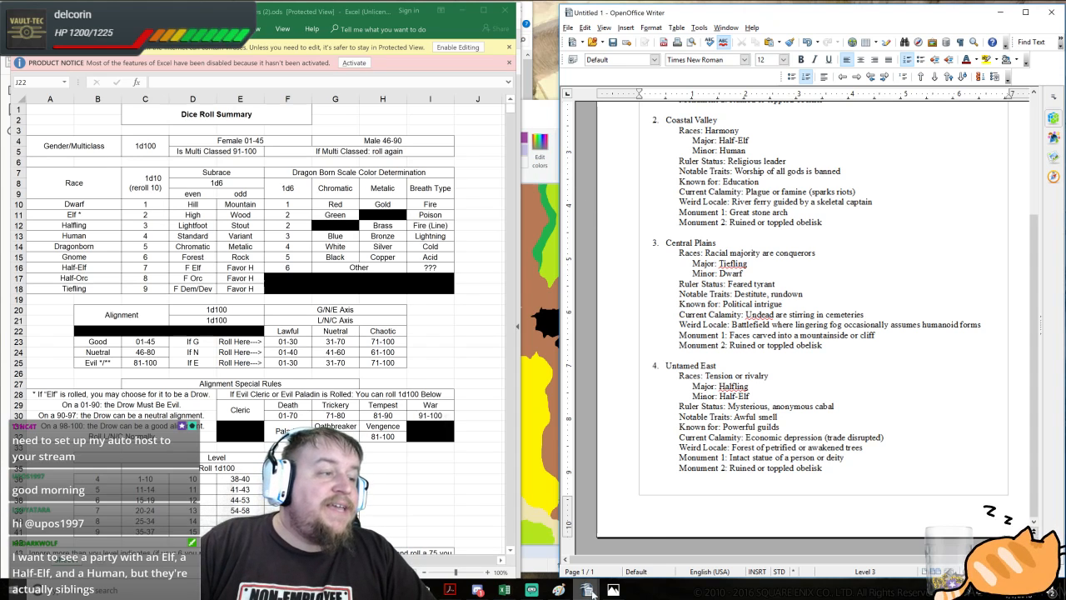
- Switch to the other Writer document and review the races and traits of the Mesitopia regions, from Mesomasca back to Kandor
{"action": "left_click", "coordinate": [558, 552]}
{"action": "left_click", "coordinate": [87, 344]}
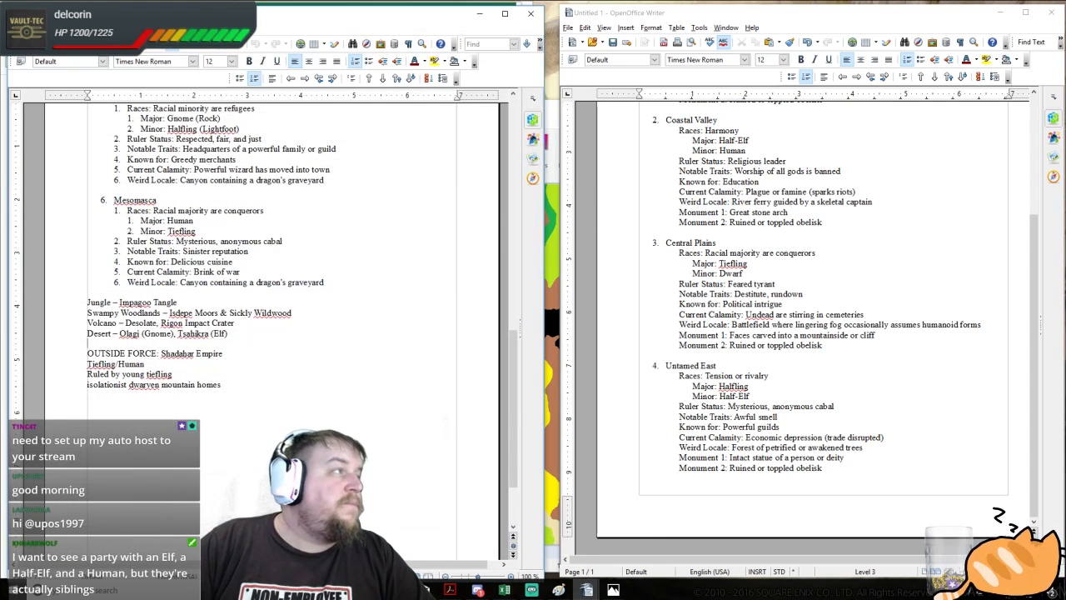
{"action": "scroll", "coordinate": [264, 283], "scroll_direction": "up", "scroll_amount": 3}
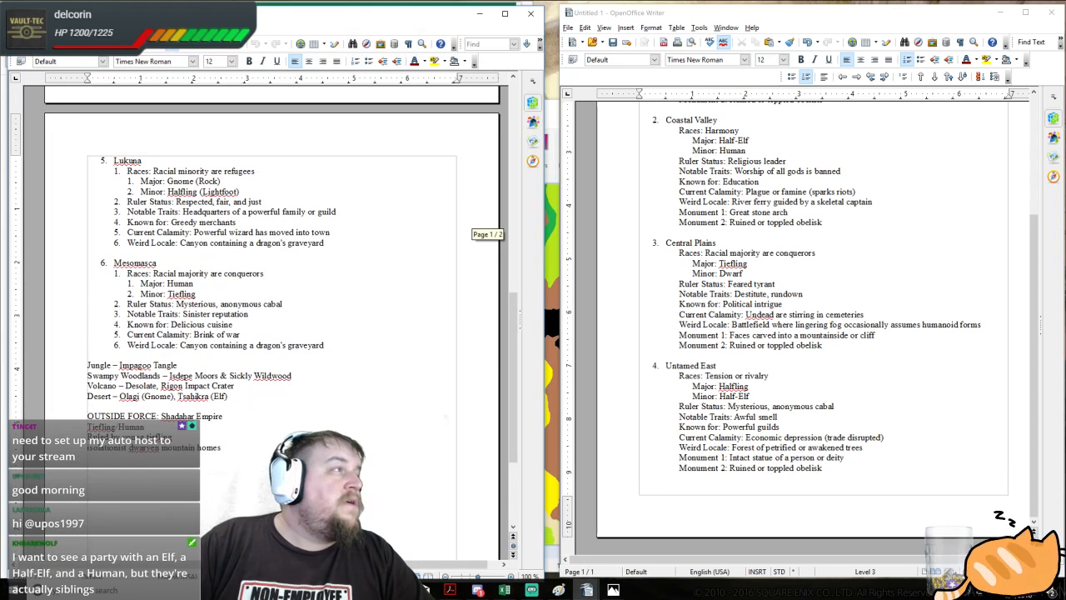
{"action": "left_click_drag", "start_coordinate": [155, 181], "coordinate": [249, 213]}
{"action": "left_click", "coordinate": [221, 181]}
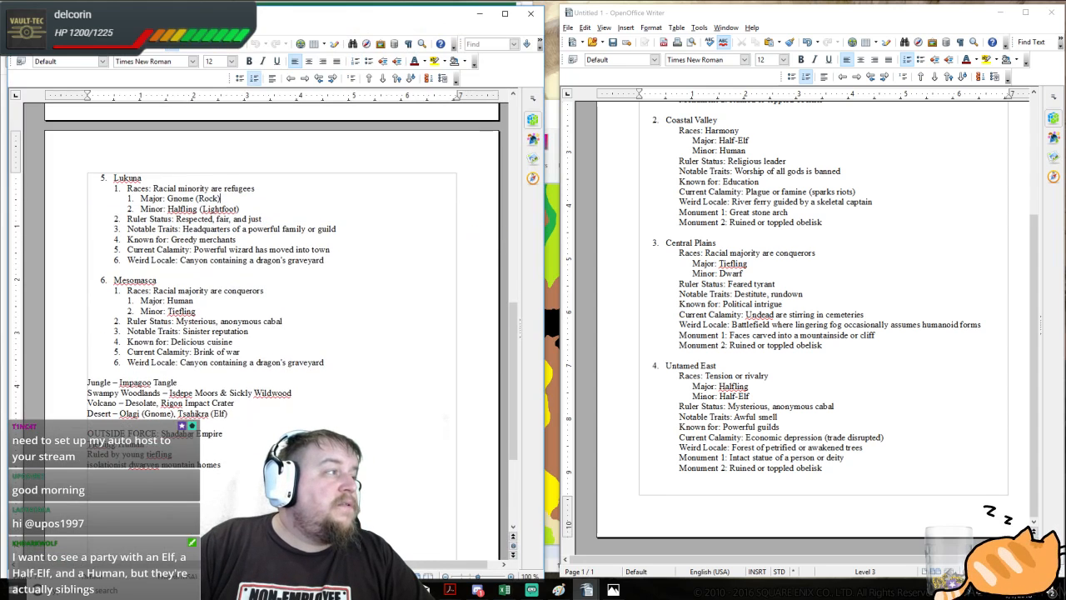
{"action": "scroll", "coordinate": [264, 317], "scroll_direction": "up", "scroll_amount": 6}
{"action": "scroll", "coordinate": [271, 250], "scroll_direction": "up", "scroll_amount": 3}
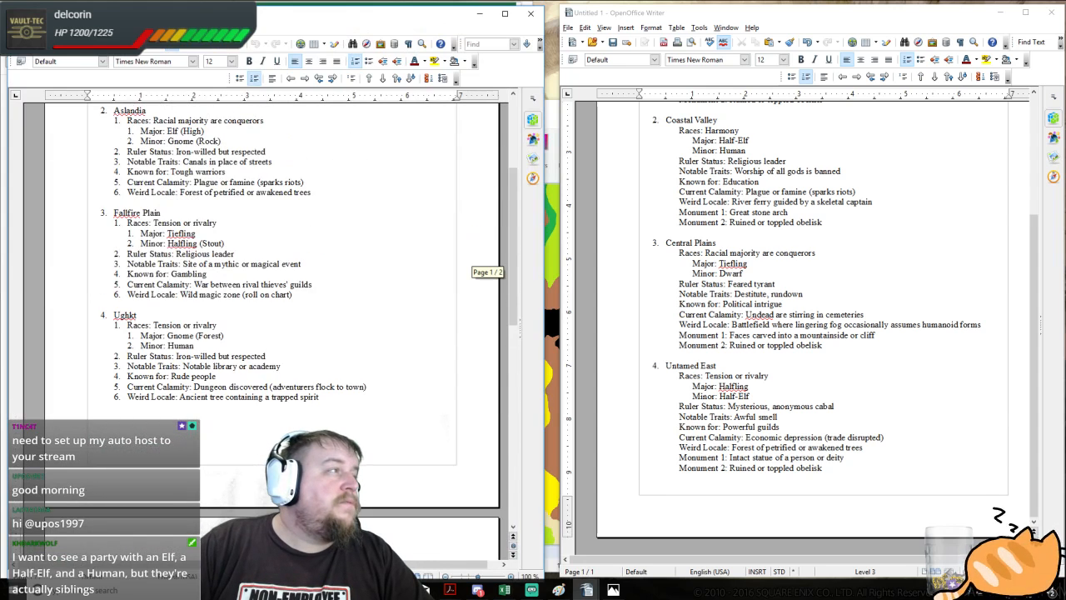
{"action": "left_click_drag", "start_coordinate": [141, 233], "coordinate": [207, 274]}
{"action": "scroll", "coordinate": [266, 274], "scroll_direction": "up", "scroll_amount": 3}
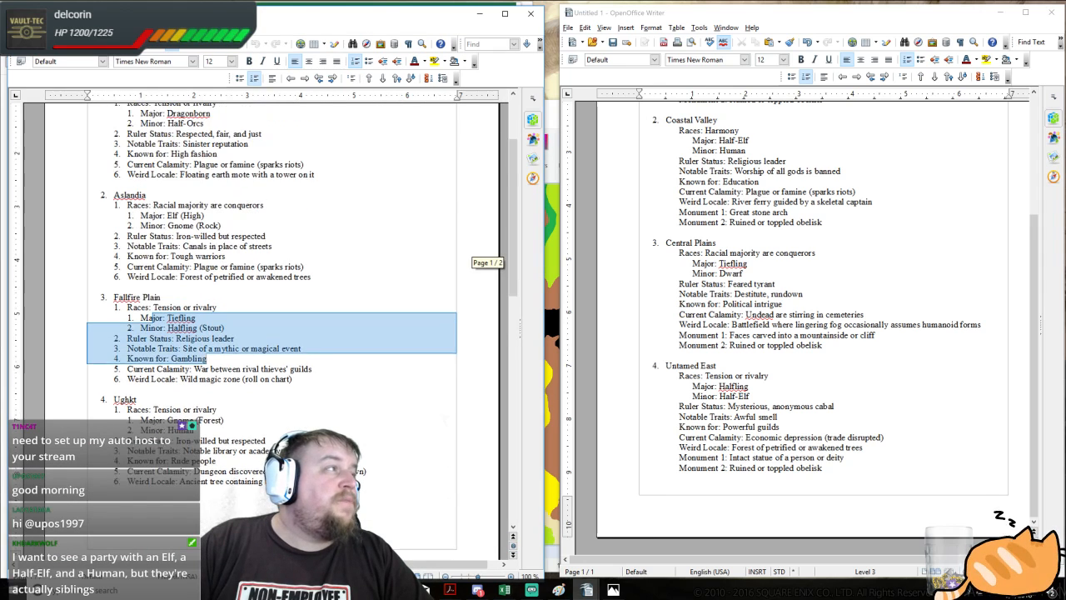
{"action": "scroll", "coordinate": [266, 316], "scroll_direction": "up", "scroll_amount": 3}
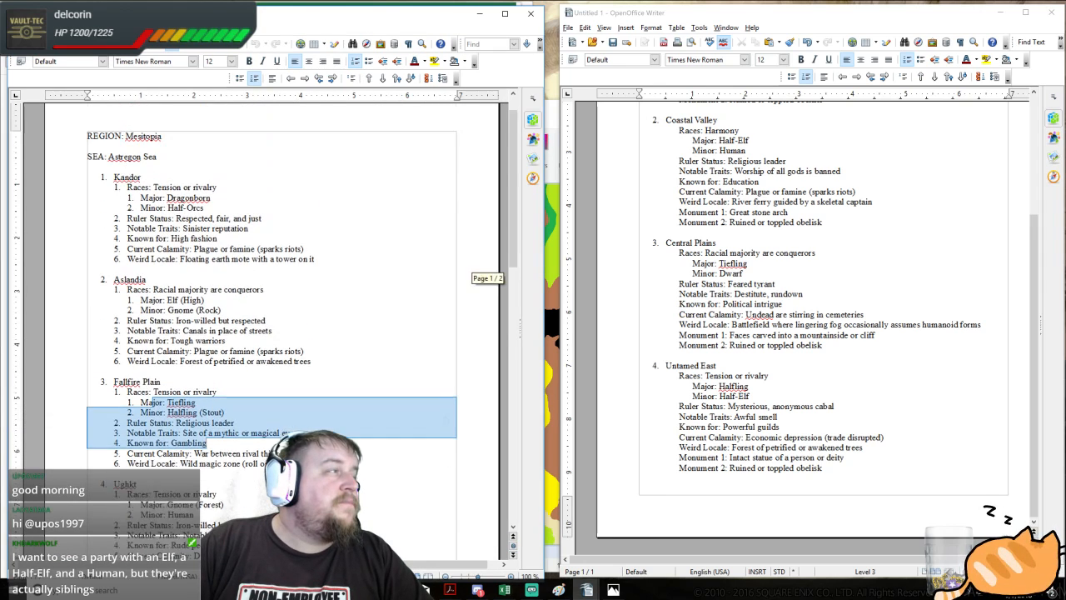
{"action": "scroll", "coordinate": [270, 317], "scroll_direction": "down", "scroll_amount": 4}
{"action": "left_click", "coordinate": [467, 293]}
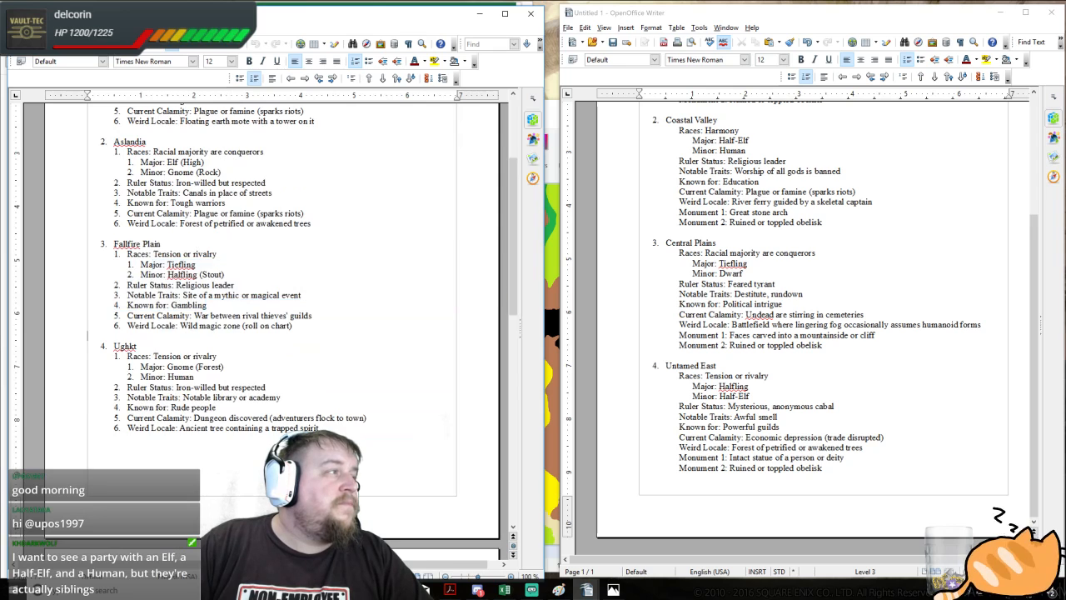
- Bring up the Dice Roll Summary sheet and add the placeholder "(Maj: , Min: )" after Dwarf in Central Plains' Minor race
{"action": "scroll", "coordinate": [466, 333], "scroll_direction": "down", "scroll_amount": 12}
{"action": "left_click", "coordinate": [478, 15]}
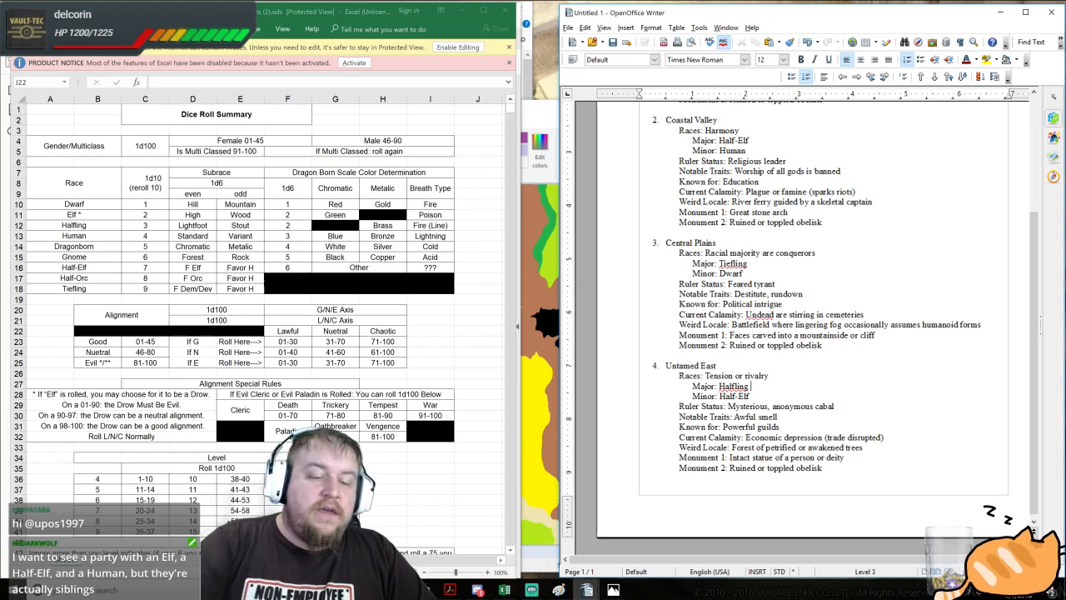
{"action": "type", "text": "("}
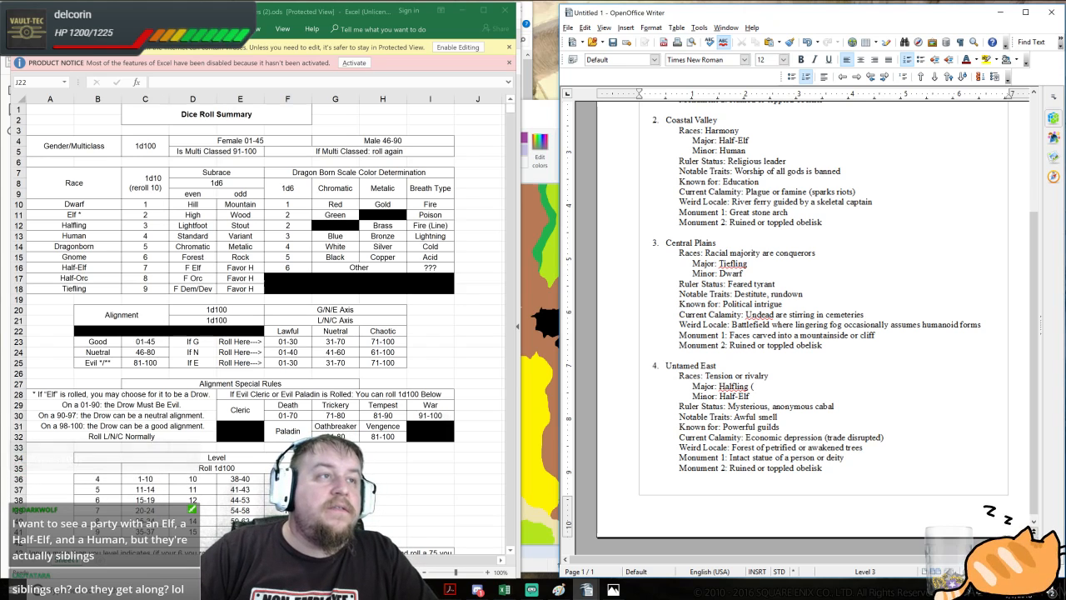
{"action": "type", "text": "("}
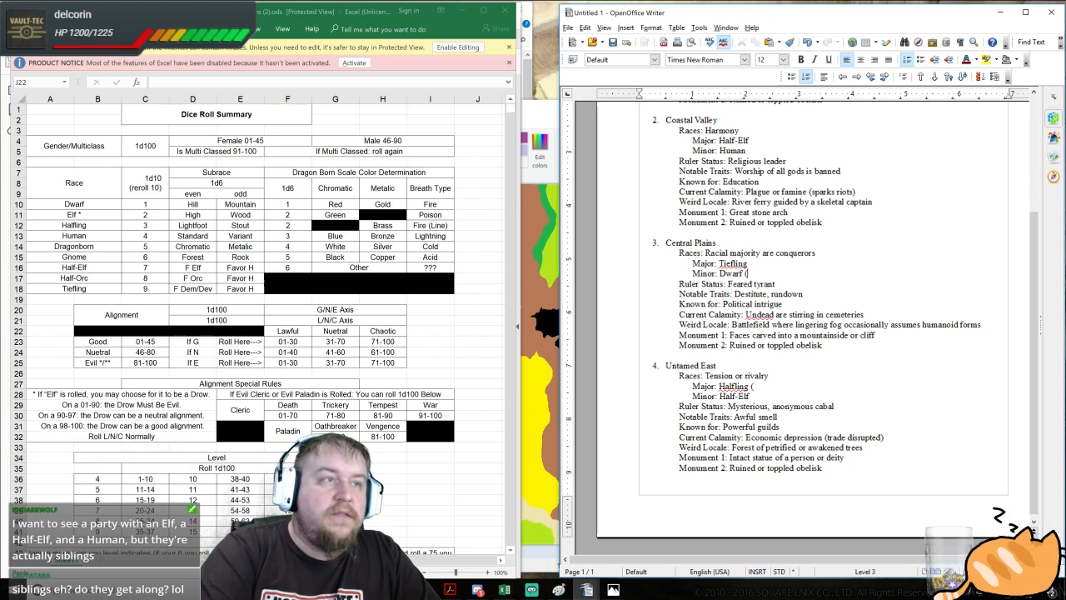
{"action": "type", "text": "M"}
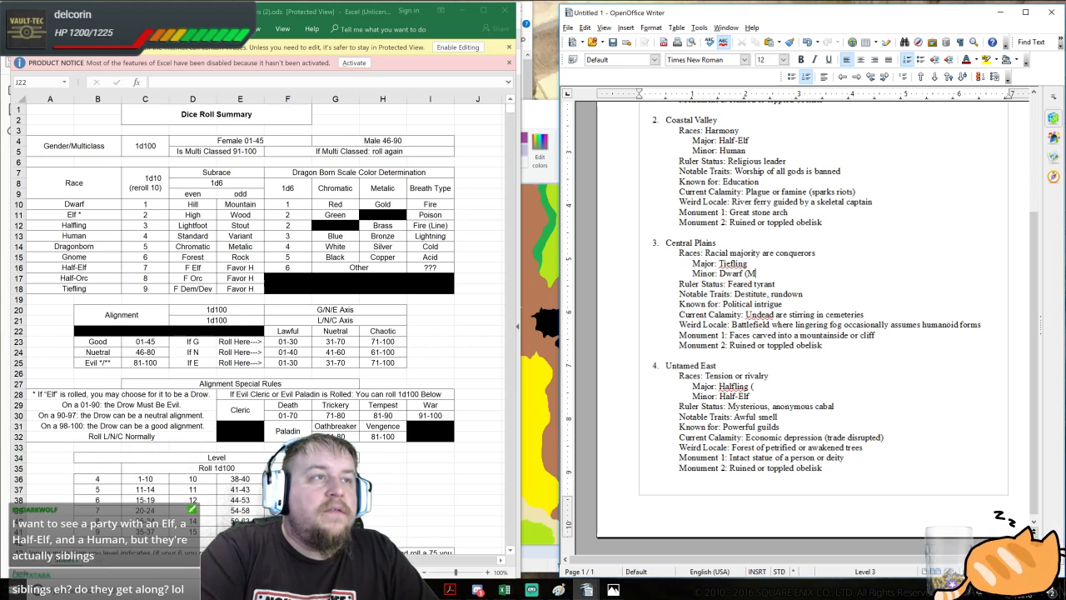
{"action": "type", "text": "aj"}
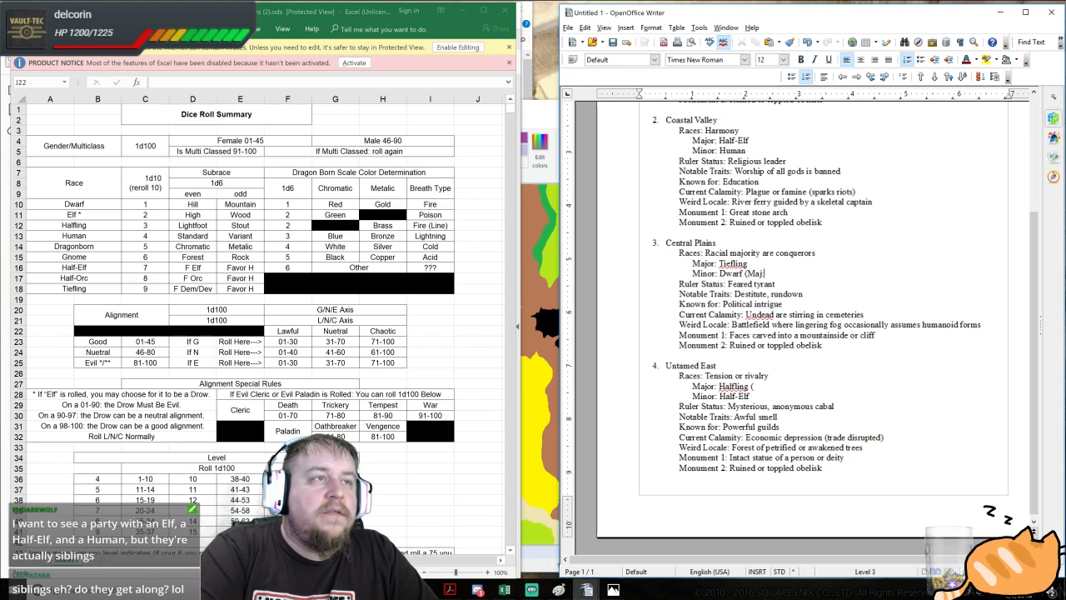
{"action": "type", "text": ": "}
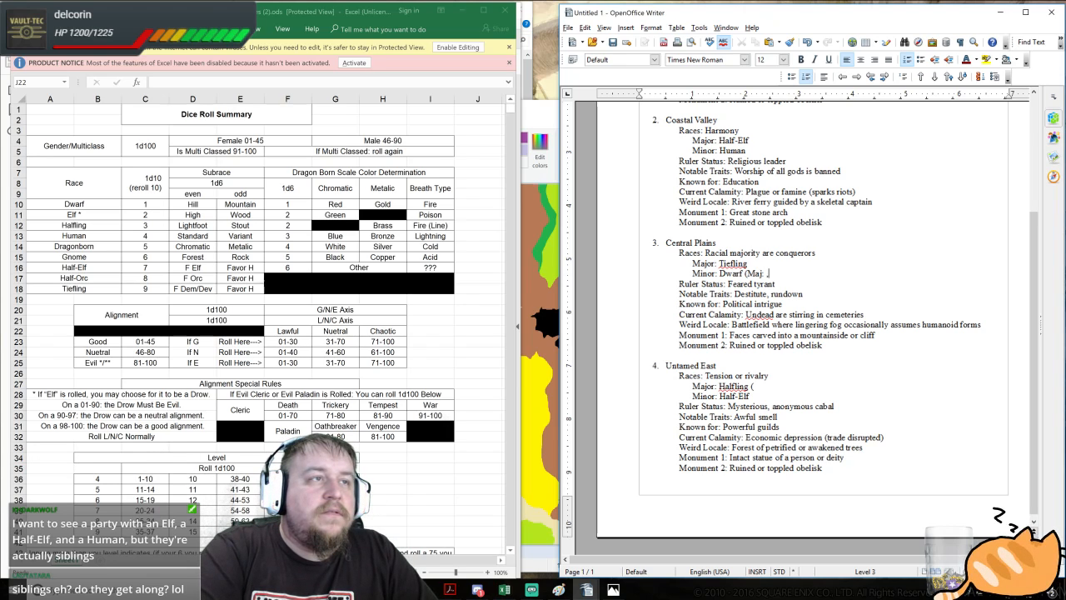
{"action": "type", "text": ", Min"}
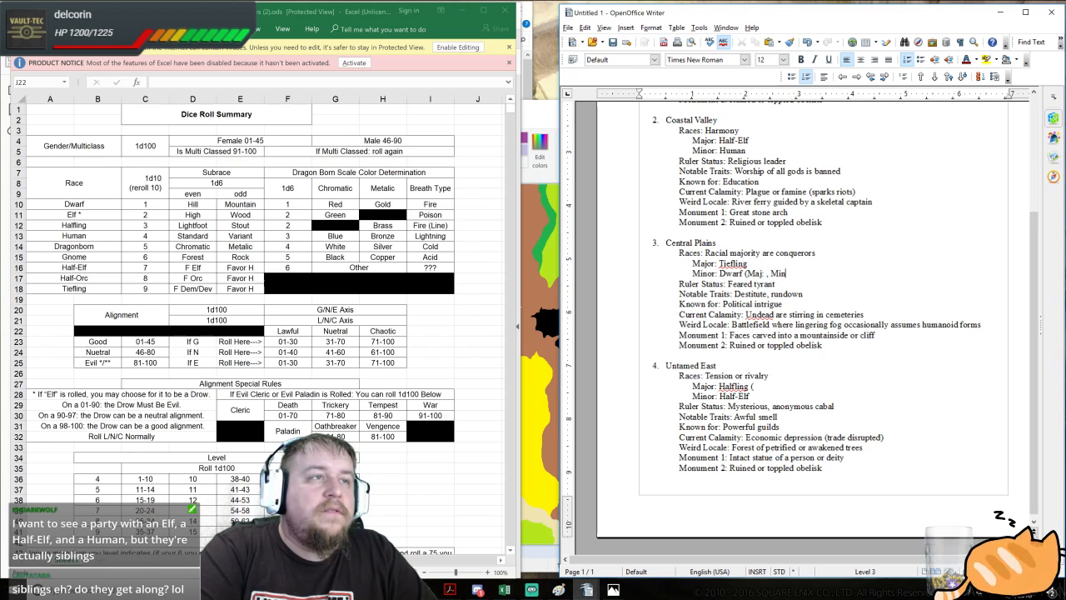
{"action": "type", "text": ": )"}
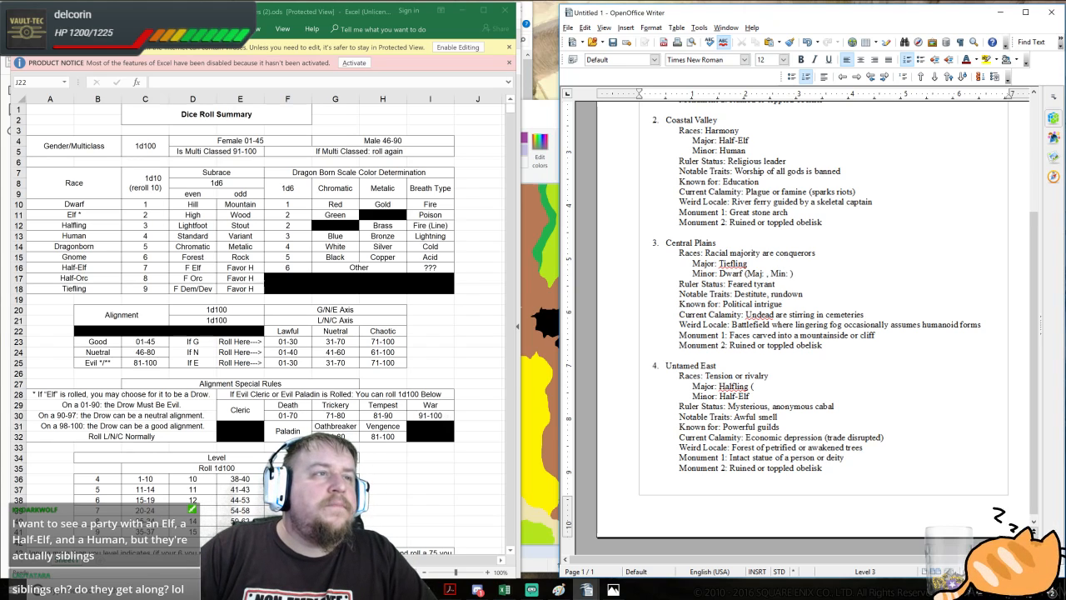
- Copy the "(Maj: , Min: )" placeholder from Dwarf to Untamed East's Halfling, replacing the stray opening parenthesis there
{"action": "left_click_drag", "start_coordinate": [744, 274], "coordinate": [794, 273]}
{"action": "key", "text": "ctrl+c"}
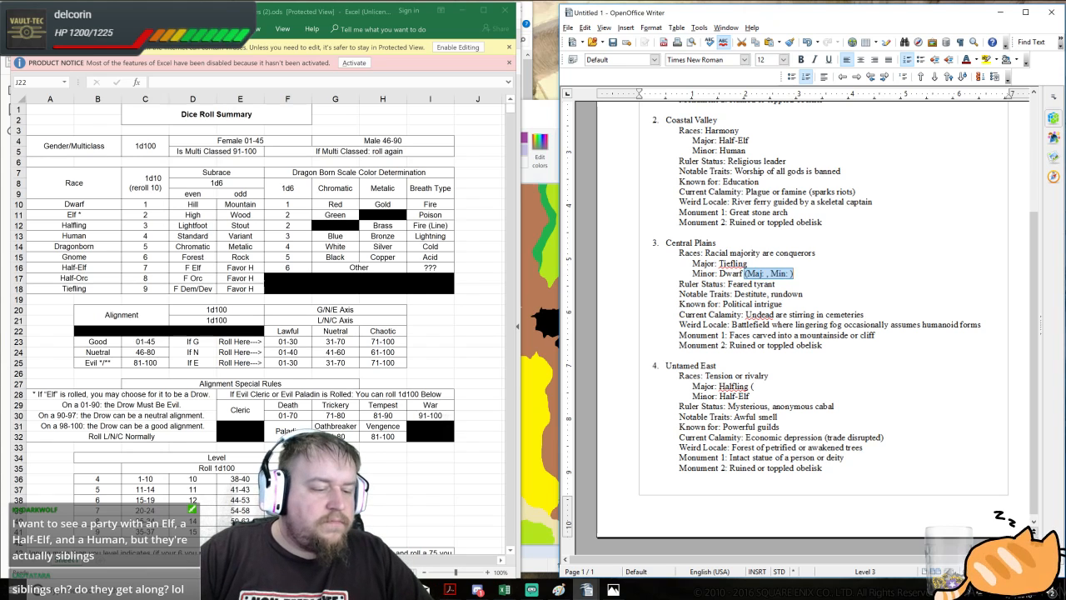
{"action": "left_click", "coordinate": [753, 386]}
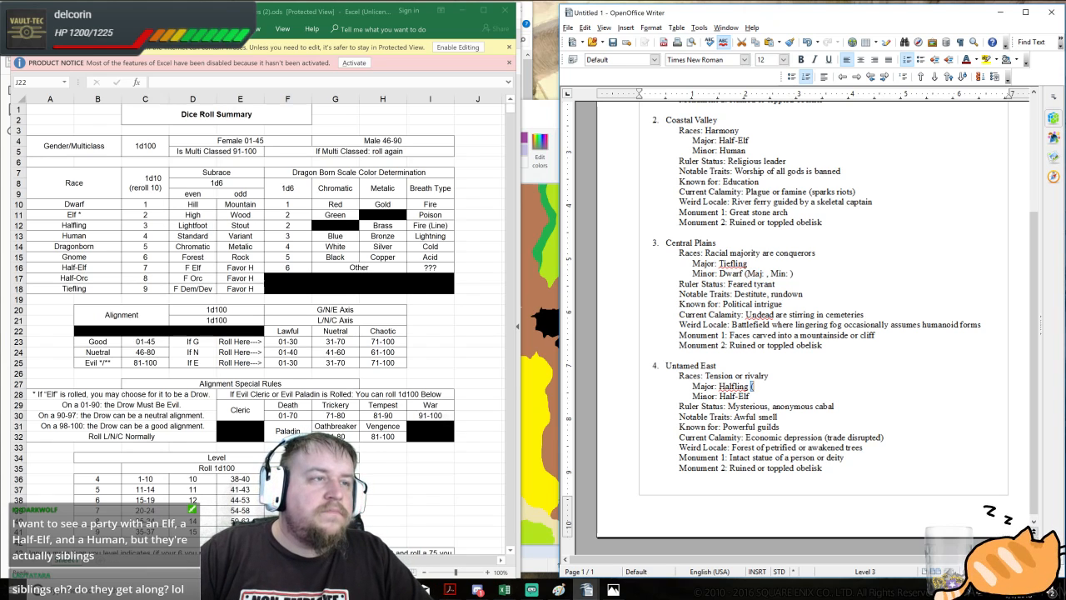
{"action": "key", "text": "ctrl+v"}
{"action": "scroll", "coordinate": [799, 334], "scroll_direction": "up", "scroll_amount": 3}
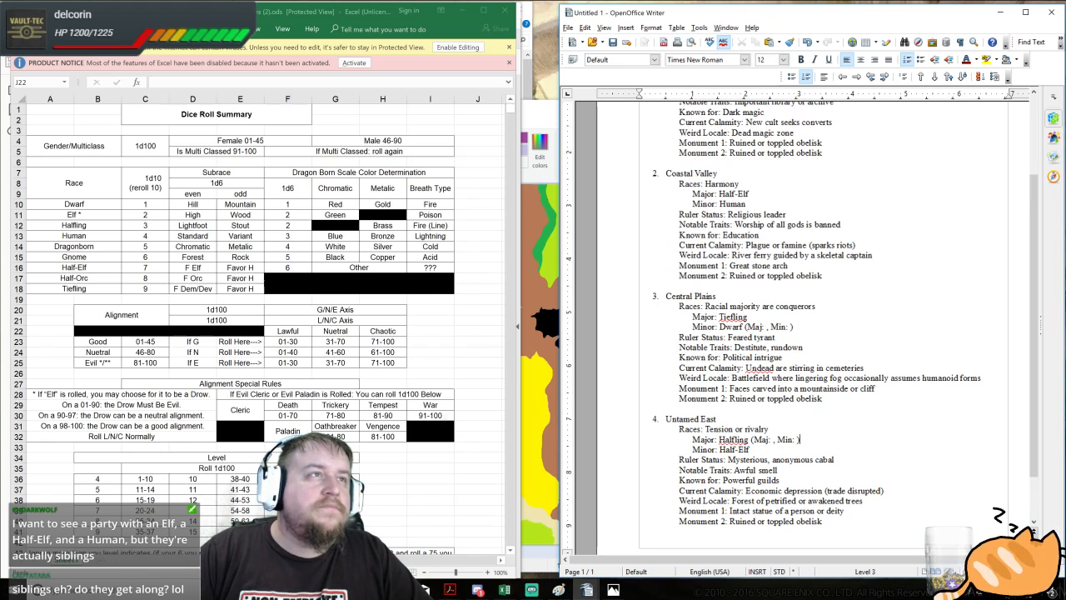
{"action": "scroll", "coordinate": [800, 333], "scroll_direction": "down", "scroll_amount": 3}
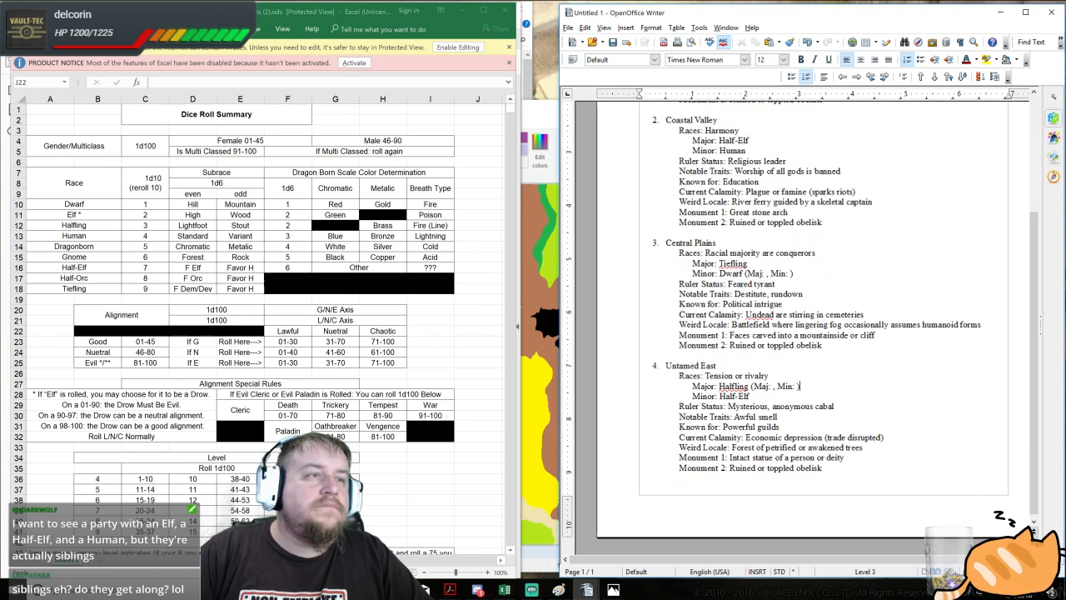
{"action": "scroll", "coordinate": [800, 333], "scroll_direction": "up", "scroll_amount": 1}
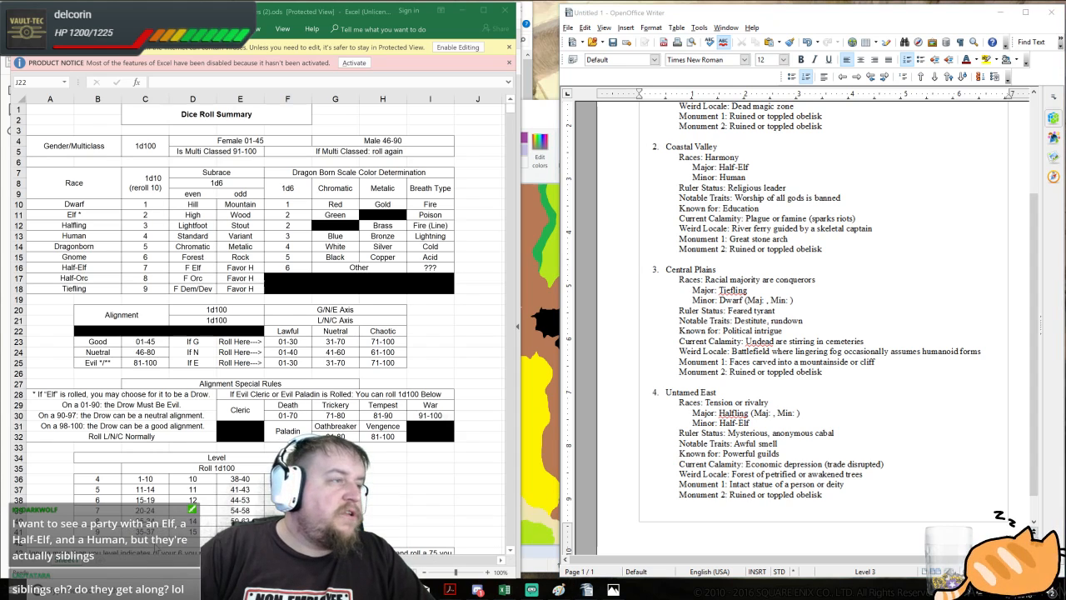
- Roll 2d10 in the browser's D&D Dice Roller and fill in Central Plains' Dwarf subraces as Maj: Mountain and Min: Hill
{"action": "left_click", "coordinate": [275, 540]}
{"action": "left_click_drag", "start_coordinate": [435, 163], "coordinate": [532, 240]}
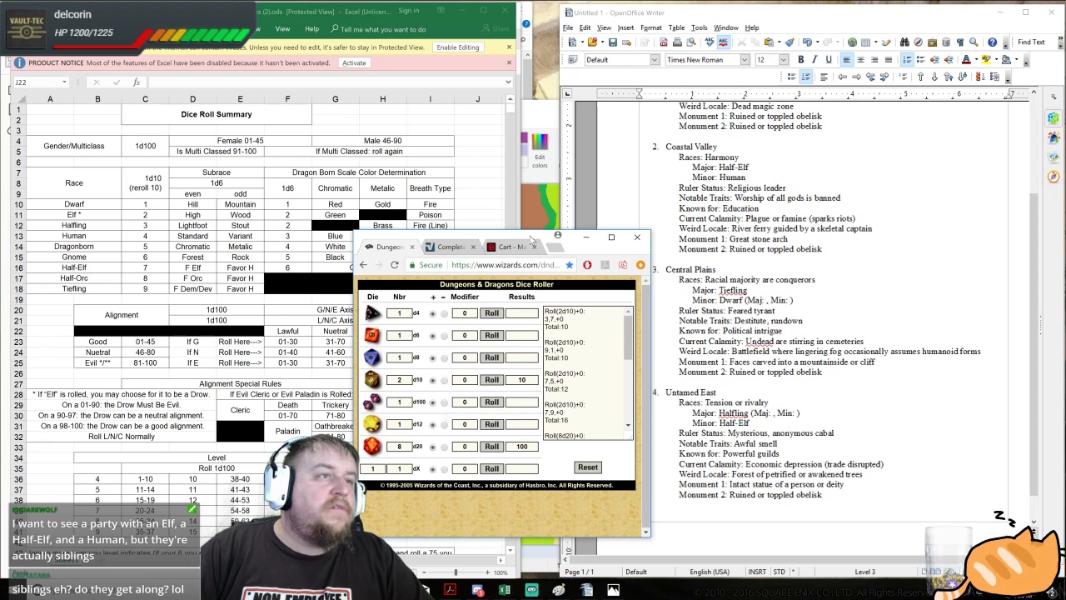
{"action": "left_click", "coordinate": [372, 385]}
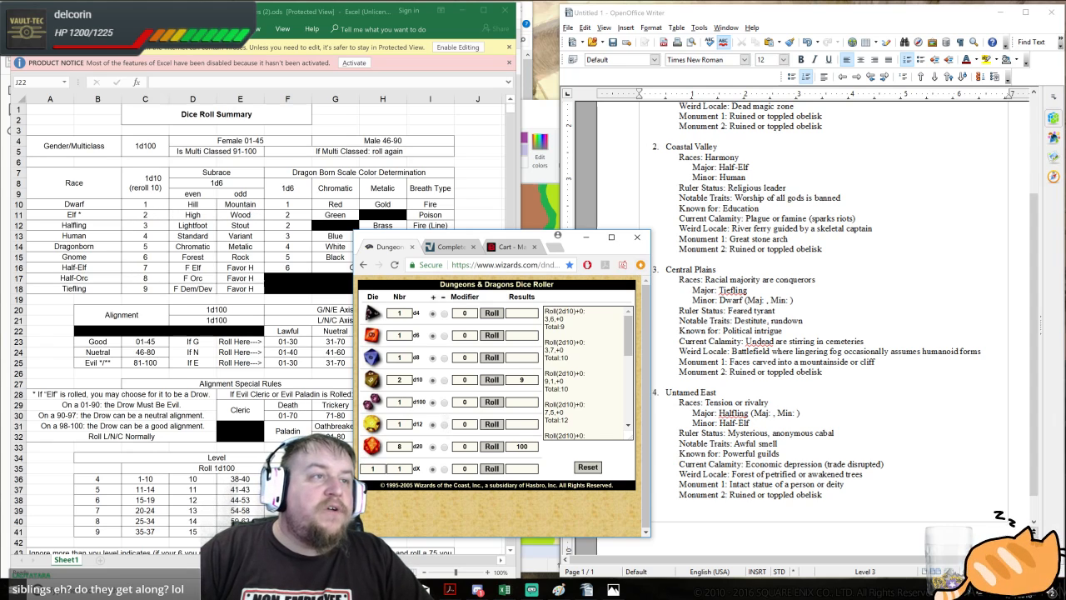
{"action": "left_click", "coordinate": [766, 300]}
{"action": "type", "text": "Mounta"}
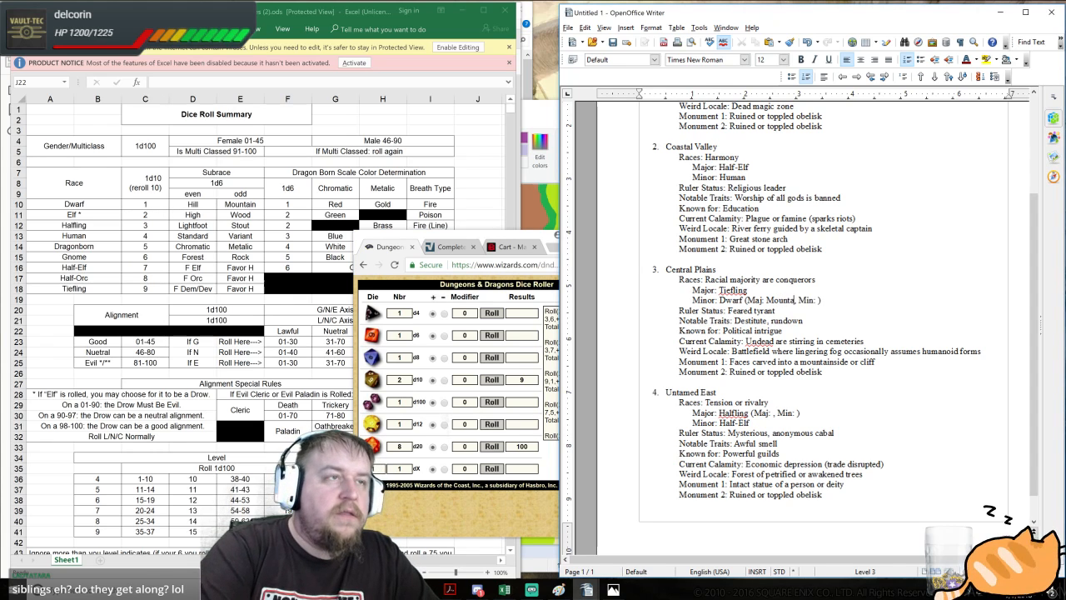
{"action": "type", "text": "in, Min: "}
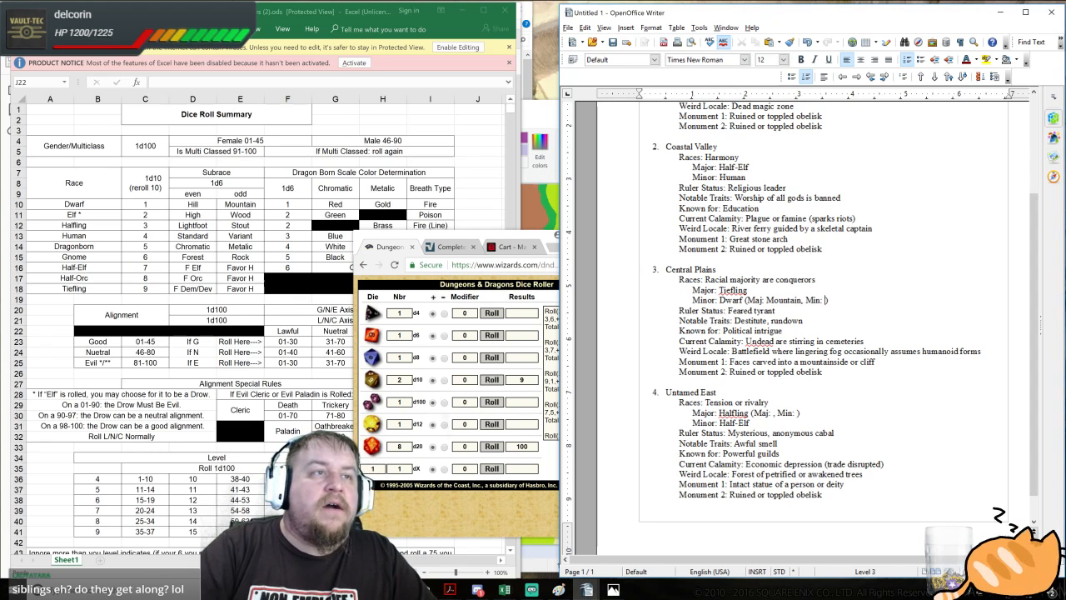
{"action": "type", "text": "Hill"}
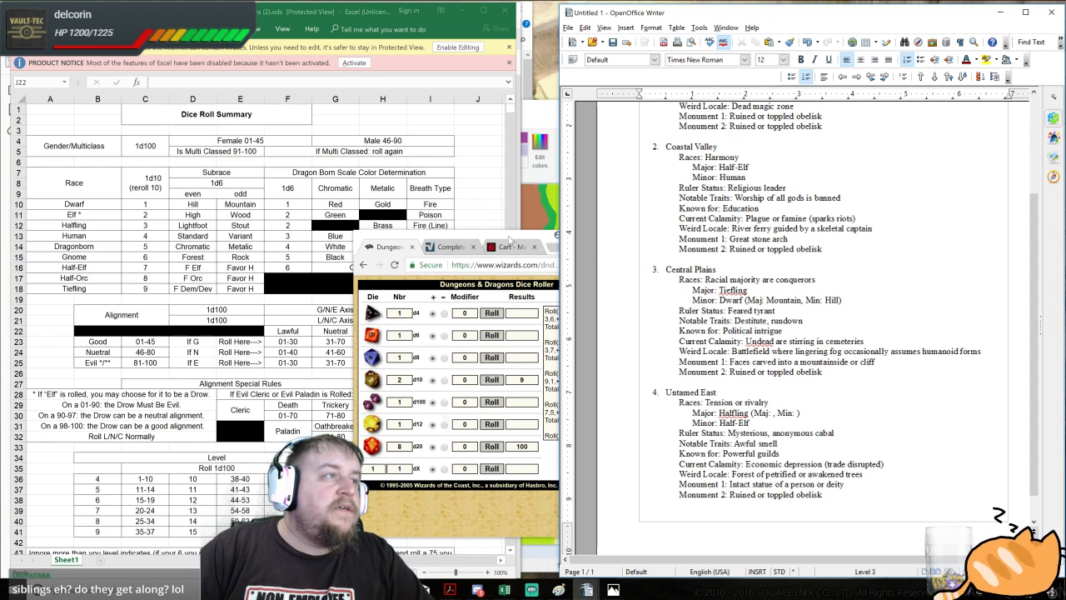
- Check the dice roller again and fill in Untamed East's Halfling subraces as Maj: Lightfoot and Min: Stout
{"action": "left_click", "coordinate": [511, 238]}
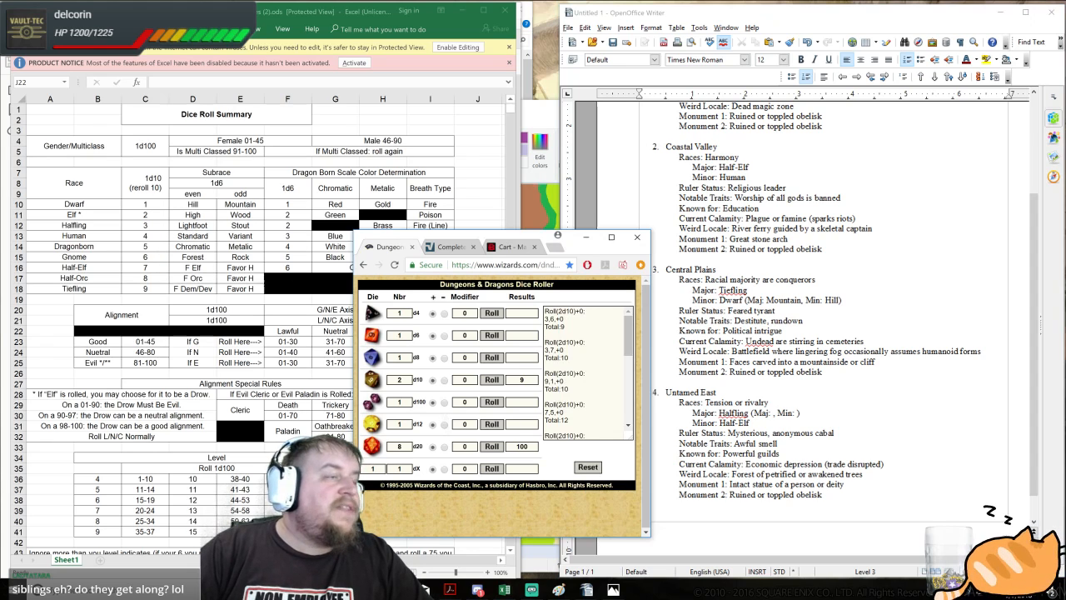
{"action": "key", "text": "alt+Tab"}
{"action": "type", "text": "Lightfo"}
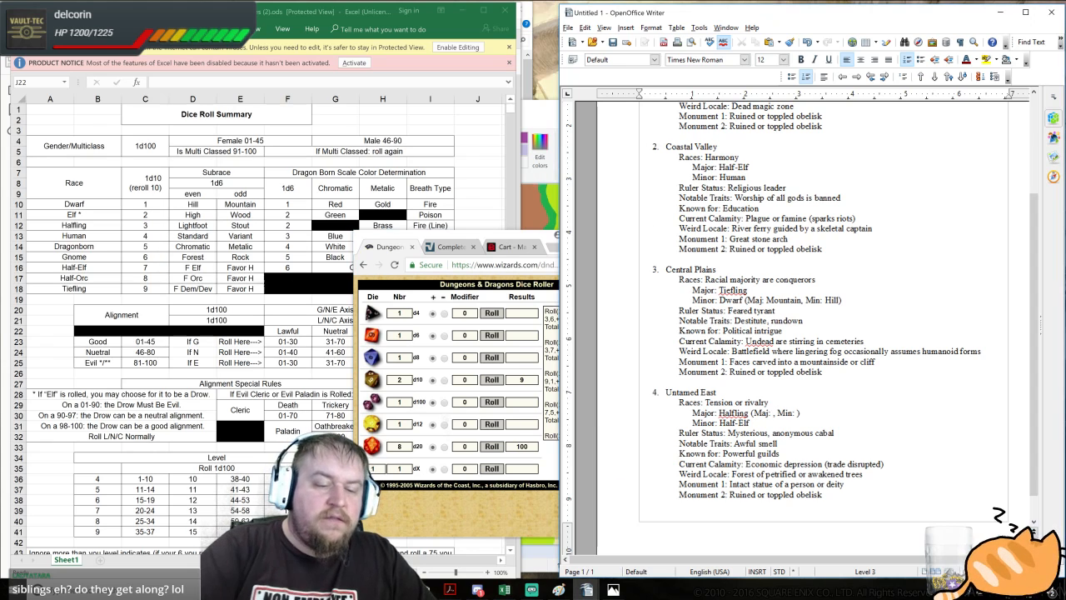
{"action": "type", "text": "ot, Min: "}
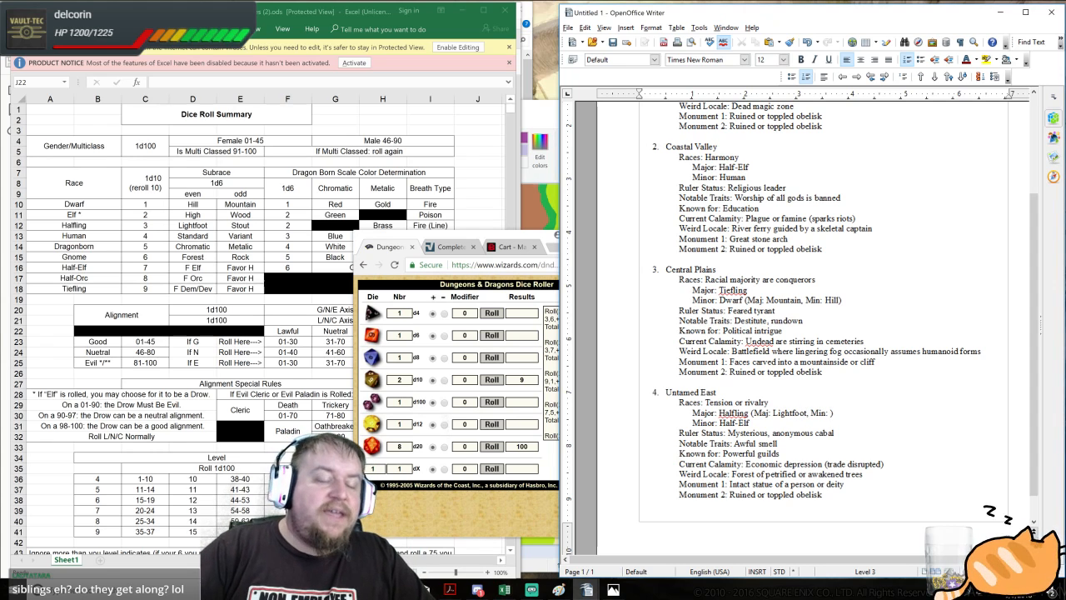
{"action": "type", "text": "Stout"}
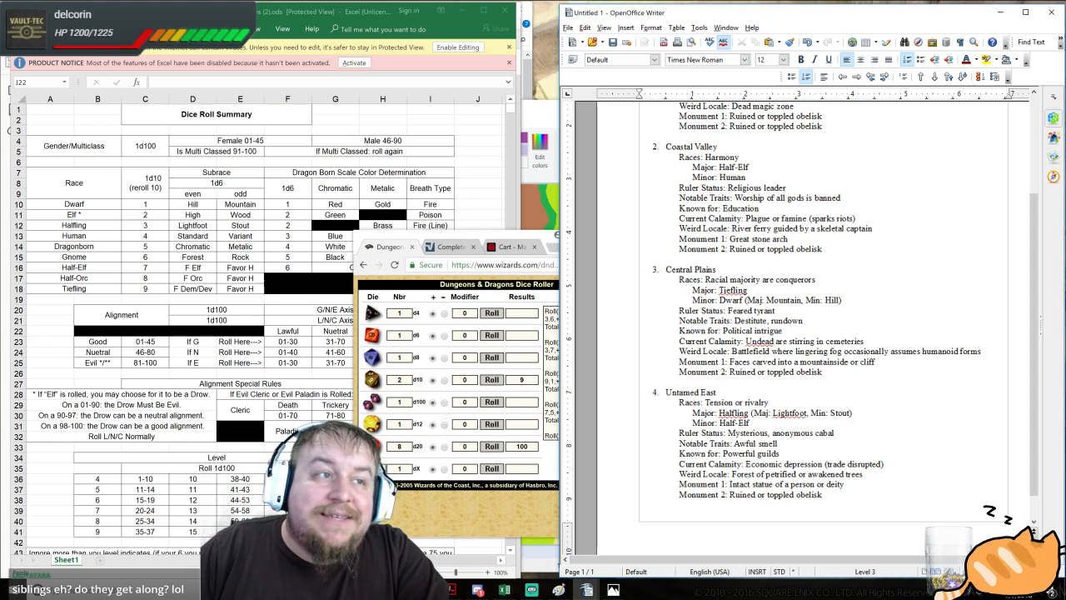
{"action": "left_click_drag", "start_coordinate": [809, 413], "coordinate": [849, 413]}
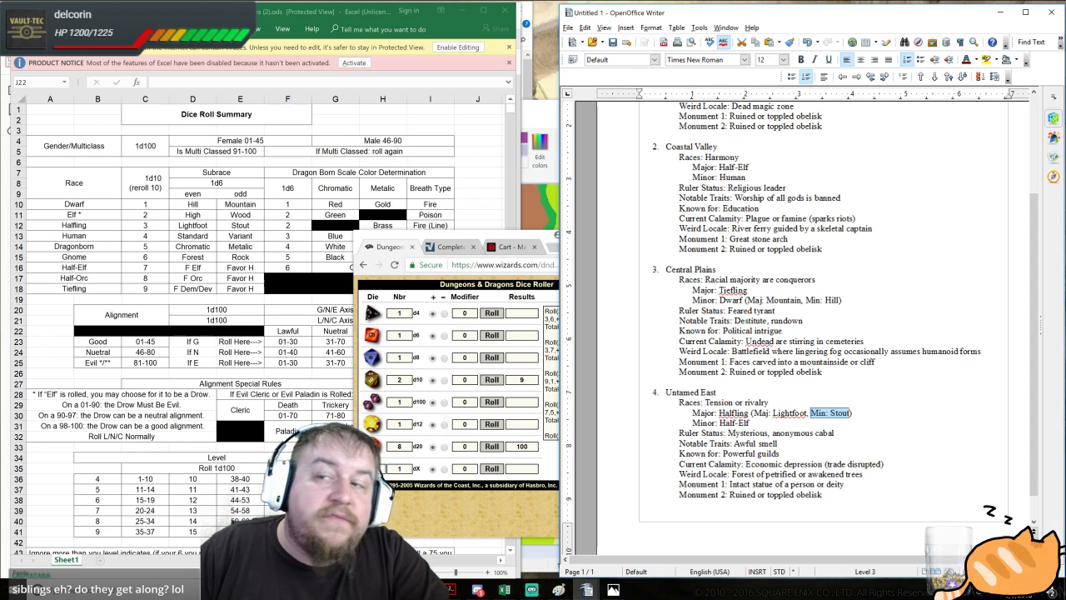
{"action": "left_click", "coordinate": [850, 412]}
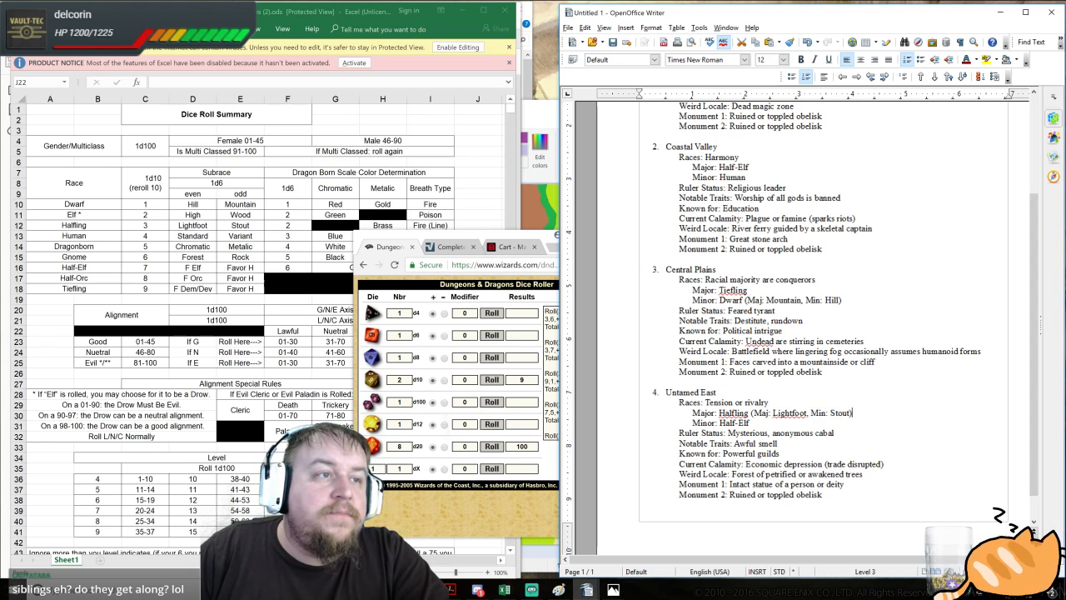
- Review the outline's four regions from NW Island Region to Untamed East alongside the world map in Paint
{"action": "scroll", "coordinate": [799, 328], "scroll_direction": "down", "scroll_amount": 1}
{"action": "scroll", "coordinate": [799, 328], "scroll_direction": "up", "scroll_amount": 7}
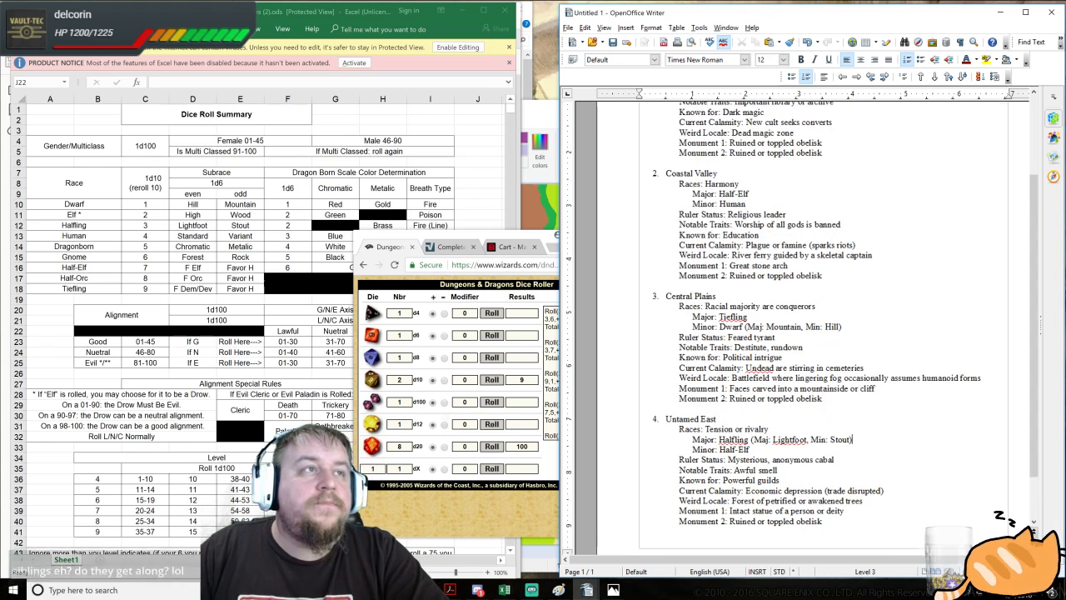
{"action": "scroll", "coordinate": [800, 328], "scroll_direction": "down", "scroll_amount": 4}
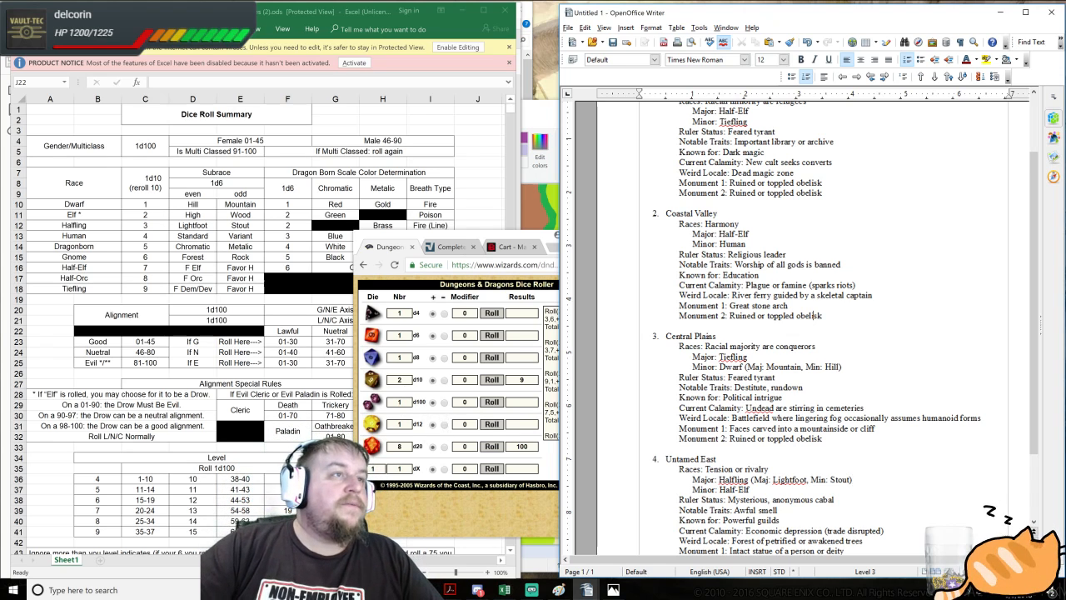
{"action": "scroll", "coordinate": [812, 315], "scroll_direction": "up", "scroll_amount": 1}
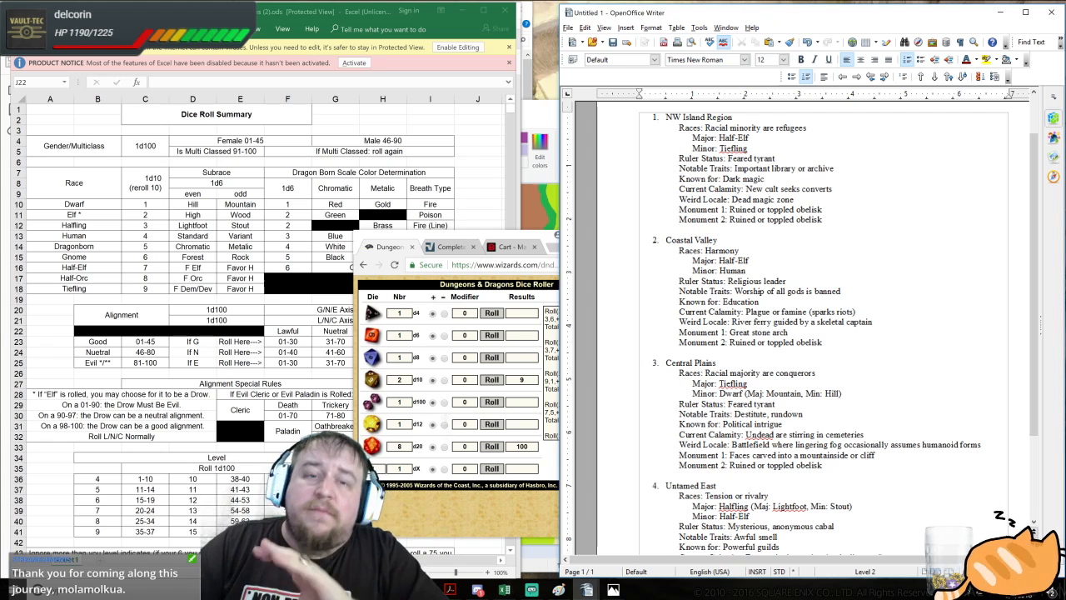
{"action": "left_click", "coordinate": [544, 114]}
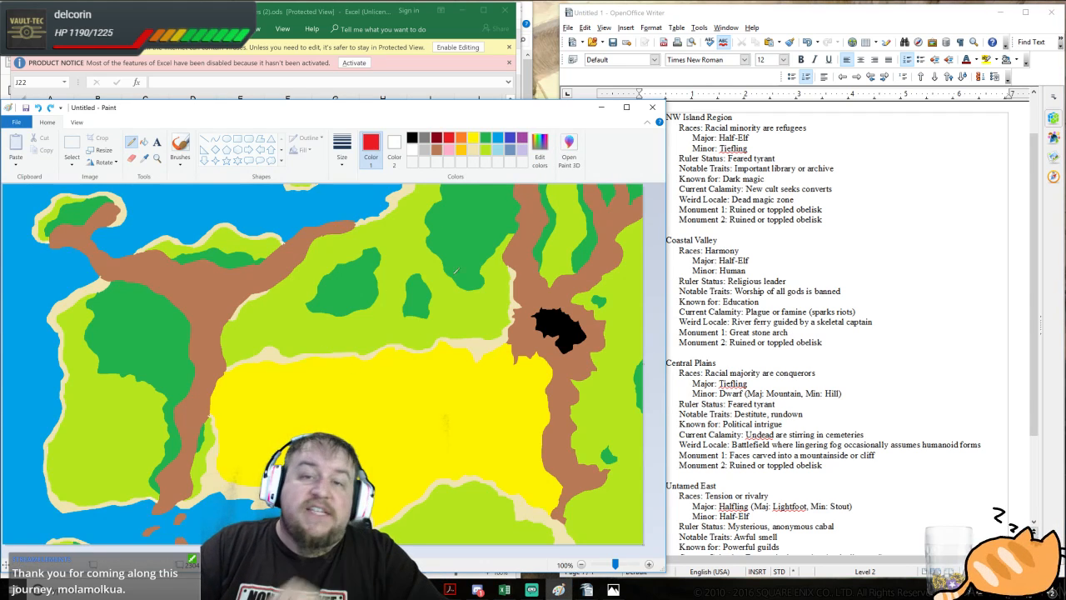
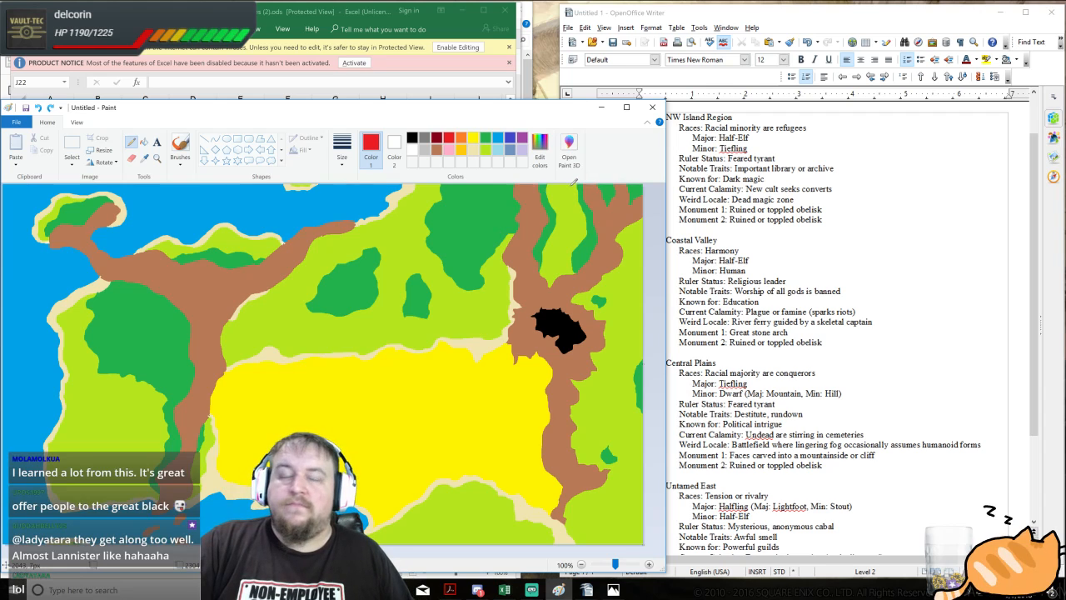
{"action": "left_click", "coordinate": [671, 533]}
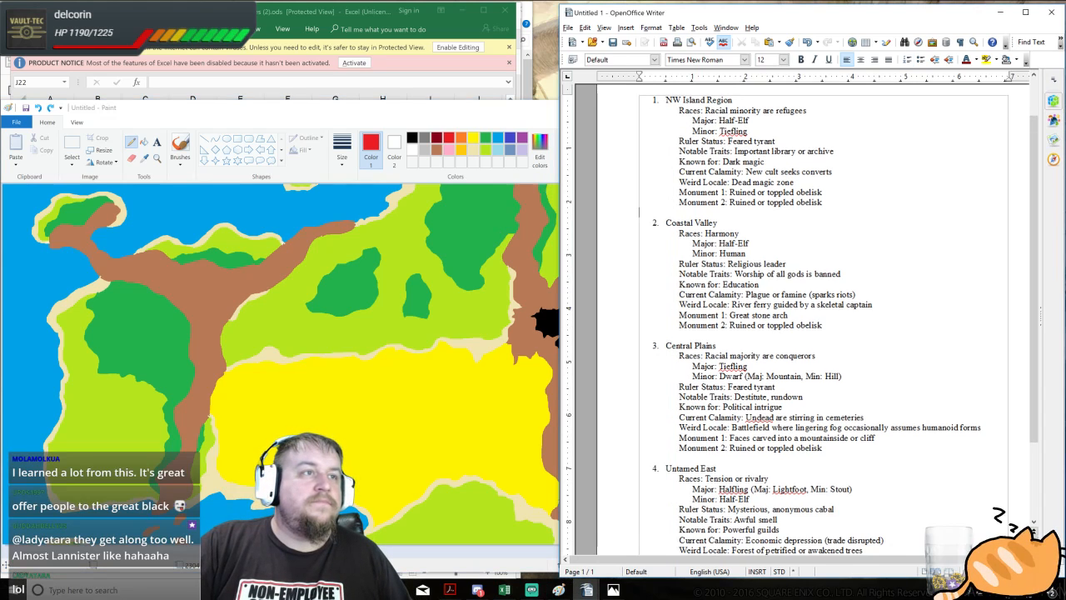
{"action": "scroll", "coordinate": [639, 132], "scroll_direction": "down", "scroll_amount": 3}
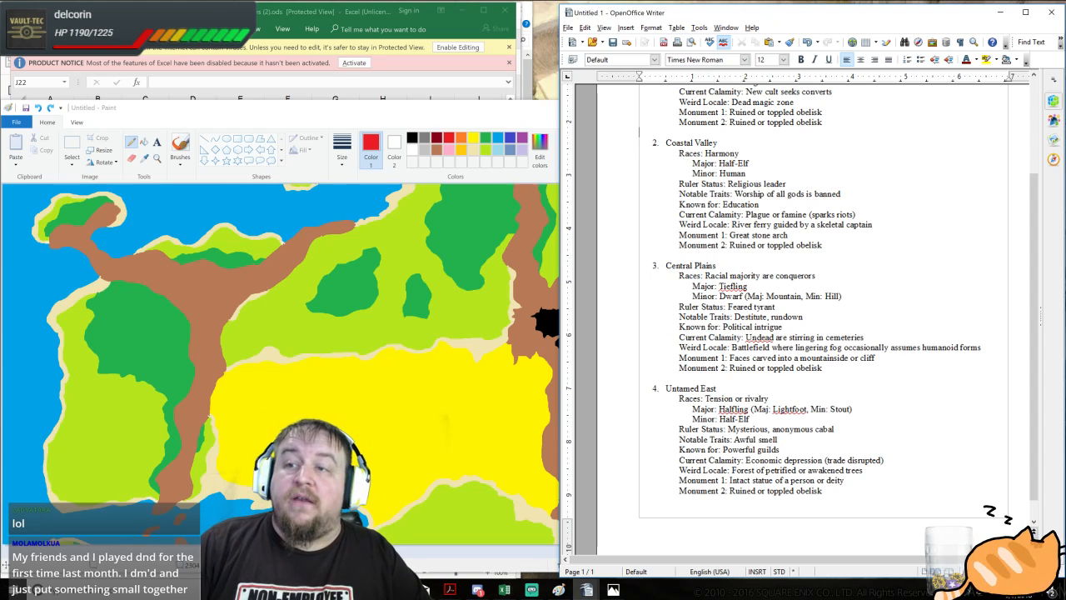
- Switch to Discord and read the new messages in the sfw-character-art channel
{"action": "key", "text": "alt+Tab"}
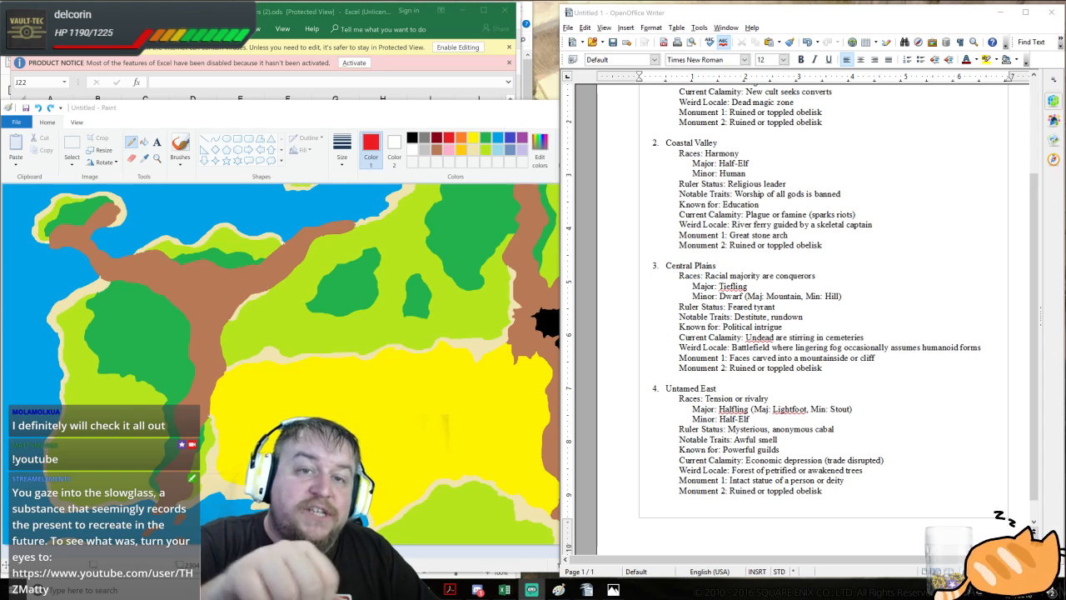
{"action": "left_click", "coordinate": [479, 590]}
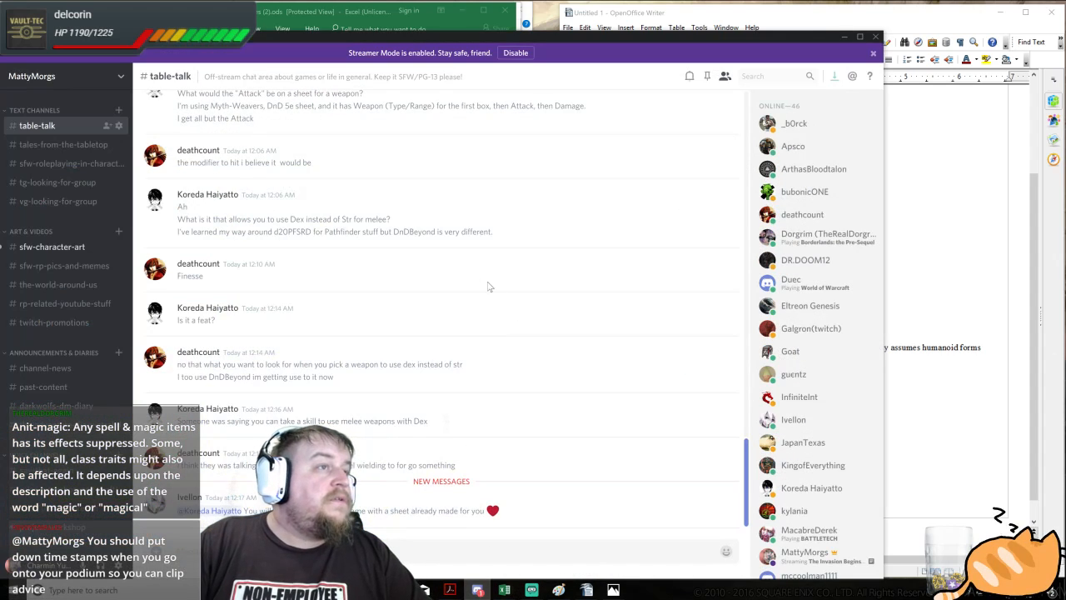
{"action": "left_click", "coordinate": [62, 248]}
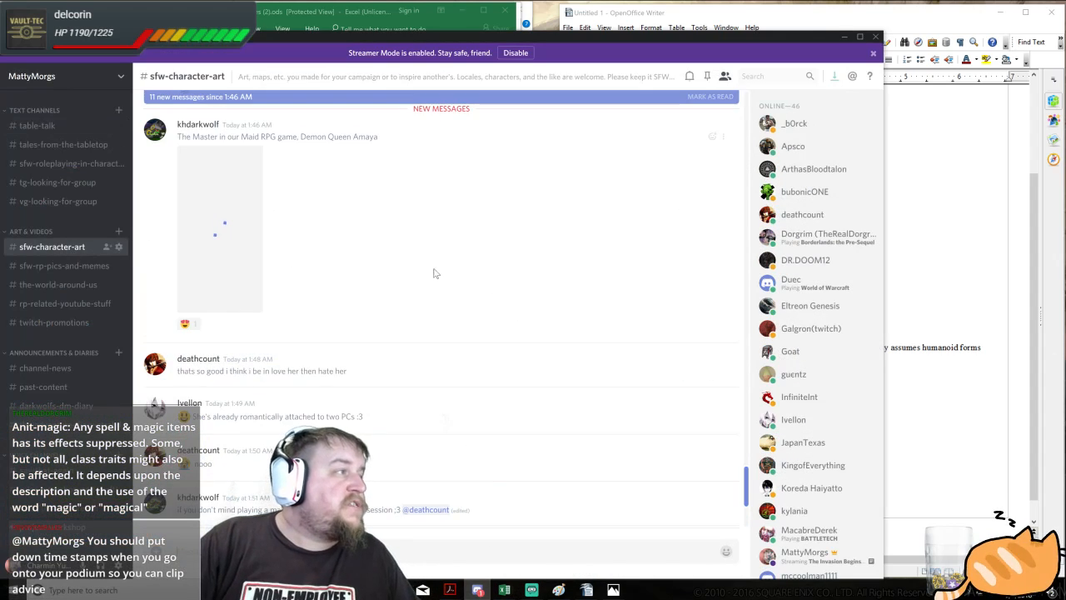
{"action": "scroll", "coordinate": [499, 296], "scroll_direction": "down", "scroll_amount": 2}
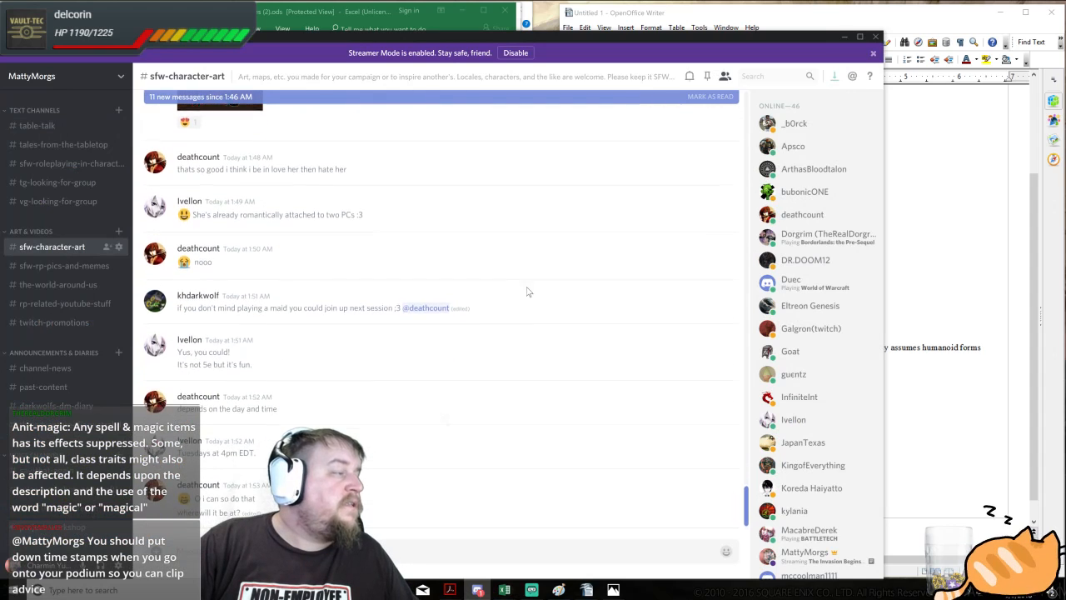
- View the Demon Queen Amaya artwork in the sfw-character-art channel at full size, and close the preview
{"action": "scroll", "coordinate": [497, 298], "scroll_direction": "up", "scroll_amount": 5}
{"action": "scroll", "coordinate": [327, 310], "scroll_direction": "down", "scroll_amount": 5}
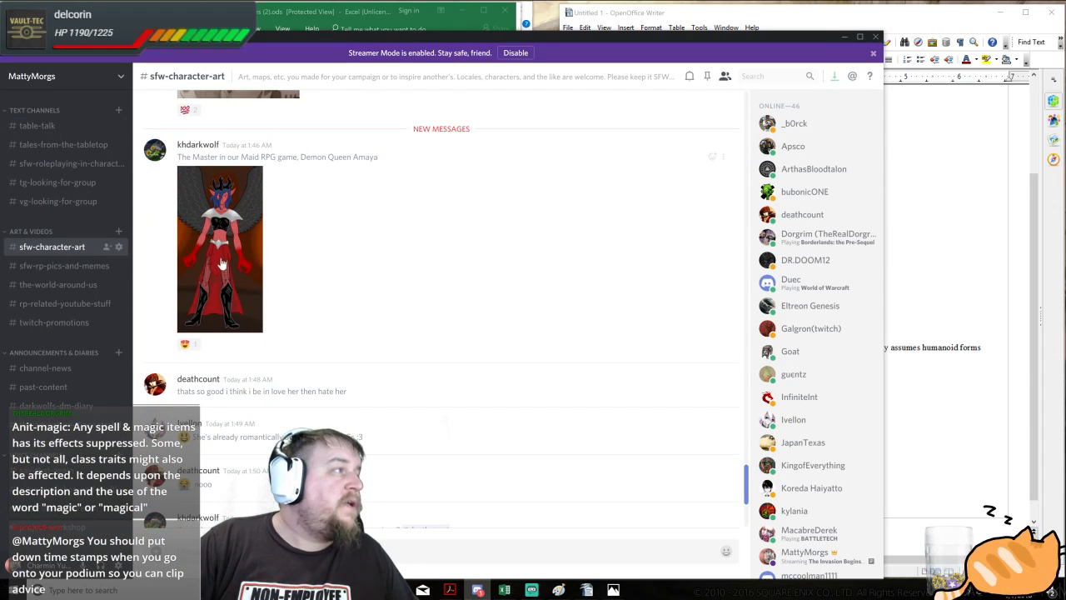
{"action": "left_click", "coordinate": [238, 213]}
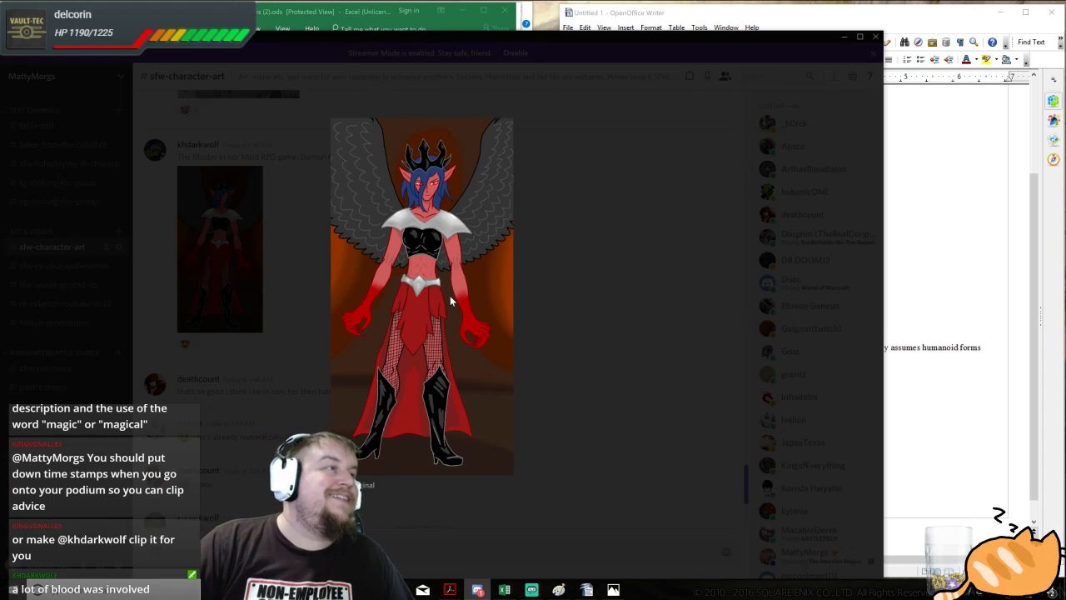
{"action": "left_click", "coordinate": [573, 282]}
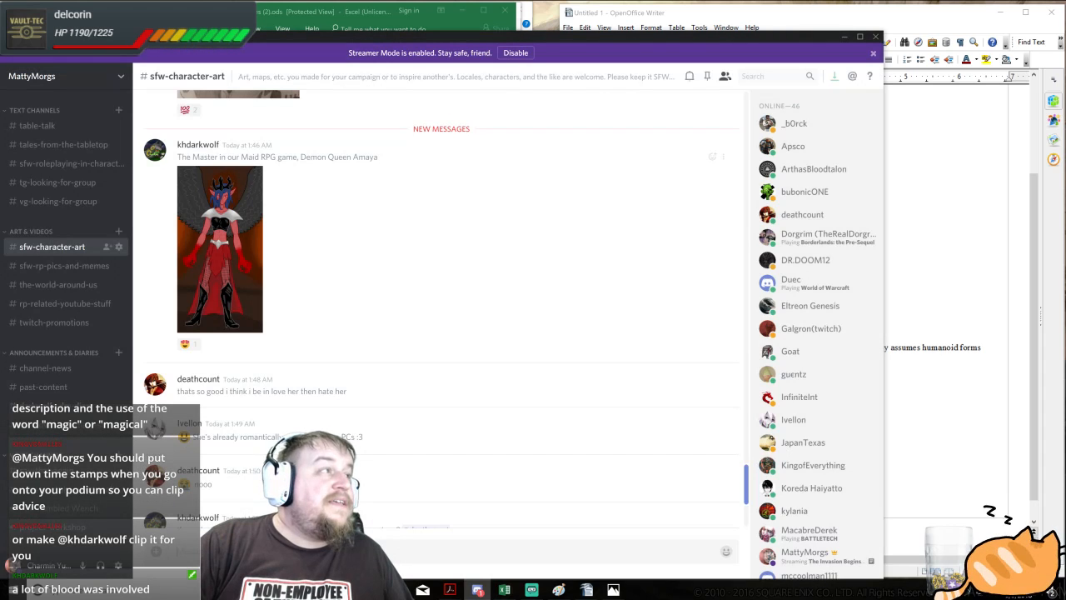
- Read the replies to the Demon Queen Amaya artwork, and check the new messages in the table-talk channel
{"action": "left_click_drag", "start_coordinate": [194, 157], "coordinate": [215, 157]}
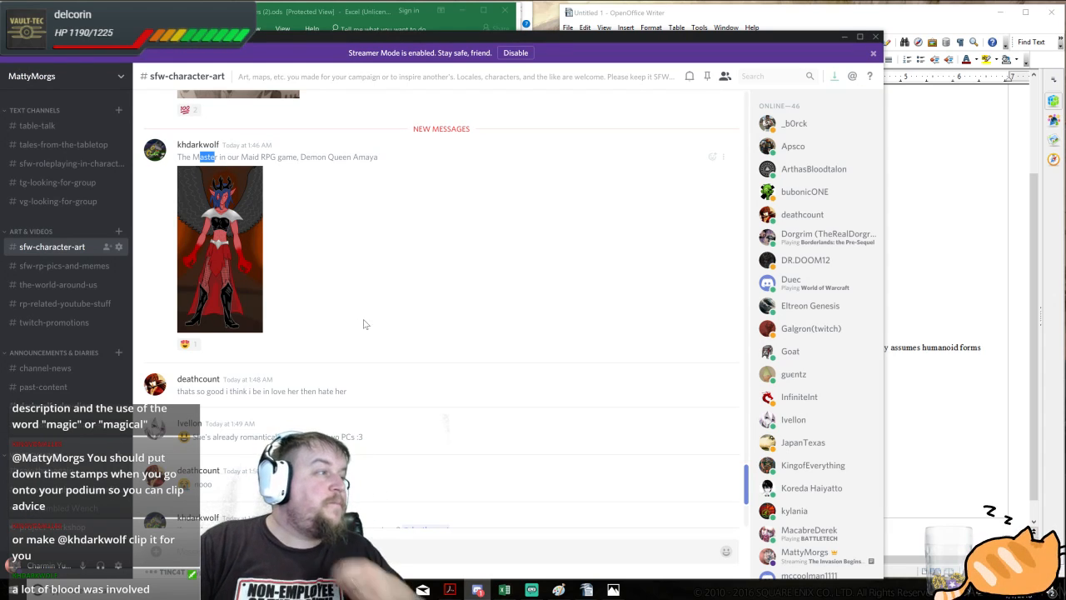
{"action": "scroll", "coordinate": [378, 329], "scroll_direction": "down", "scroll_amount": 3}
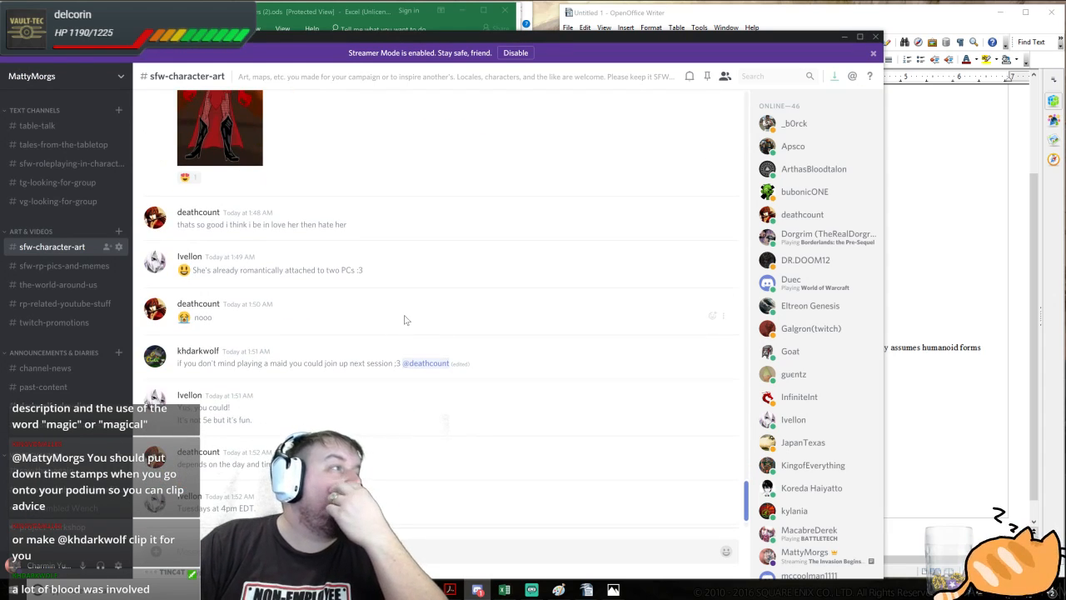
{"action": "left_click_drag", "start_coordinate": [254, 270], "coordinate": [336, 270]}
{"action": "left_click", "coordinate": [379, 282]}
{"action": "scroll", "coordinate": [383, 291], "scroll_direction": "down", "scroll_amount": 2}
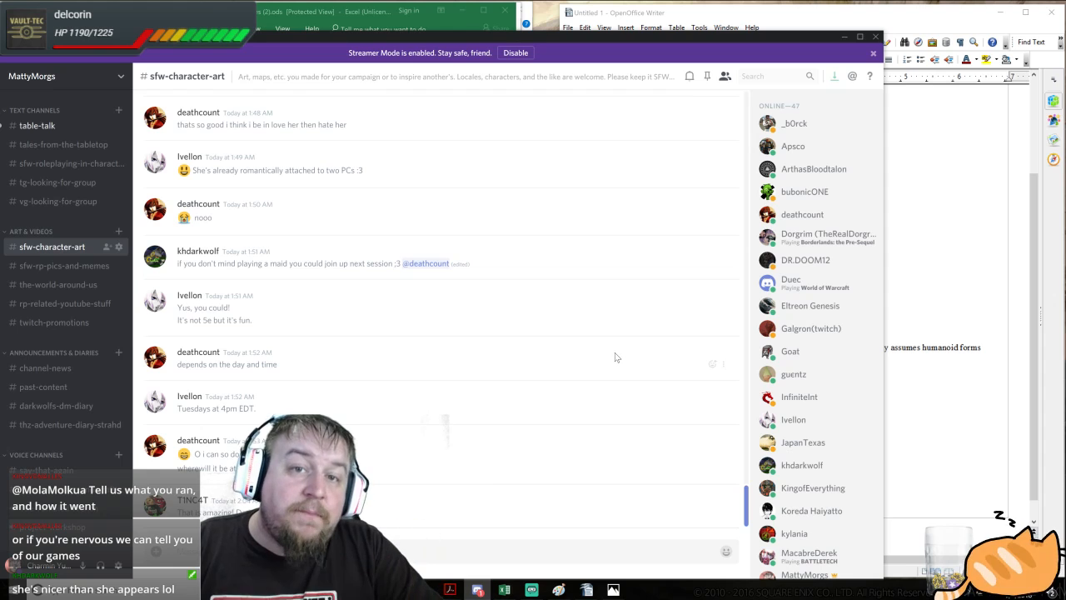
{"action": "left_click", "coordinate": [66, 128]}
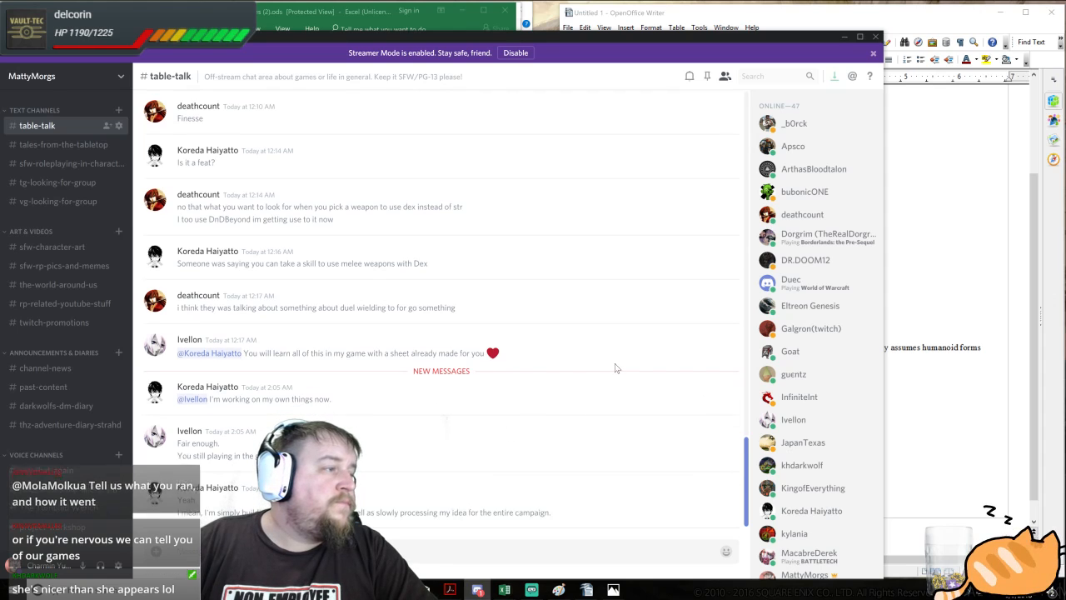
{"action": "left_click", "coordinate": [845, 39]}
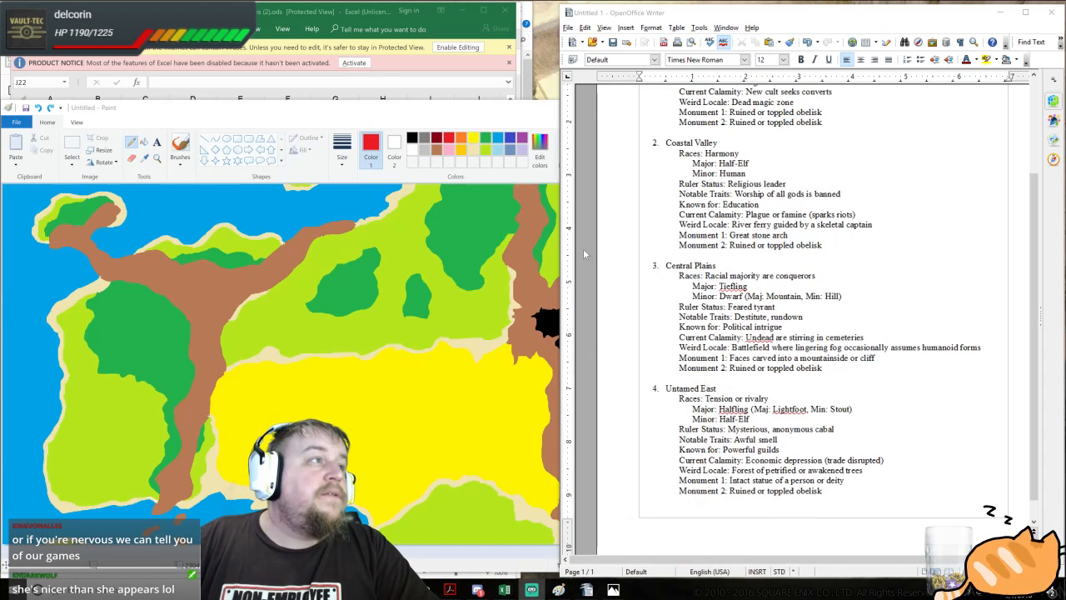
- Return to the Paint world map and the Writer outline, and reread the region entries from NW Island Region to Untamed East
{"action": "left_click", "coordinate": [468, 111]}
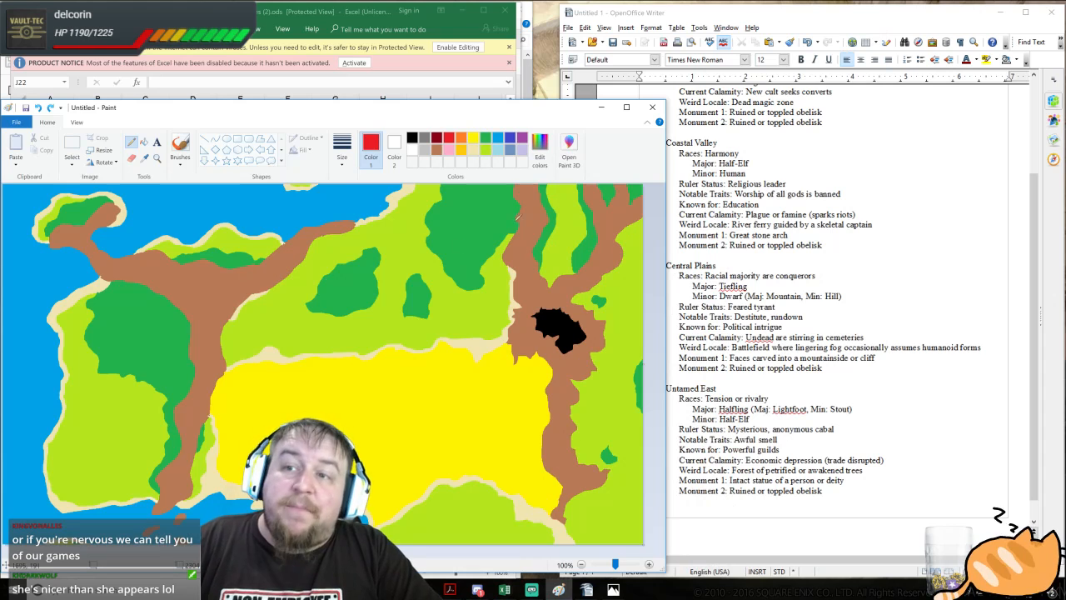
{"action": "left_click", "coordinate": [586, 590]}
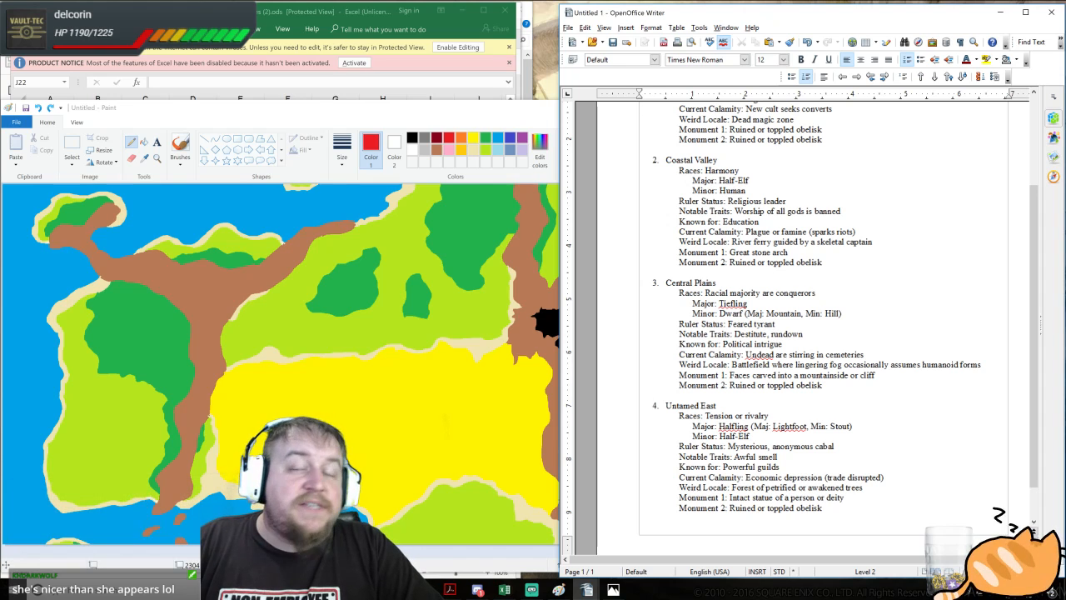
{"action": "scroll", "coordinate": [816, 328], "scroll_direction": "up", "scroll_amount": 3}
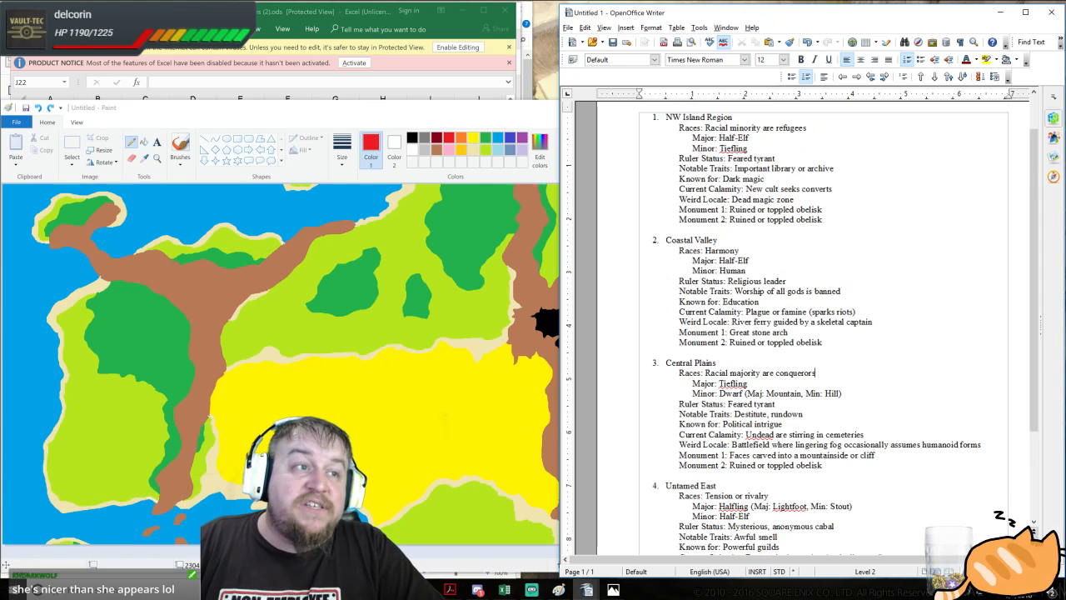
{"action": "scroll", "coordinate": [816, 328], "scroll_direction": "down", "scroll_amount": 4}
{"action": "scroll", "coordinate": [816, 329], "scroll_direction": "up", "scroll_amount": 2}
{"action": "scroll", "coordinate": [816, 328], "scroll_direction": "up", "scroll_amount": 2}
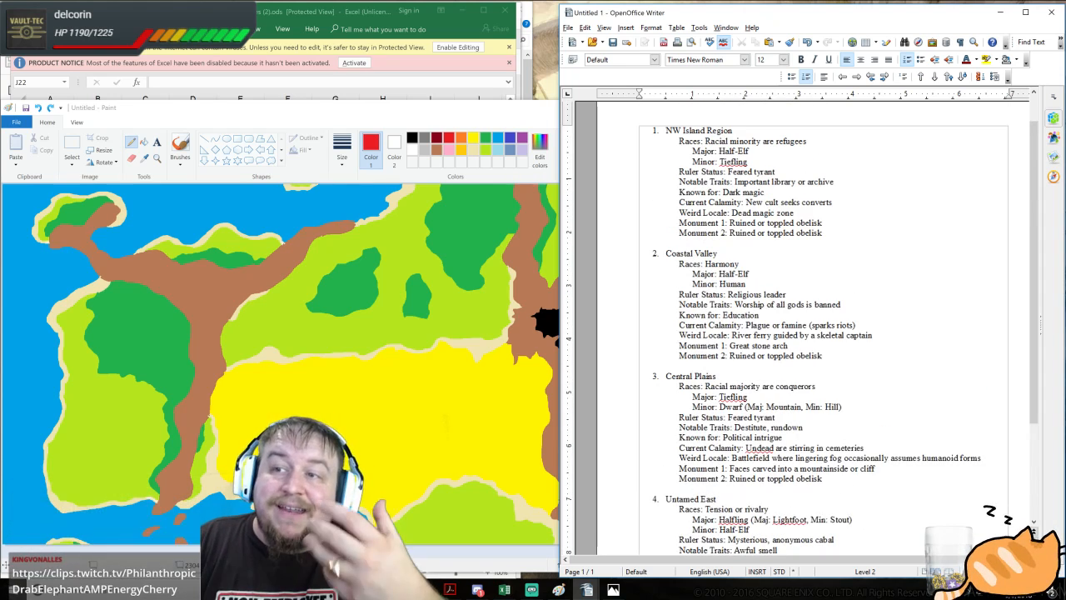
{"action": "scroll", "coordinate": [800, 328], "scroll_direction": "down", "scroll_amount": 3}
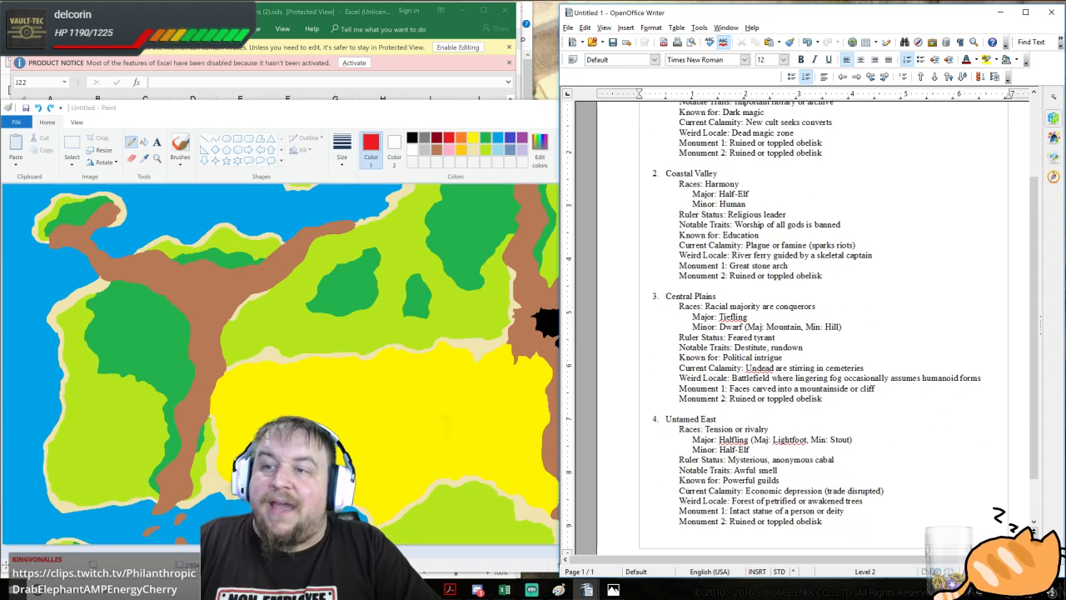